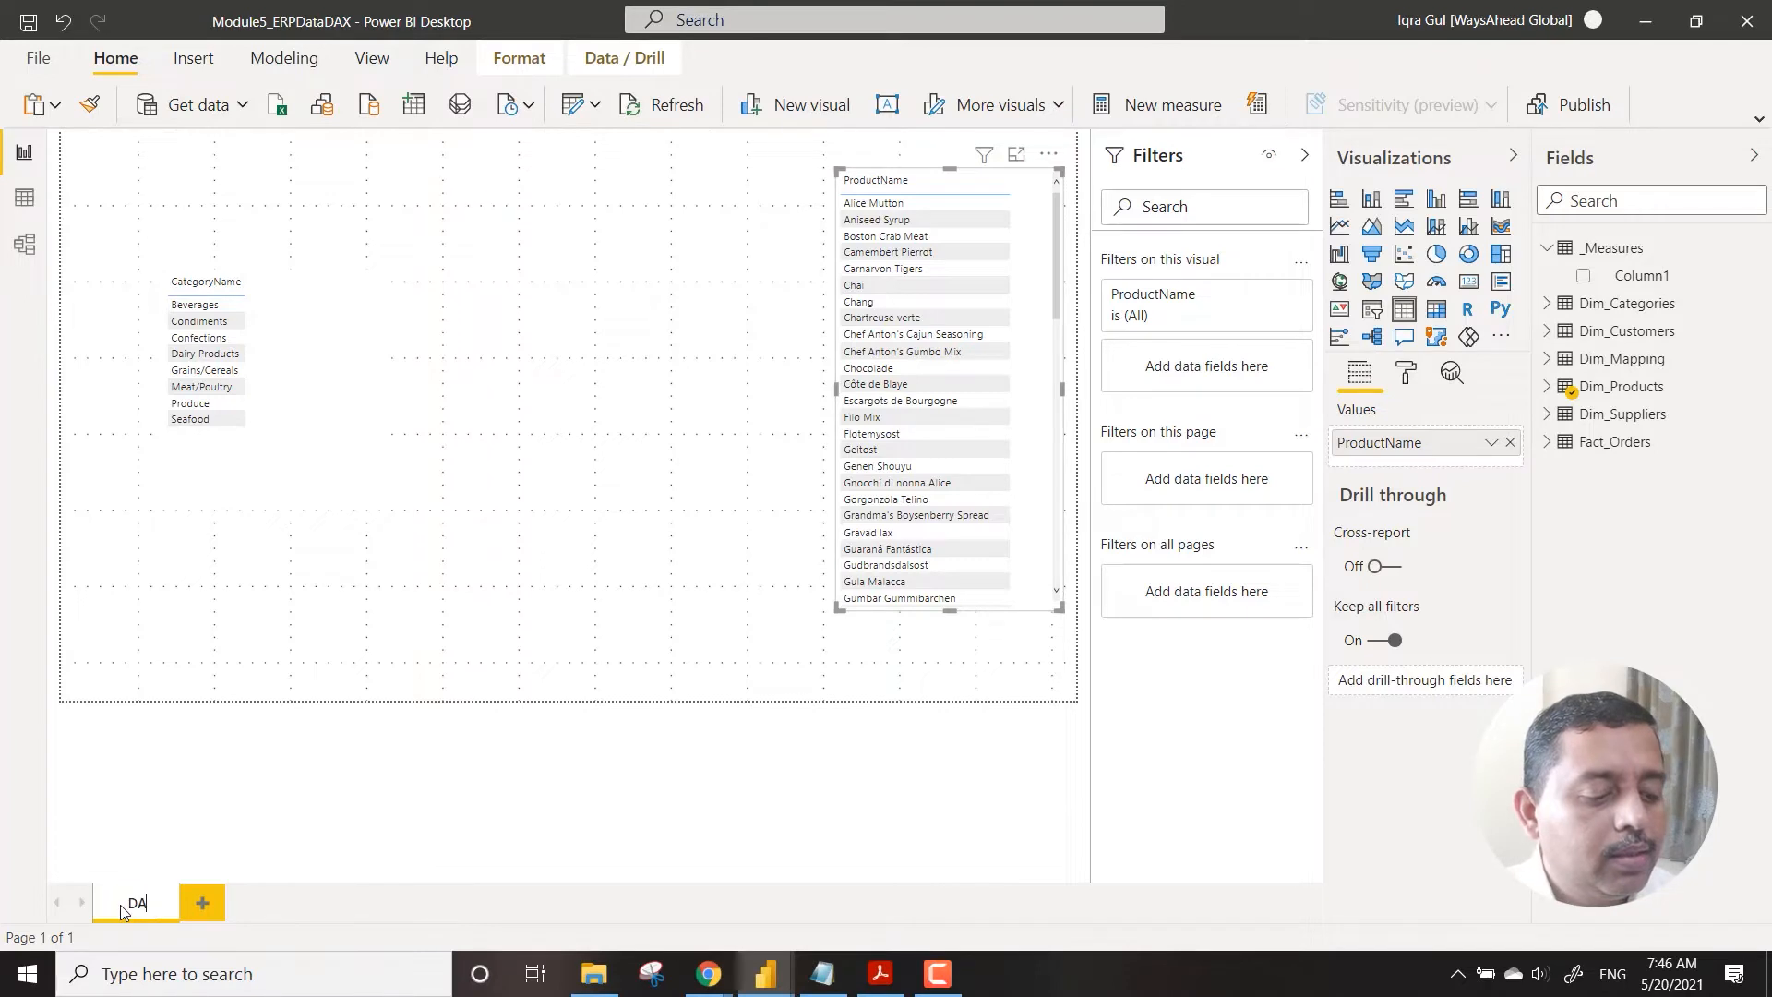
Step: Rename the report page as DAXing
key(Home)
text(D)
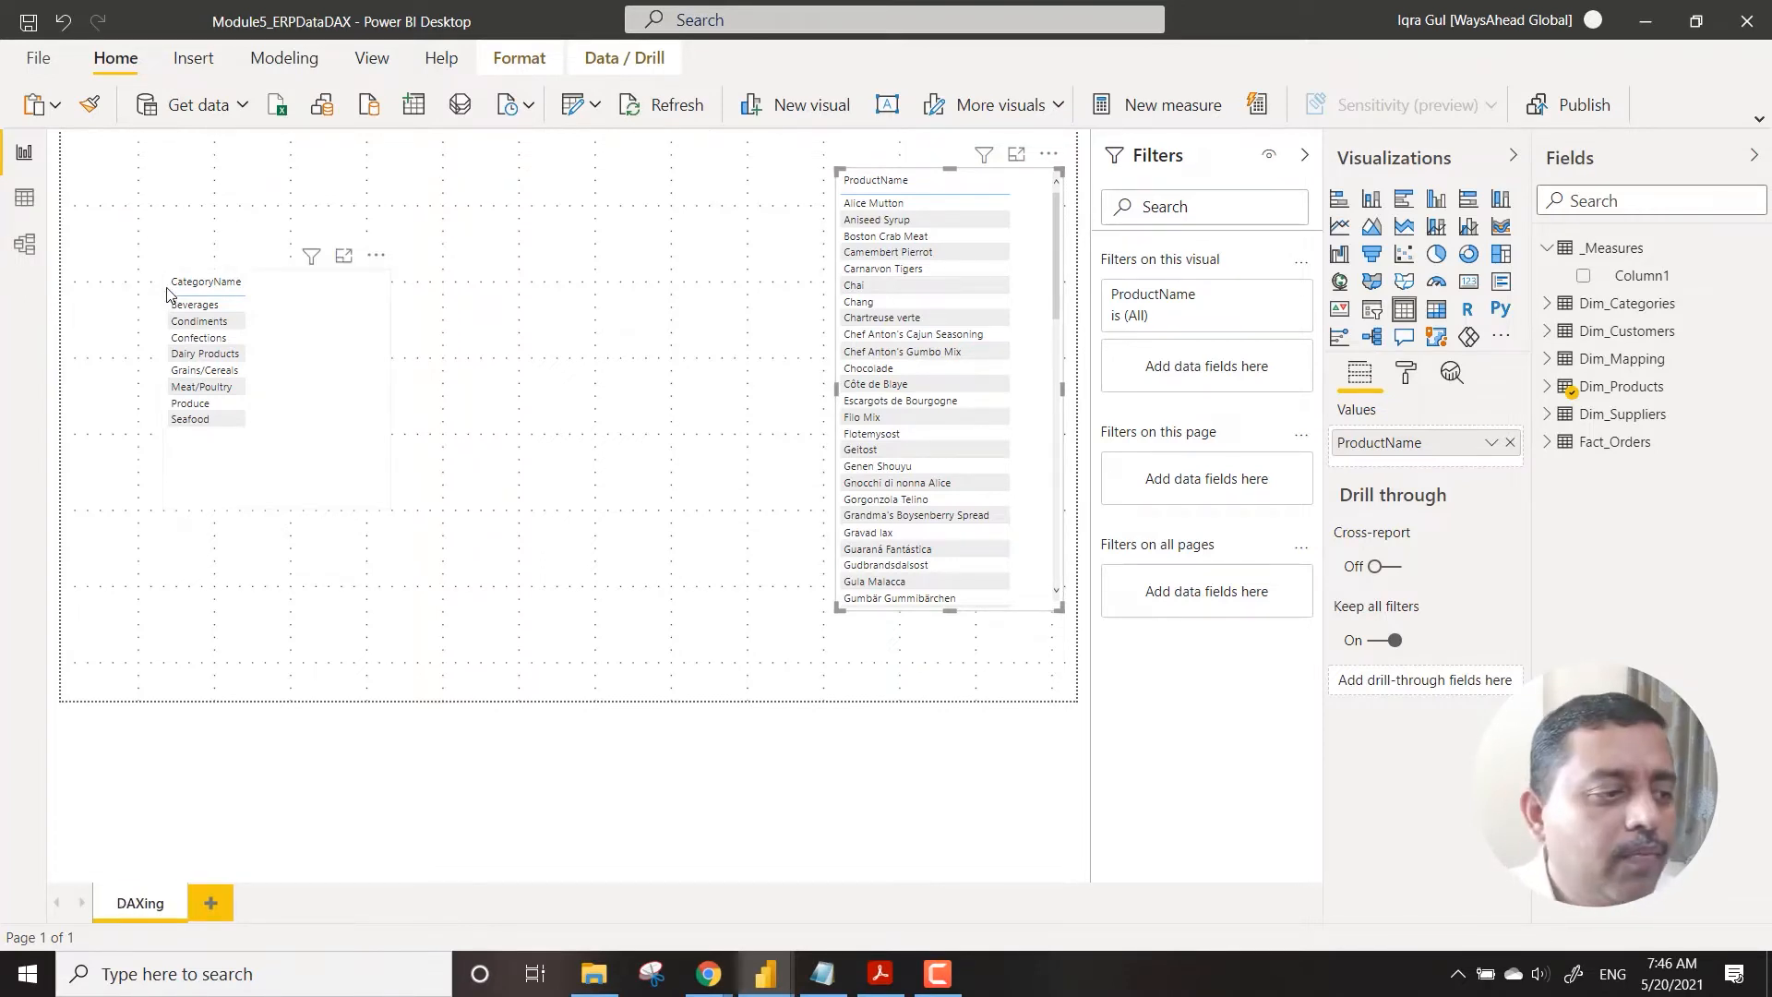
Step: Narrow the CategoryName table visual and place it directly beside the ProductName table, with their top edges aligned
drag(277, 310, 581, 287)
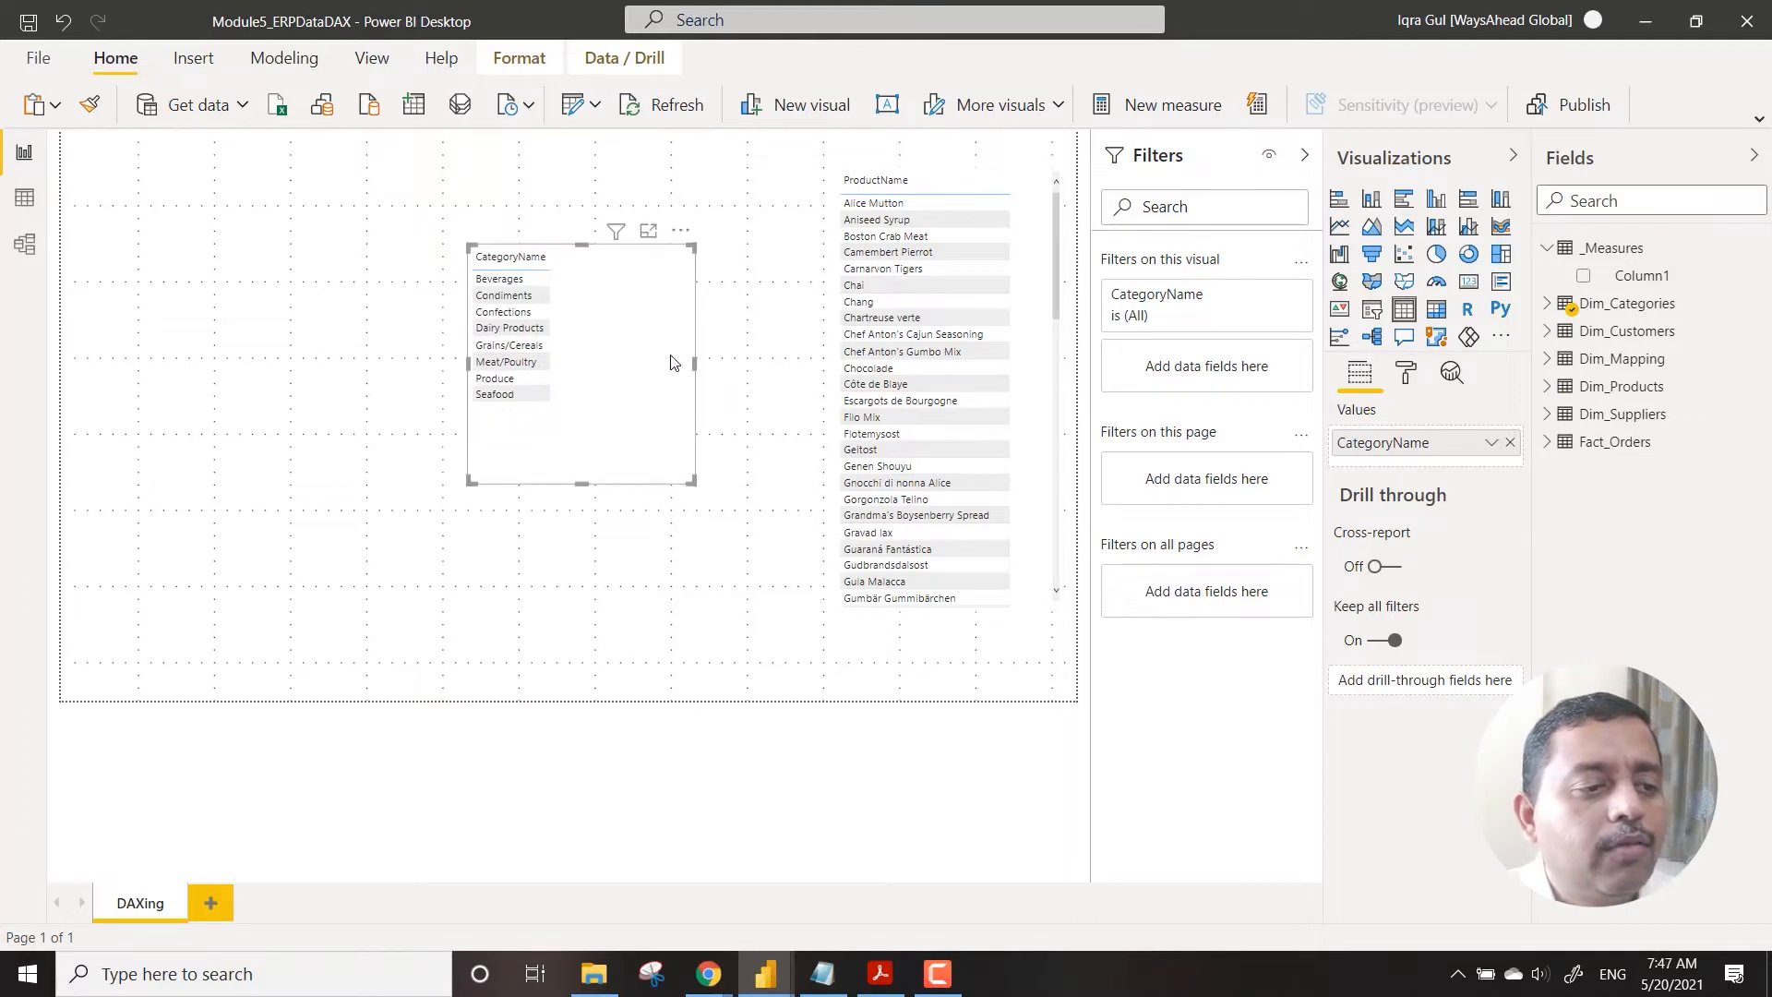
drag(696, 374, 593, 378)
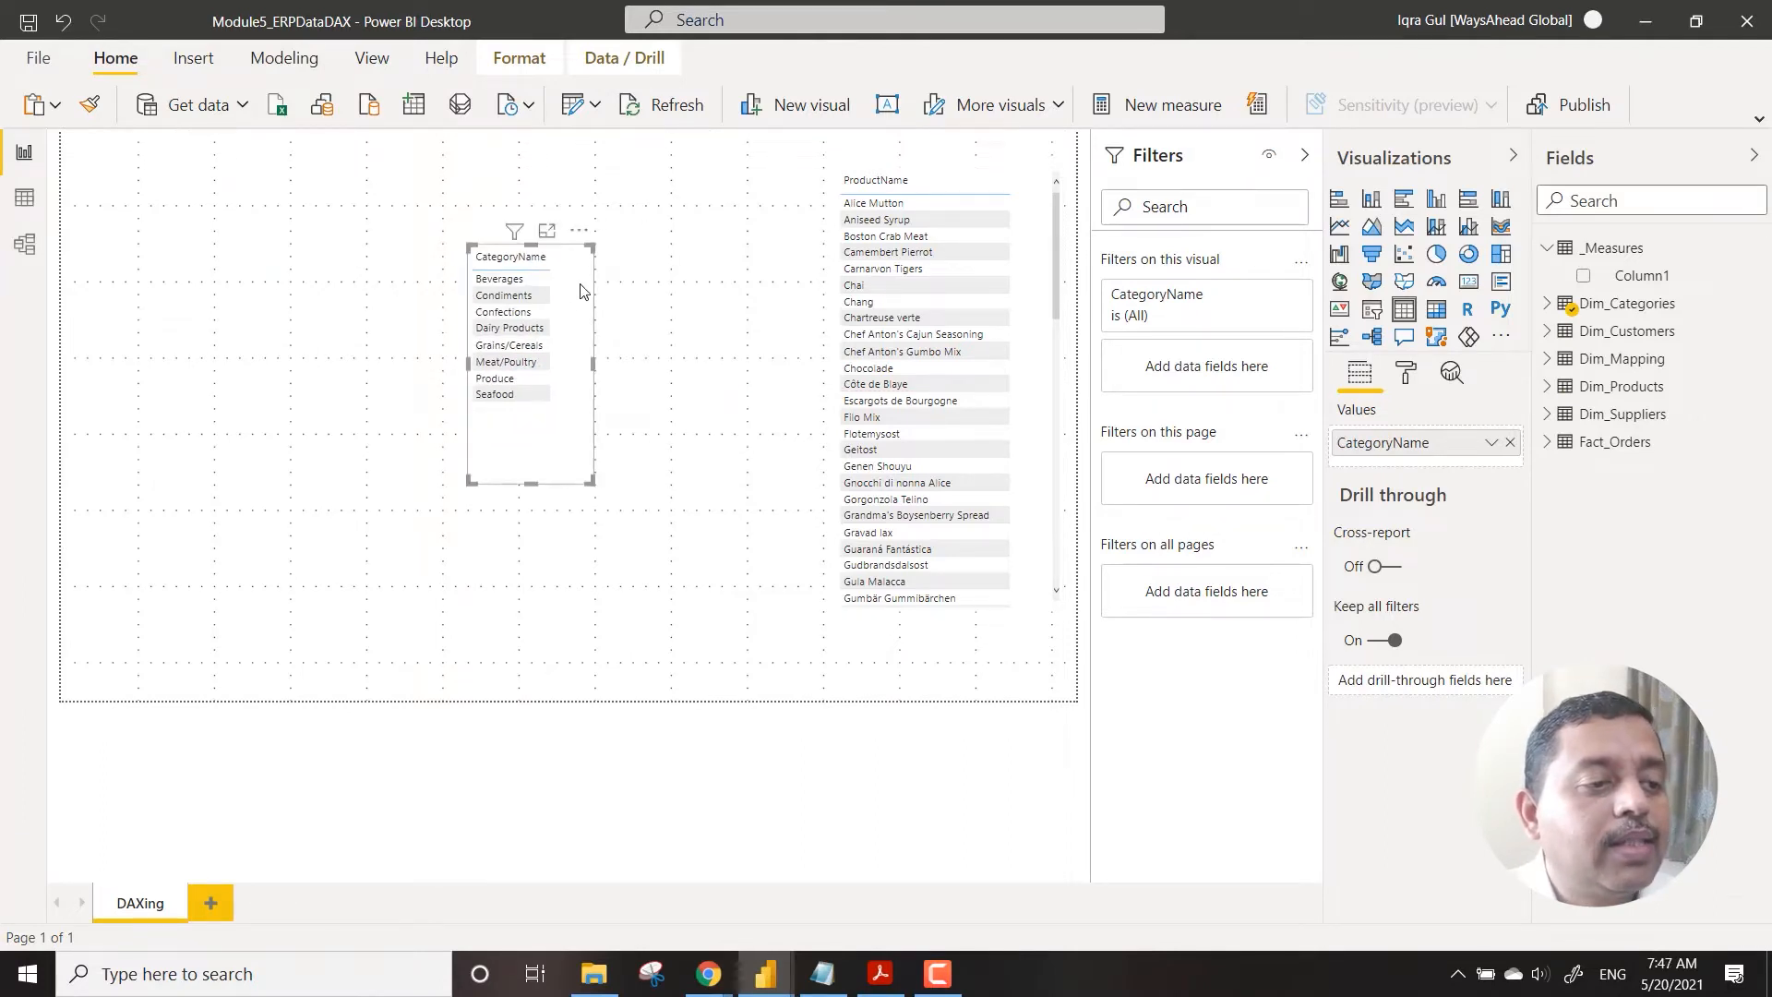
drag(574, 238, 799, 160)
click(545, 388)
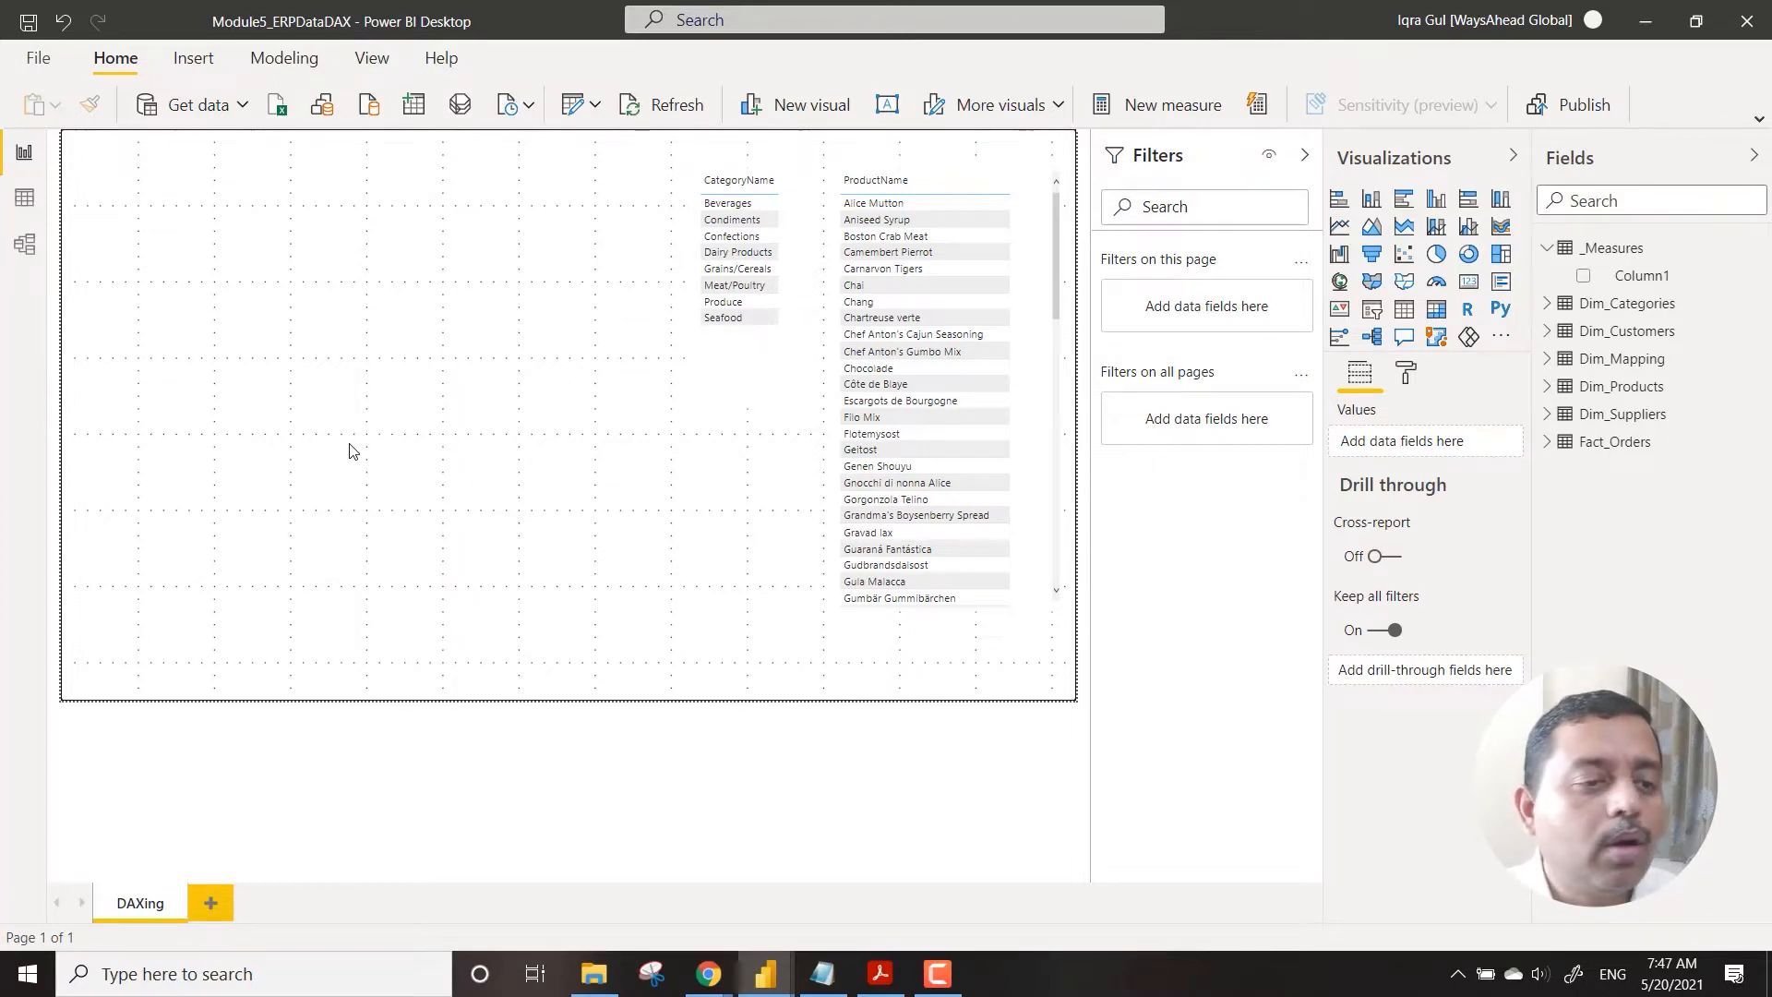
Step: Examine the fields available in the Fact_Orders and Dim_Products tables, leaving both tables collapsed
click(1548, 442)
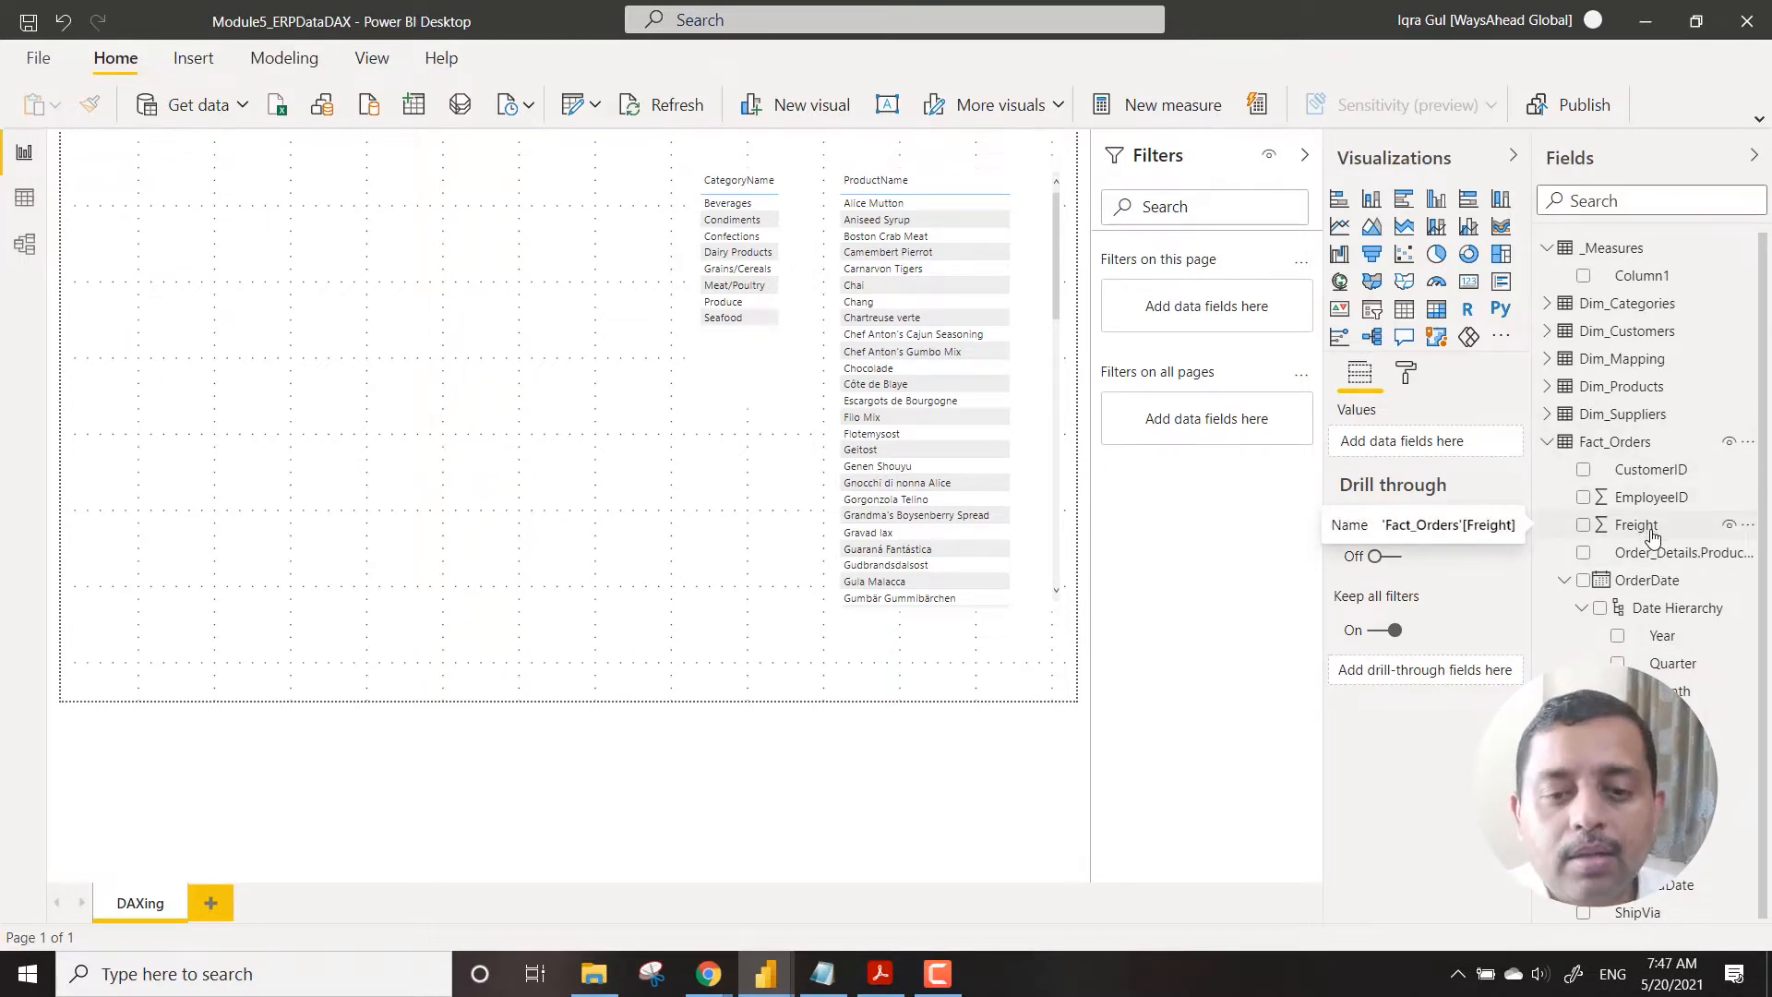
click(1548, 388)
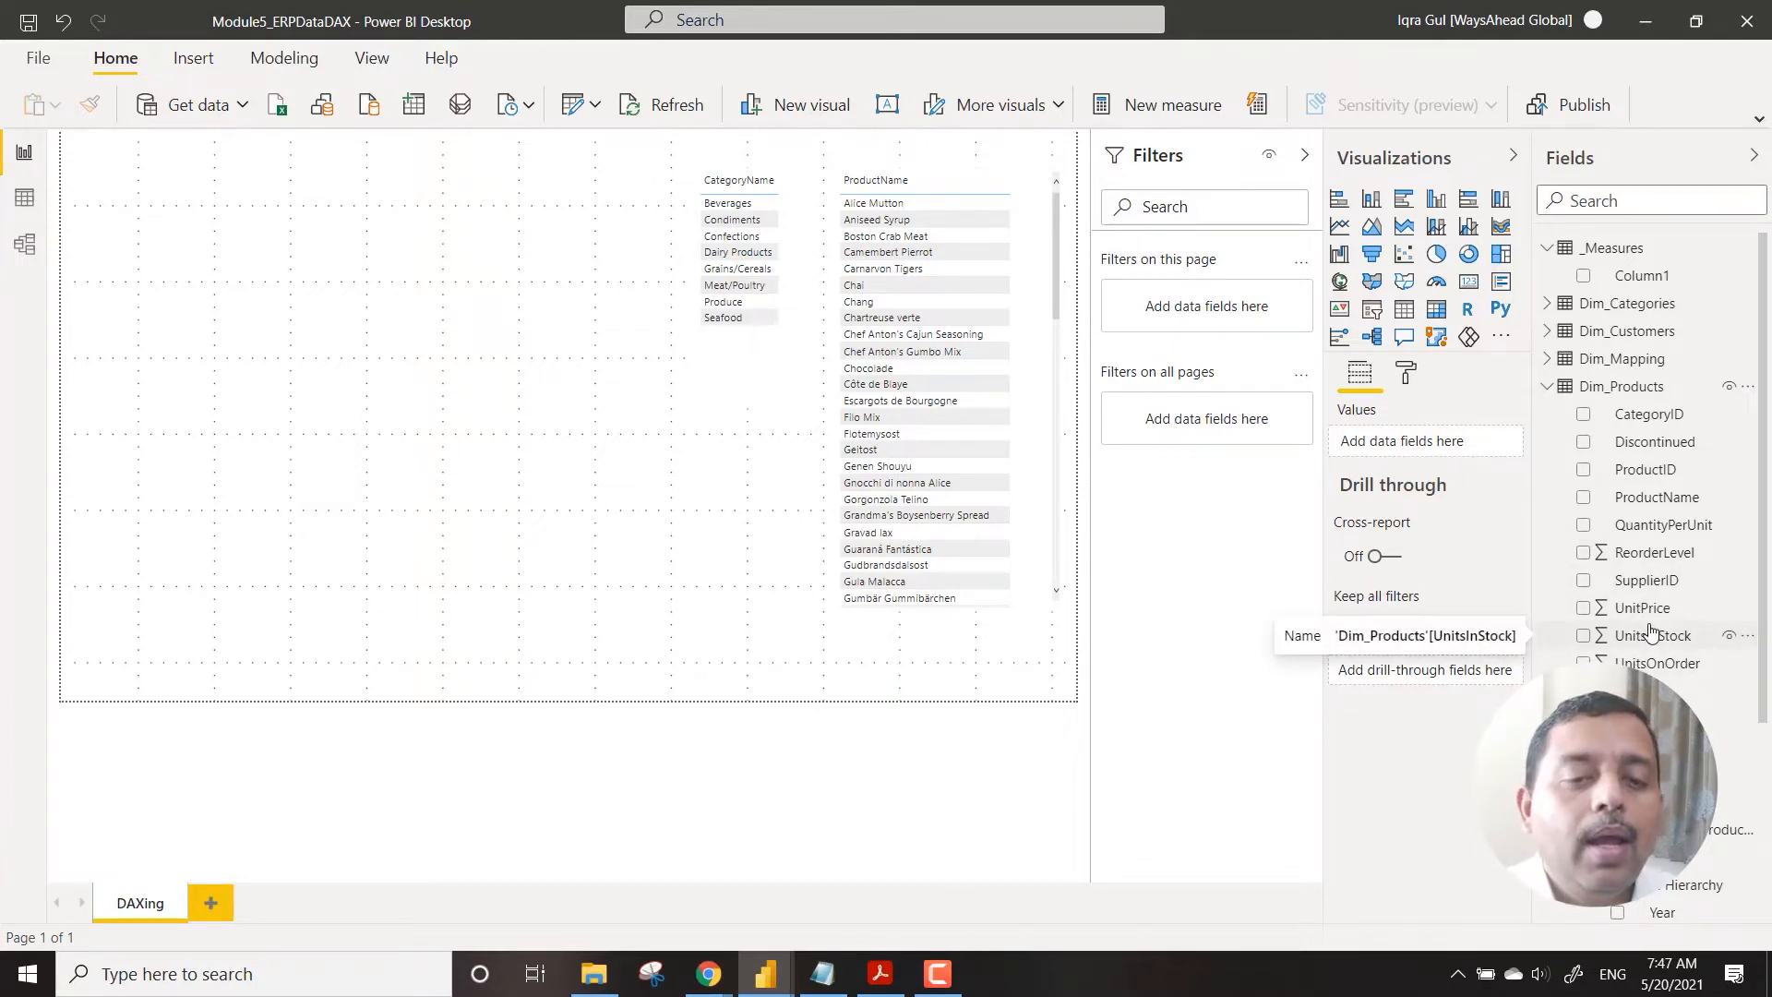
scroll(1648, 646, down, 3)
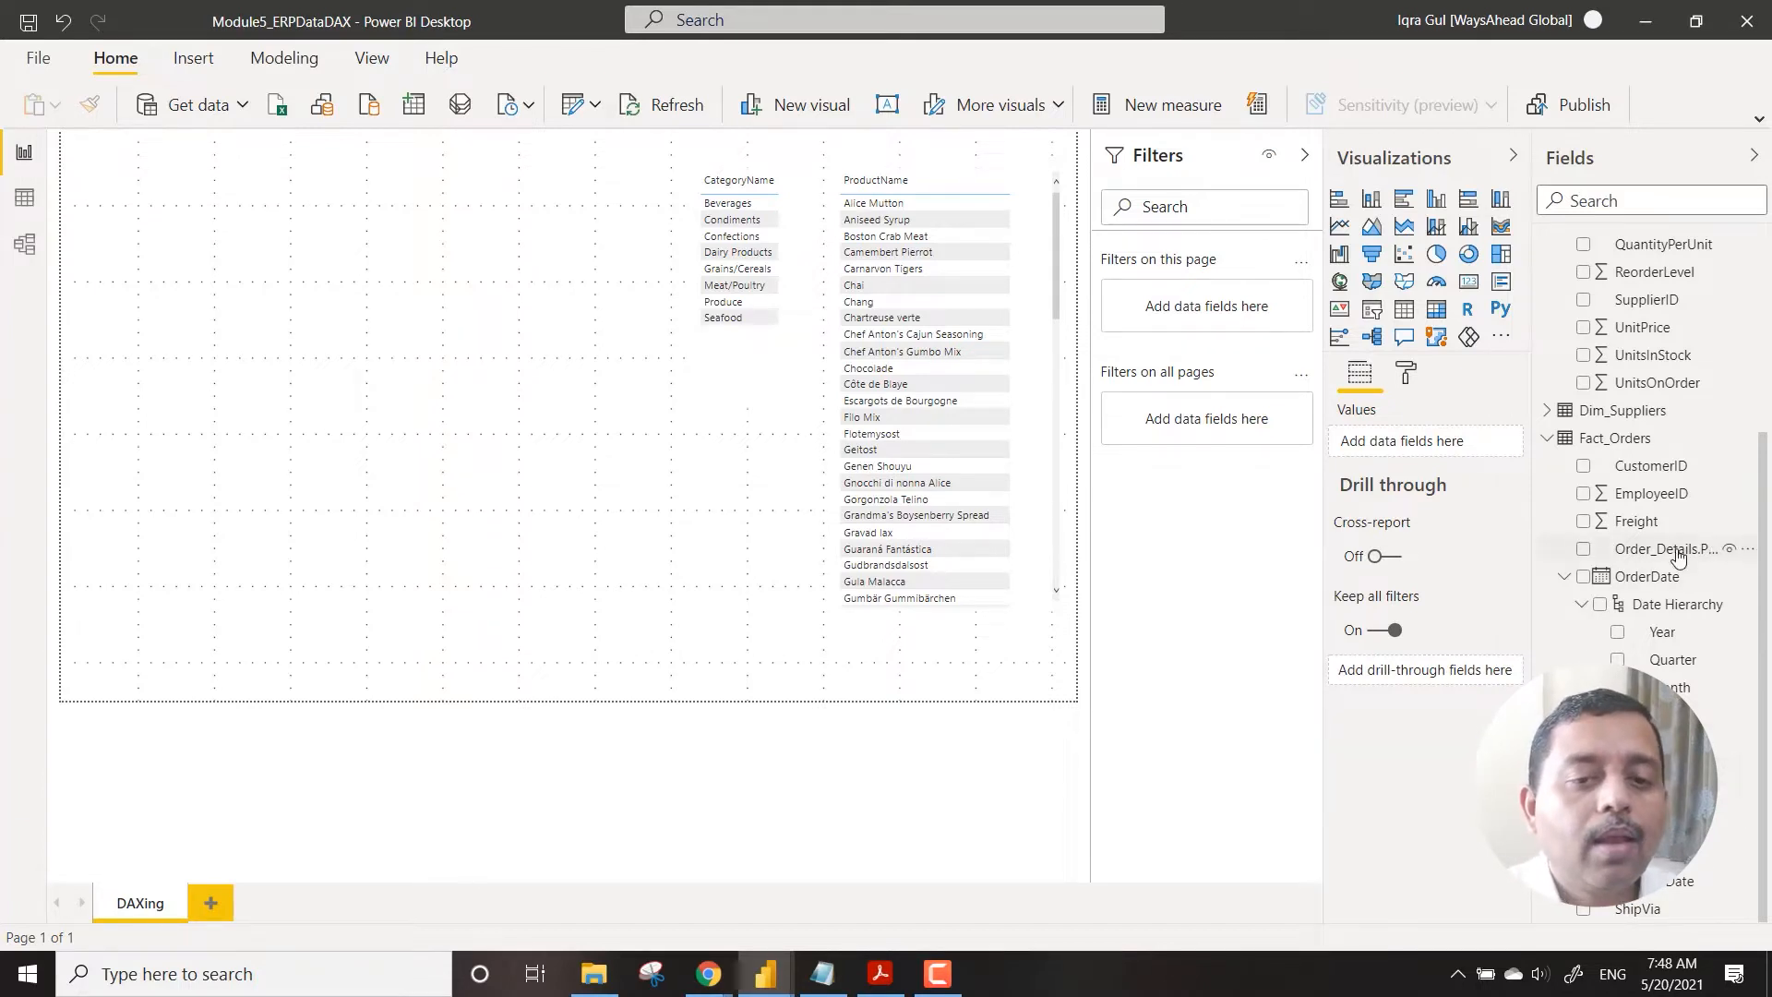
scroll(1678, 554, up, 3)
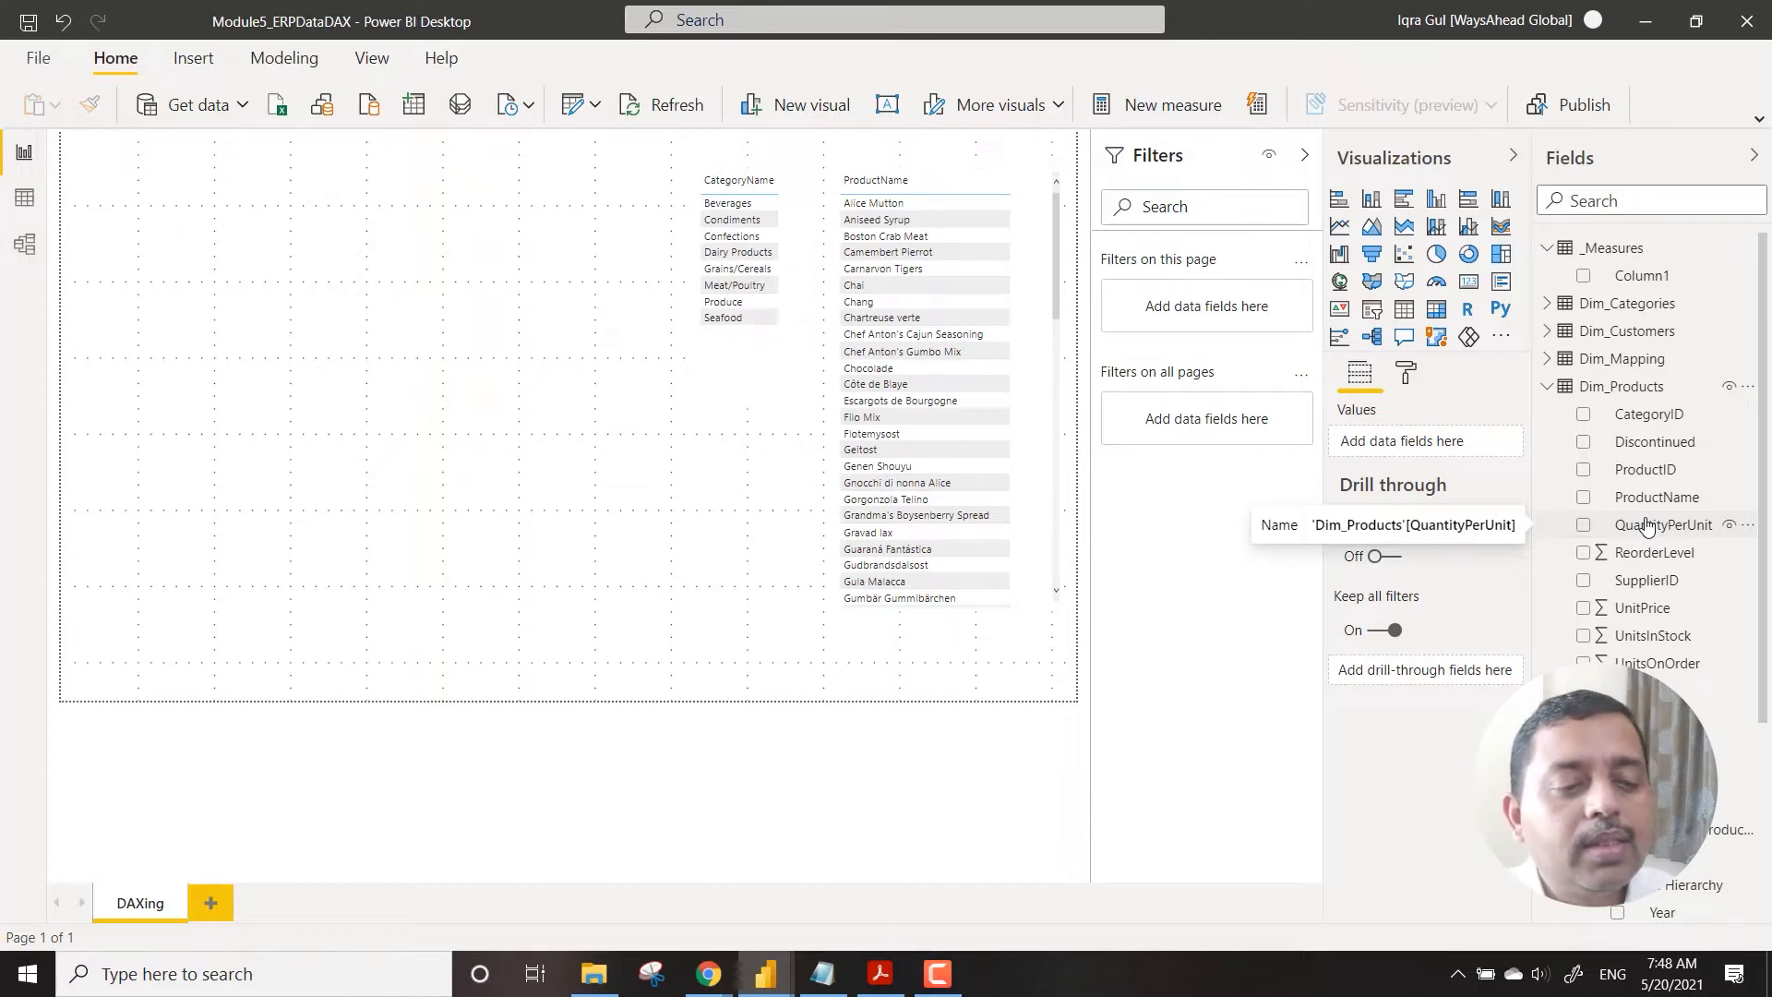
click(1547, 387)
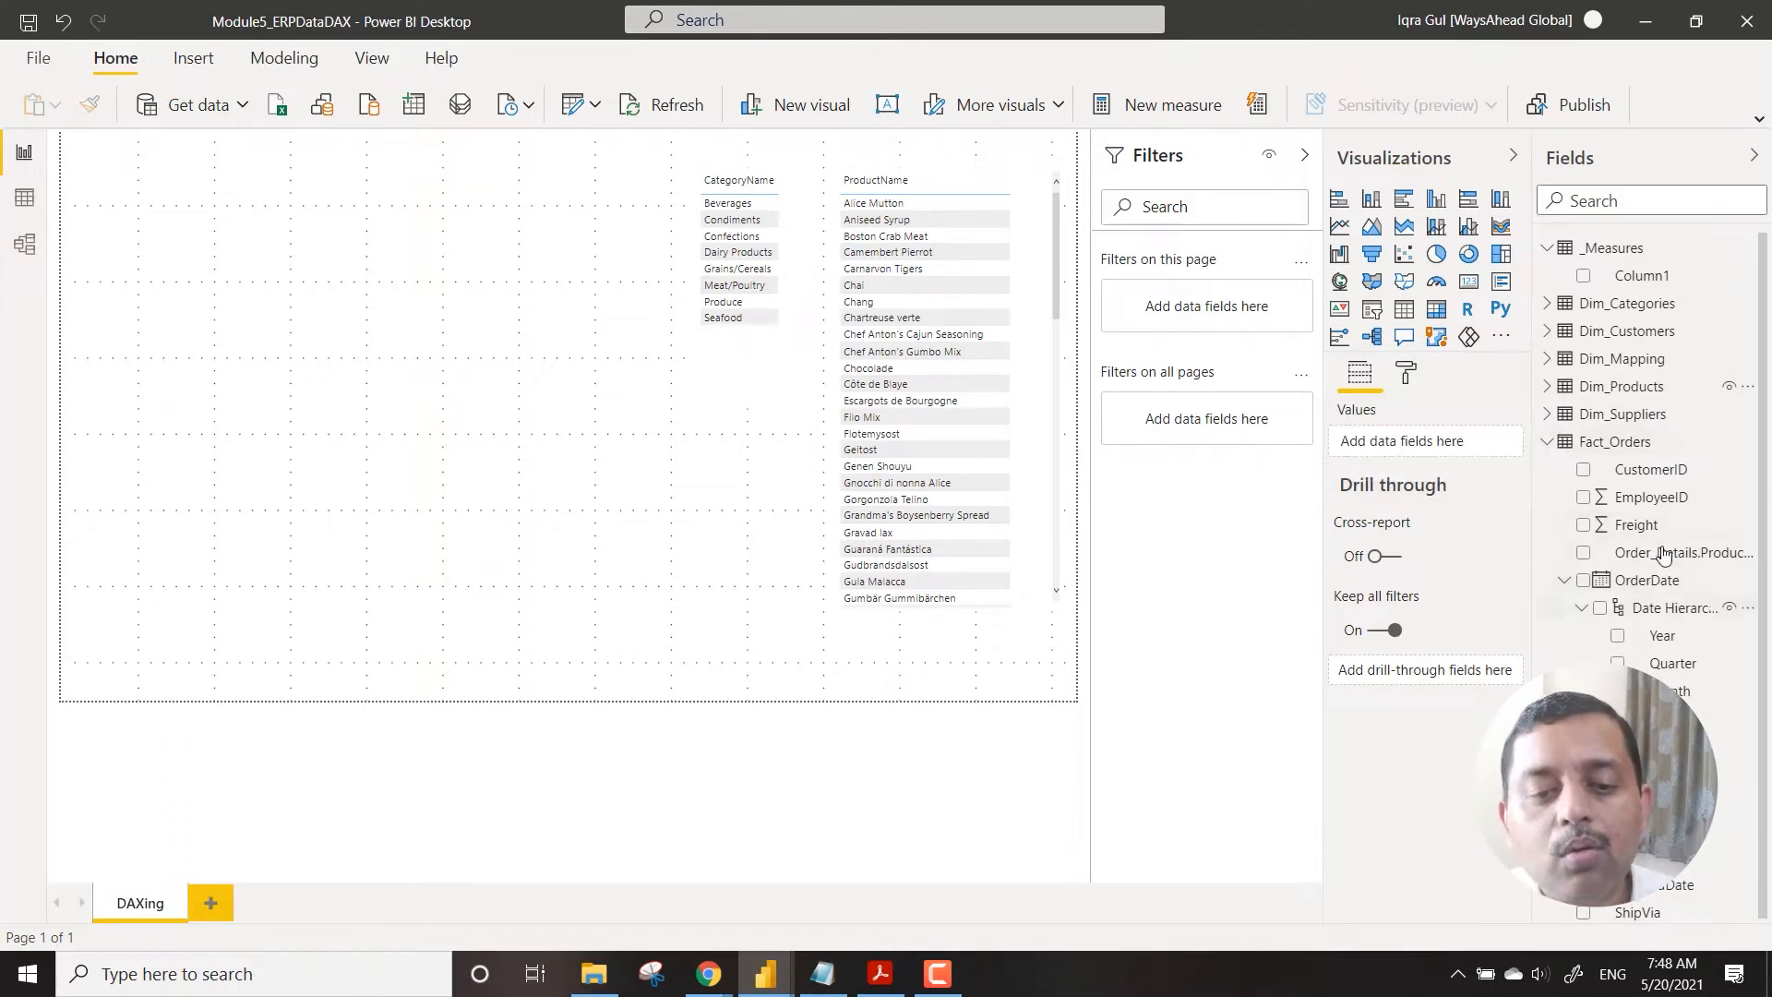
click(1547, 442)
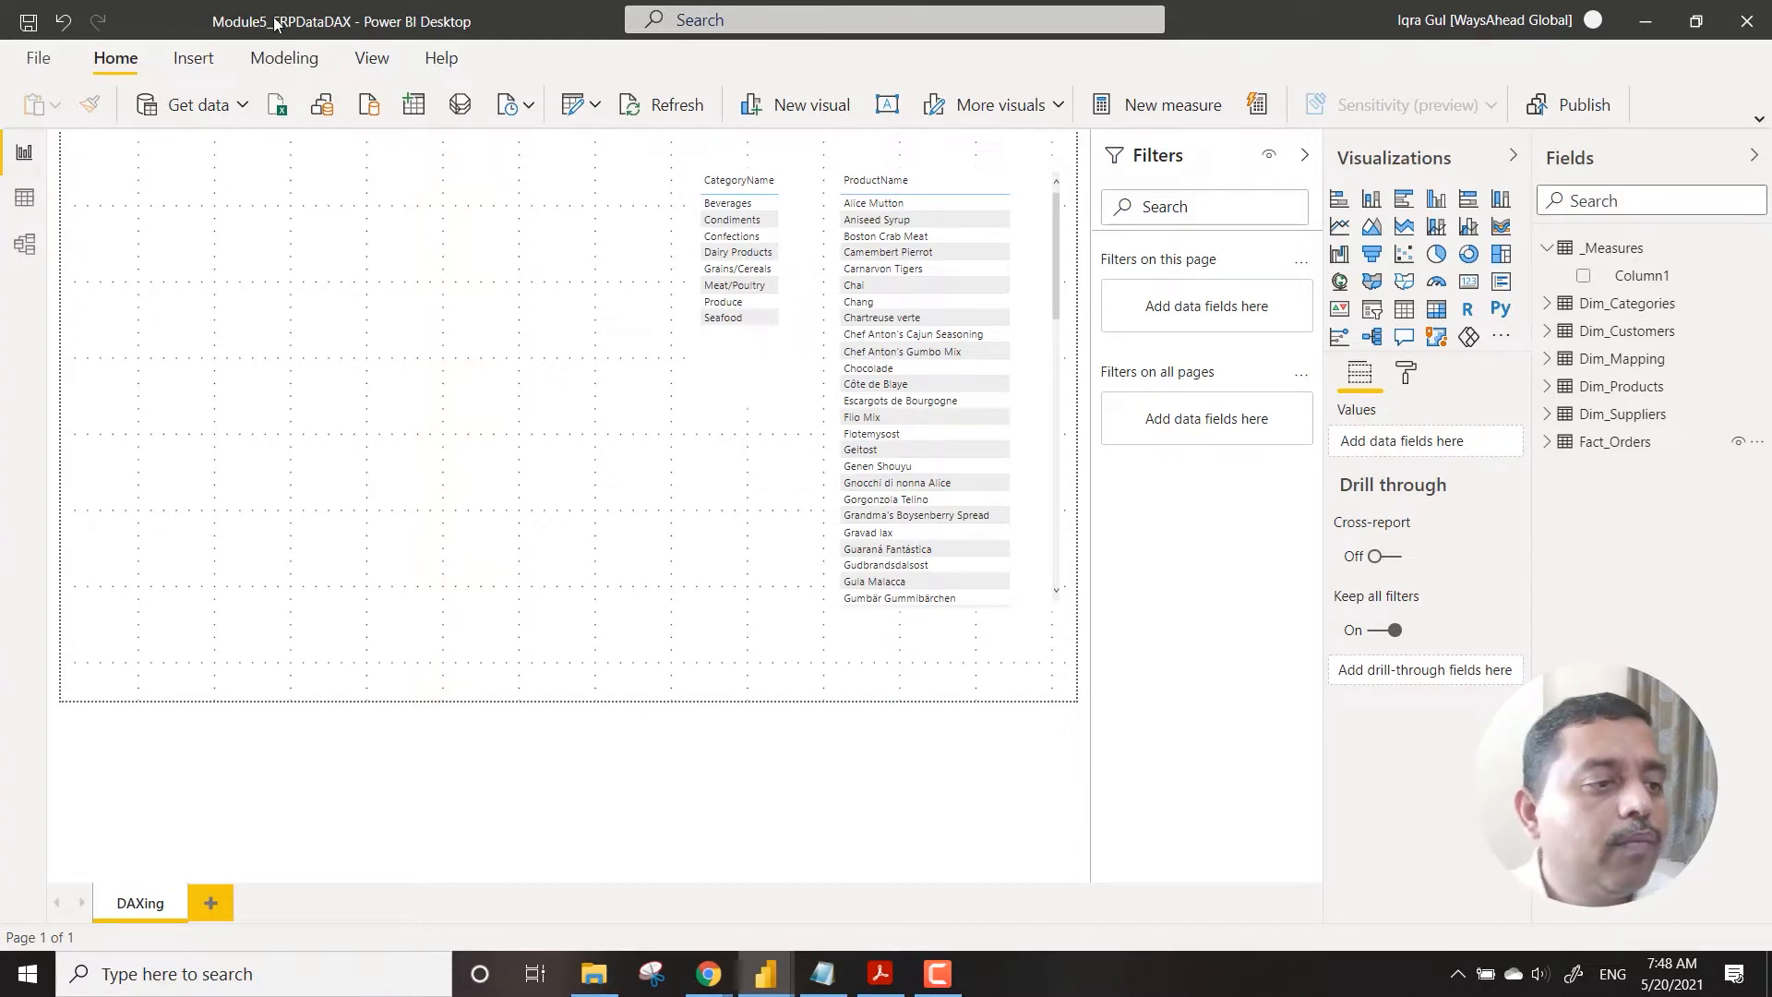
Step: Create a calculated table with the DAX formula DimDate = CALENDARAUTO()
click(286, 61)
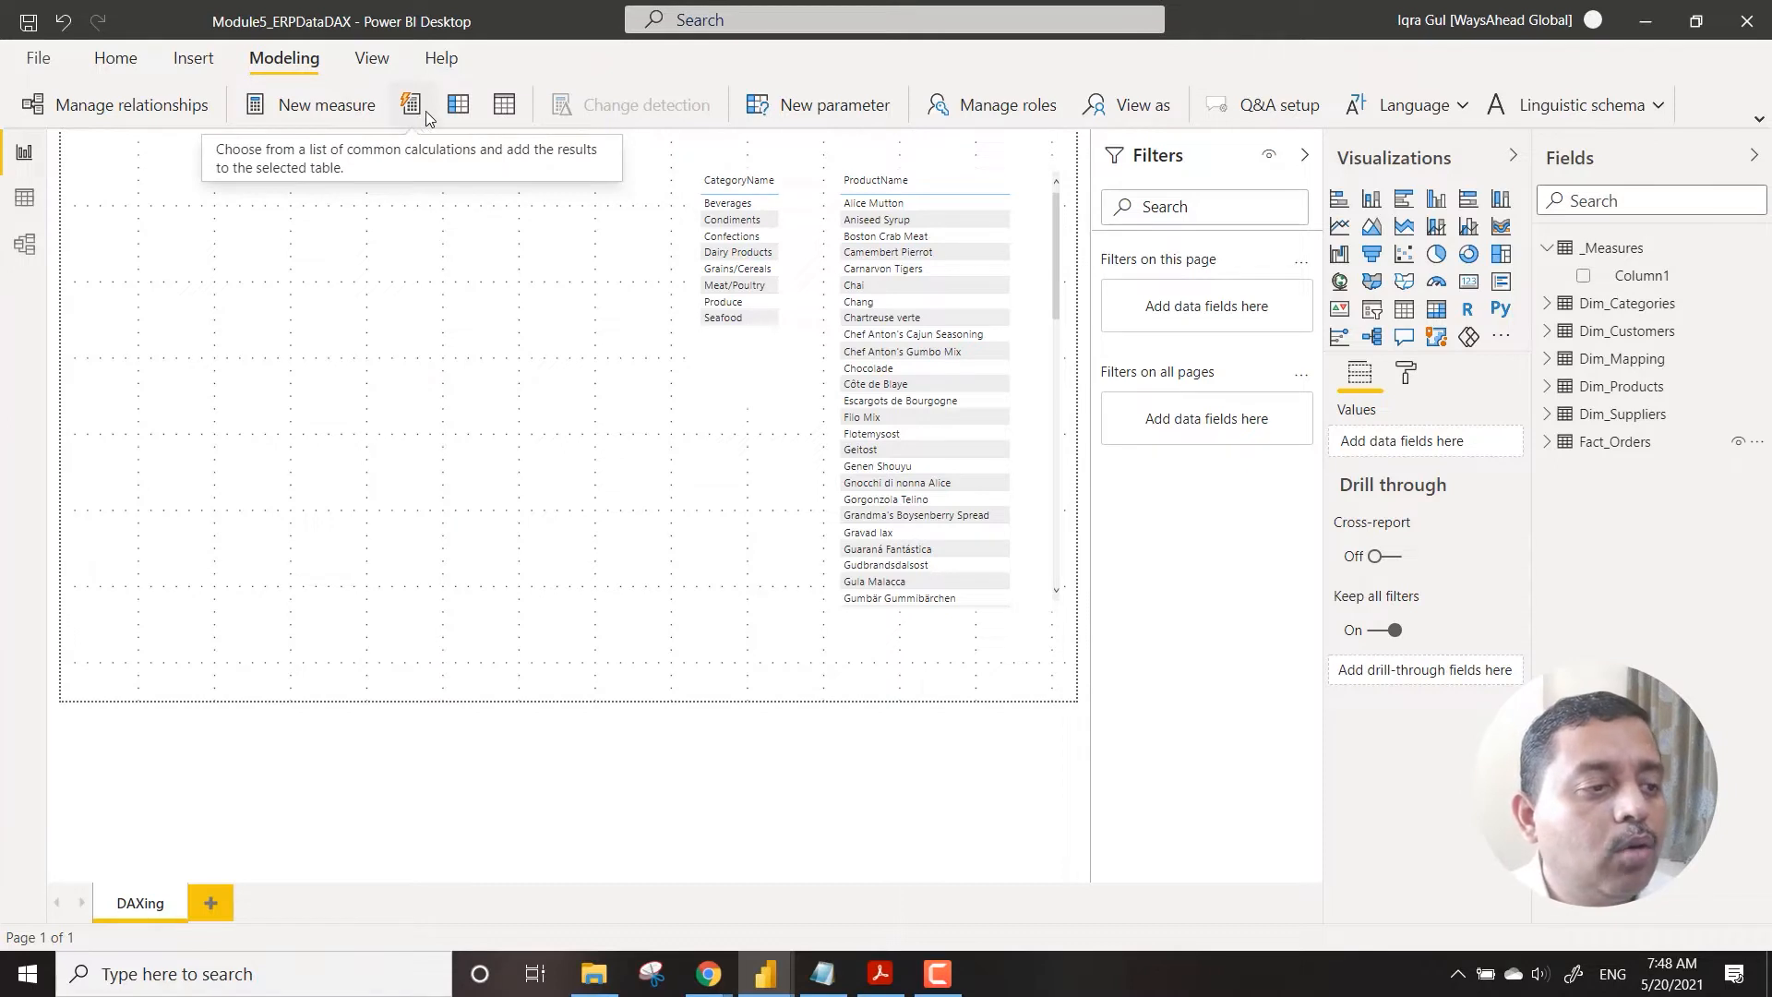
click(506, 105)
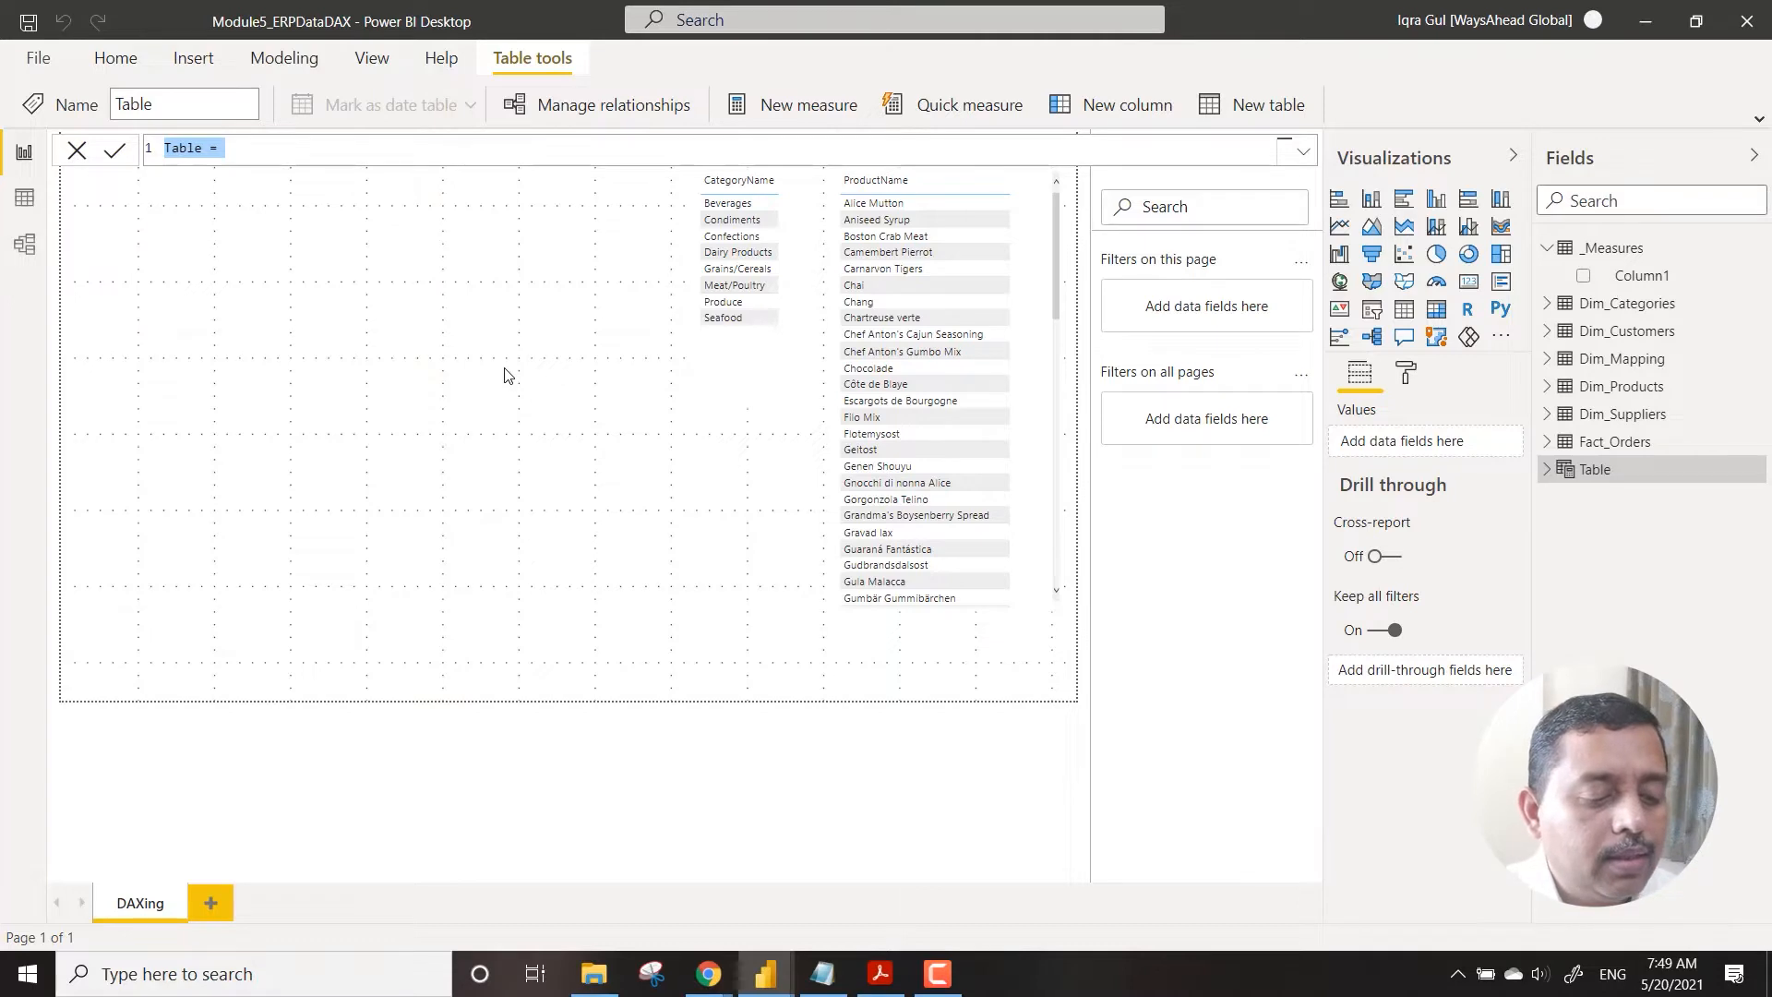
text(DimDate =)
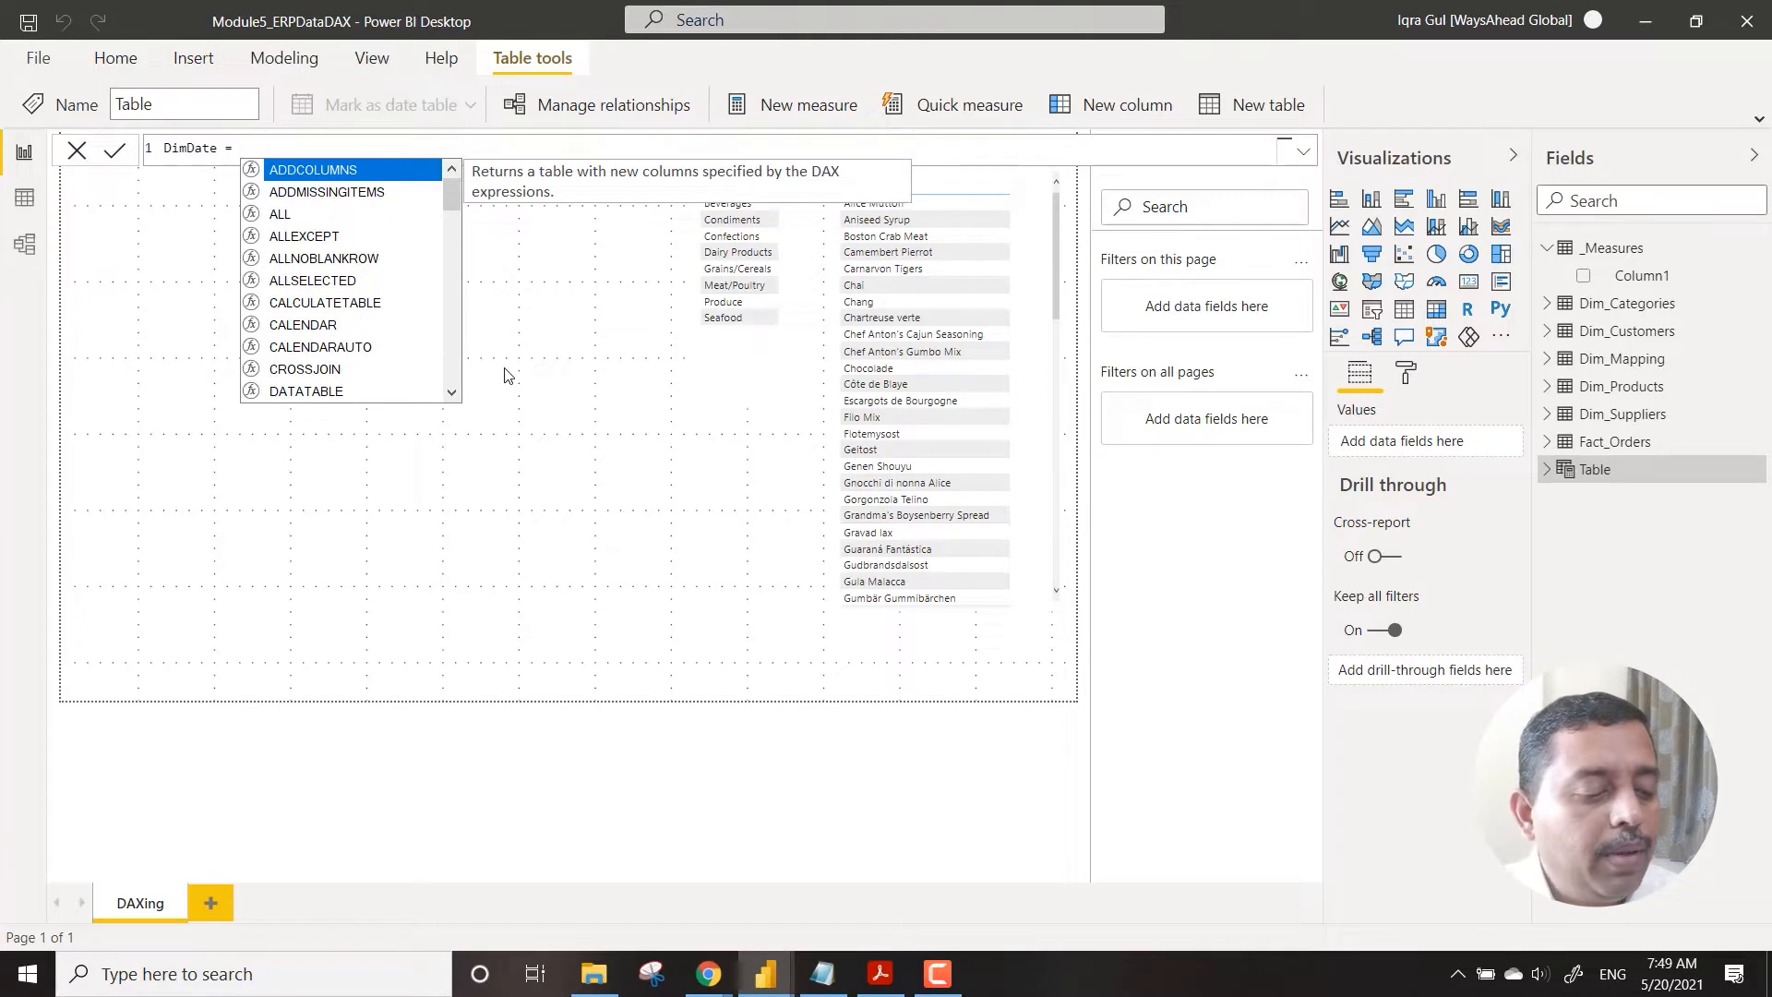
text(cal)
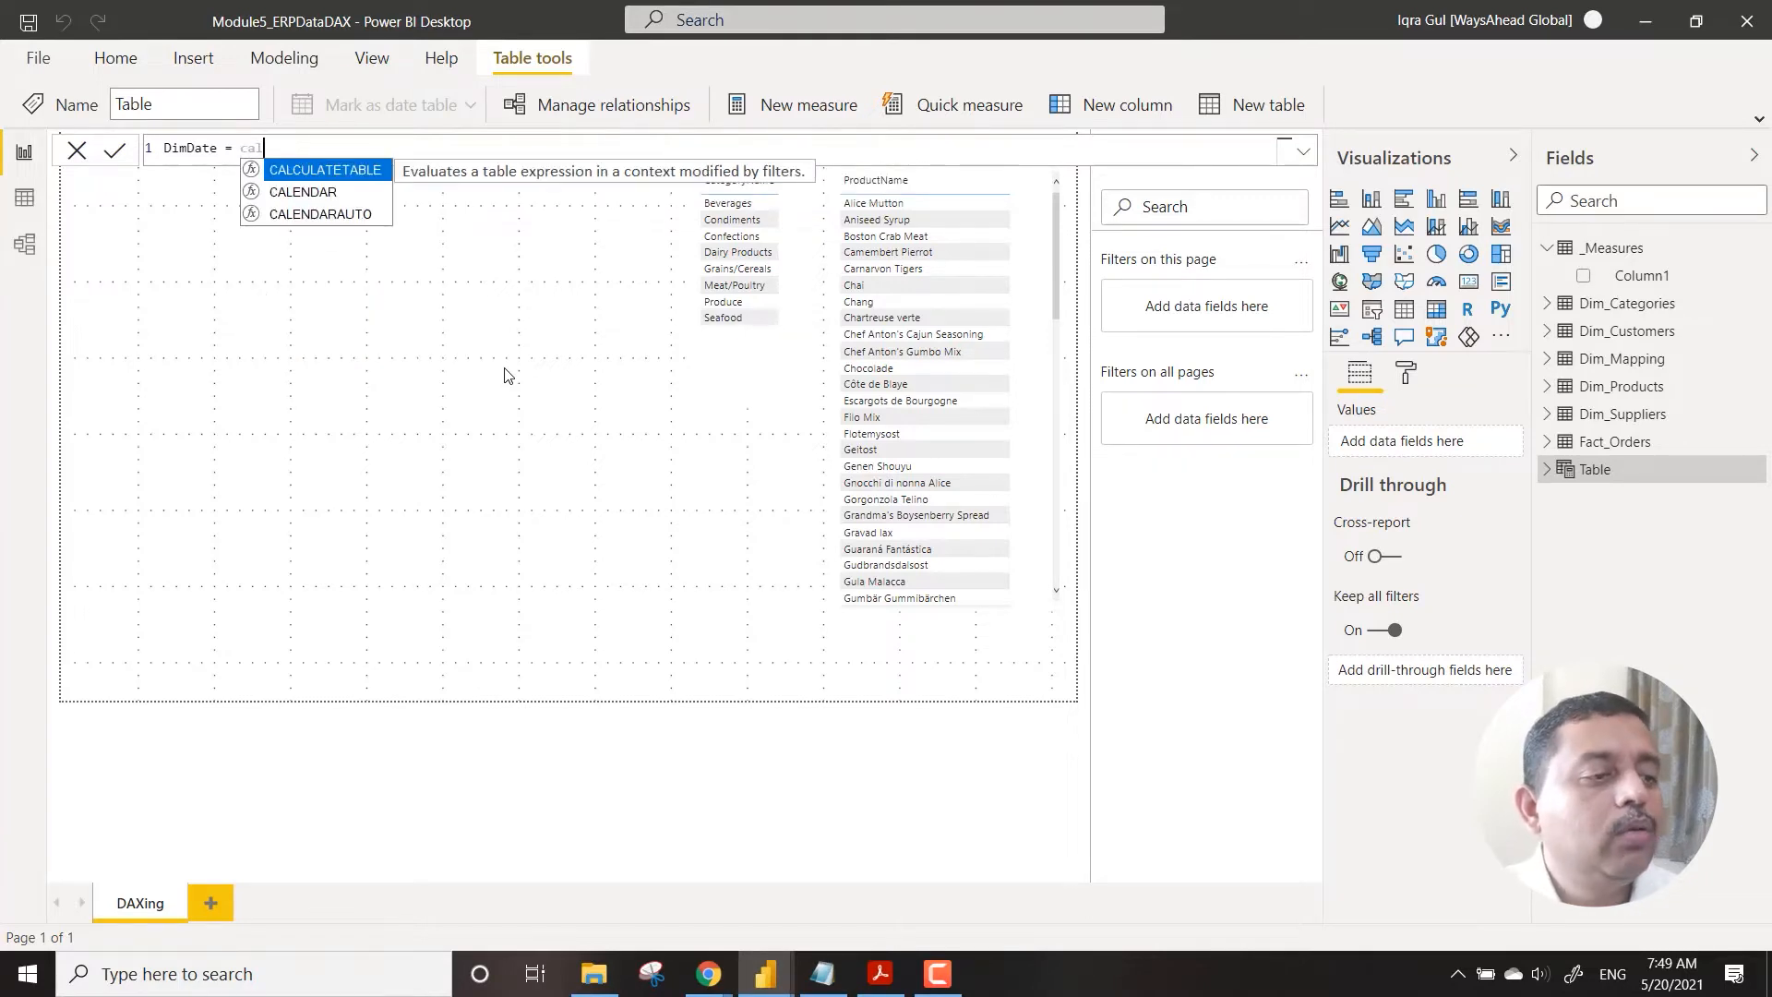
key(Down)
key(Down)
key(Tab)
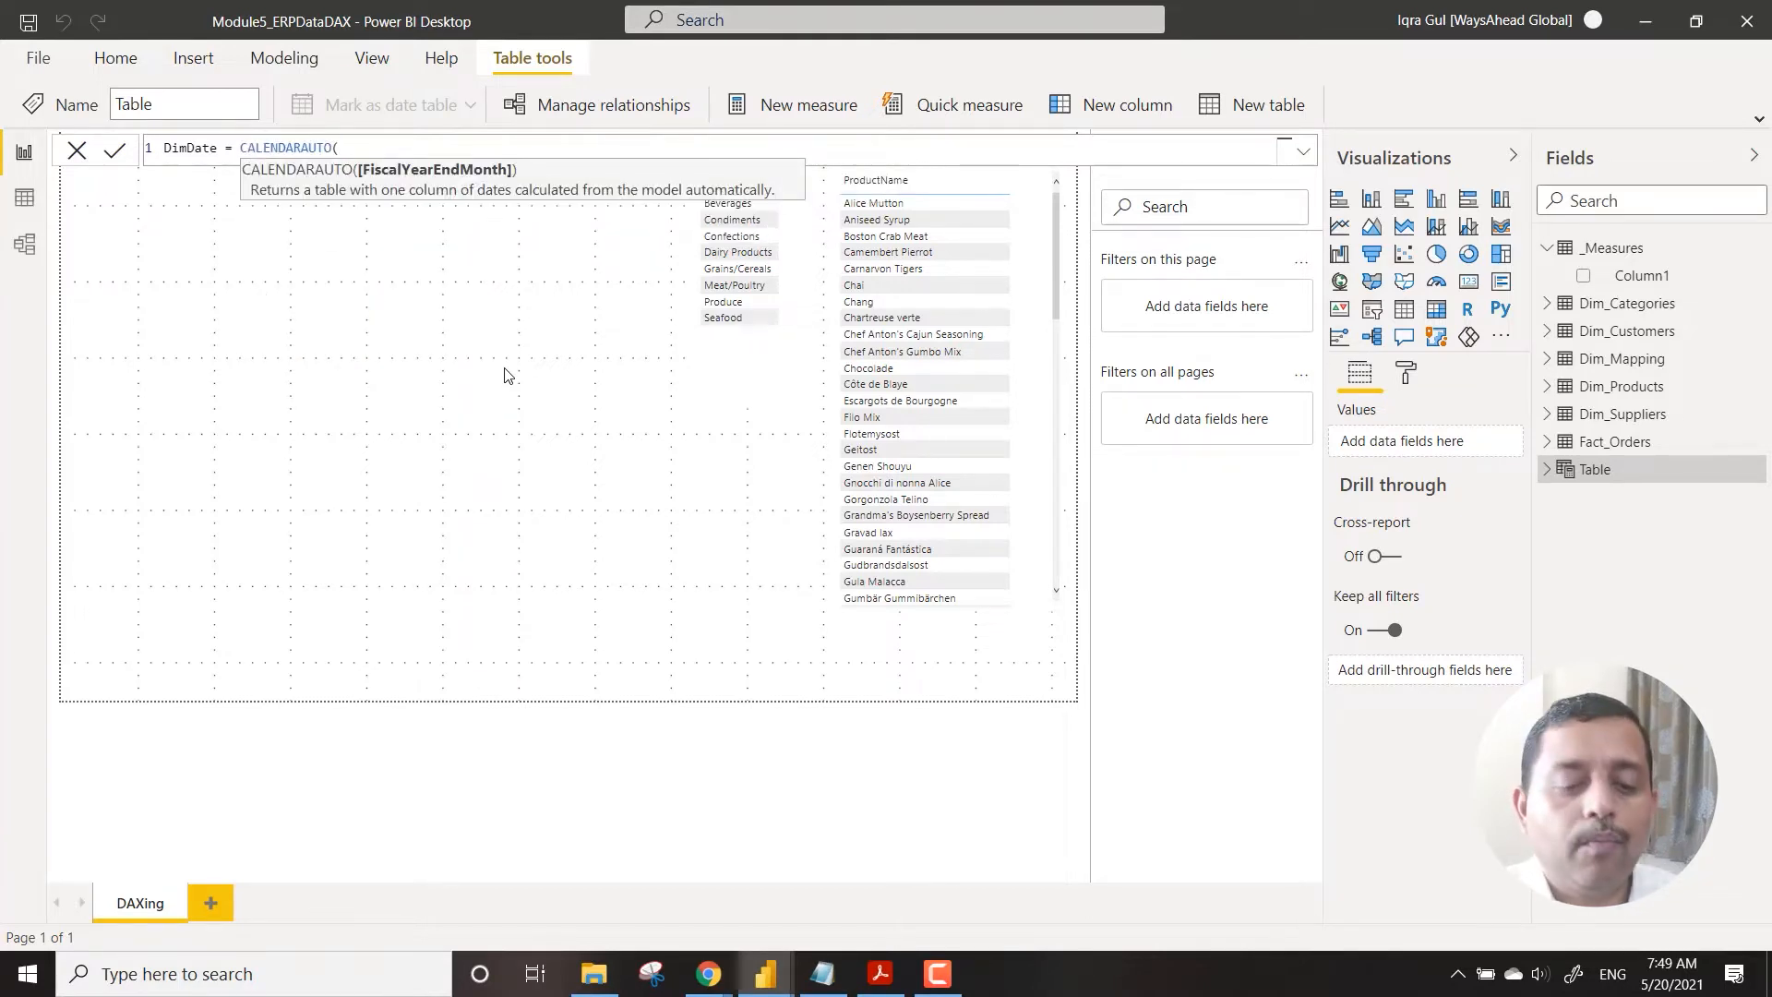
text())
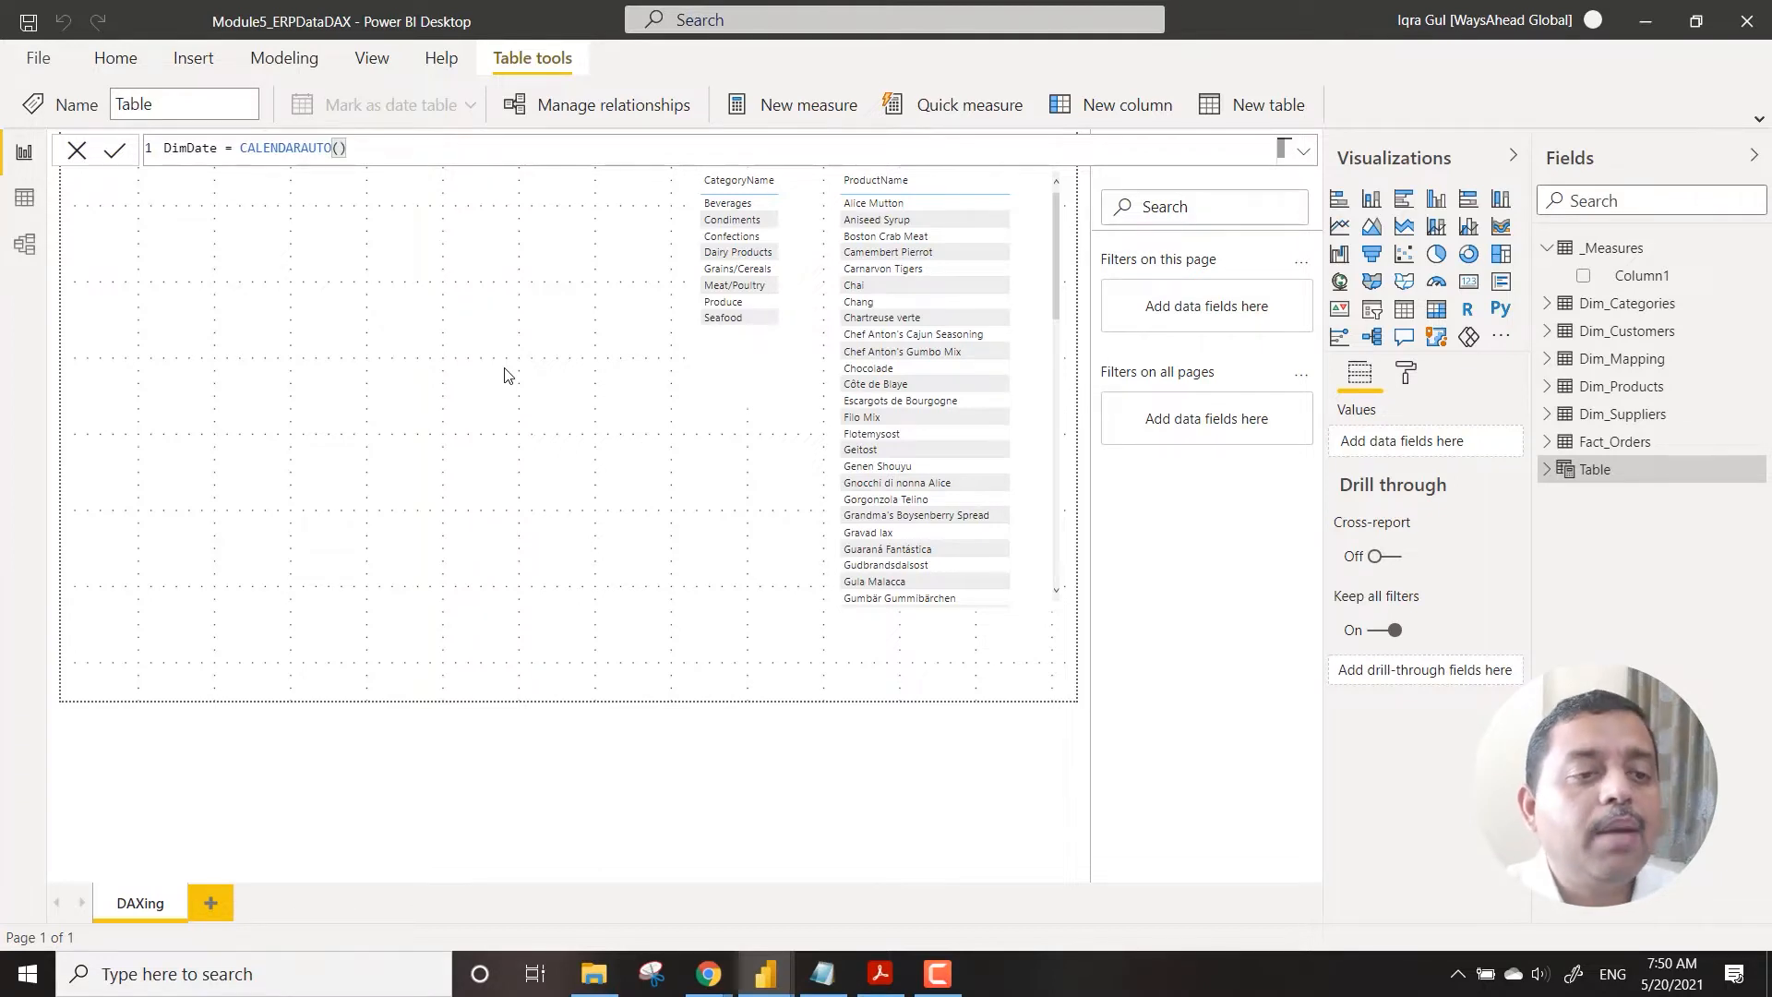
key(Return)
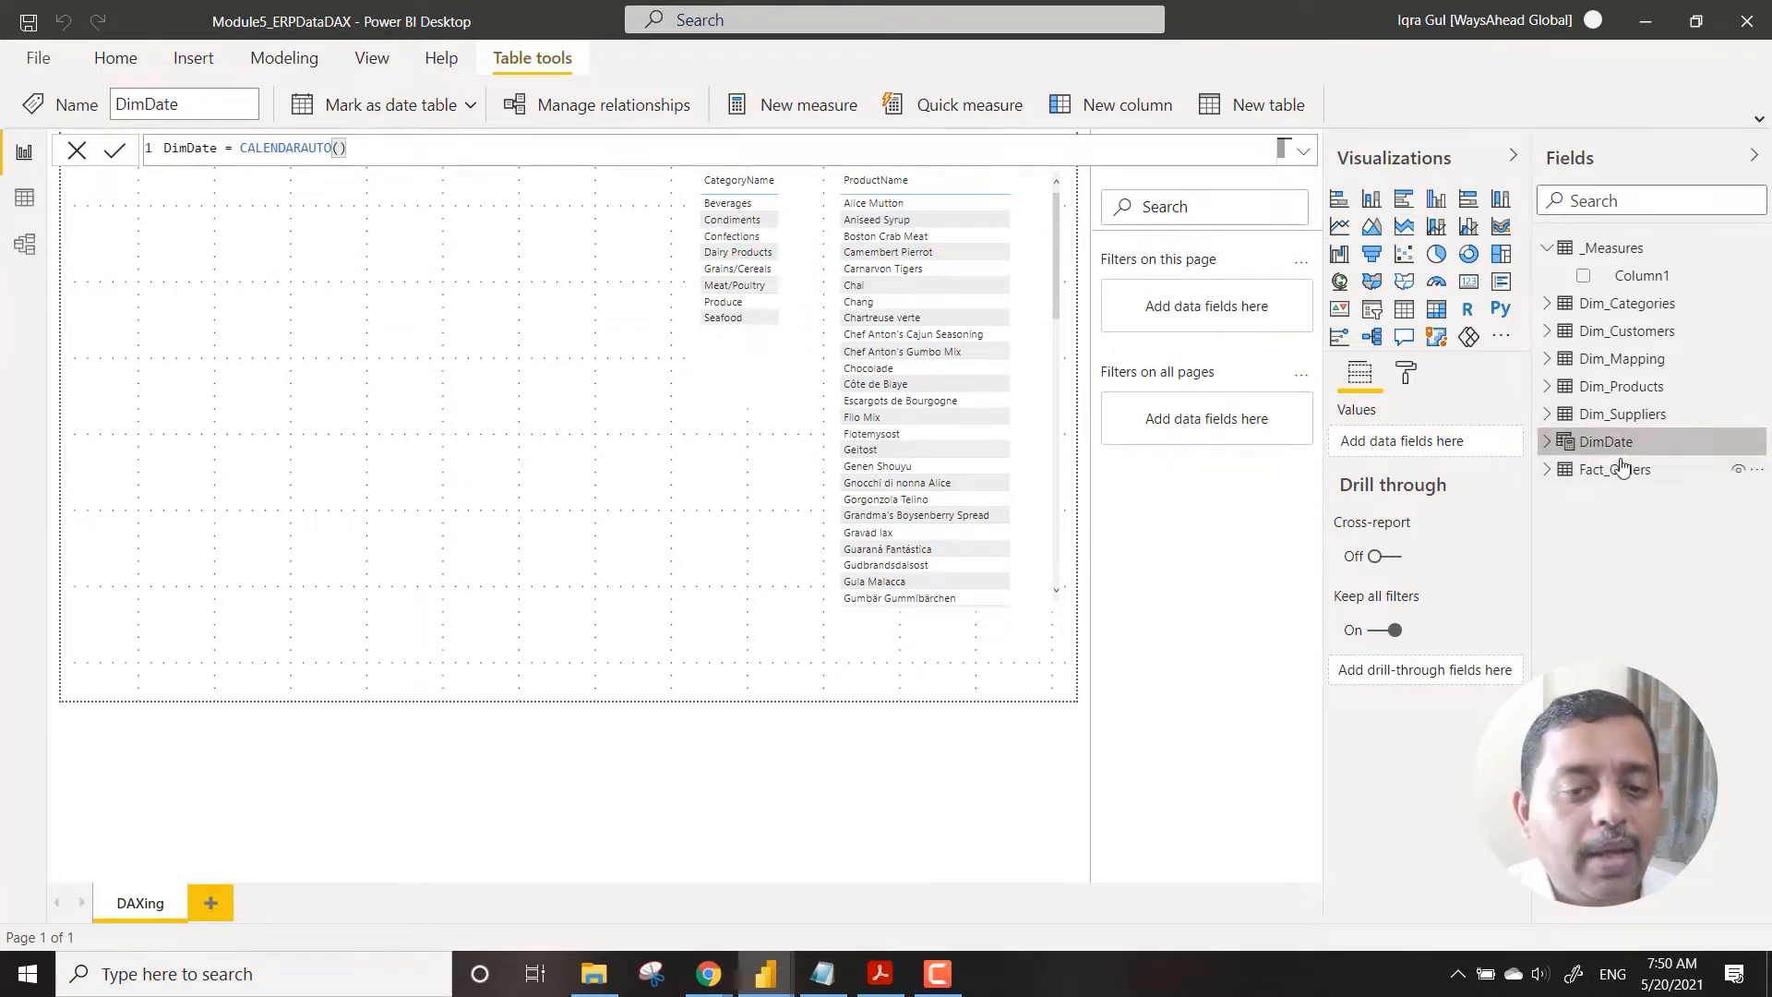
Step: Rename the new date table as Dim_Date in its formula
click(188, 148)
text(_)
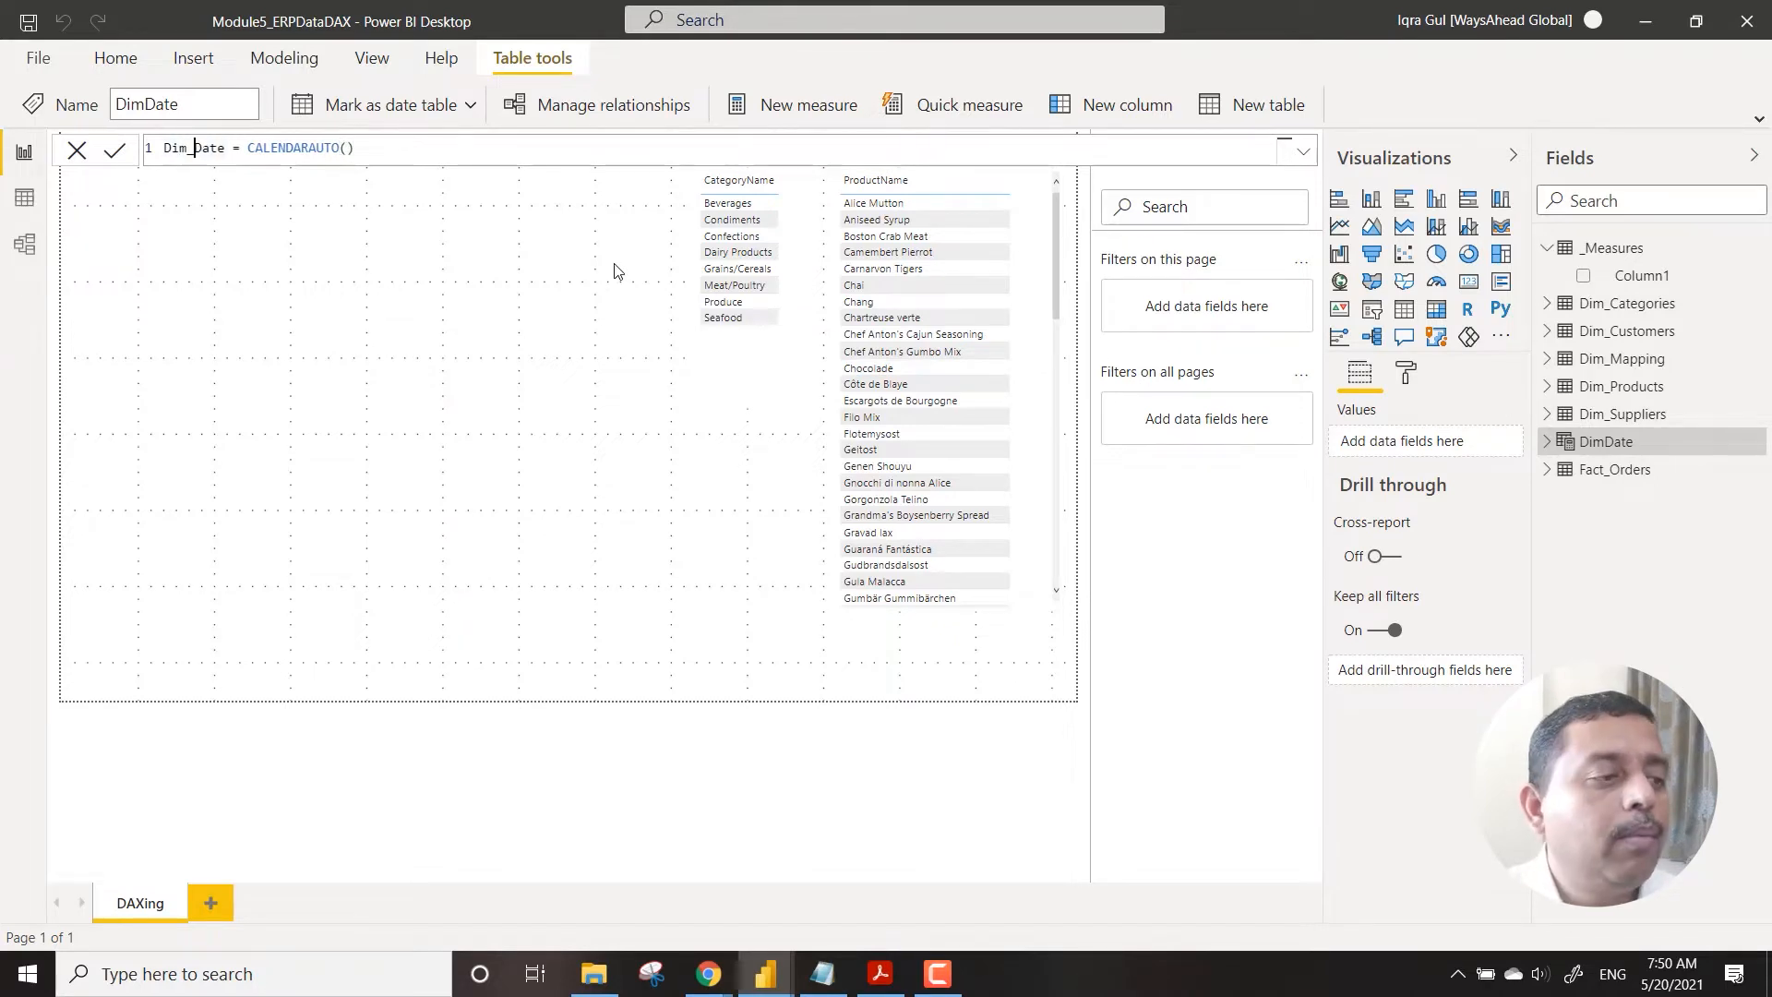
key(Return)
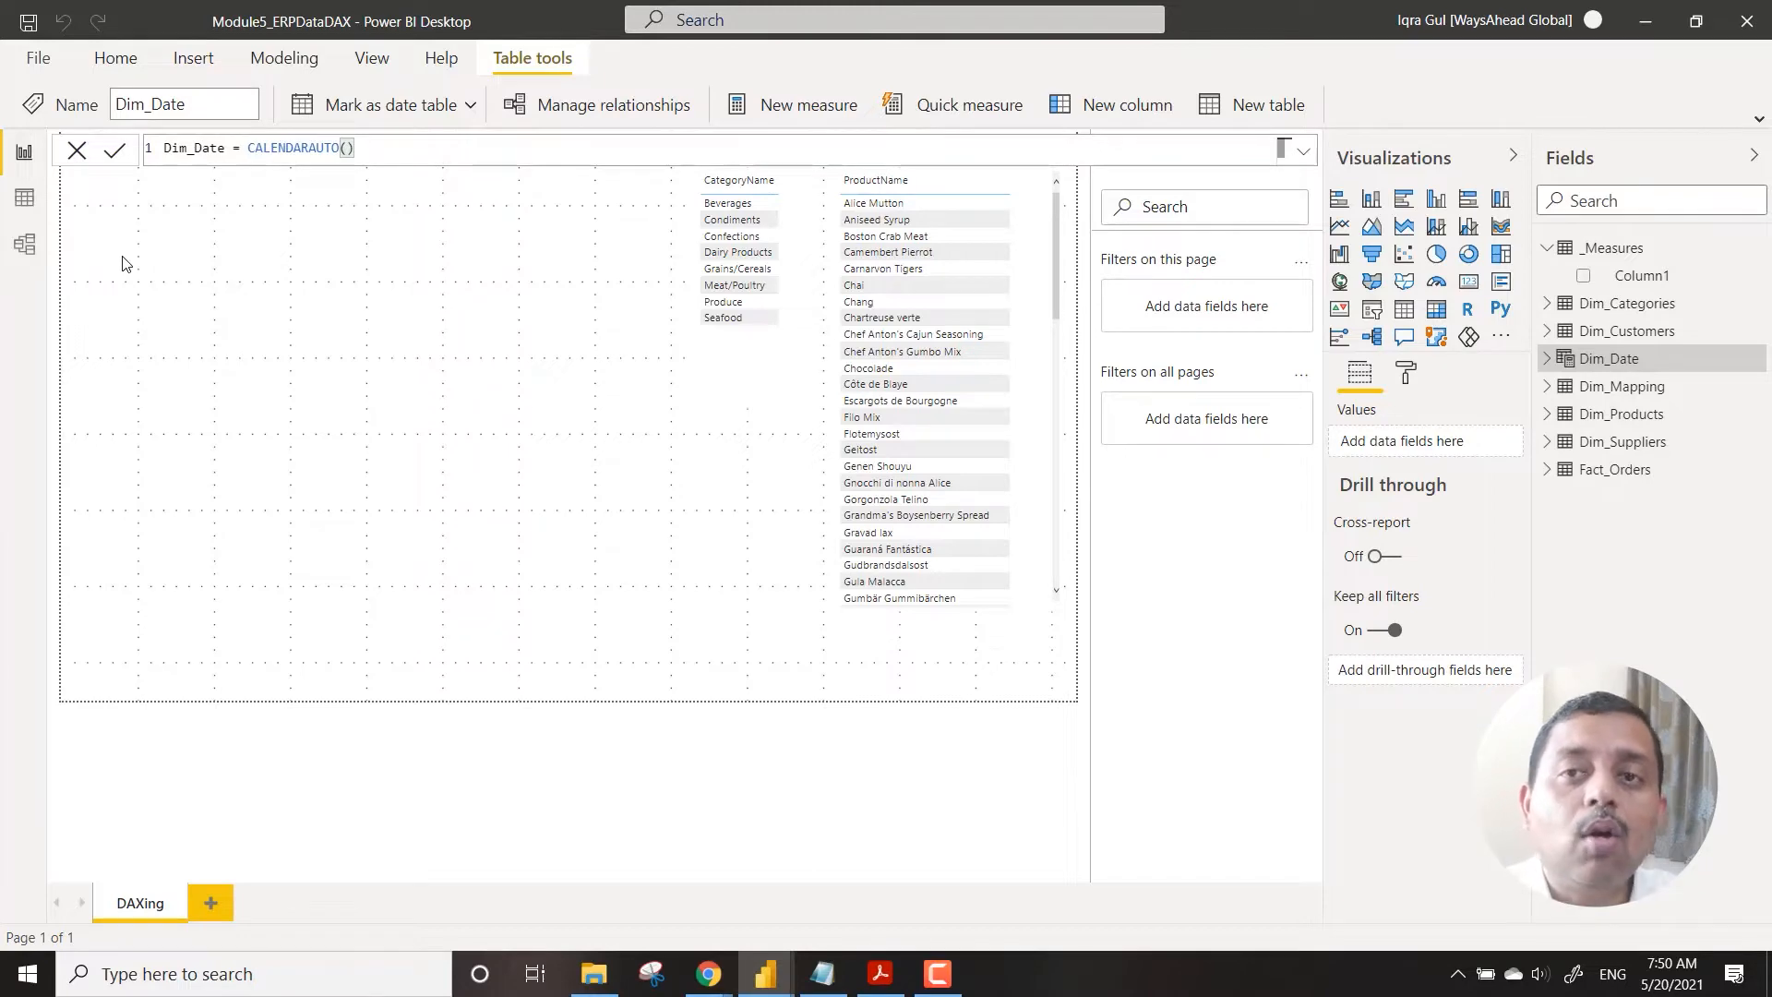
Step: Inspect the Dim_Date table's rows in the data view and look through the values of its Date column
click(24, 199)
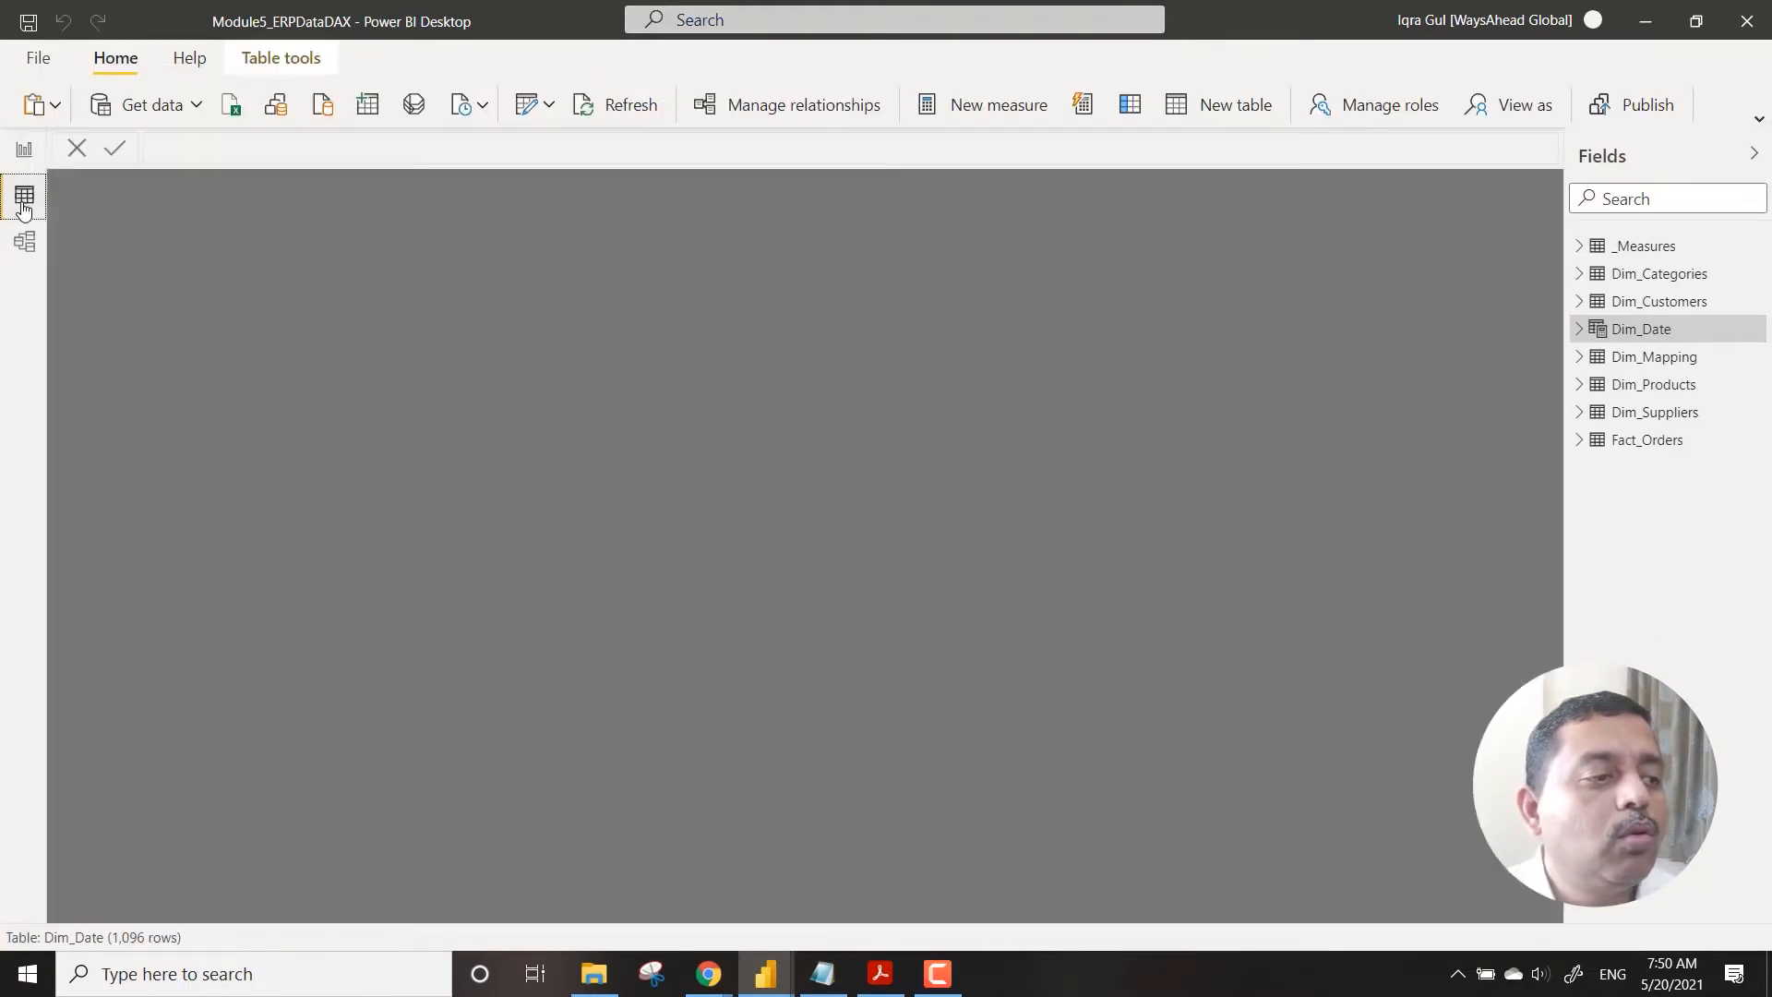
click(1642, 330)
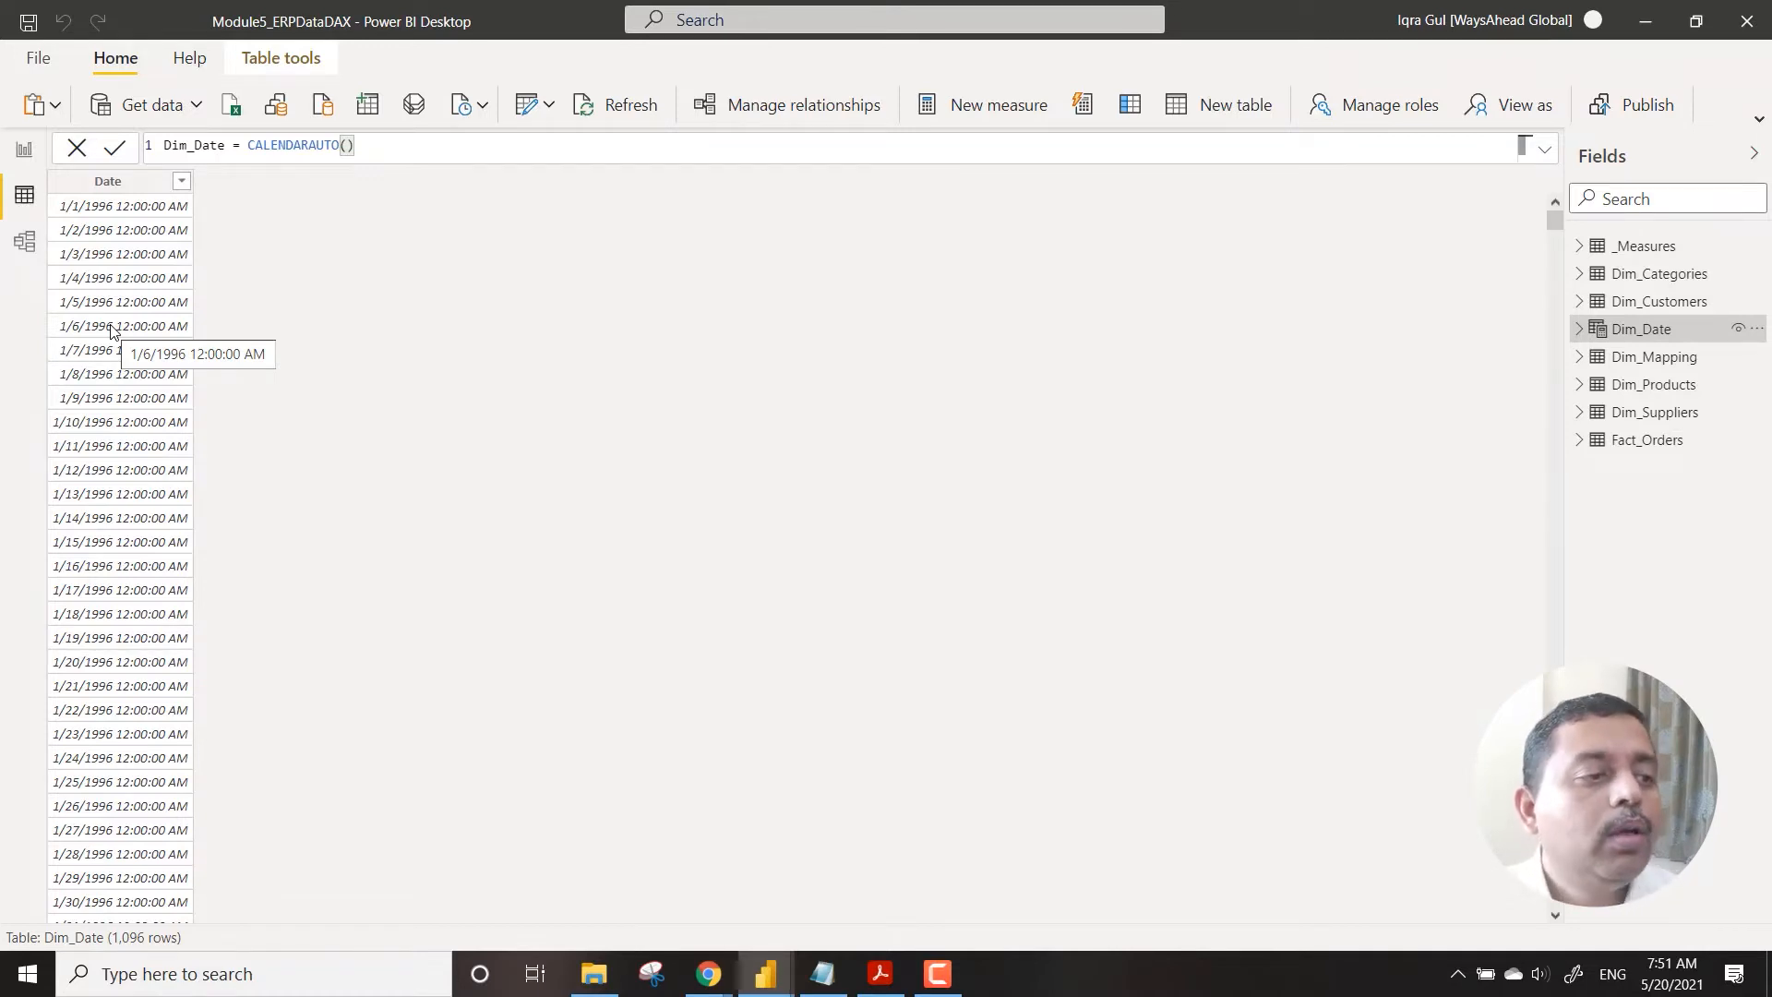
click(171, 181)
drag(504, 435, 519, 823)
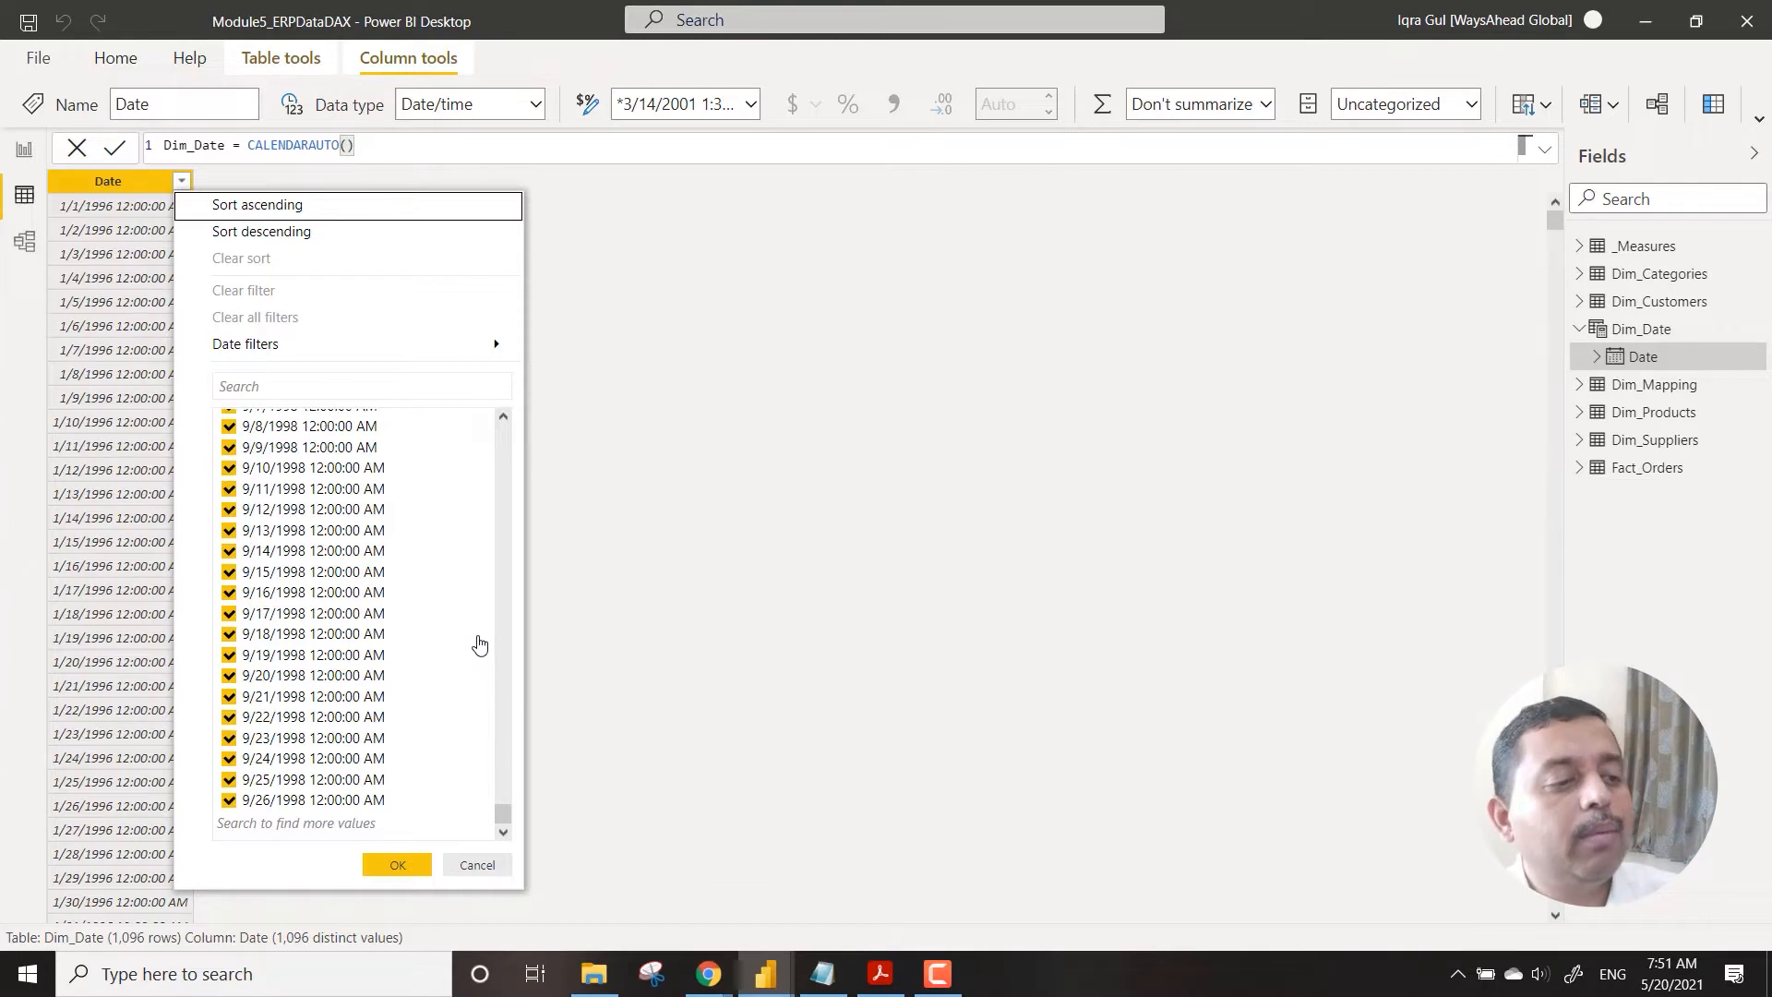
click(724, 551)
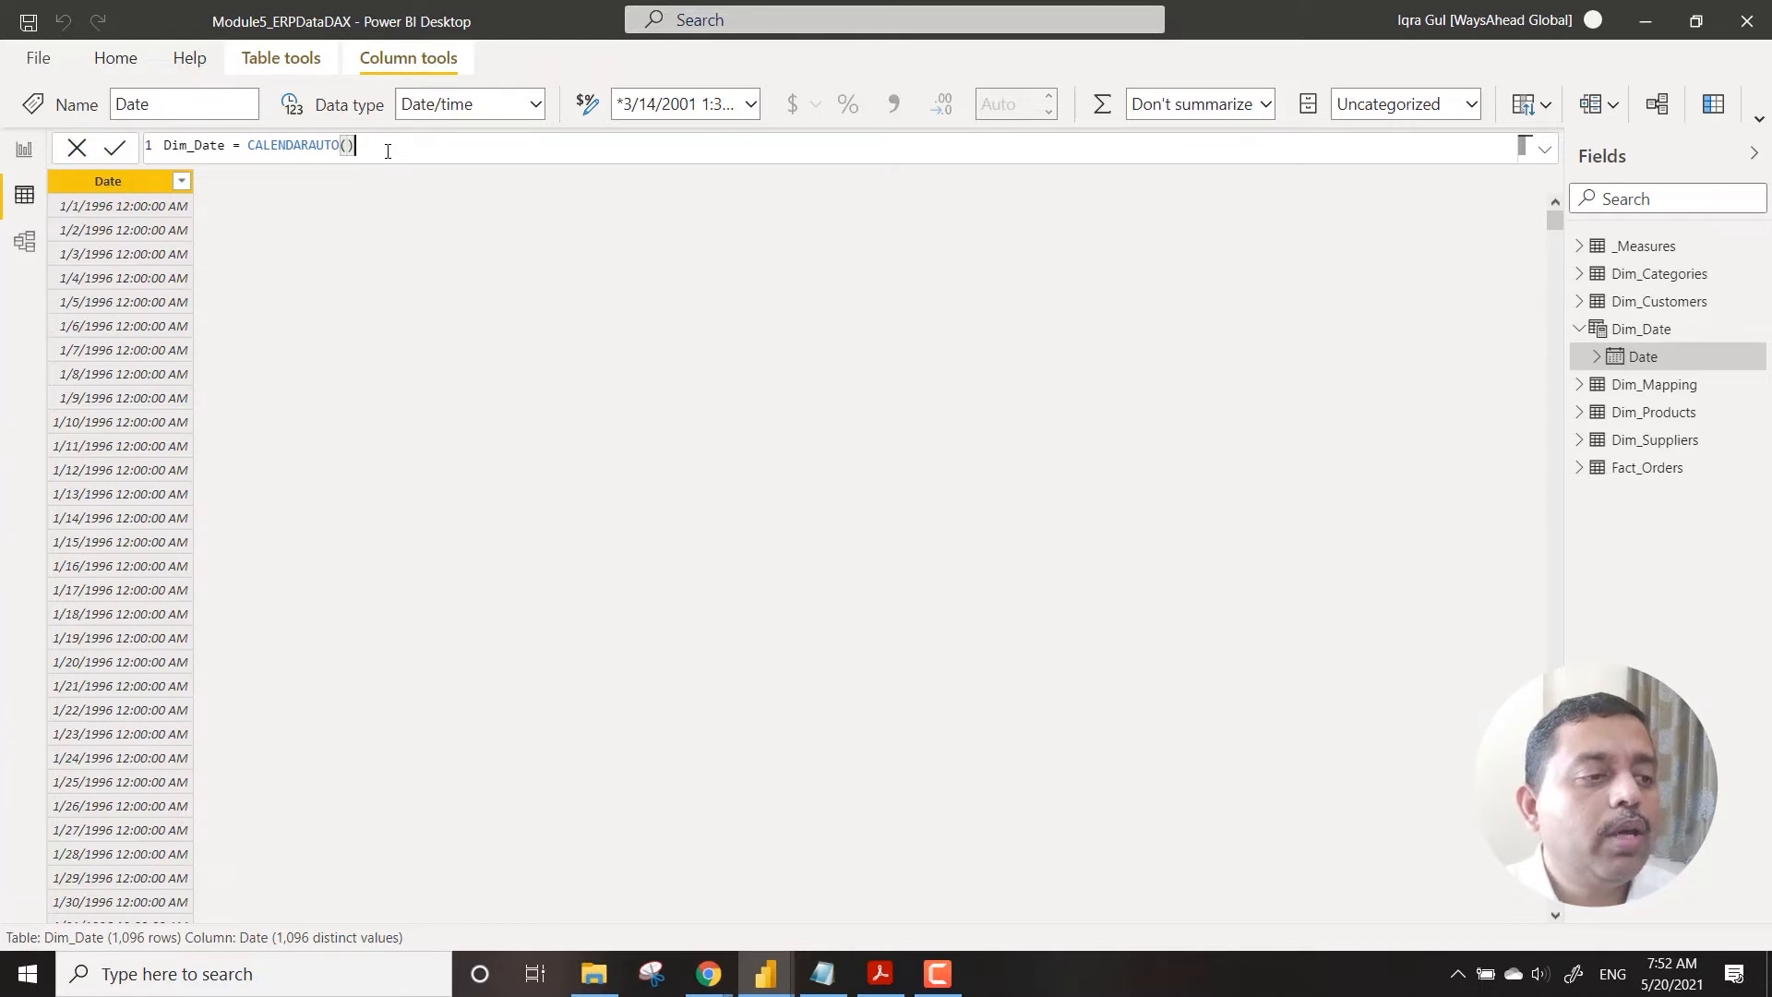
Step: Set the fiscal year end month to 3 in Dim_Date's CALENDARAUTO formula
key(BackSpace)
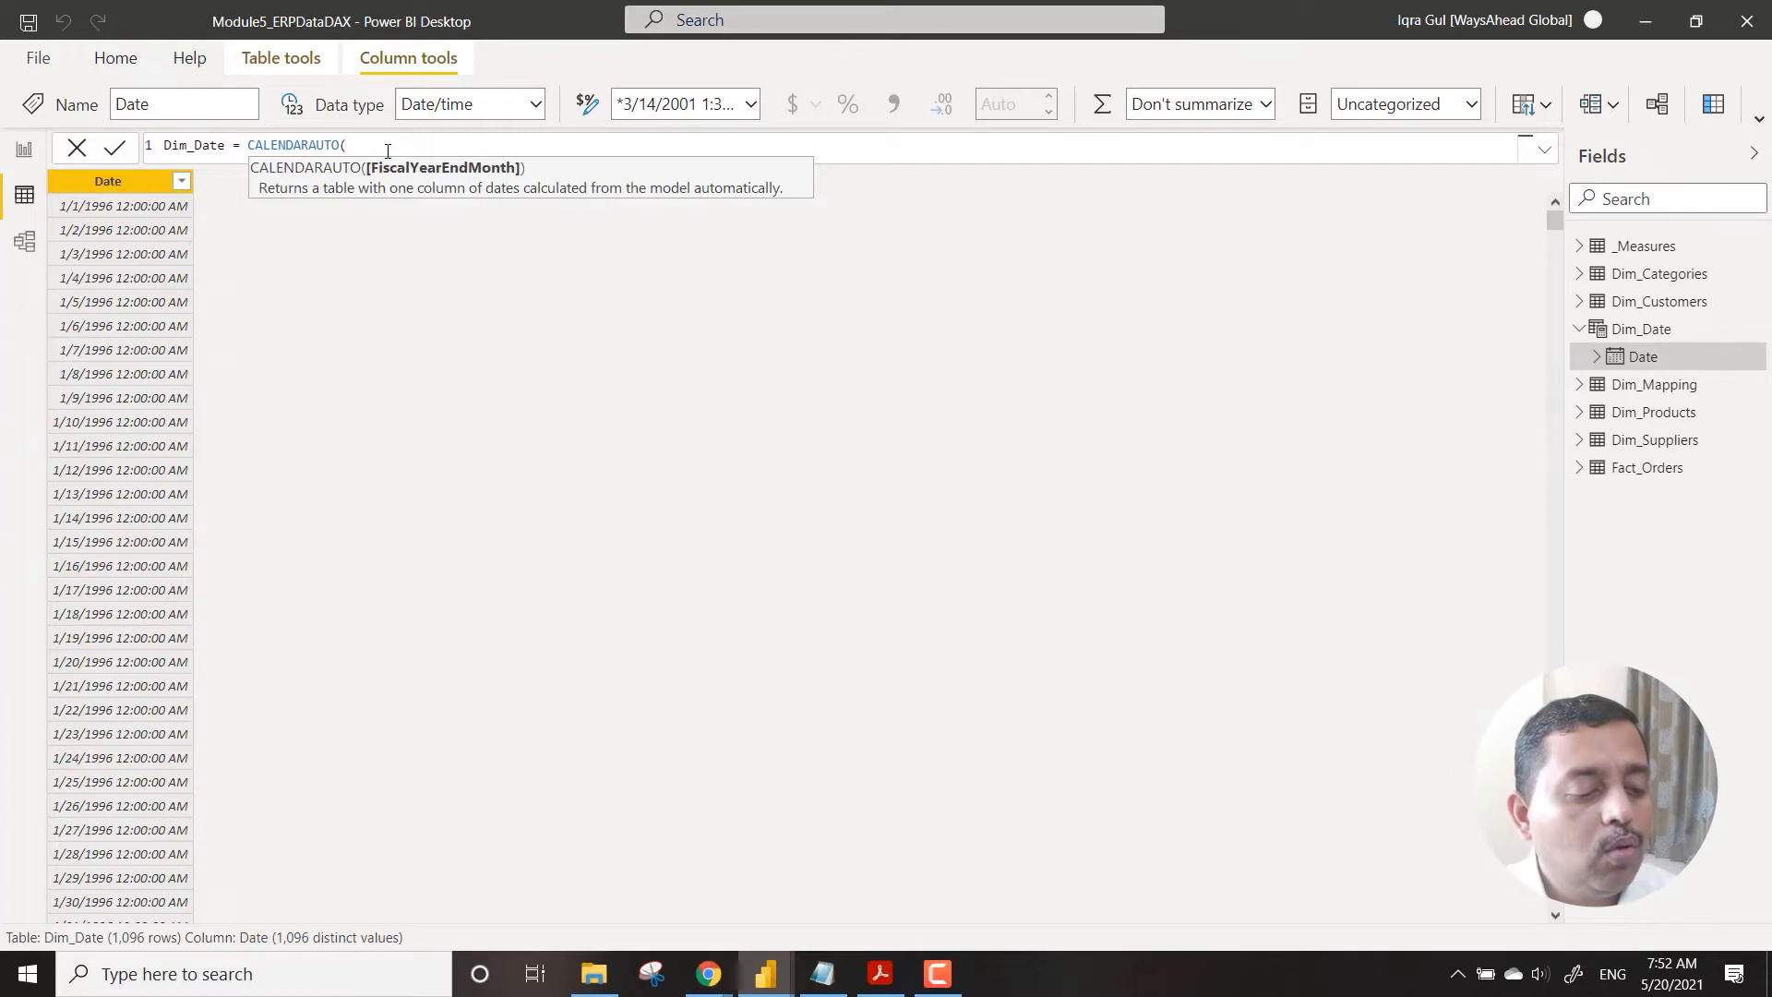
text(3)
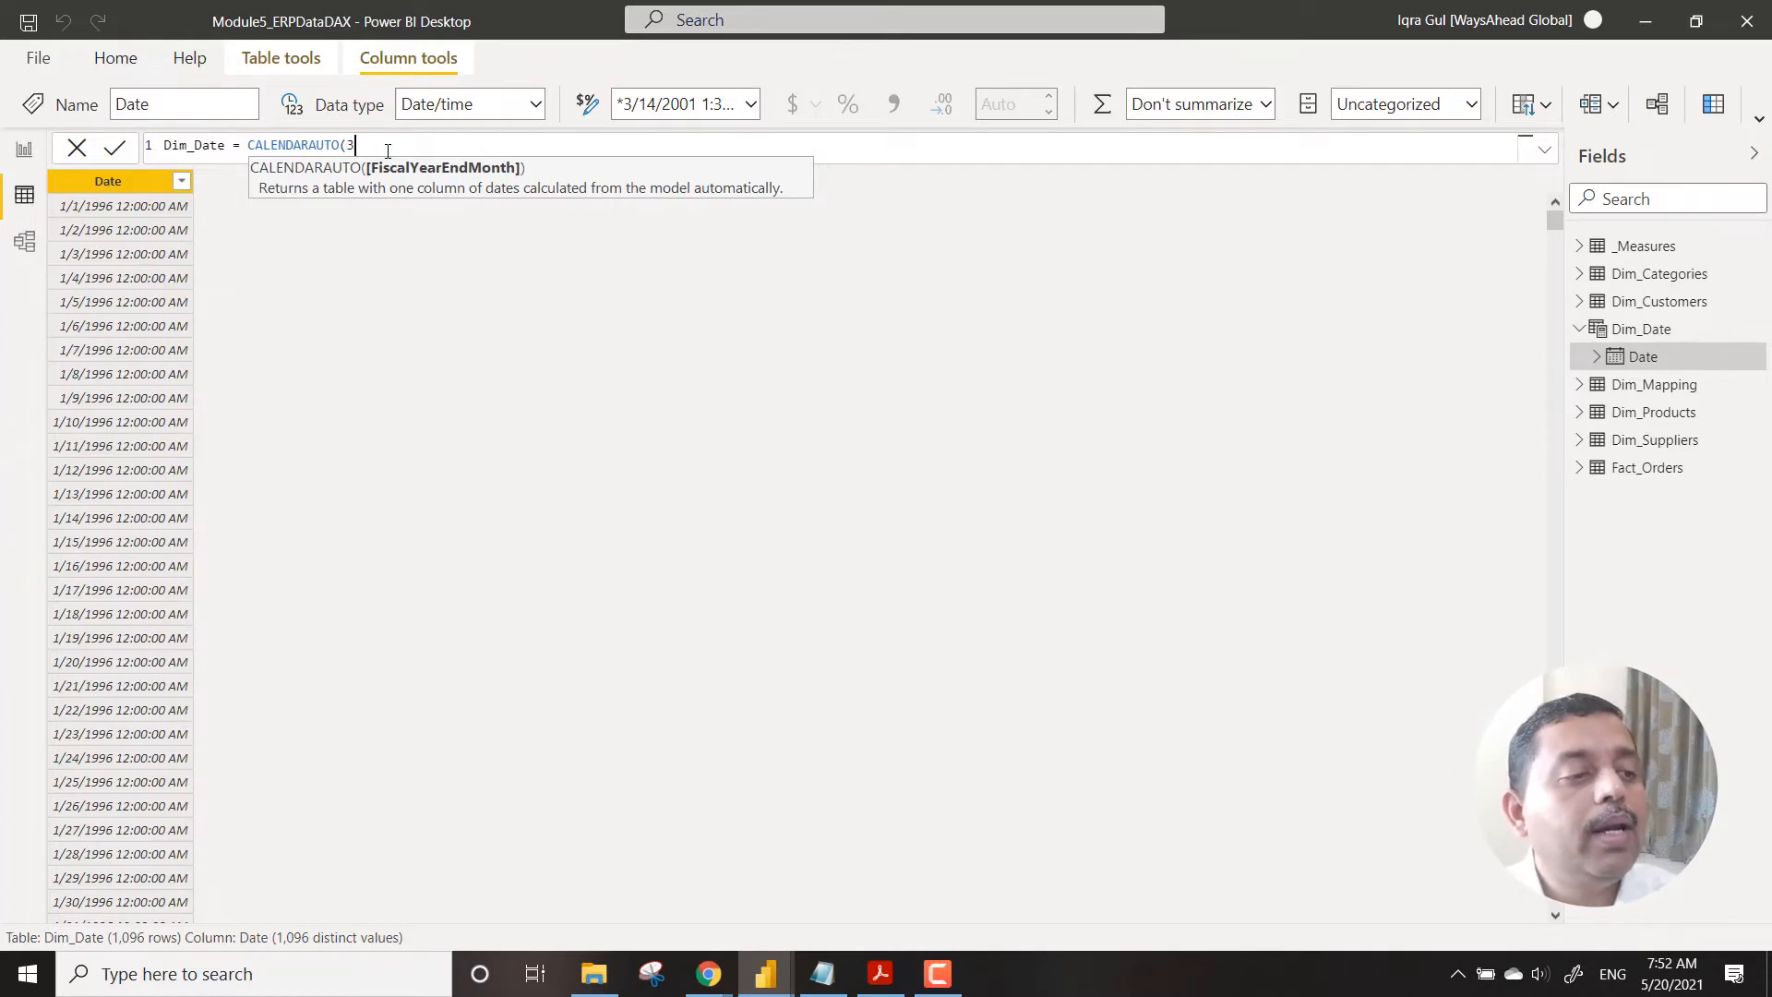
text())
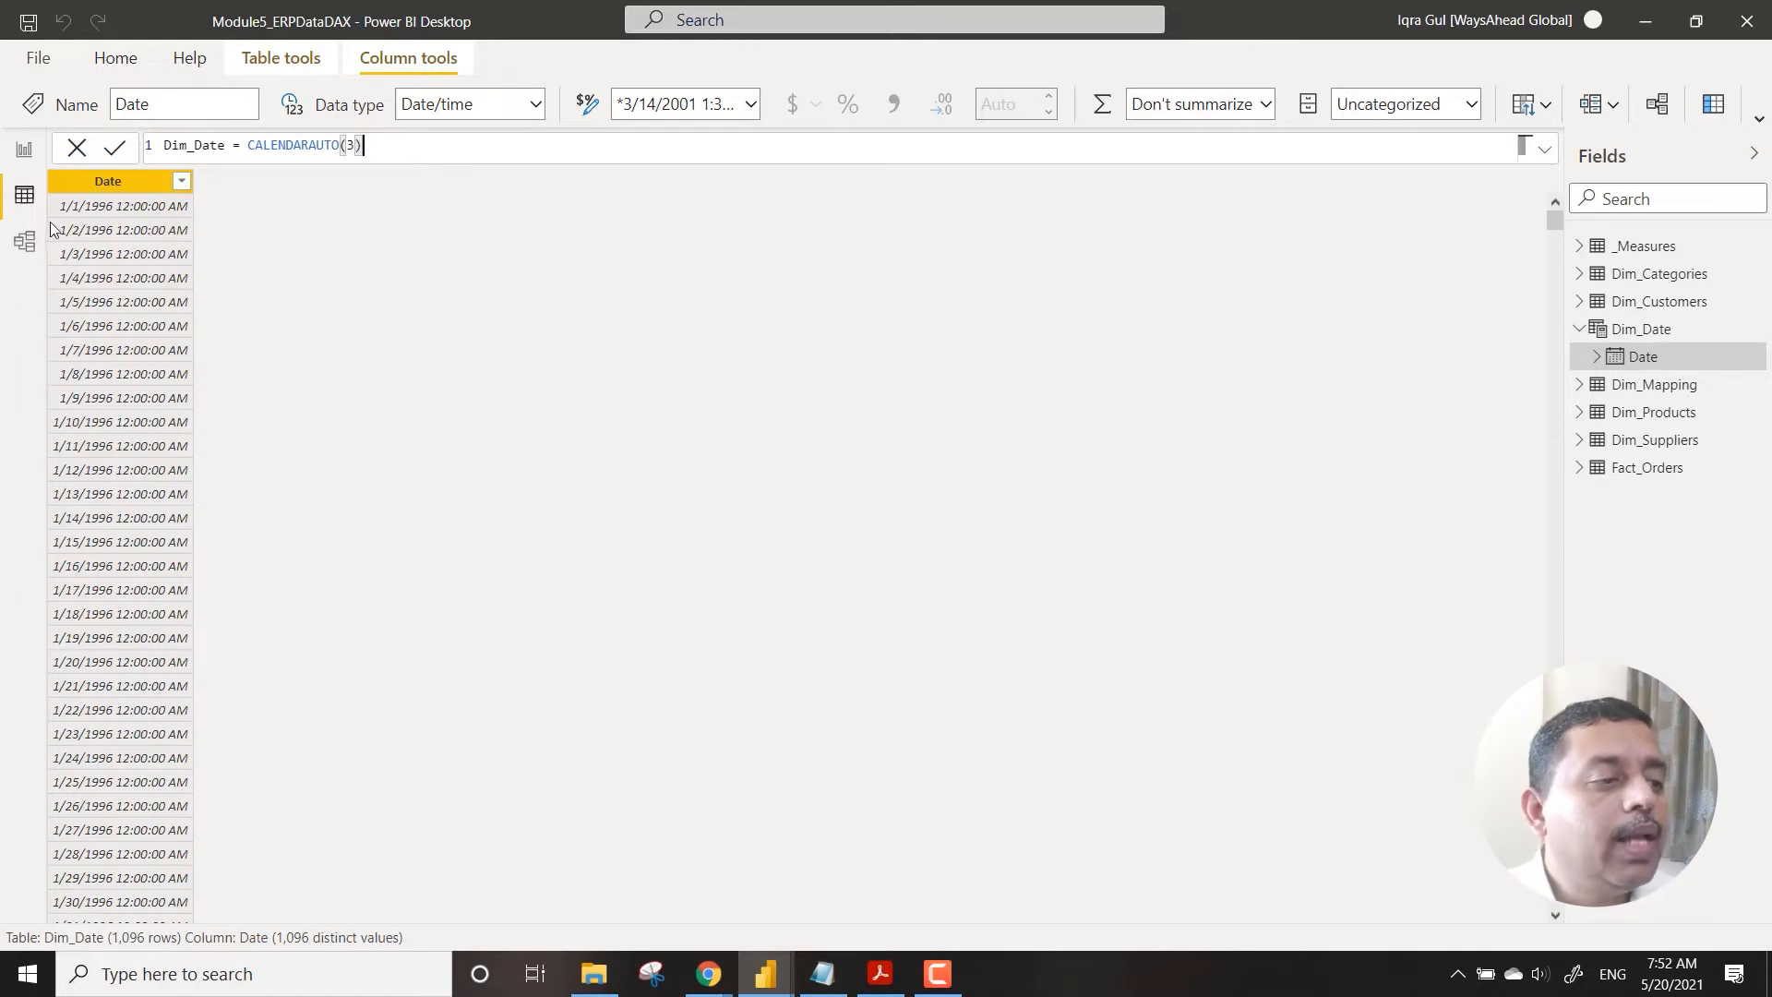
key(Return)
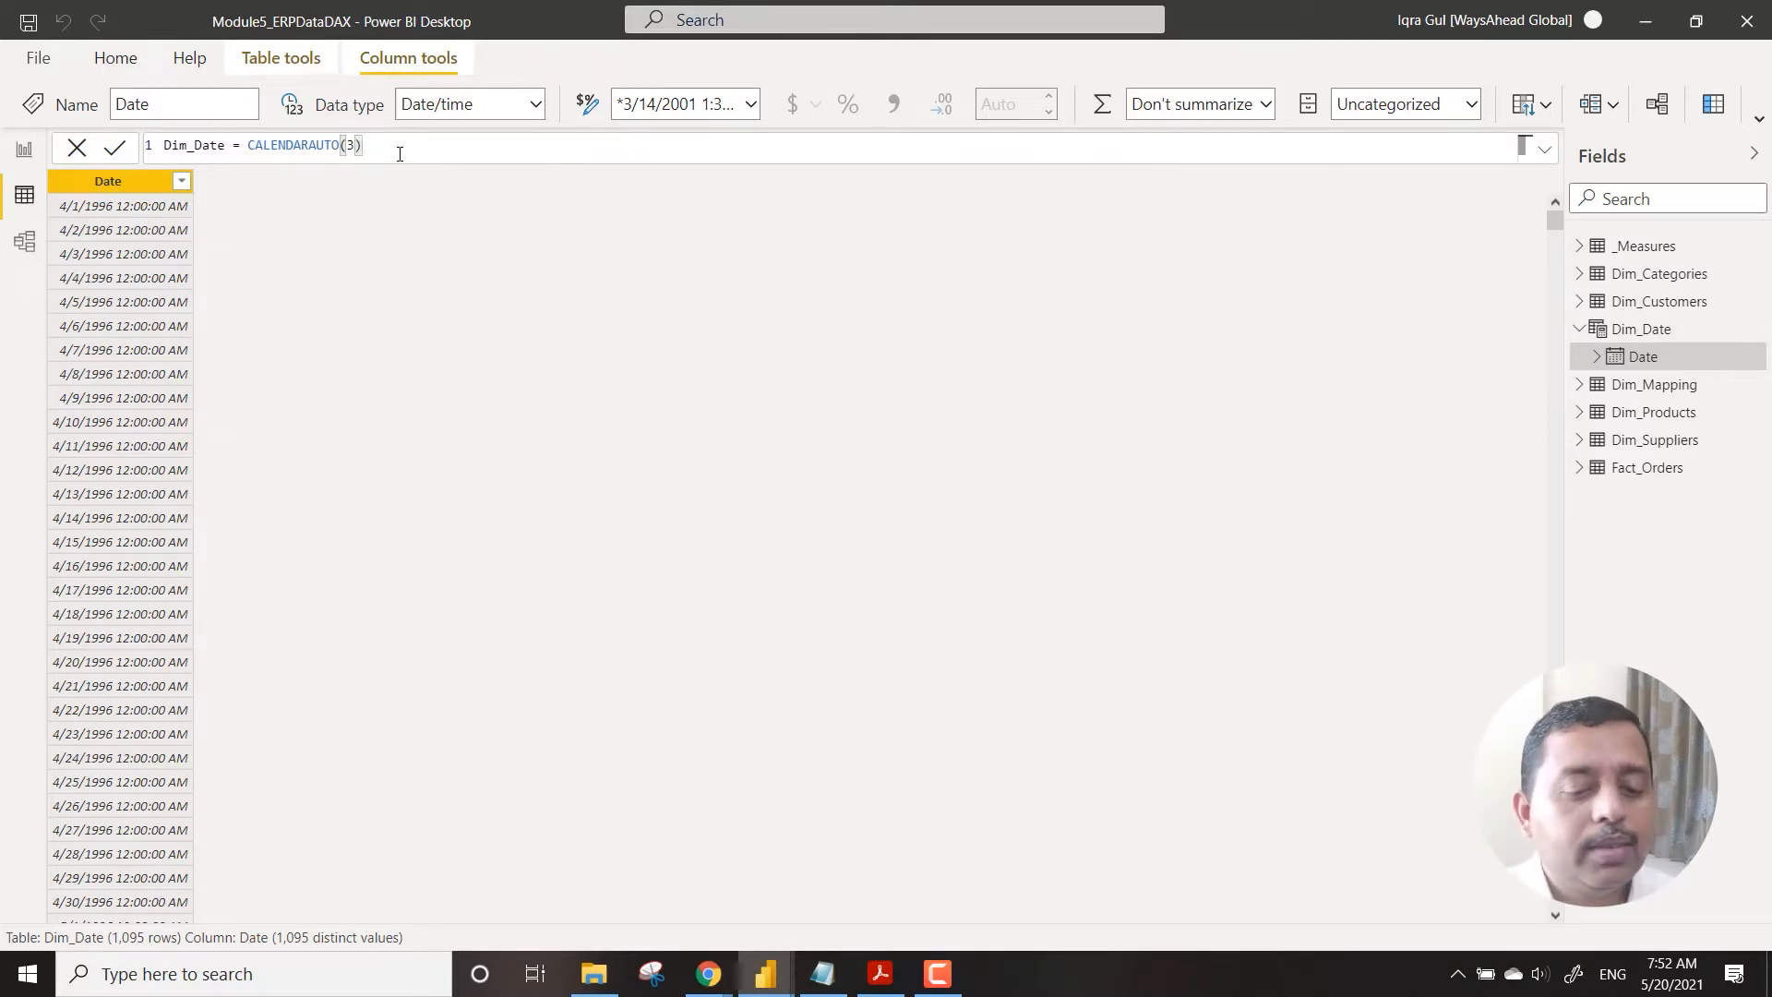
Step: Replace the CALENDARAUTO function and its argument with the CALENDAR function in the Dim_Date formula
key(BackSpace)
key(BackSpace)
key(BackSpace)
key(BackSpace)
key(BackSpace)
key(BackSpace)
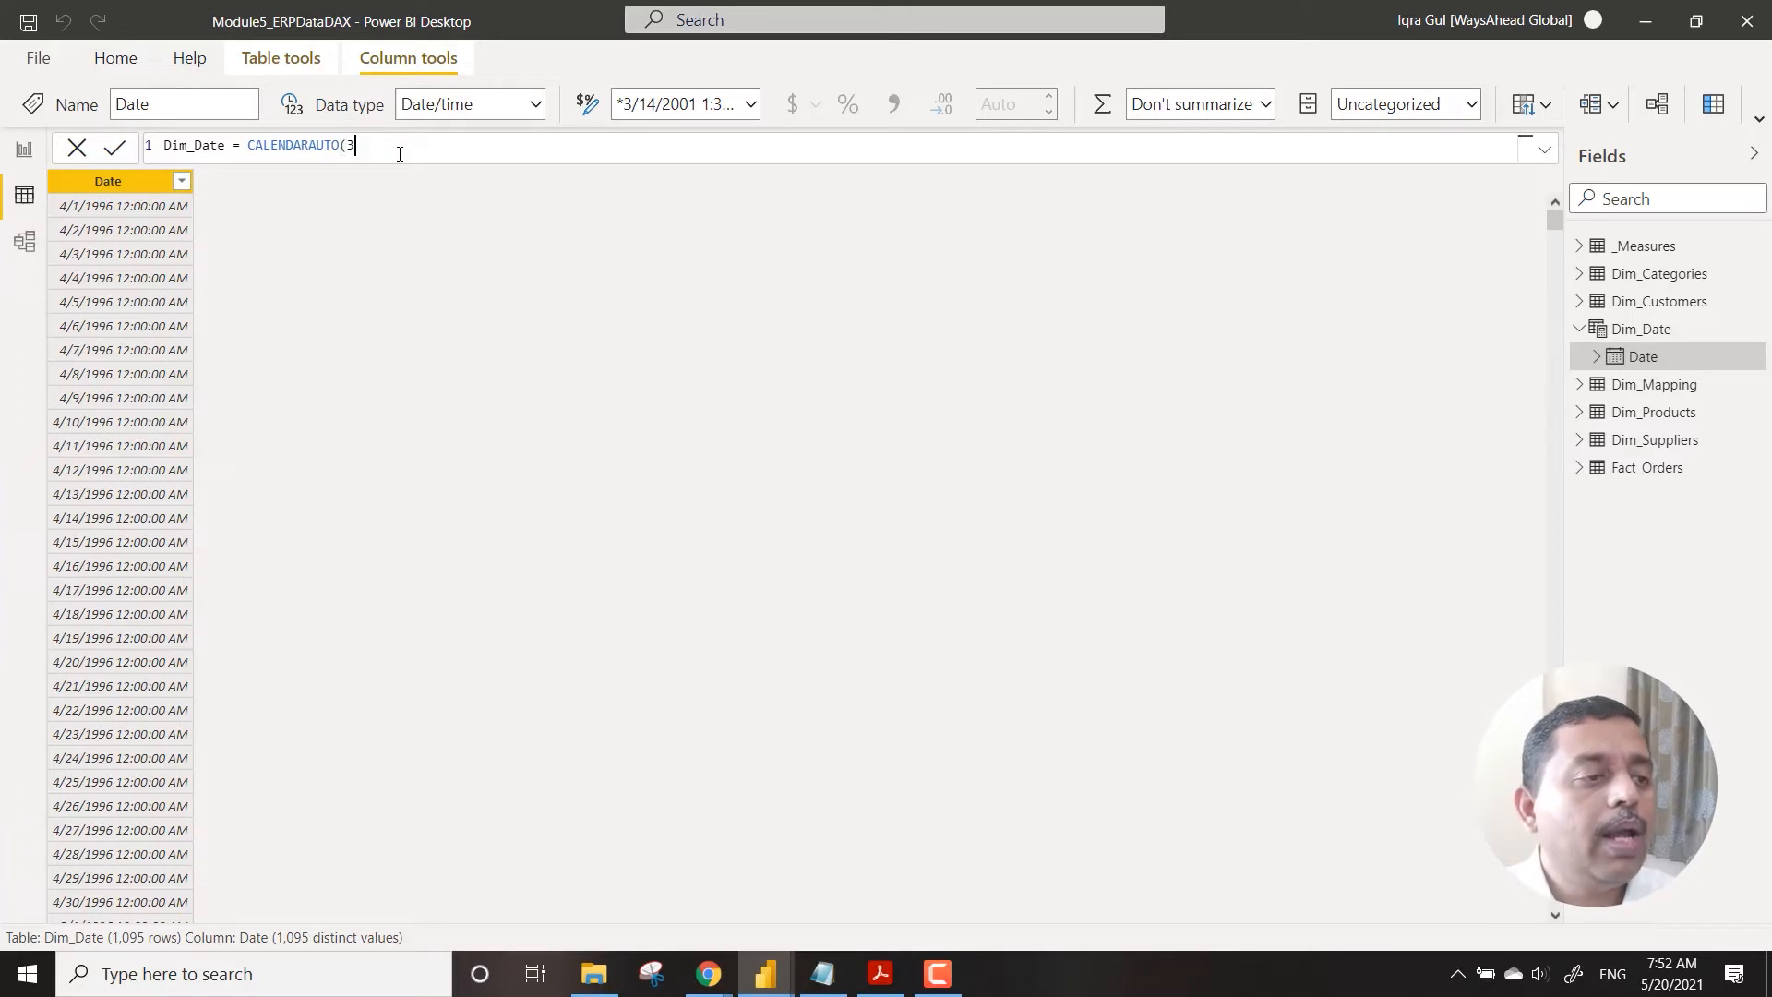
key(BackSpace)
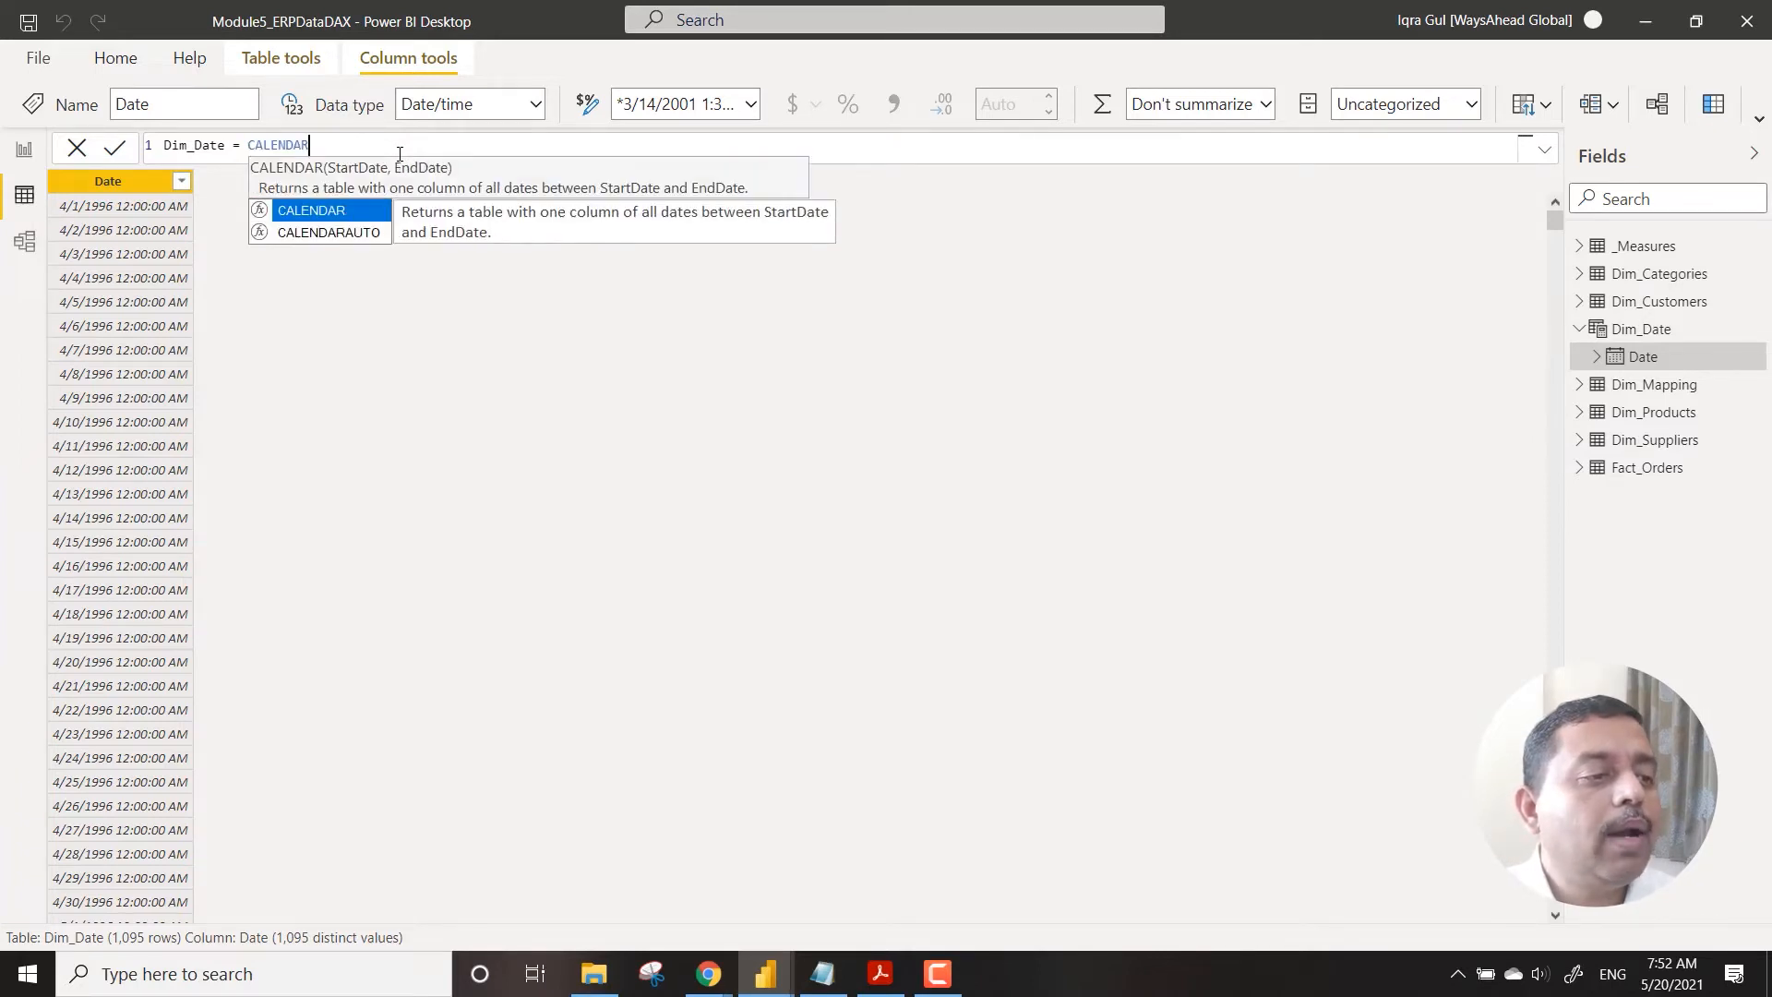
text(()
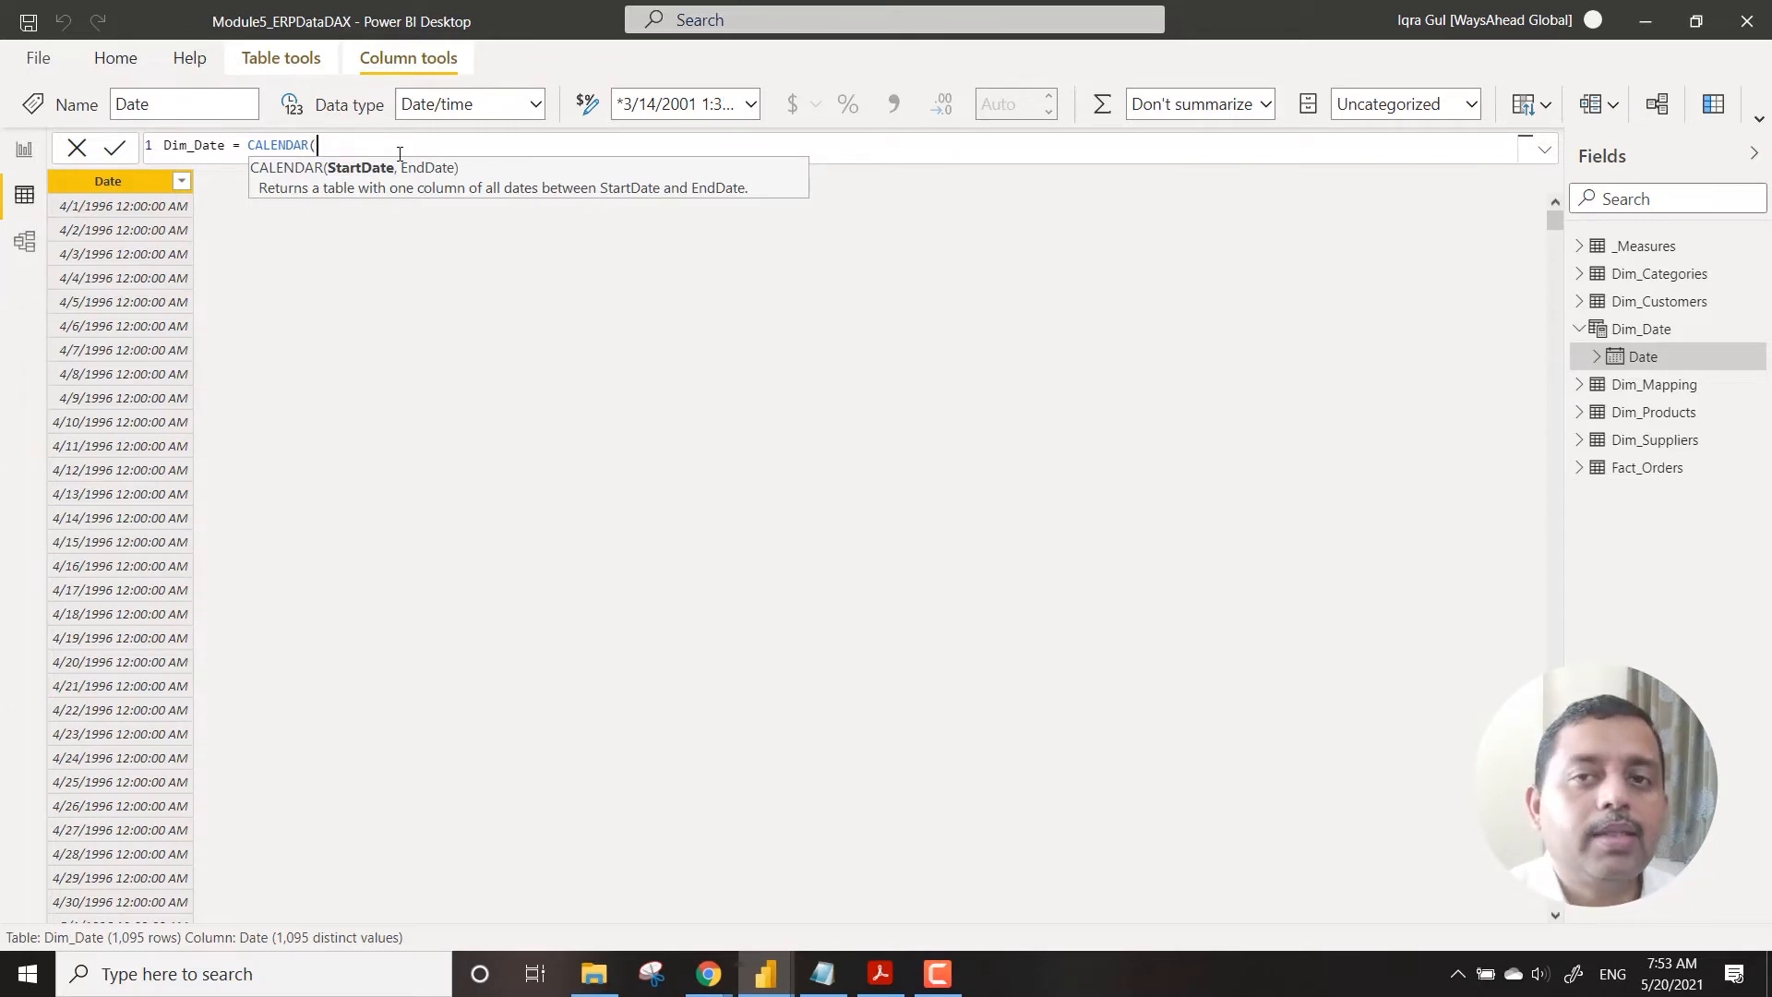
Step: Complete Dim_Date's CALENDAR formula with the minimum of Fact_Orders[OrderDate] as start date and its maximum as end date
text(m)
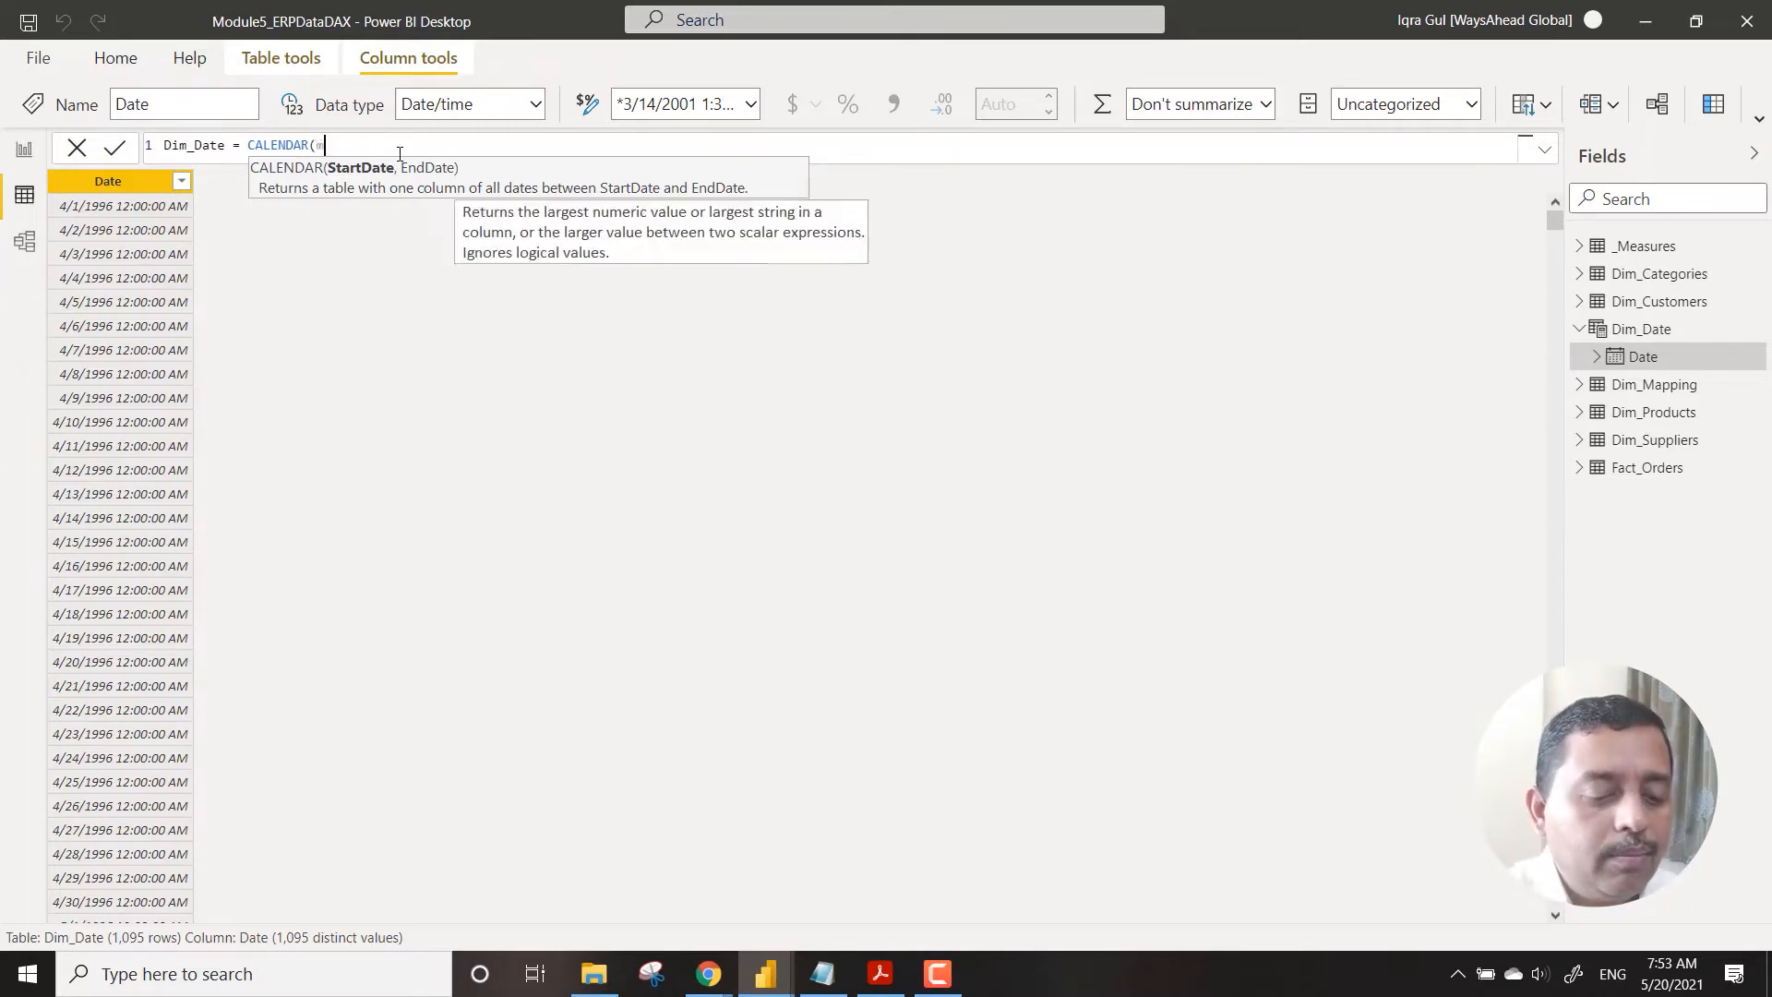
text(in(order)
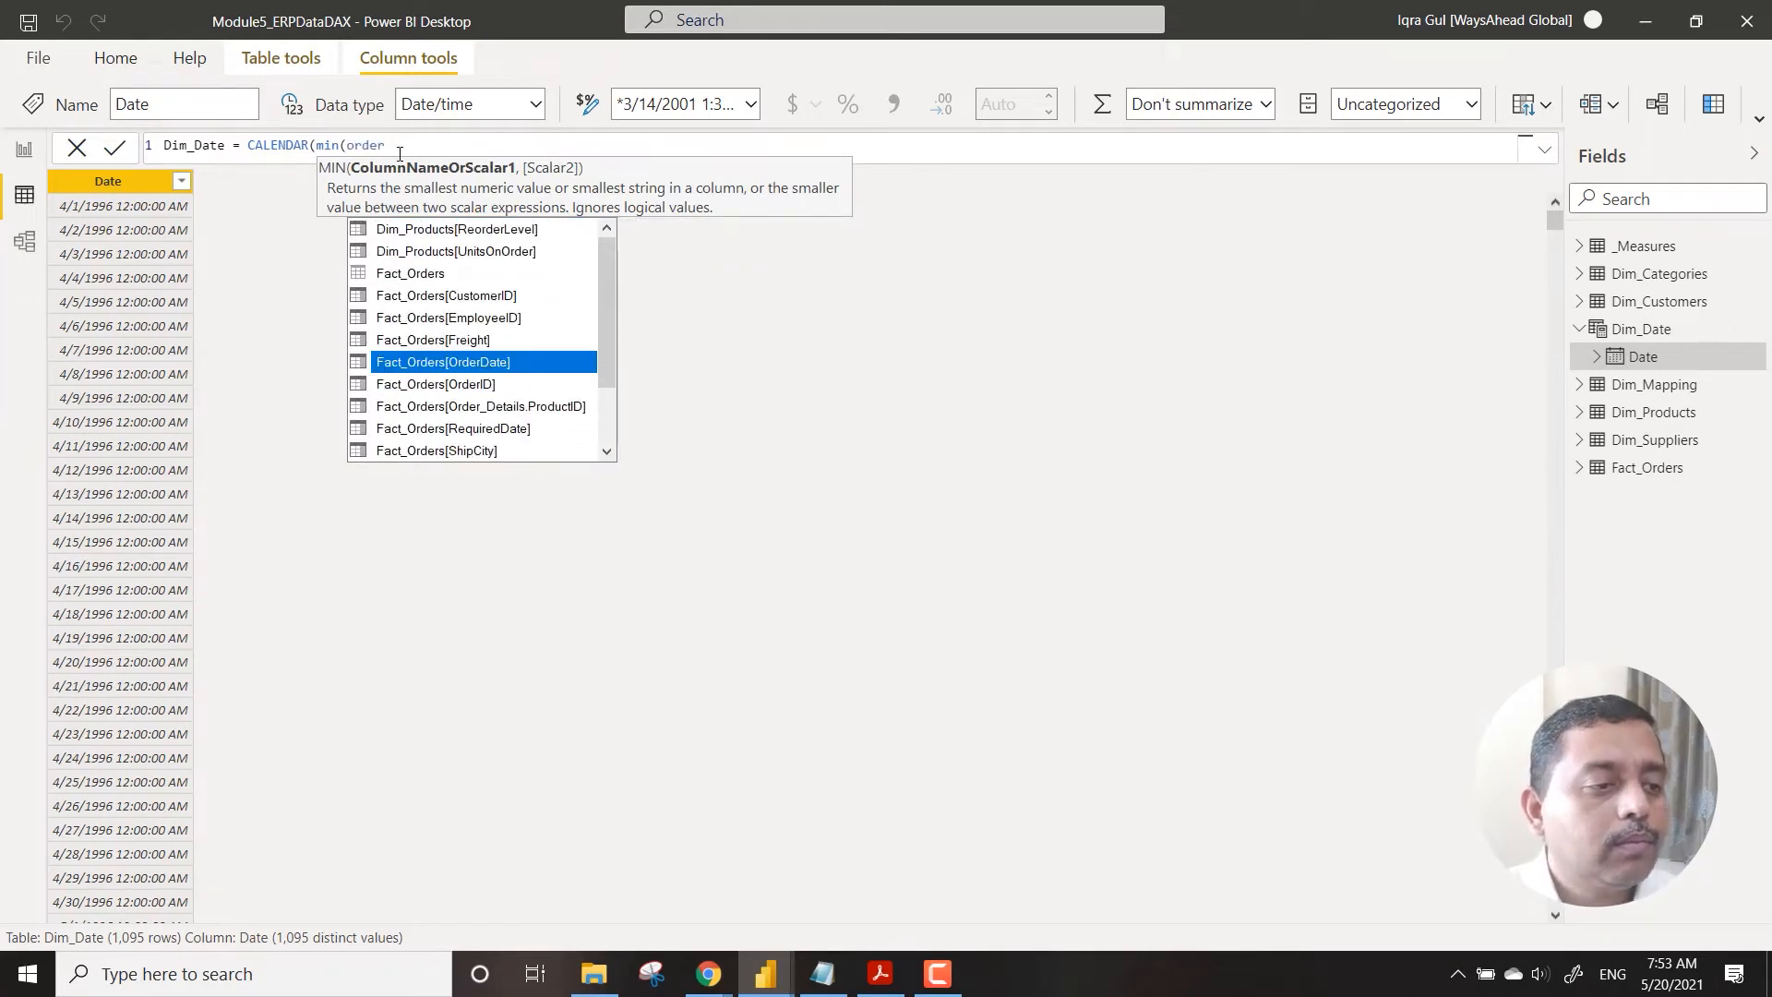
key(Tab)
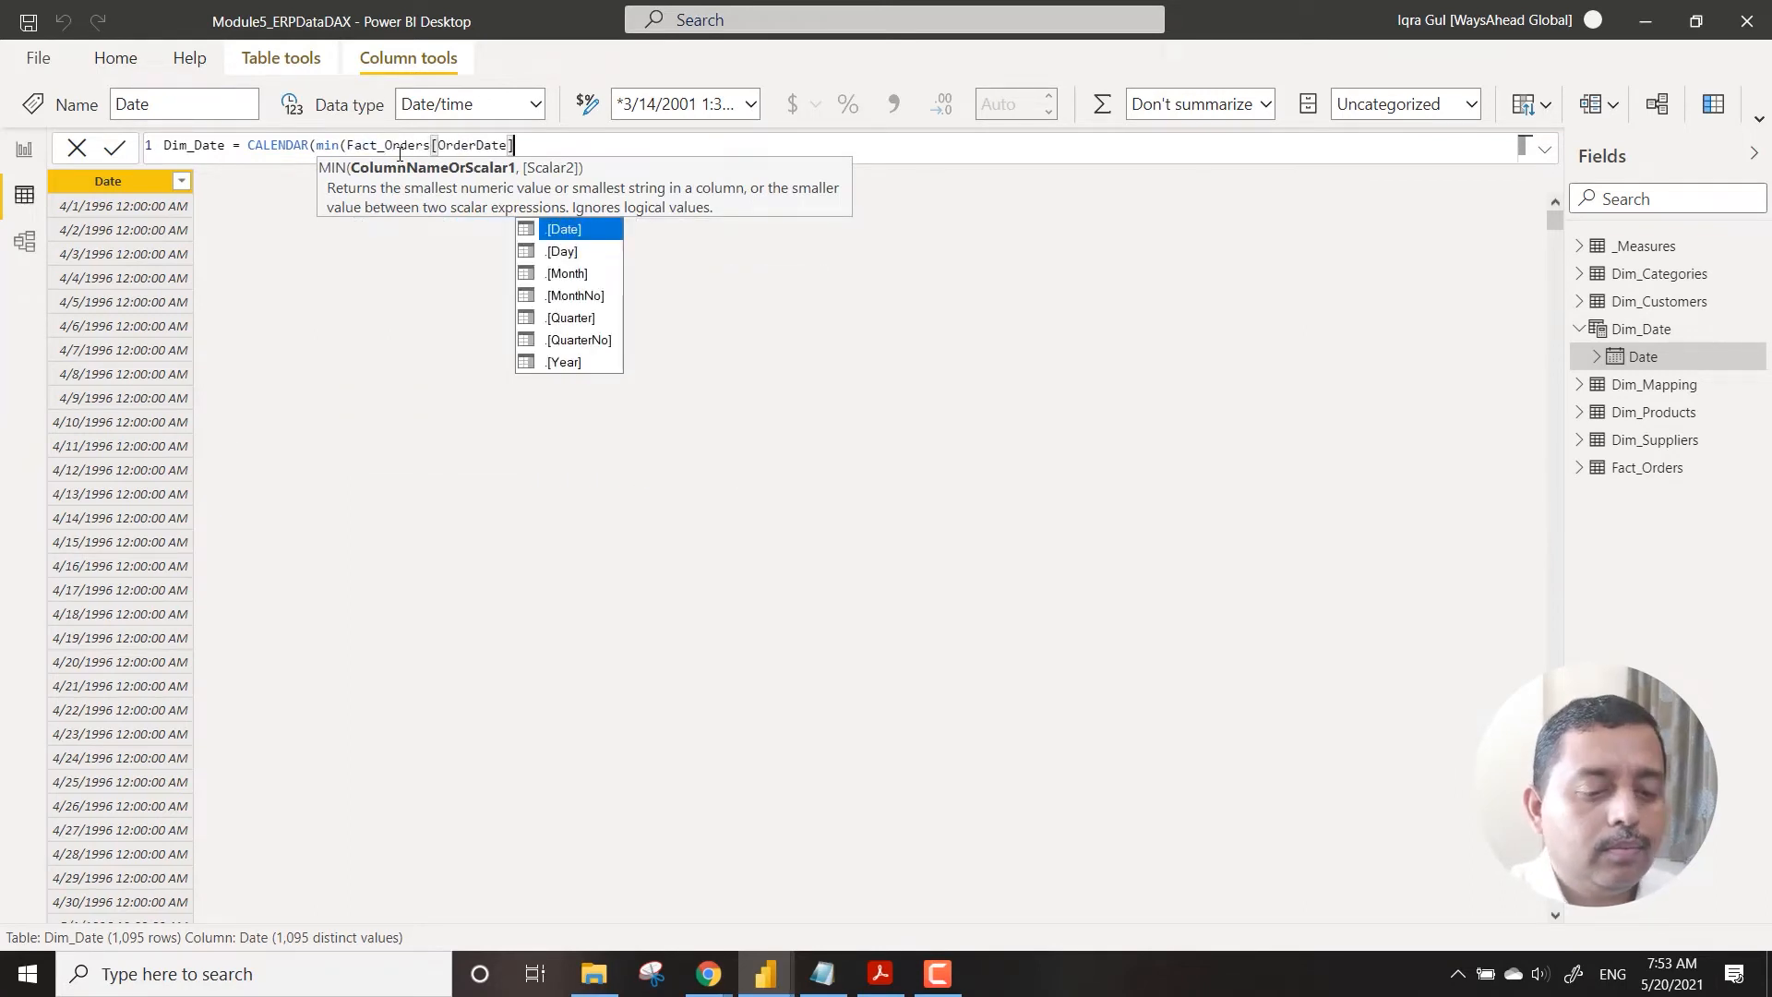
text(),max)
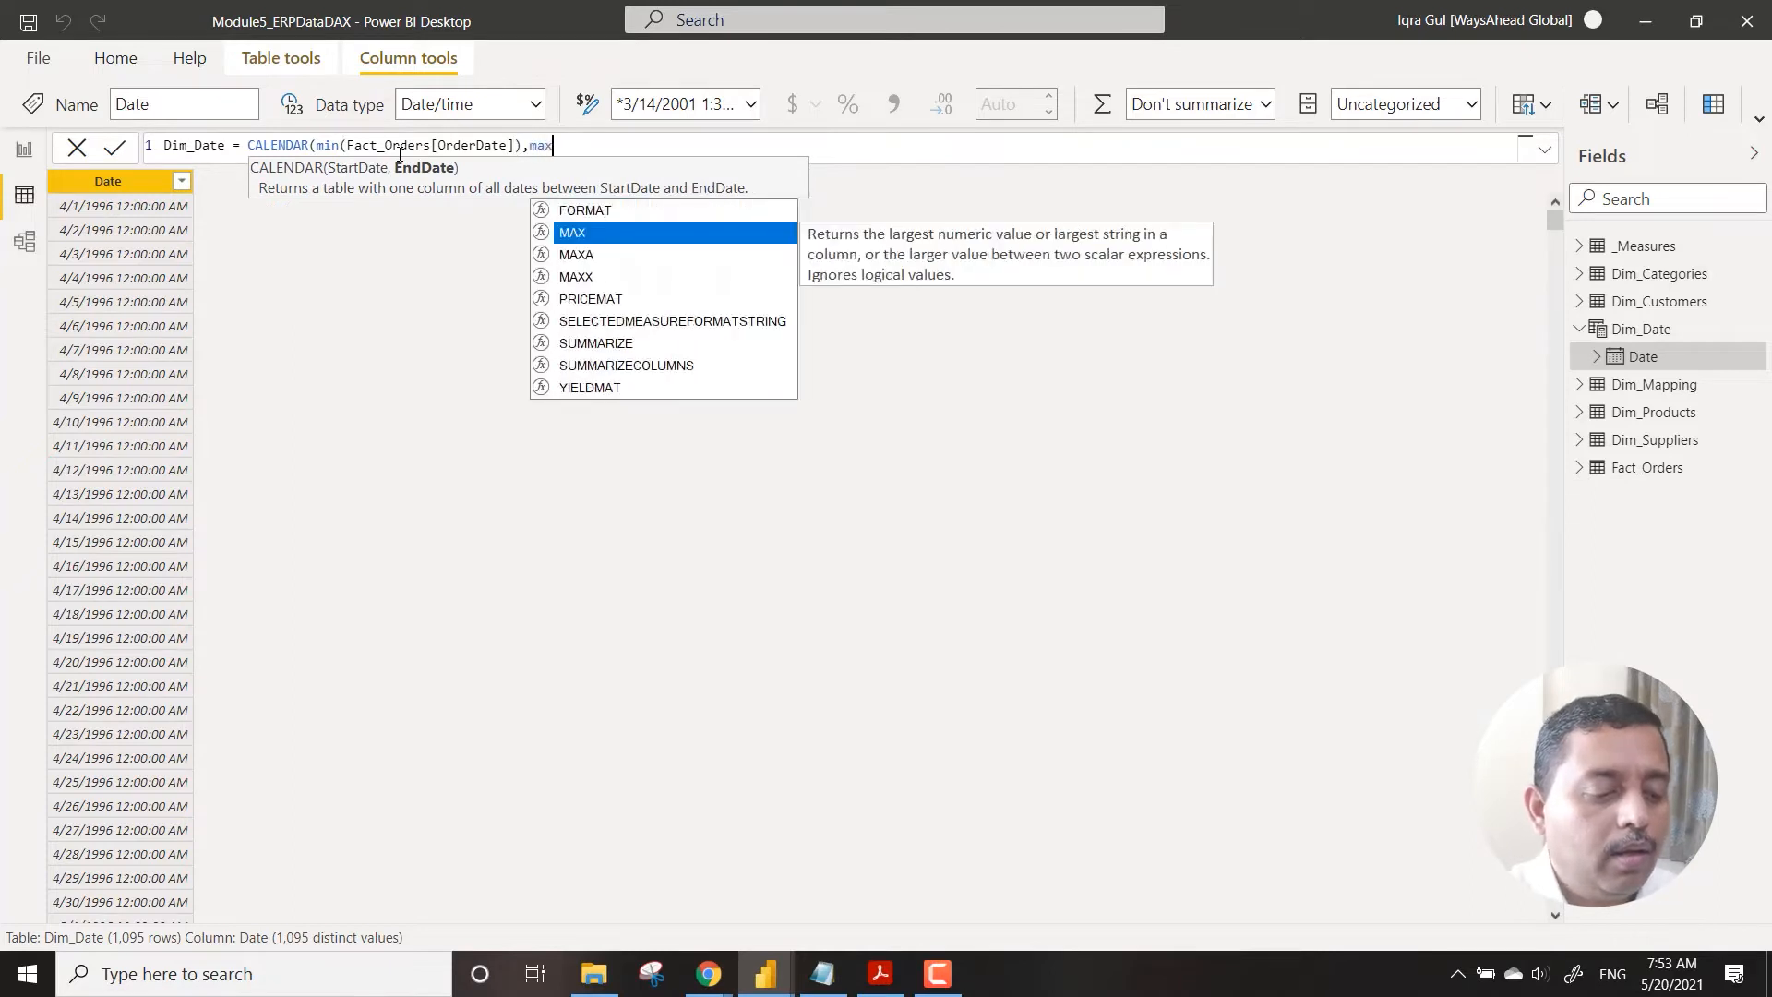
text((order)
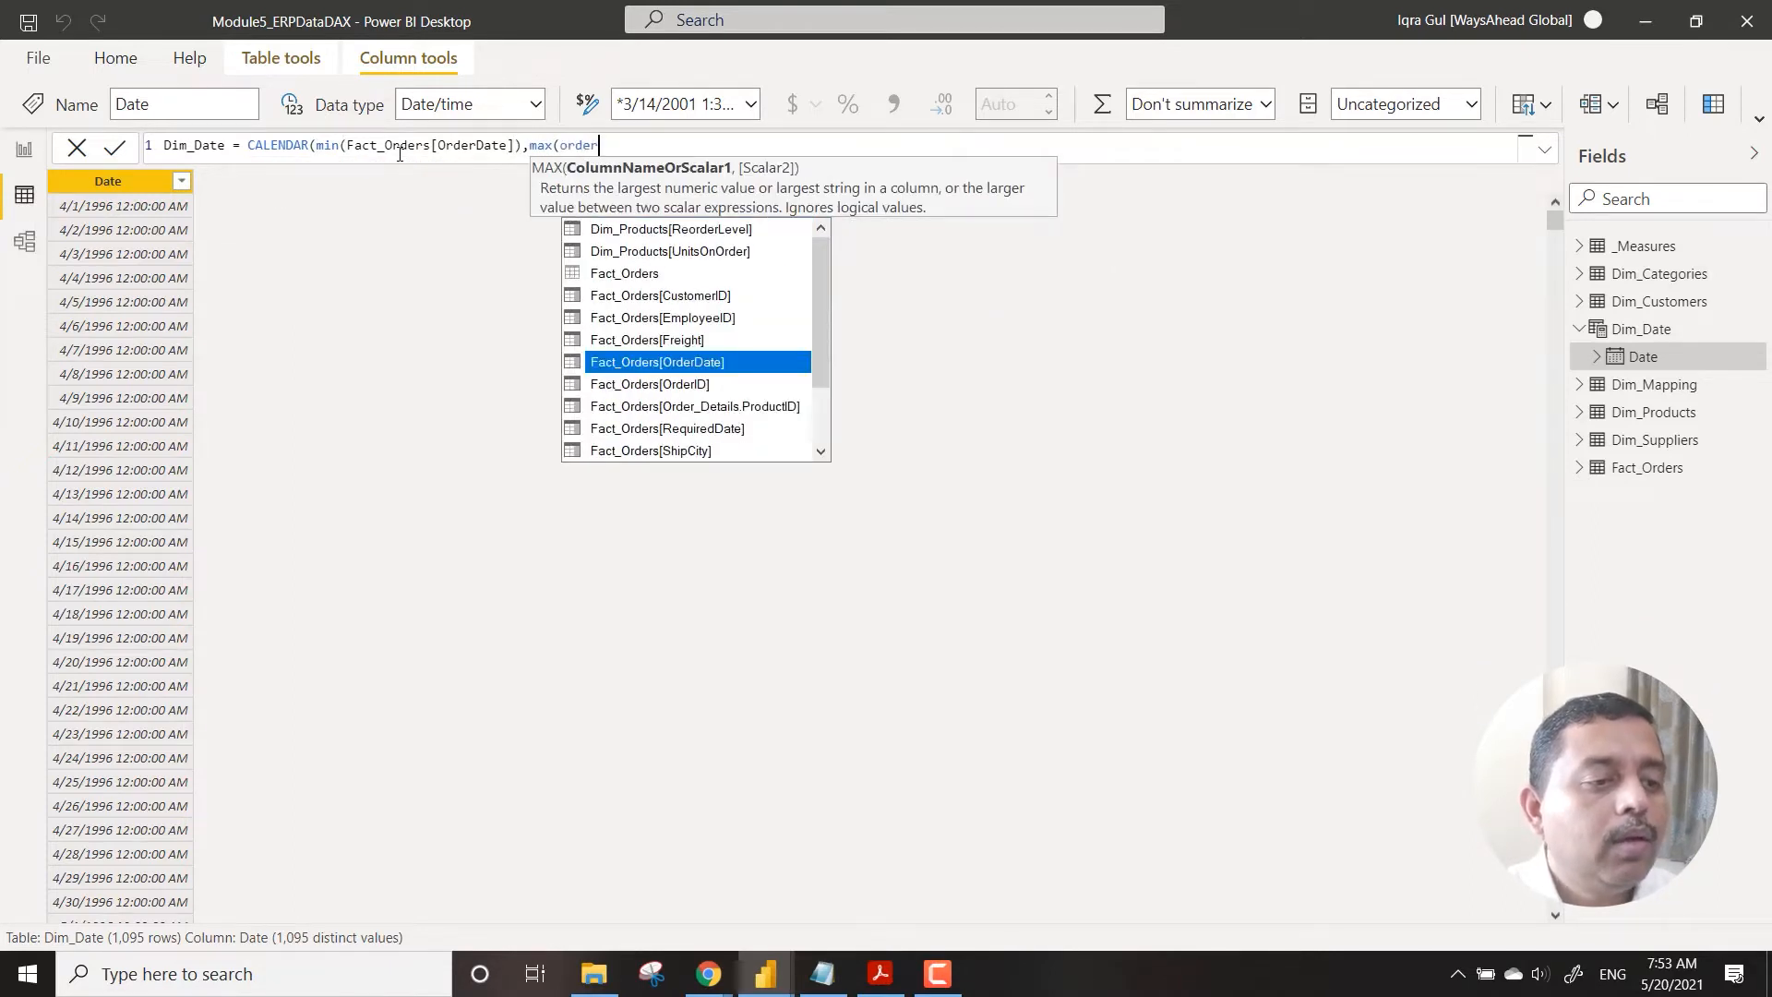
key(Tab)
text())
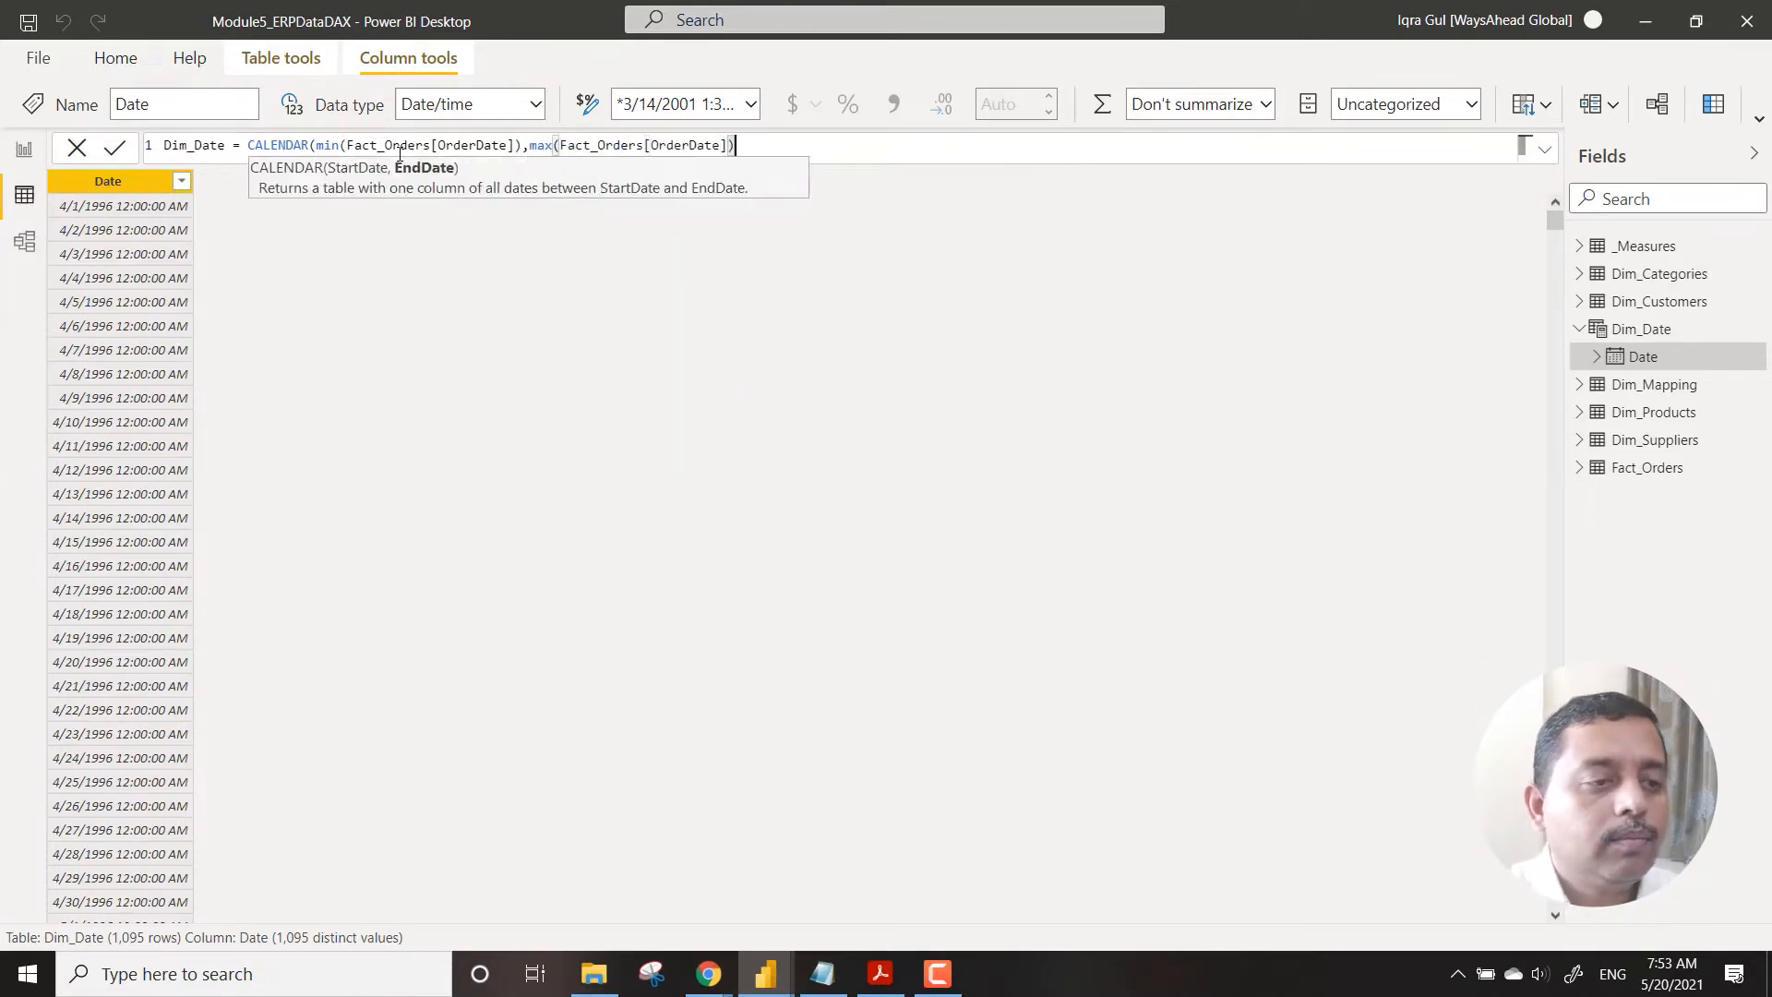
key(Return)
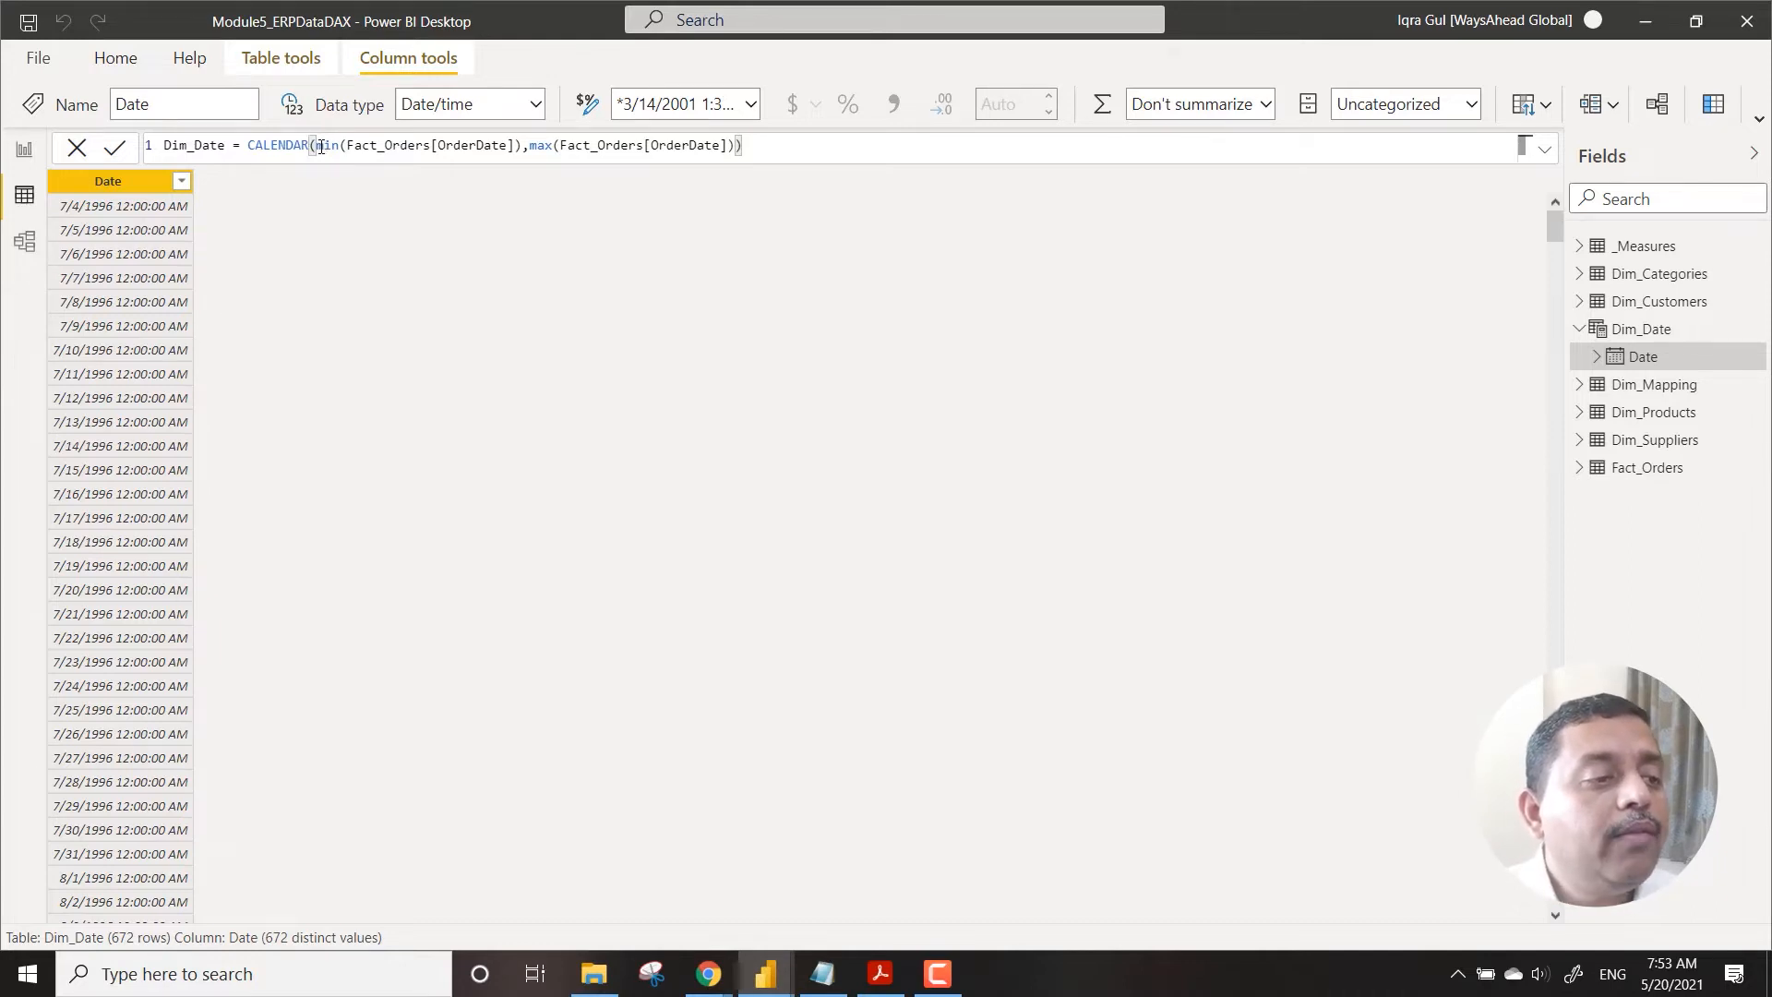
drag(317, 145, 734, 150)
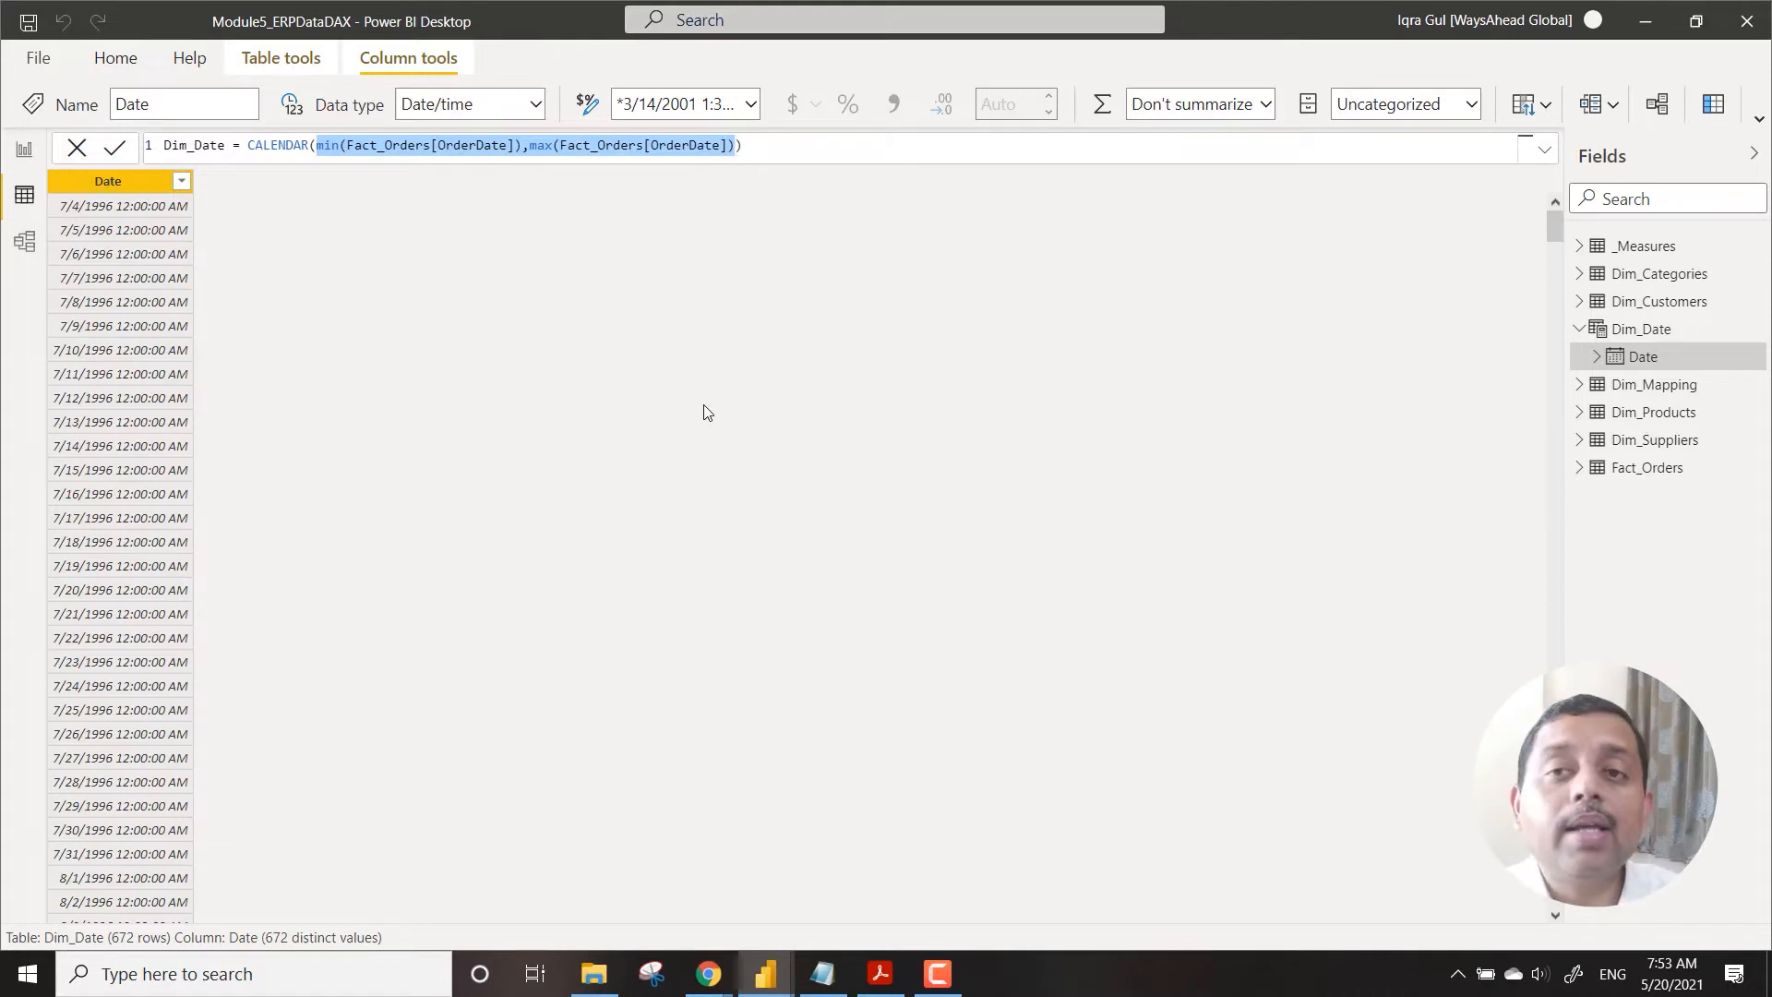
Step: Create a DateStart measure in the _Measures table that returns the MIN of Fact_Orders[OrderDate]
right_click(1662, 251)
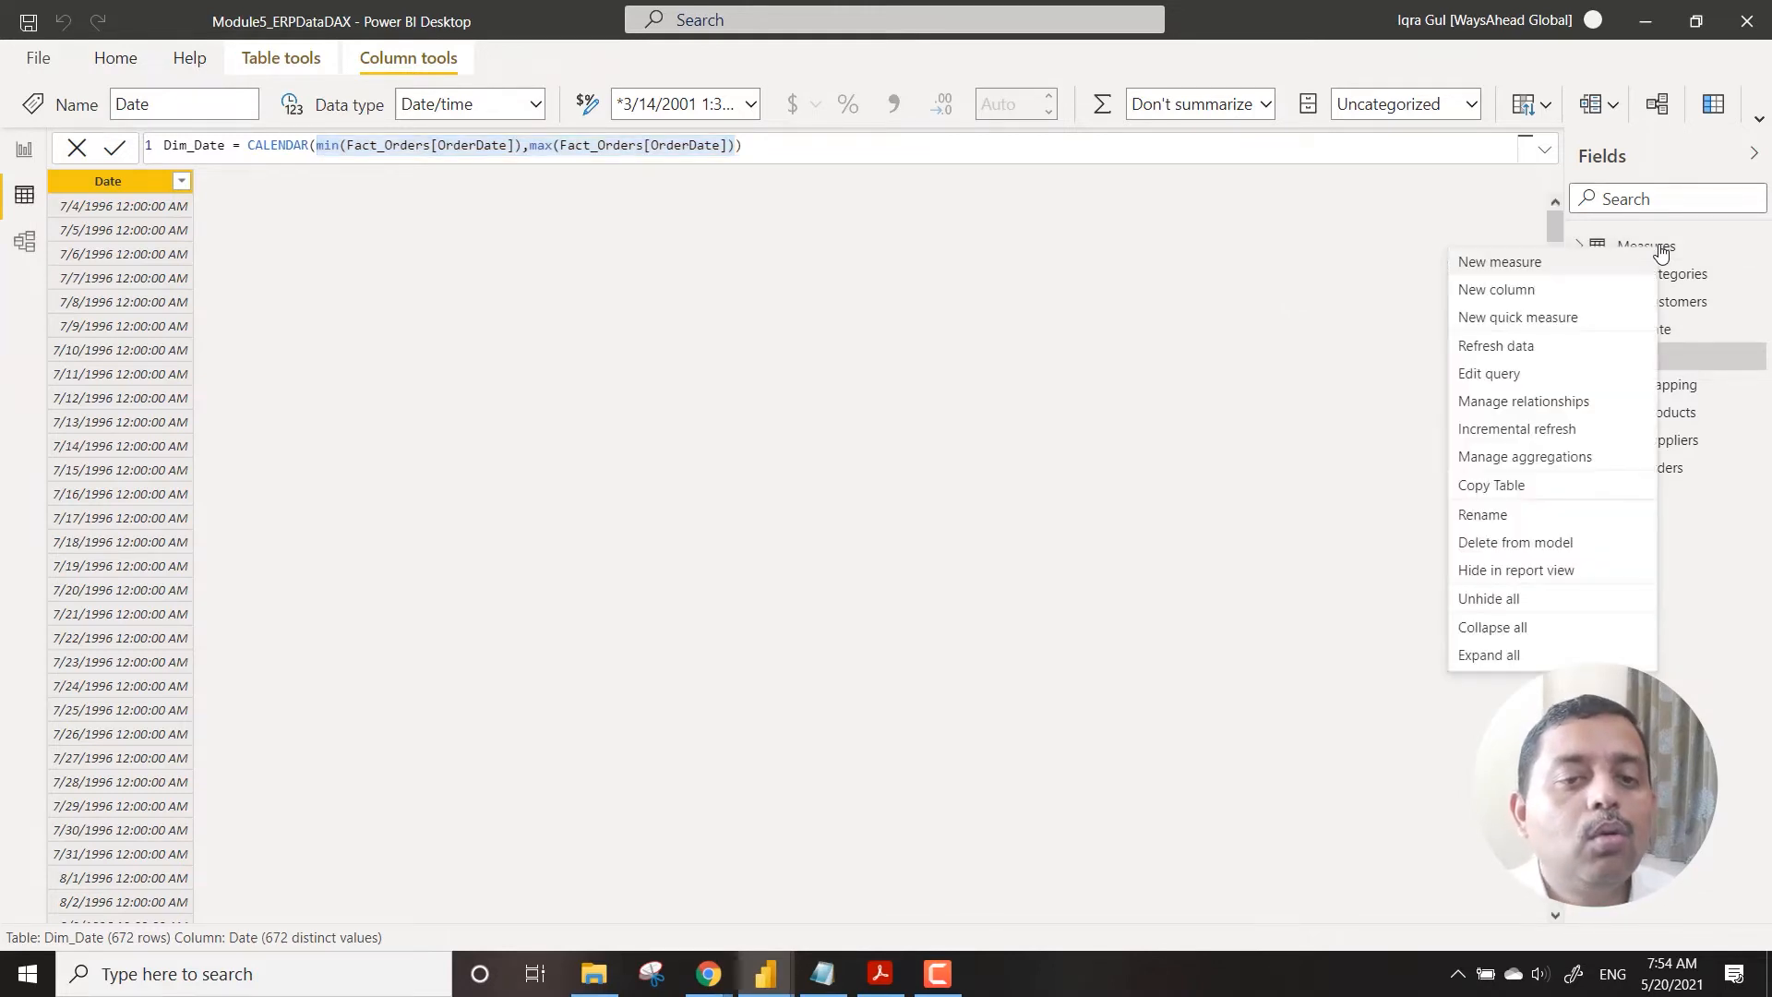
click(1532, 265)
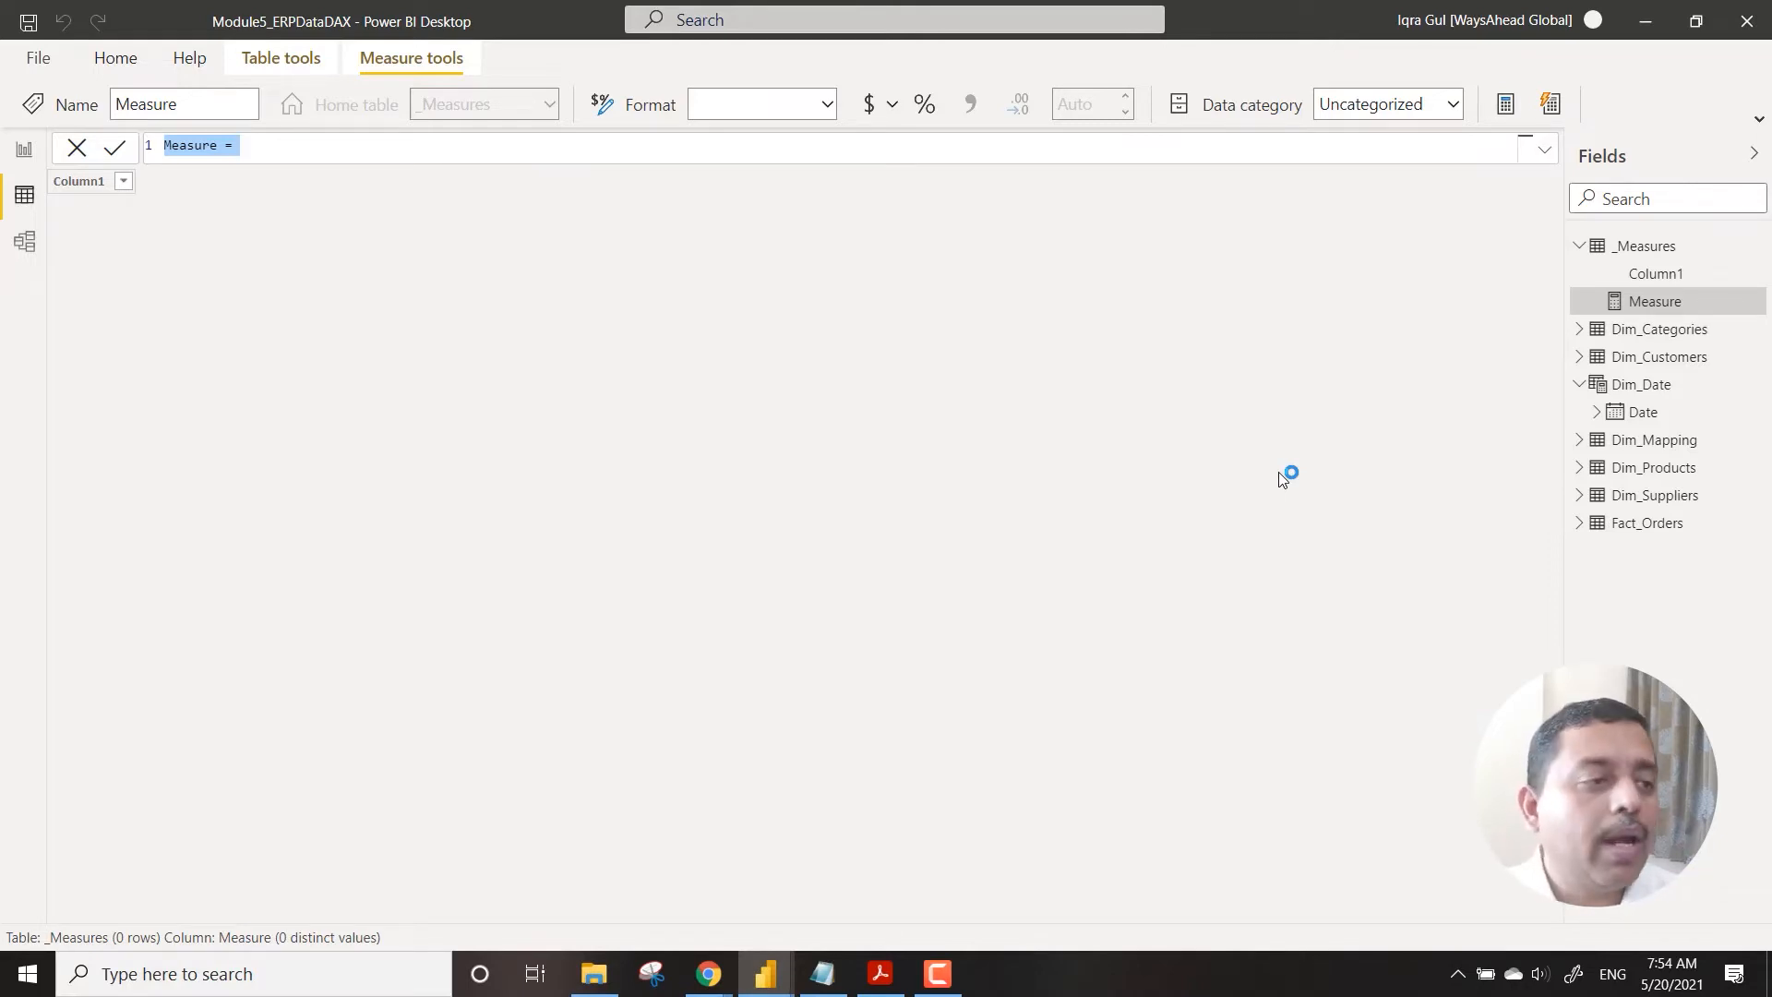
text(Date)
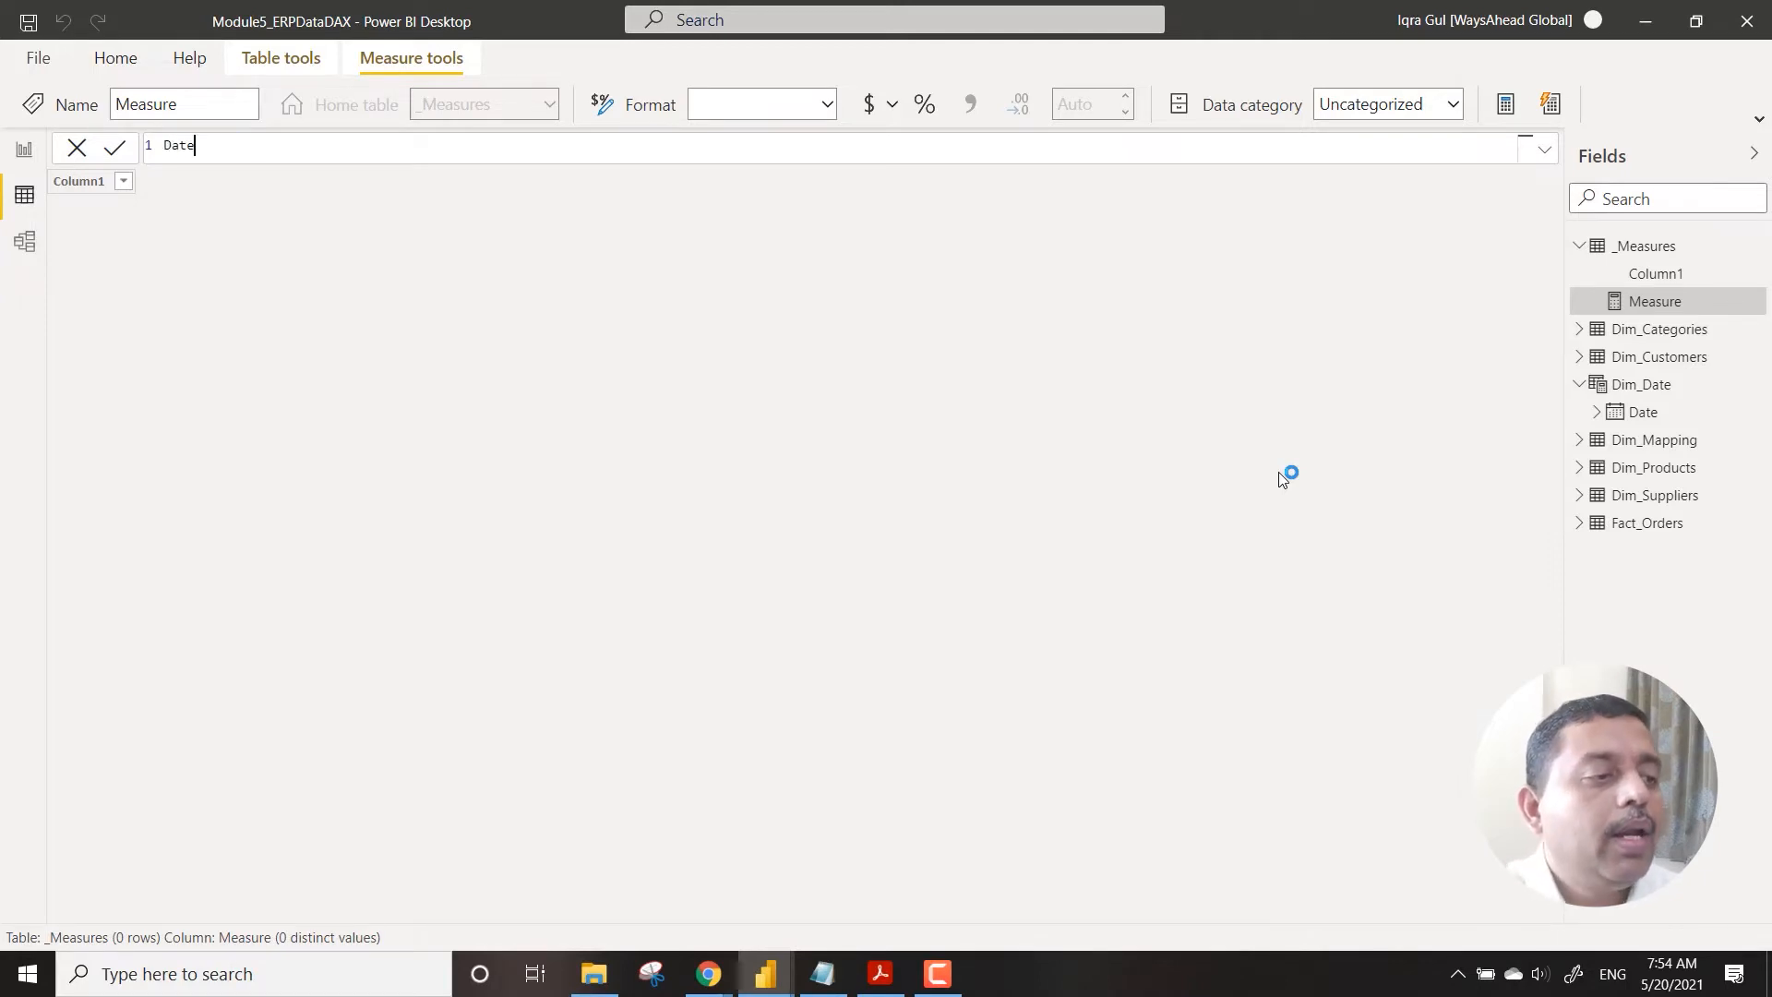
text(Sta)
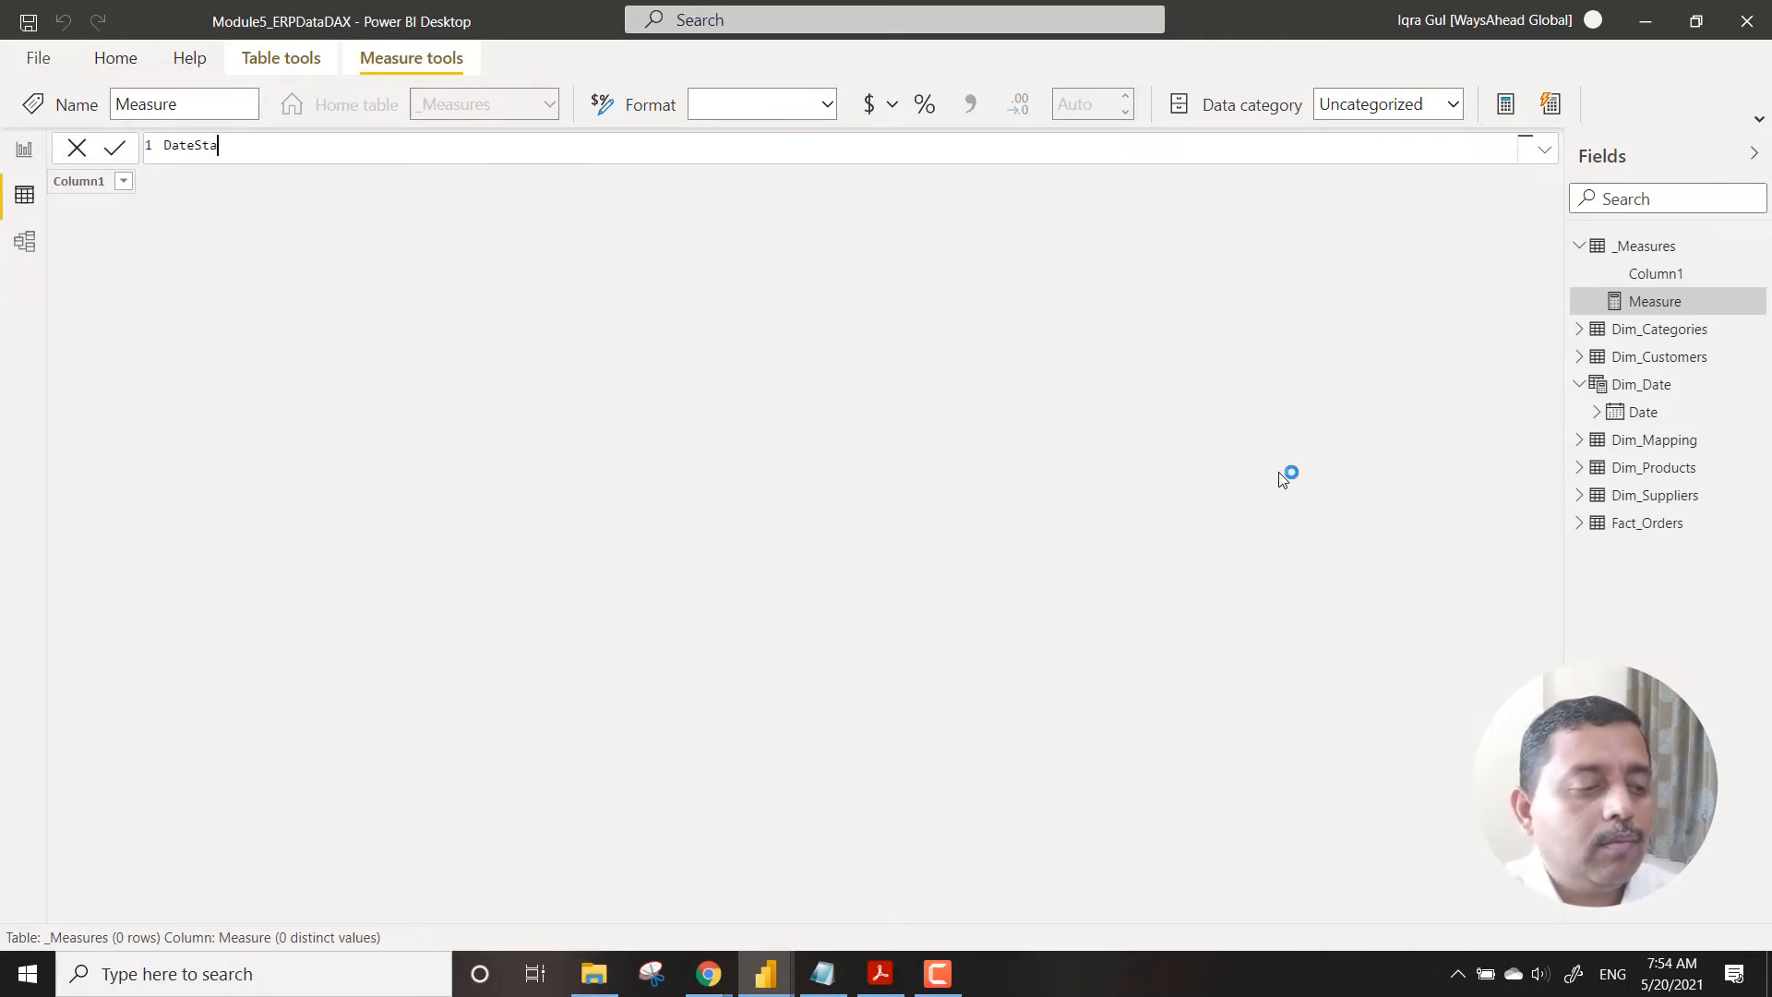
text(rt = )
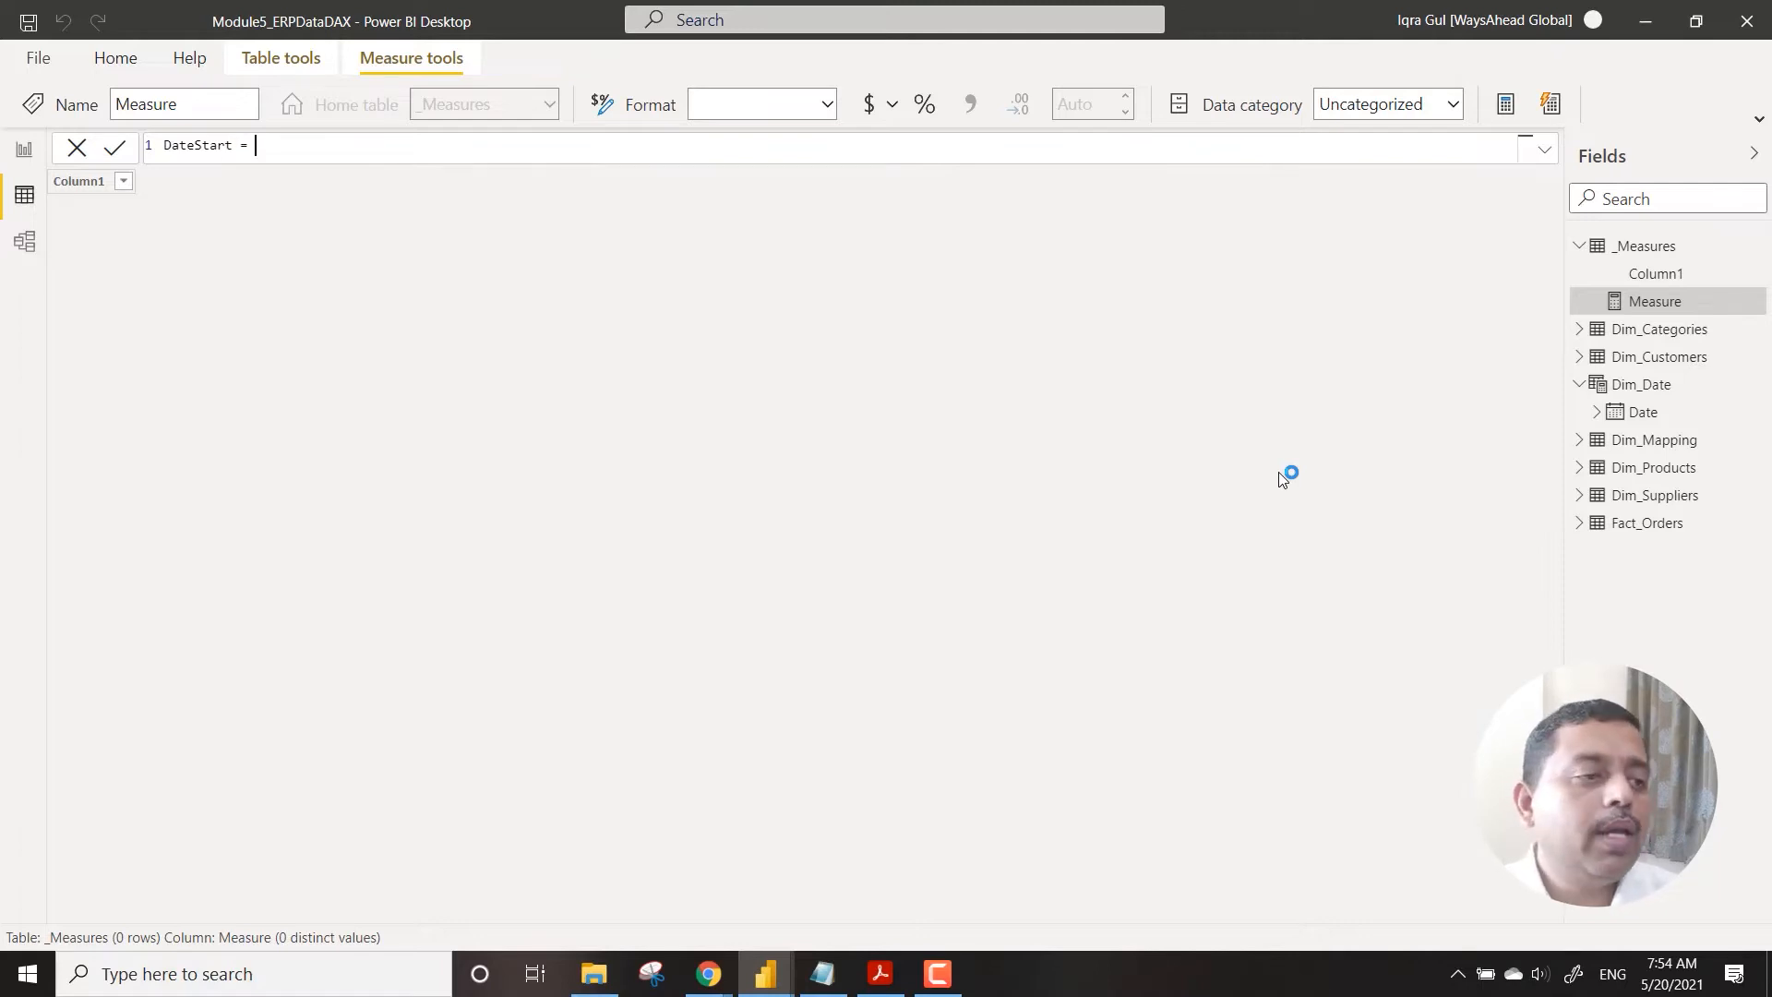
text(MIN()
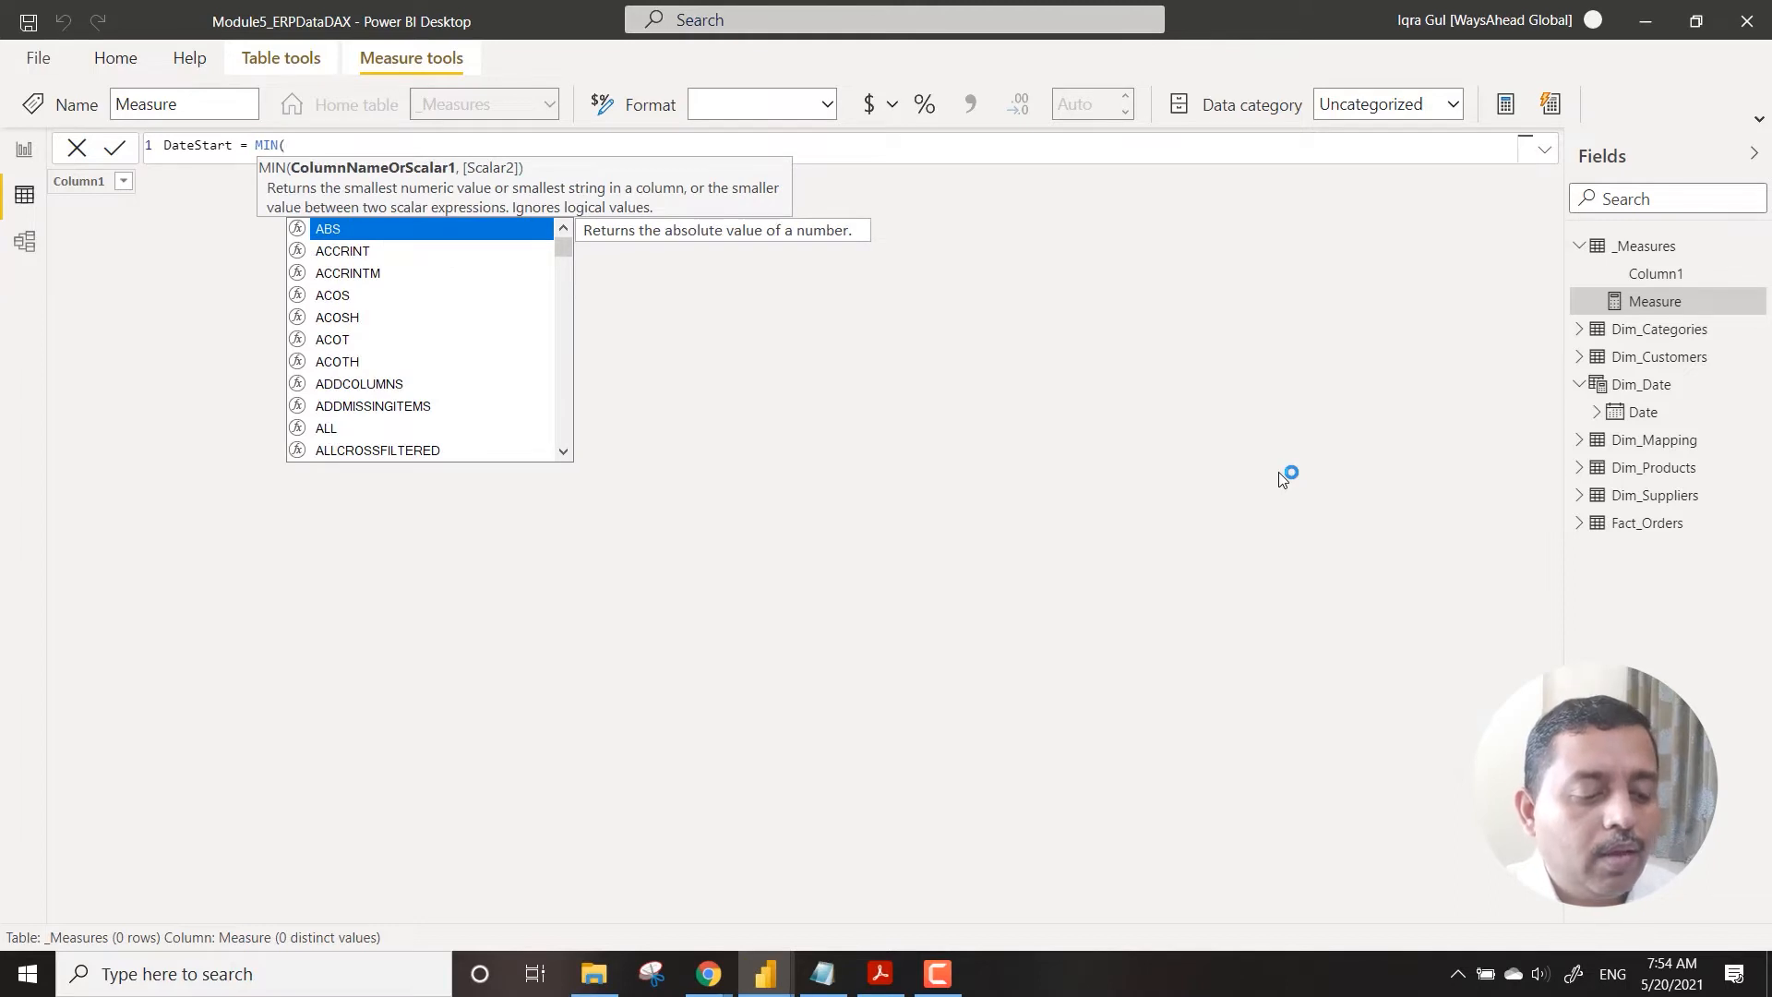
text(Fact_Orders[OrderDate])
key(Tab)
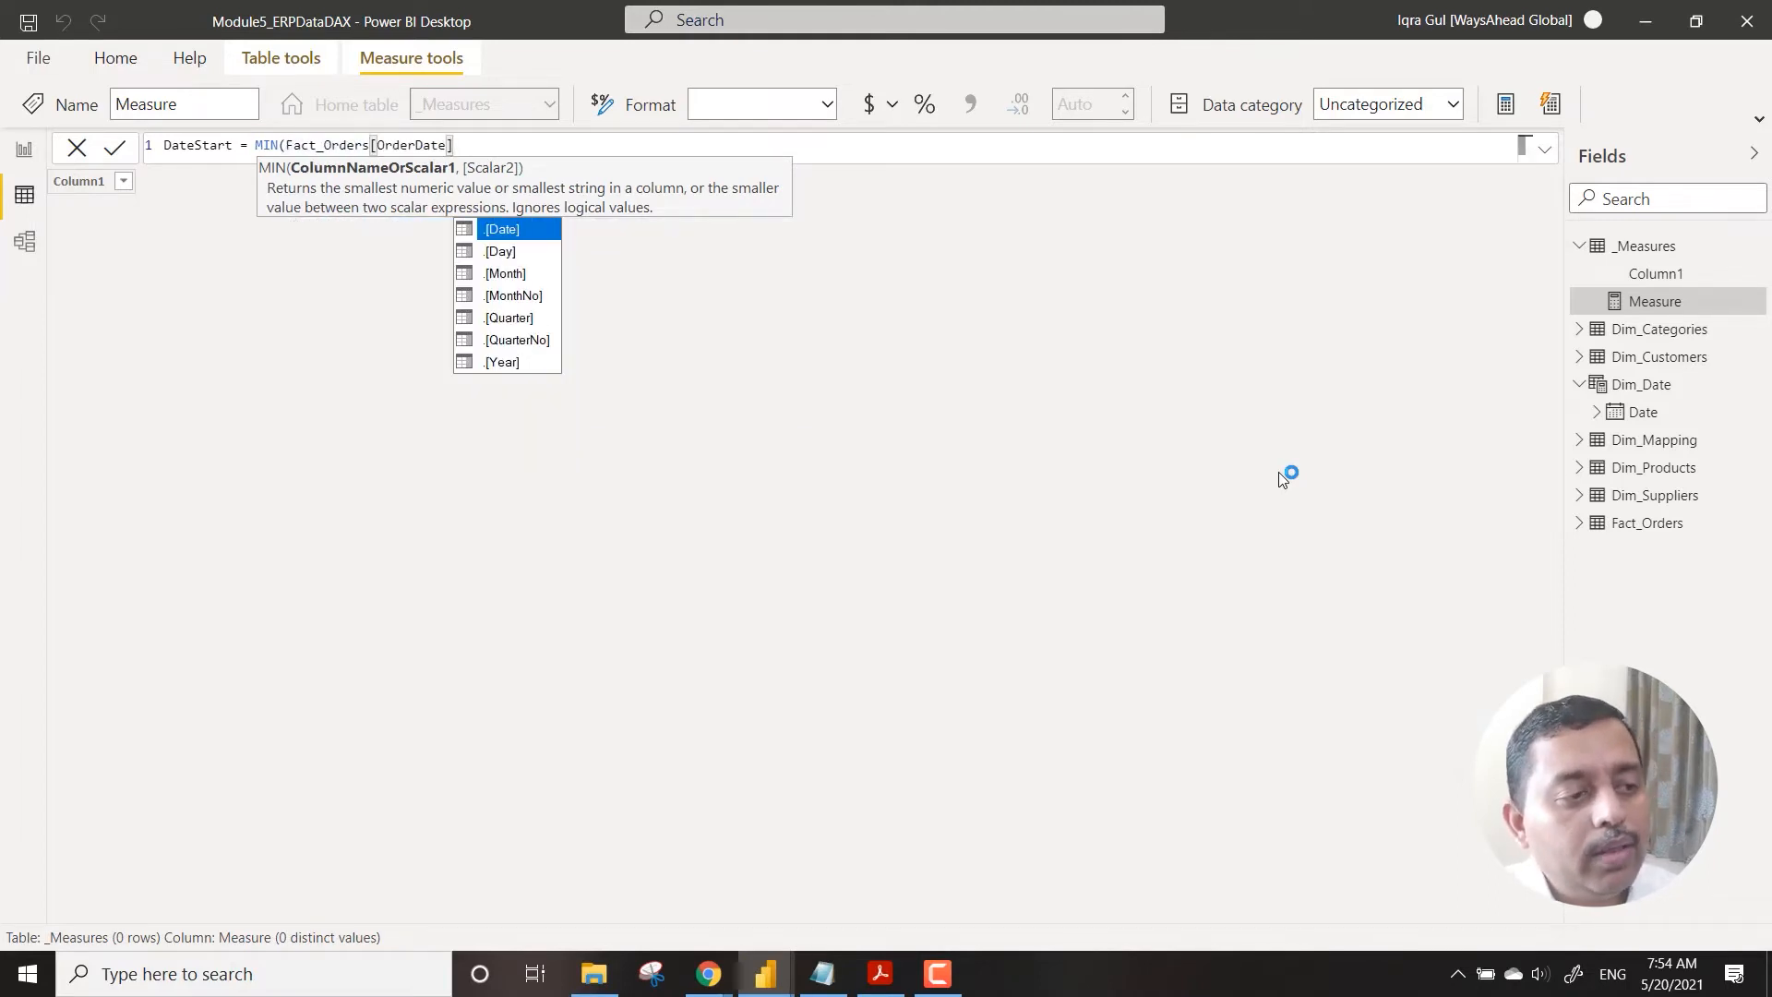
text())
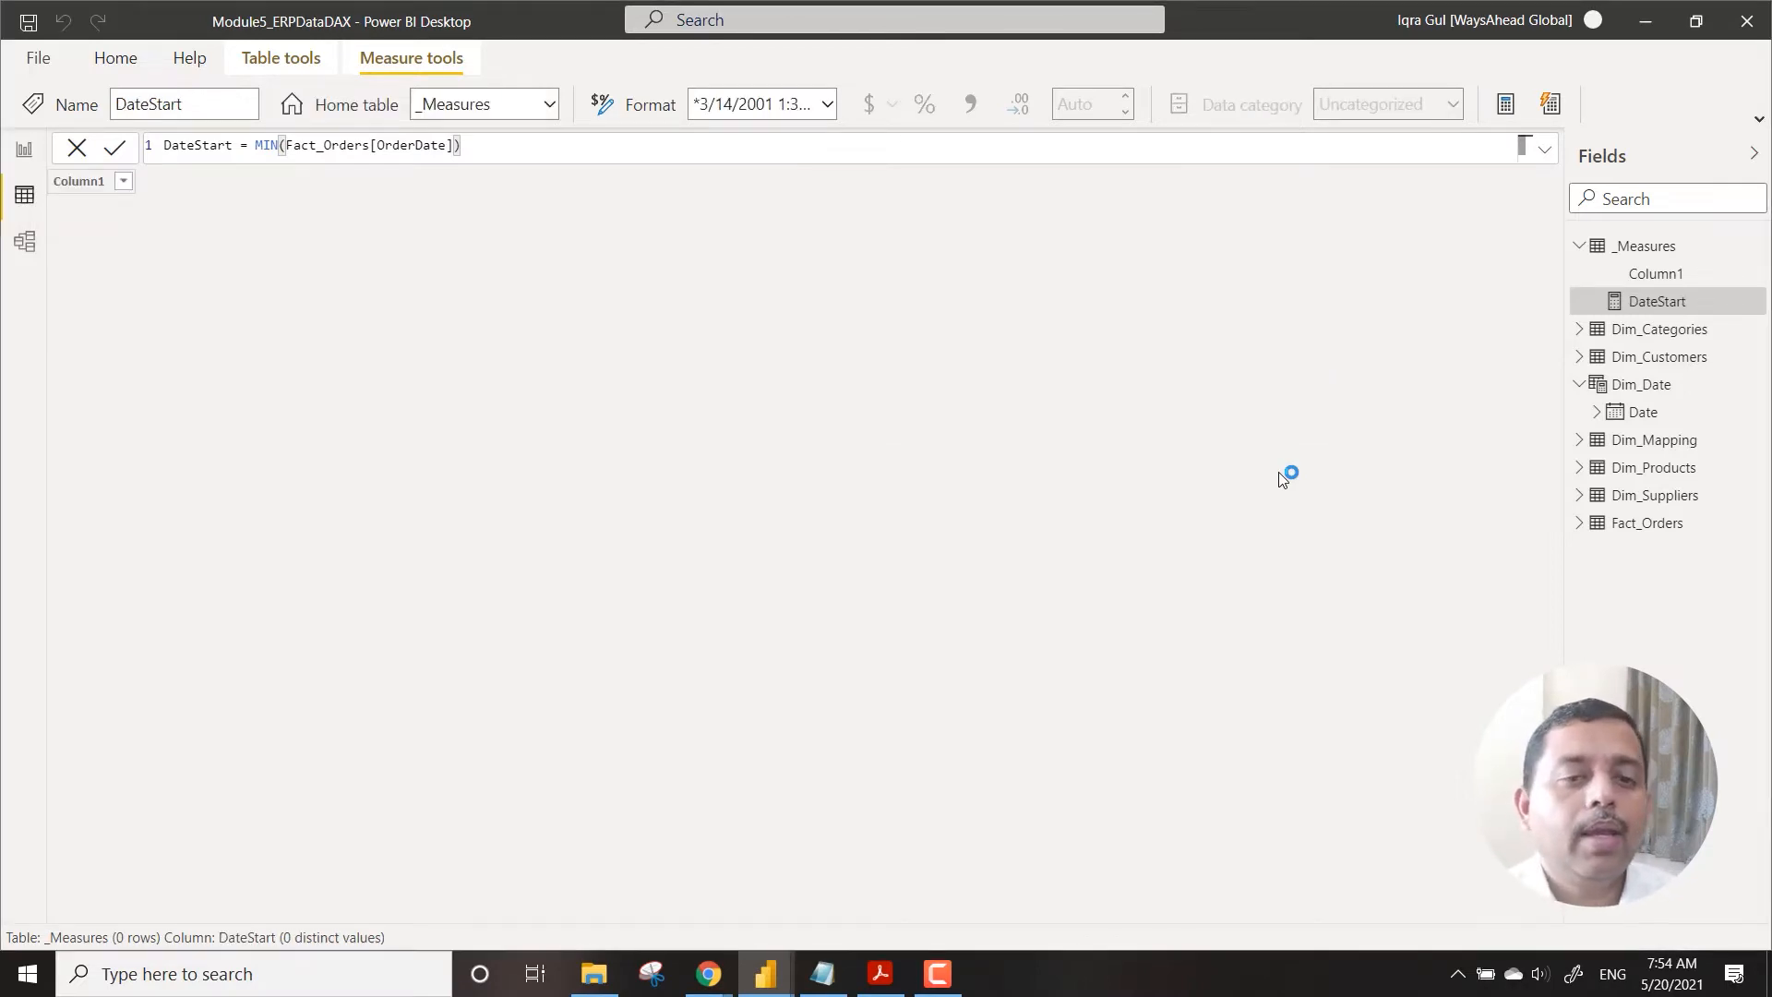
Step: Create a DateEnd measure in the _Measures table that returns the MAX of Fact_Orders[OrderDate]
right_click(1662, 244)
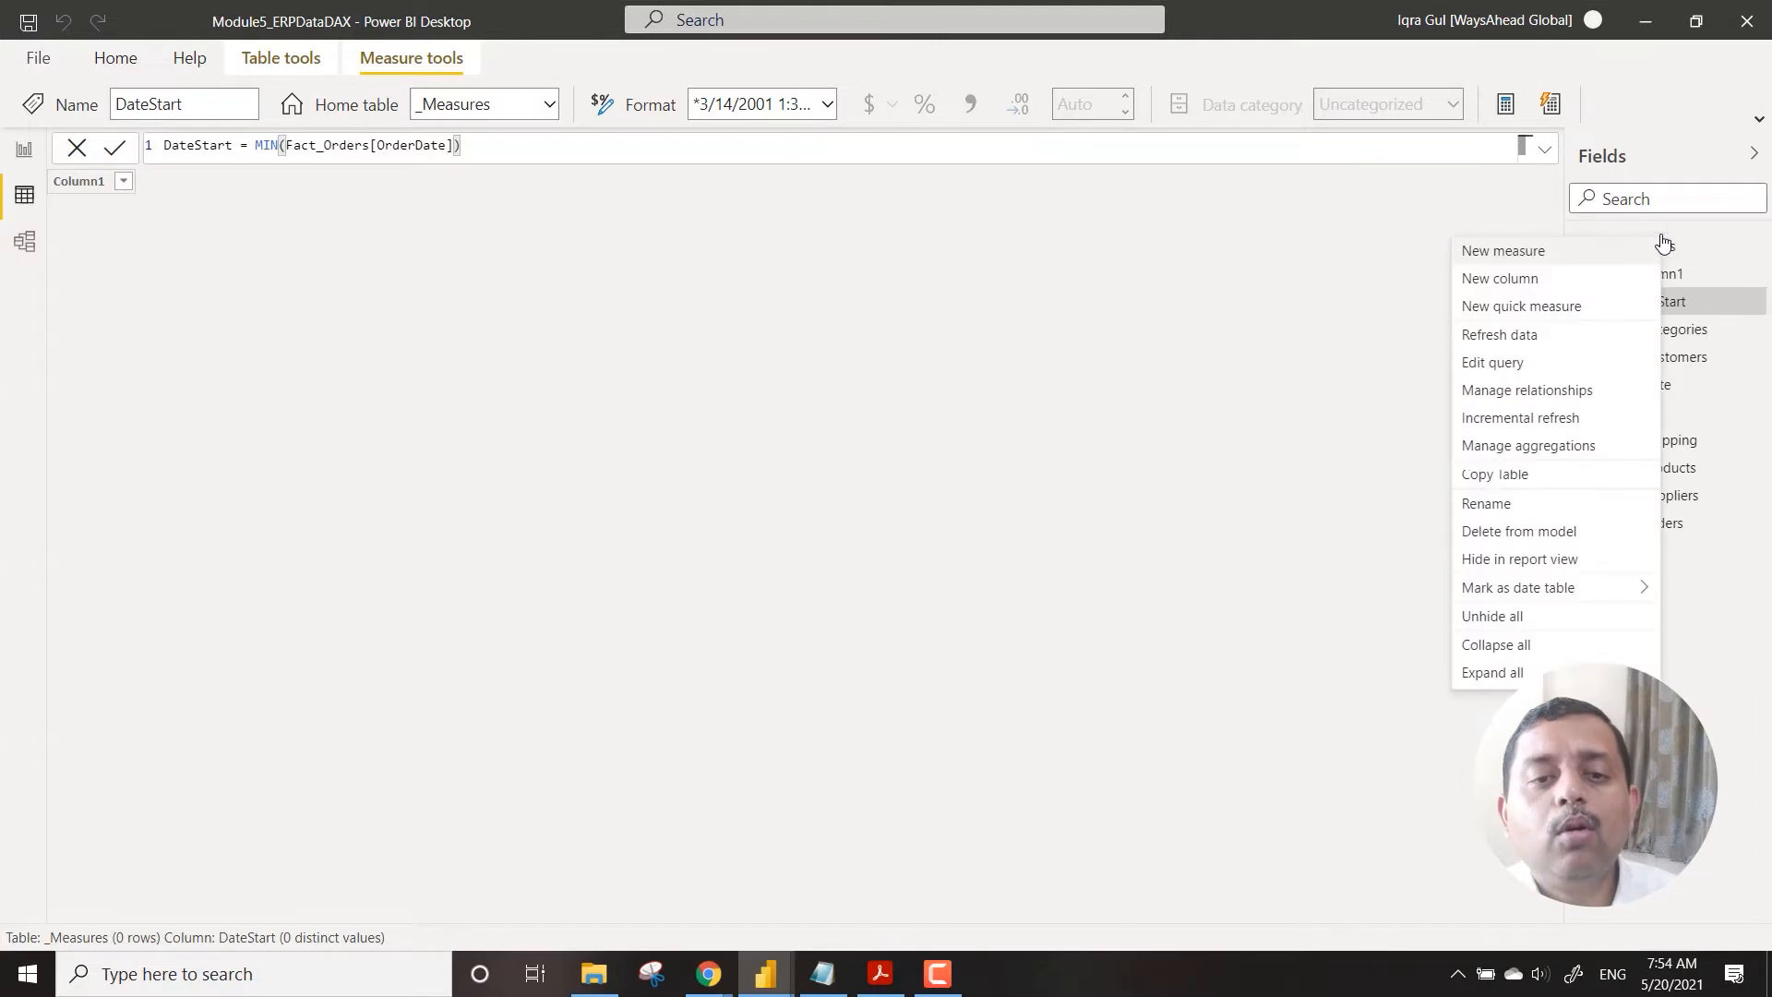
click(1579, 257)
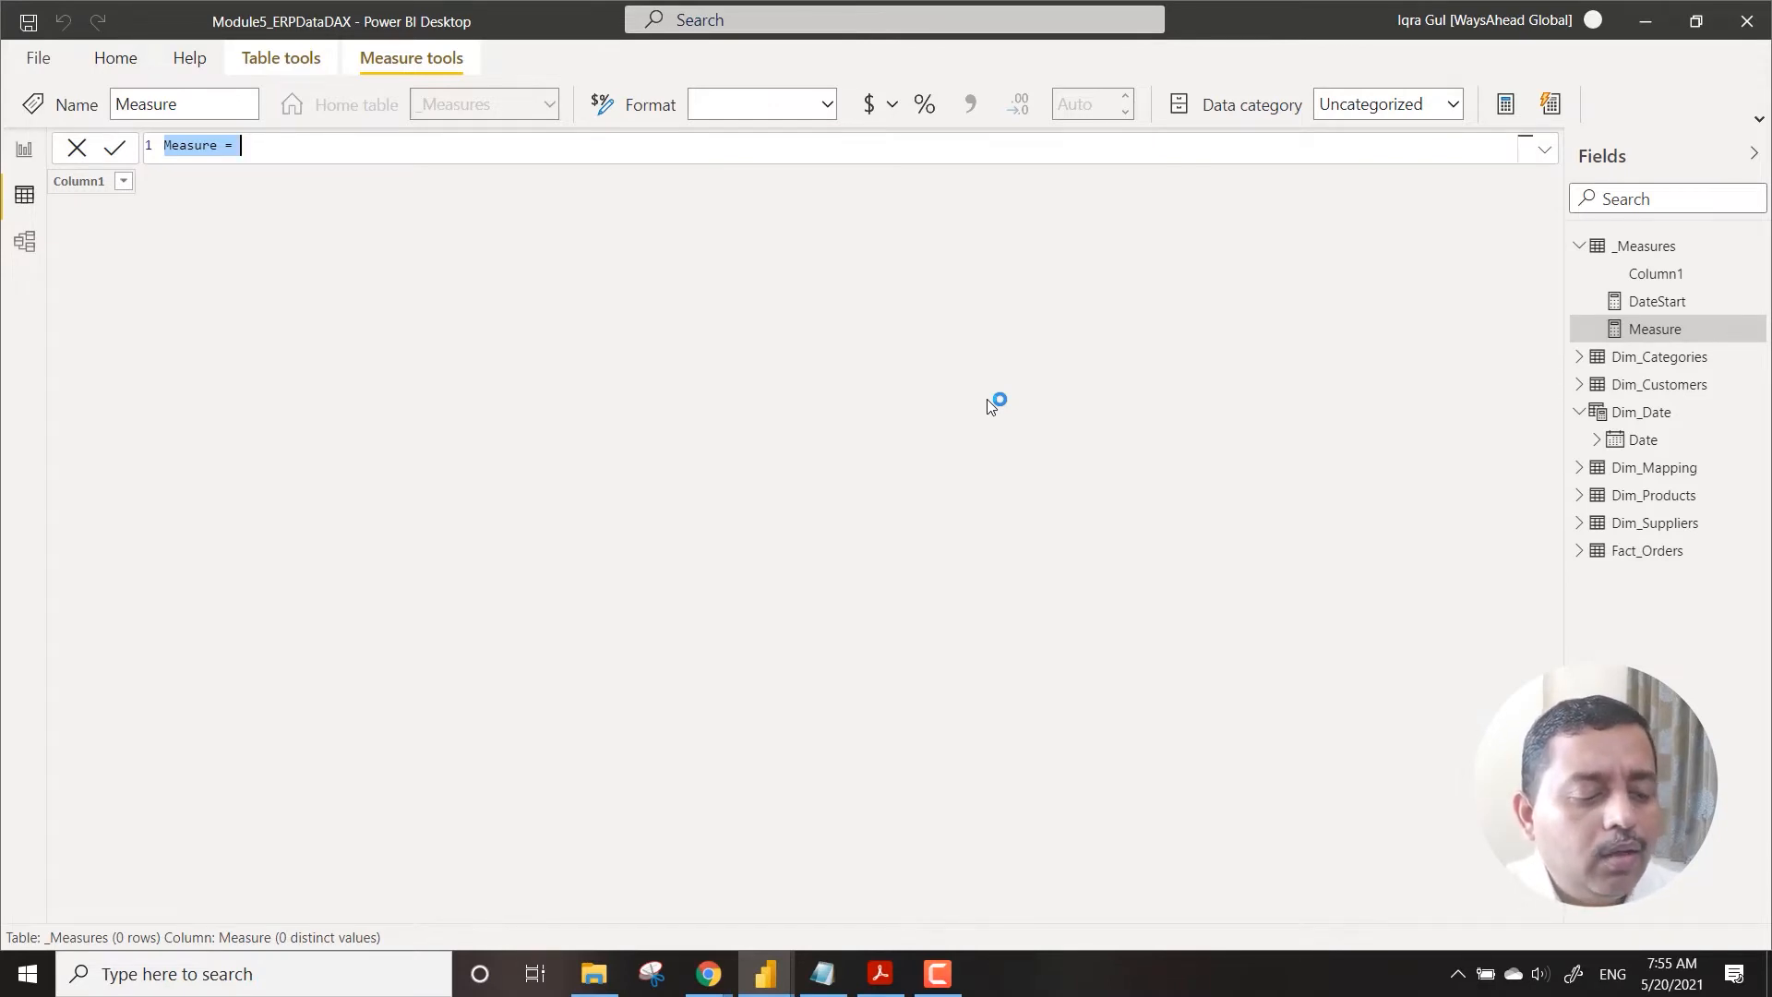
text(Date)
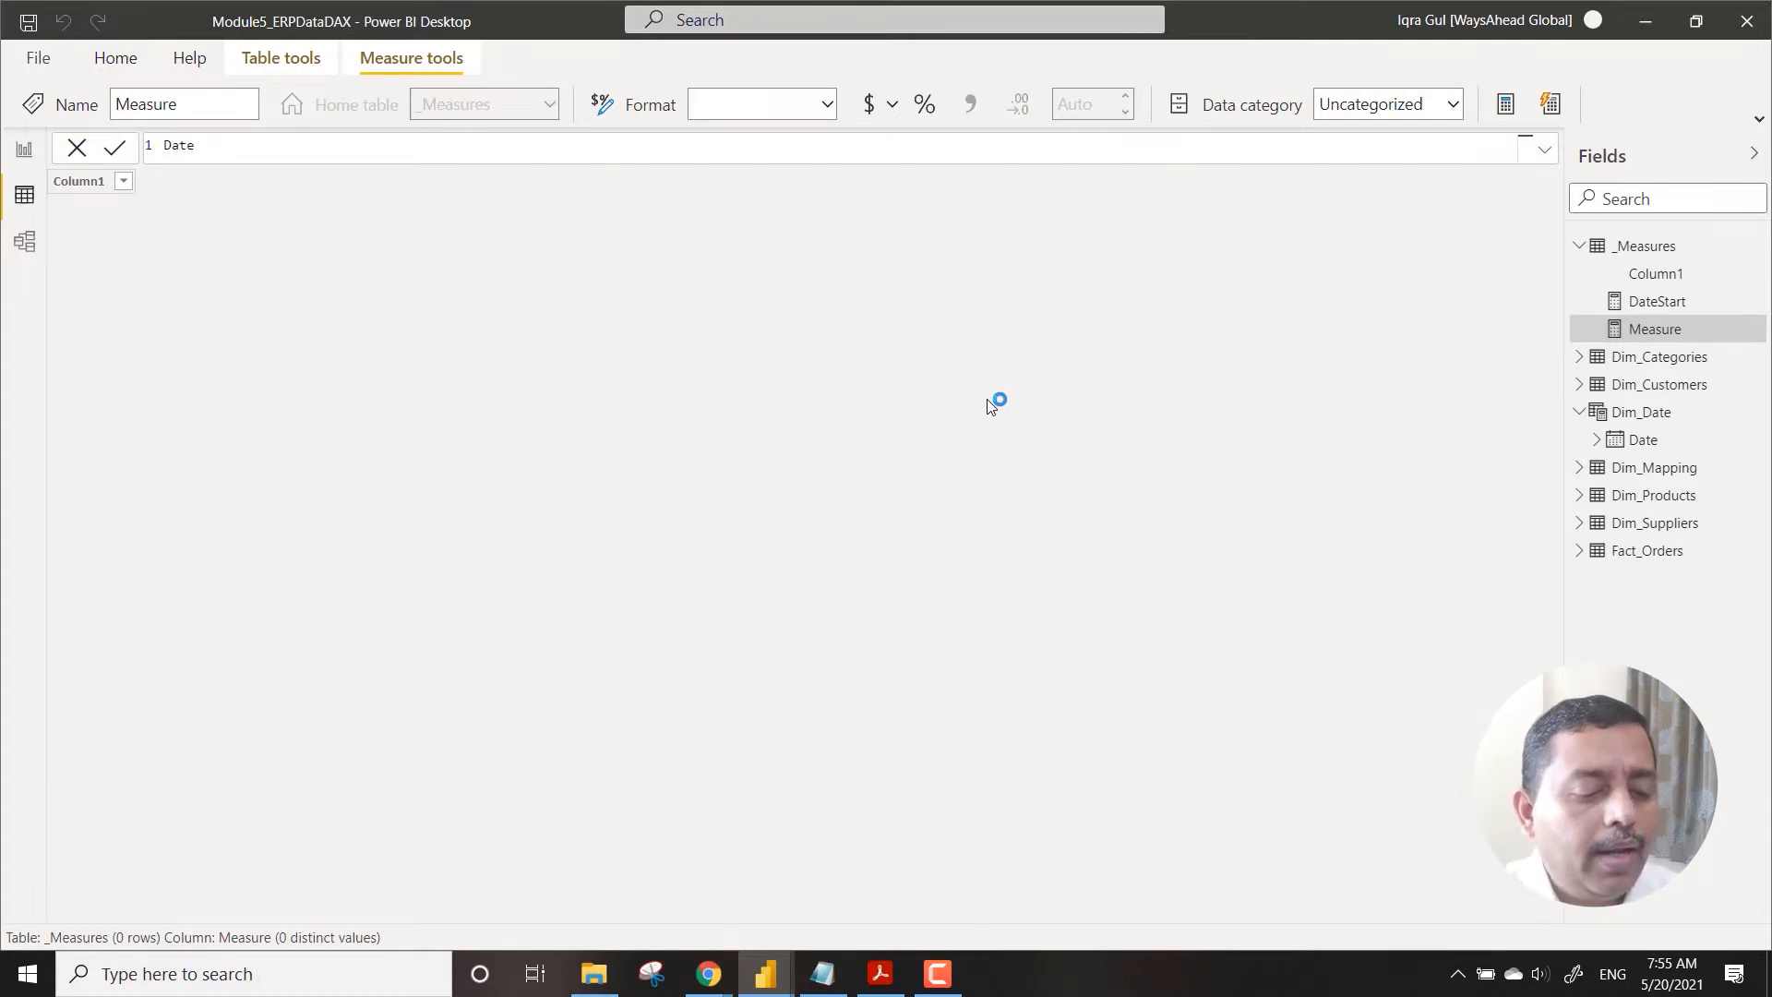
text(En)
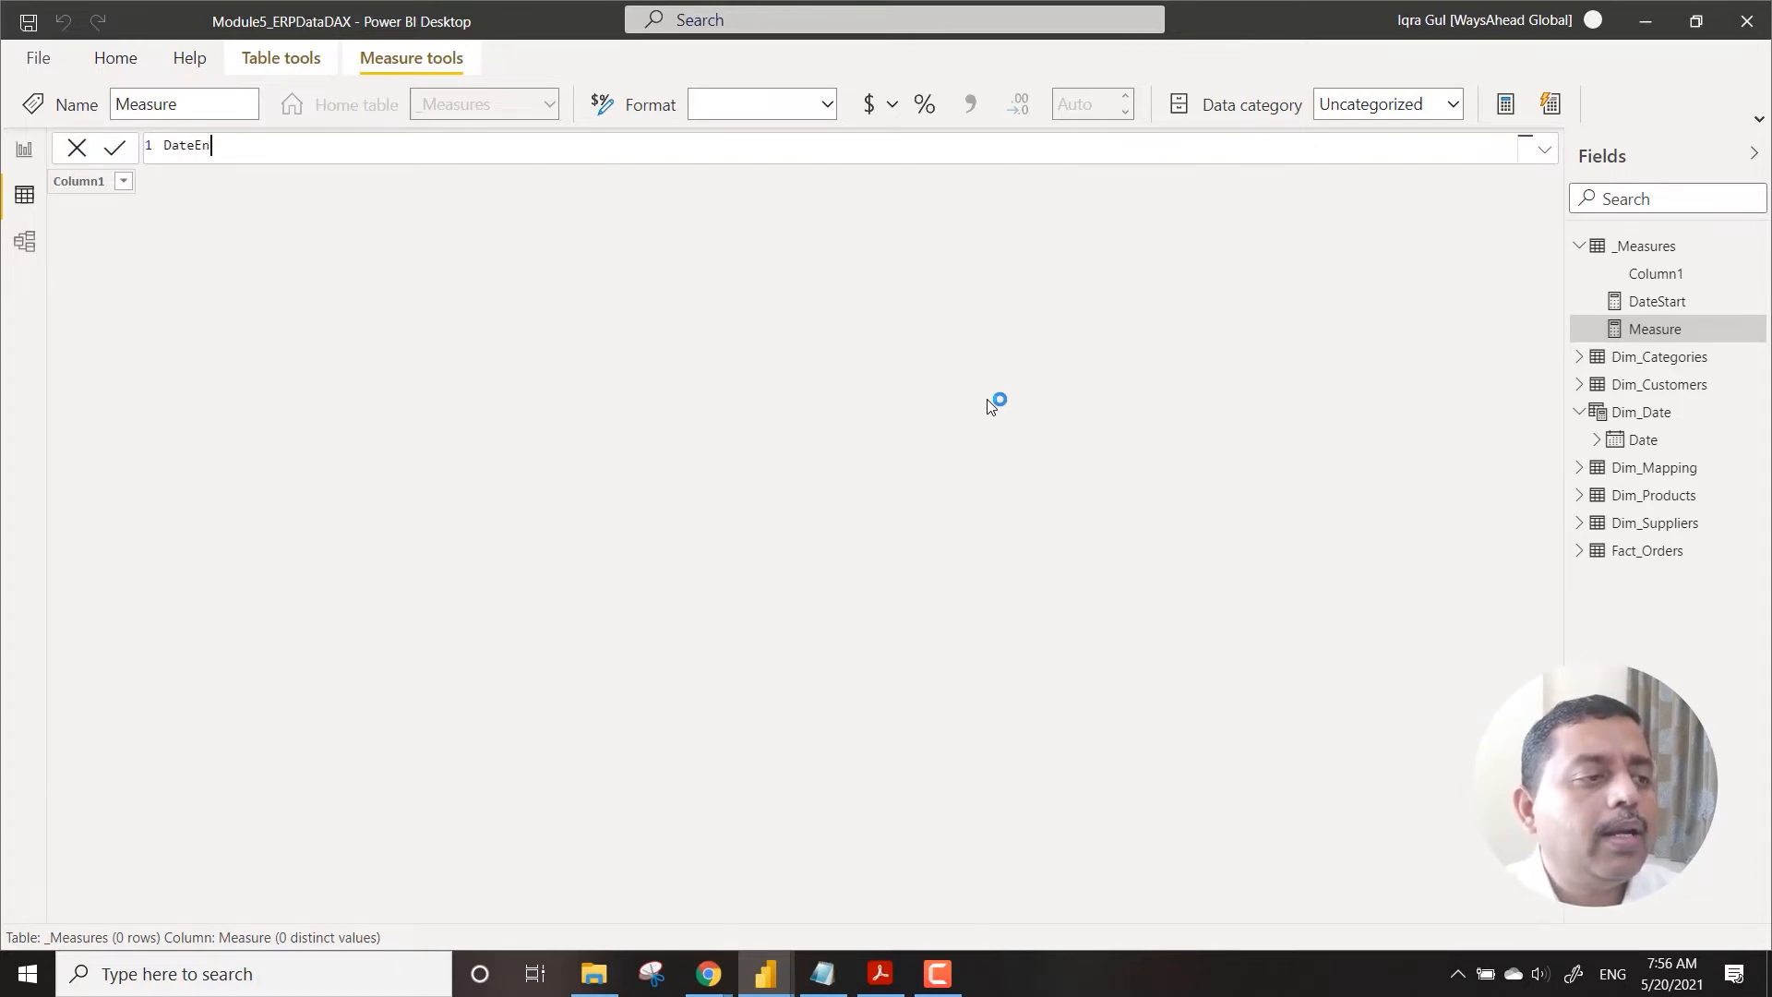
text(d = max)
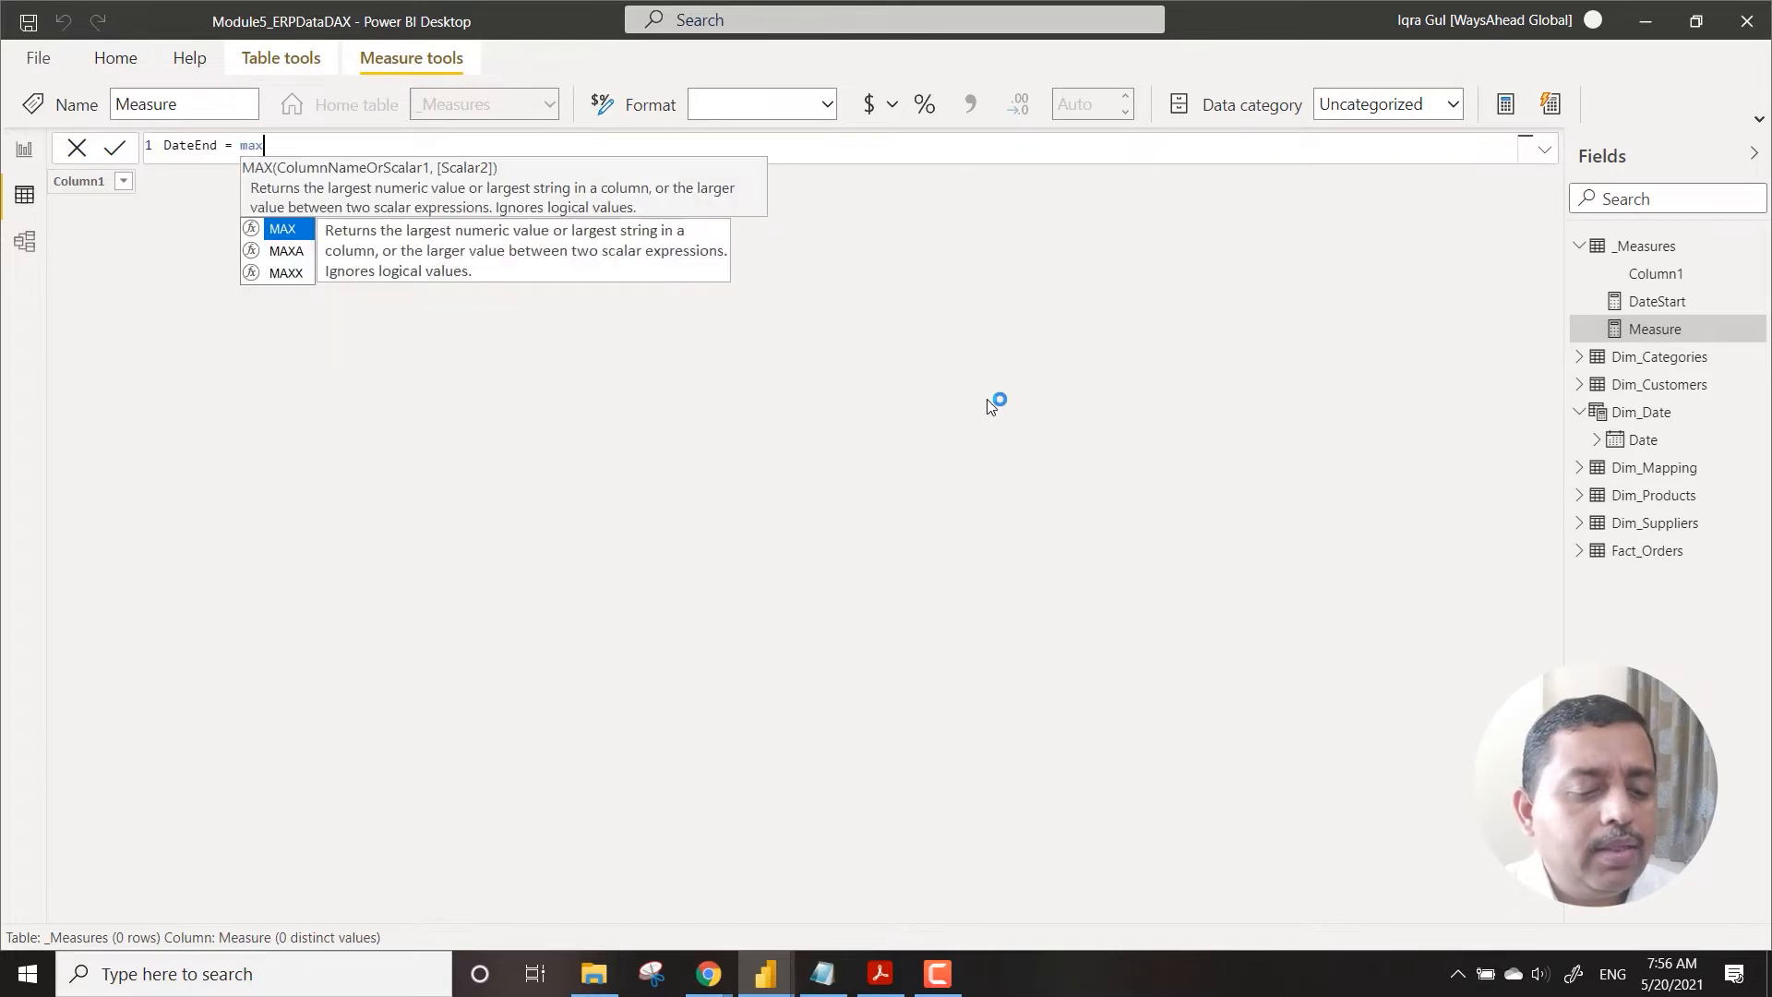
text((ord)
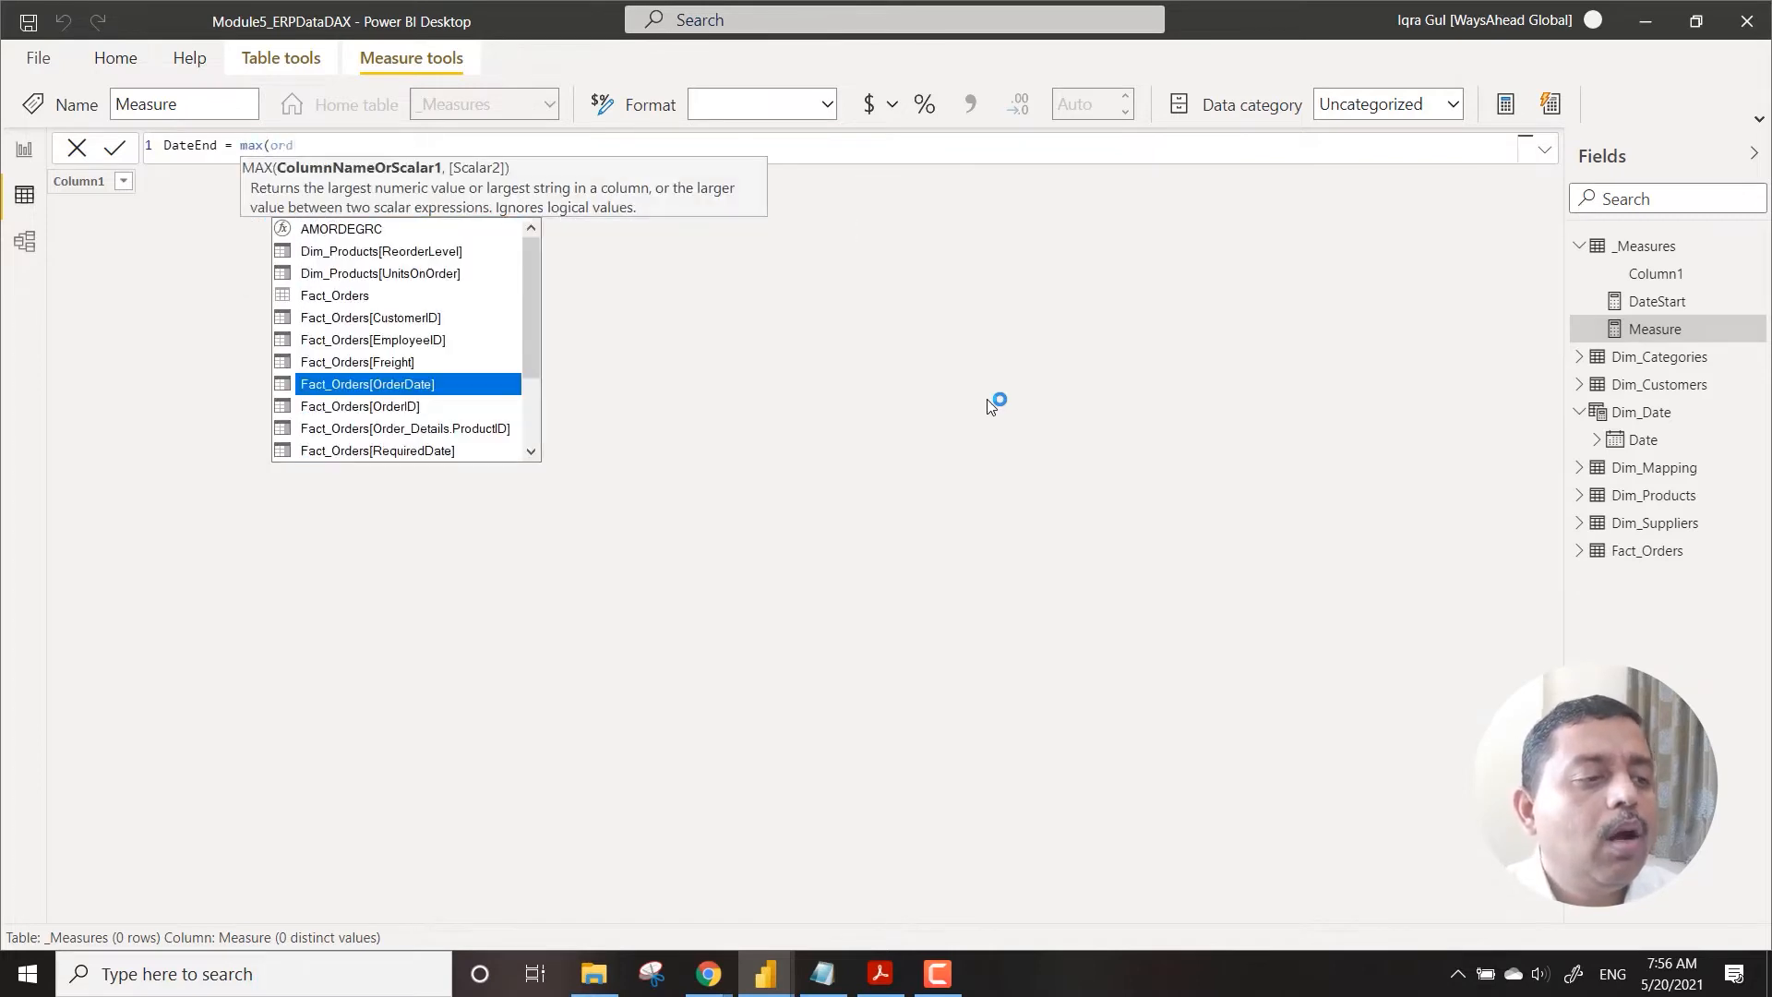
key(Tab)
text())
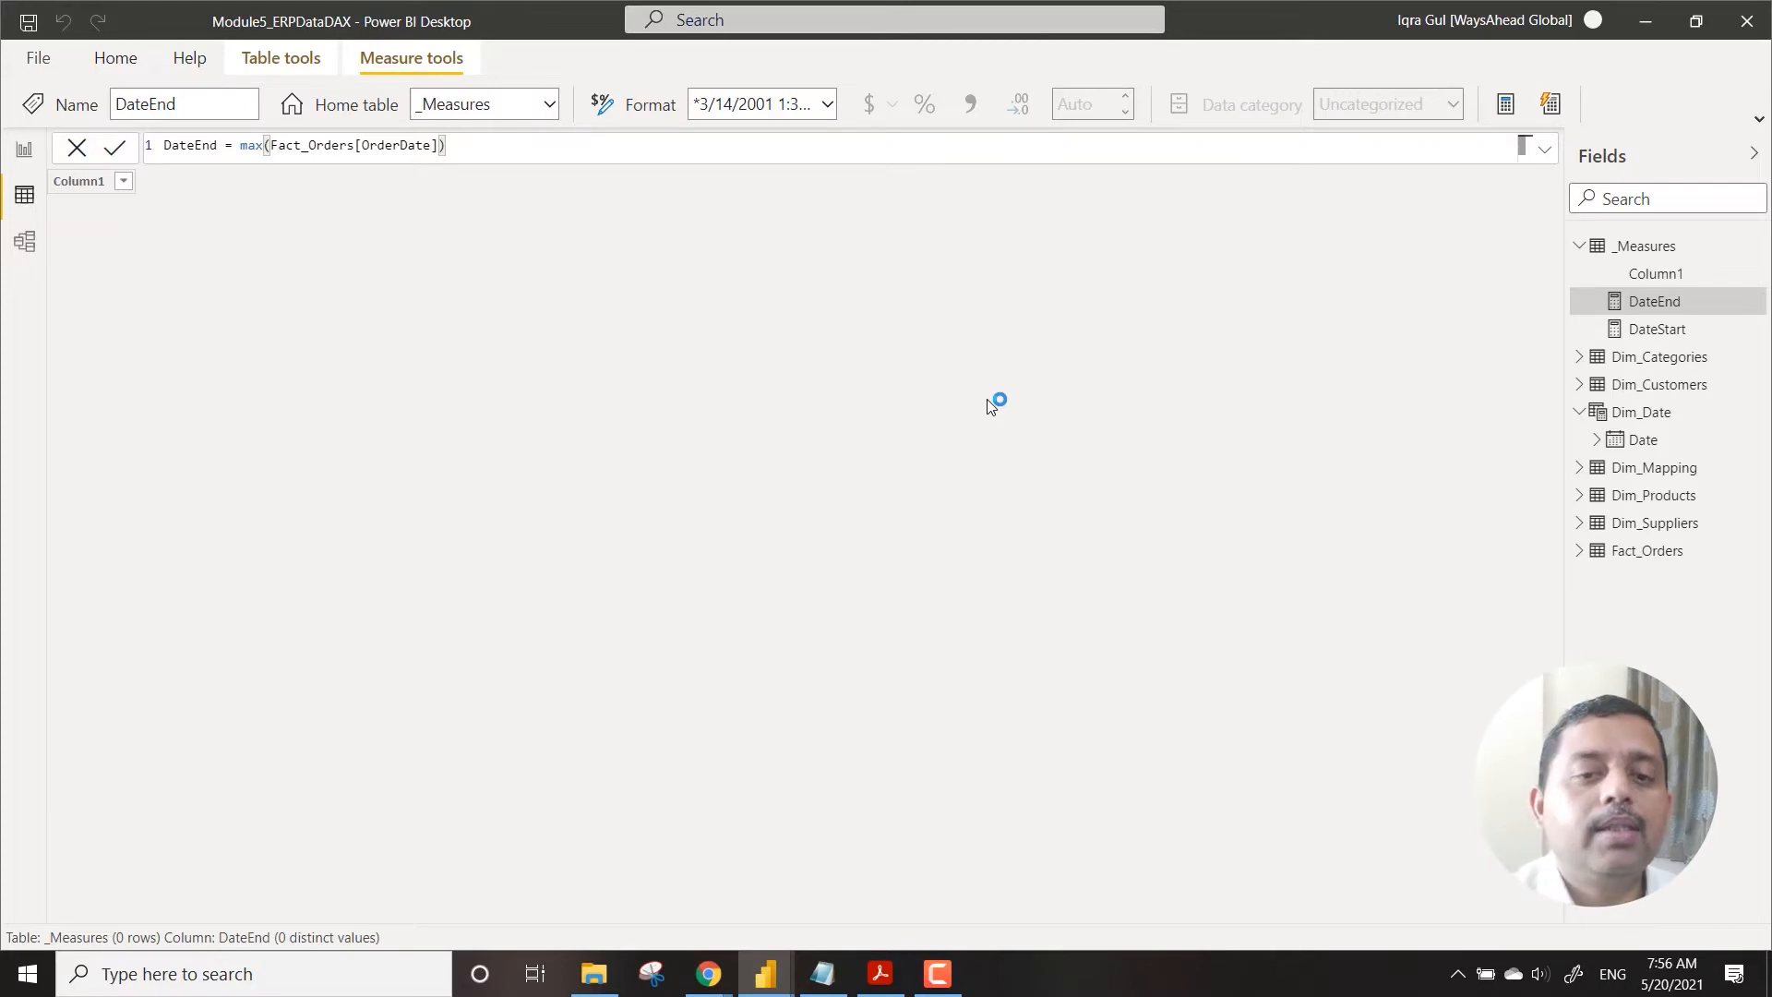
Step: Delete the placeholder column Column1 from the _Measures table
click(1757, 275)
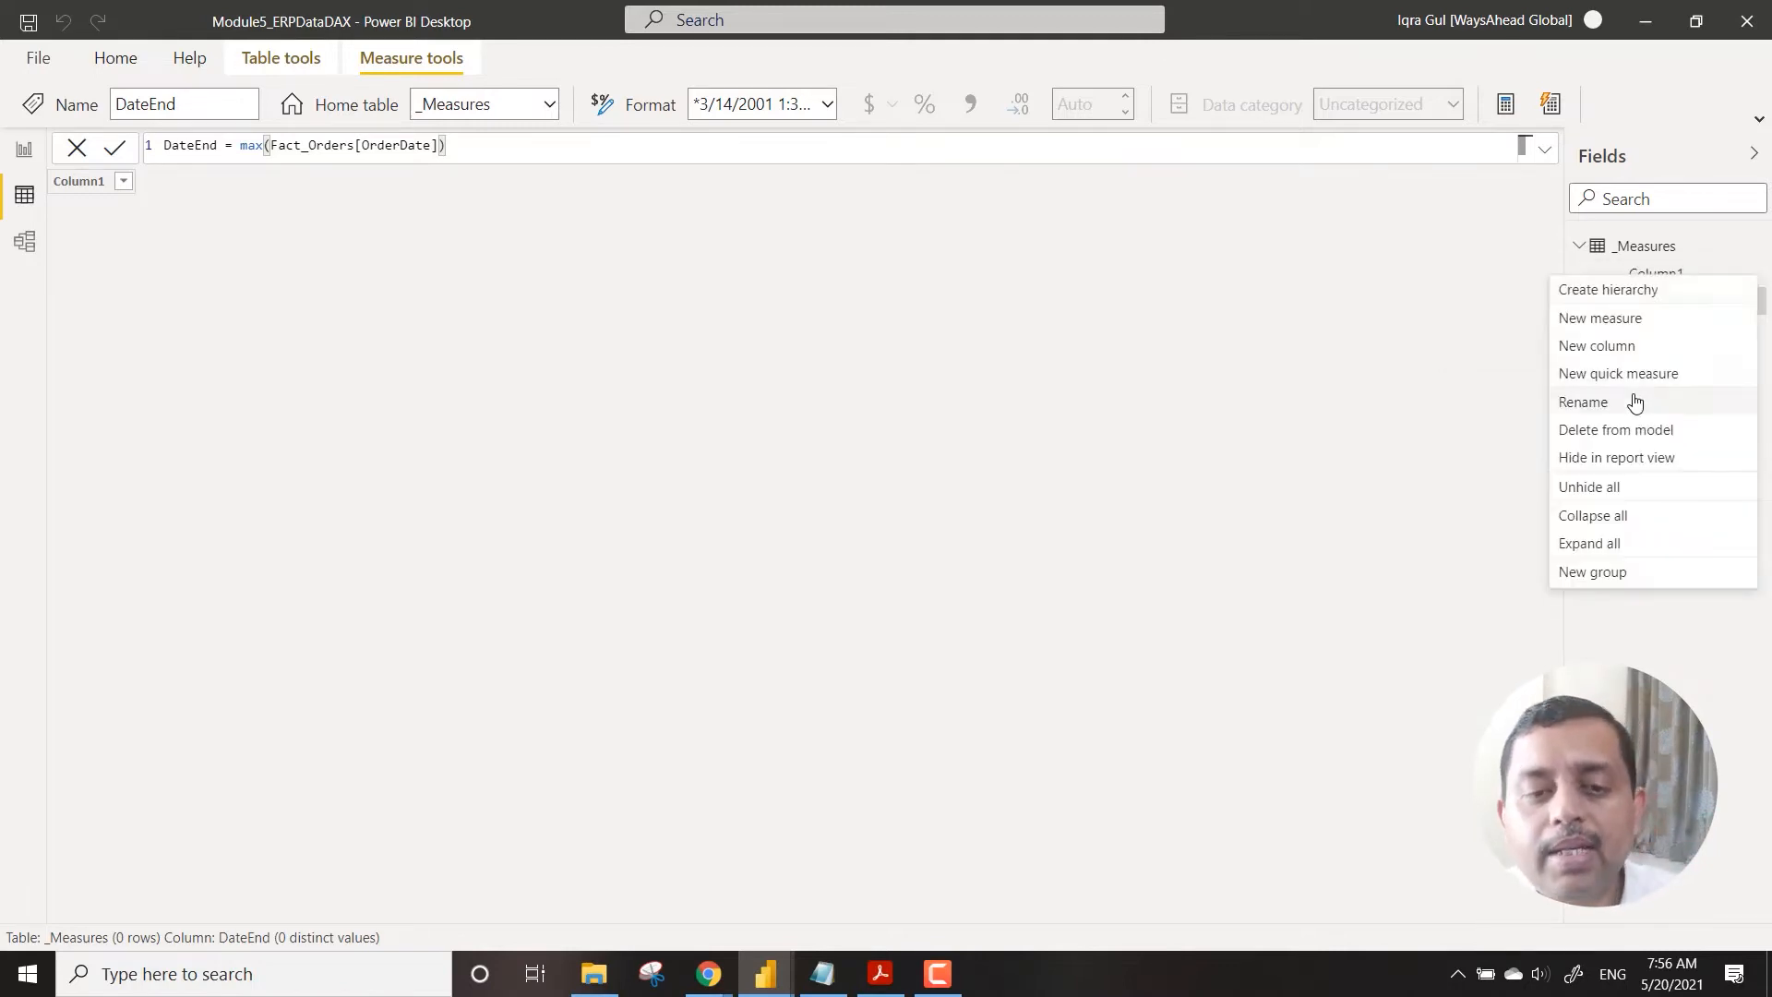
click(1623, 432)
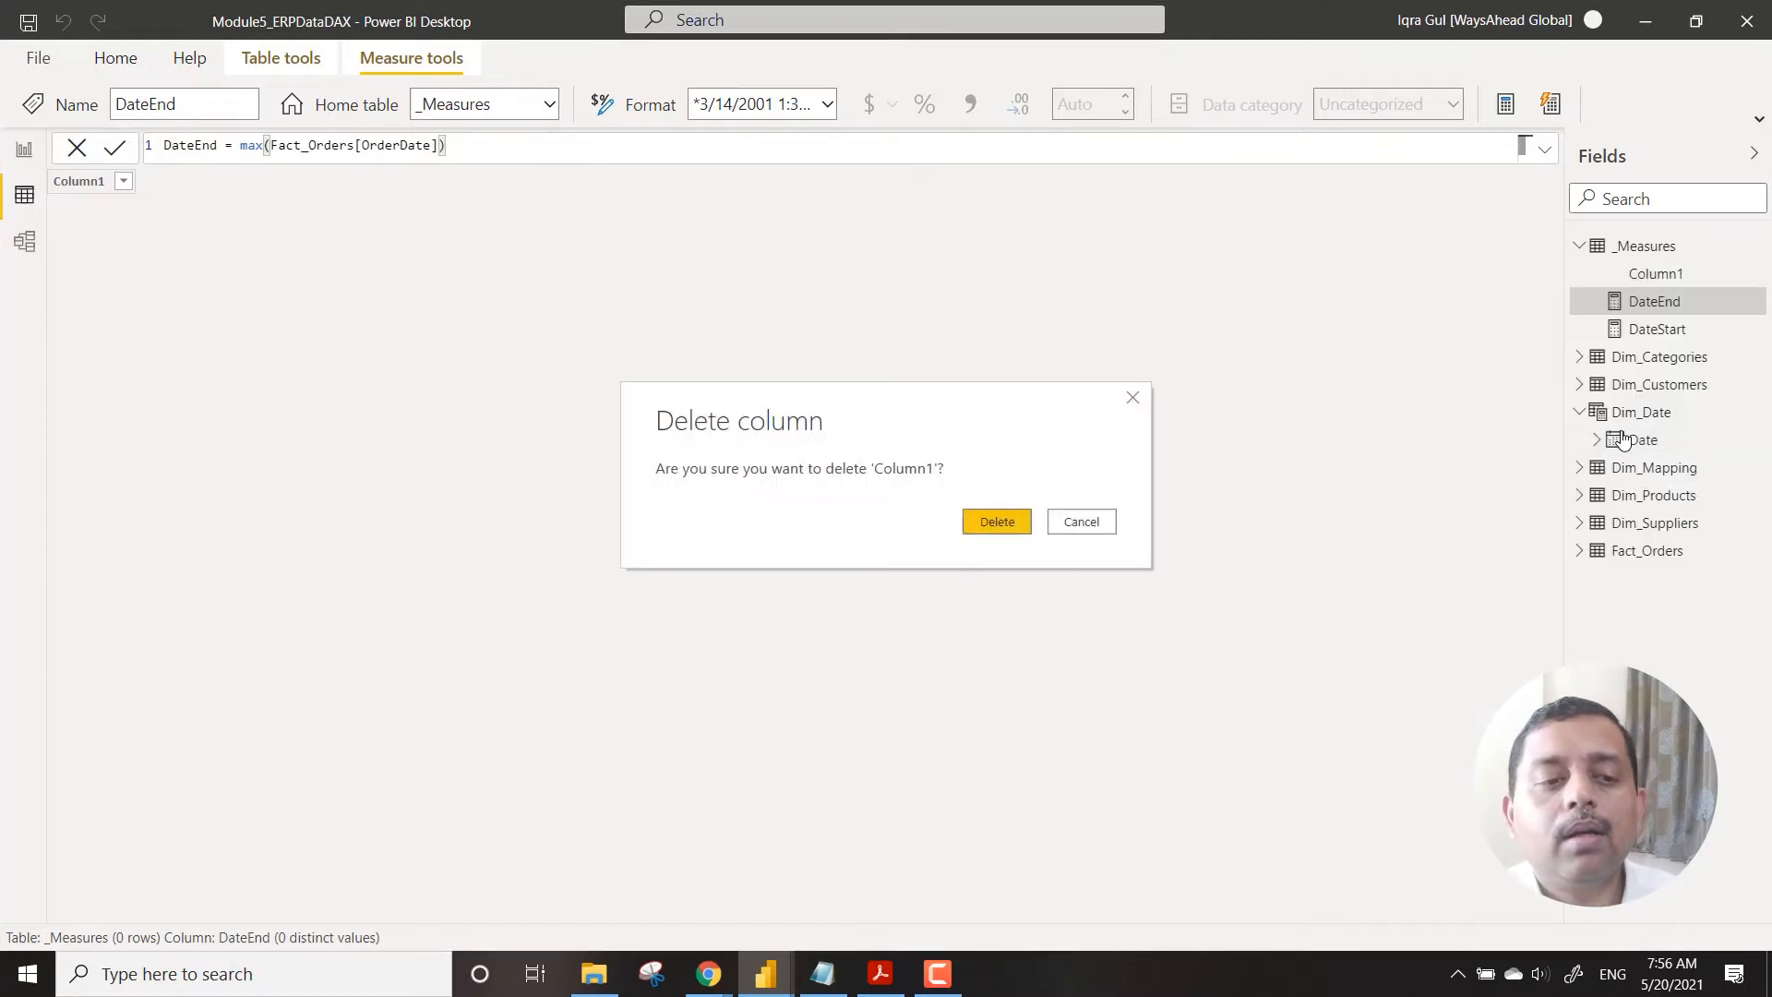
click(997, 521)
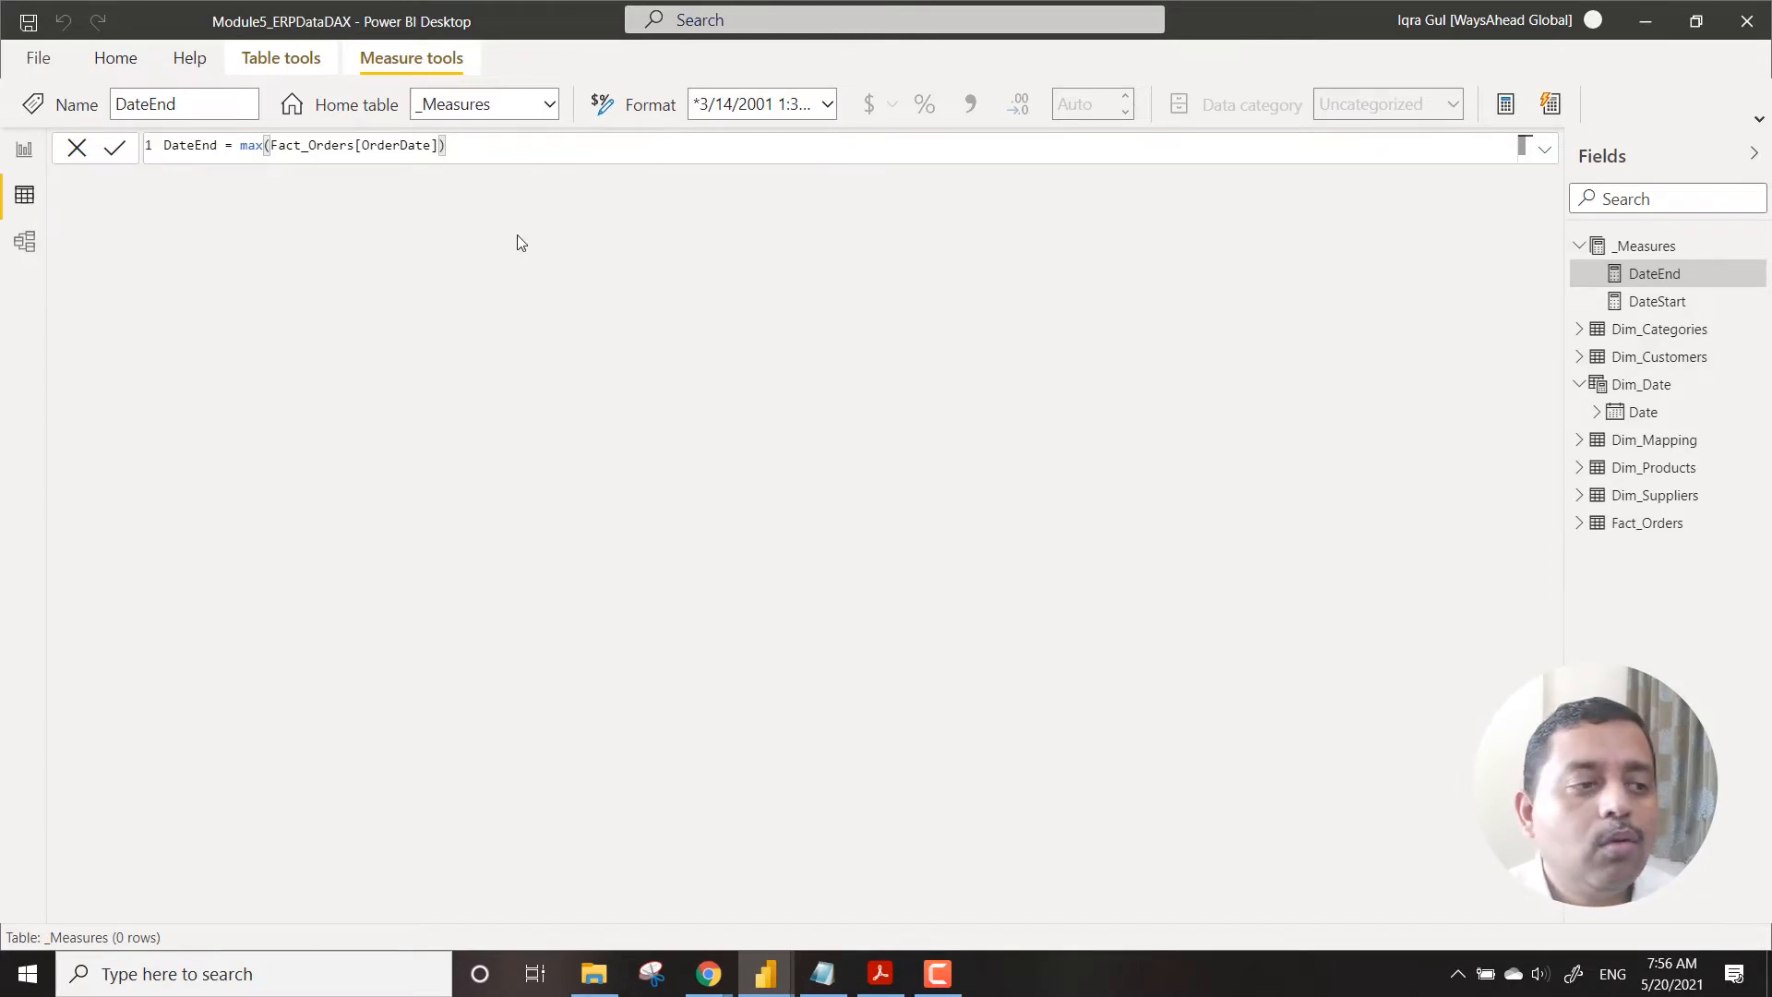
Step: Replace the MIN and MAX expressions in Dim_Date's CALENDAR formula with the [DateStart] and [DateEnd] measures
click(1662, 386)
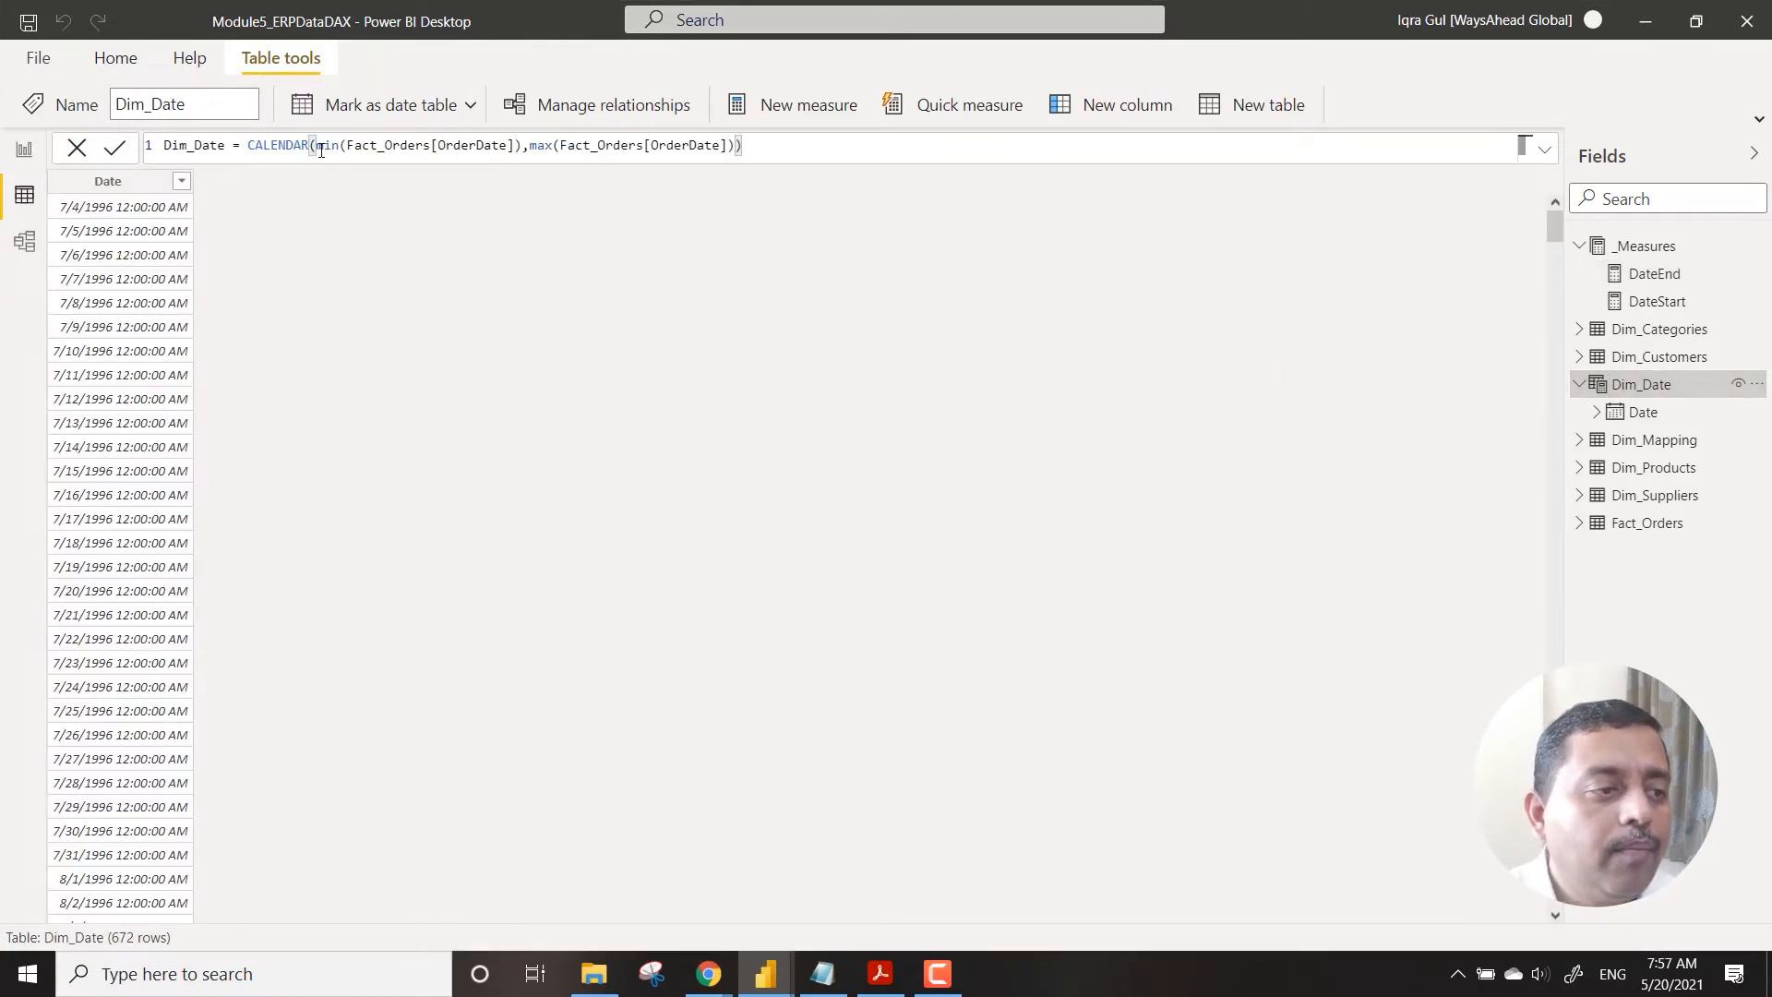
shift+click(735, 146)
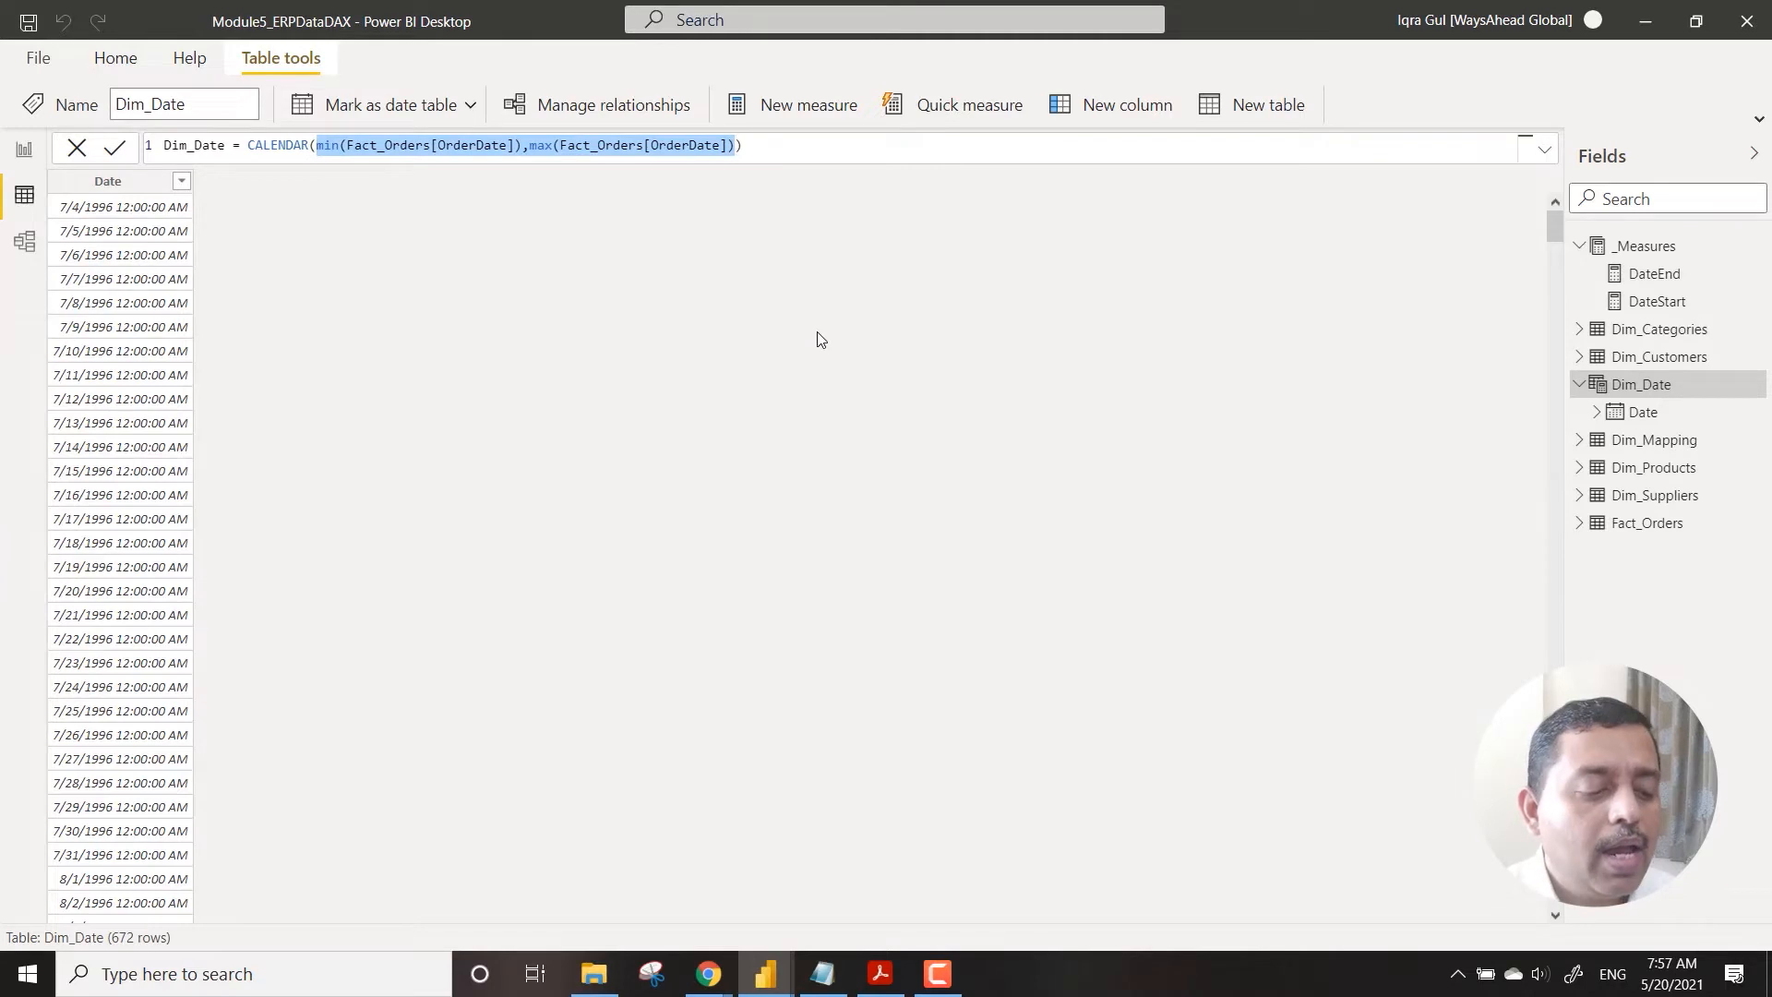
text(datest)
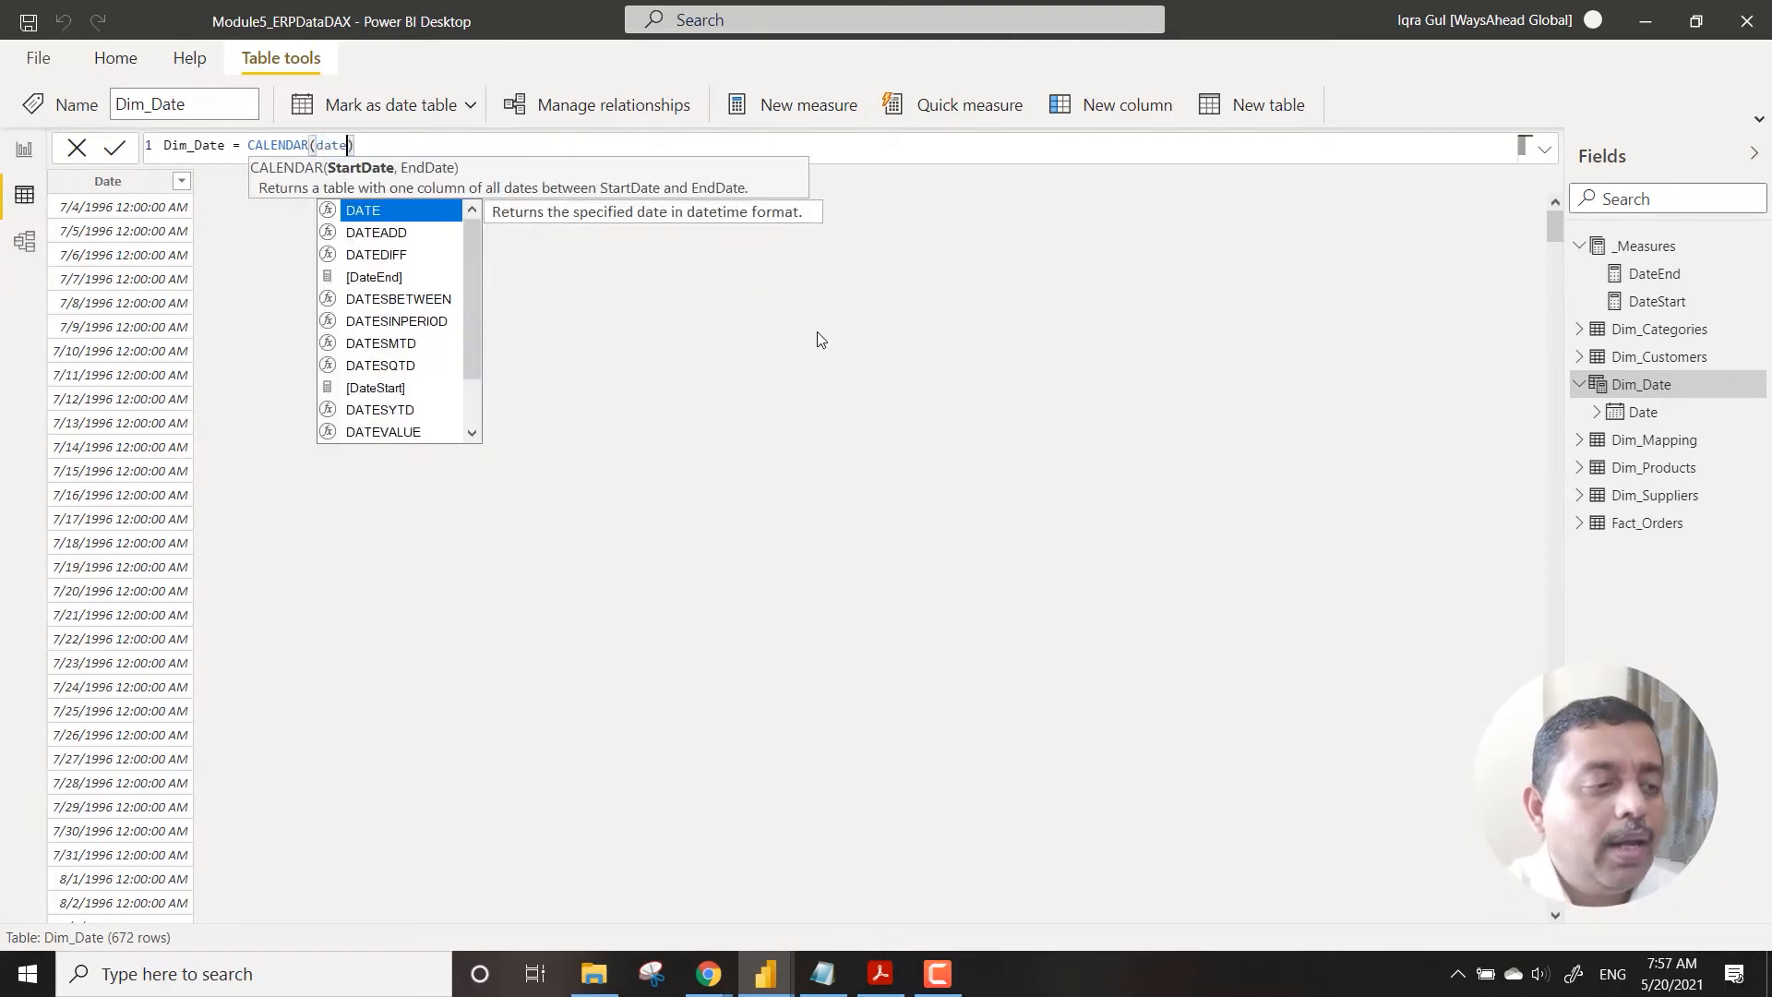
key(Tab)
text(,date)
text(end)
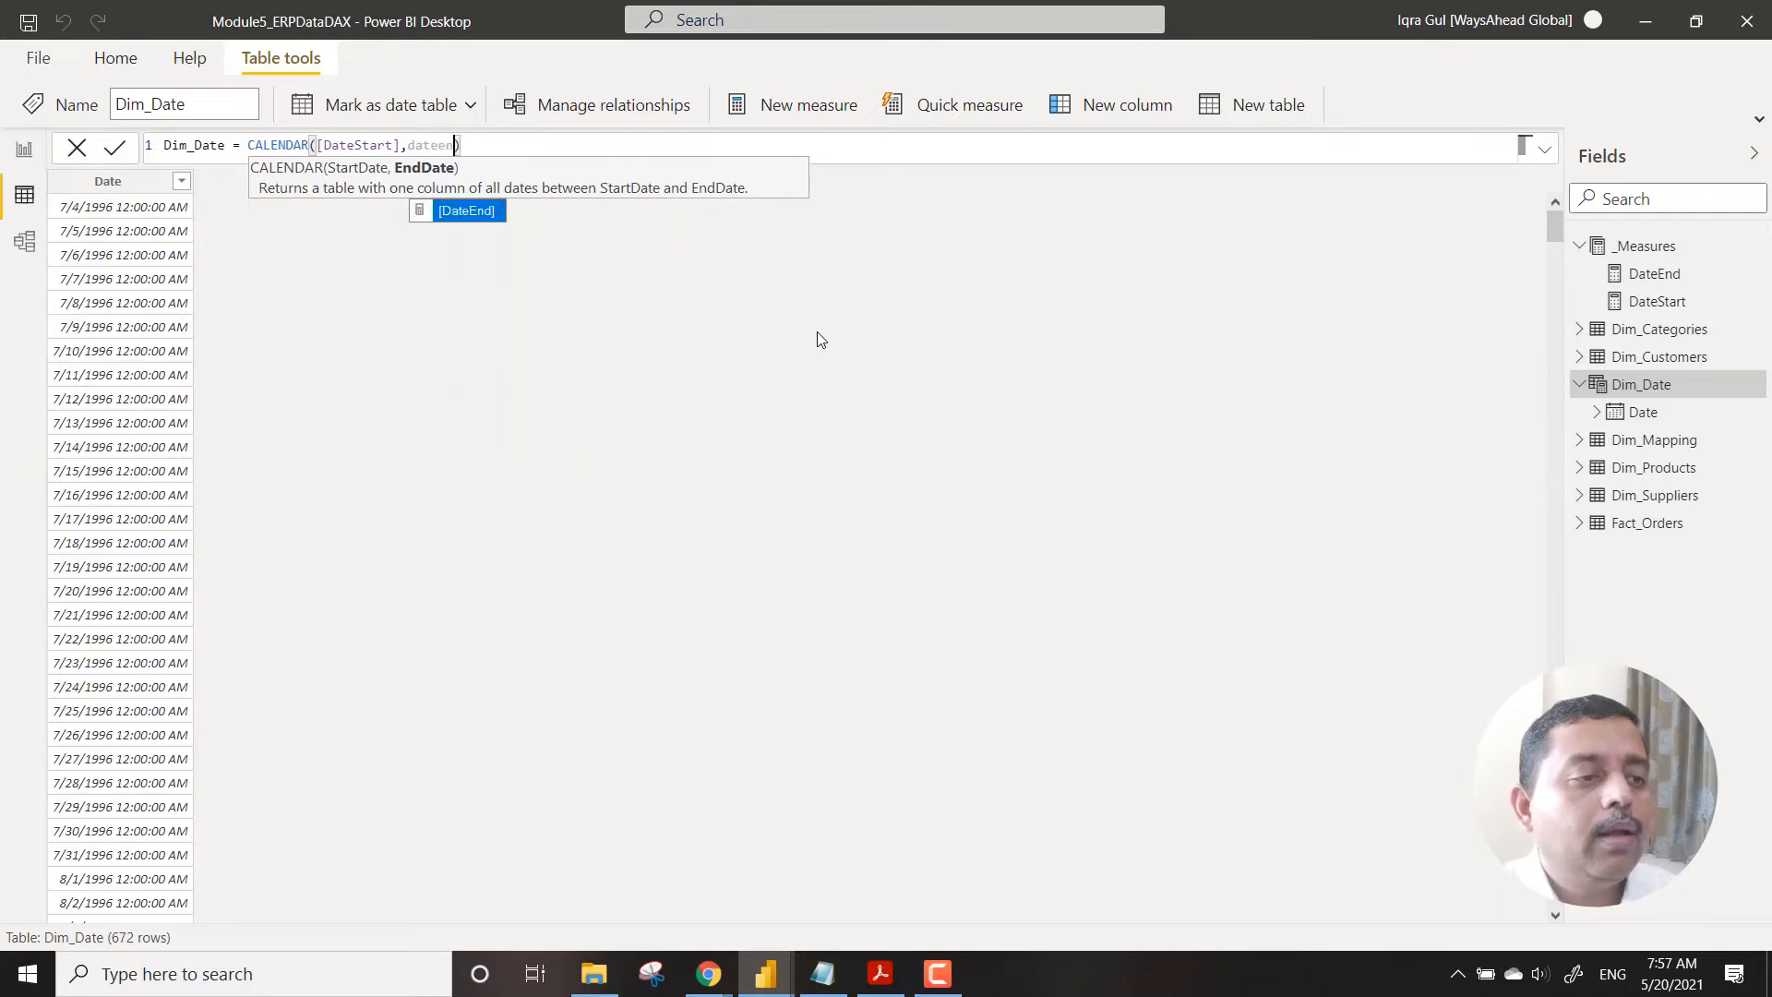
key(Tab)
key(Return)
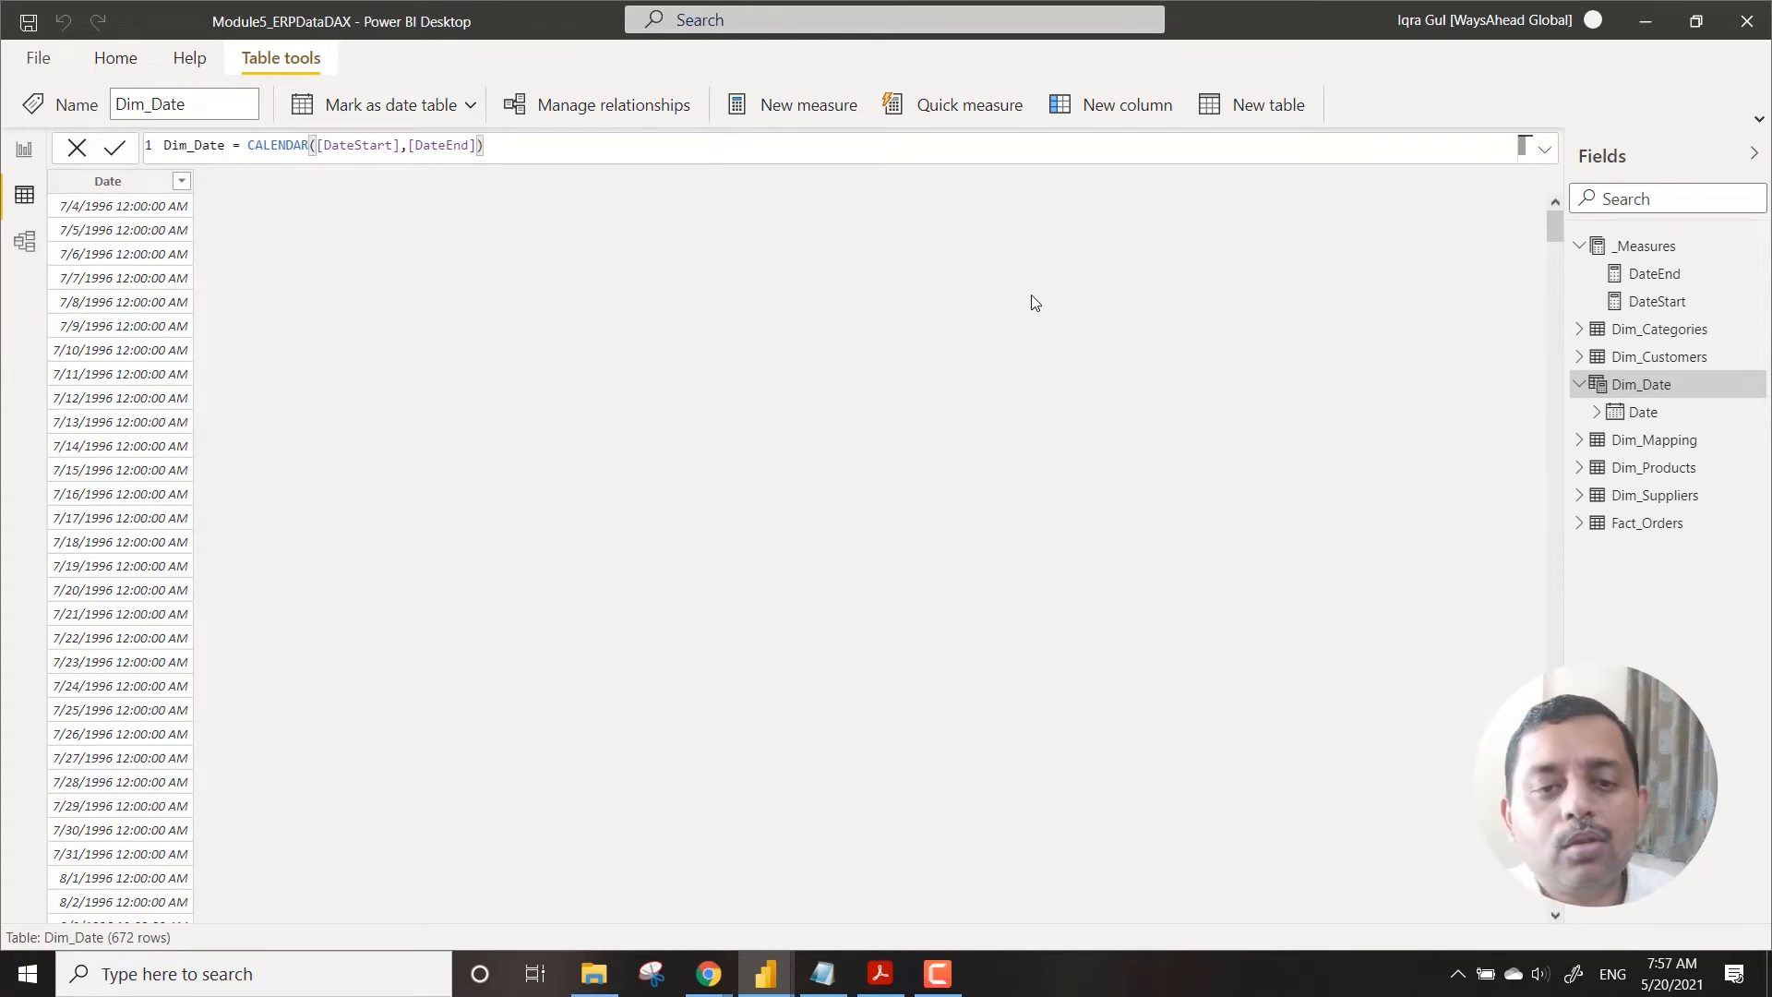
Step: Subtract 30 in the DateStart measure's formula and add 30 in the DateEnd measure's formula
click(1659, 307)
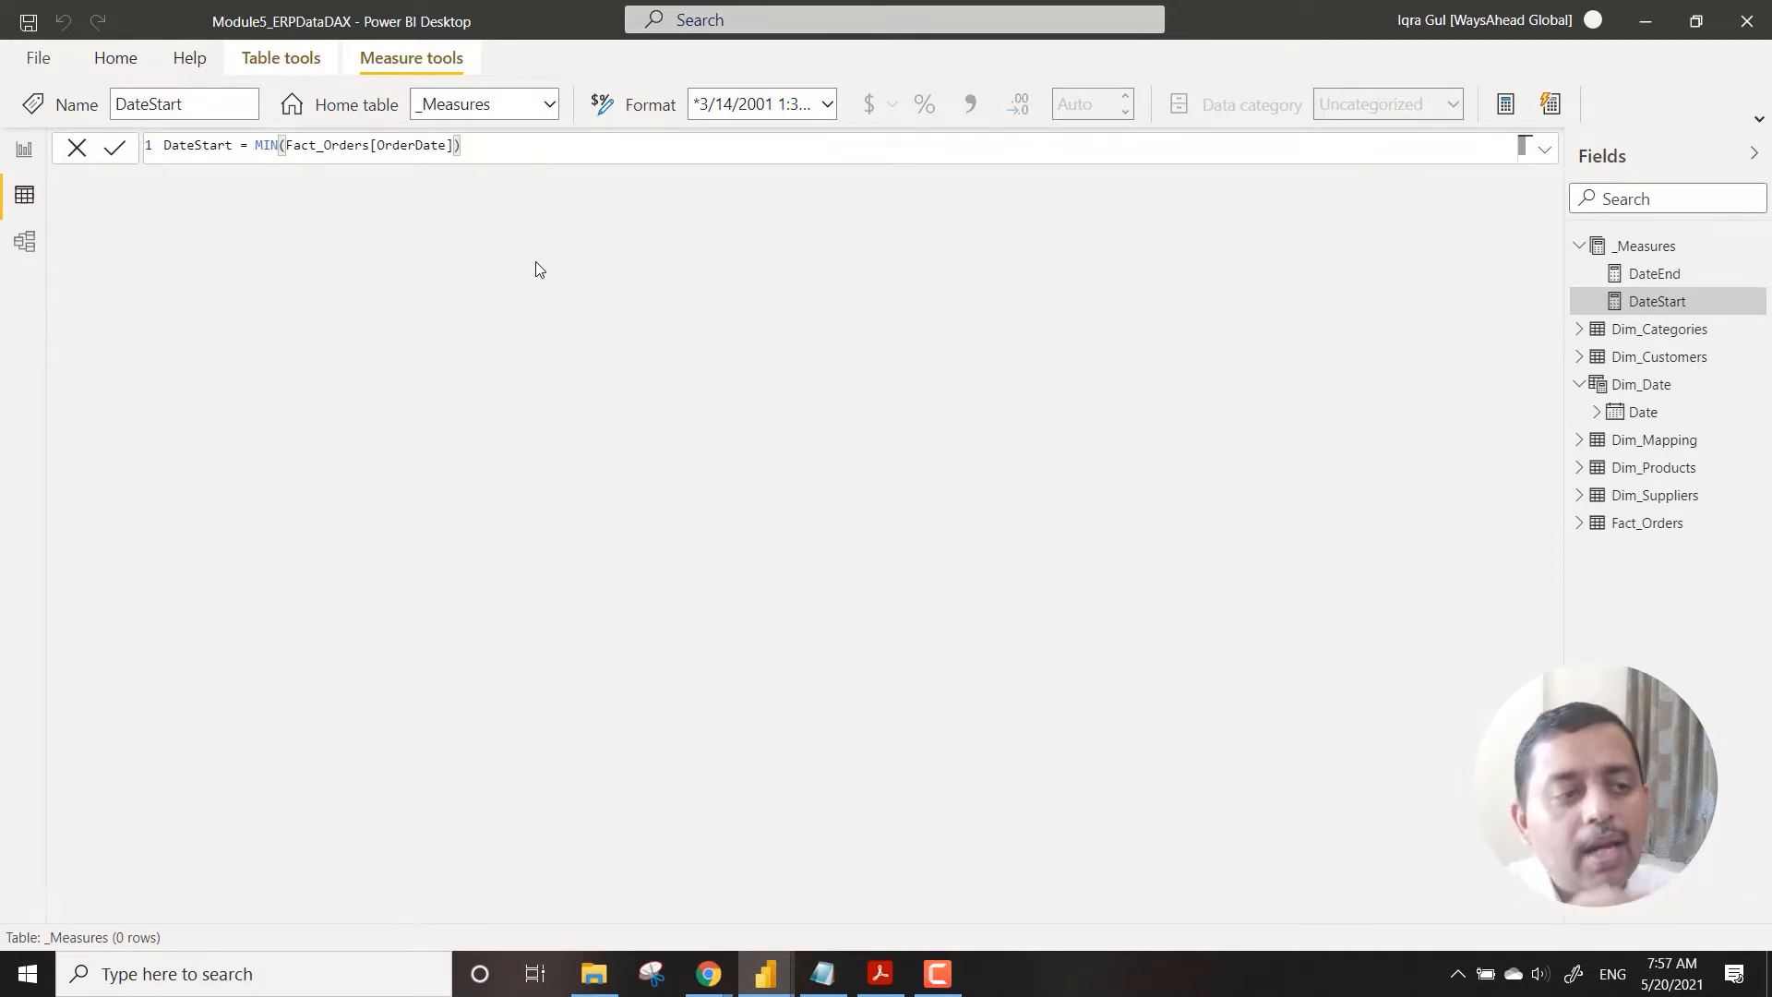
text(- 30)
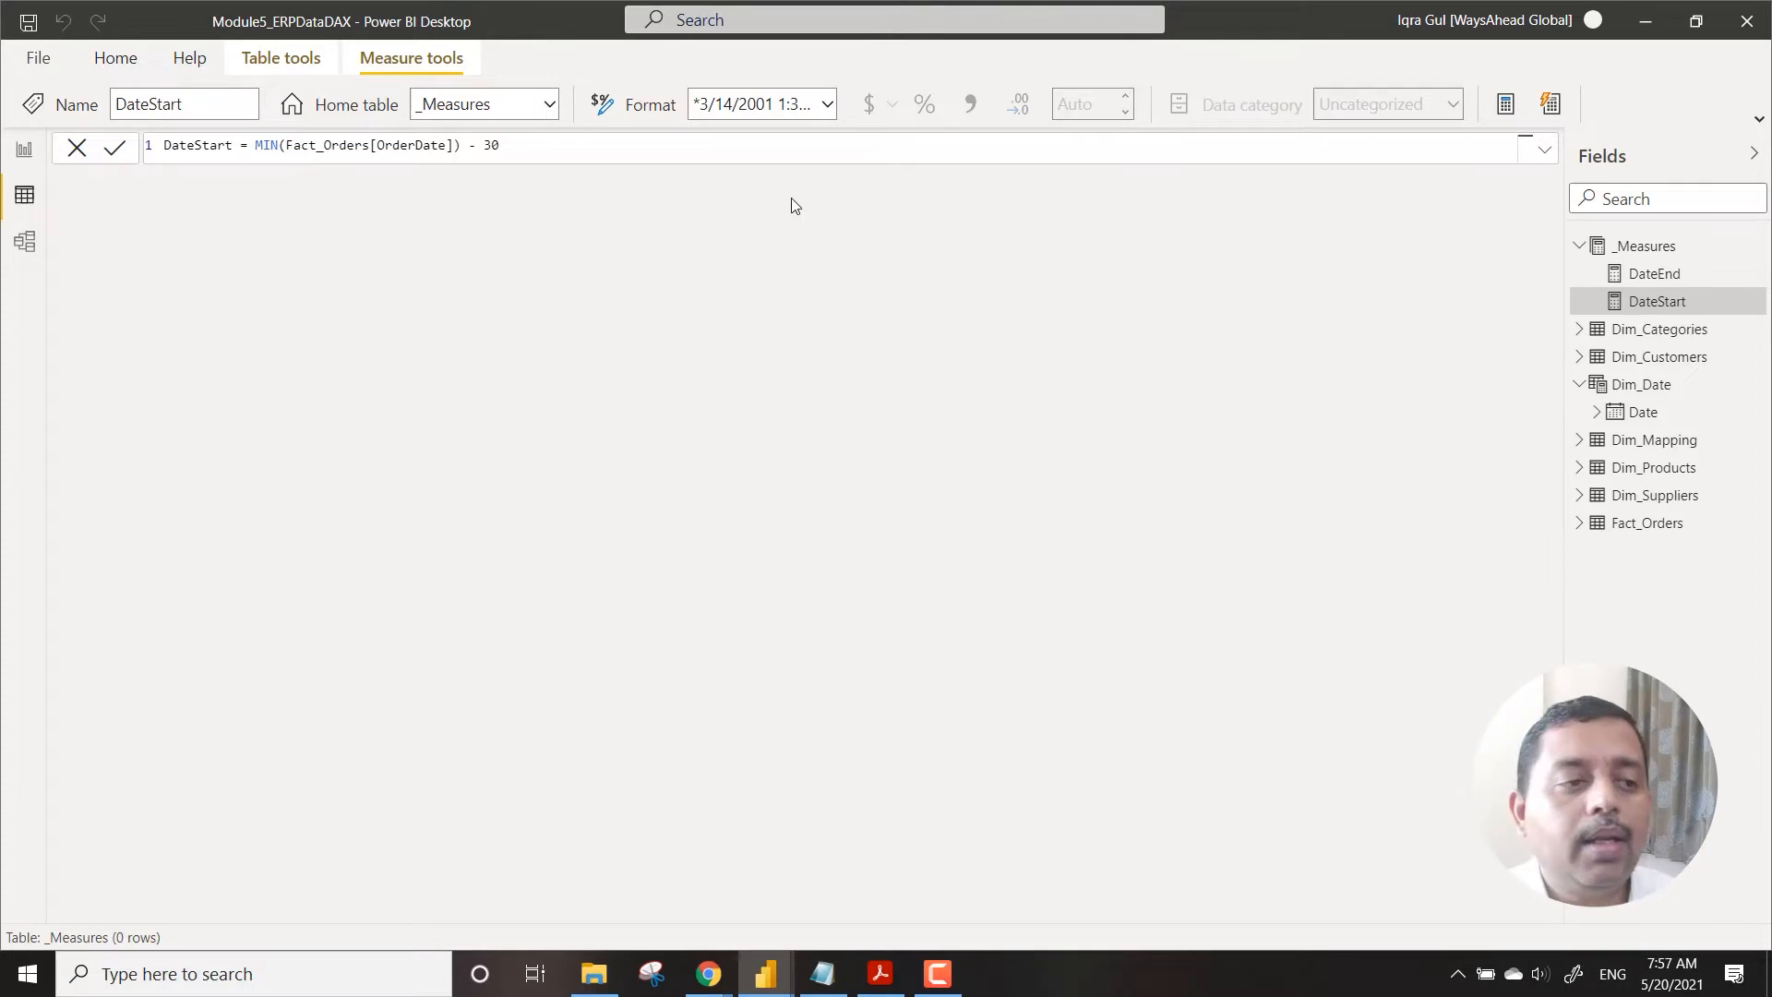
click(1655, 276)
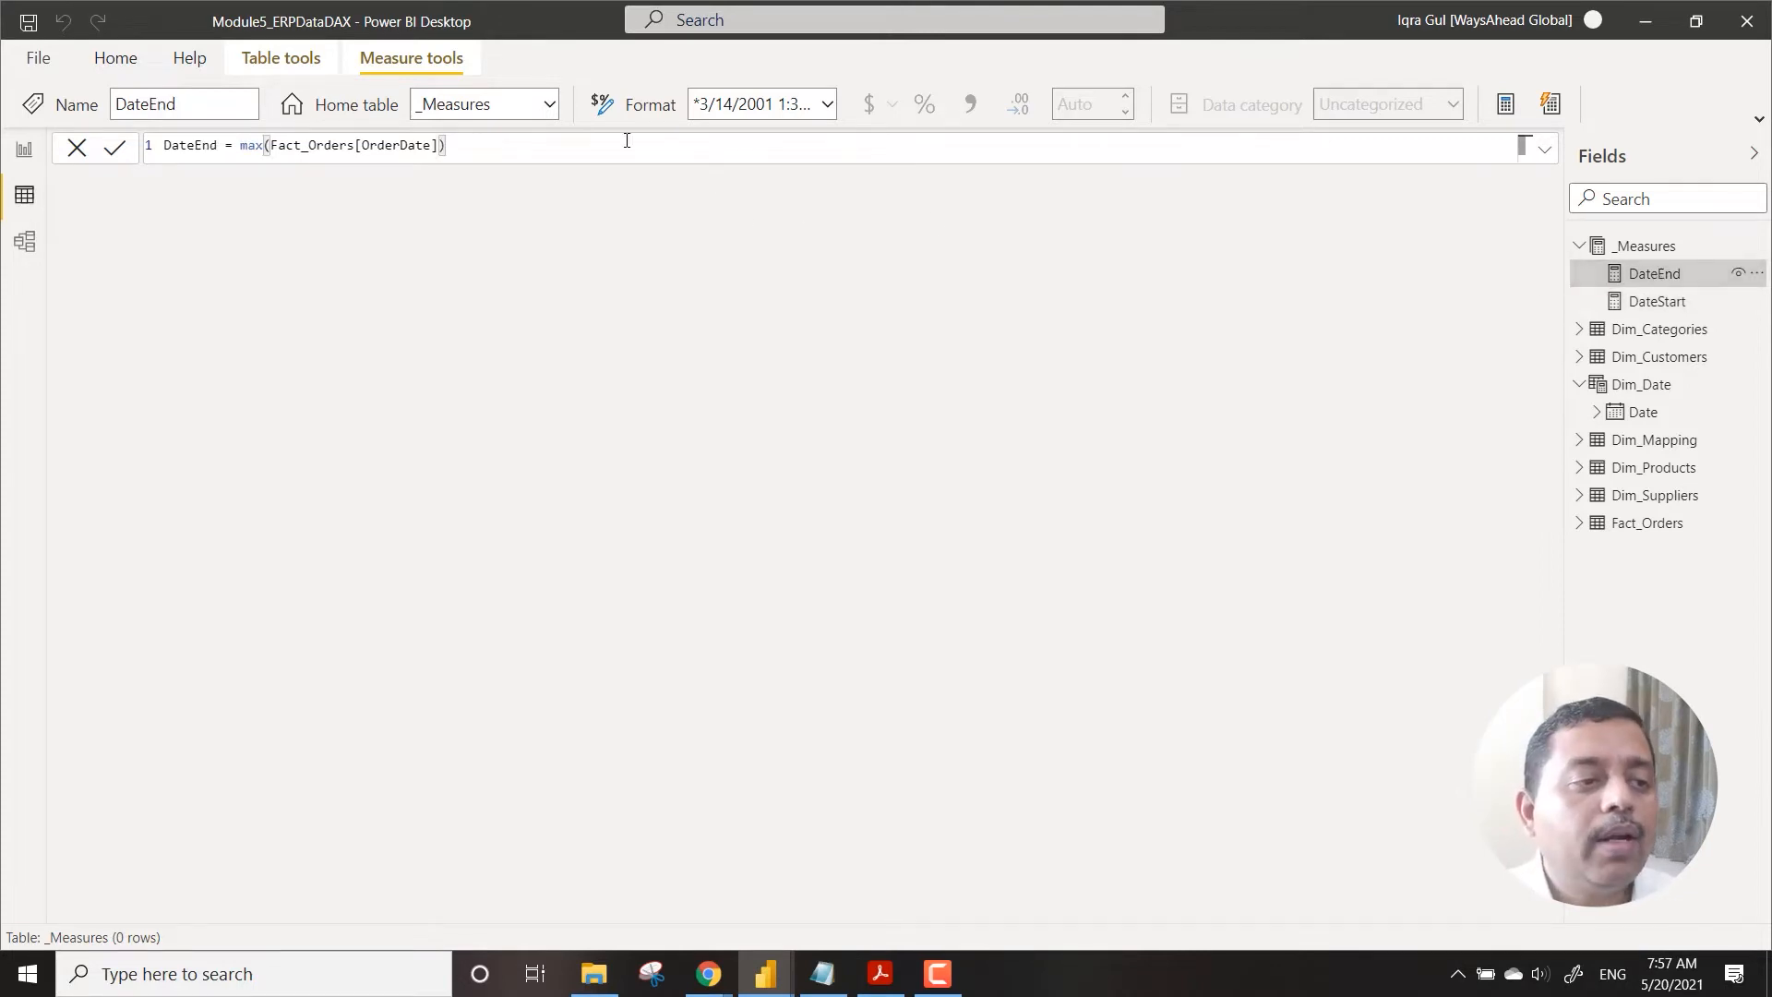
click(623, 156)
text(+ 30)
key(Return)
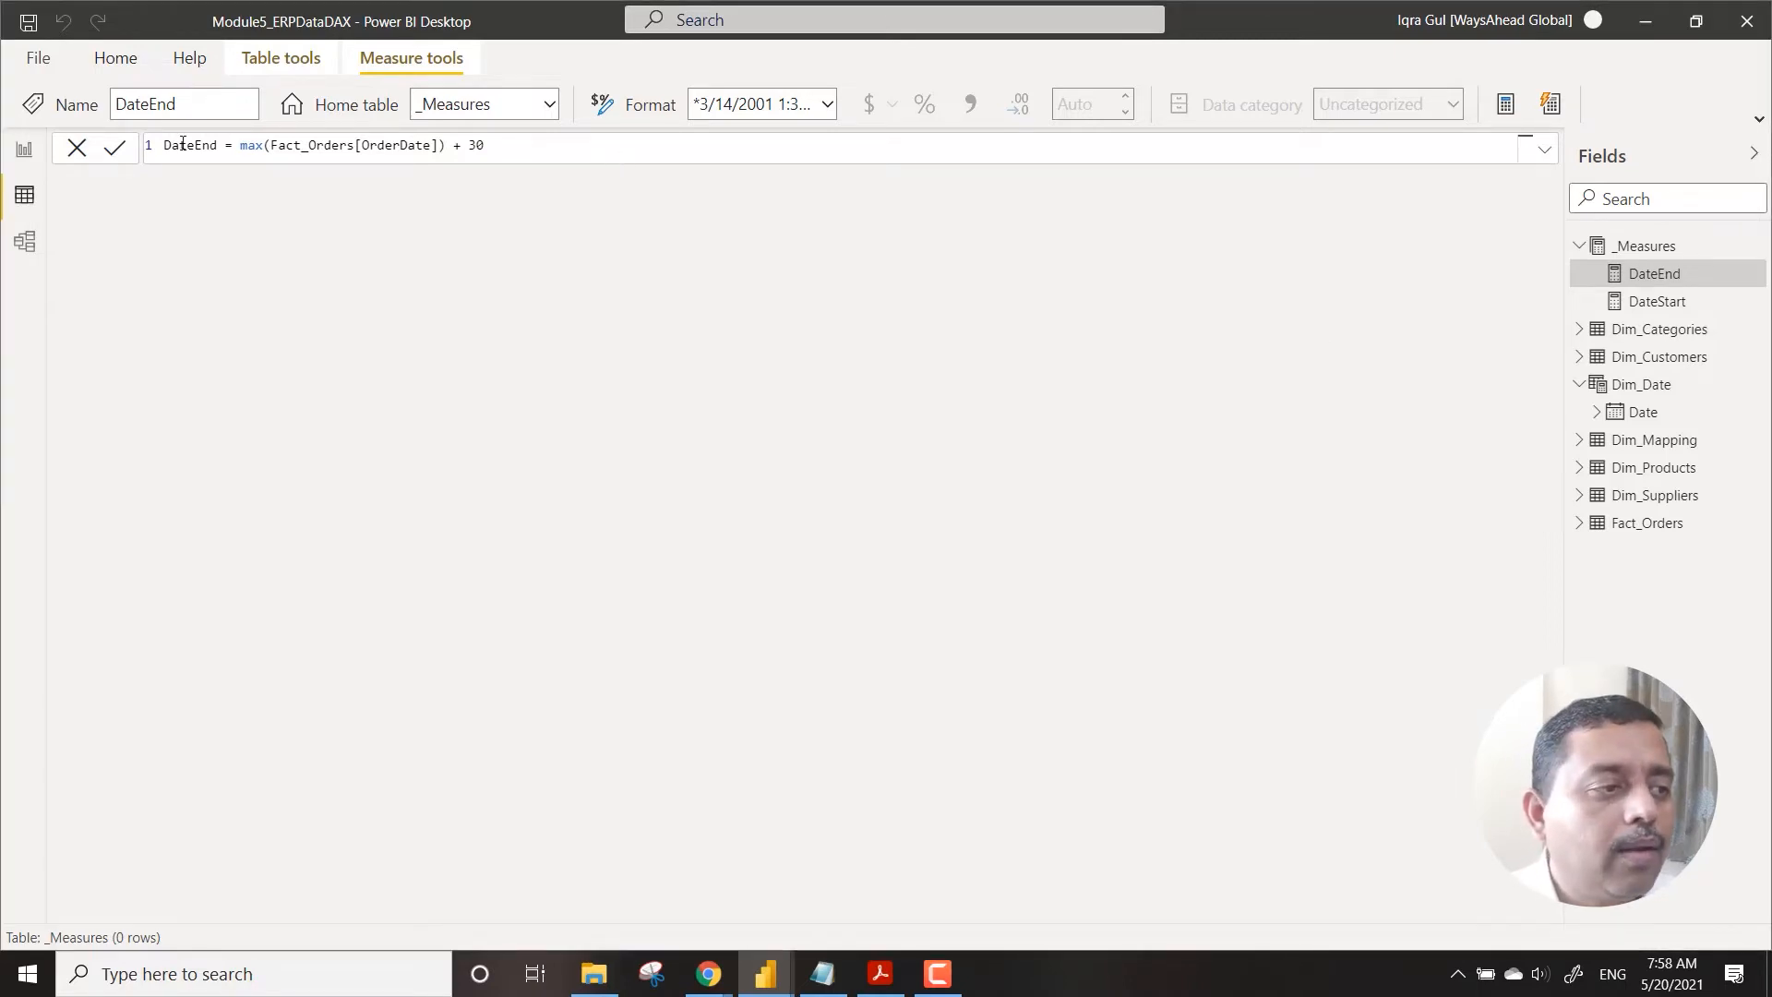
Step: Change the data type of the Date column in the Dim_Date table to Date
click(1655, 393)
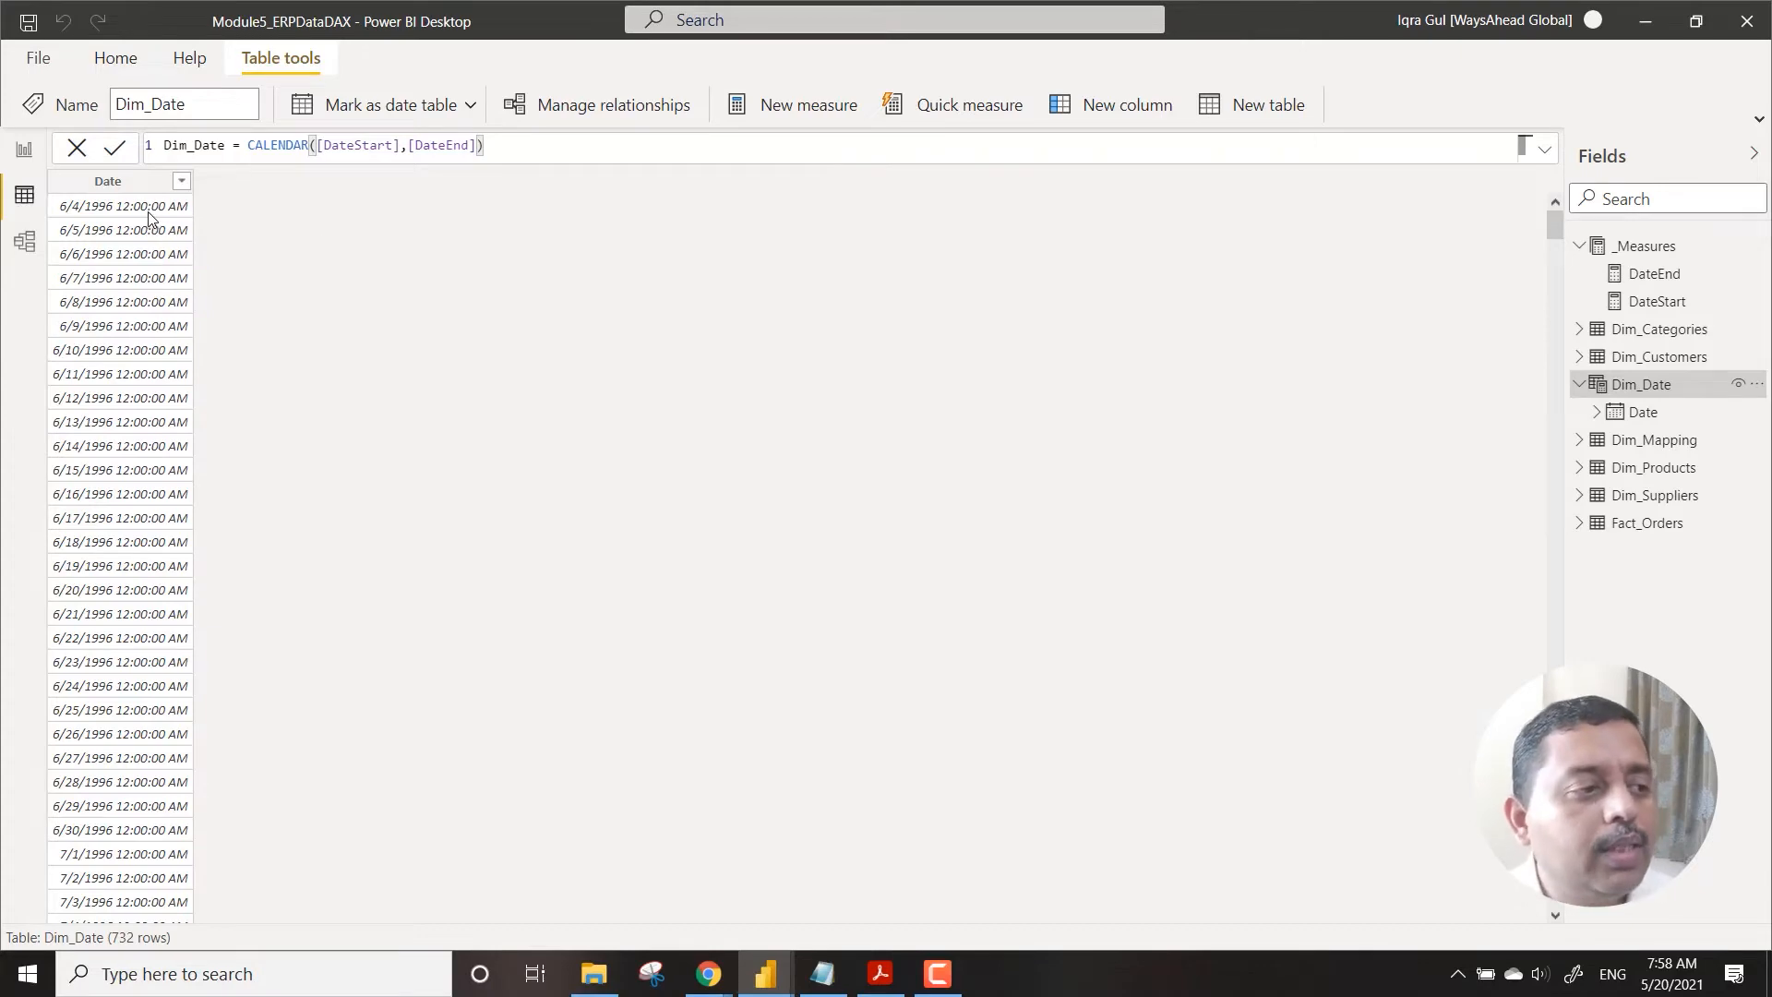
click(1669, 523)
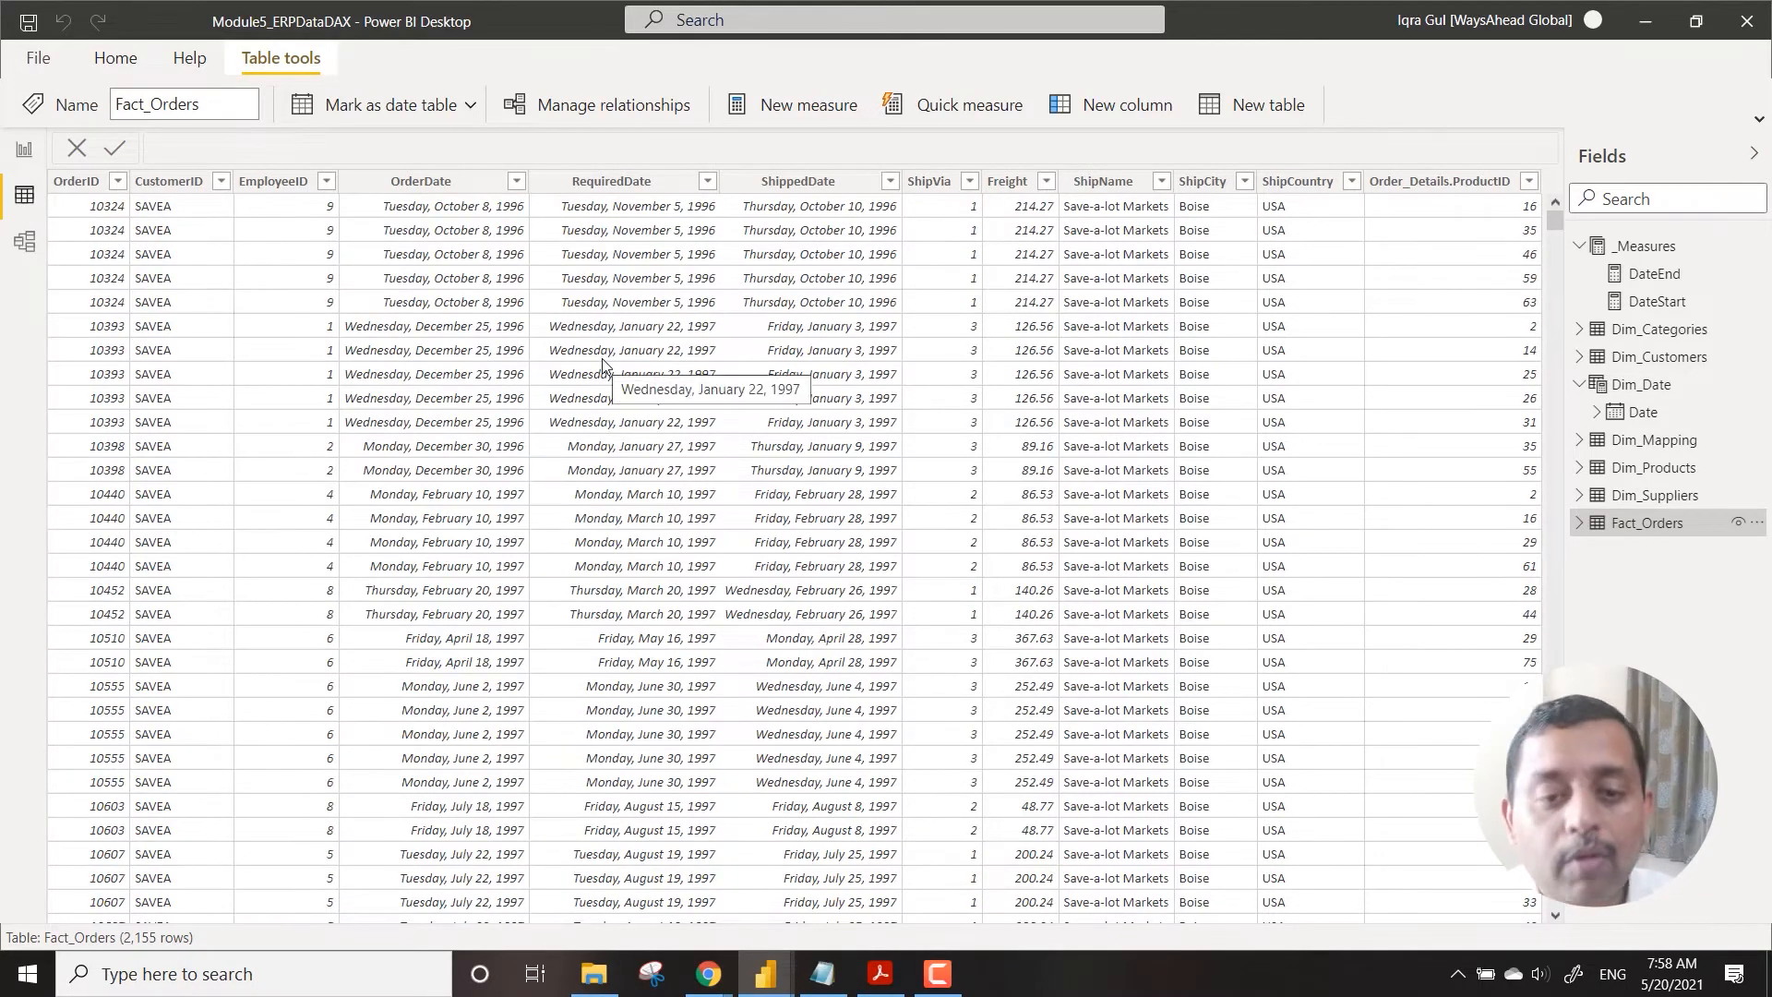
click(1641, 384)
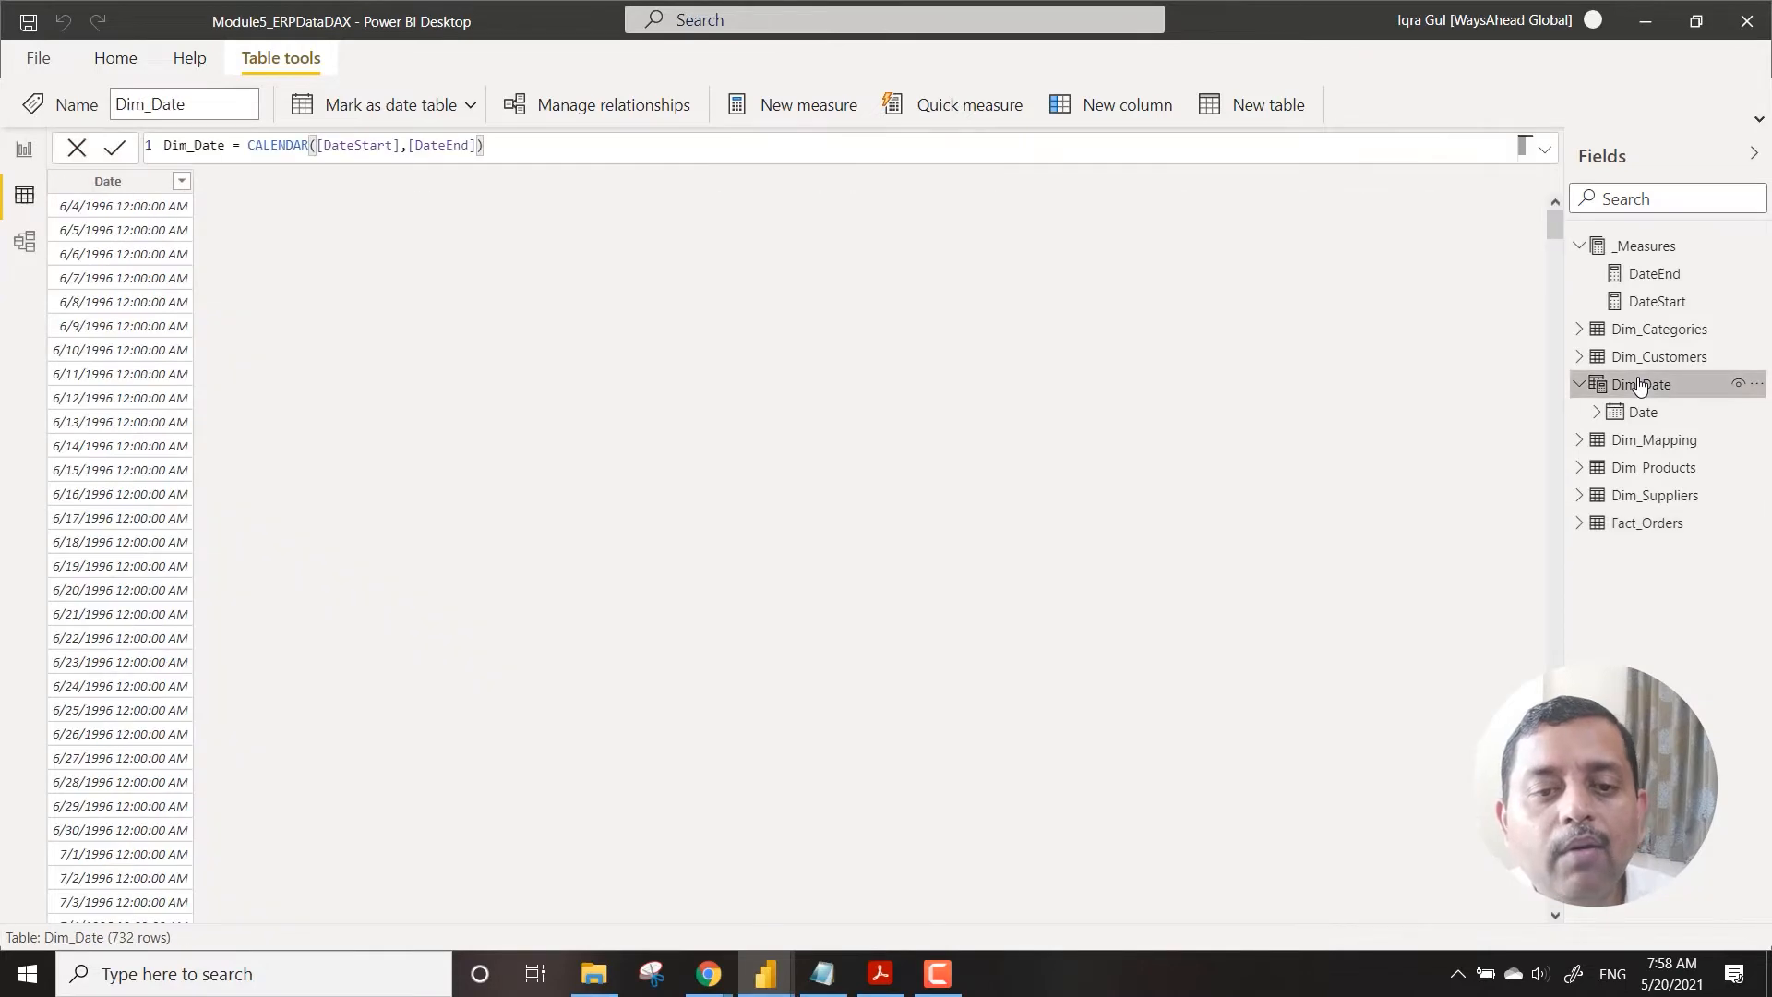
click(136, 181)
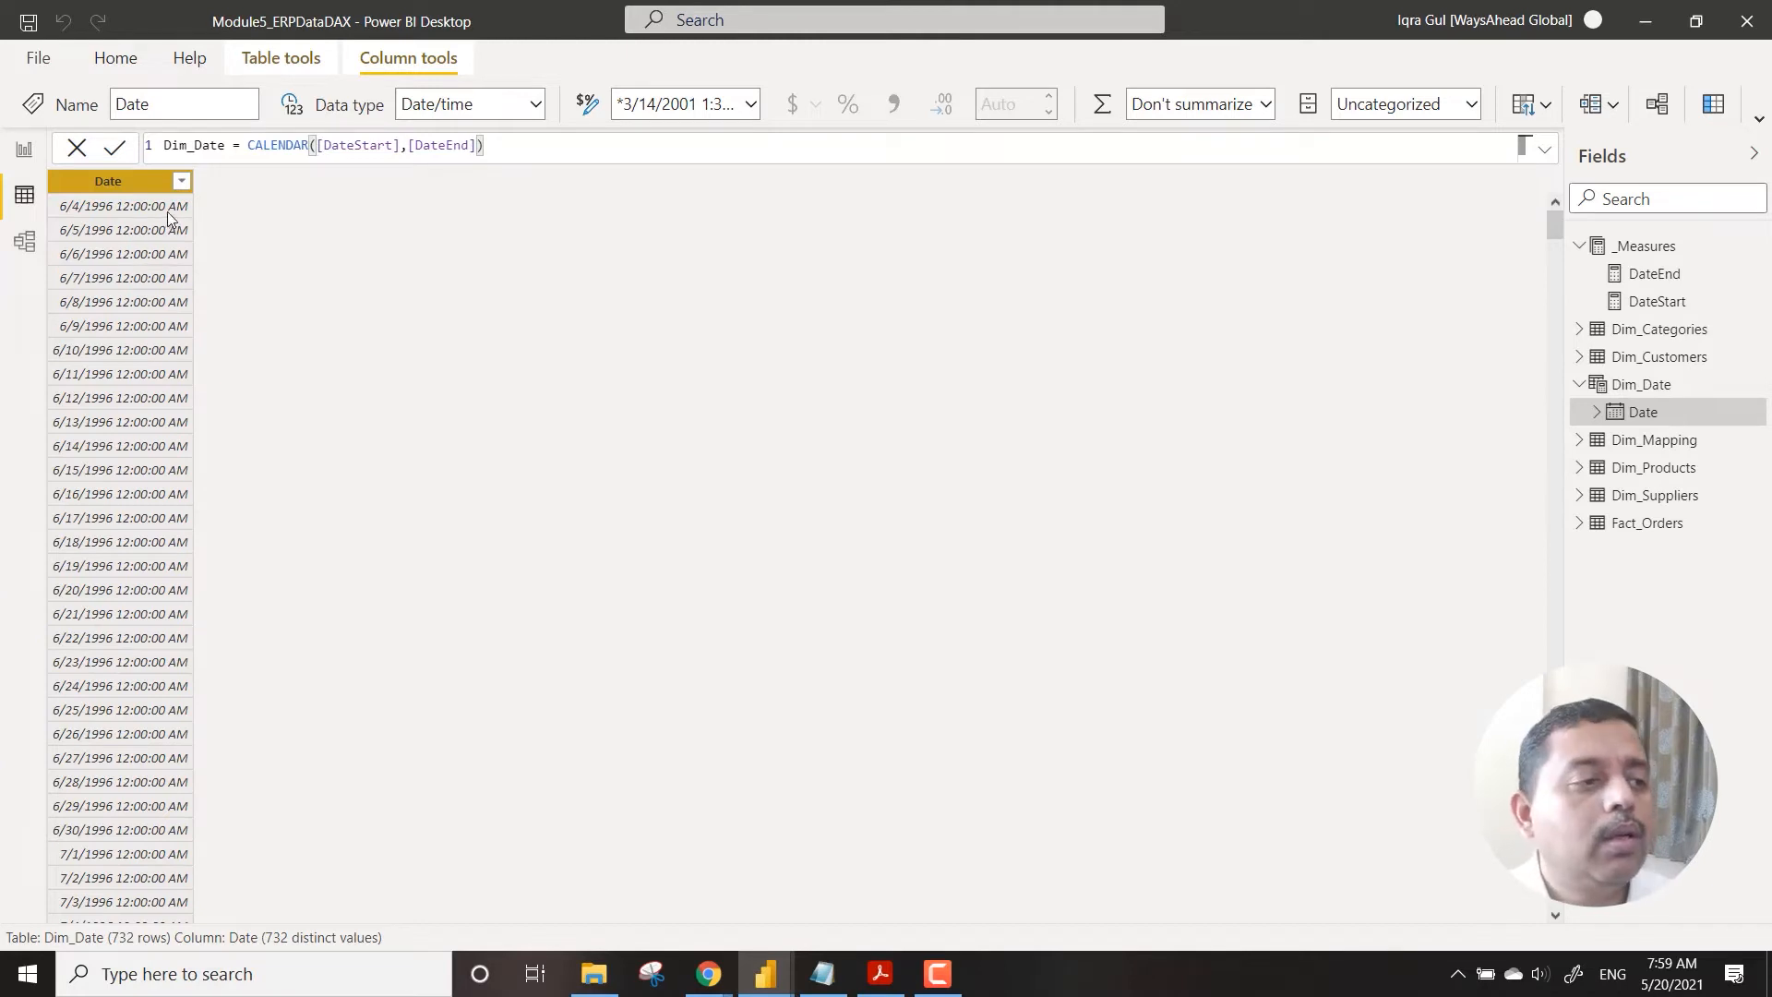
click(534, 103)
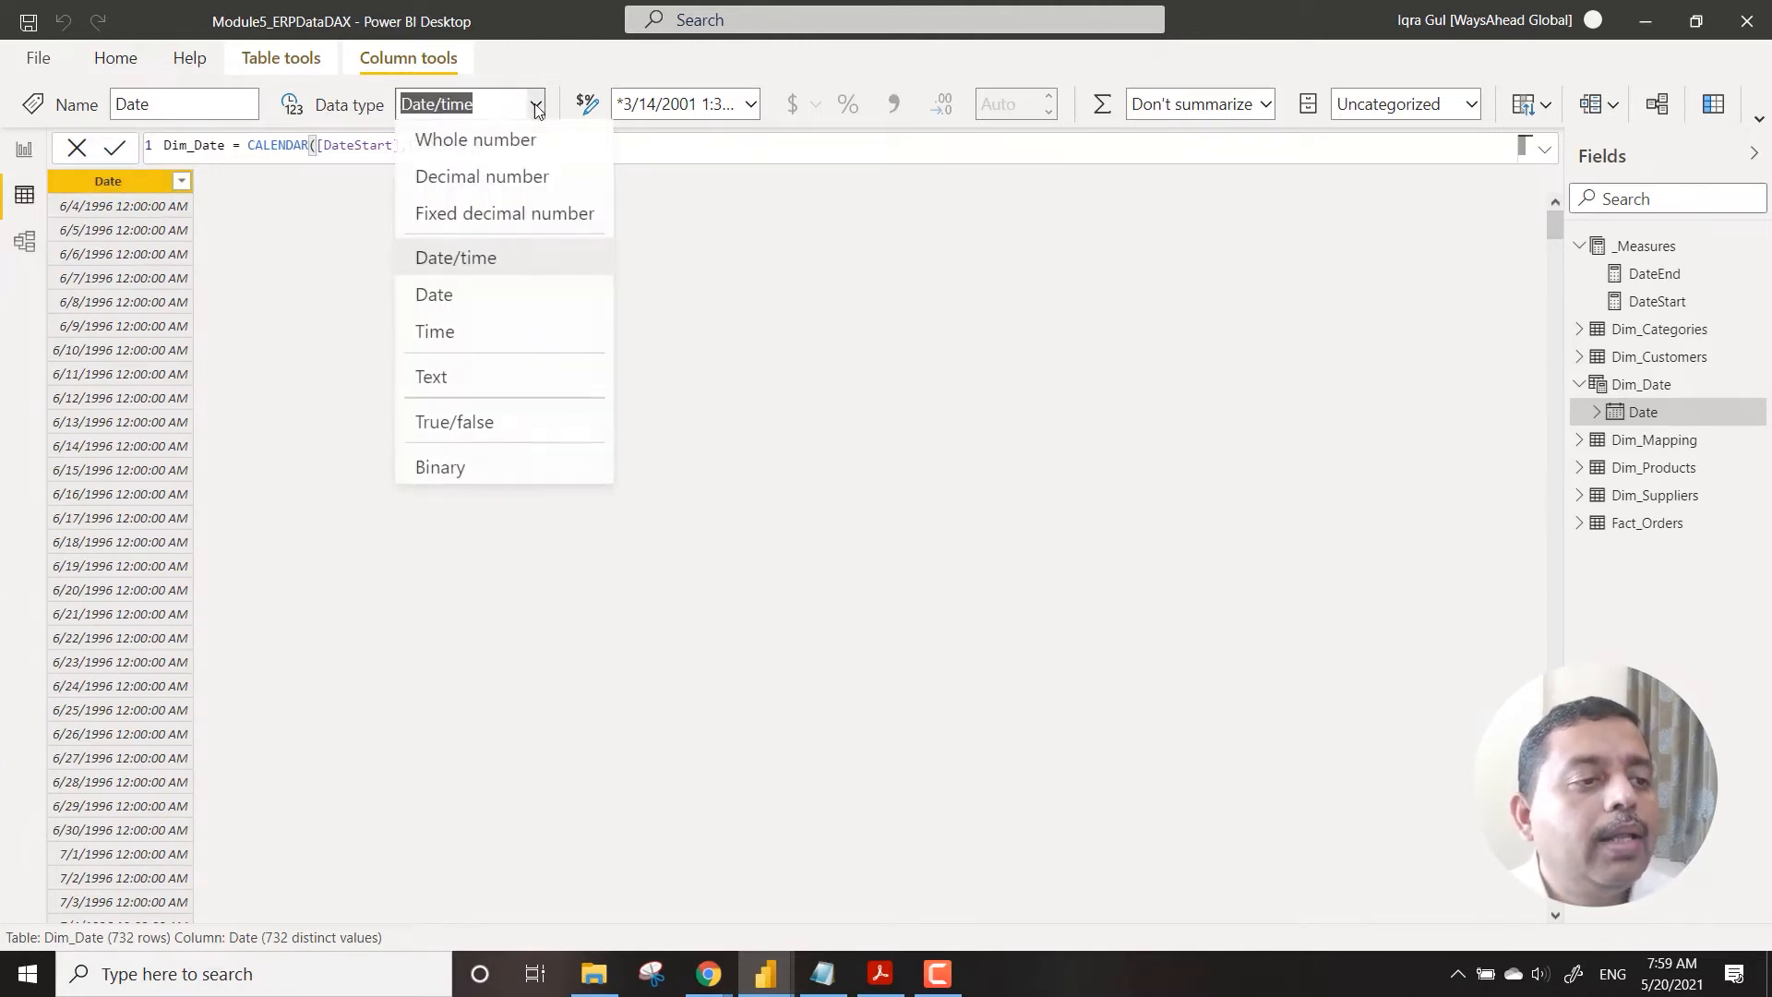
click(469, 298)
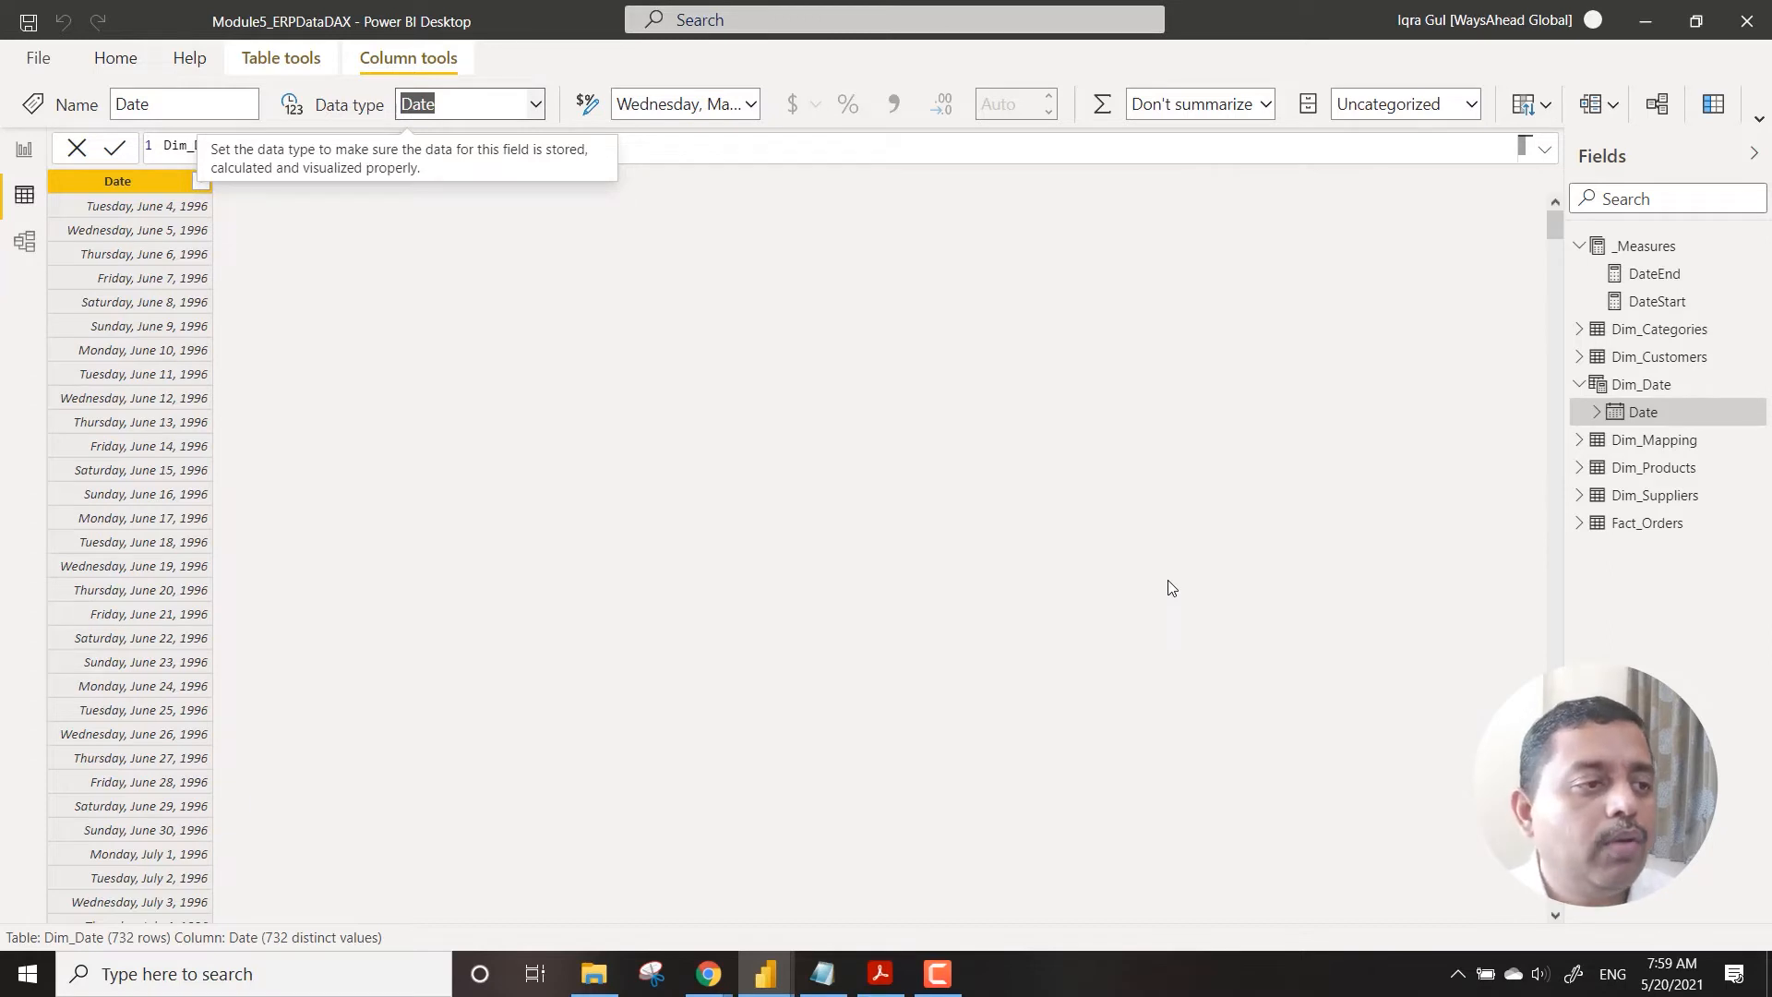
Step: Add a calculated column CalDay to Dim_Date with the formula DAY(Dim_Date[Date])
click(314, 66)
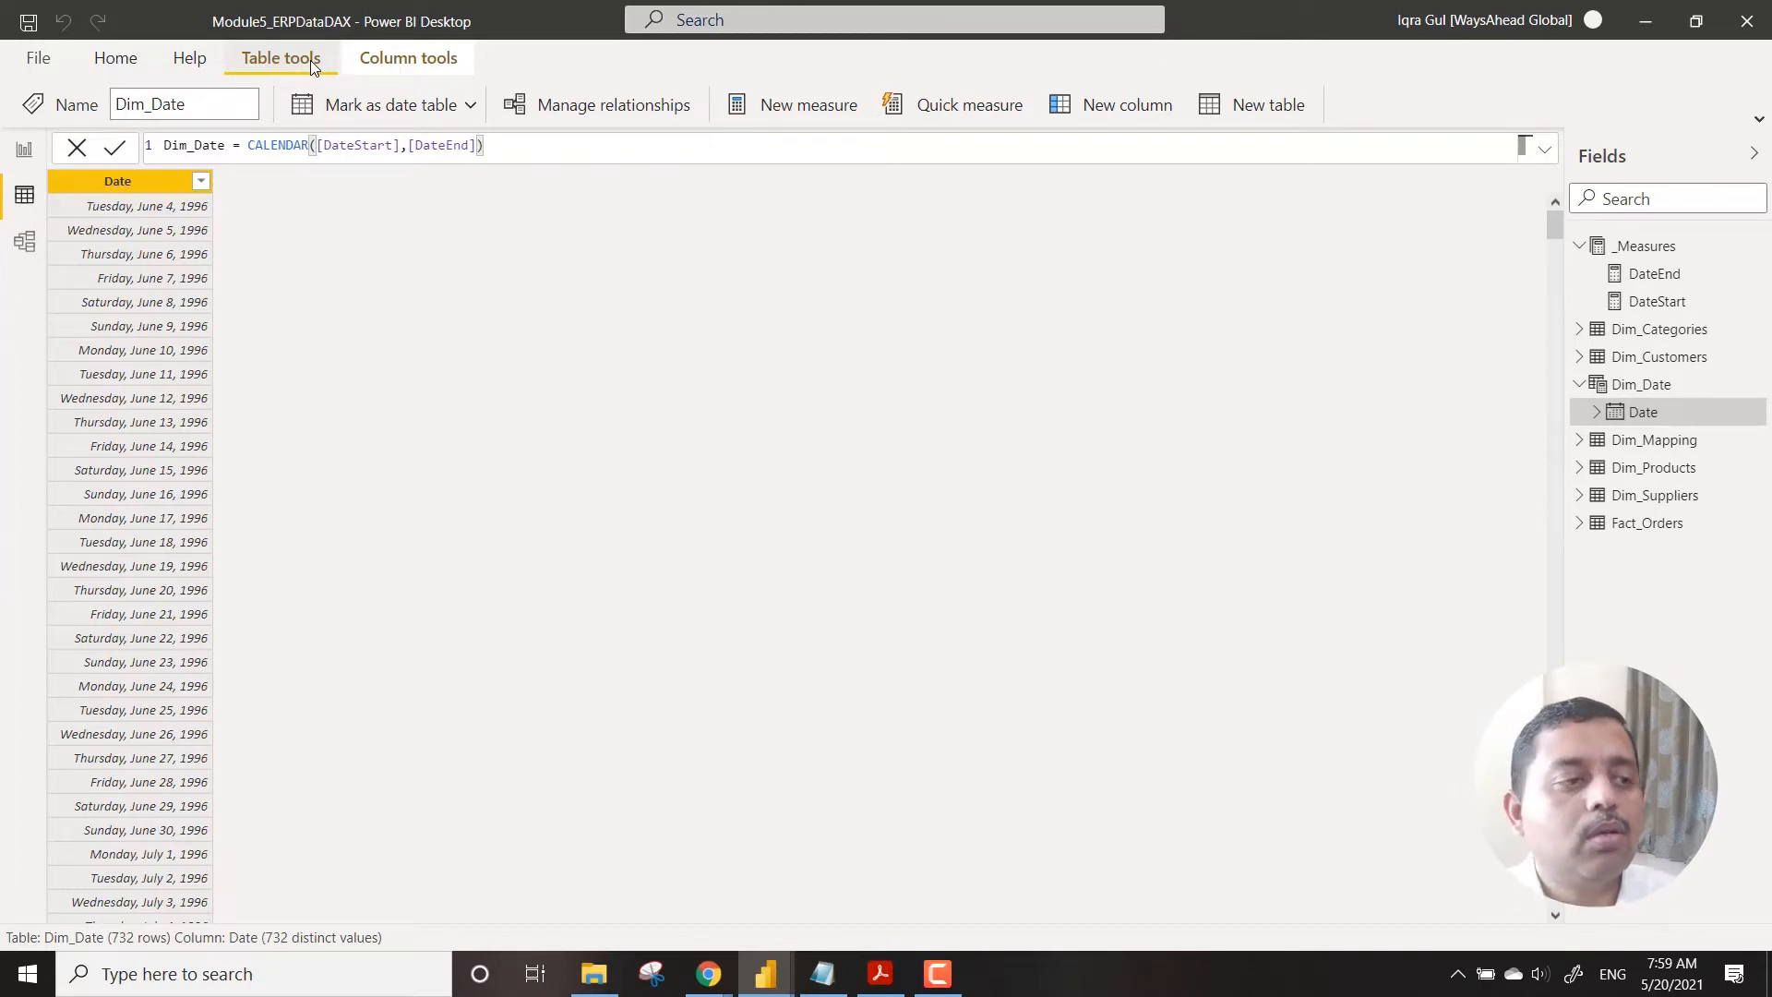
click(1124, 108)
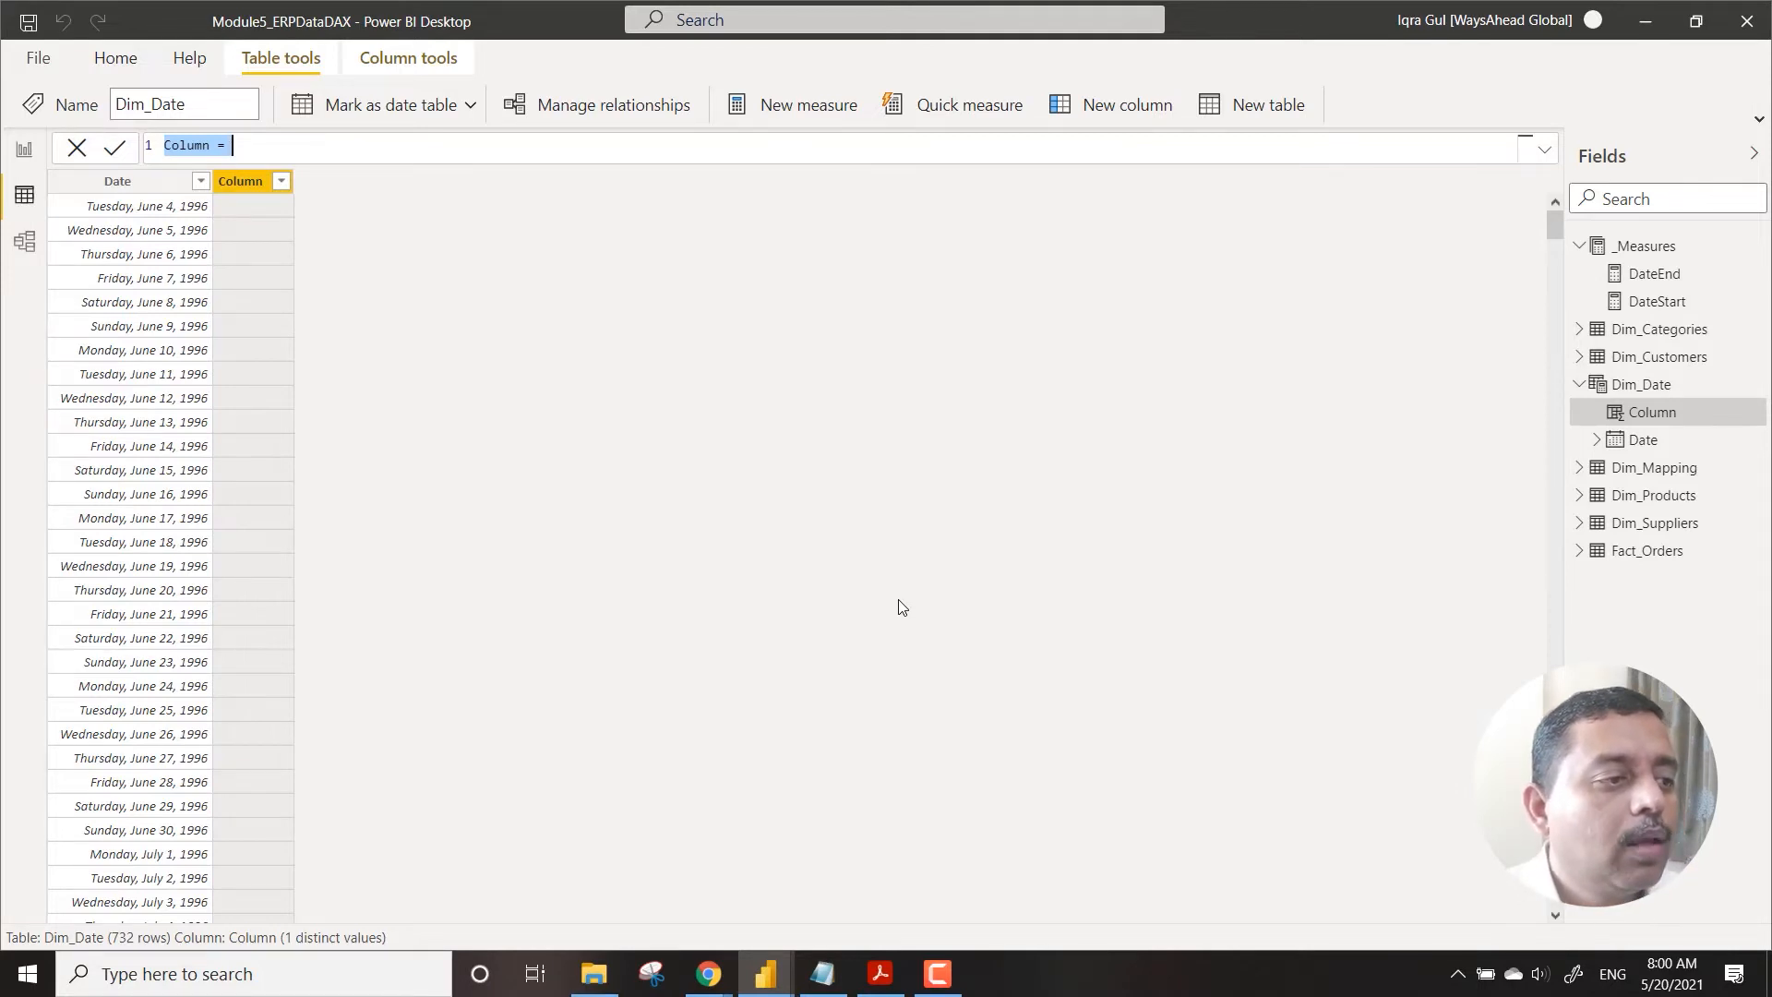
text(Day)
key(Left)
key(Left)
key(Left)
text(CalDay = )
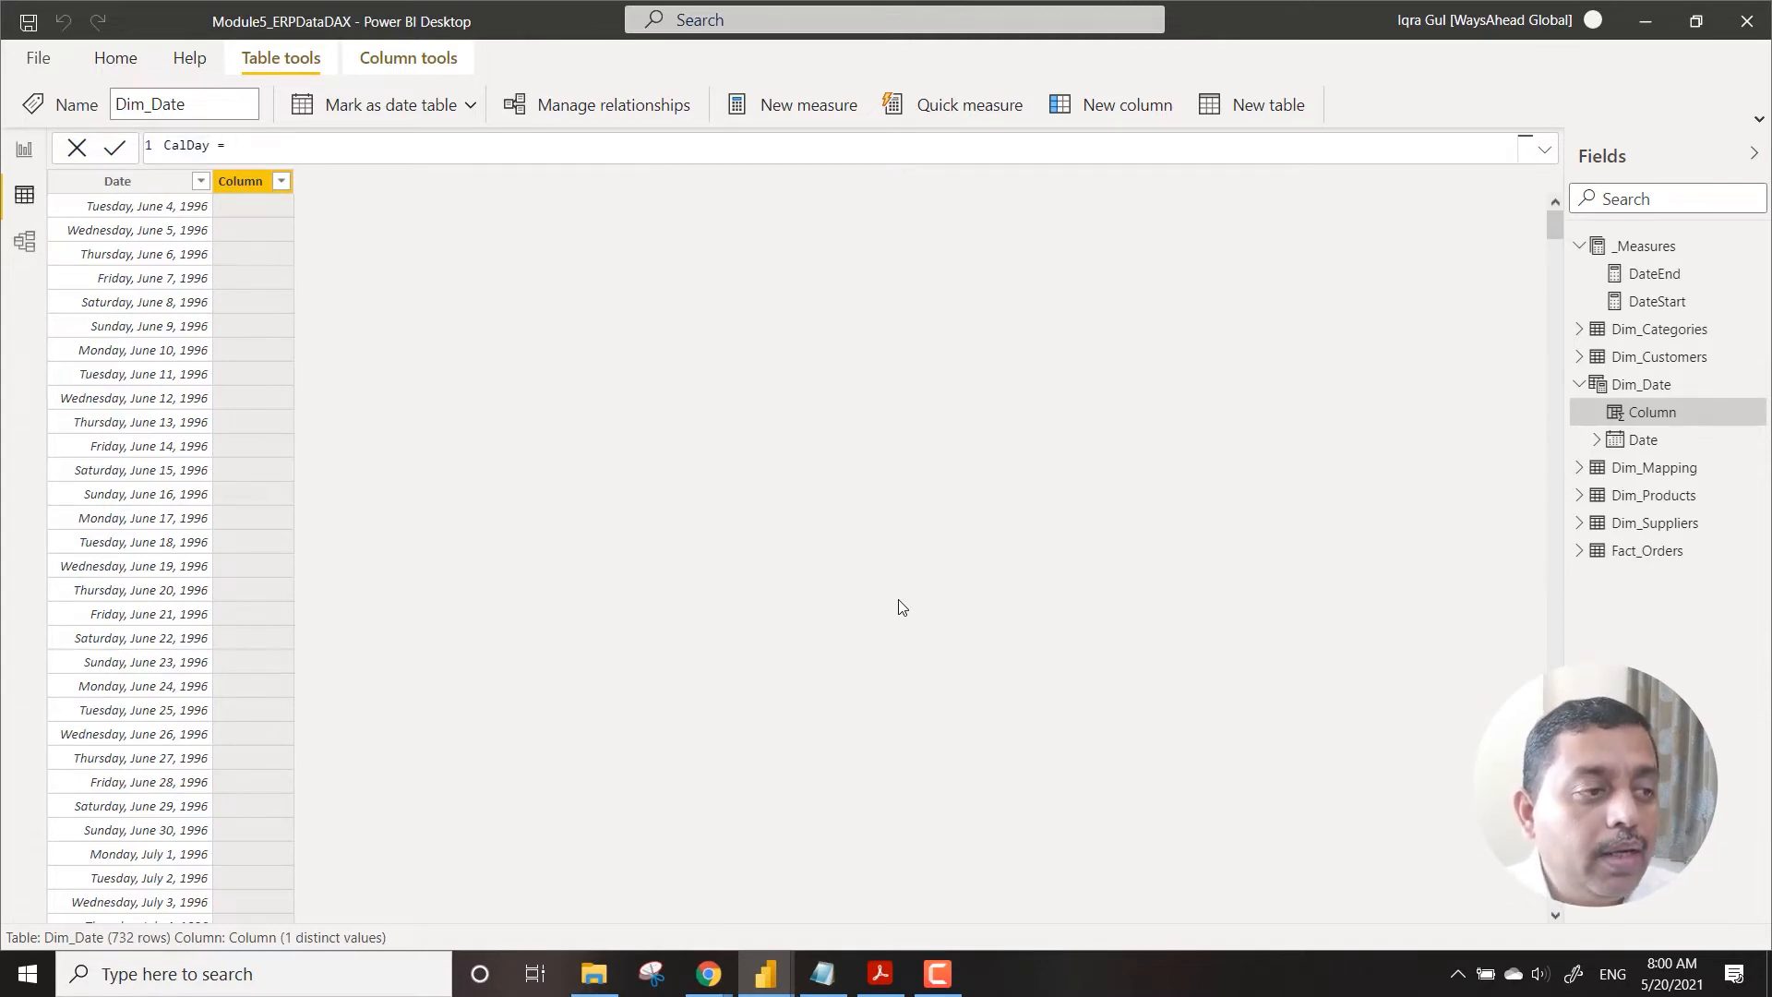
text(day)
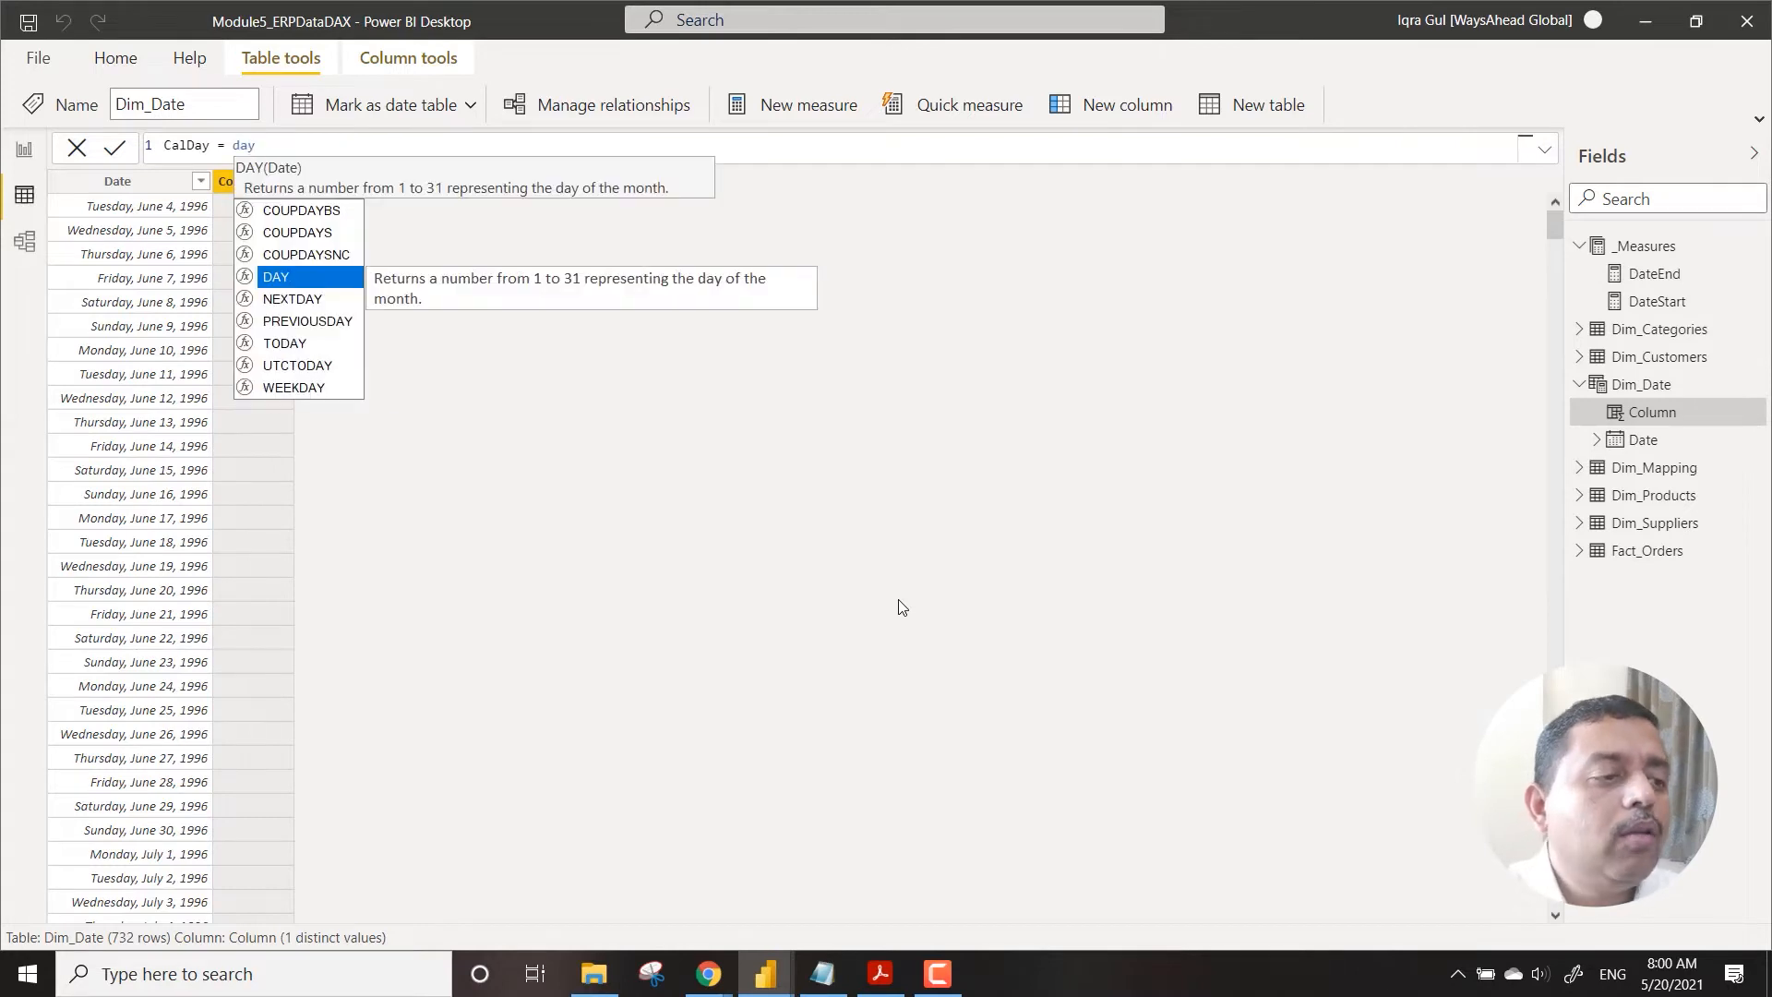
key(Tab)
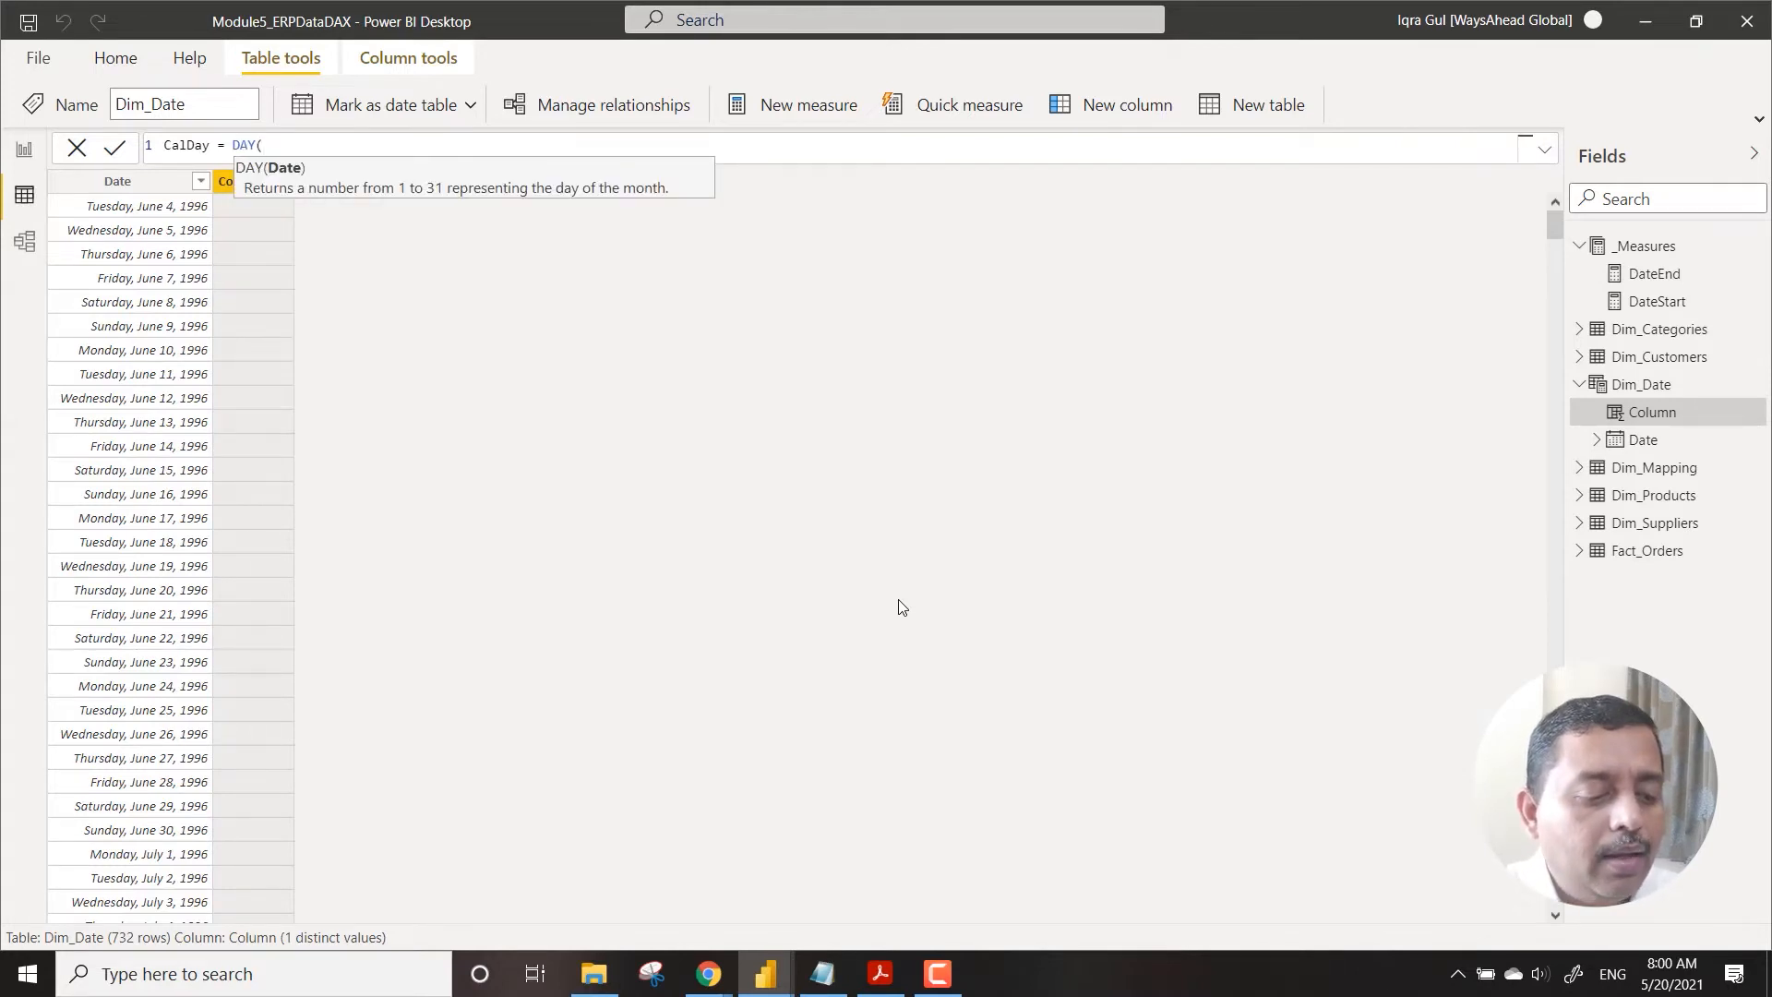
text(date)
key(Down)
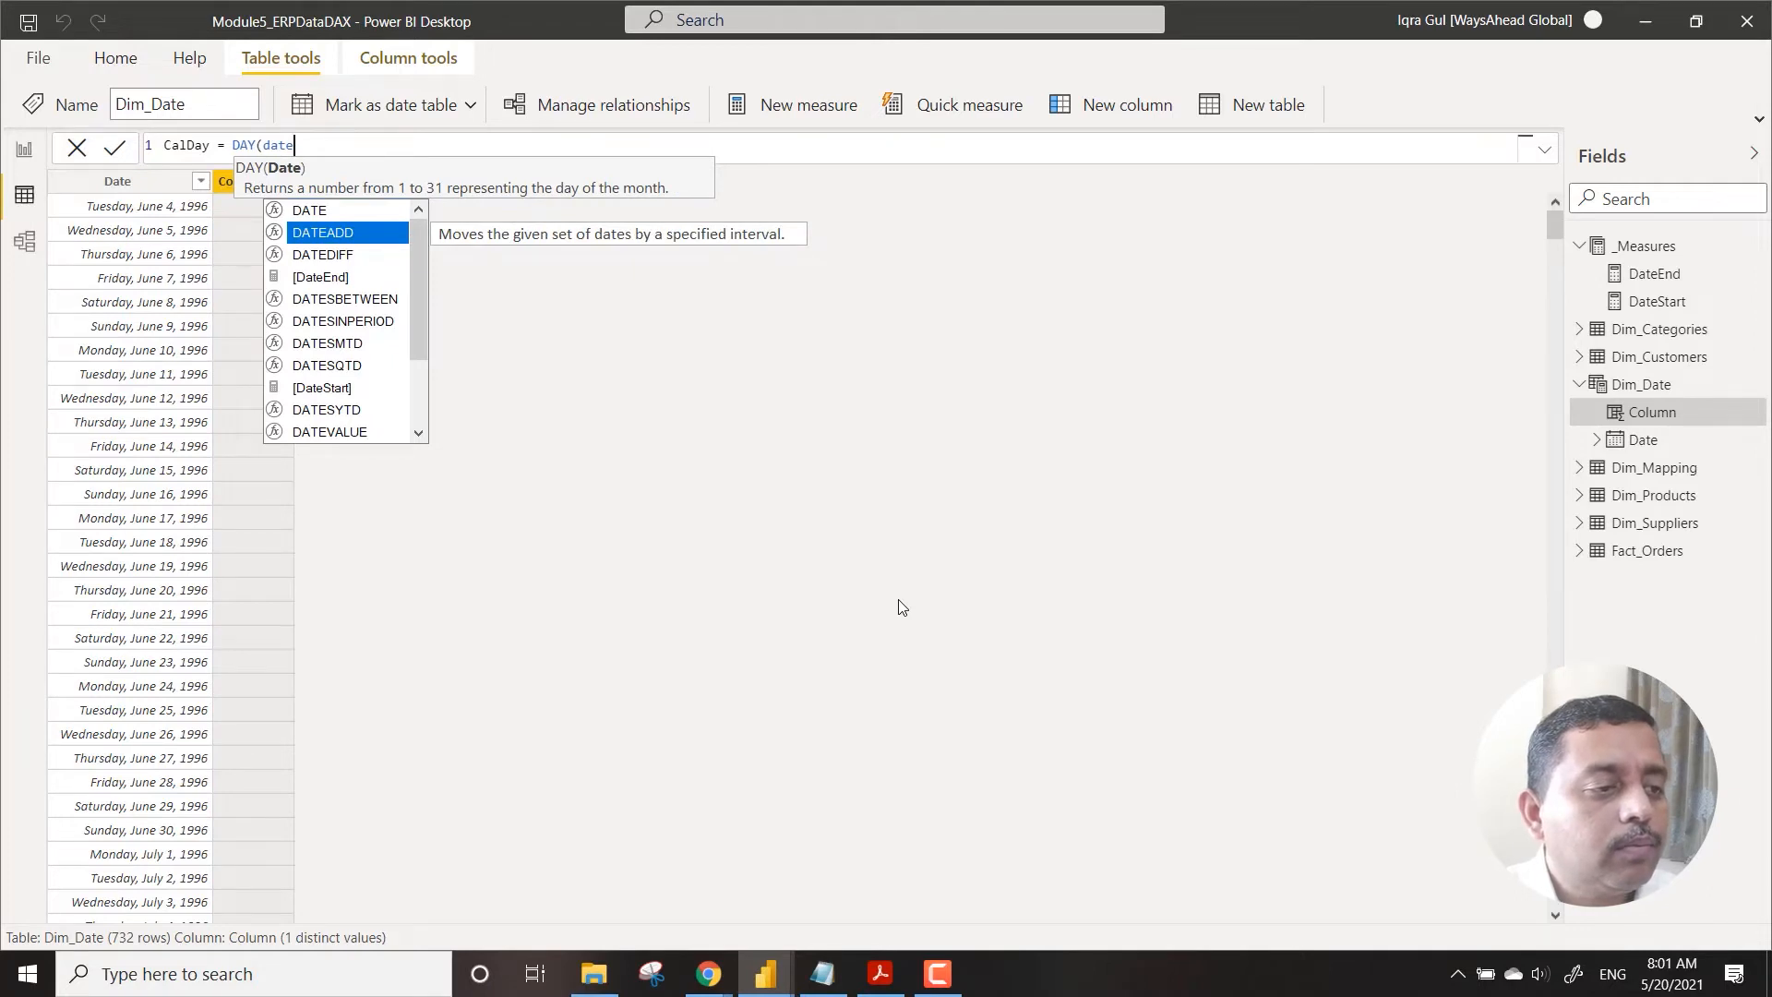
key(Down)
key(Down)
key(Down)
key(Down)
key(Down)
key(Down)
key(Down)
key(Down)
key(Down)
key(Down)
key(Down)
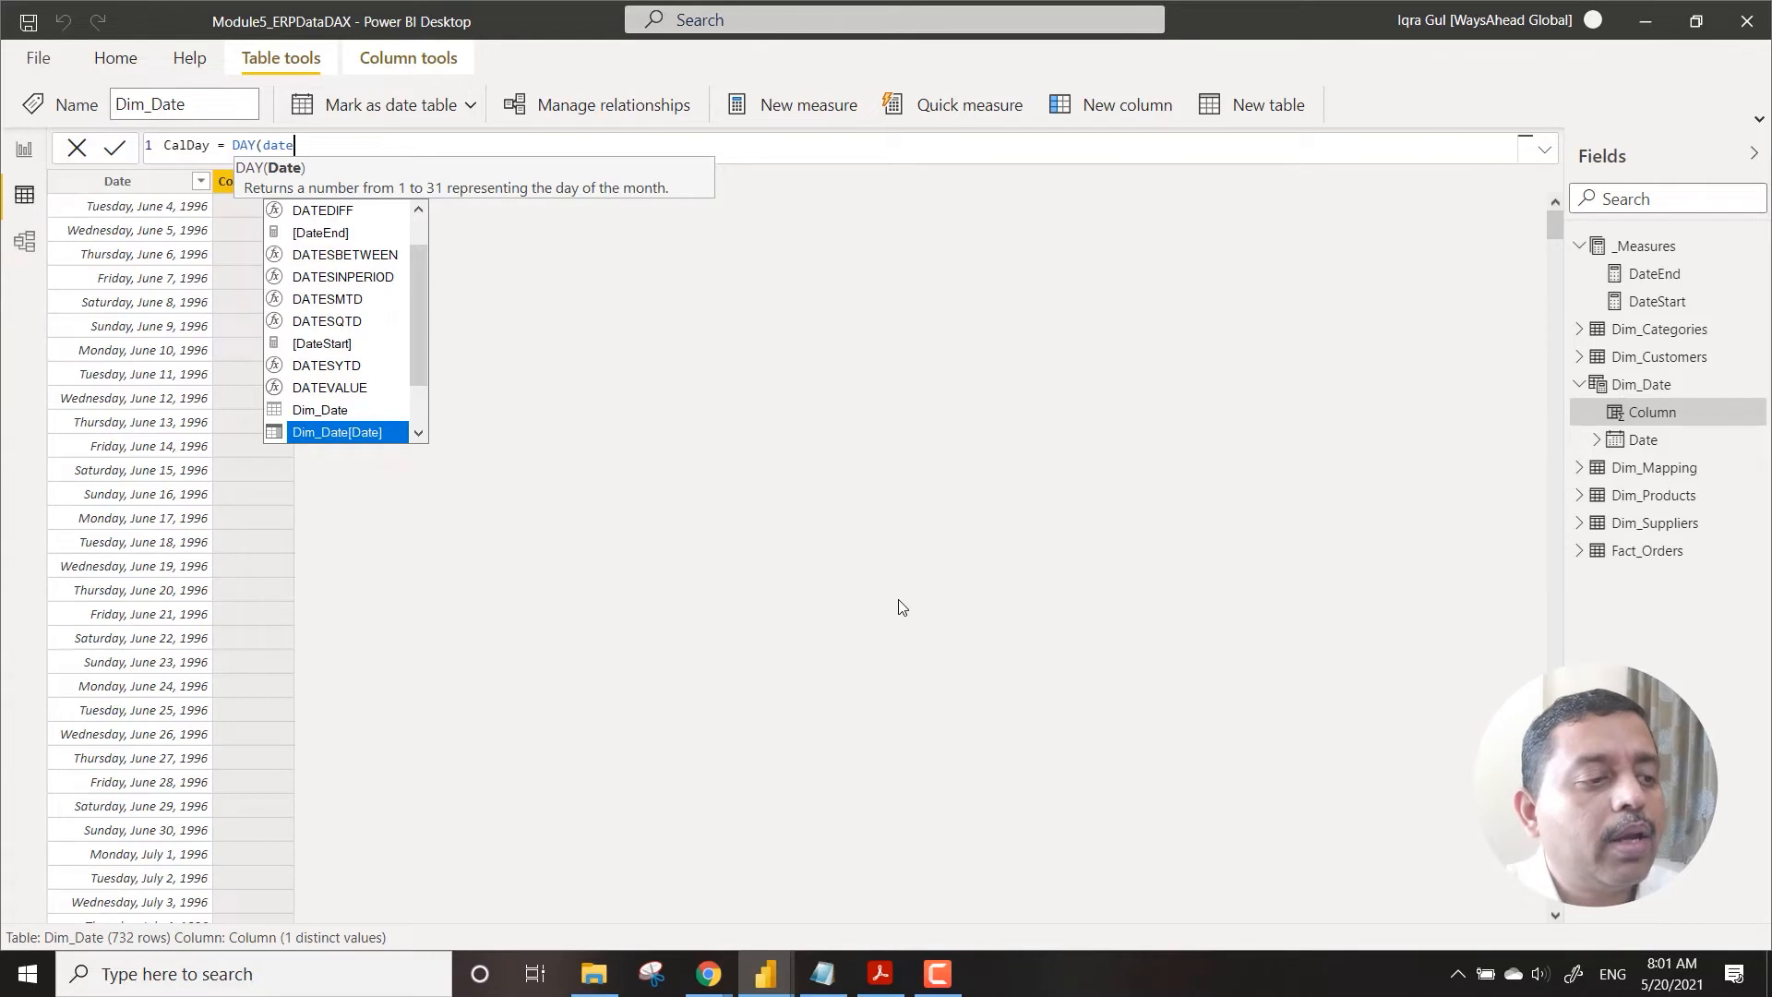
key(Tab)
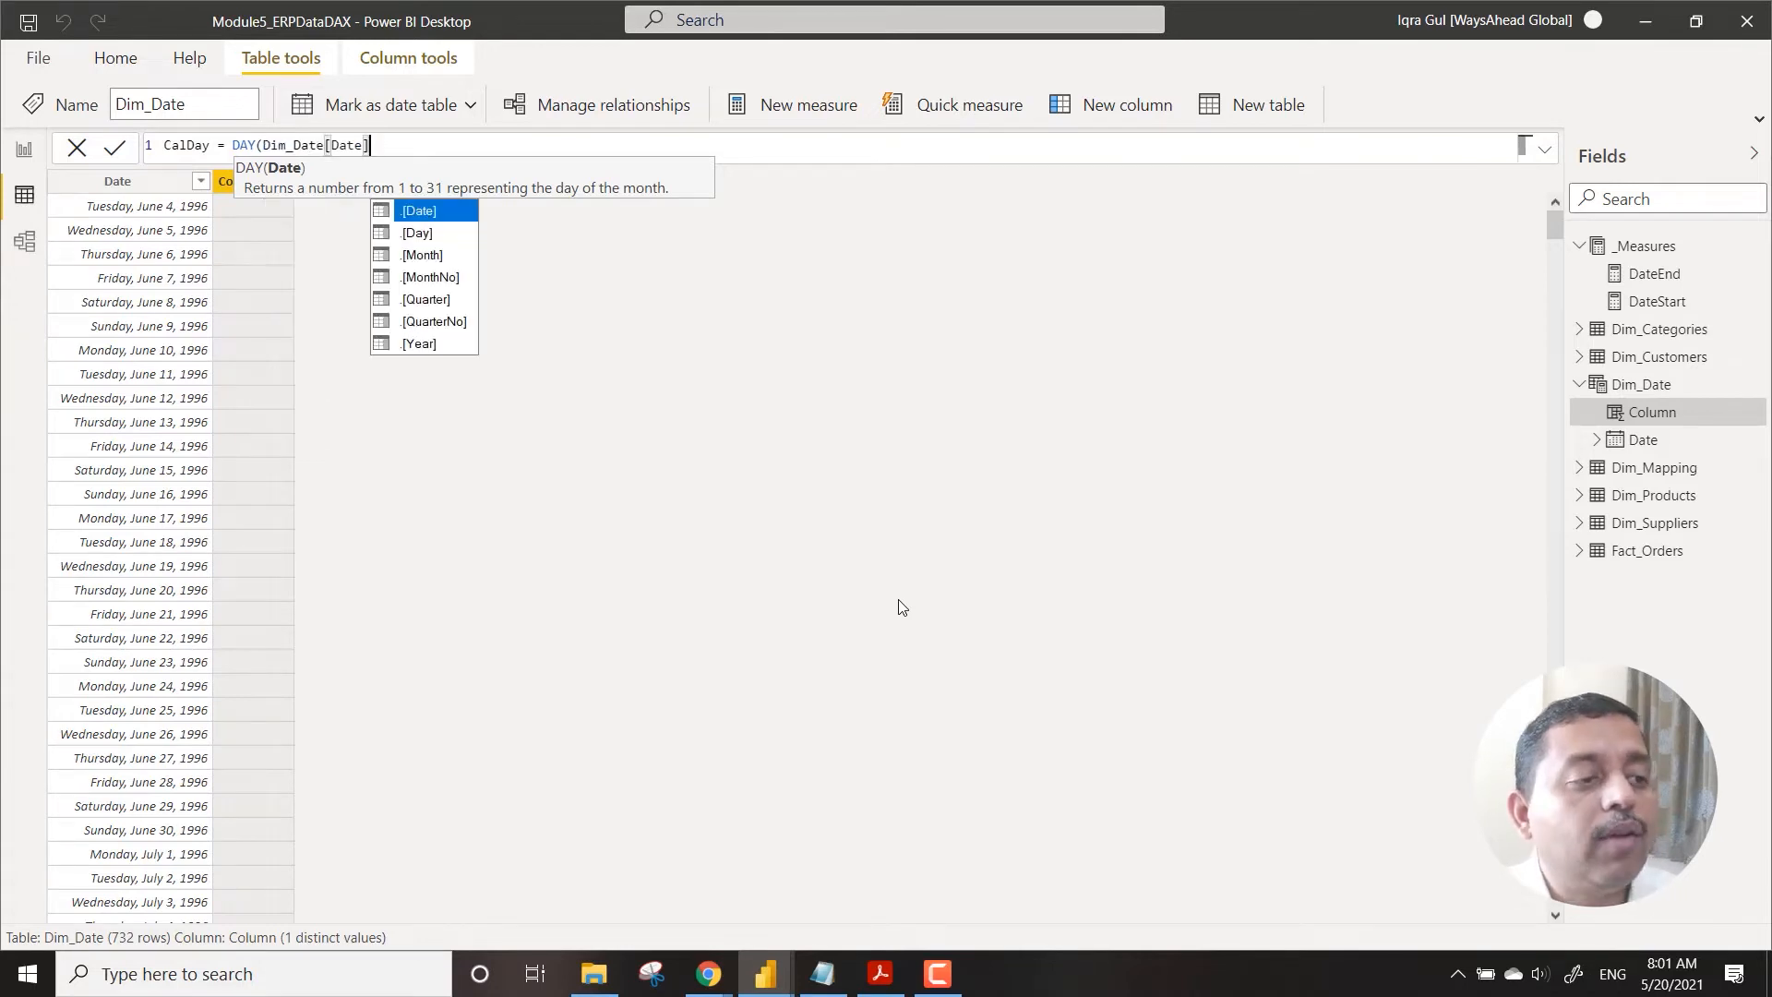
text())
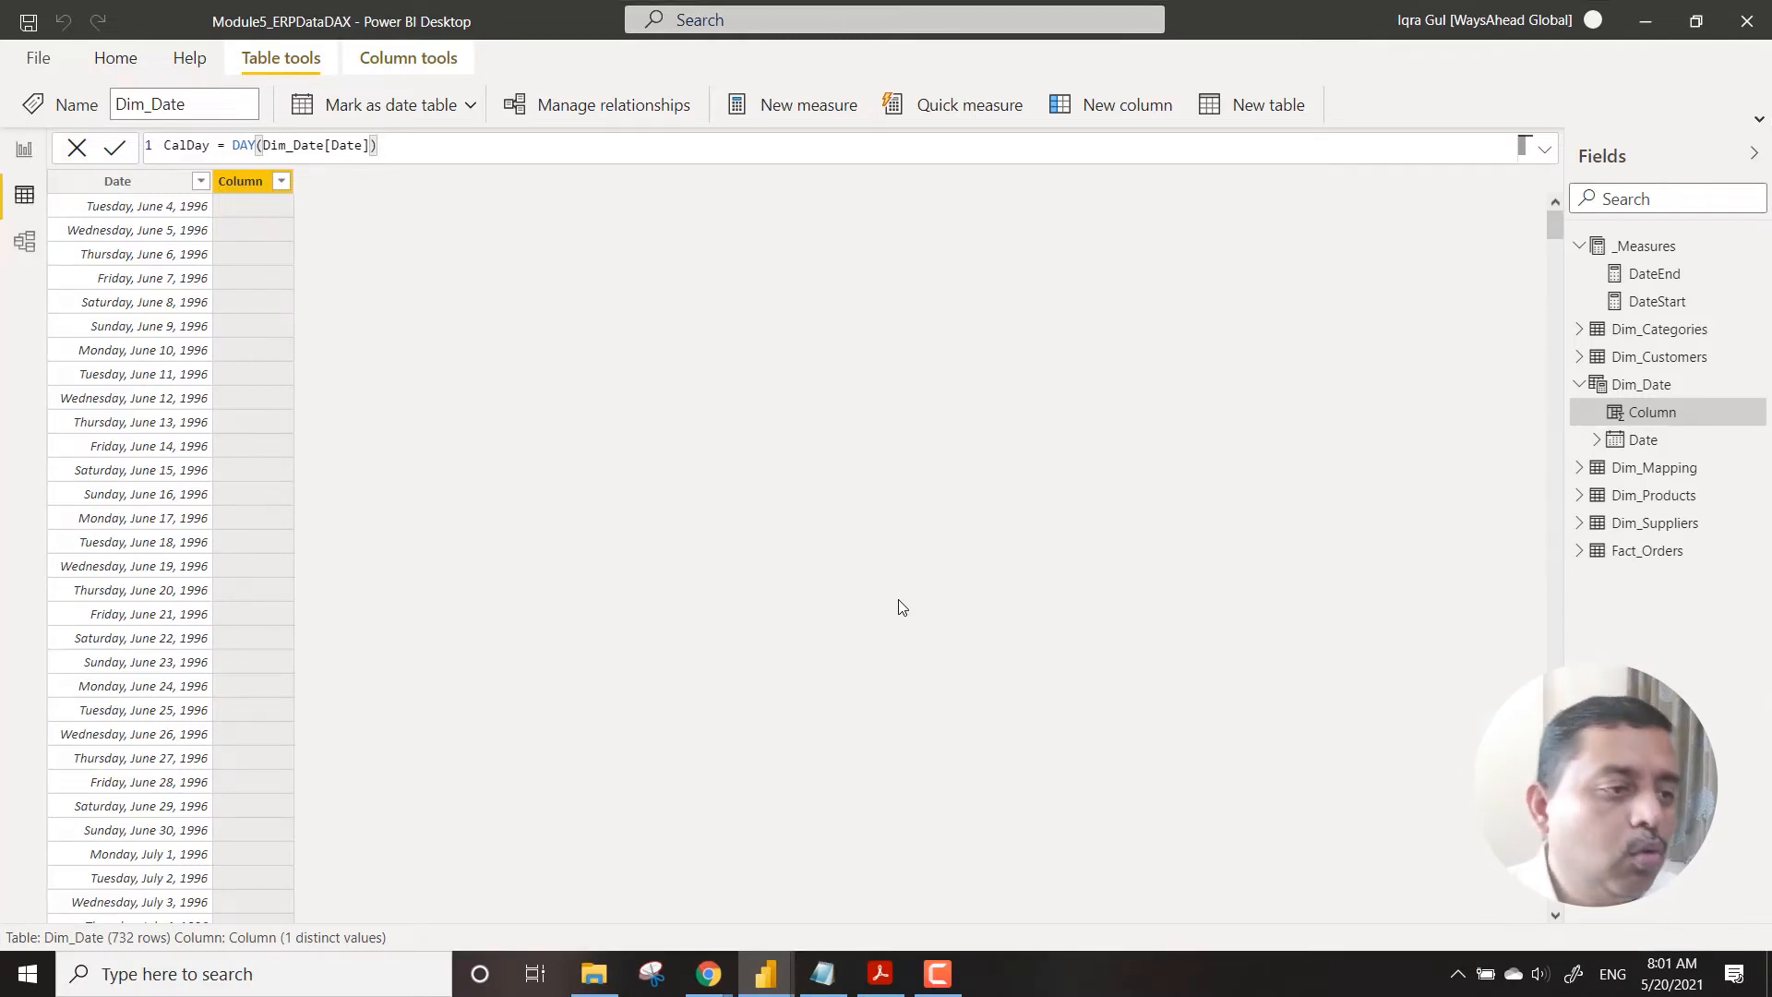
key(Return)
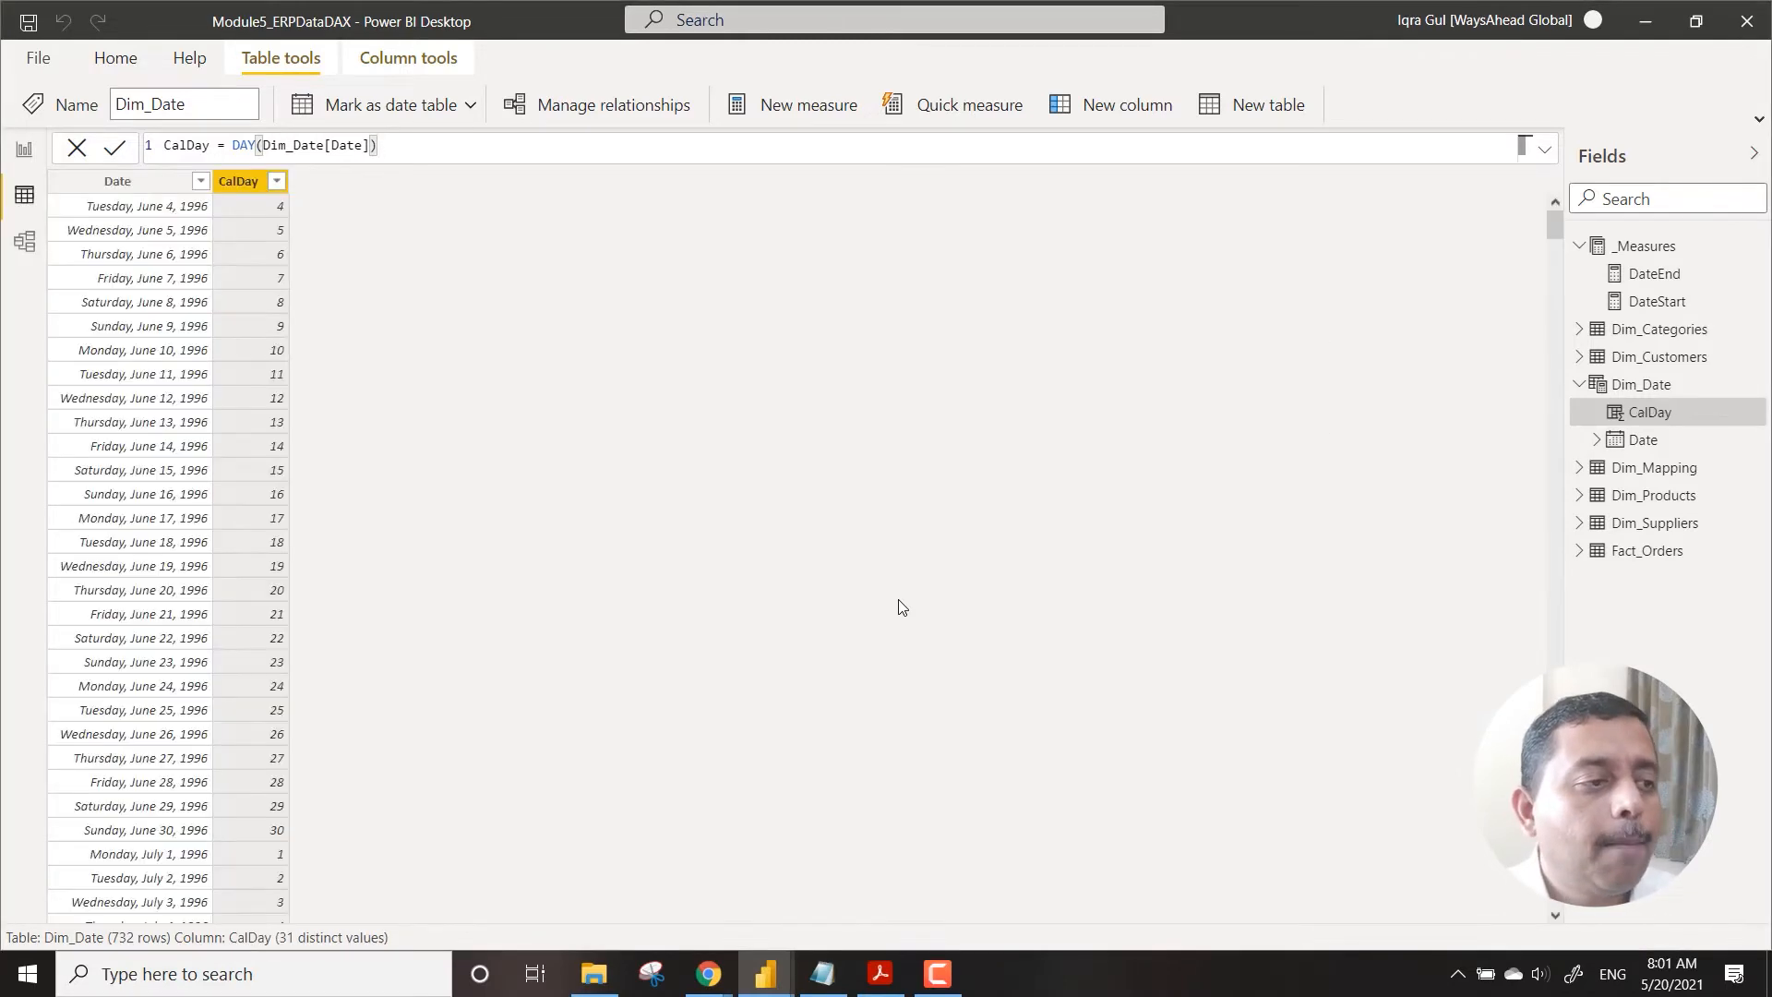
Step: Rename the Date column of the Dim_Date table to CalDate
click(141, 191)
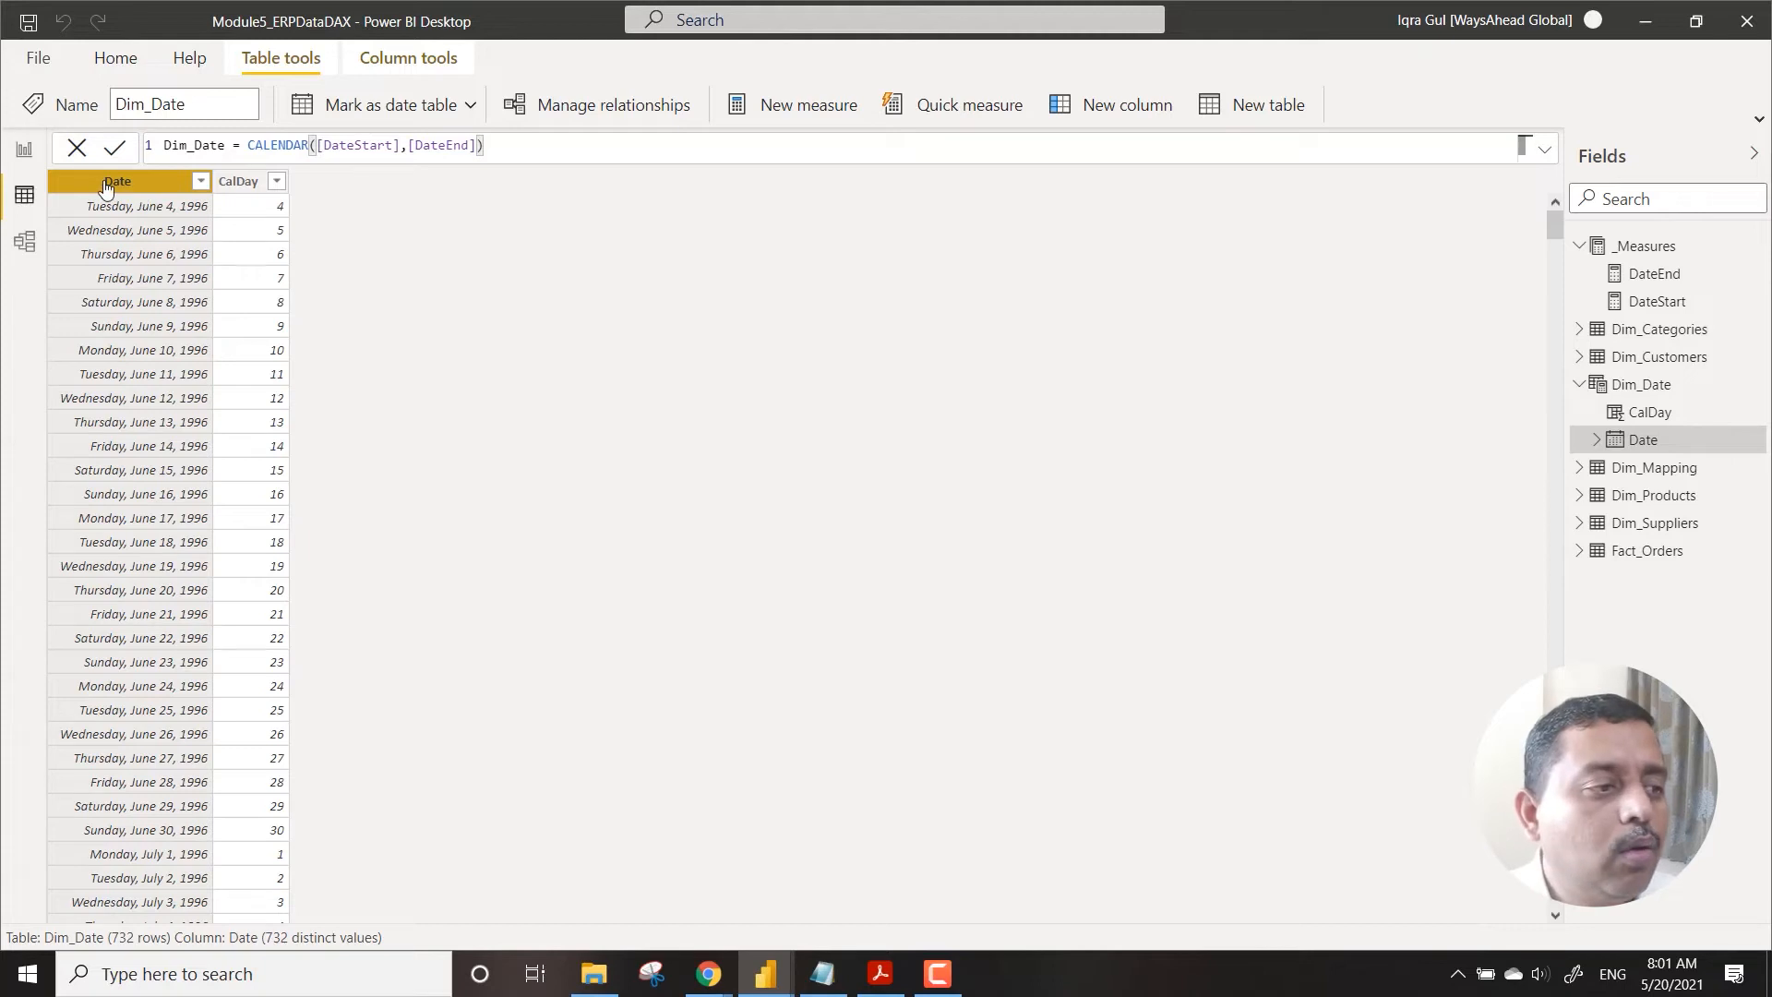
double_click(106, 183)
click(104, 180)
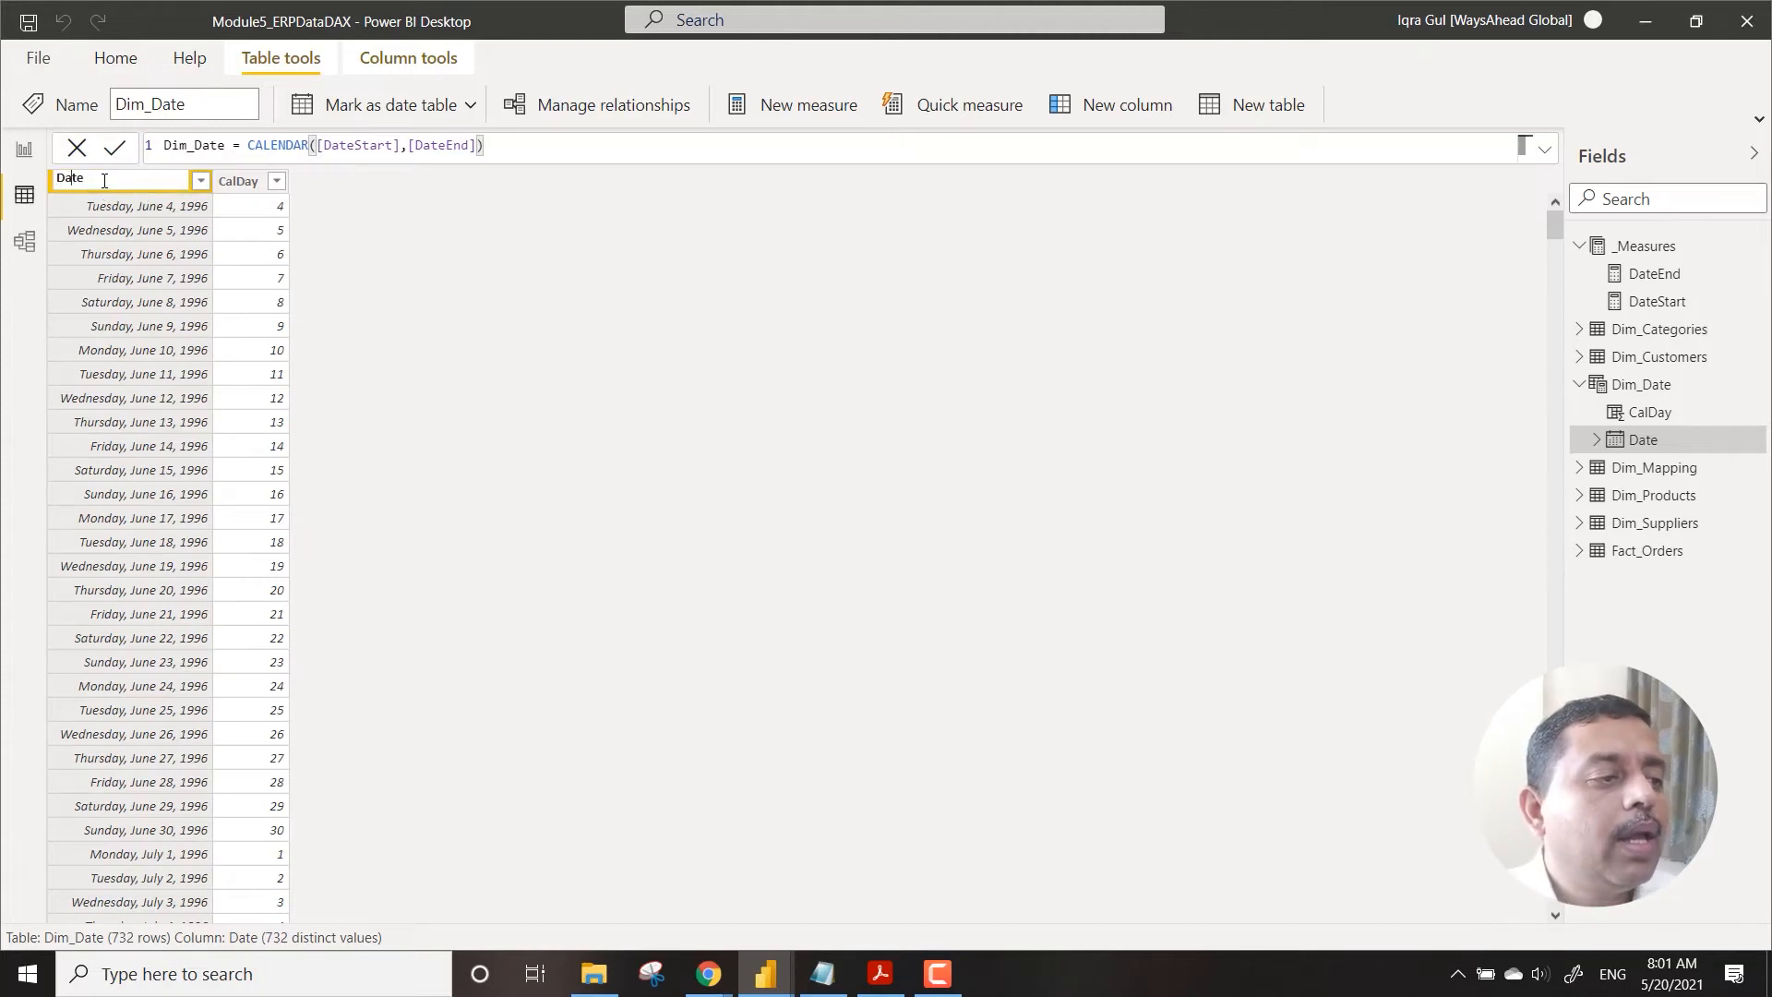
text(Cal)
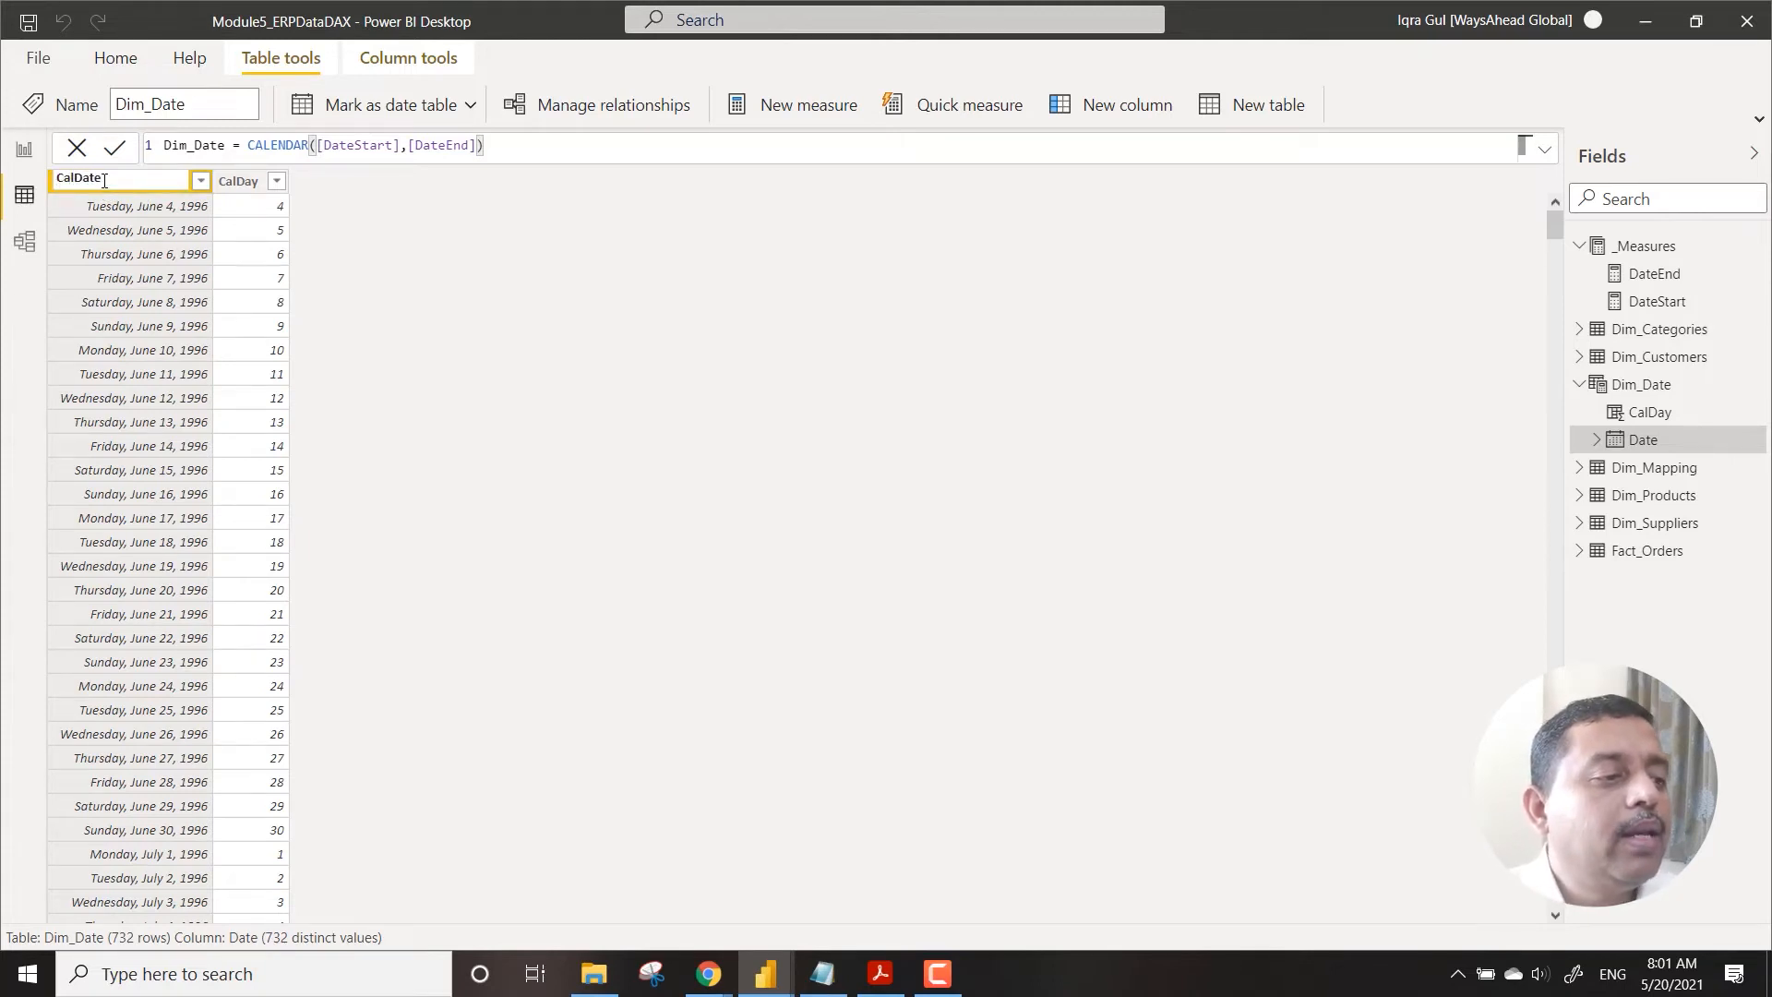
key(Return)
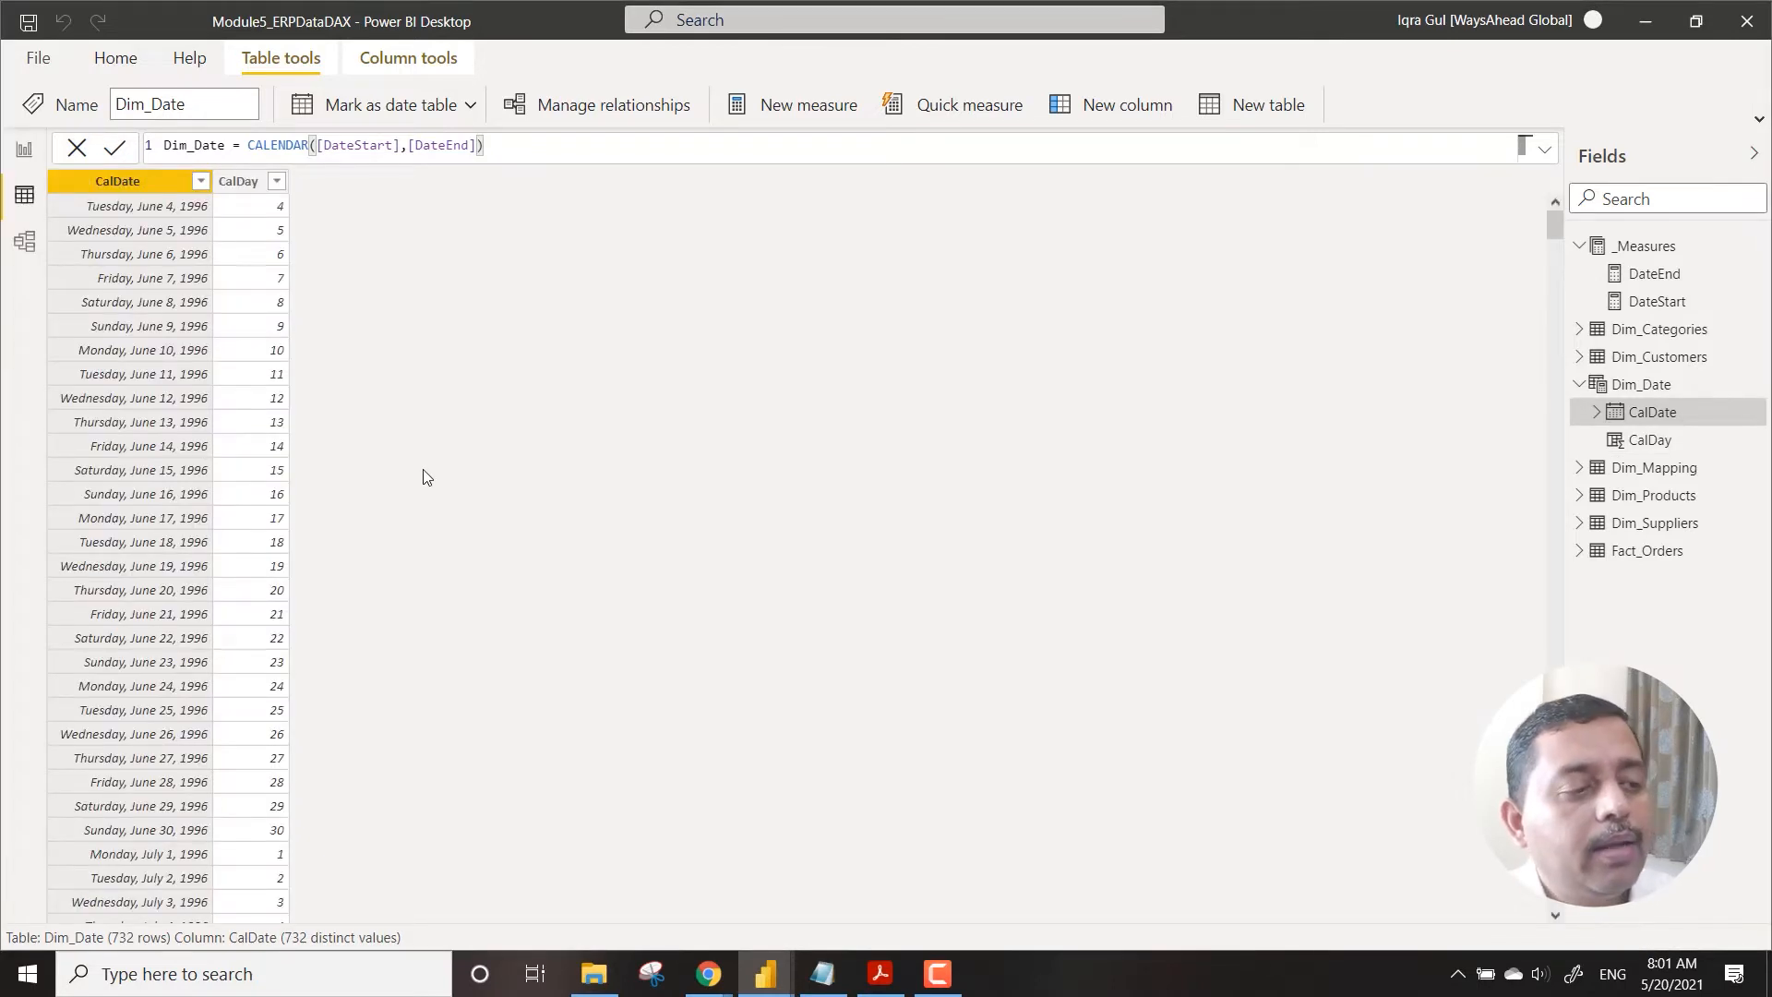
Step: Add a calculated column CalMonth to Dim_Date with the formula MONTH(Dim_Date[CalDate])
click(246, 185)
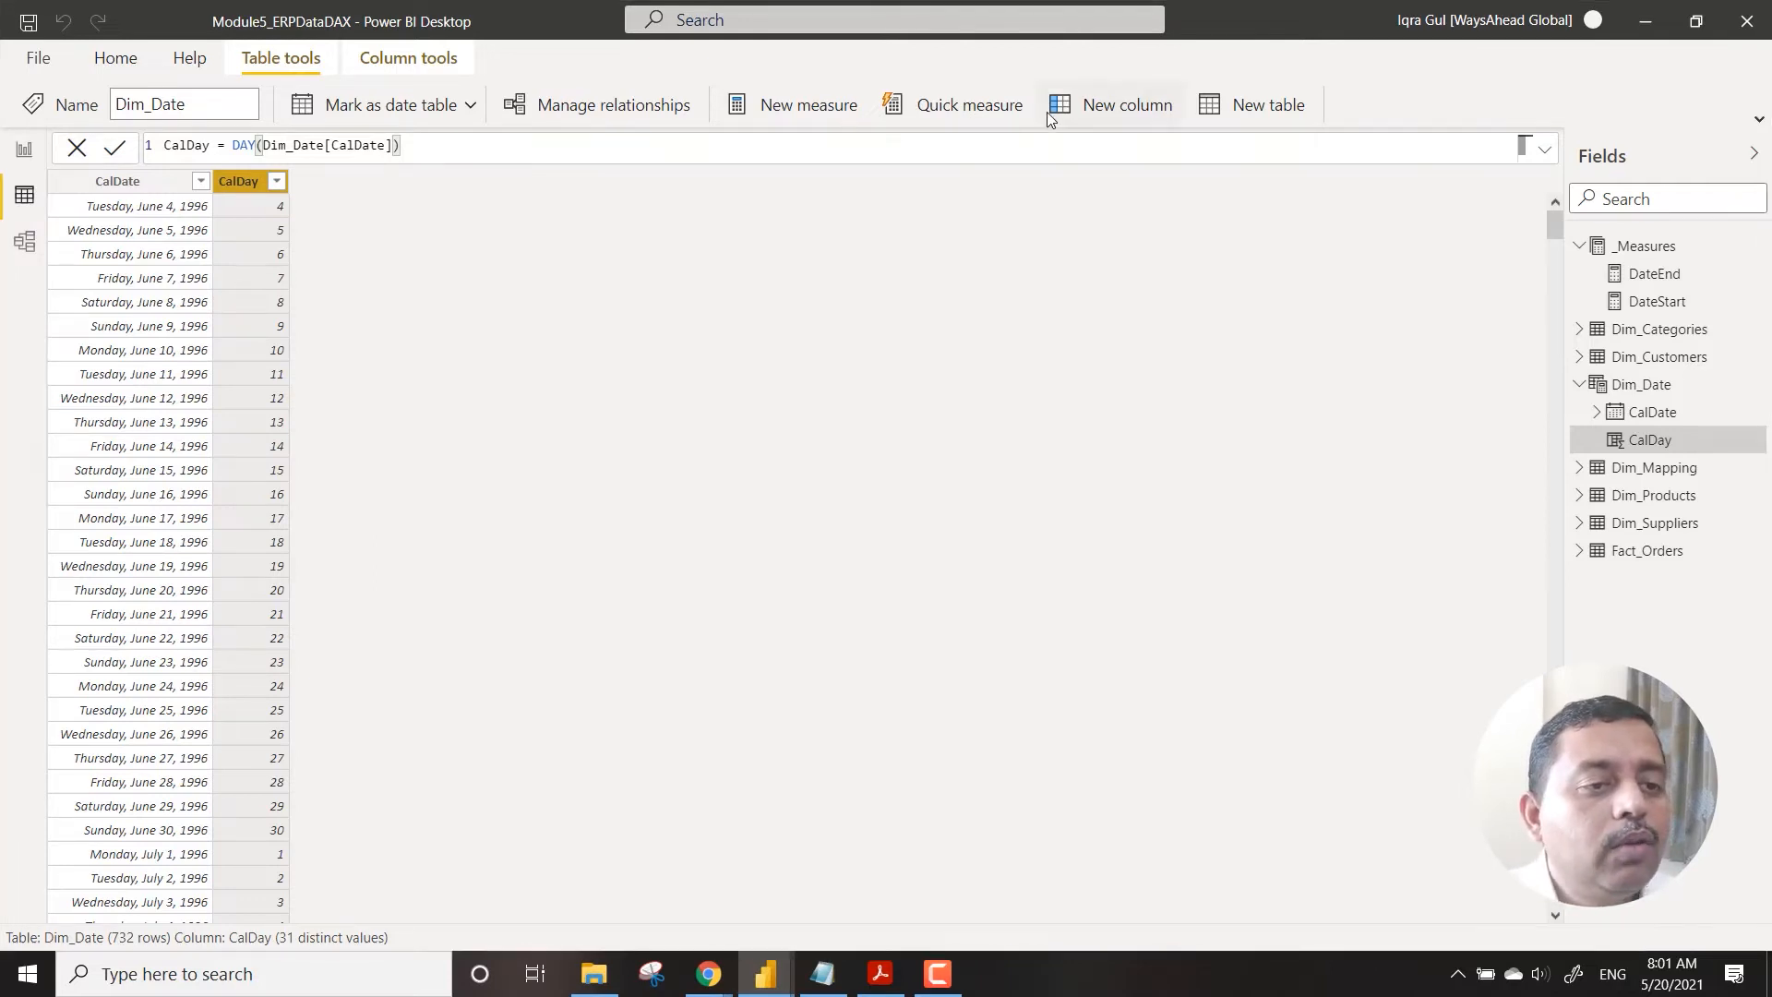
click(1098, 110)
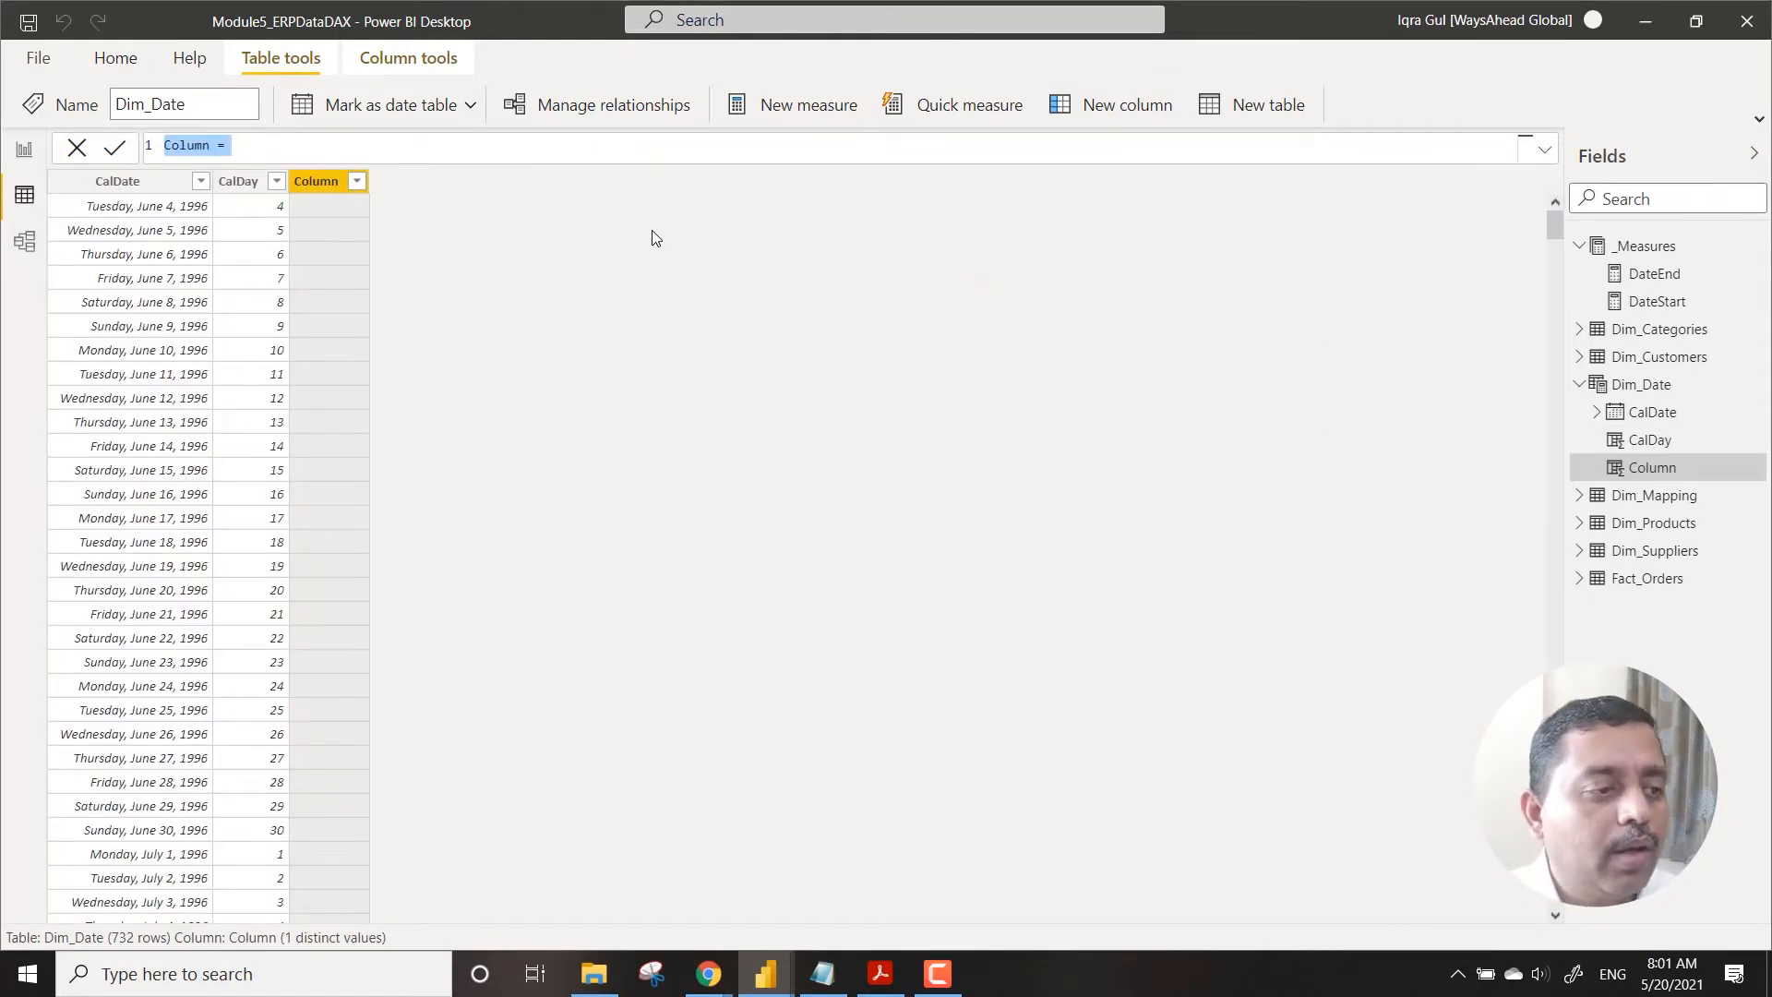
text(CalMo)
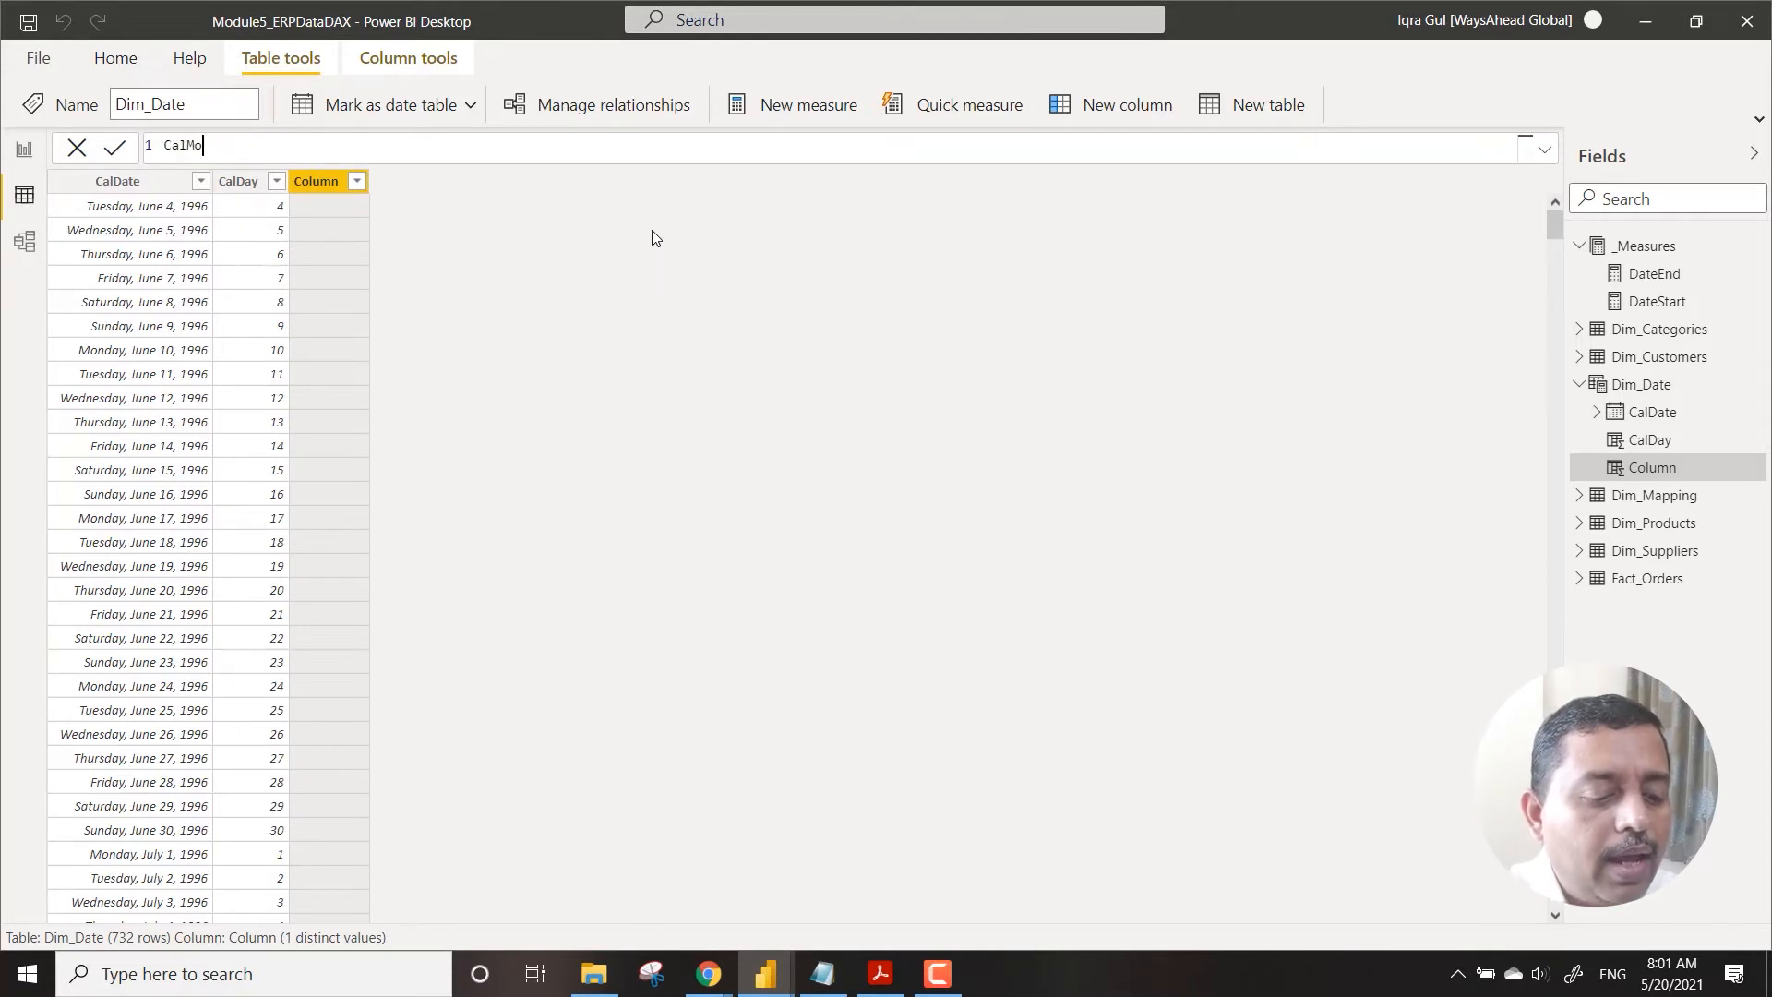
text(nth()
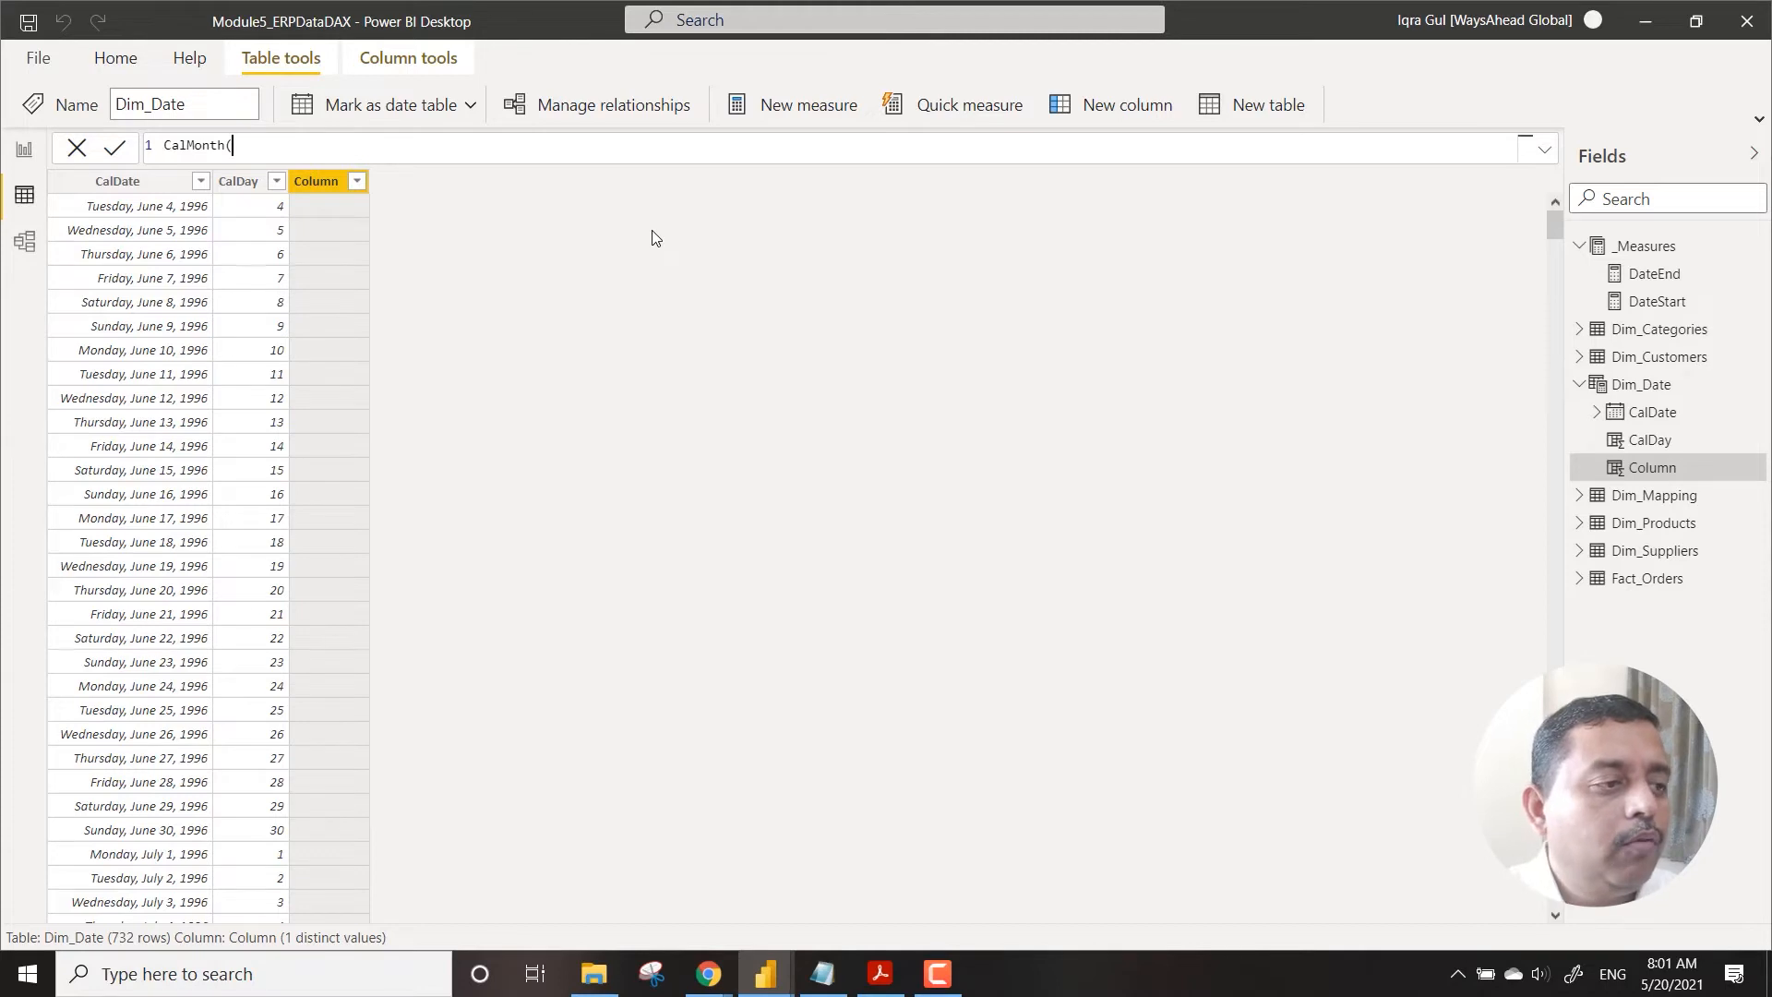
text(ca)
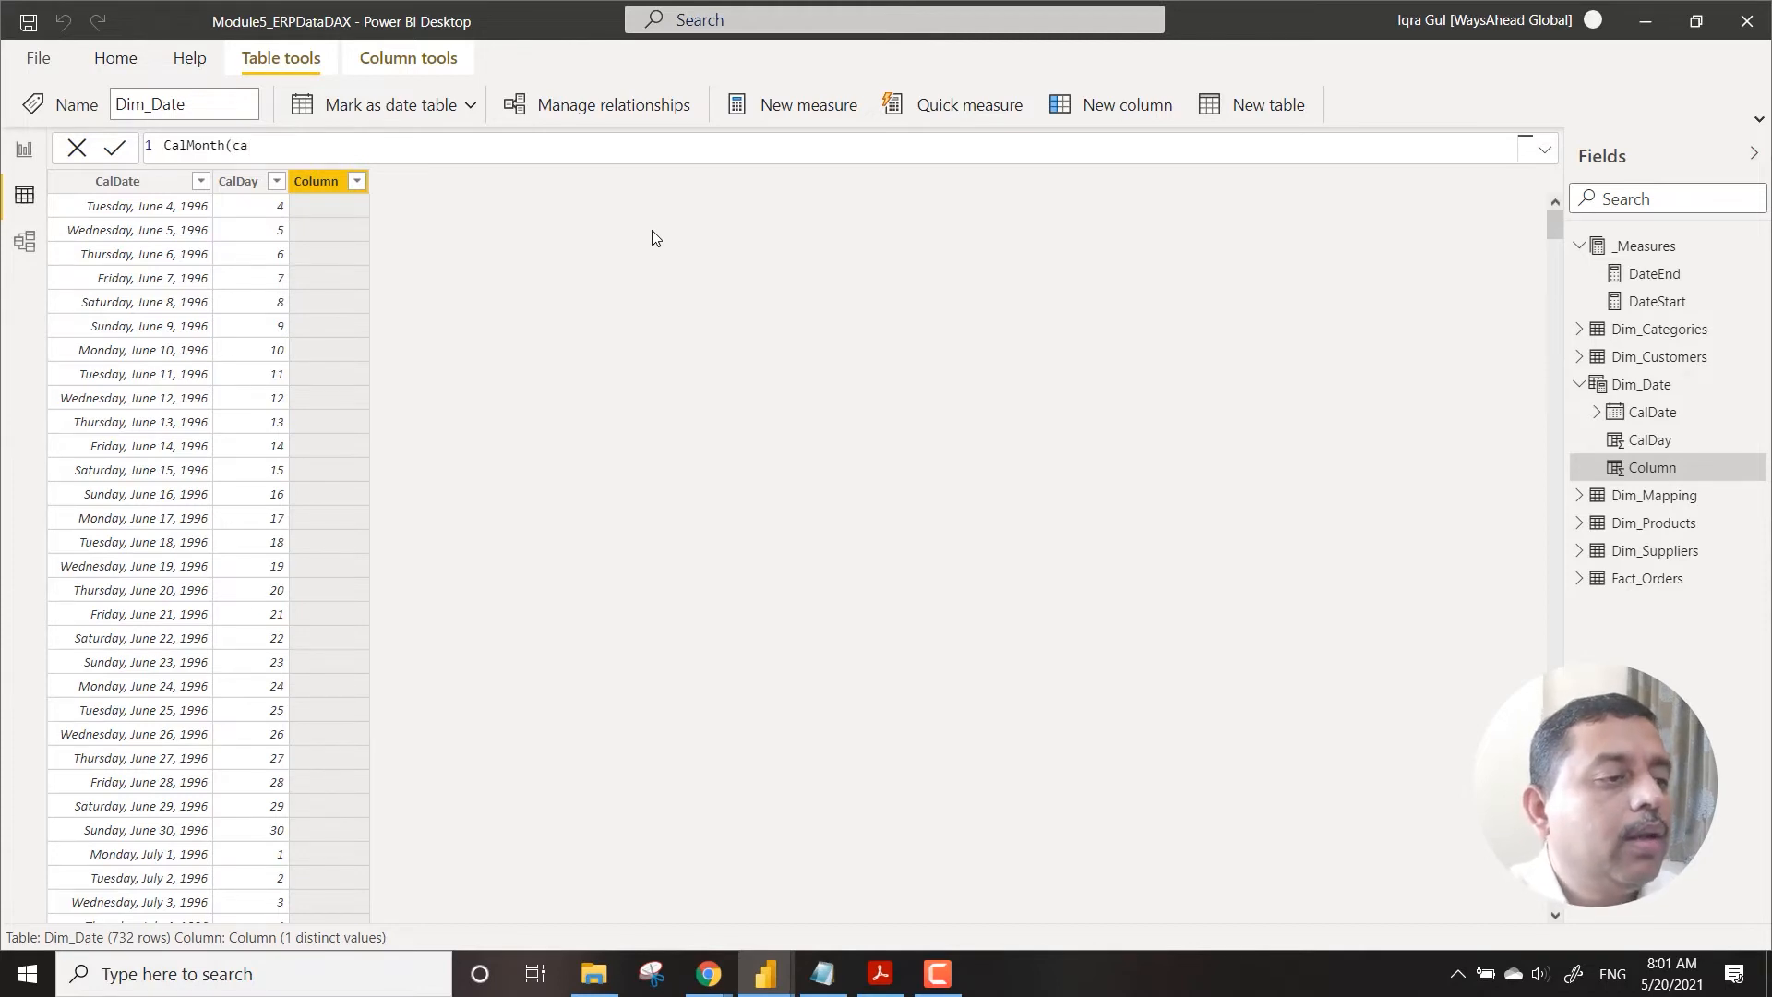
key(BackSpace)
key(BackSpace)
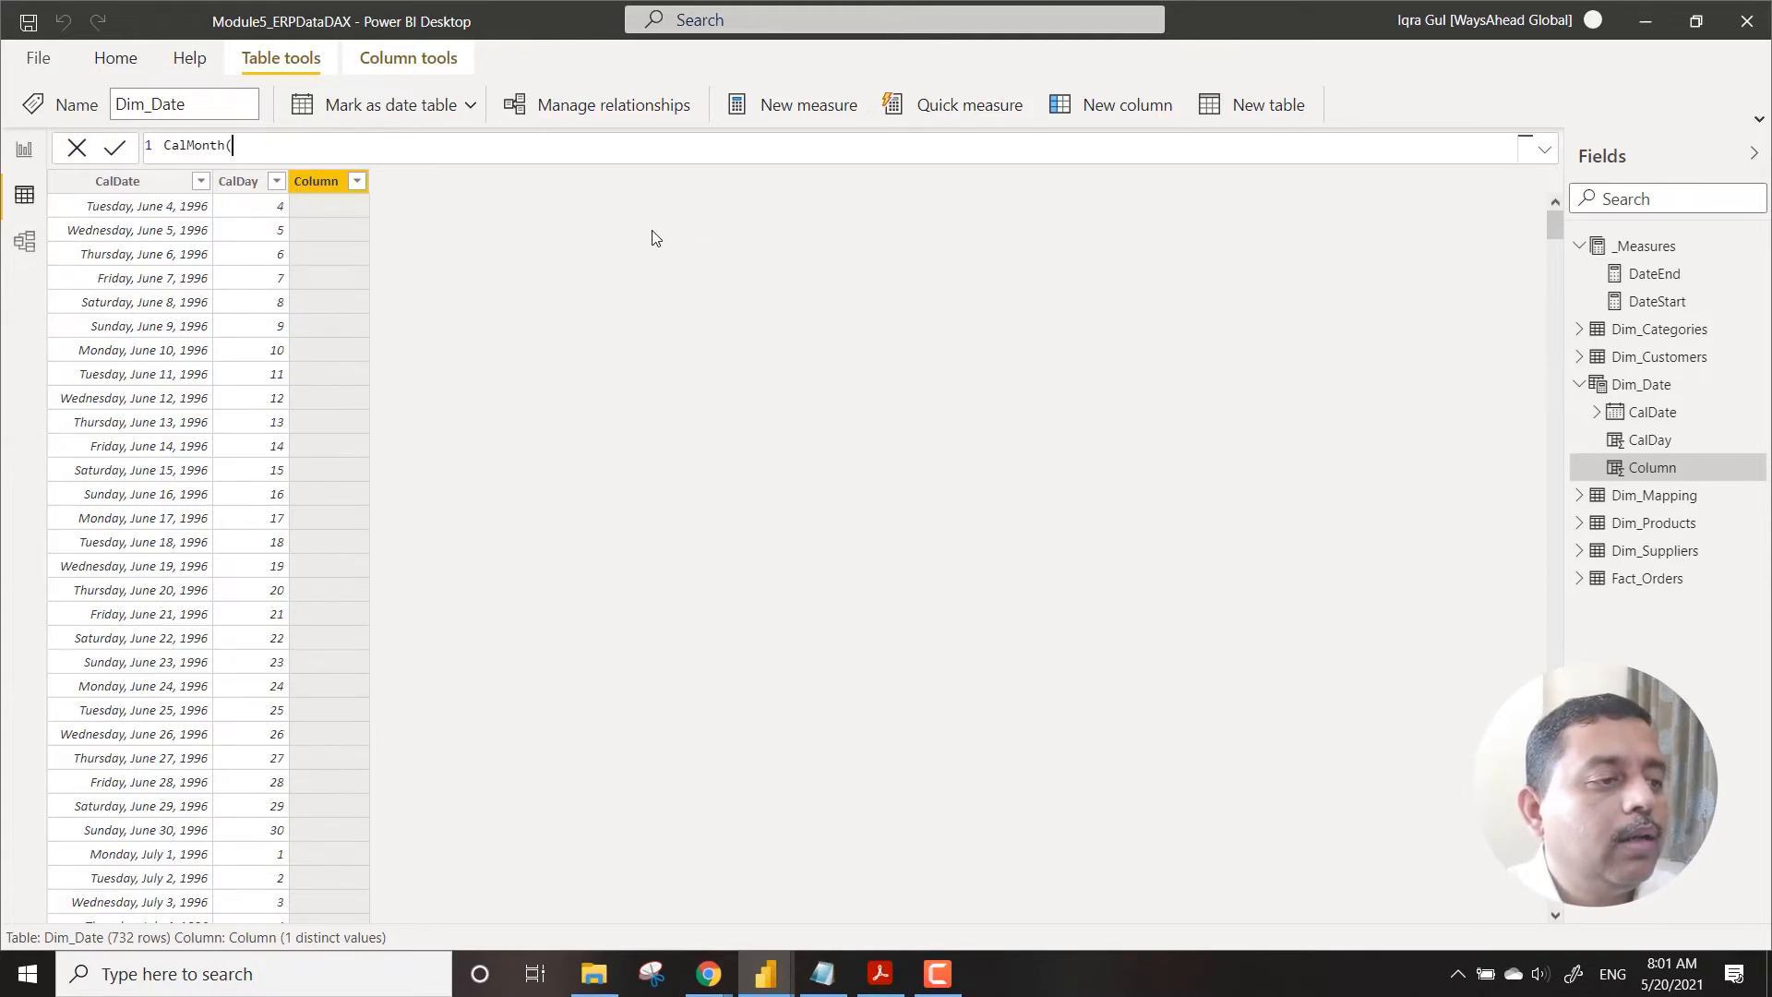
key(BackSpace)
text(= )
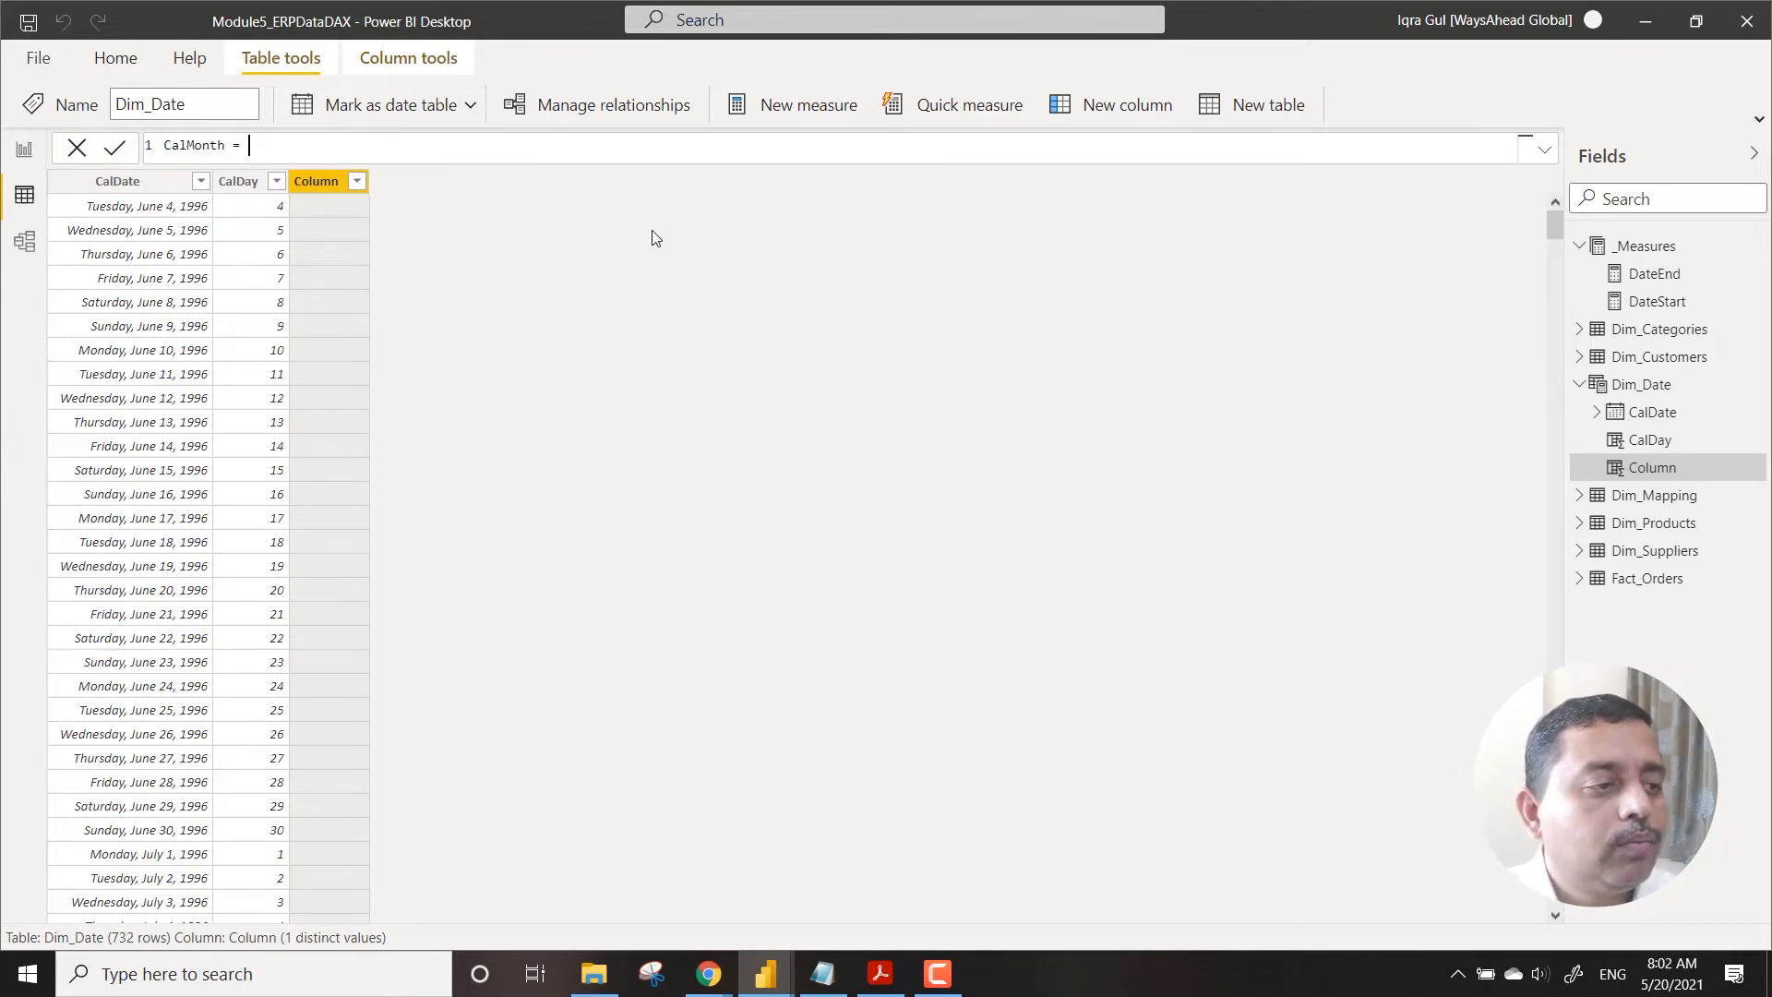
text(month()
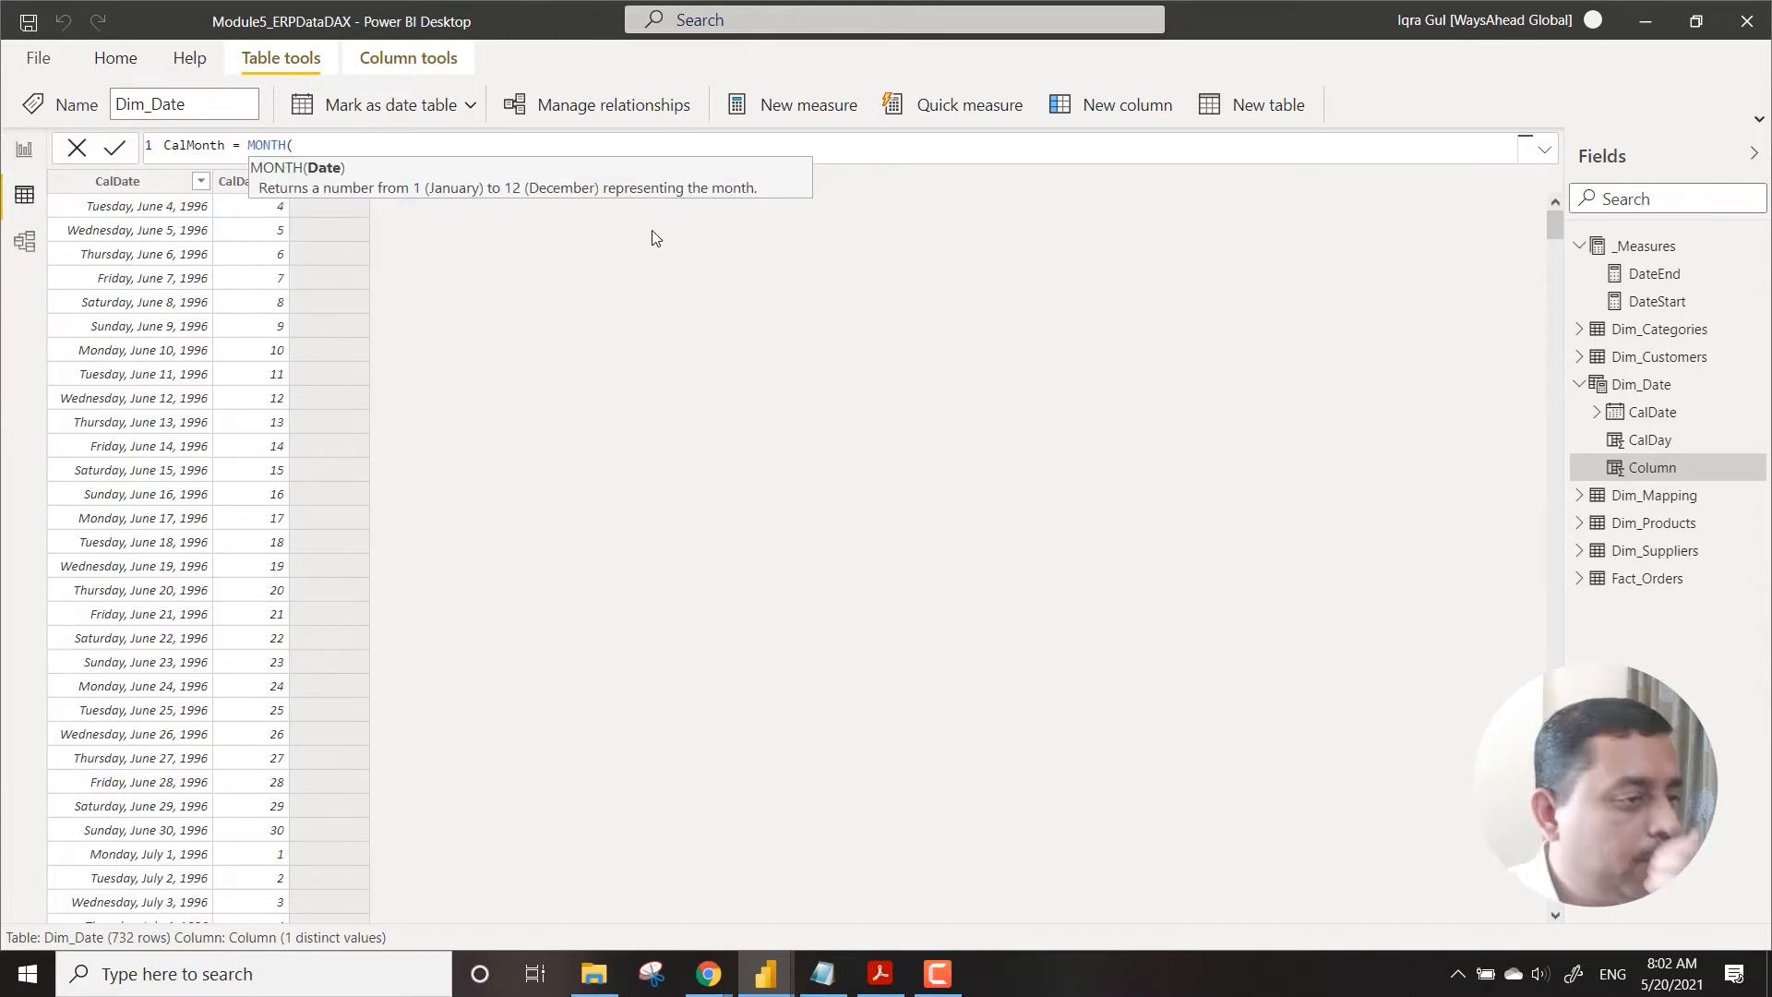
text(cald)
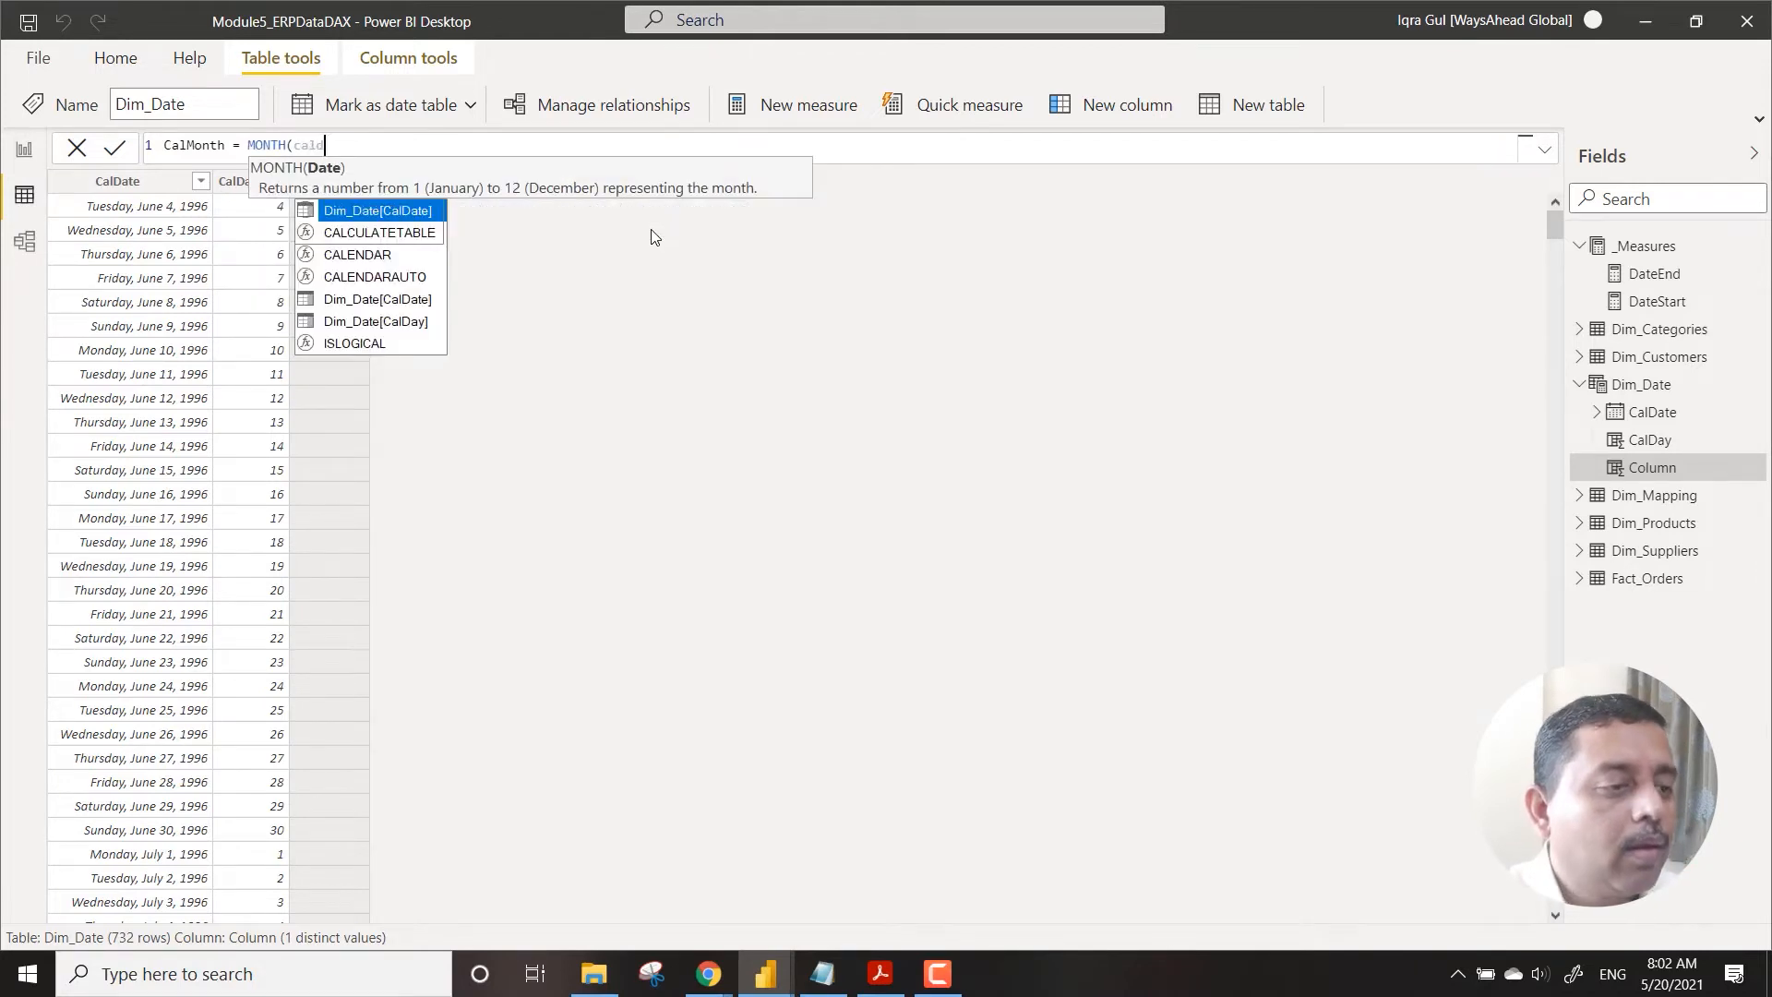
key(Tab)
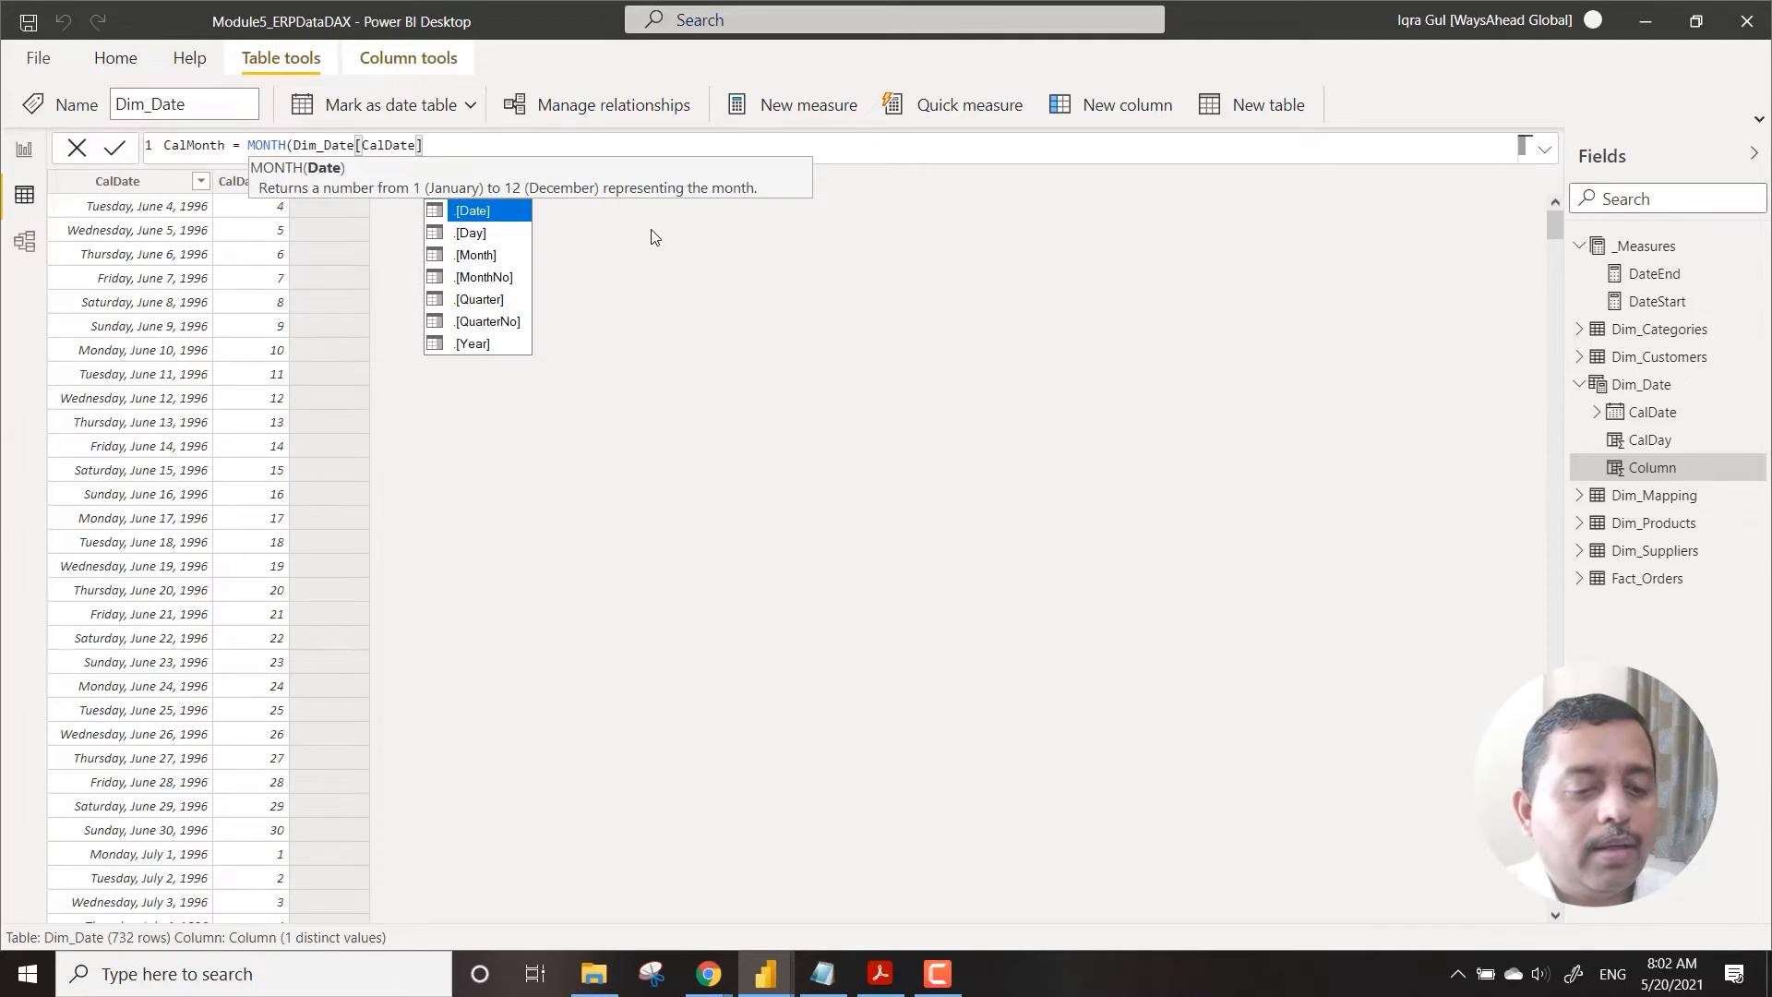
text())
key(Return)
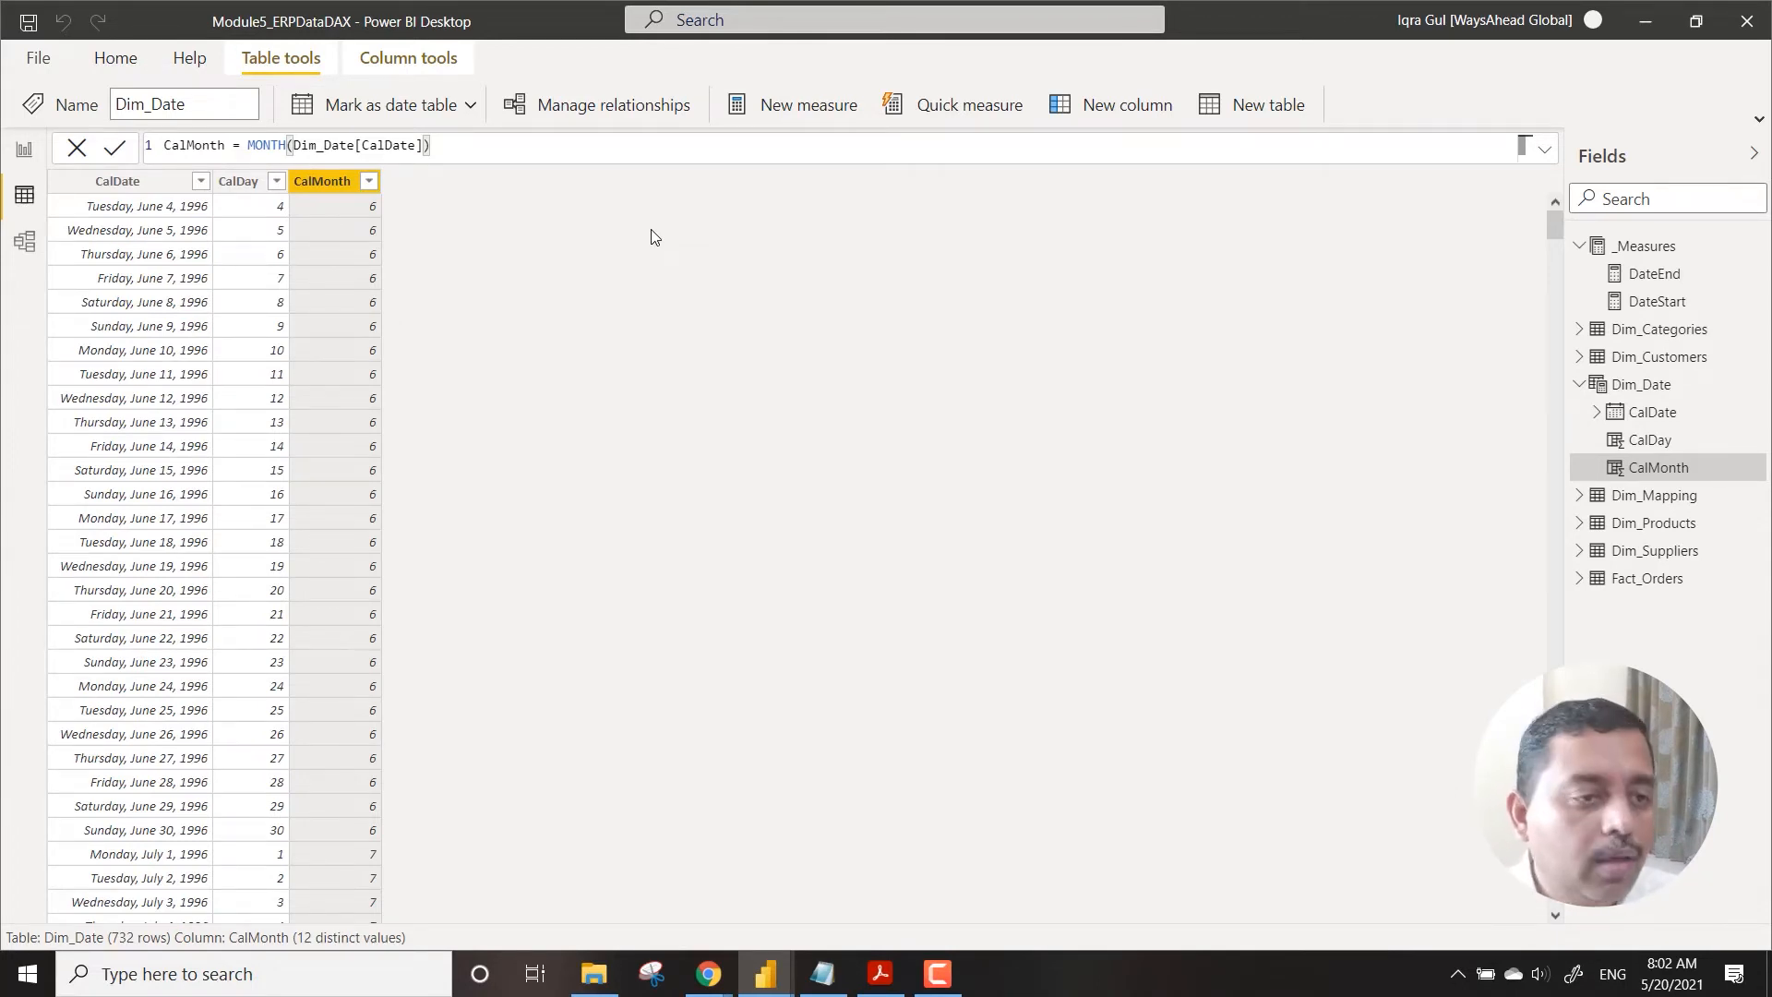
Step: Add a calculated column CalMonthName to Dim_Date with the formula FORMAT(Dim_Date[CalDate],"mmmm")
click(1091, 112)
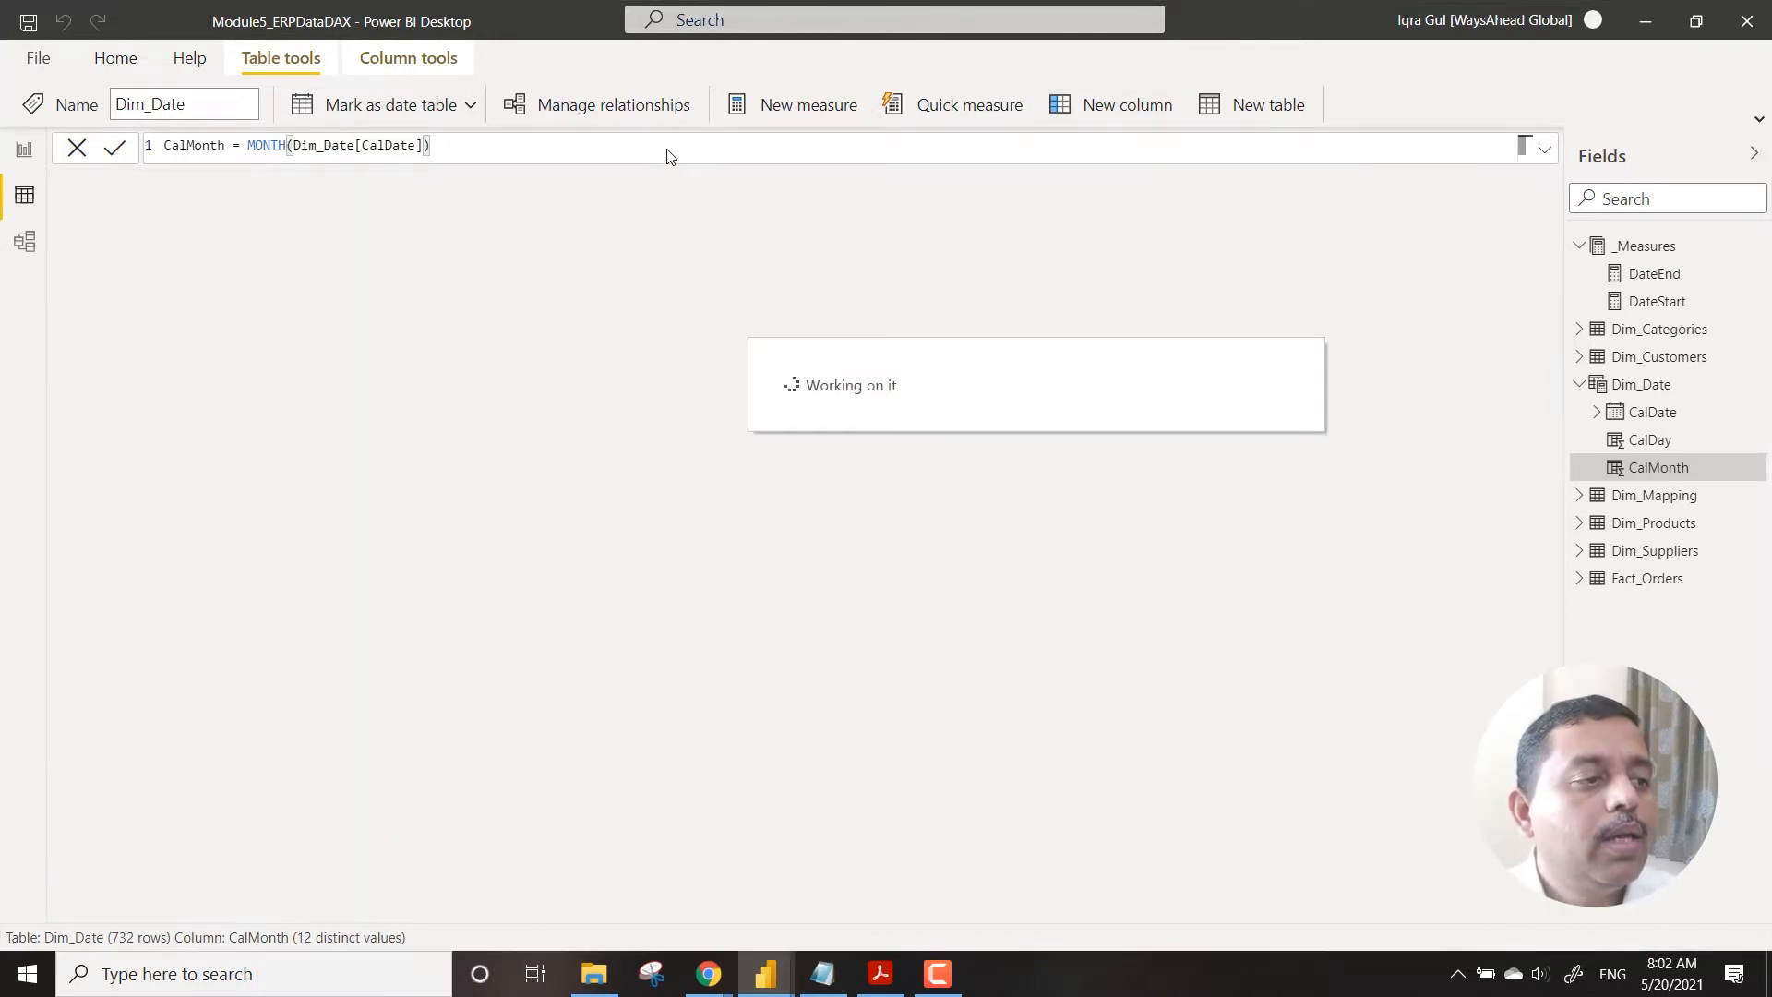
text(CalMonthName =)
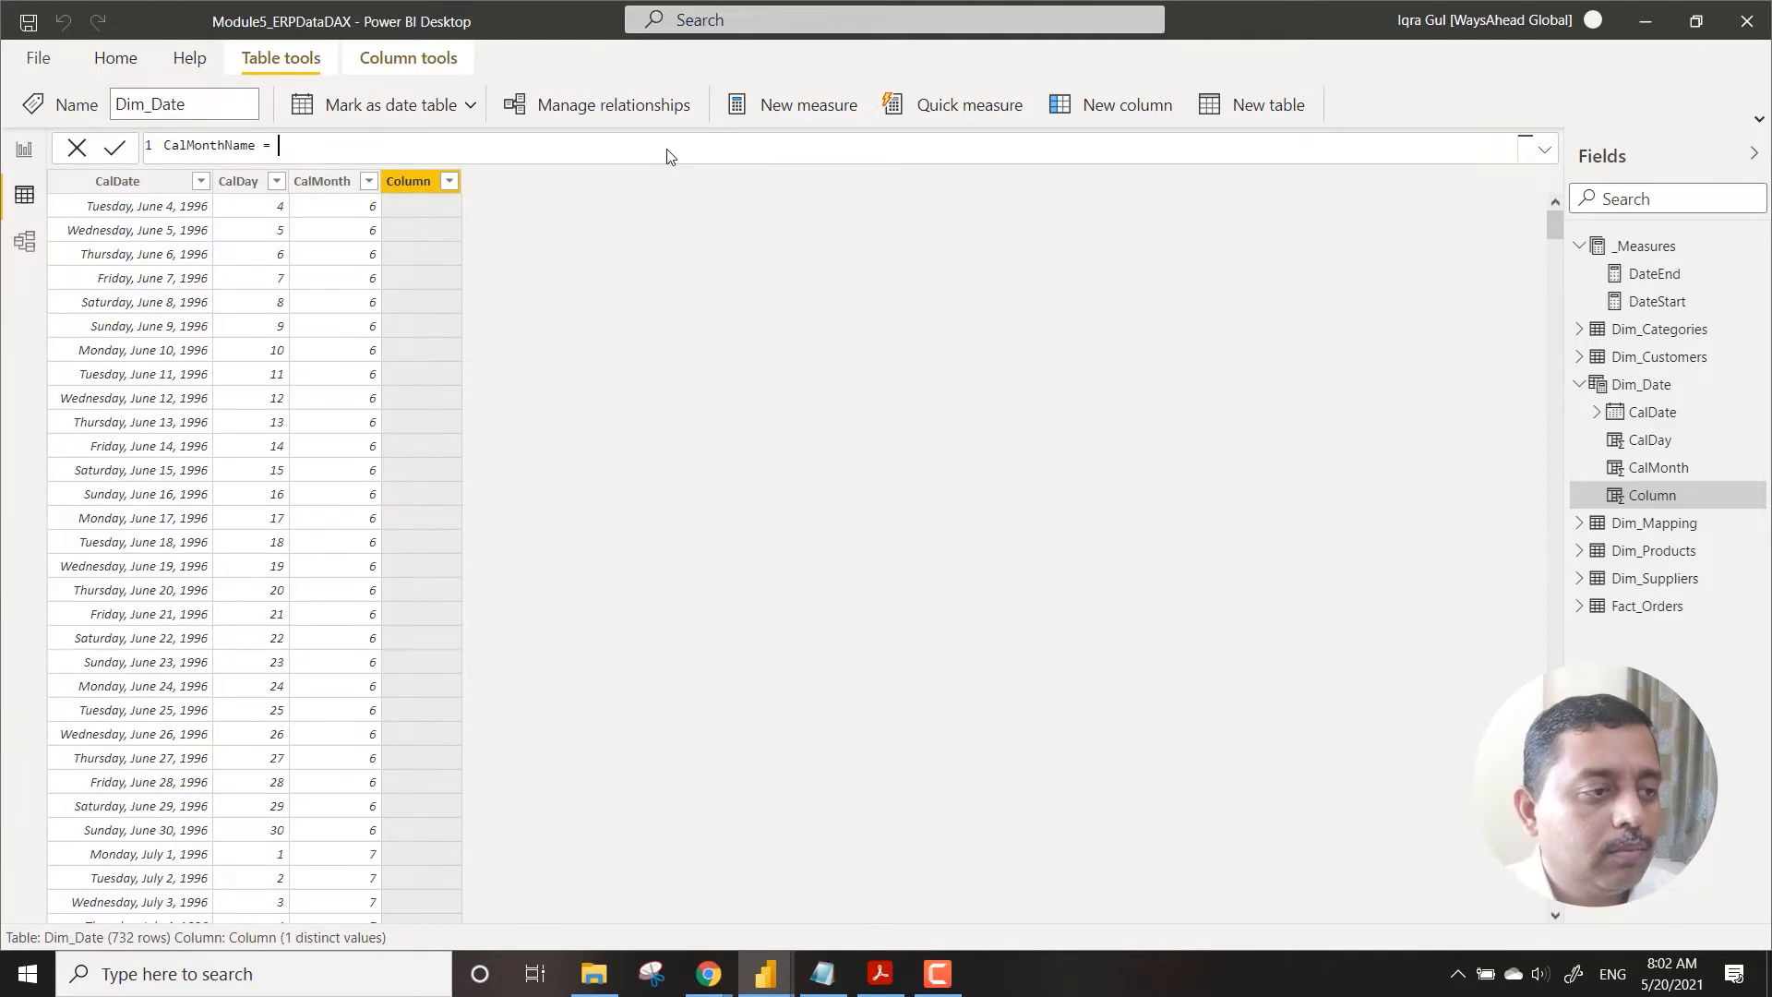
text(FORMAT()
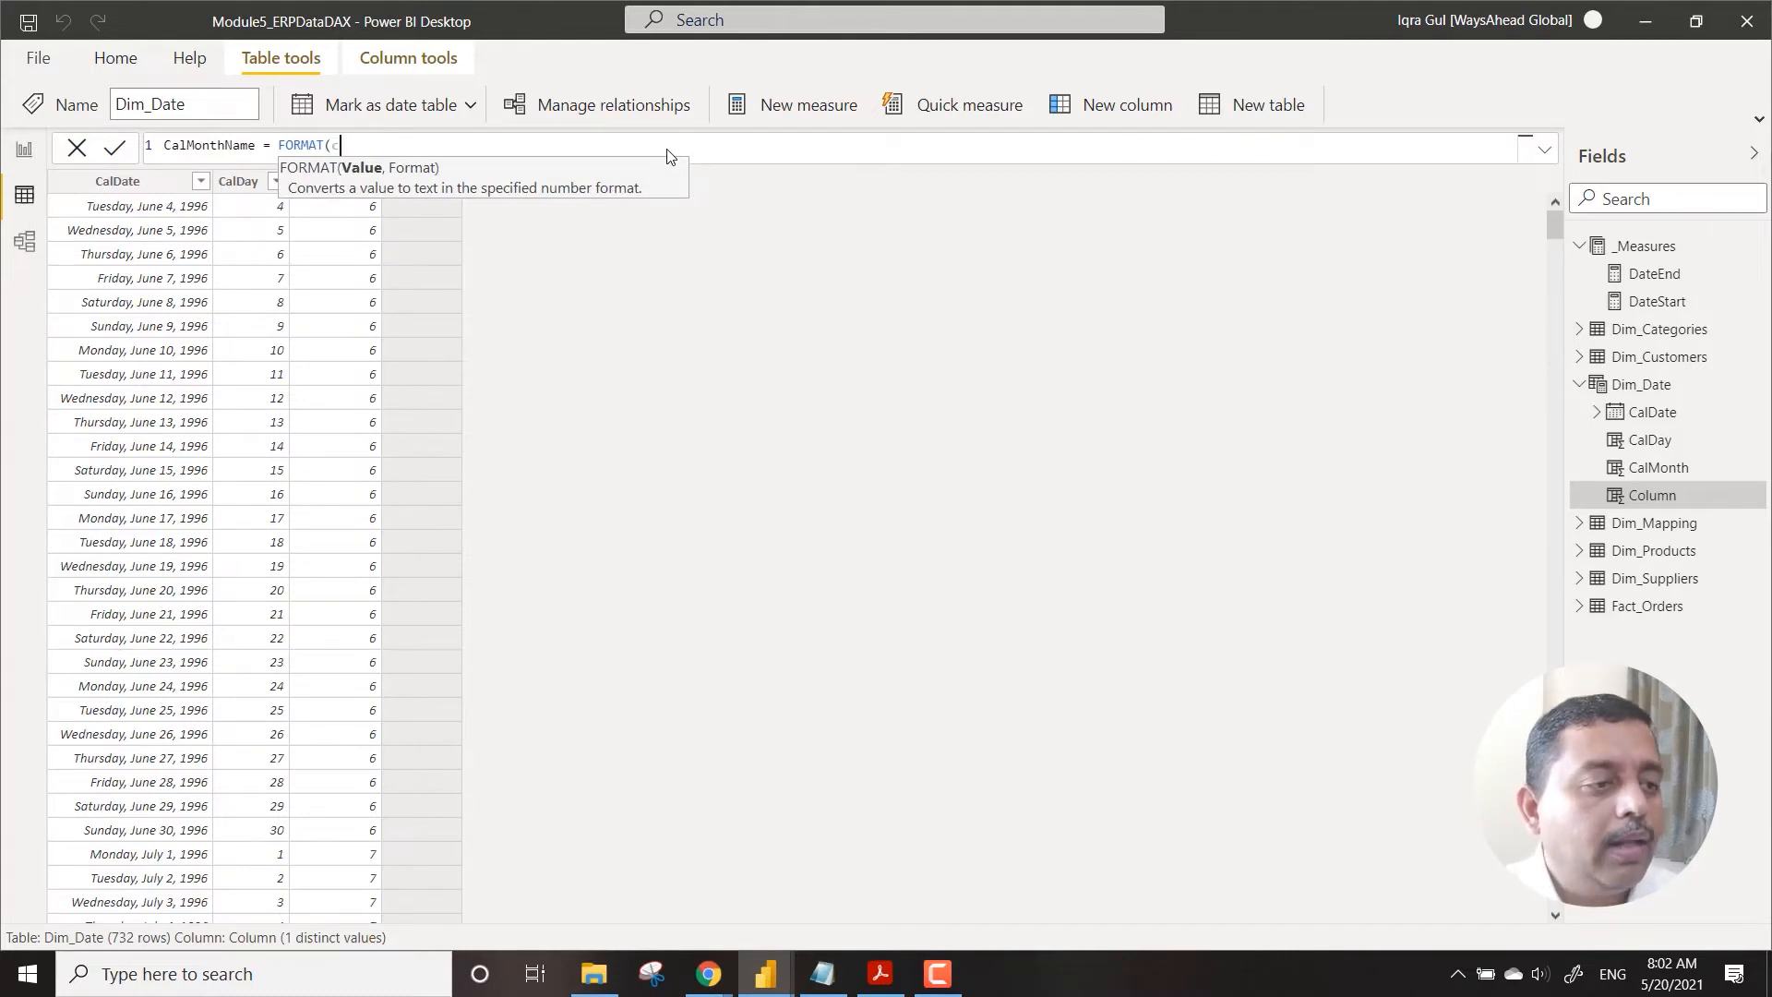
text(cal)
key(Down)
key(Down)
key(Down)
key(Down)
key(Tab)
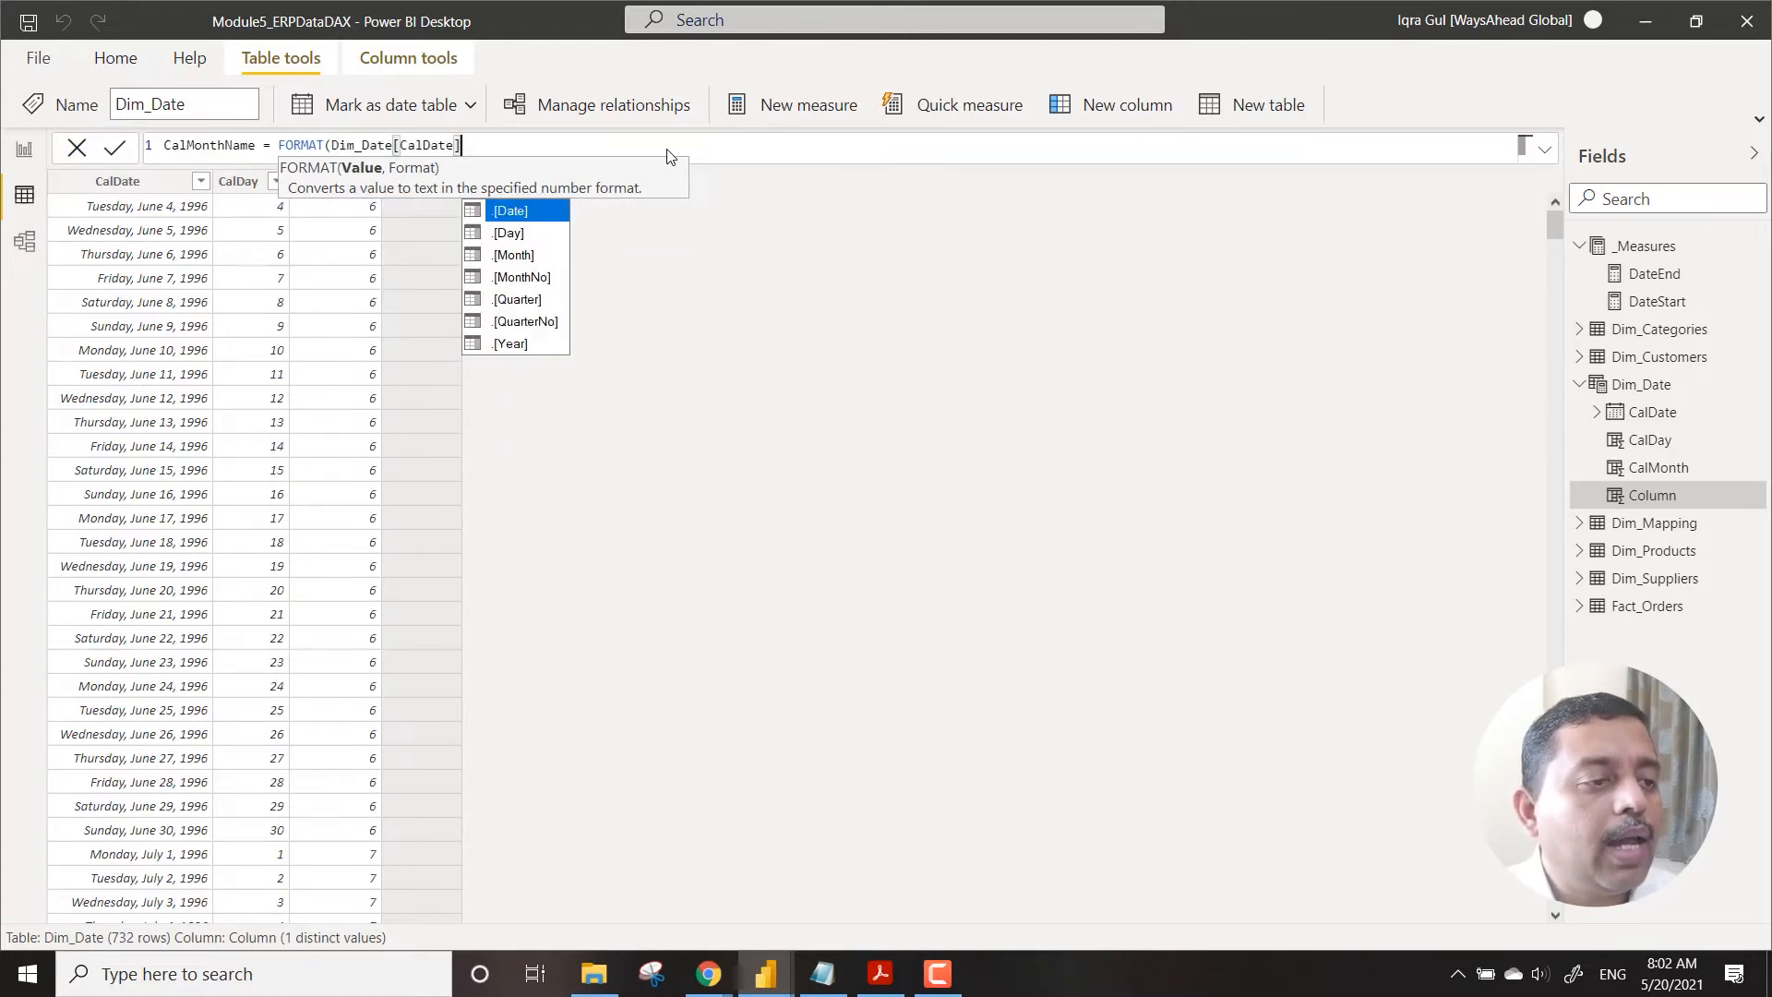
text(,)
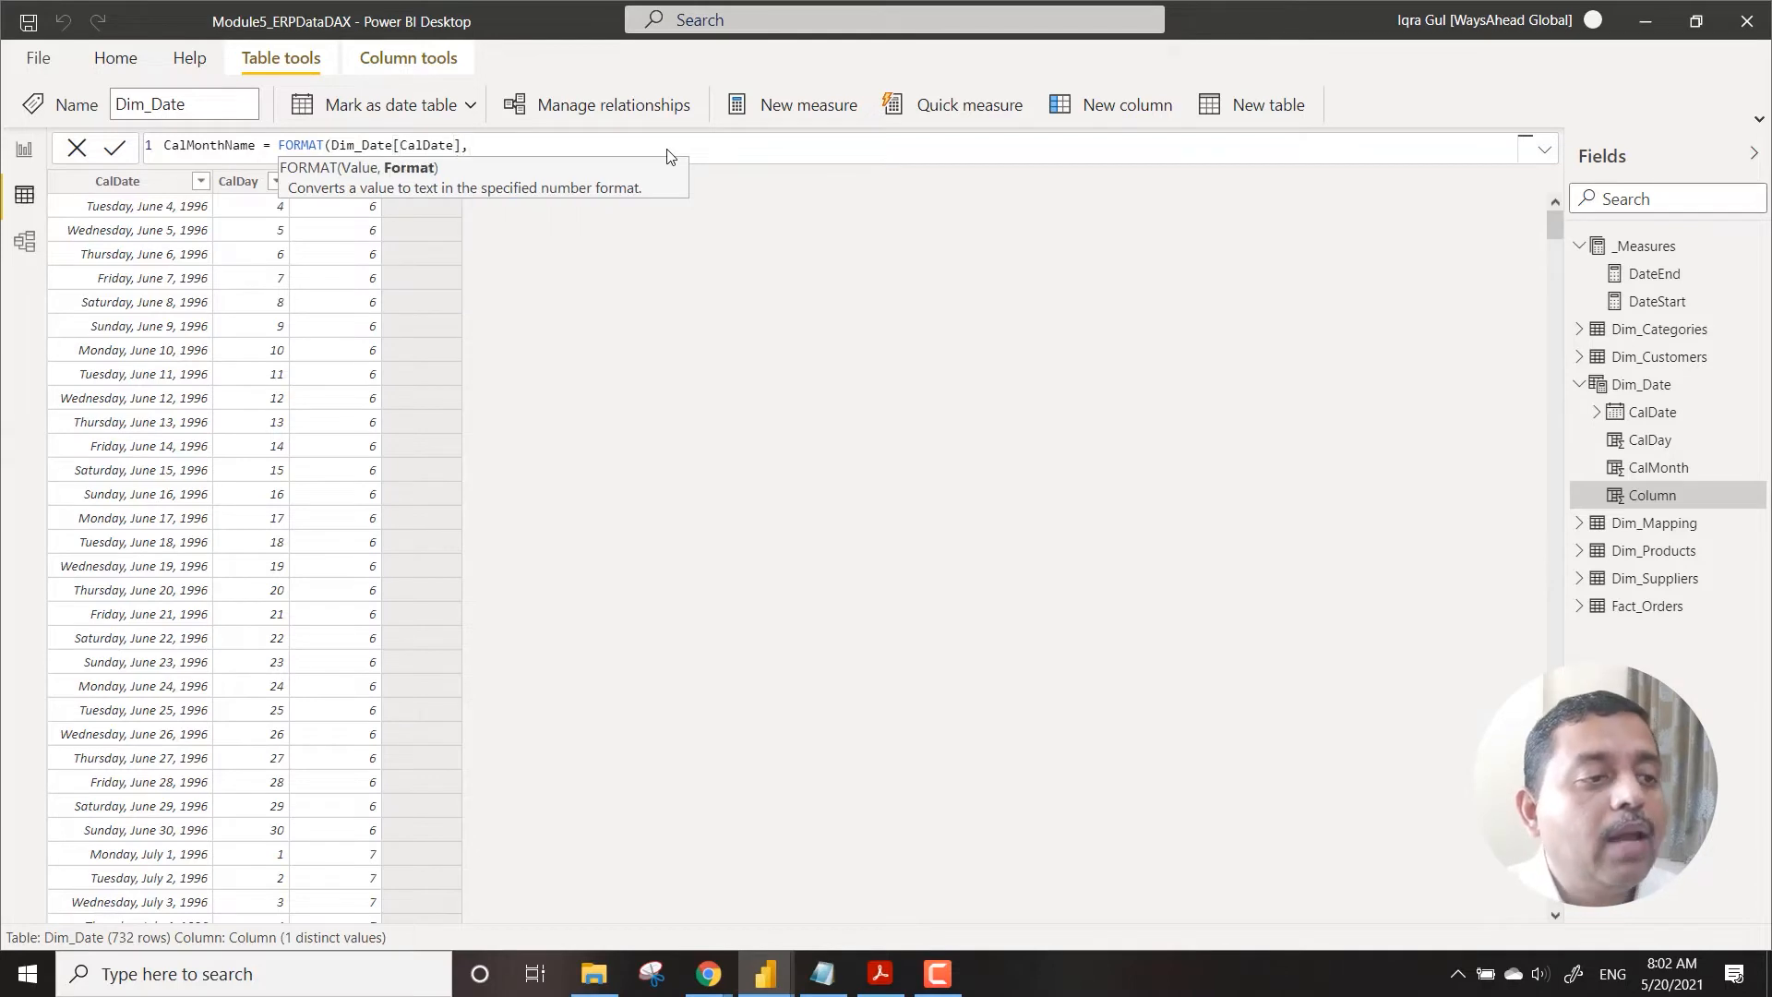
text(")
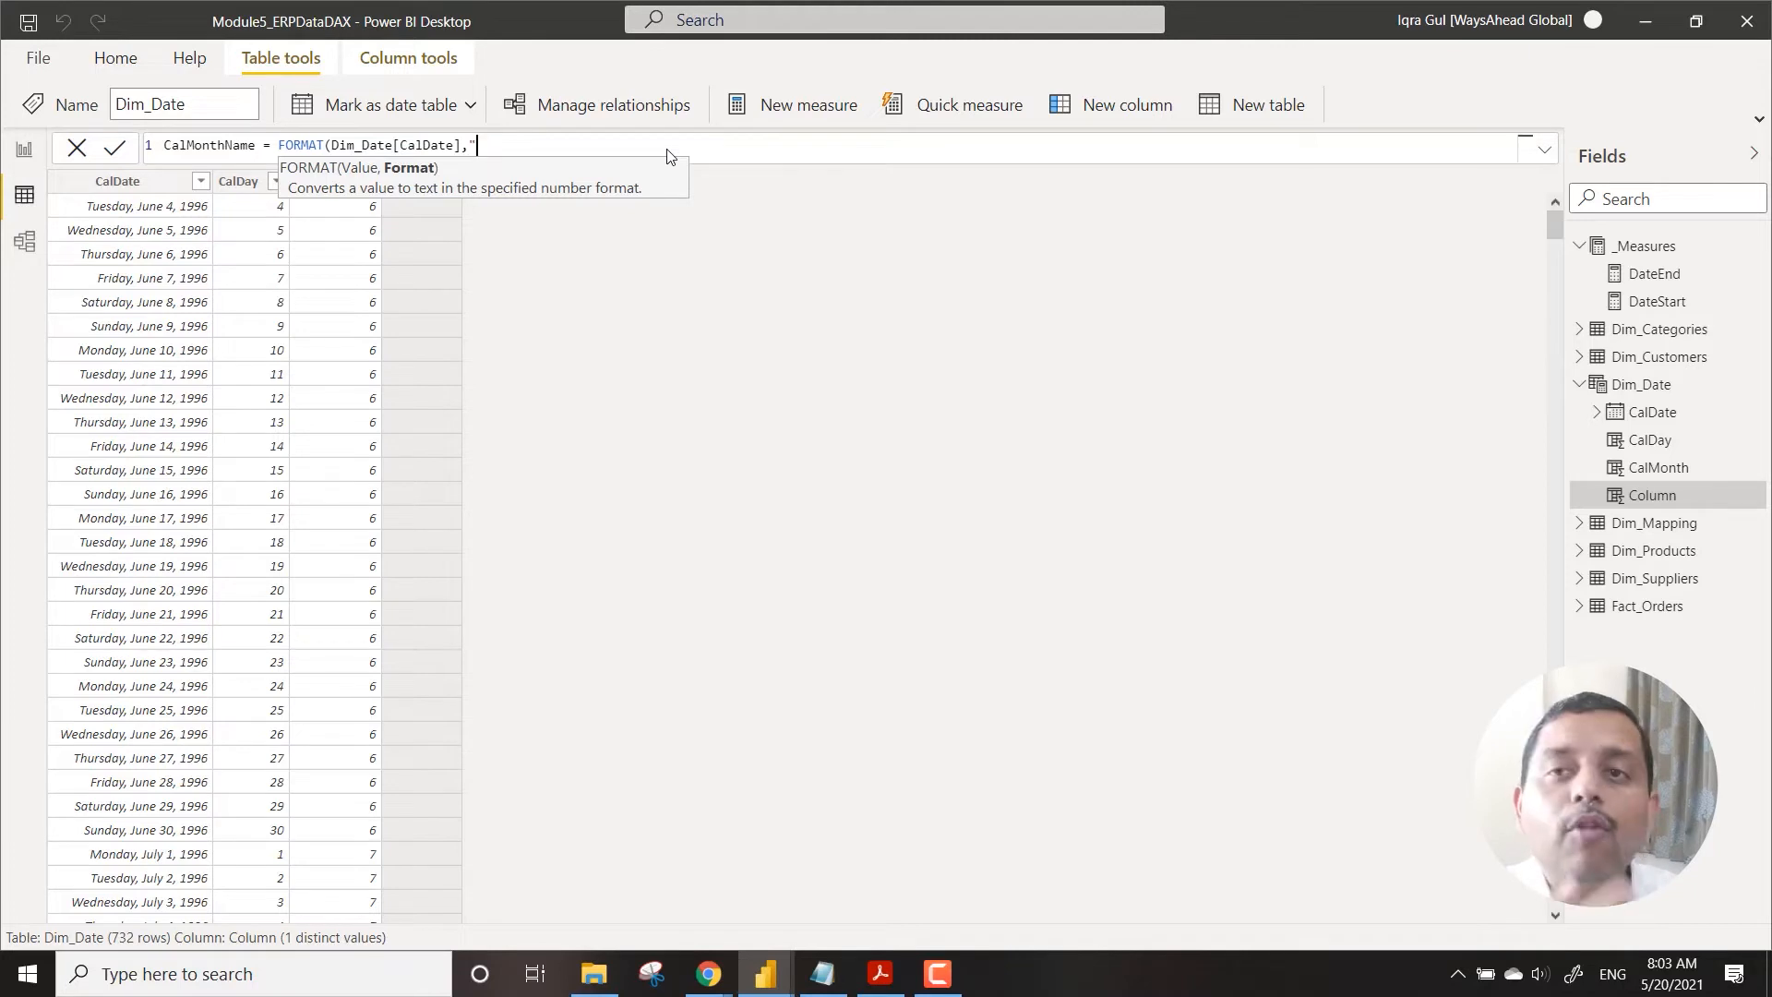
text(dddd)
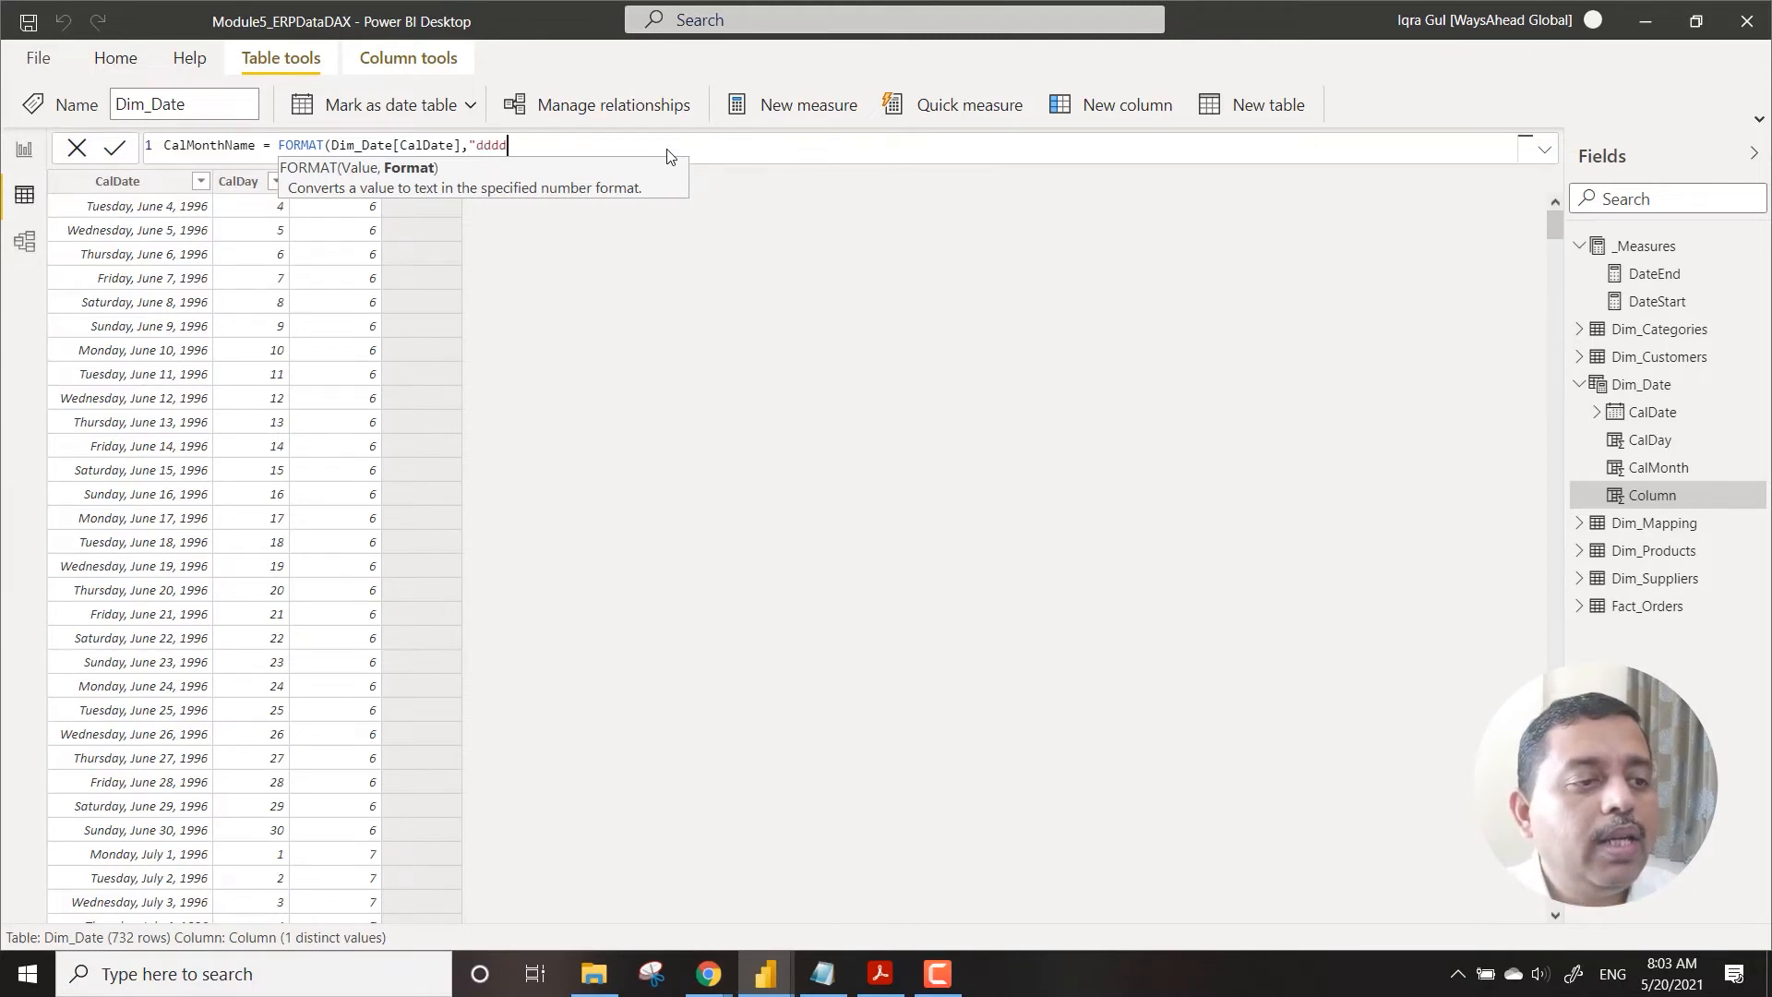
key(BackSpace)
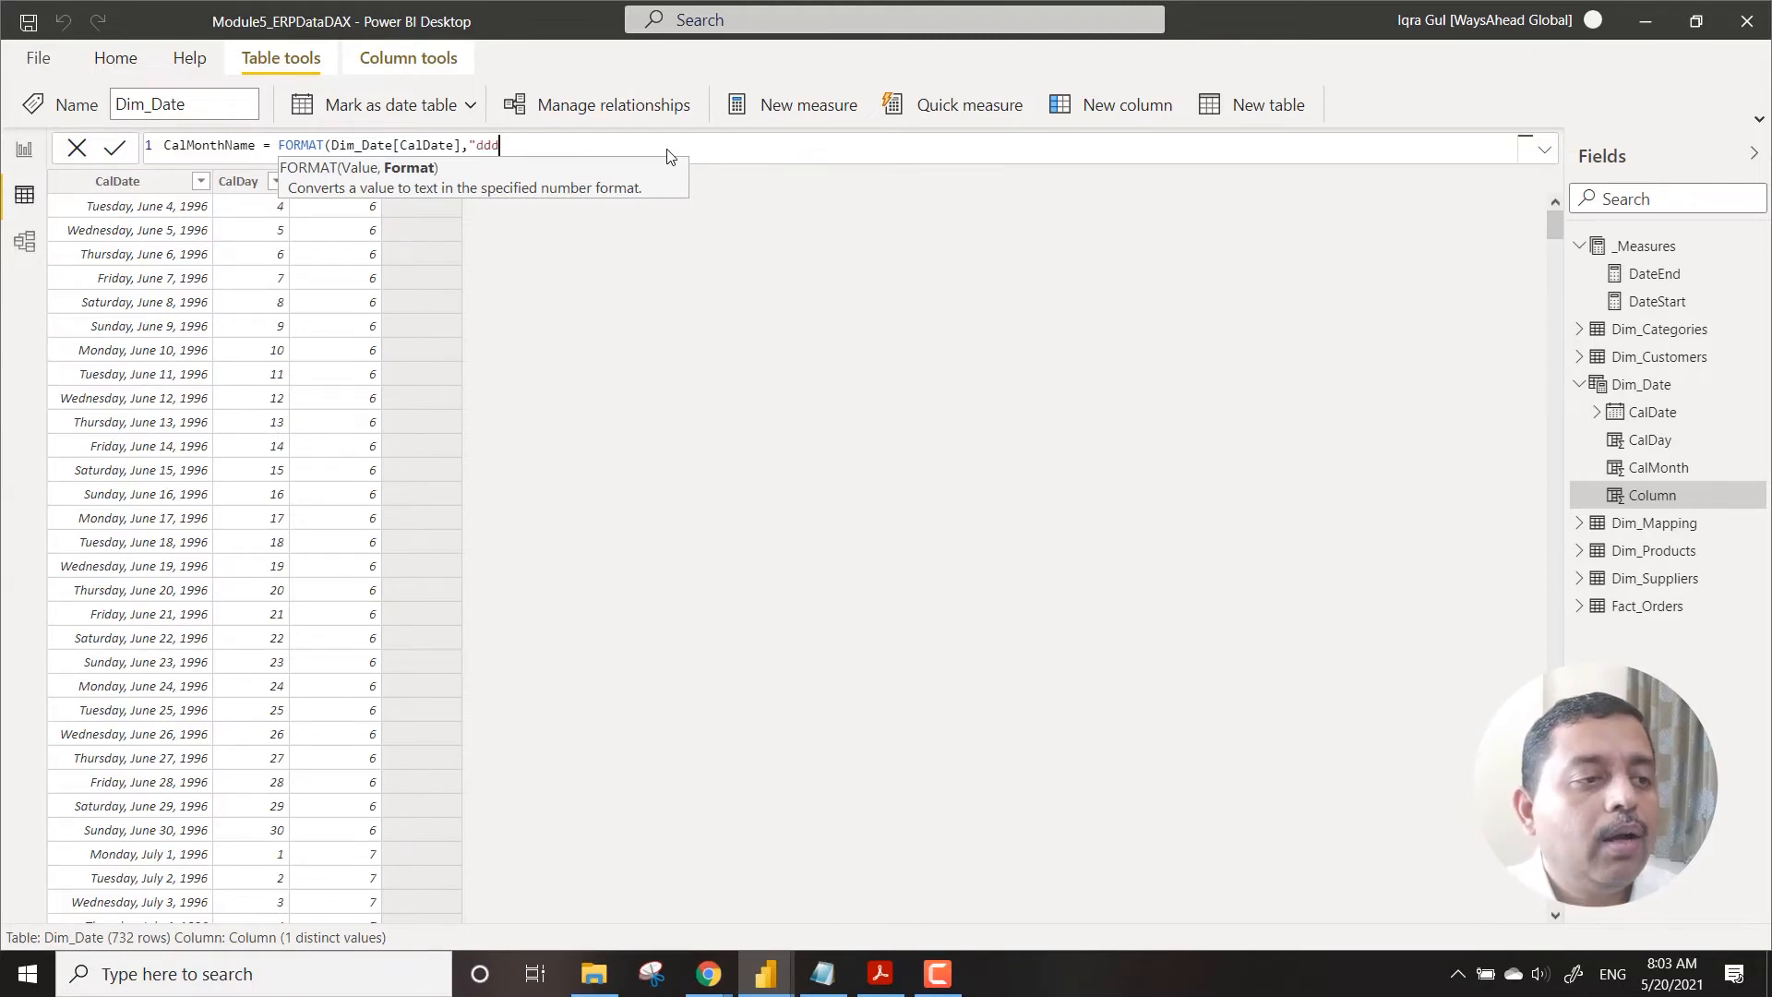
key(BackSpace)
key(BackSpace)
key(BackSpace)
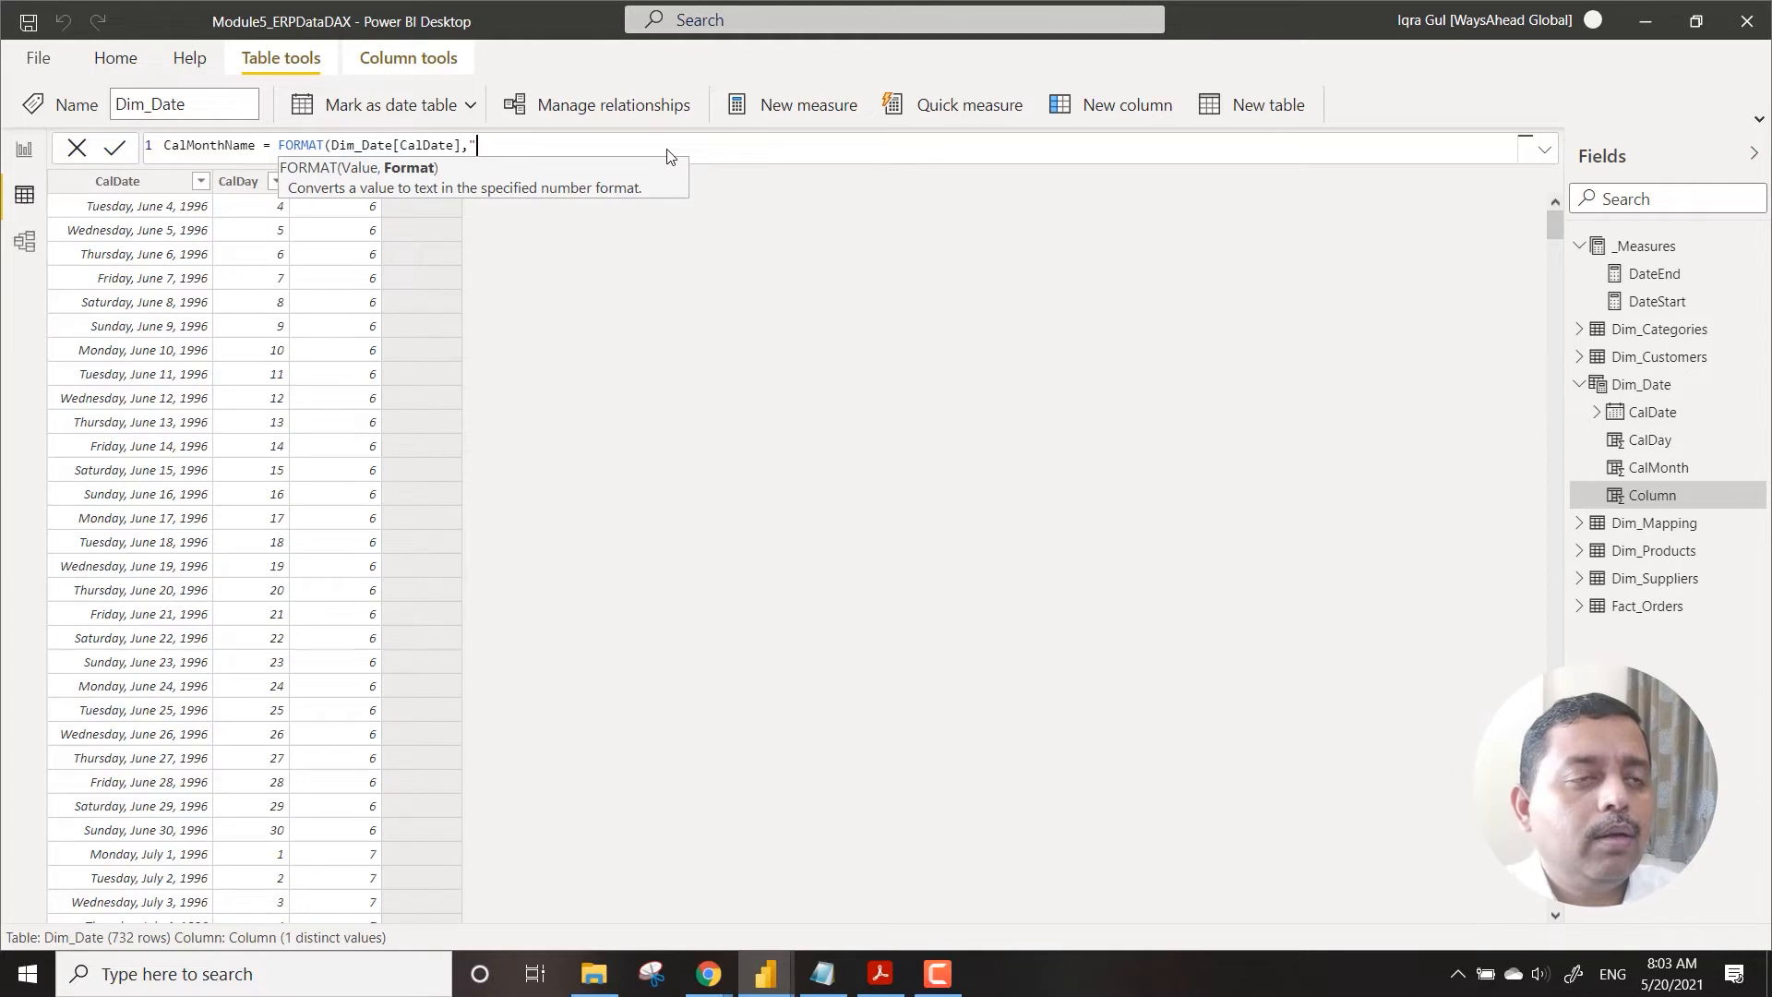
text(m)
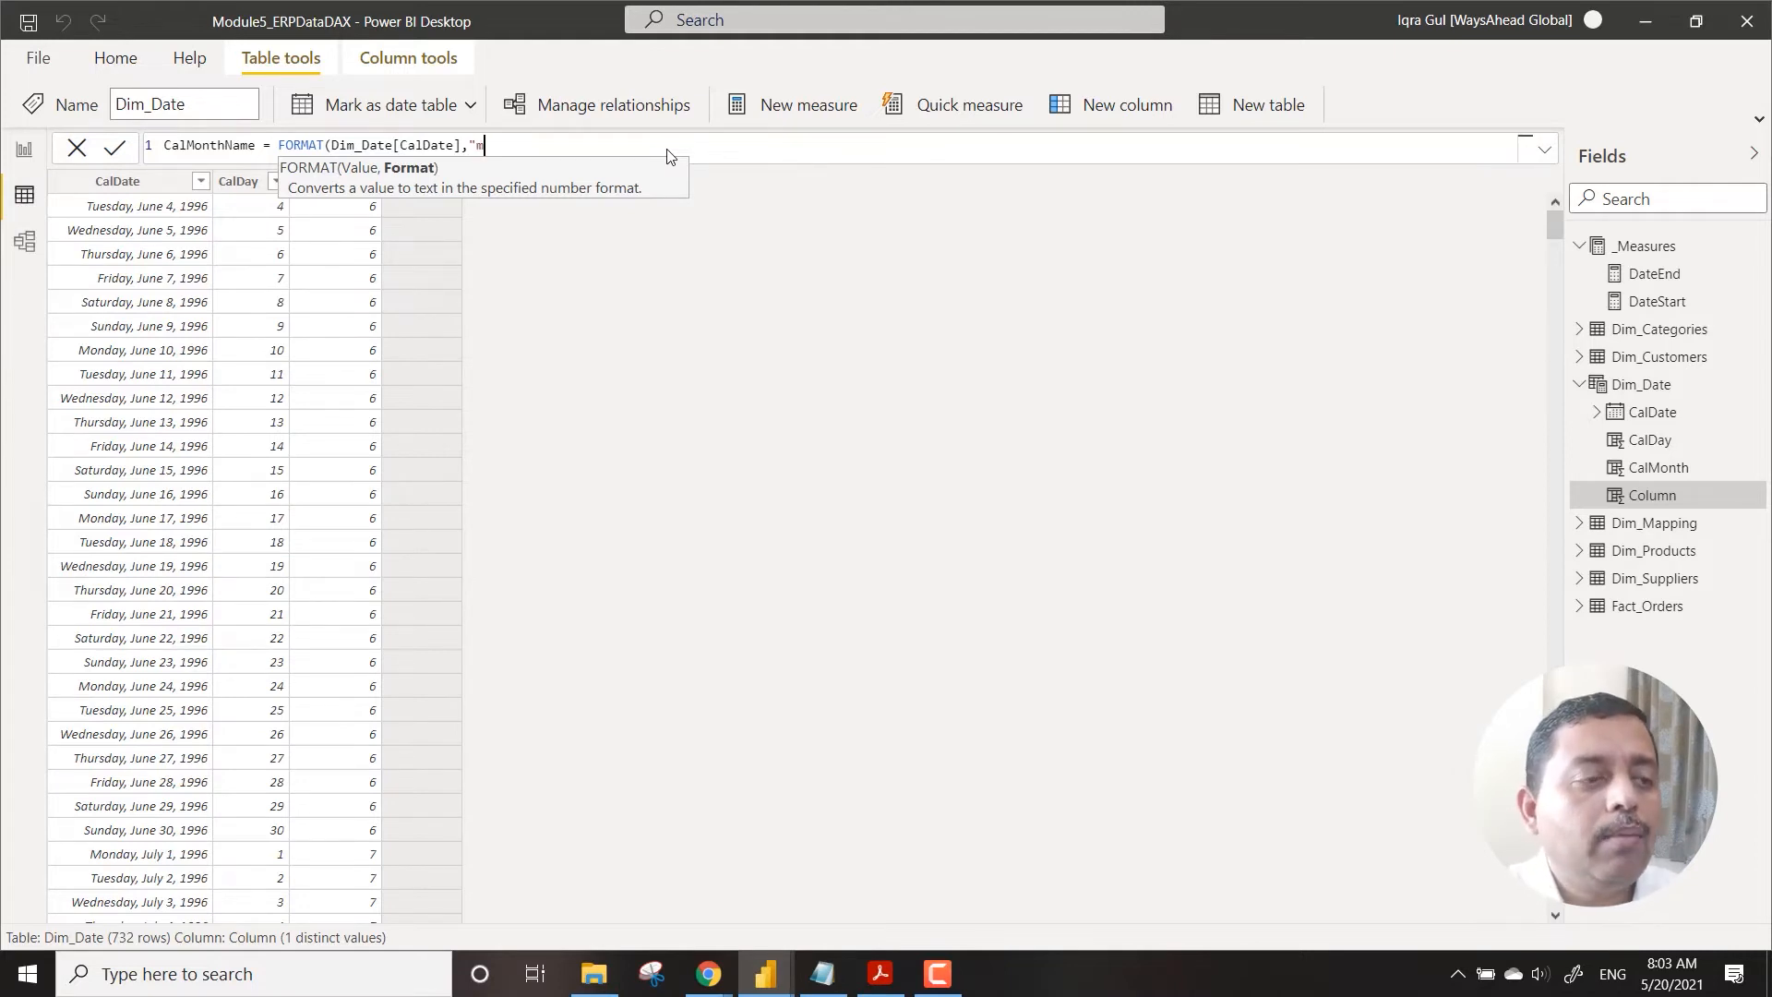
text(mmm"))
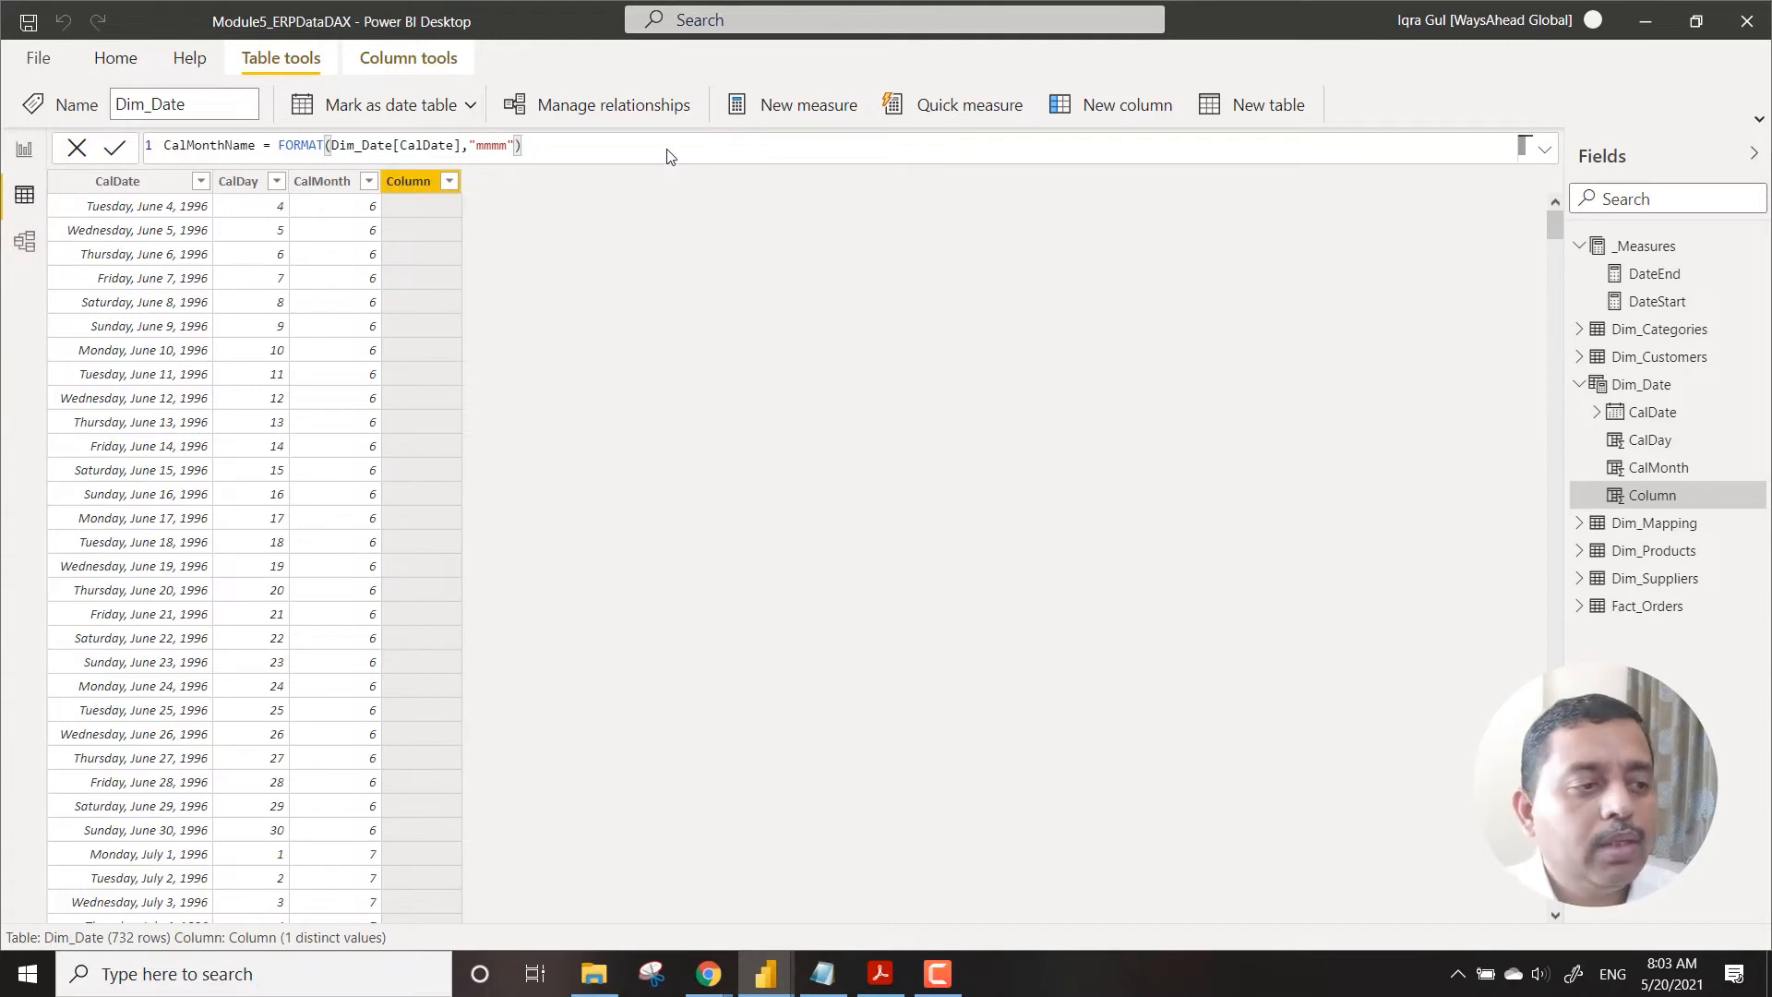
key(Return)
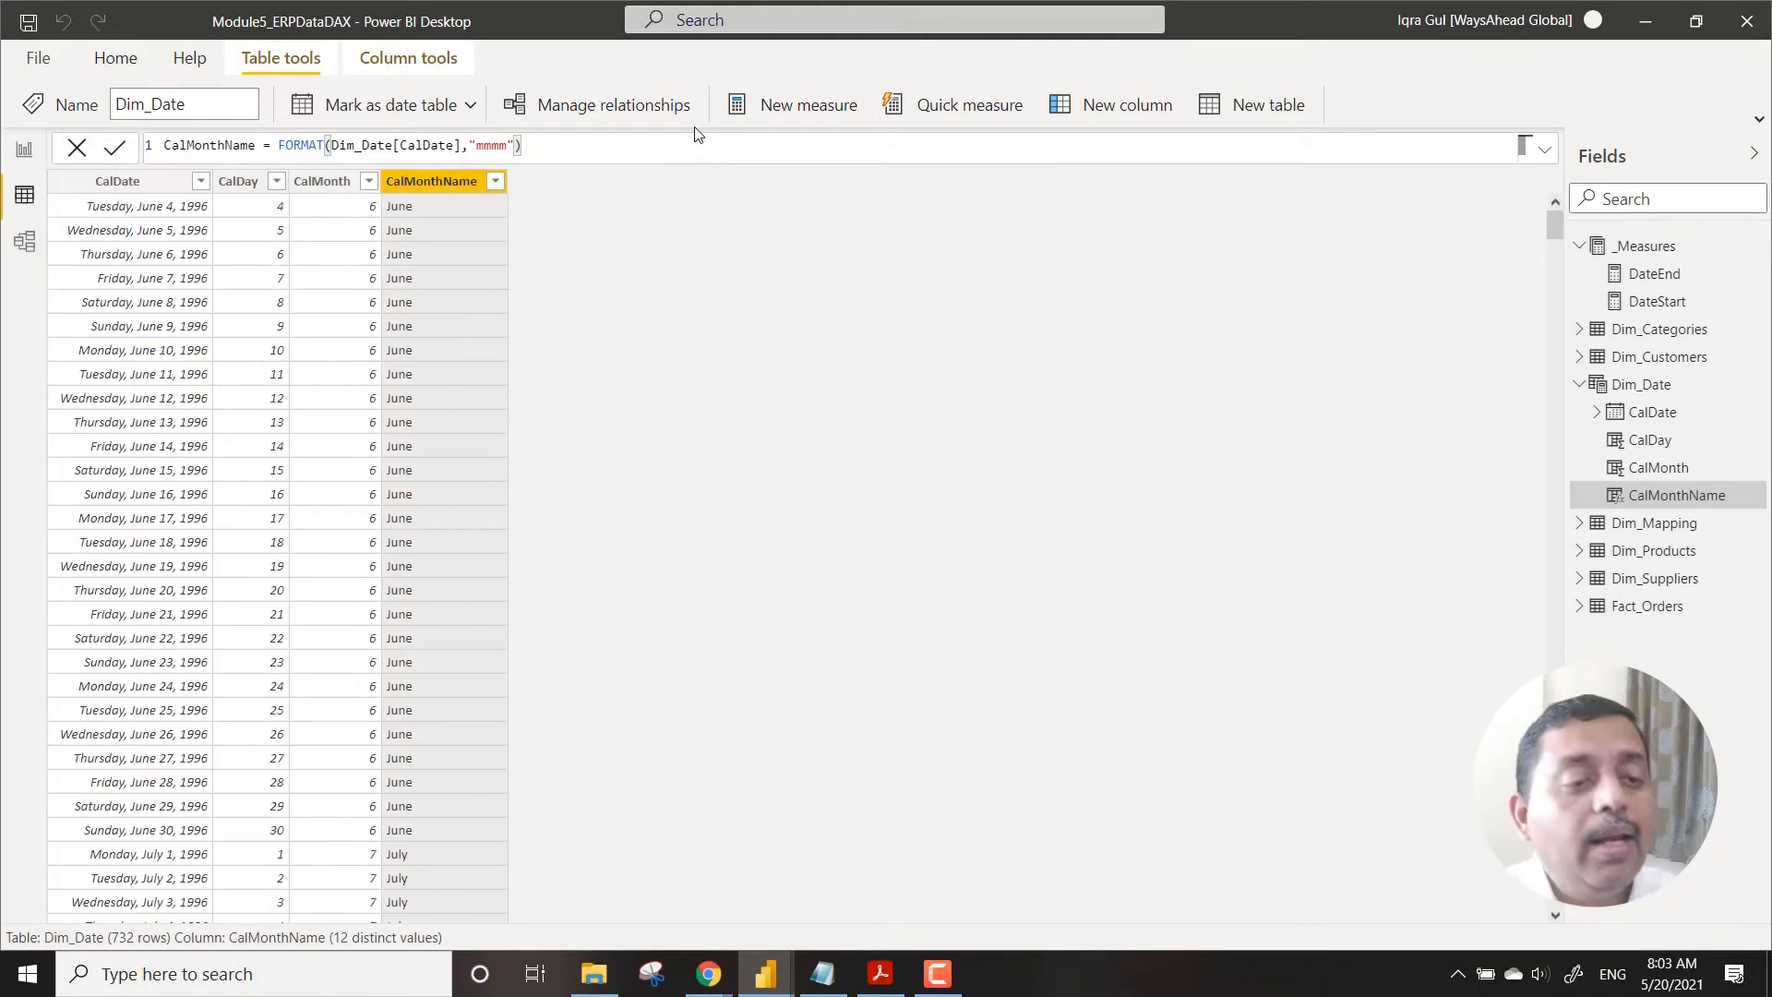
Step: Add a calculated column CalDayName to Dim_Date with the formula FORMAT(Dim_Date[CalDate],"dddd")
click(1075, 109)
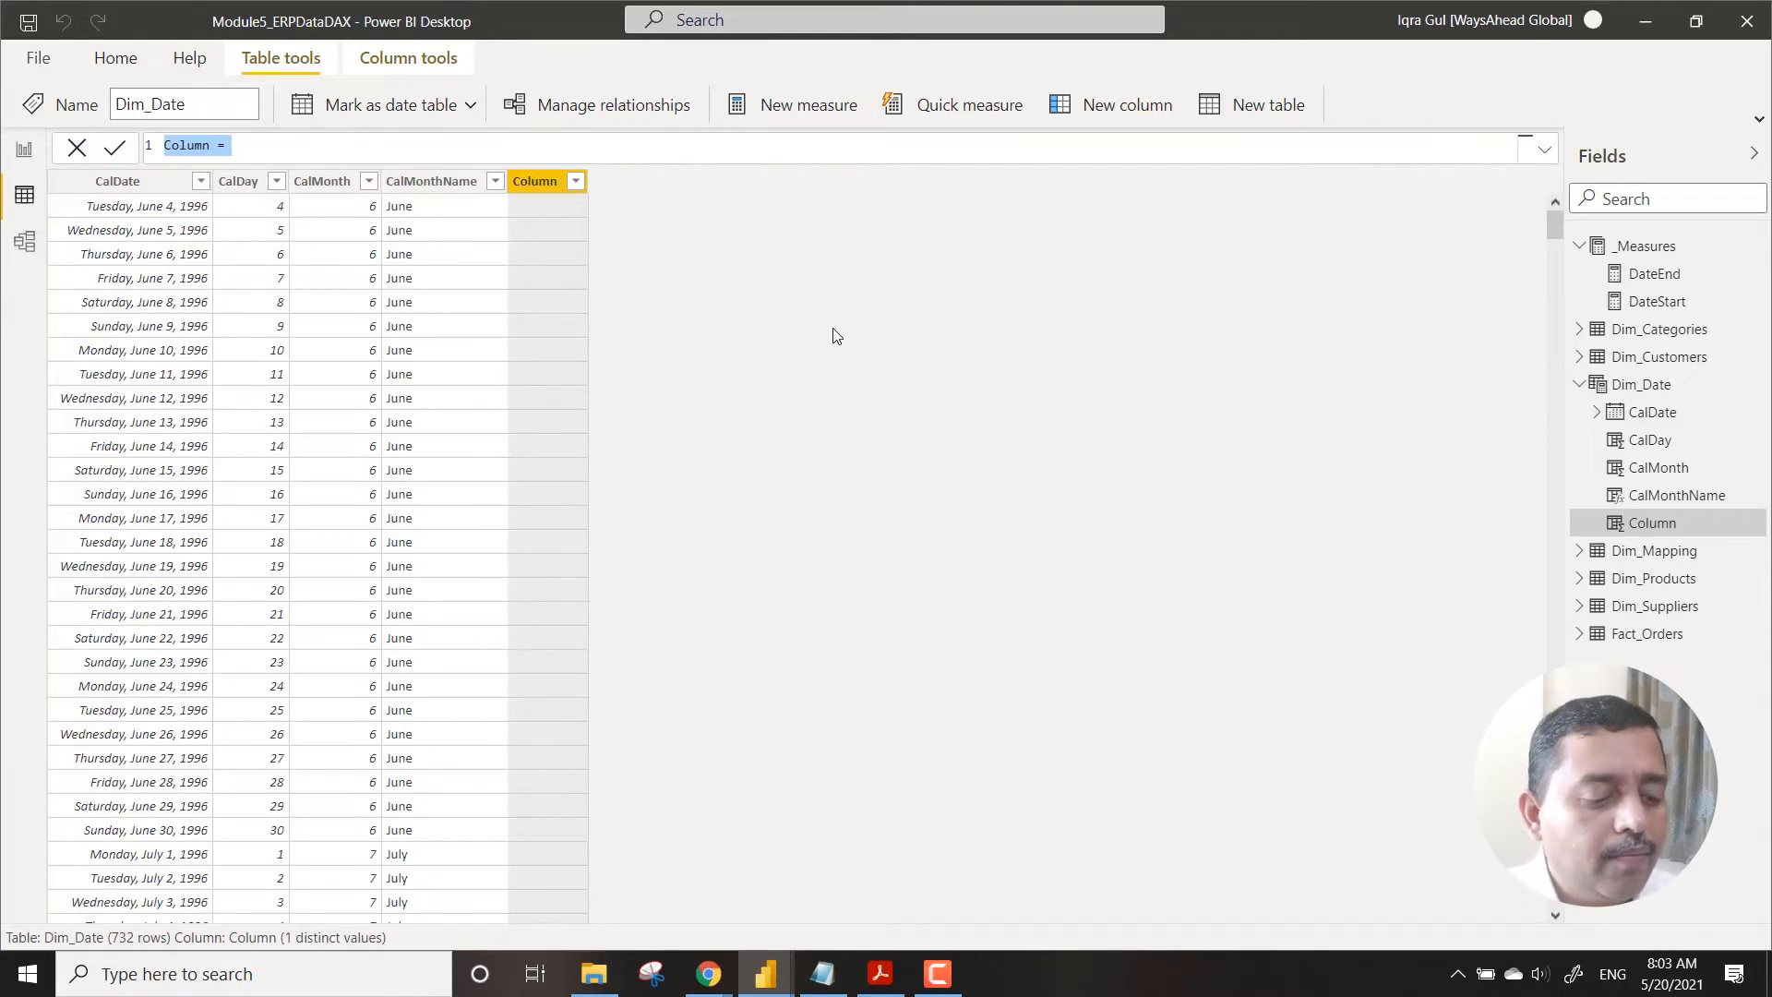
text(Cal)
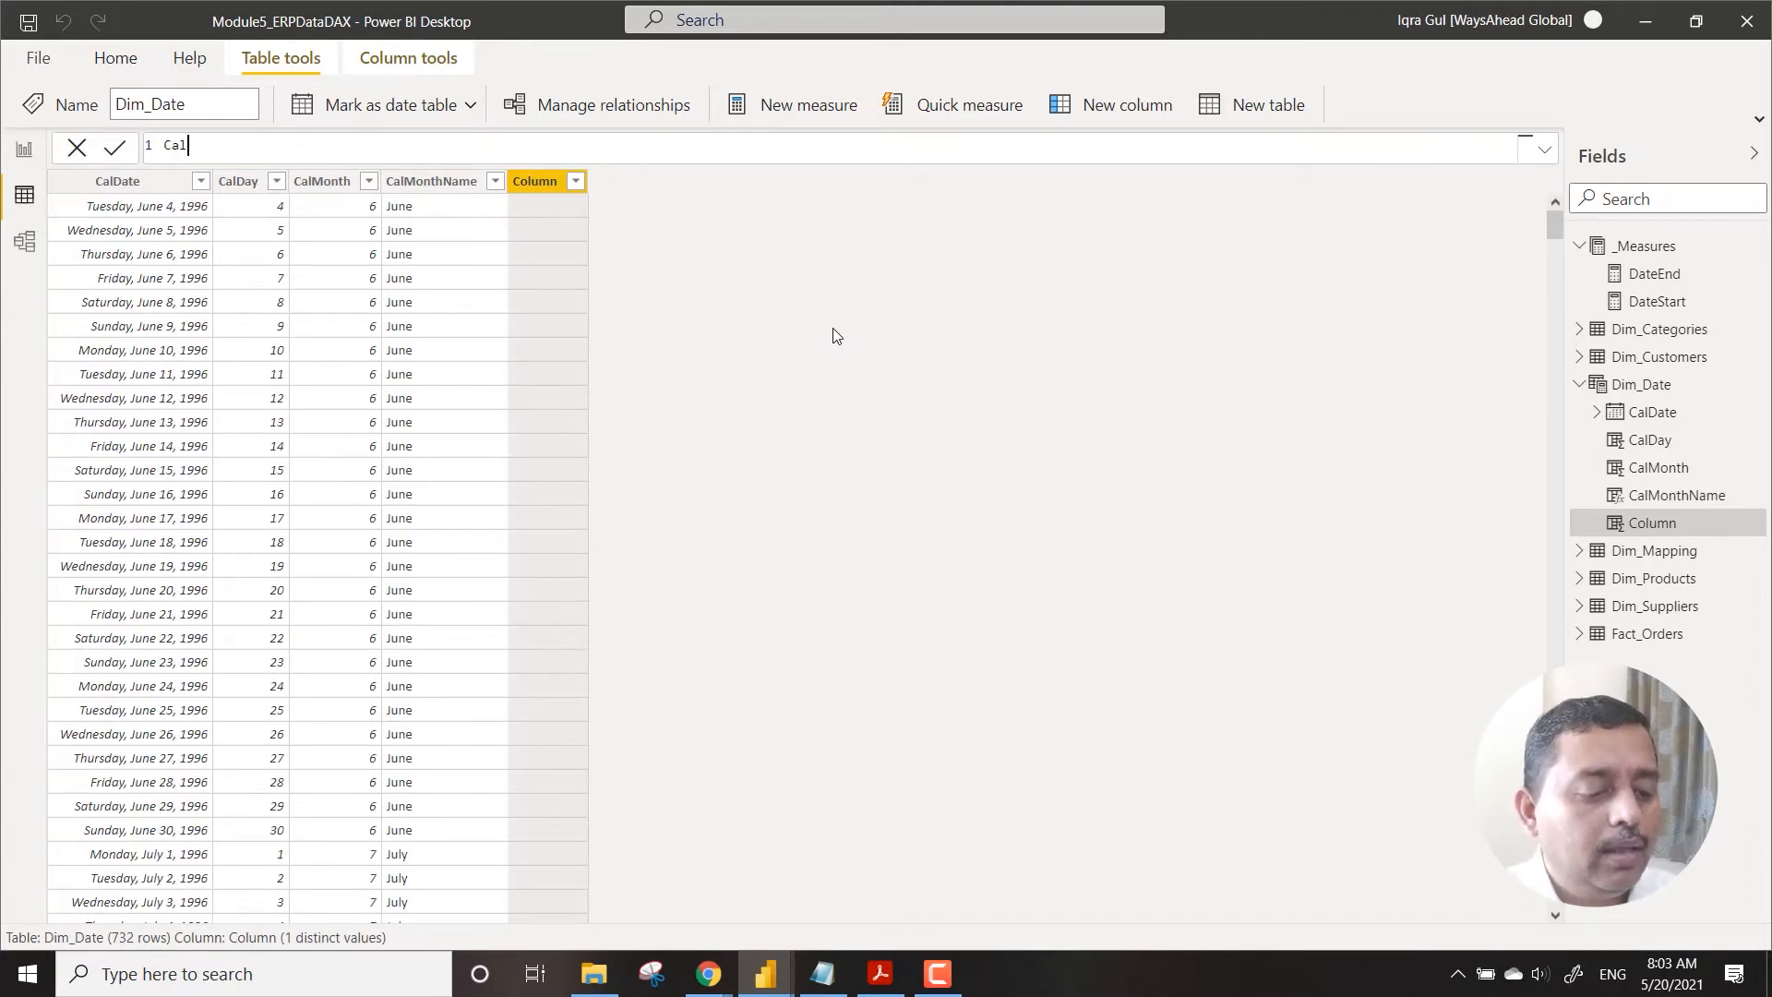
text(Day)
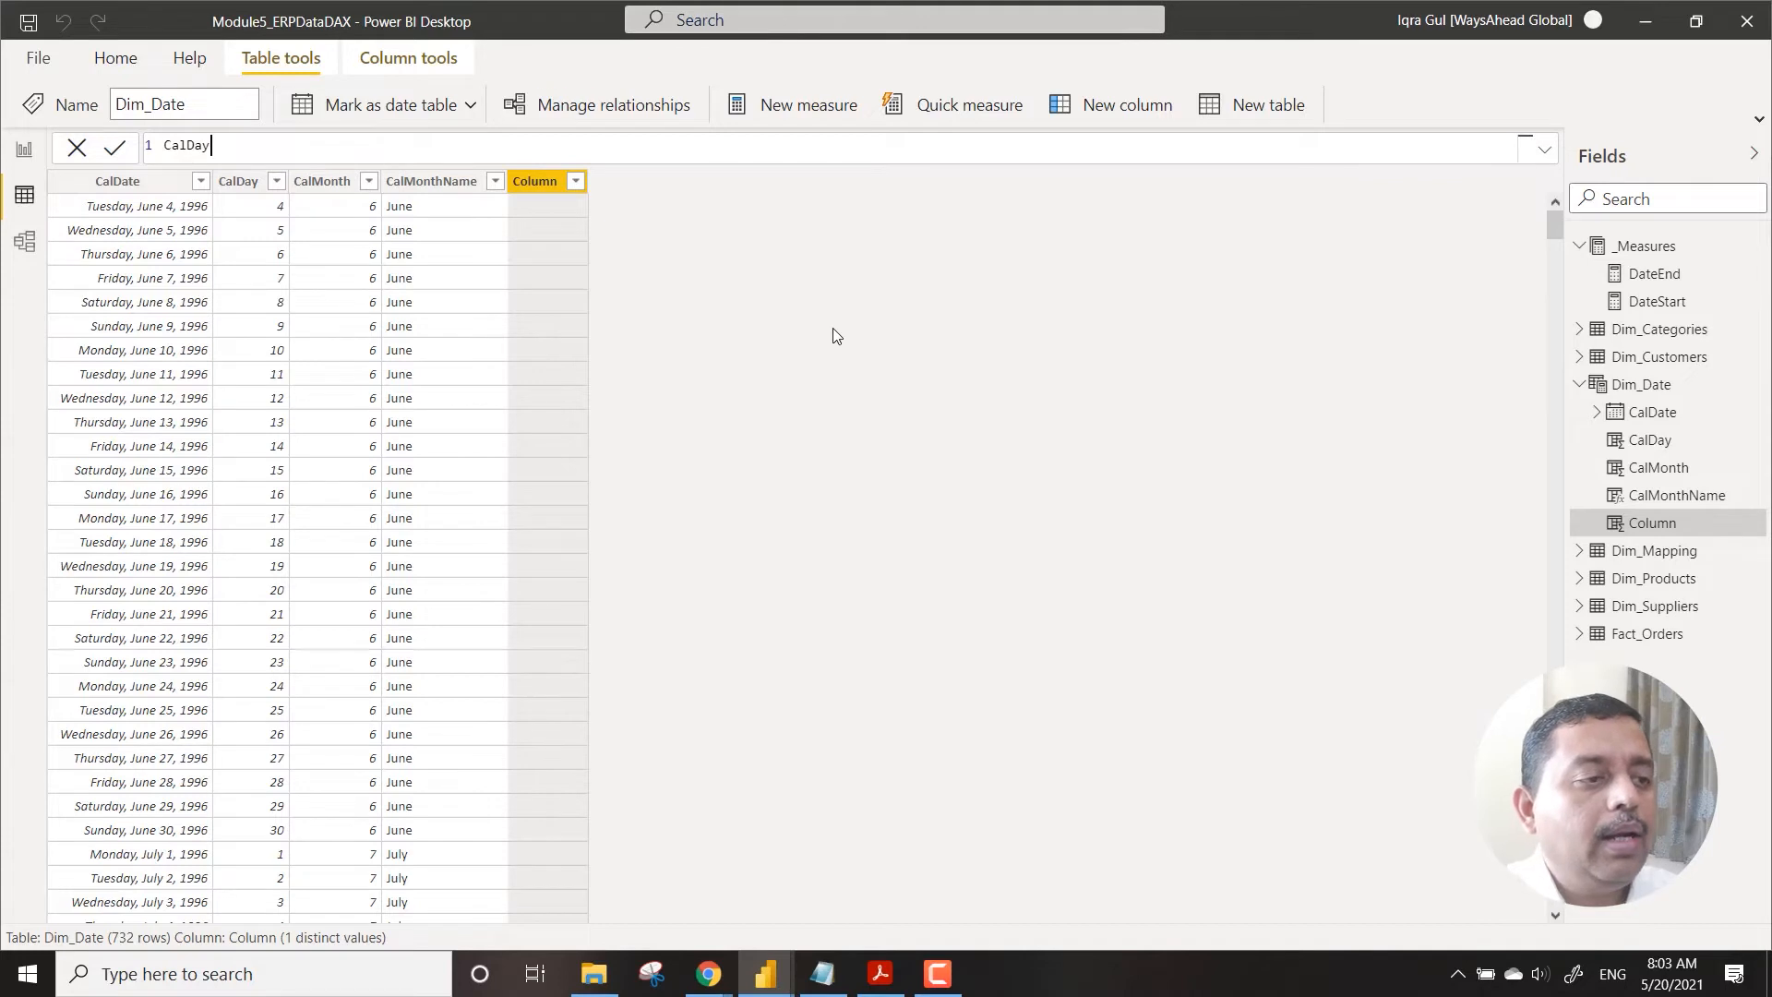
text(Name =)
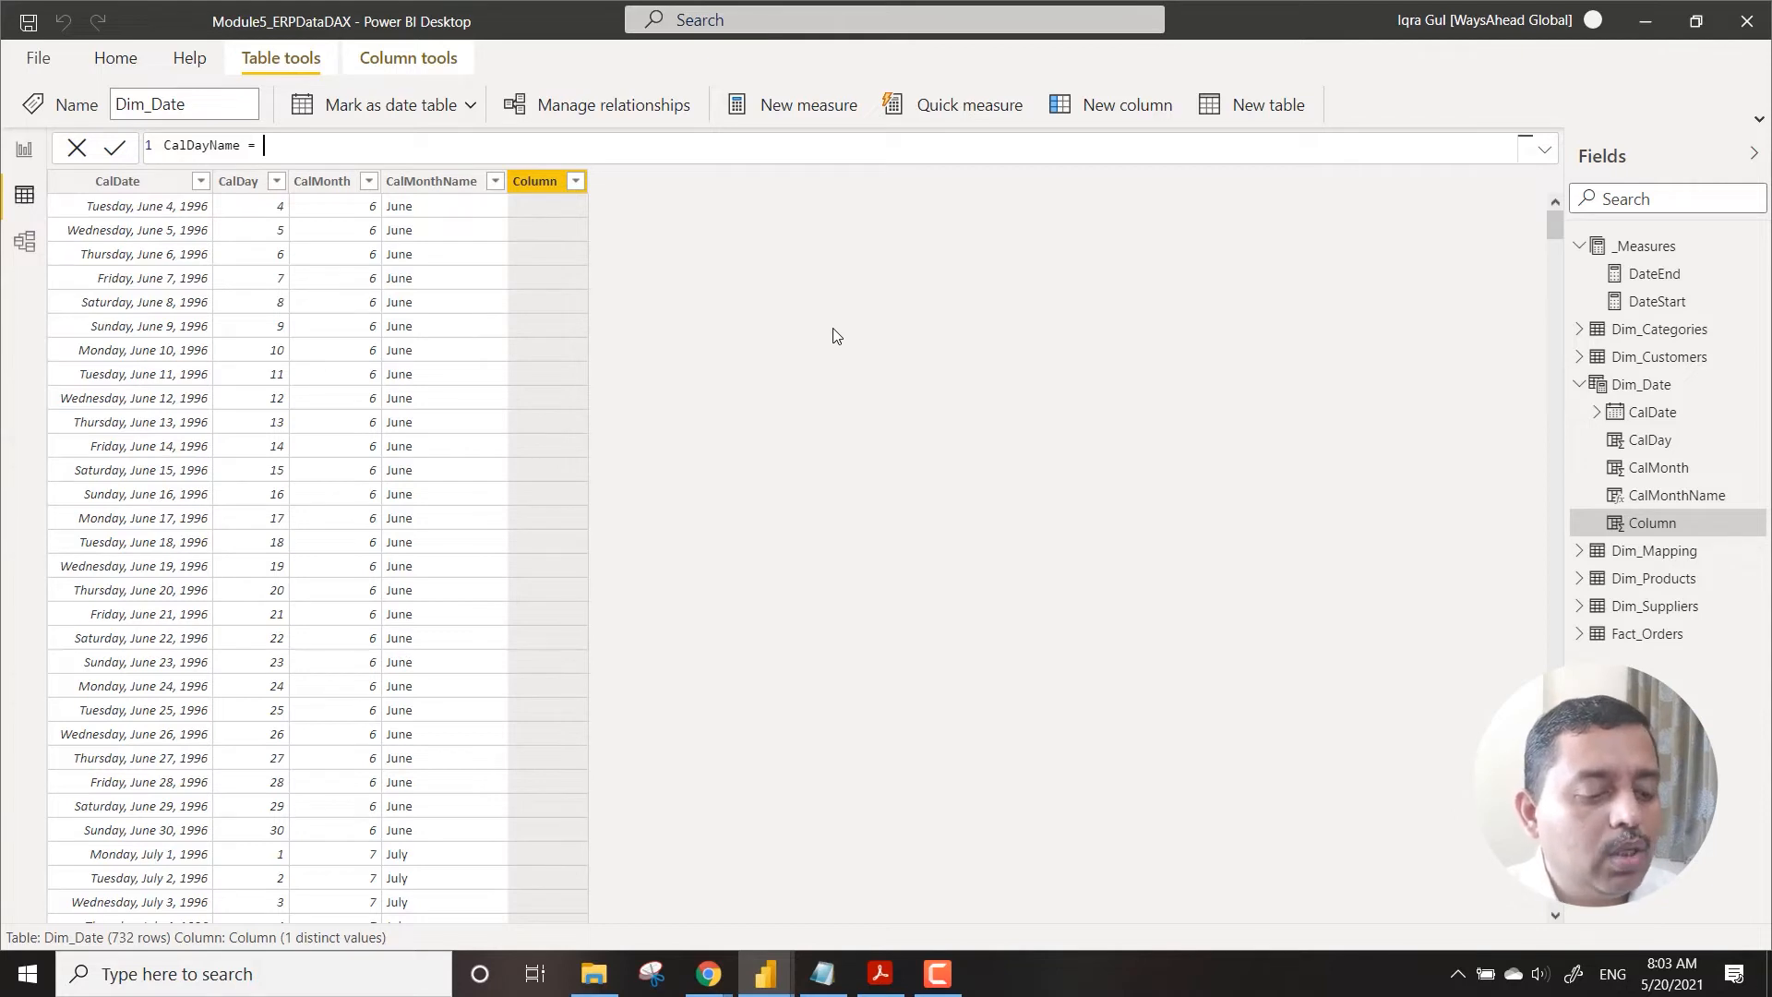
text(FORMAT()
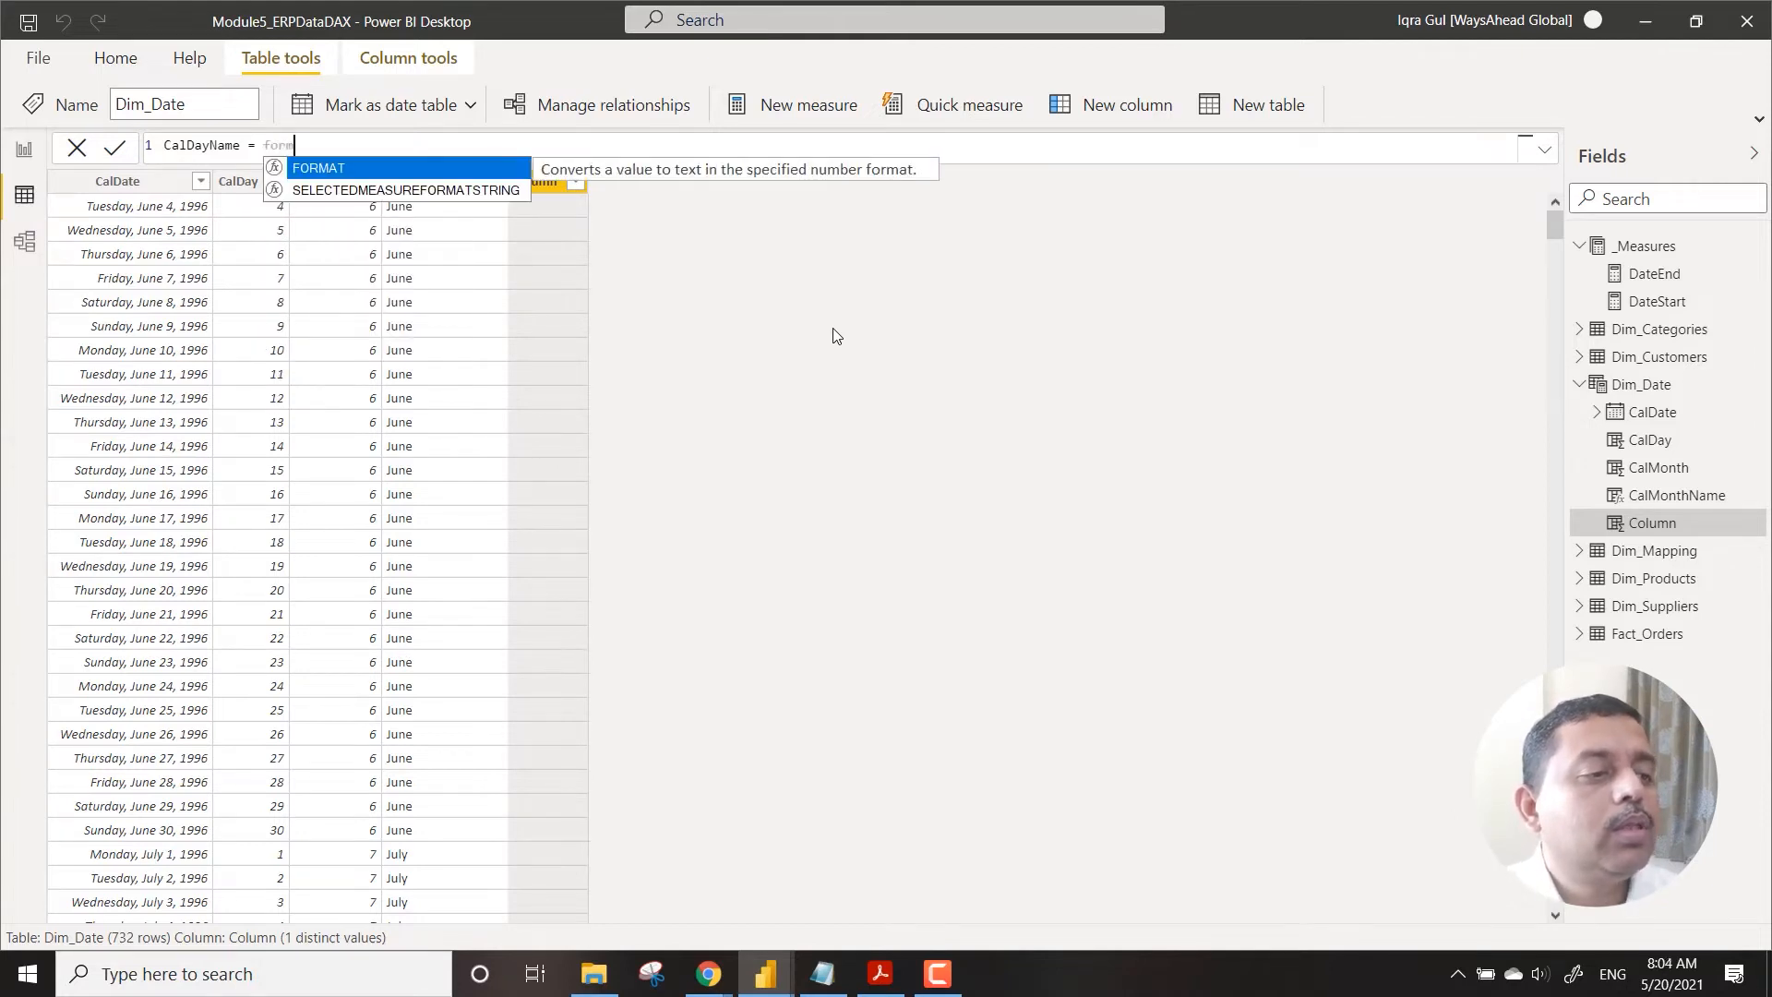
text(cal)
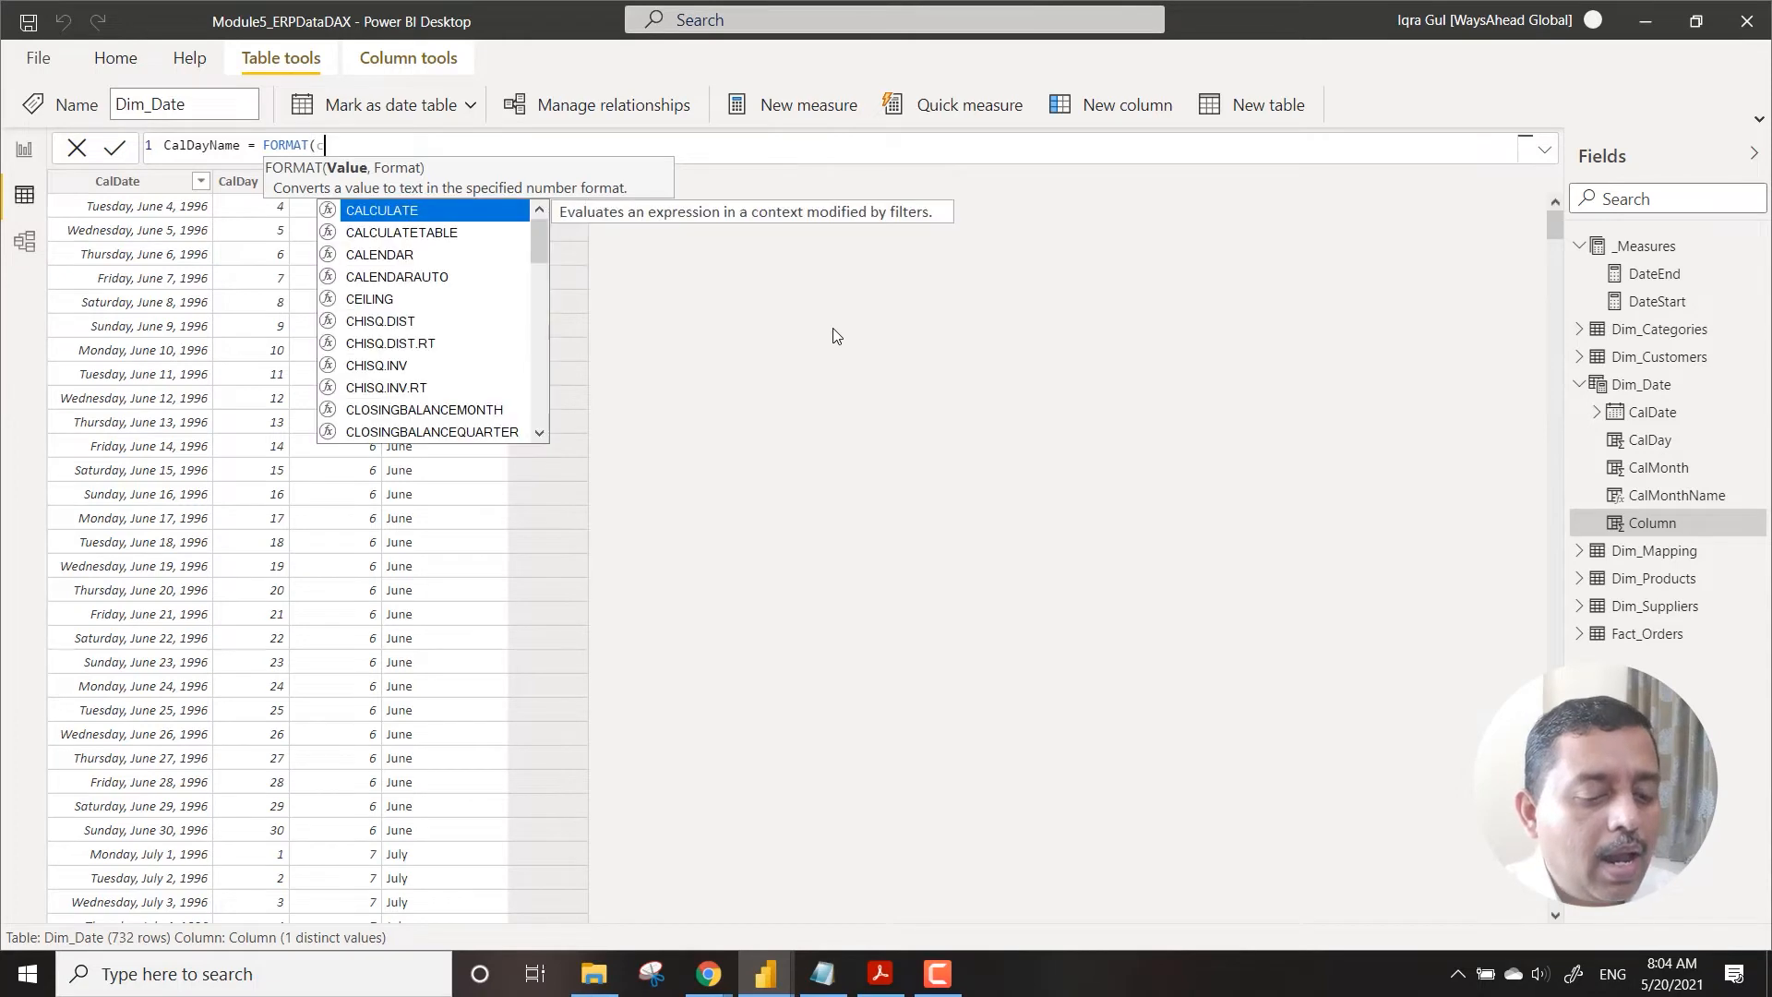
key(Down)
key(Down)
key(Down)
key(Down)
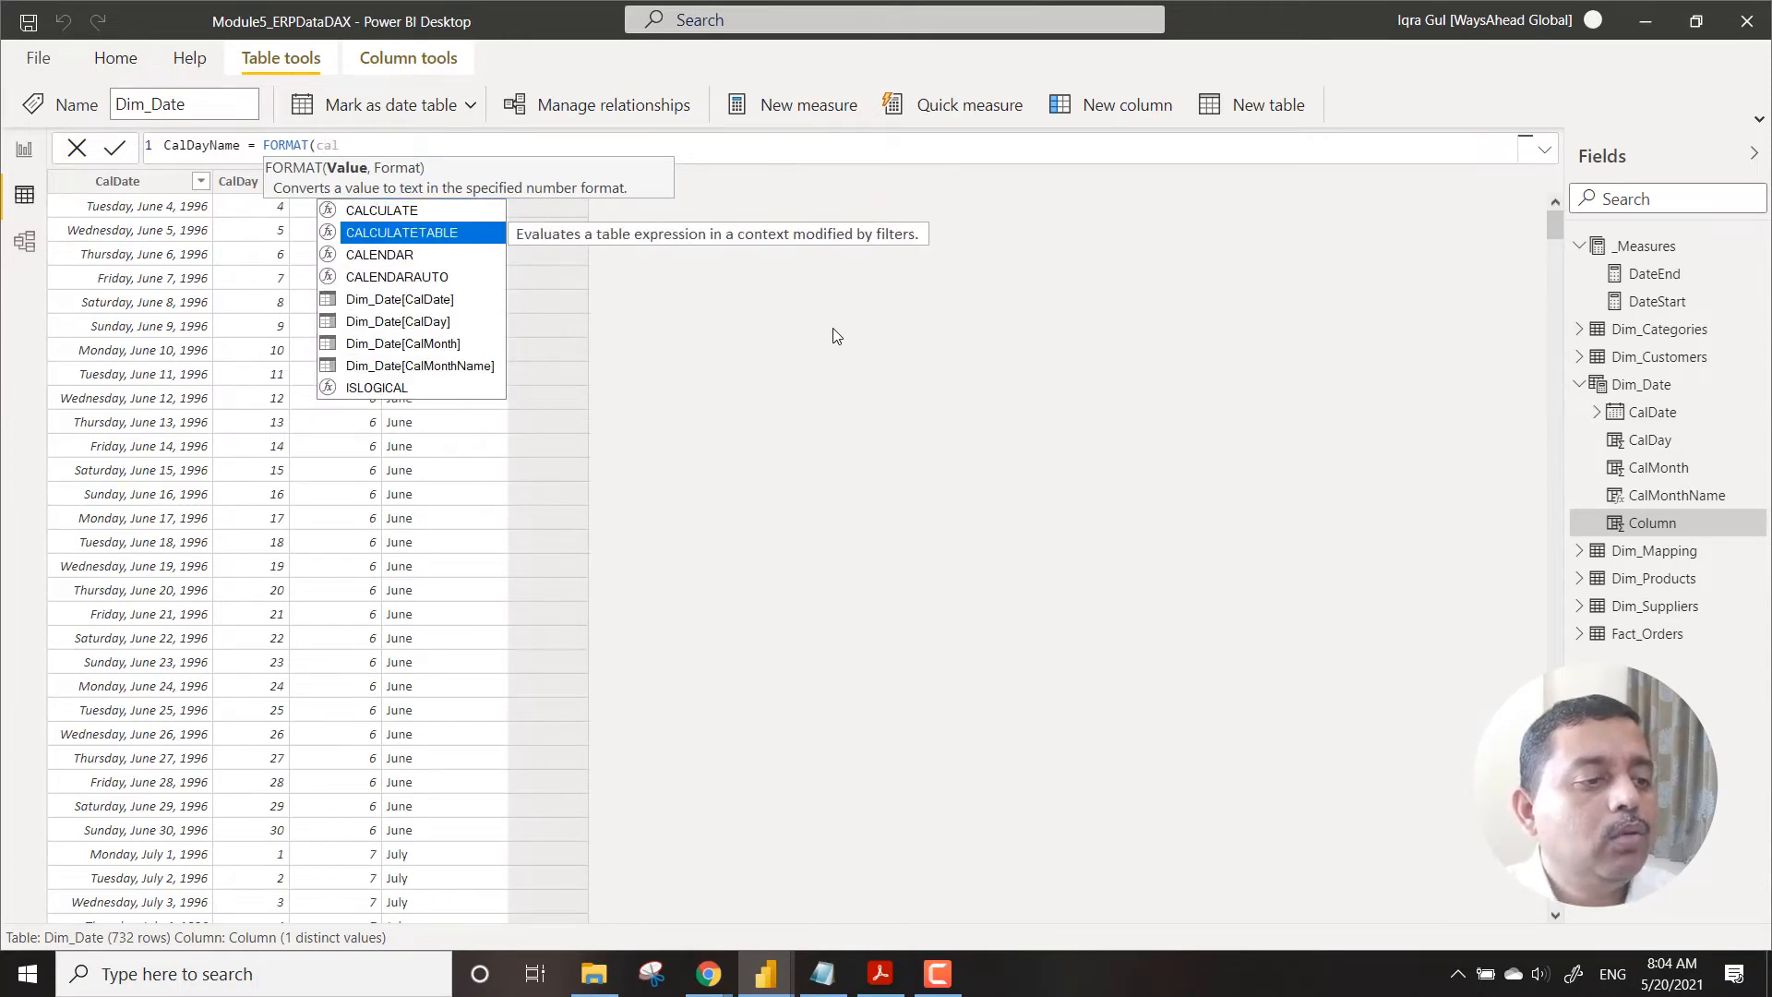
key(Tab)
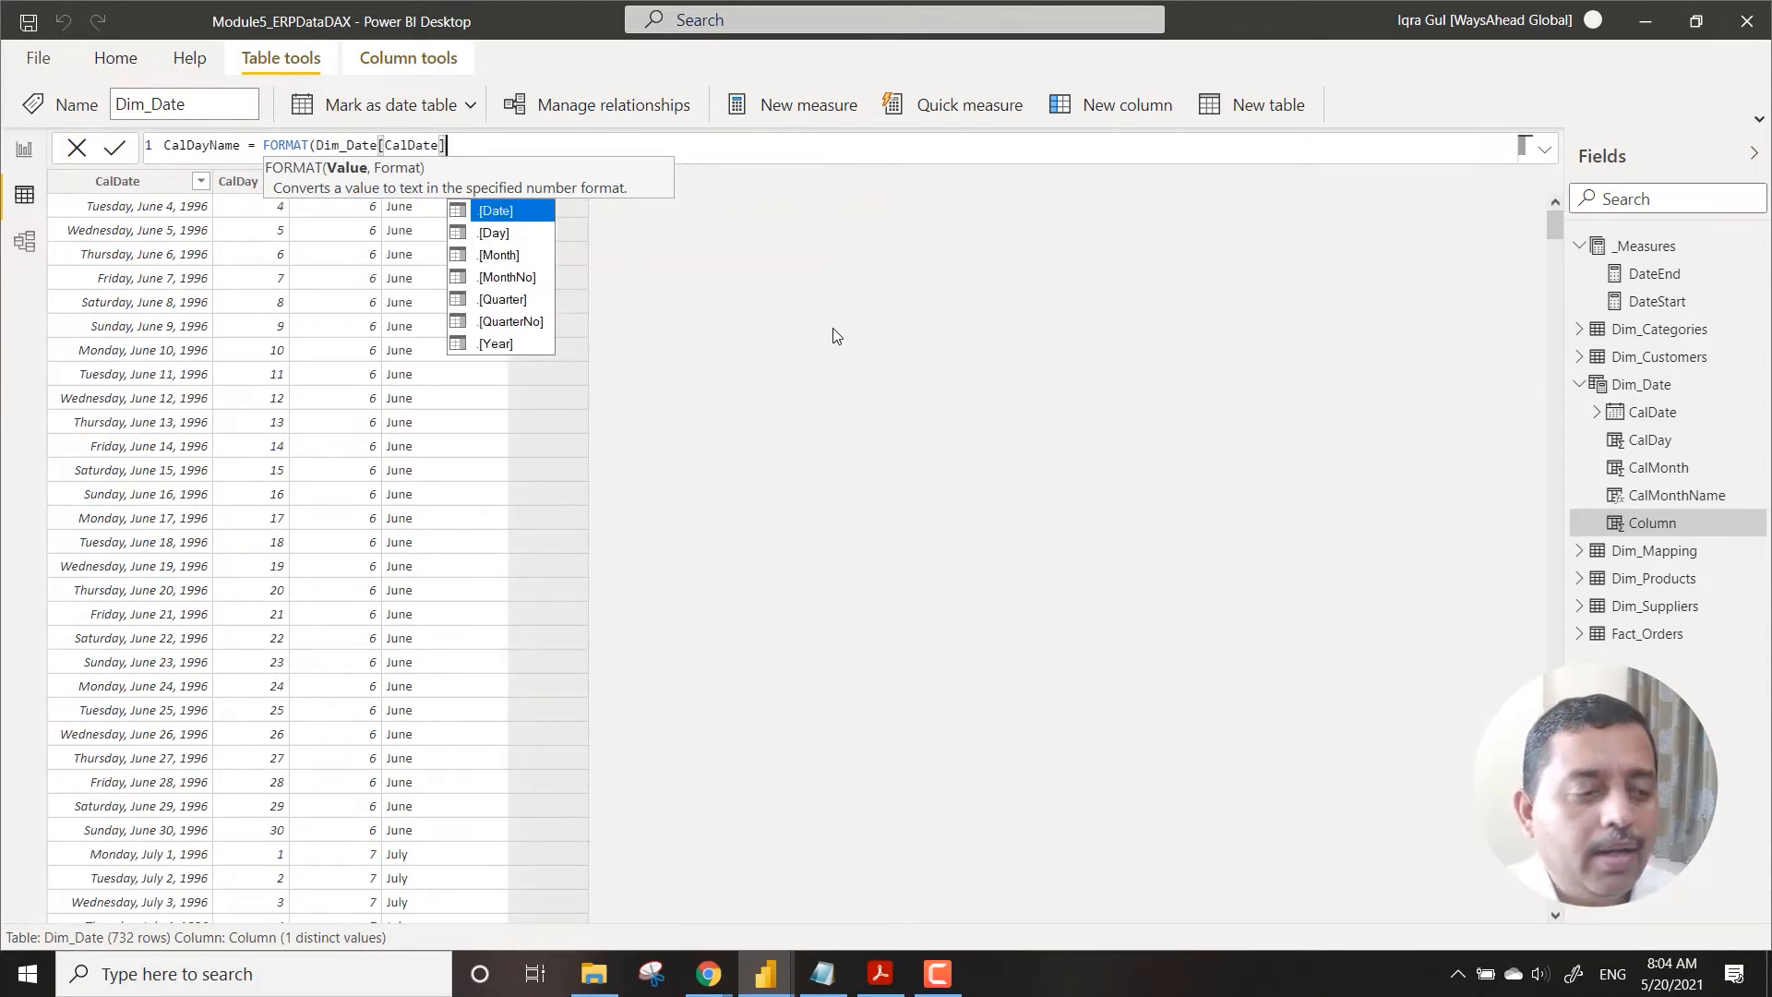
text(,"dddd"))
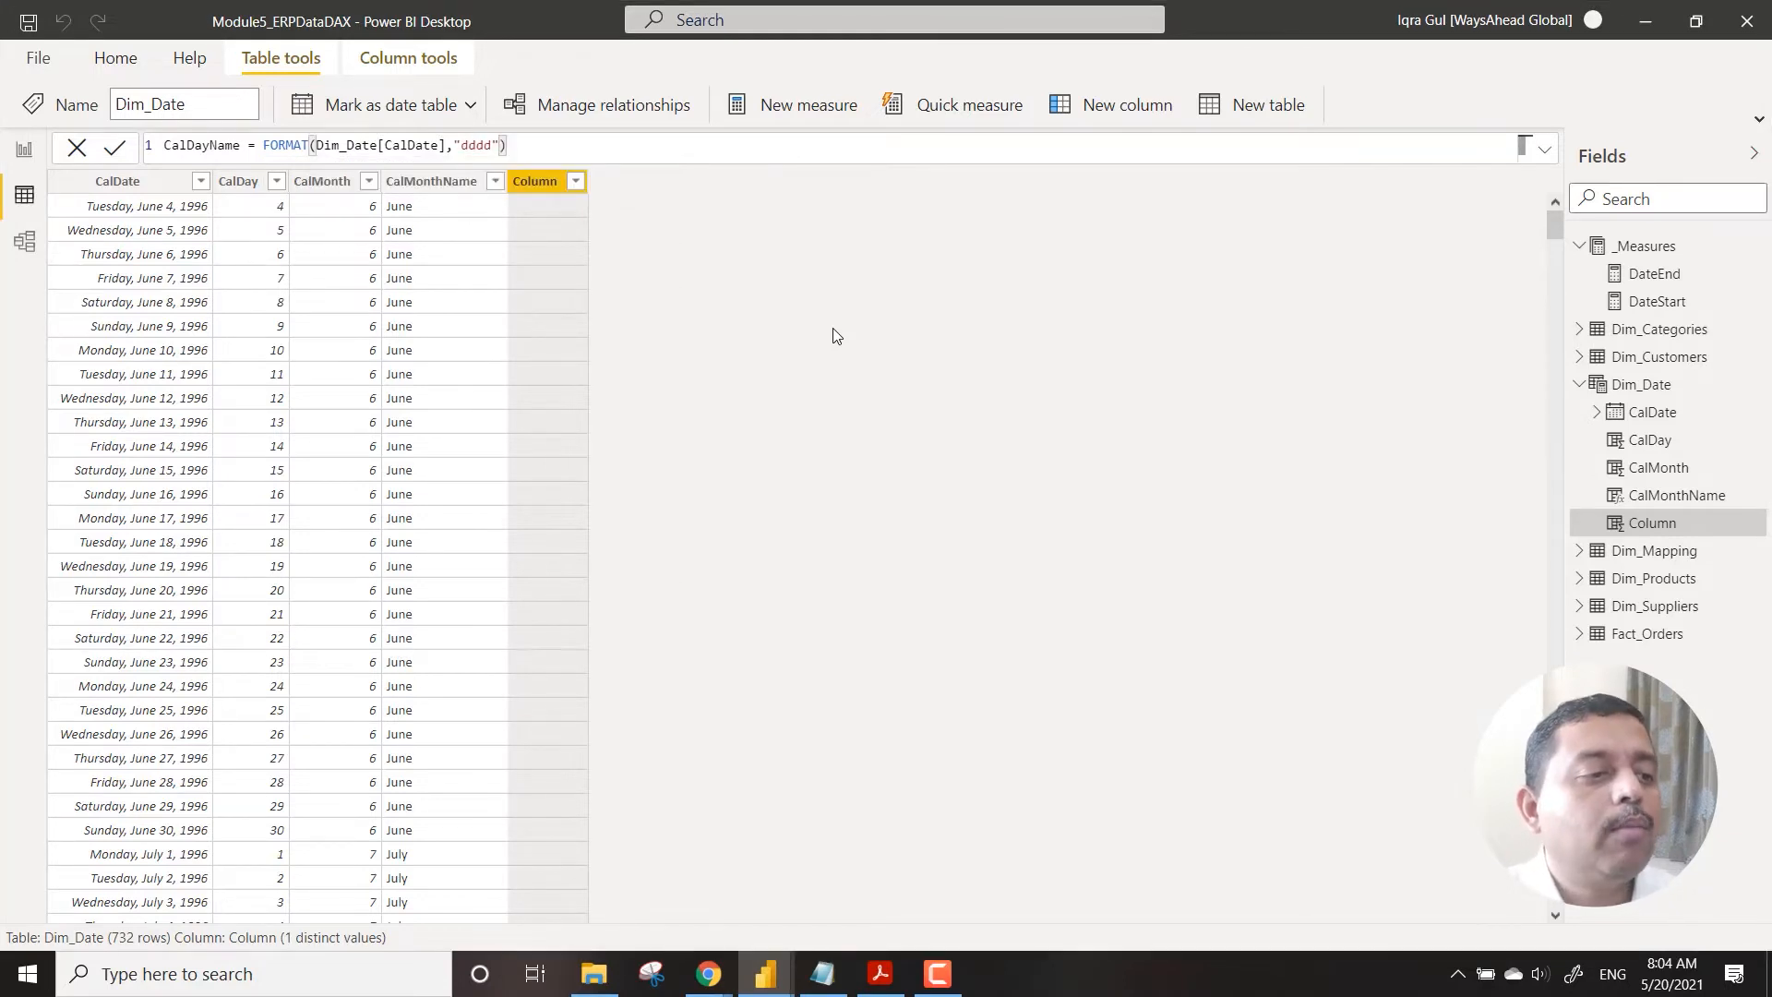
key(Return)
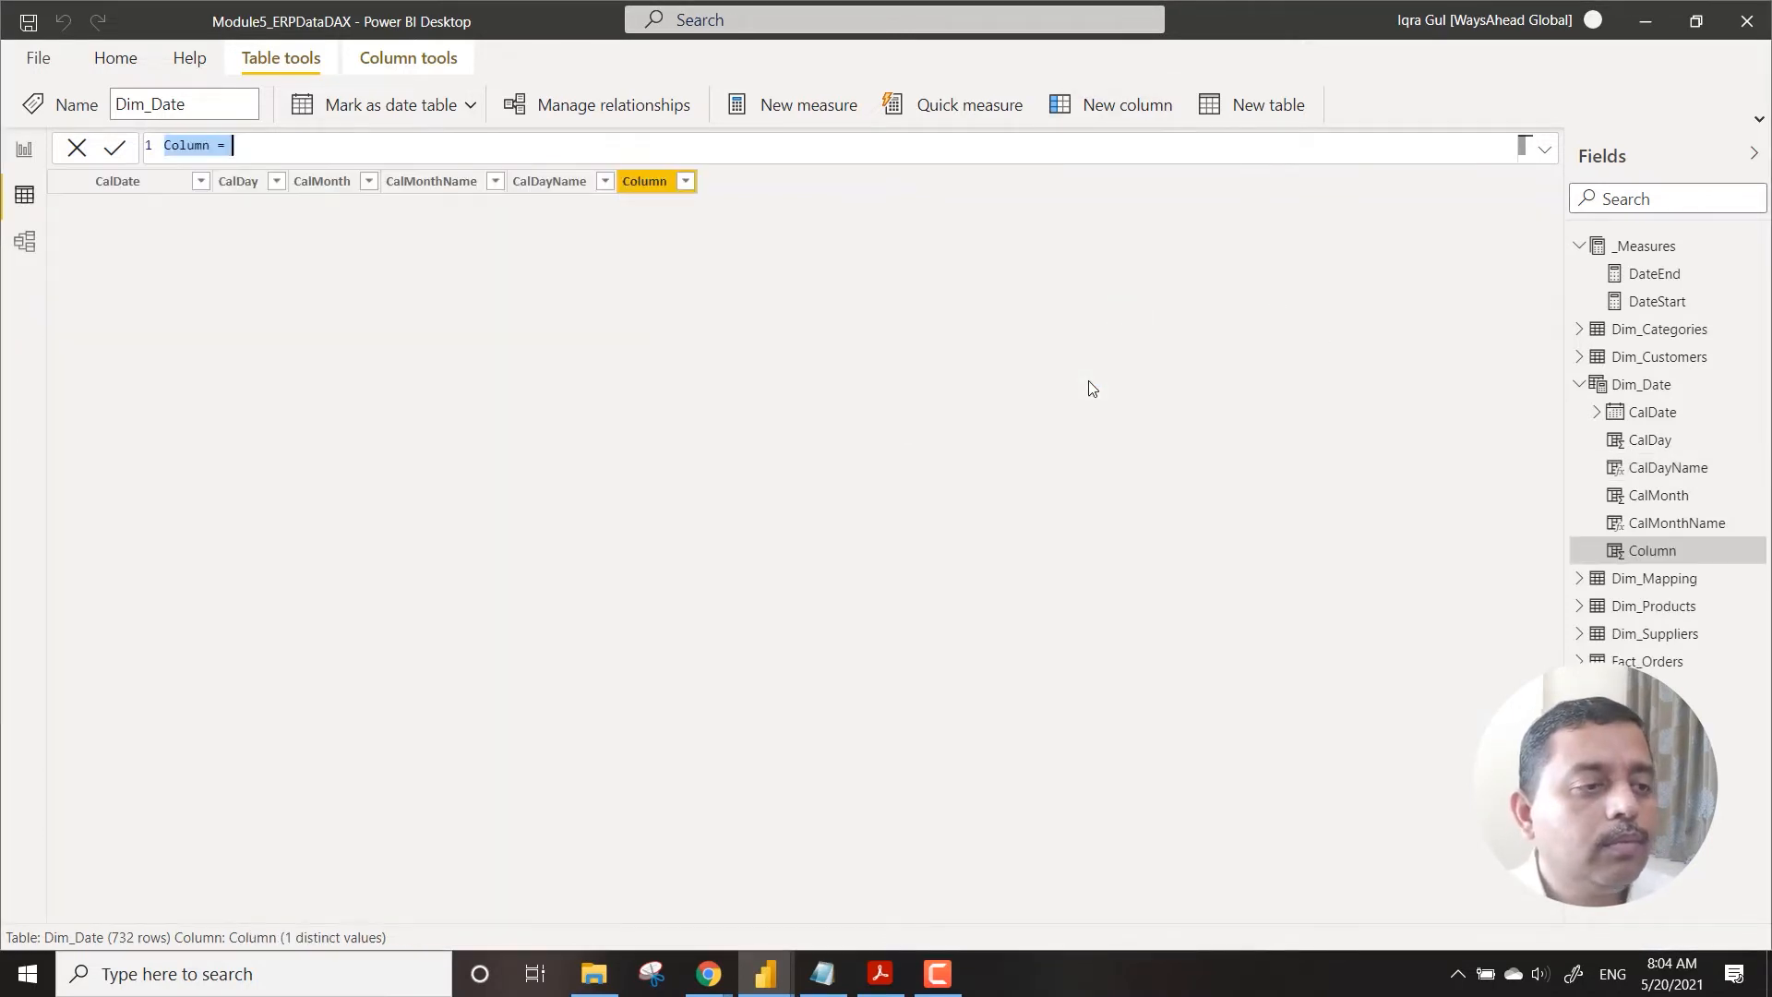
Step: Add a calculated column Weekday to Dim_Date with the formula WEEKDAY(Dim_Date[CalDate])
text(Weekday)
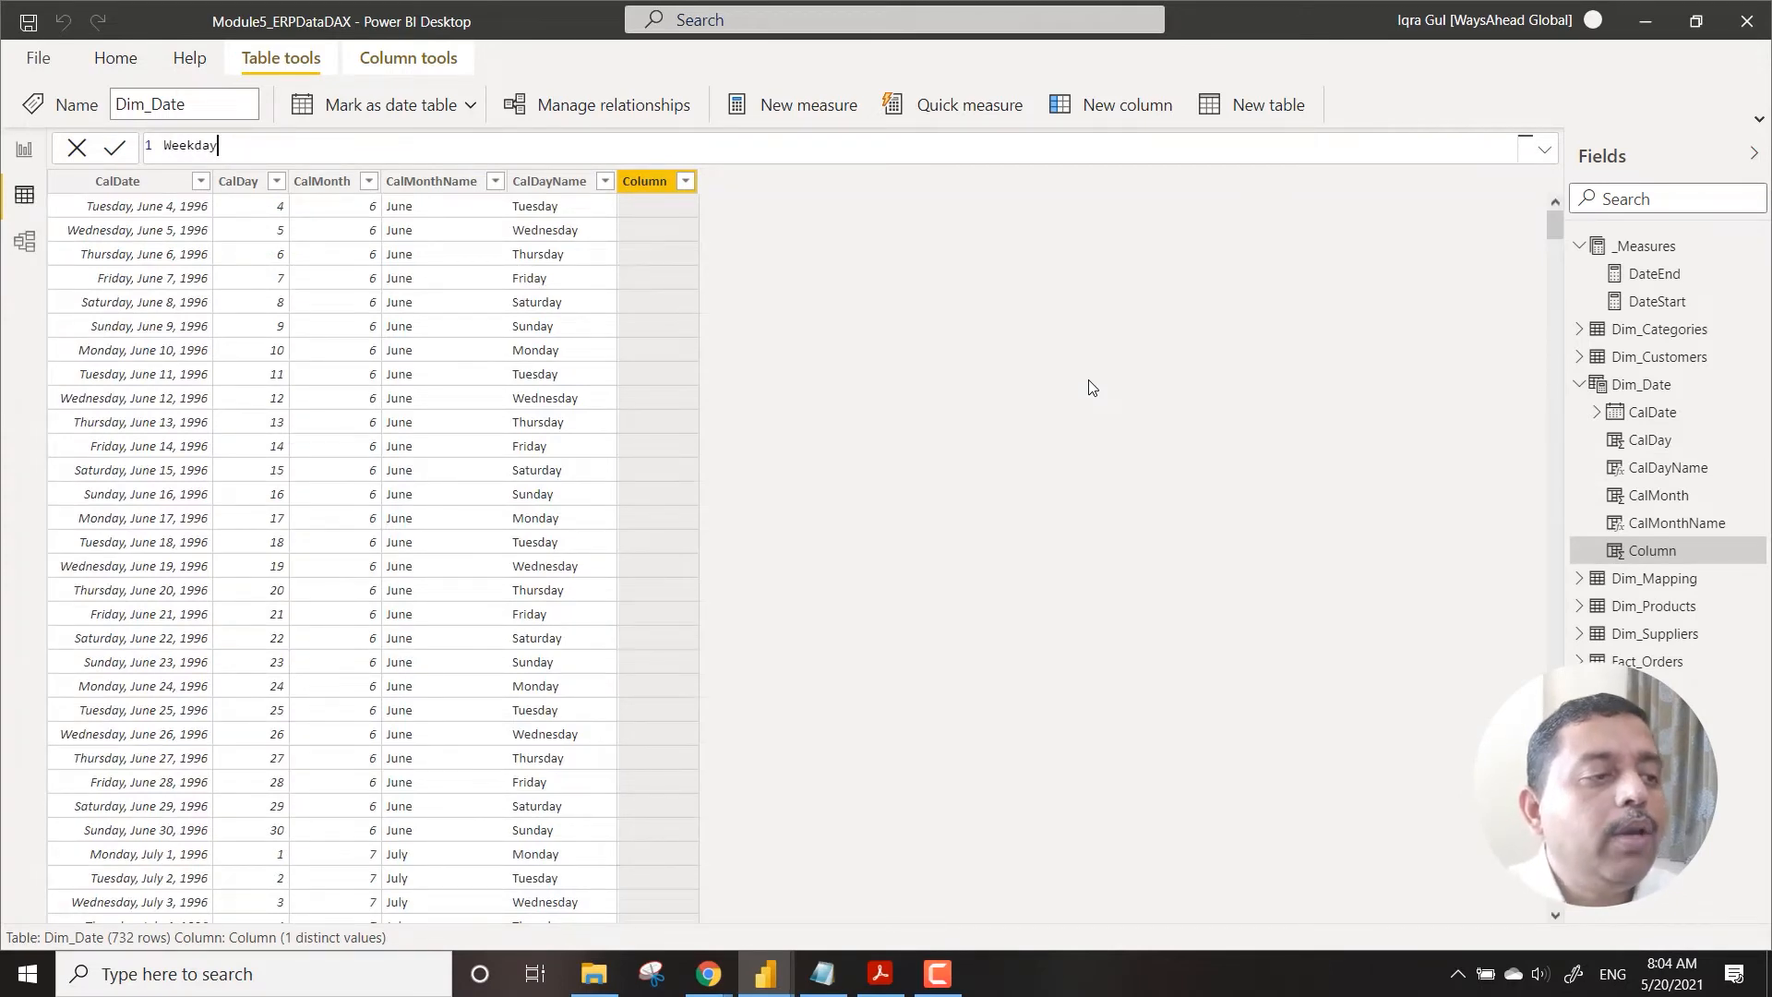
text( =)
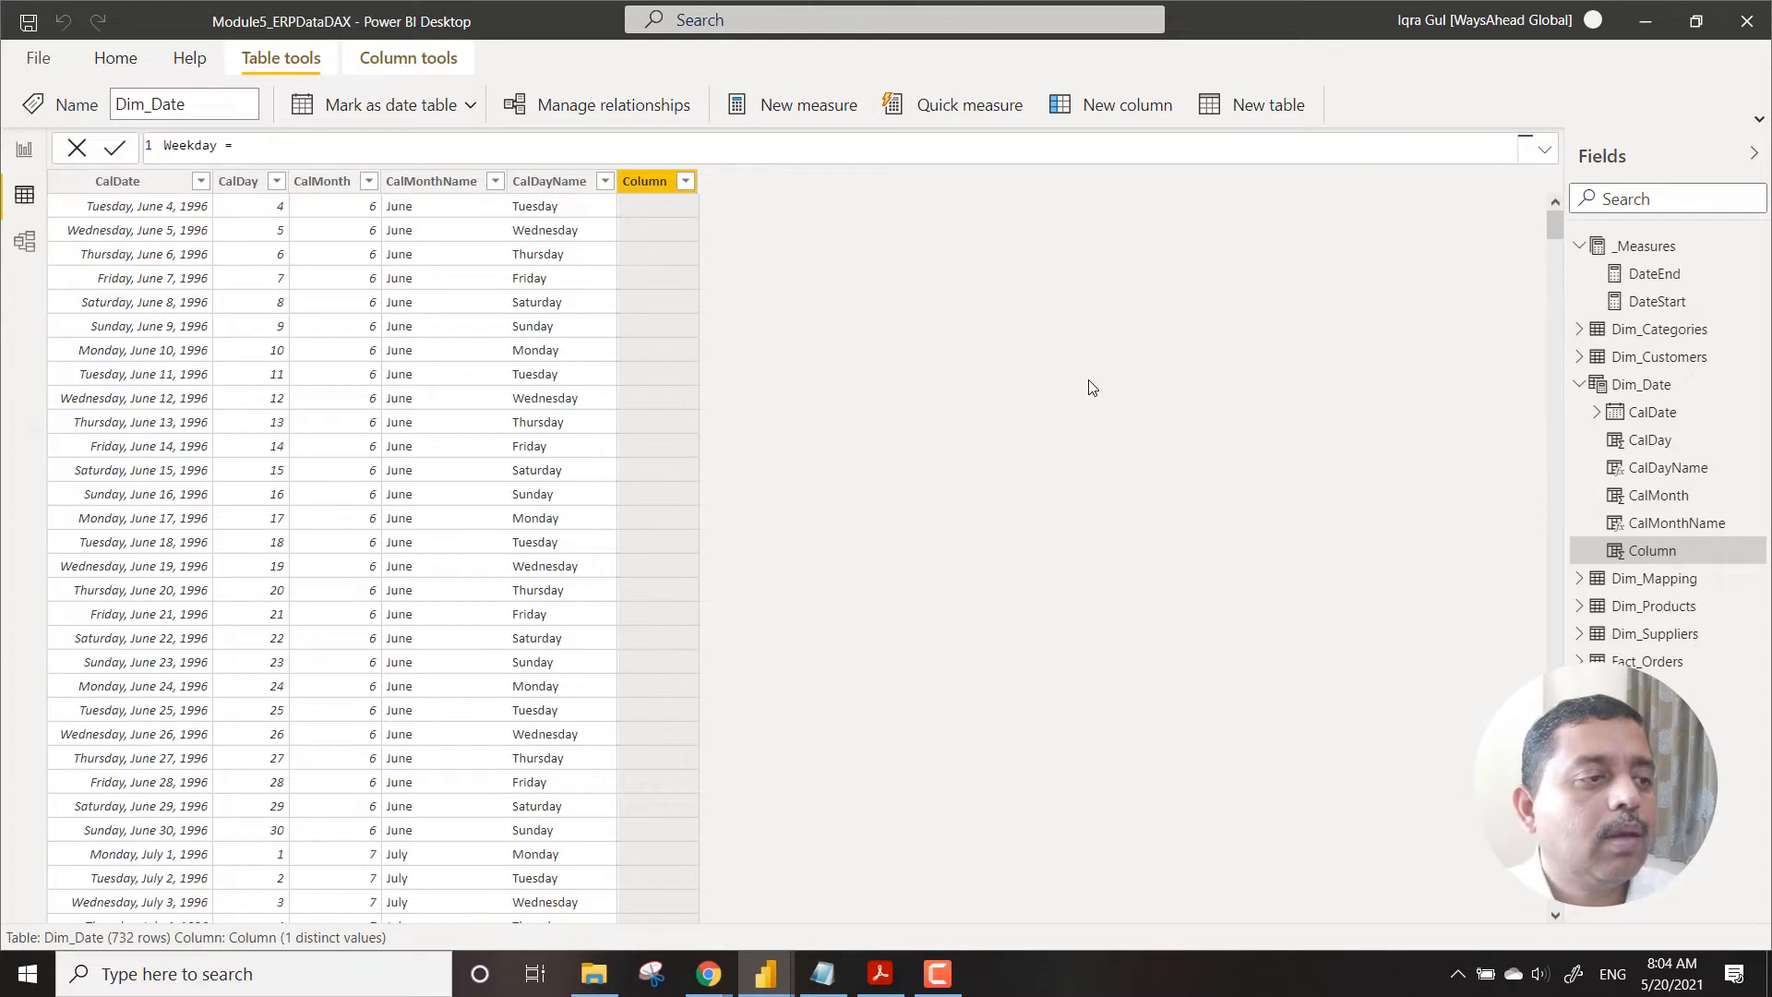
text( WEEK)
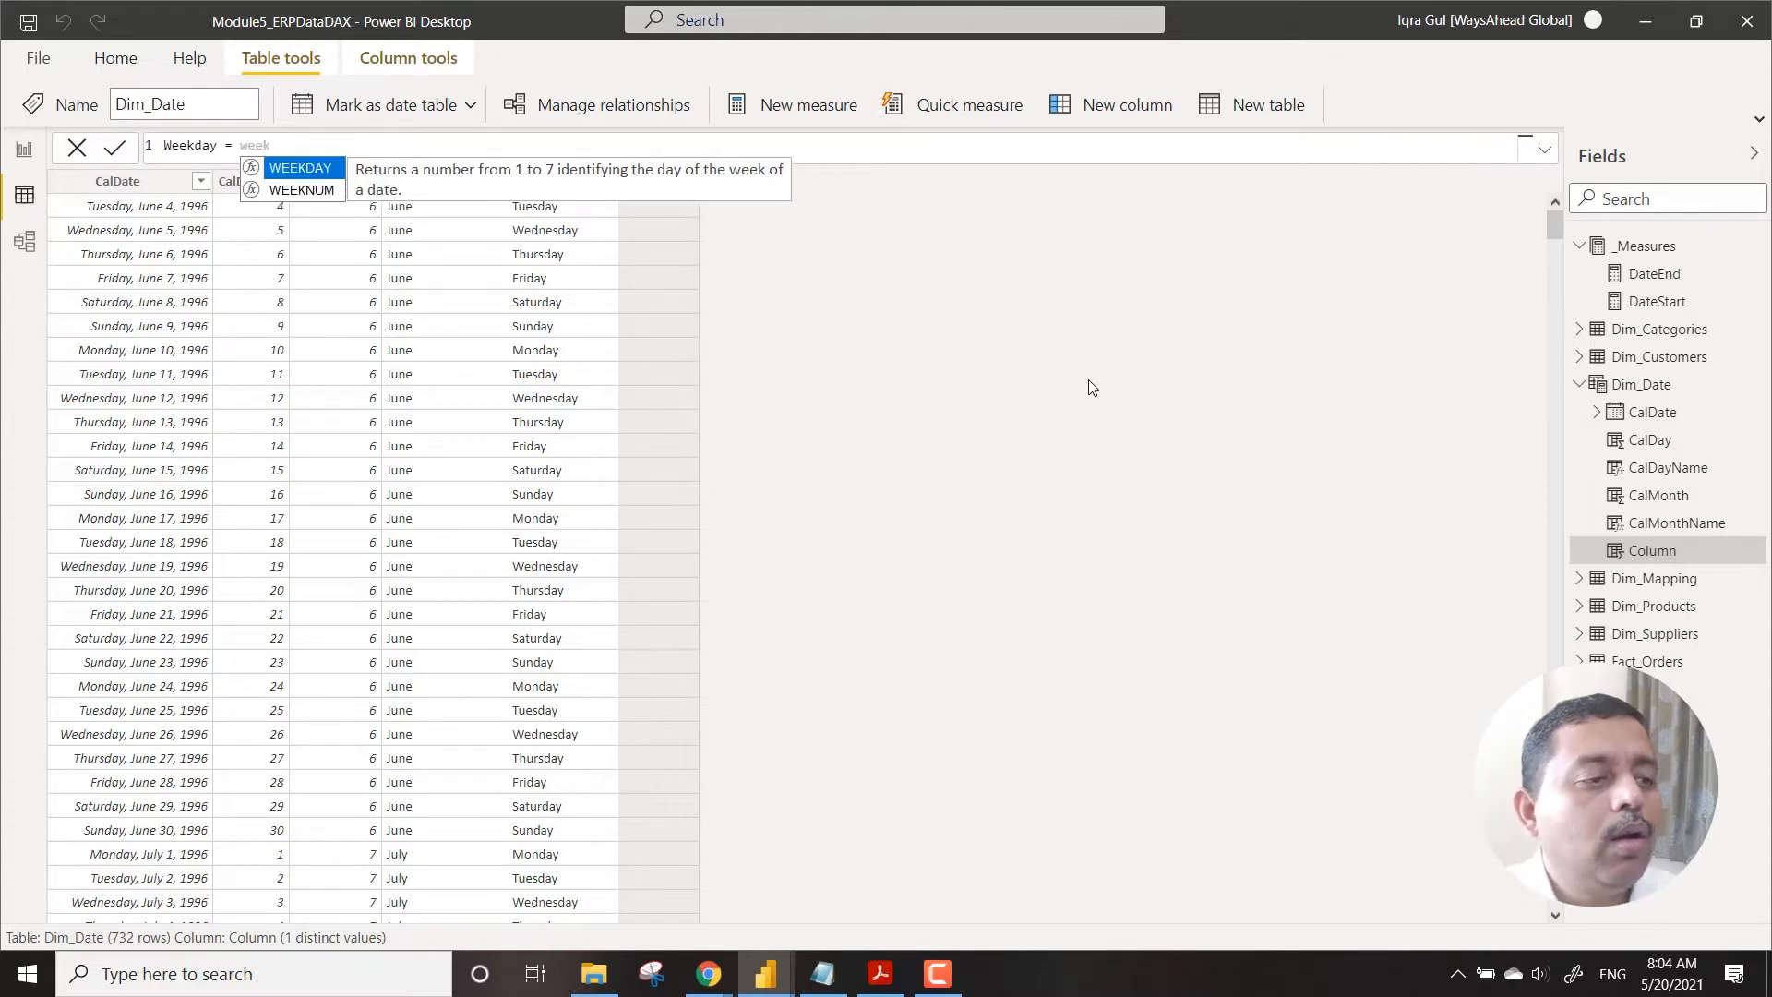
key(Tab)
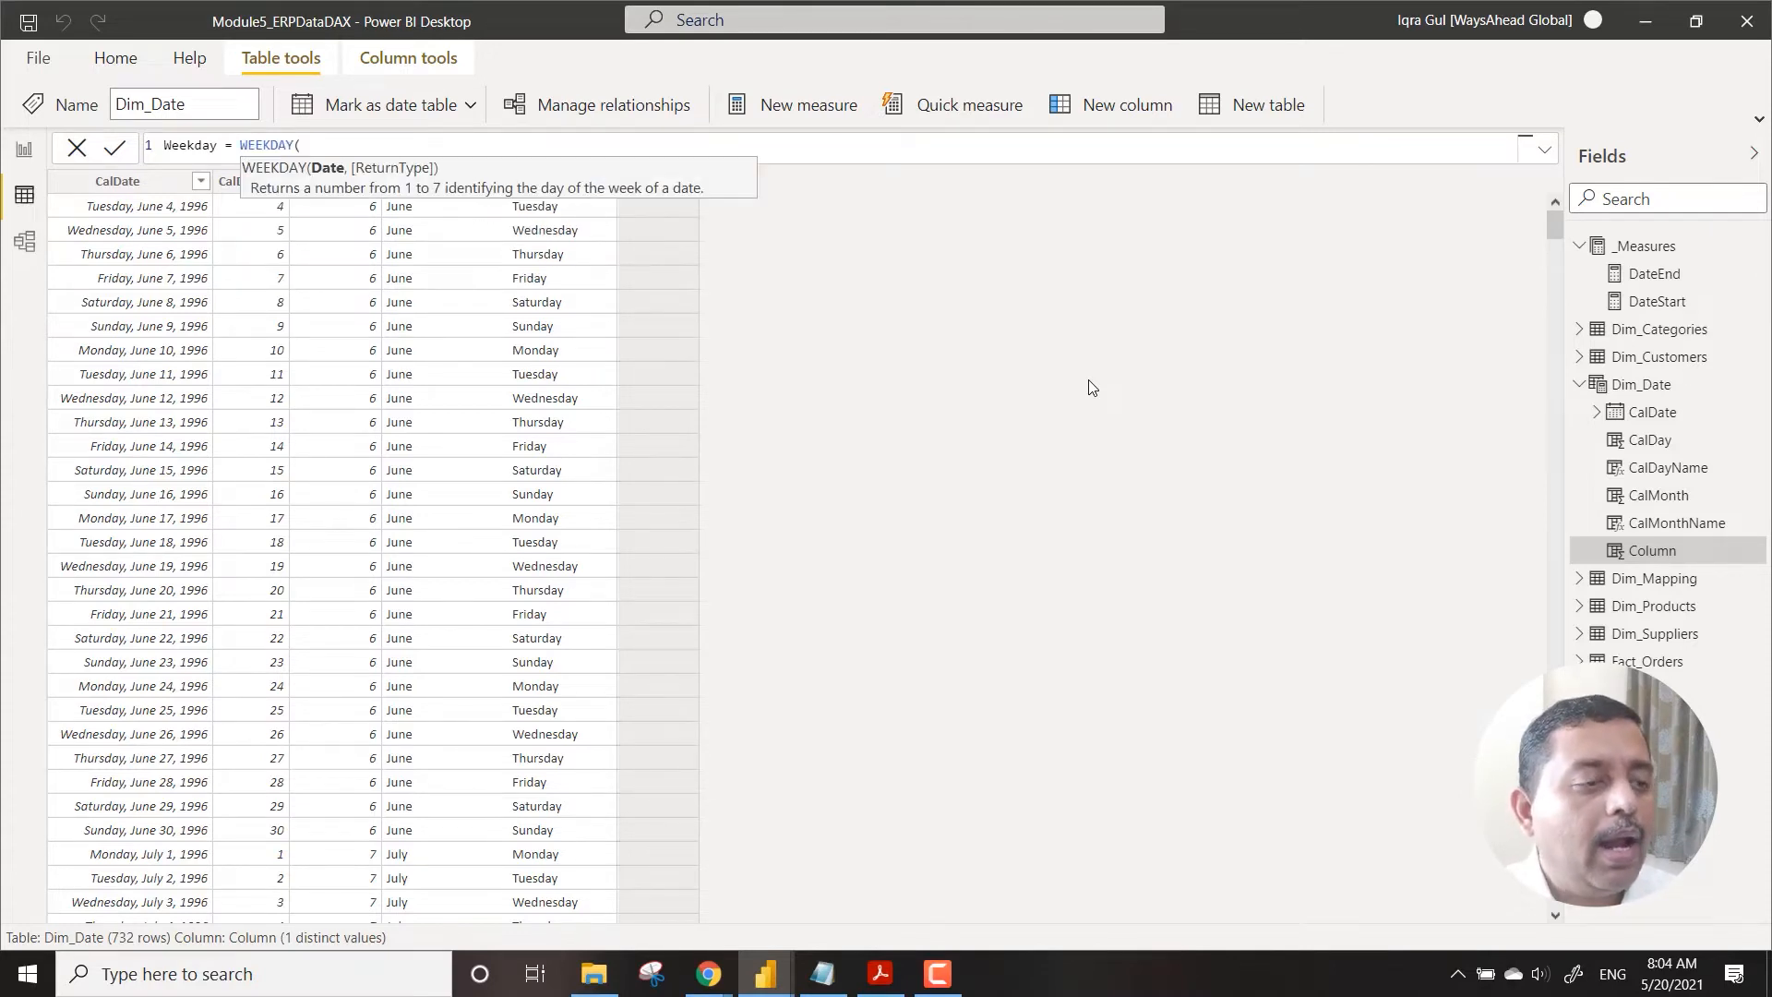
text(cald)
key(Tab)
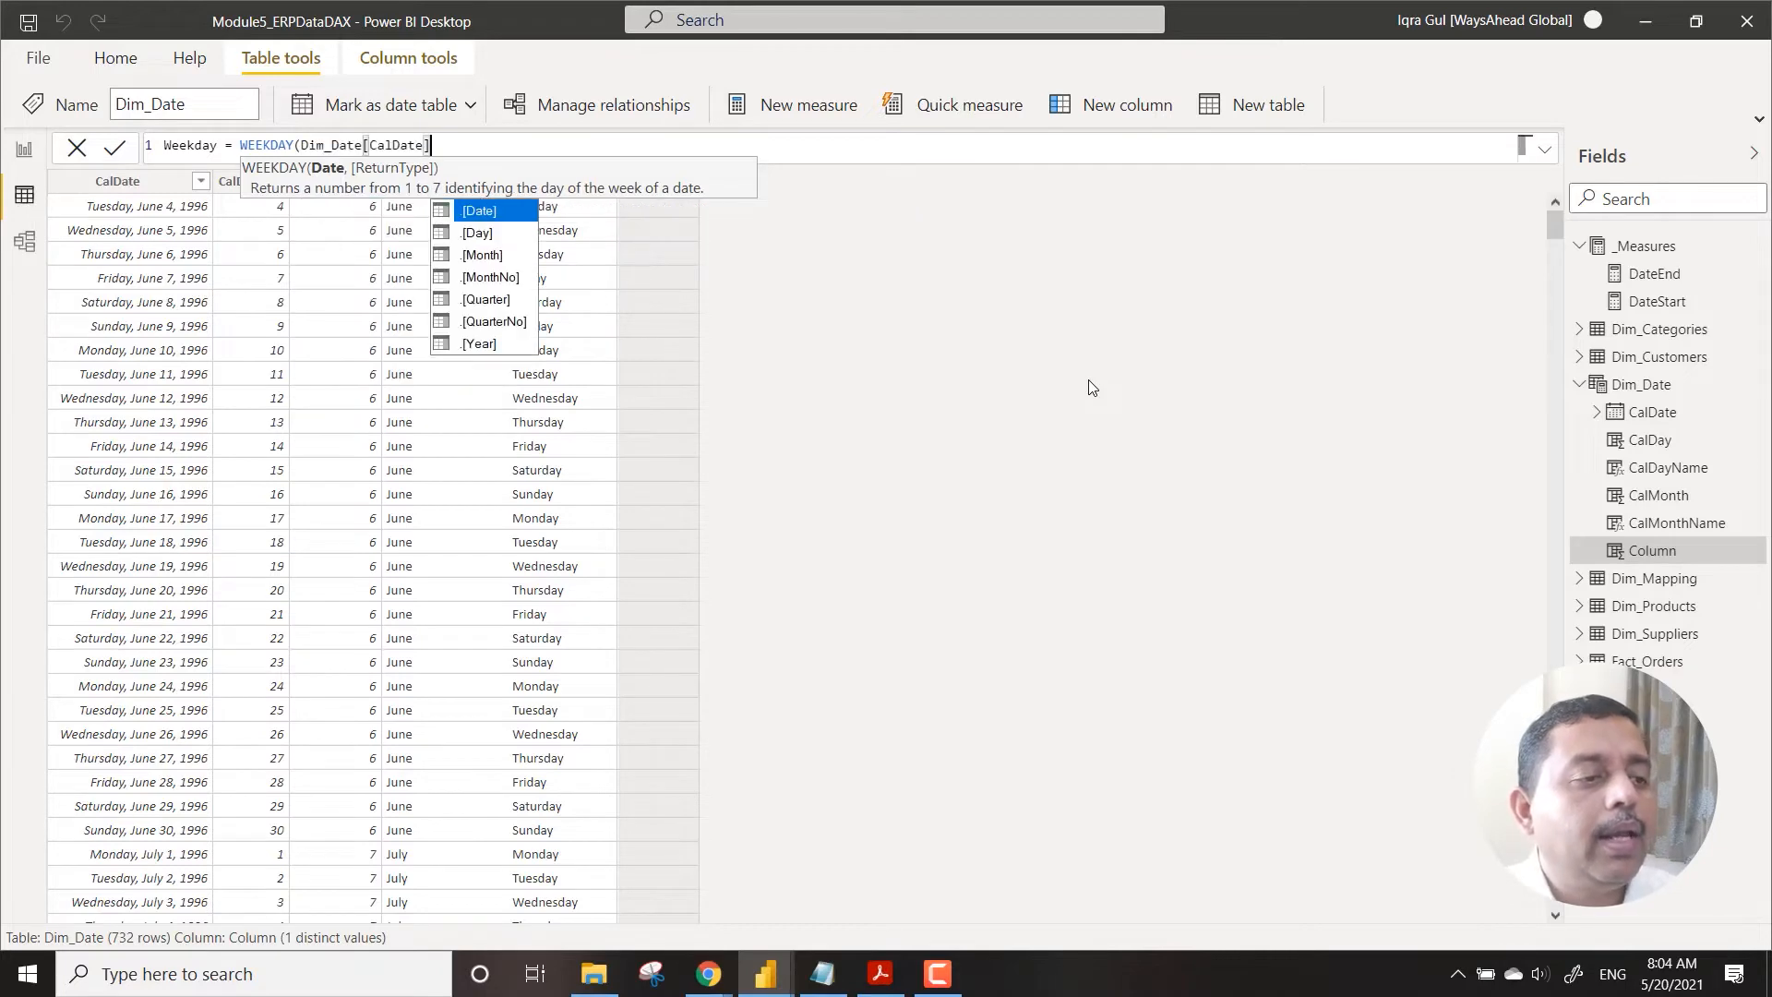
text())
key(Return)
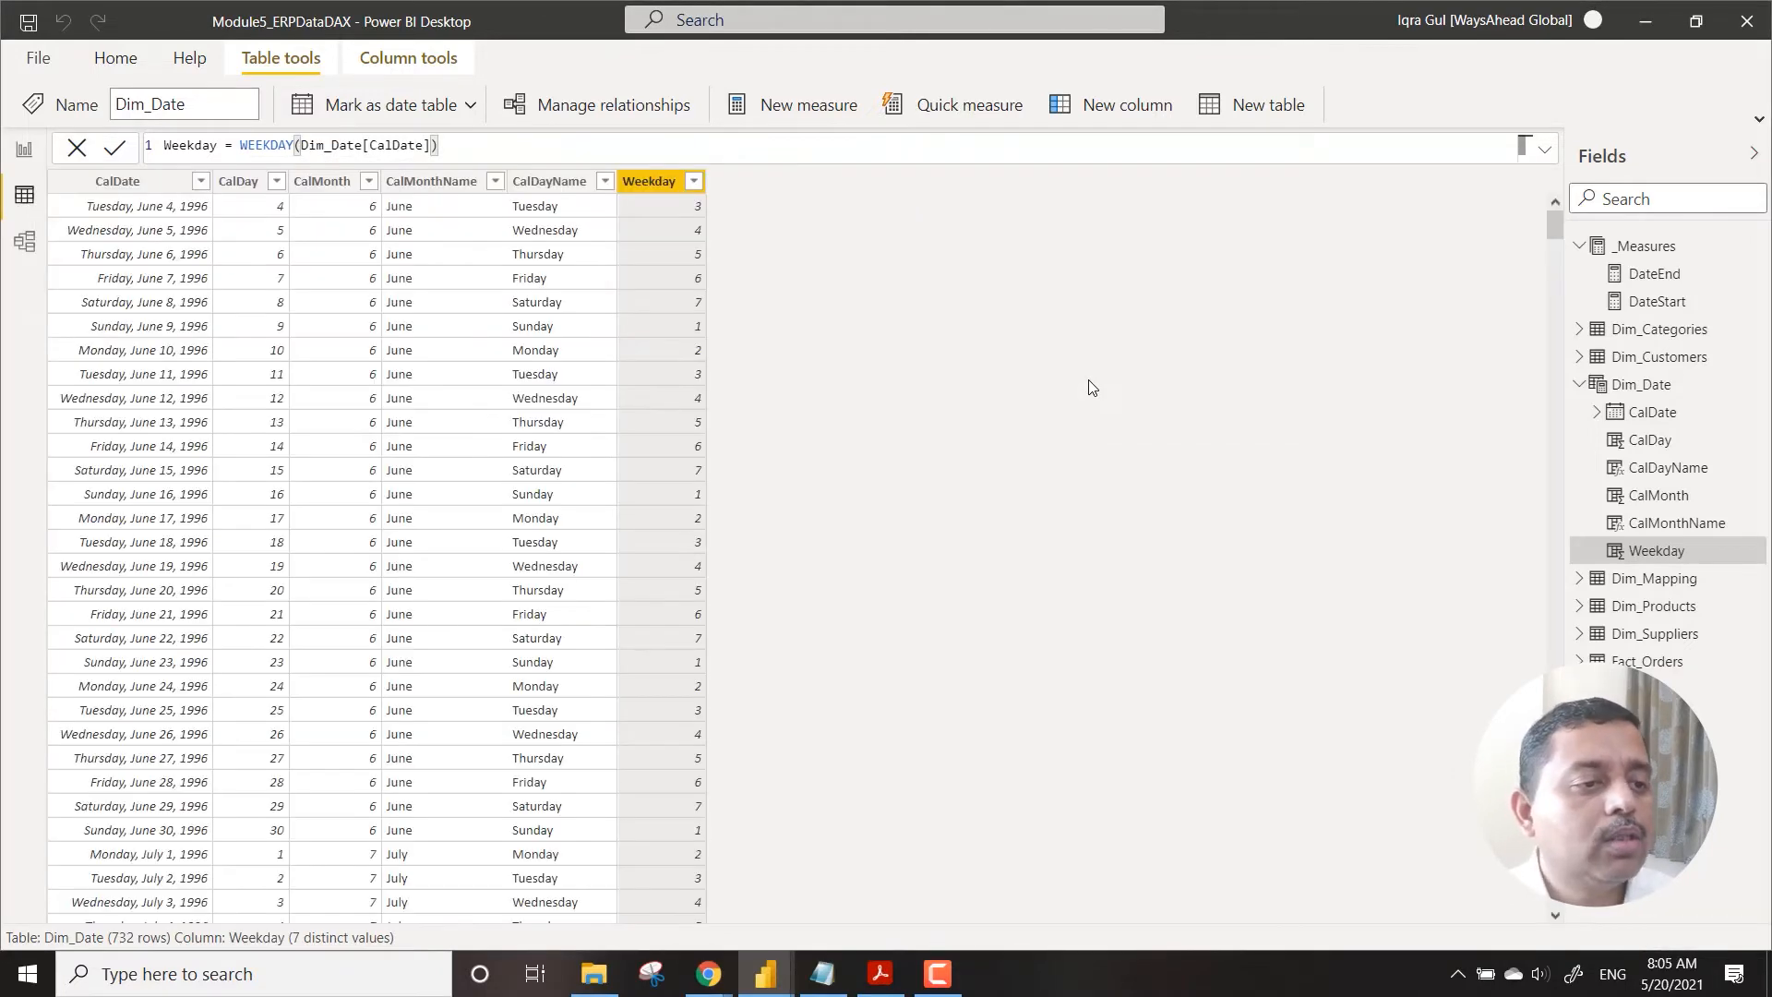
click(1142, 118)
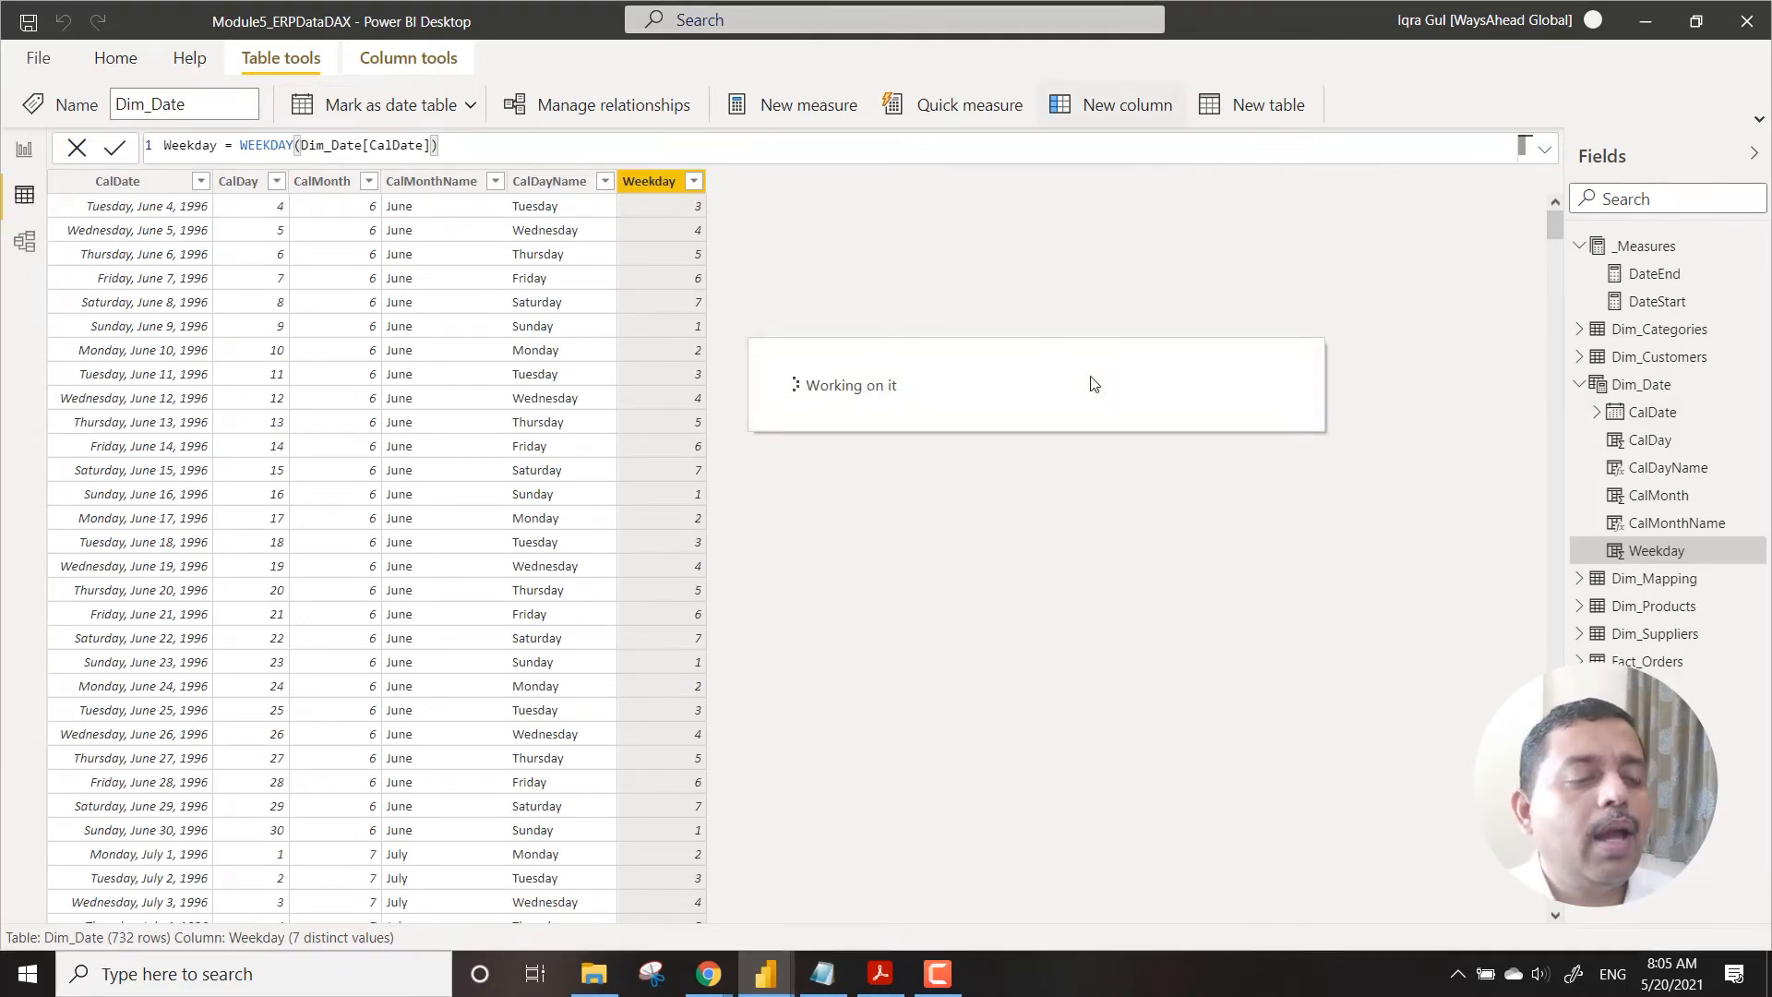
text(WeekDayName =)
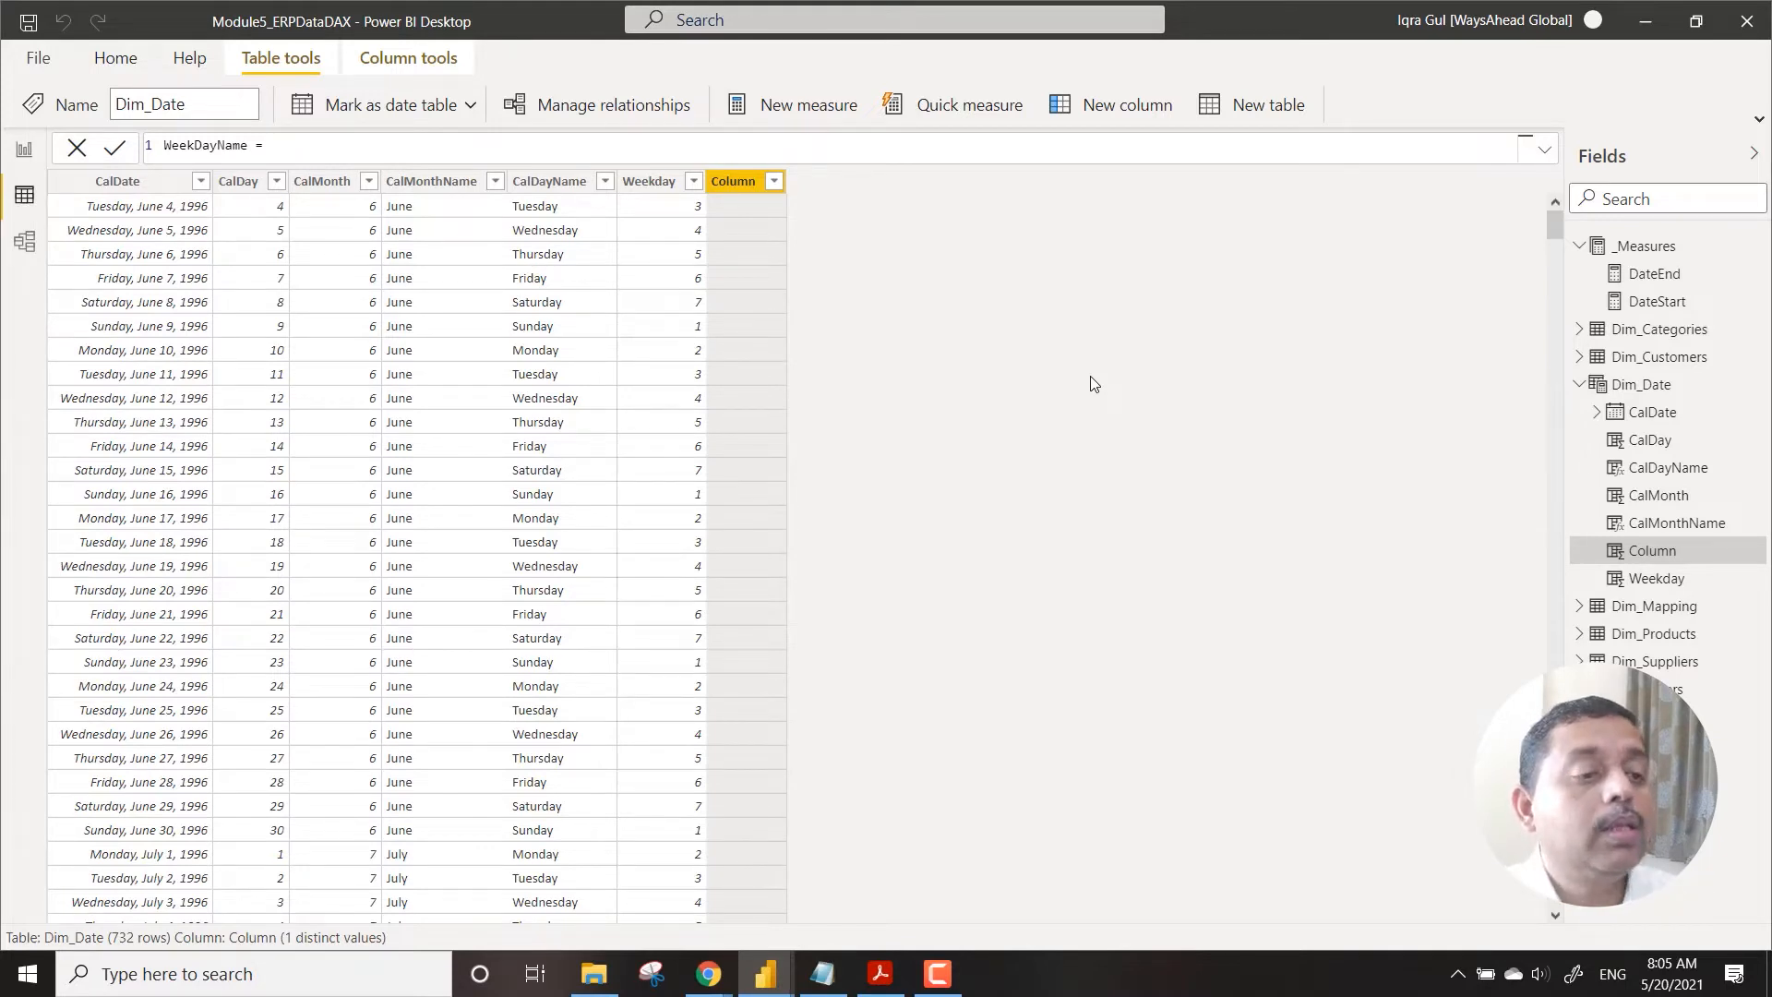
text(for)
key(Tab)
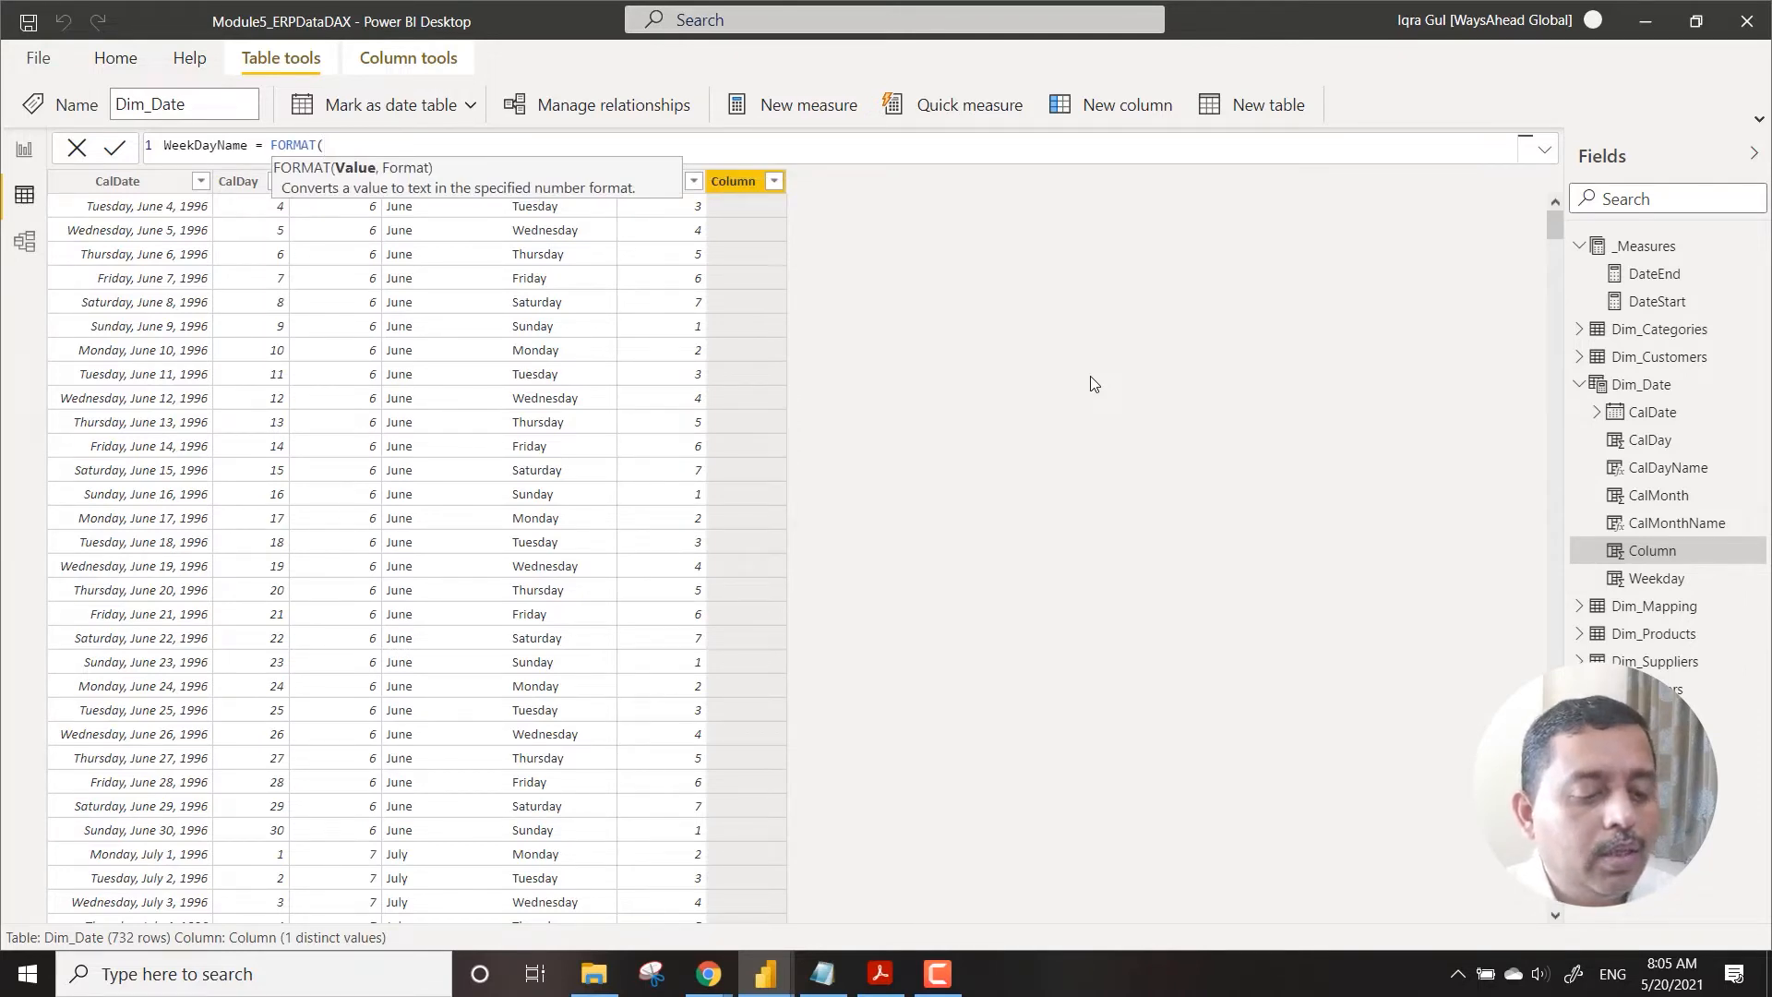
text(cal)
key(Down)
key(Down)
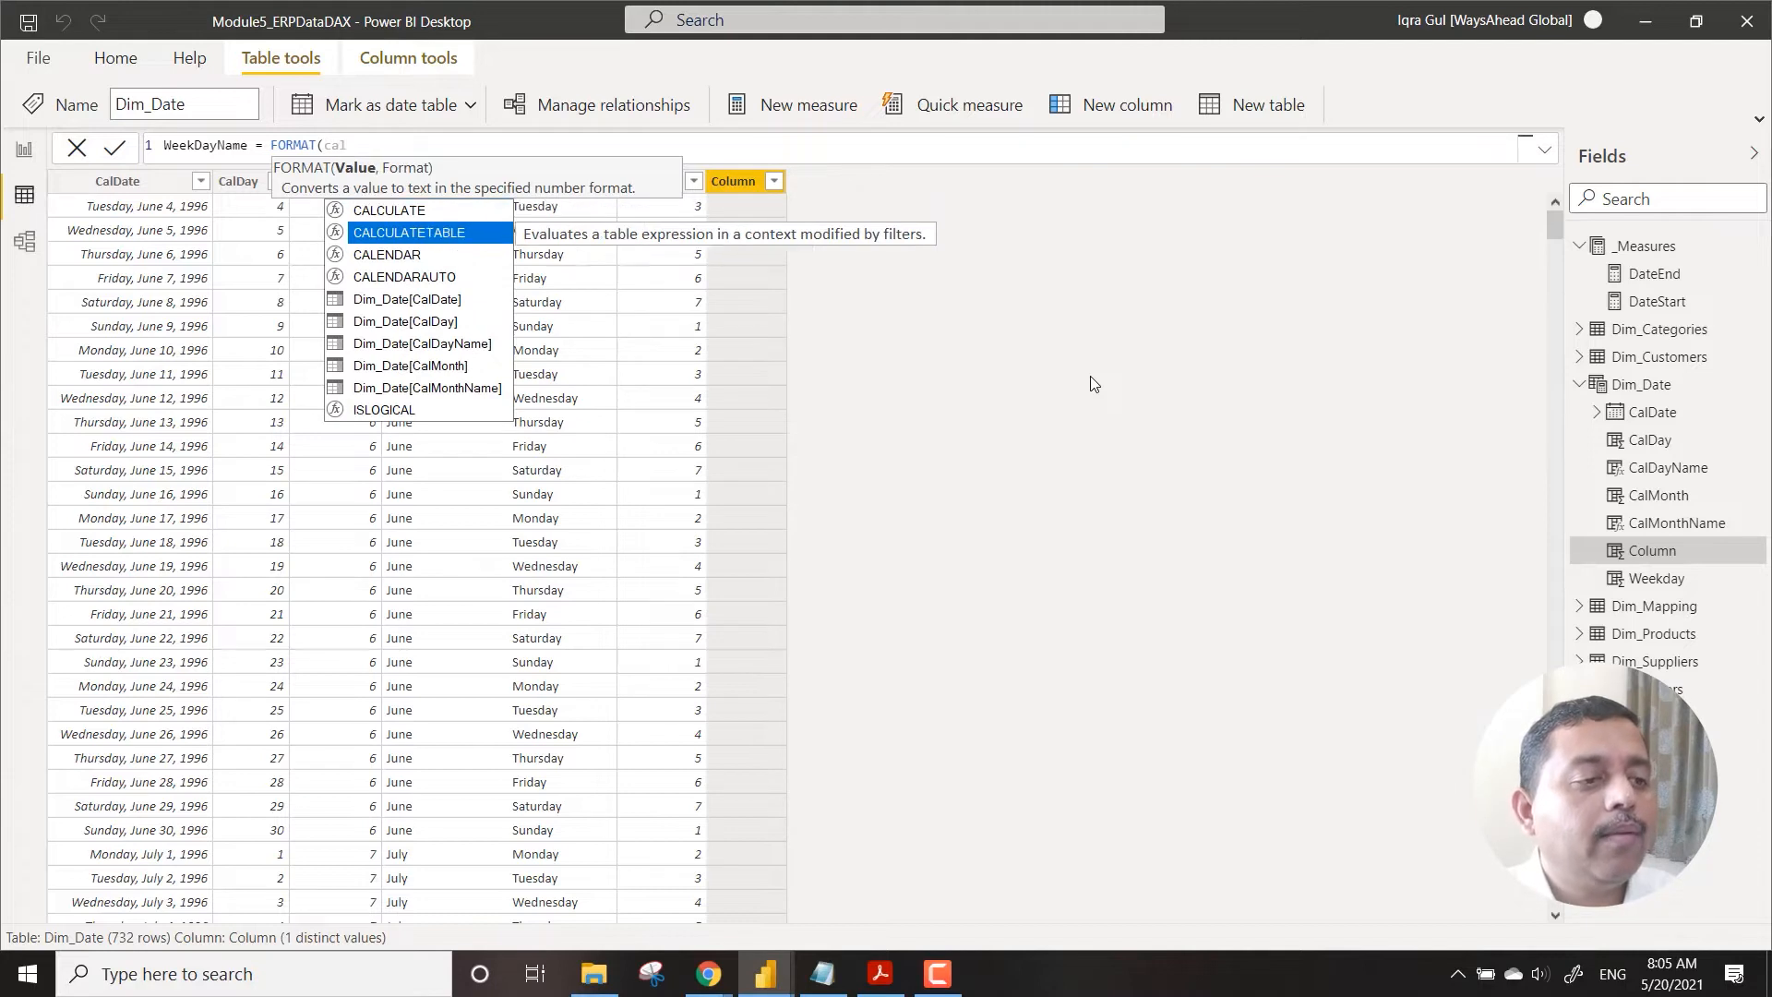
key(Down)
key(Down)
key(Tab)
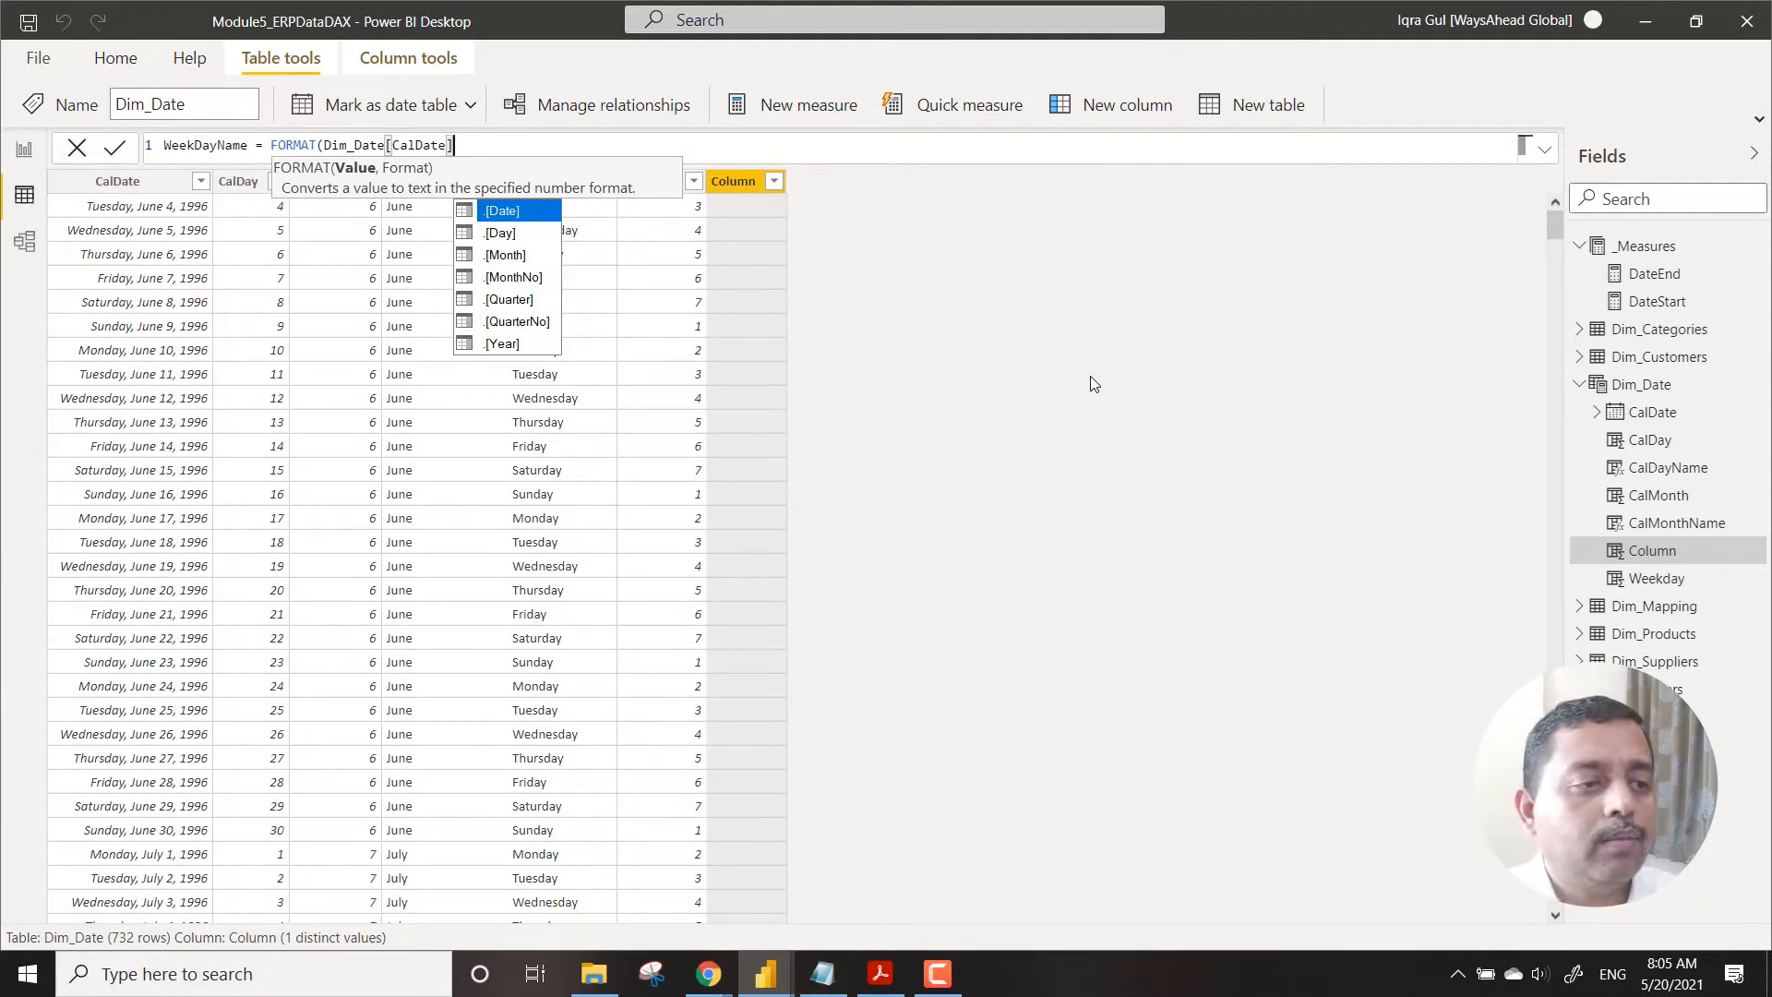
text(,)
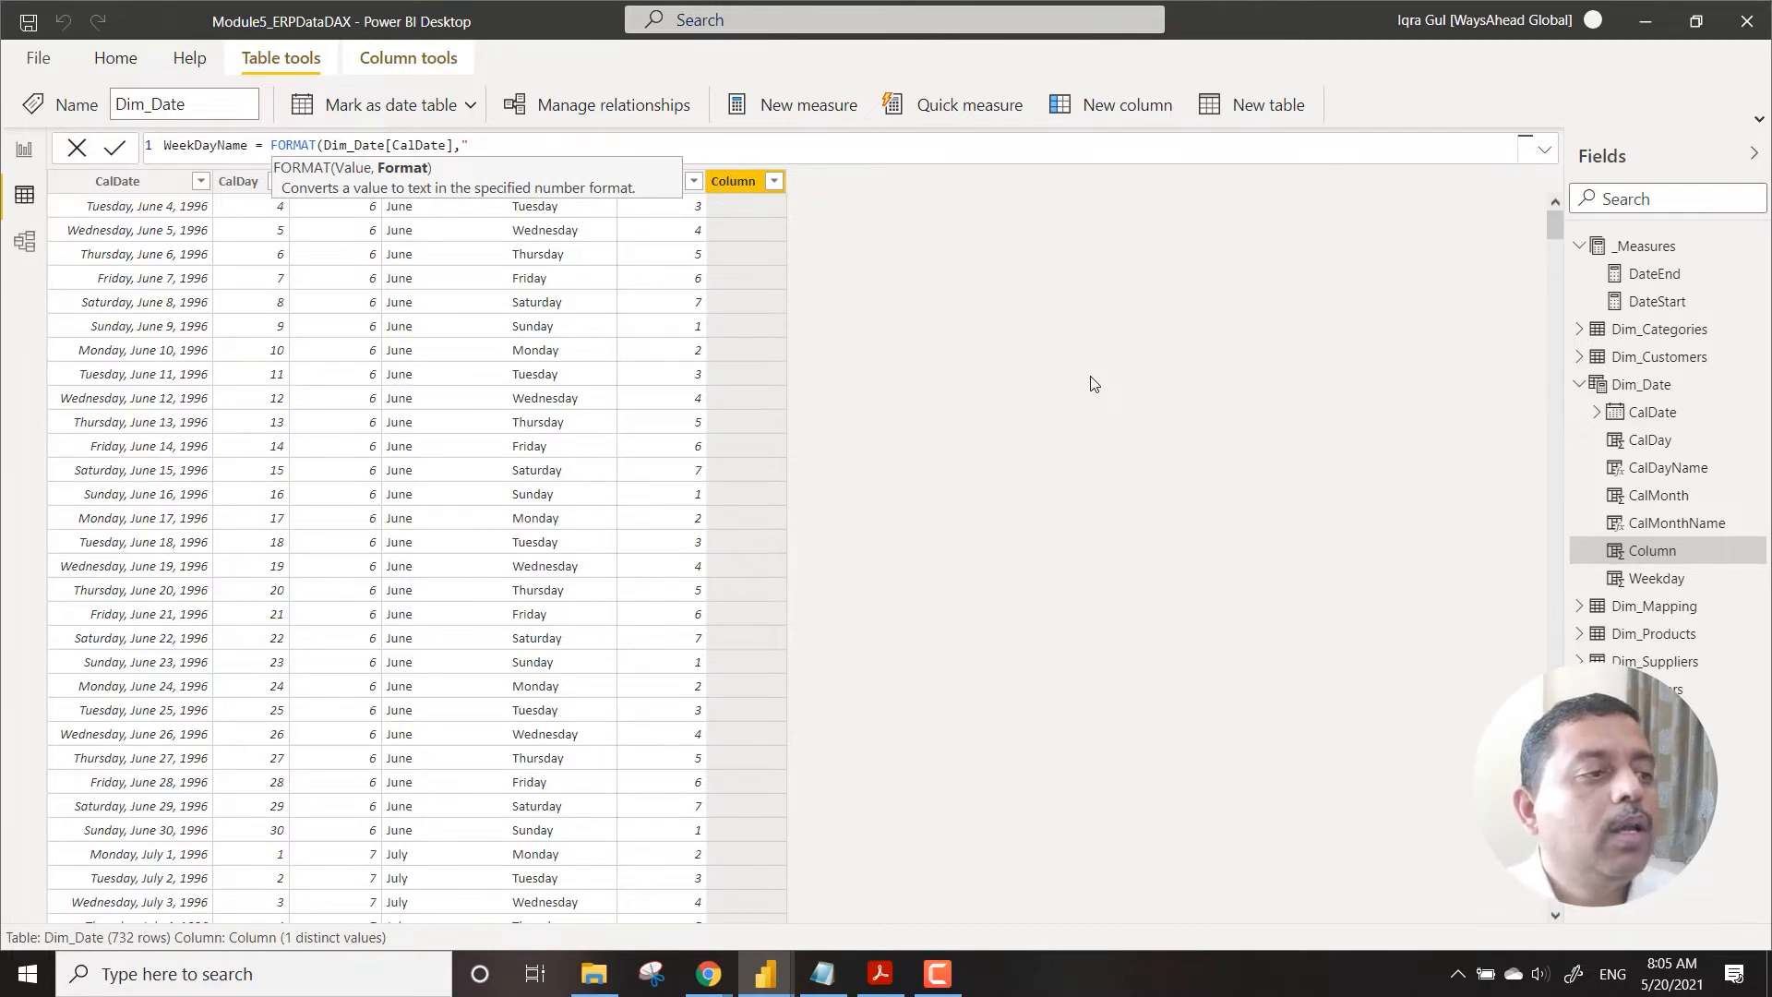
key(Escape)
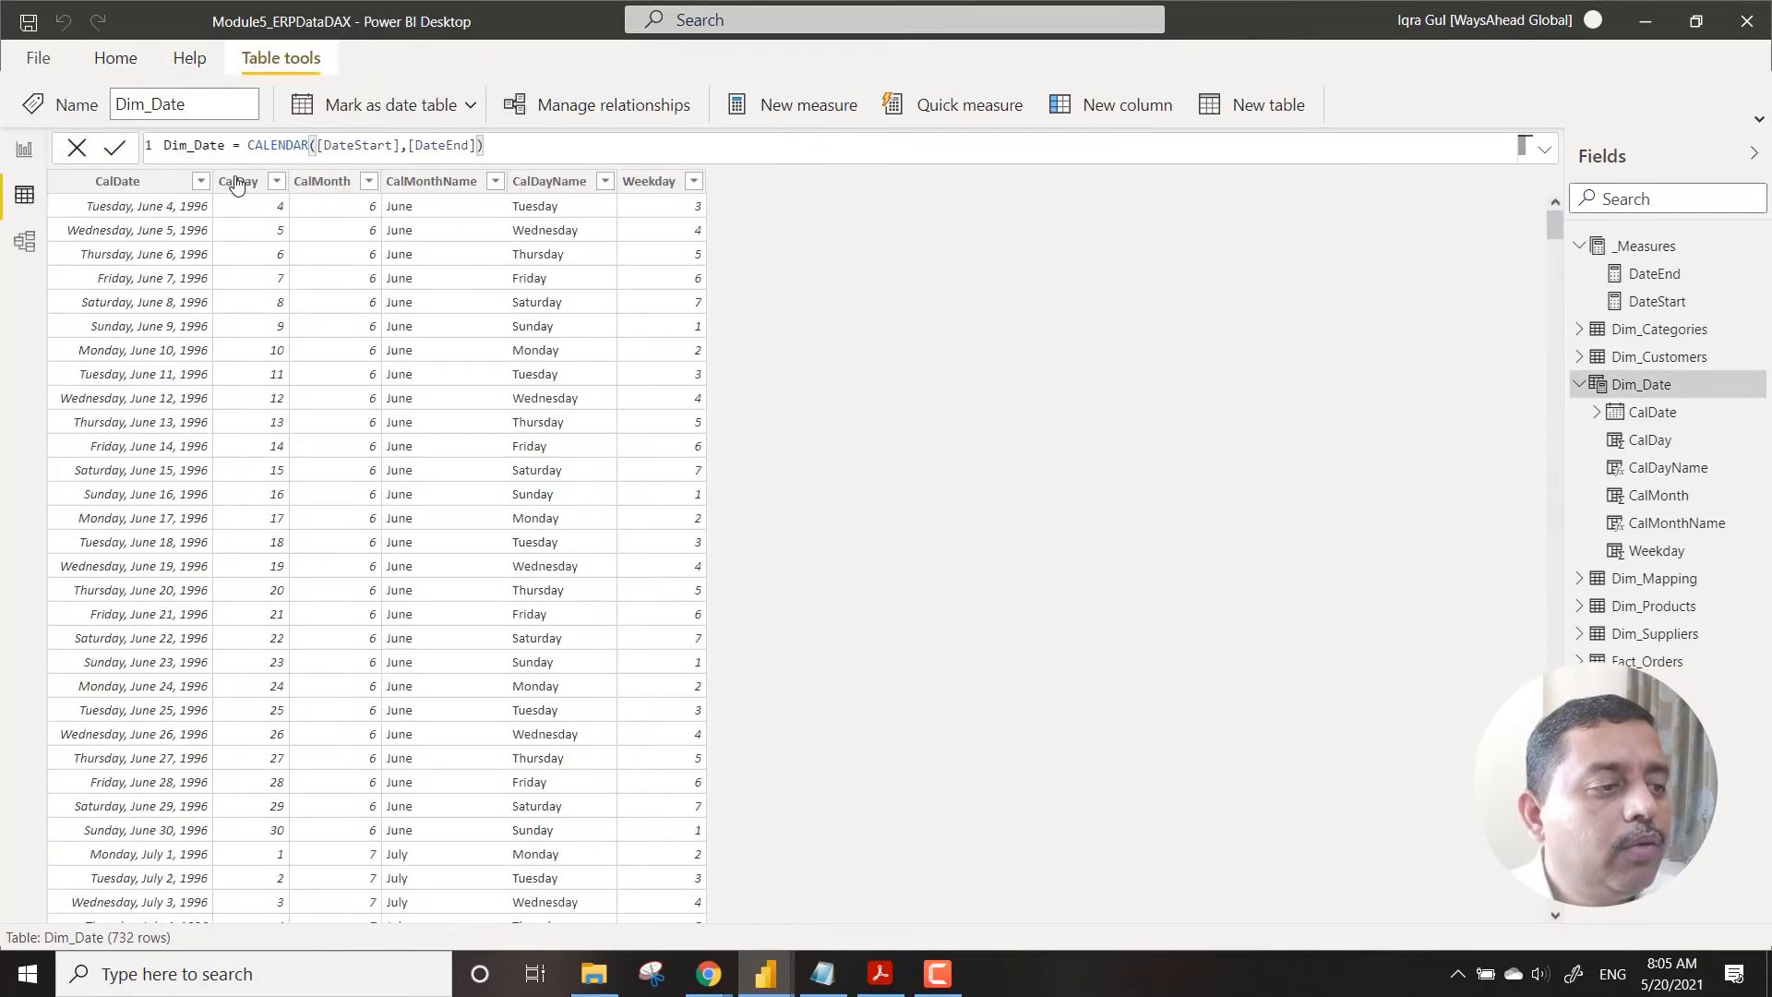
click(237, 181)
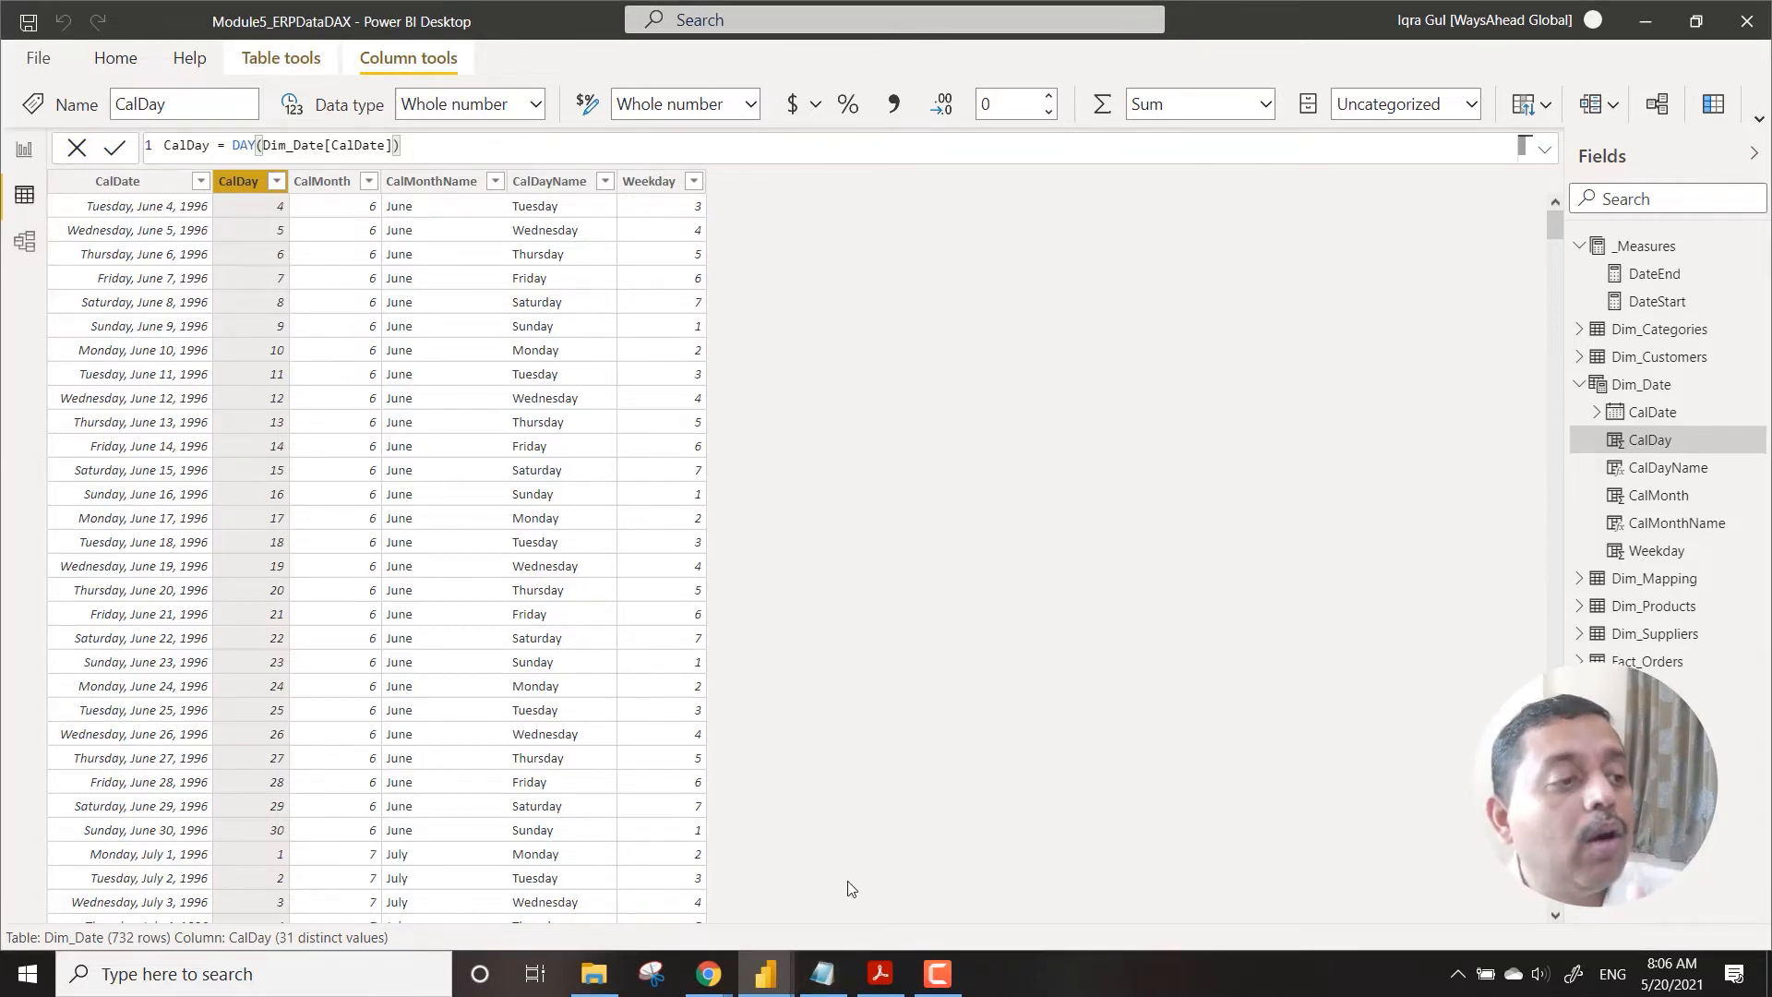
click(822, 972)
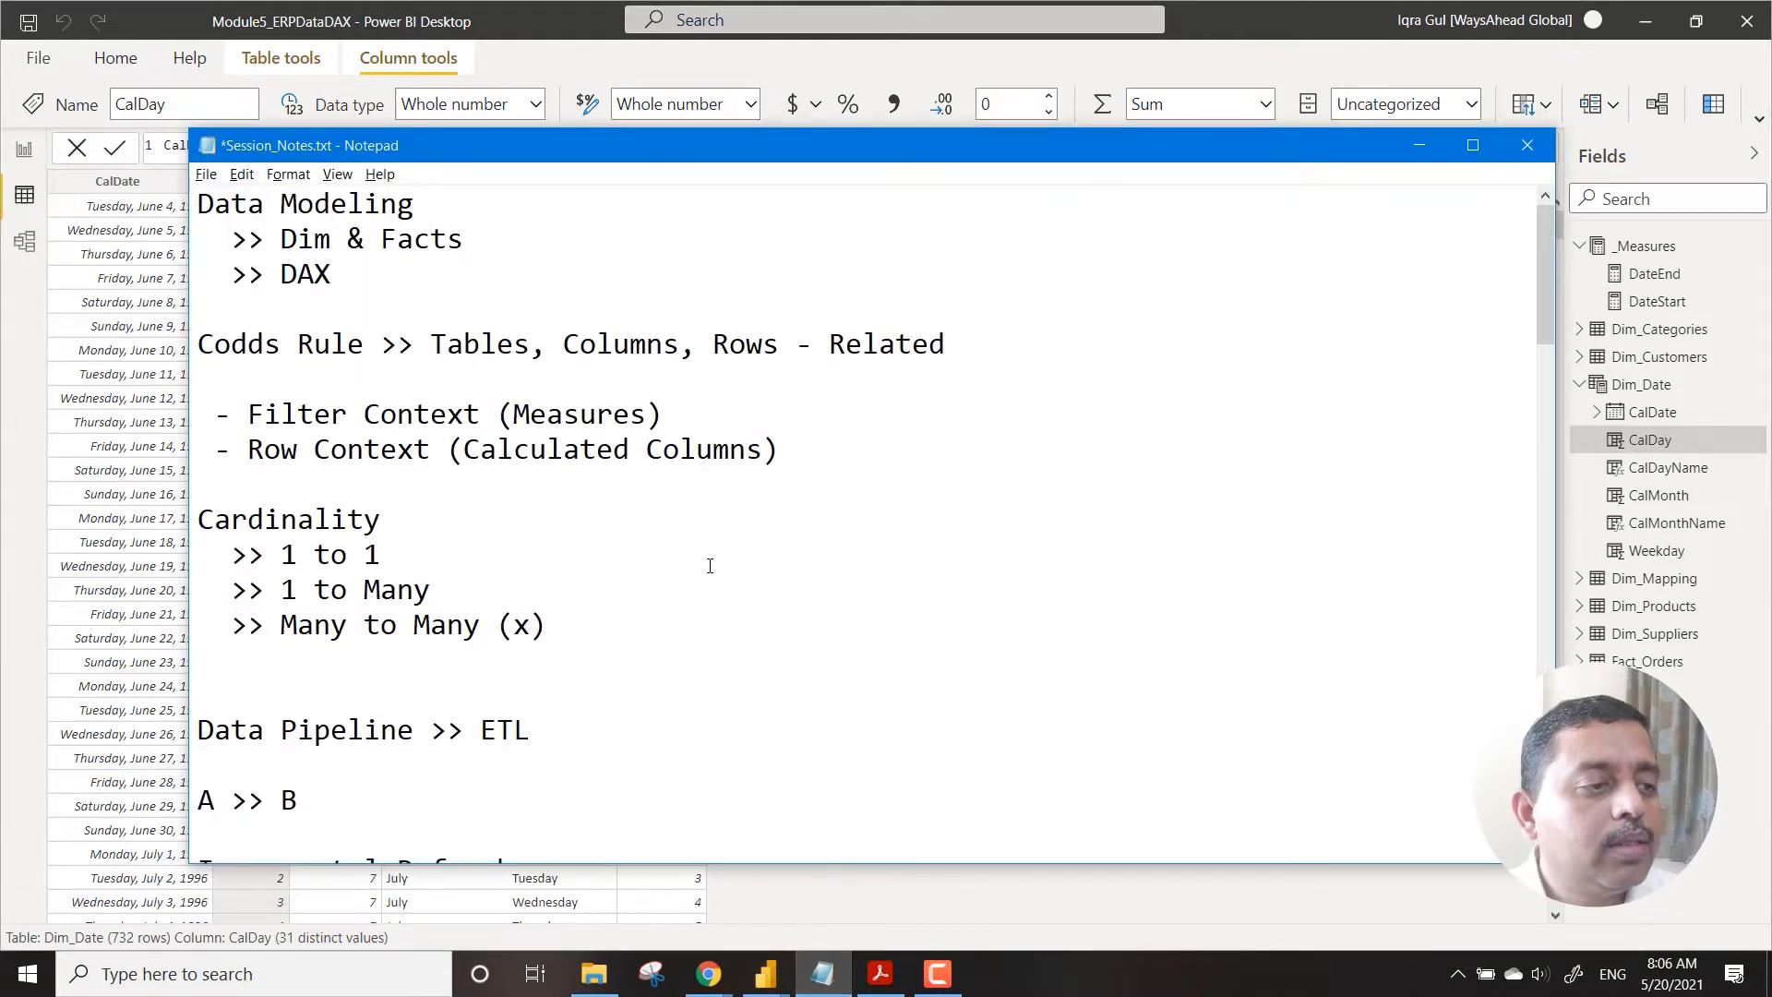
key(alt+Tab)
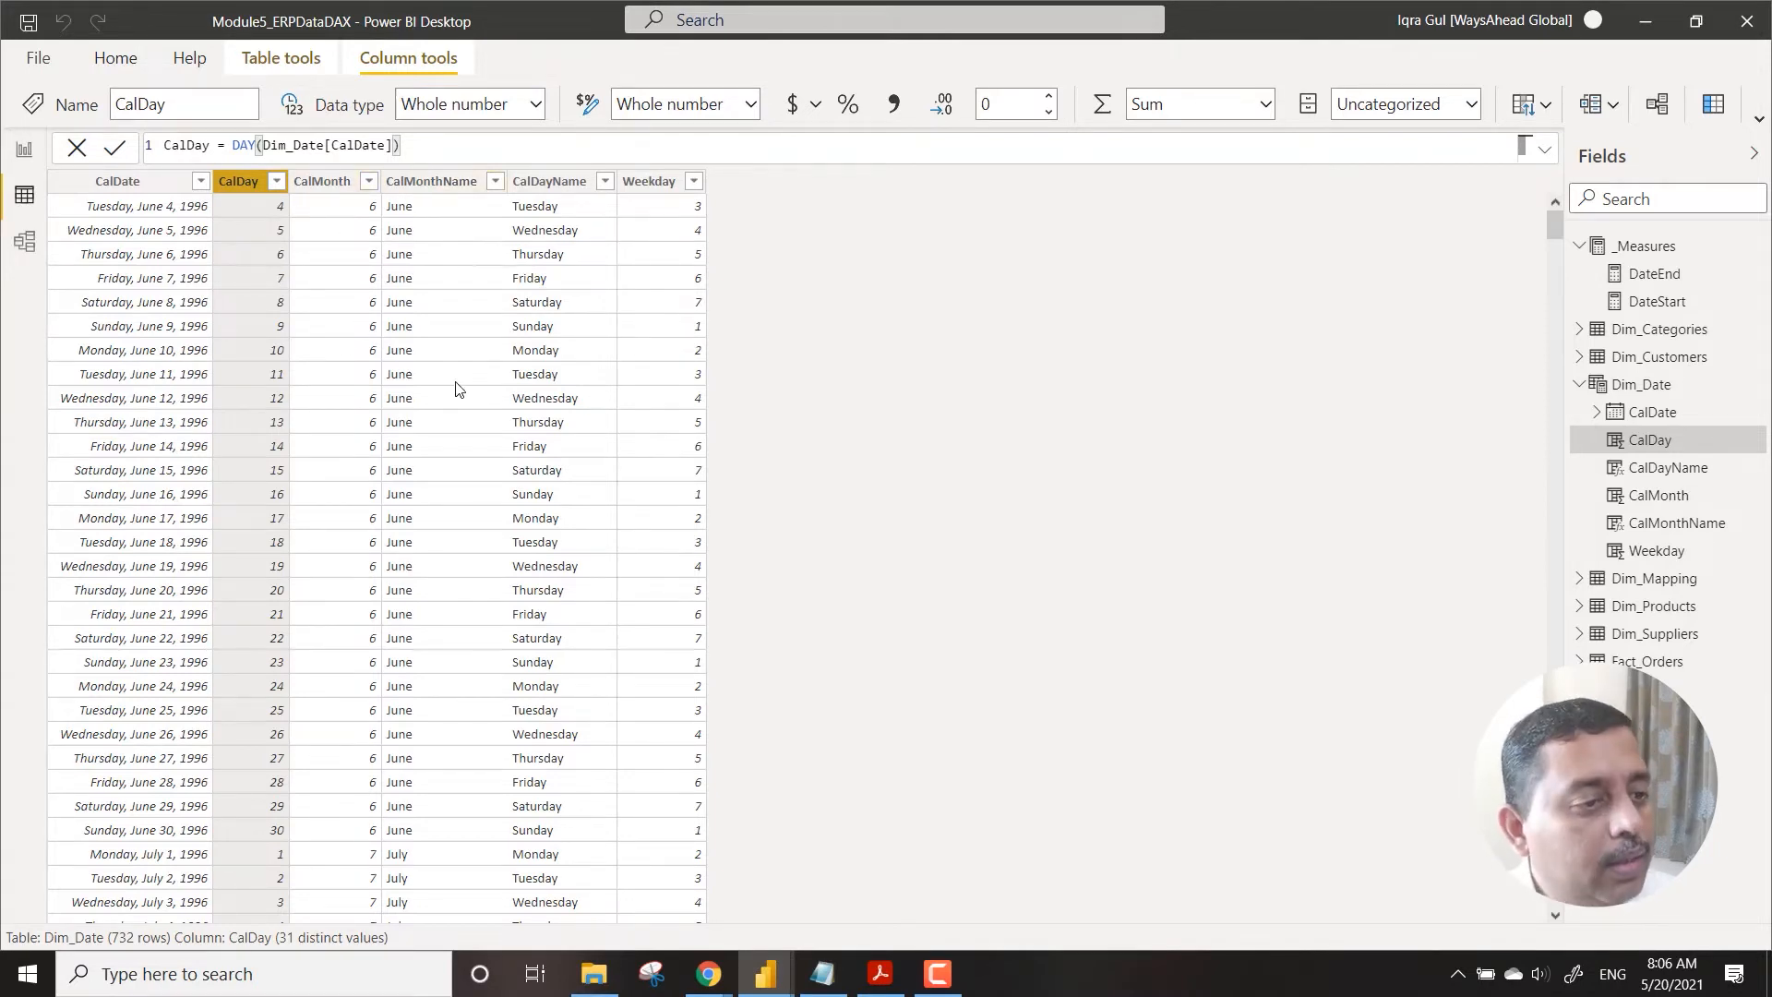
Step: Copy the CalDayName column's formula into Session_Notes.txt in Notepad, on a new line below the Cardinality list
click(554, 182)
drag(557, 147, 155, 145)
key(ctrl+c)
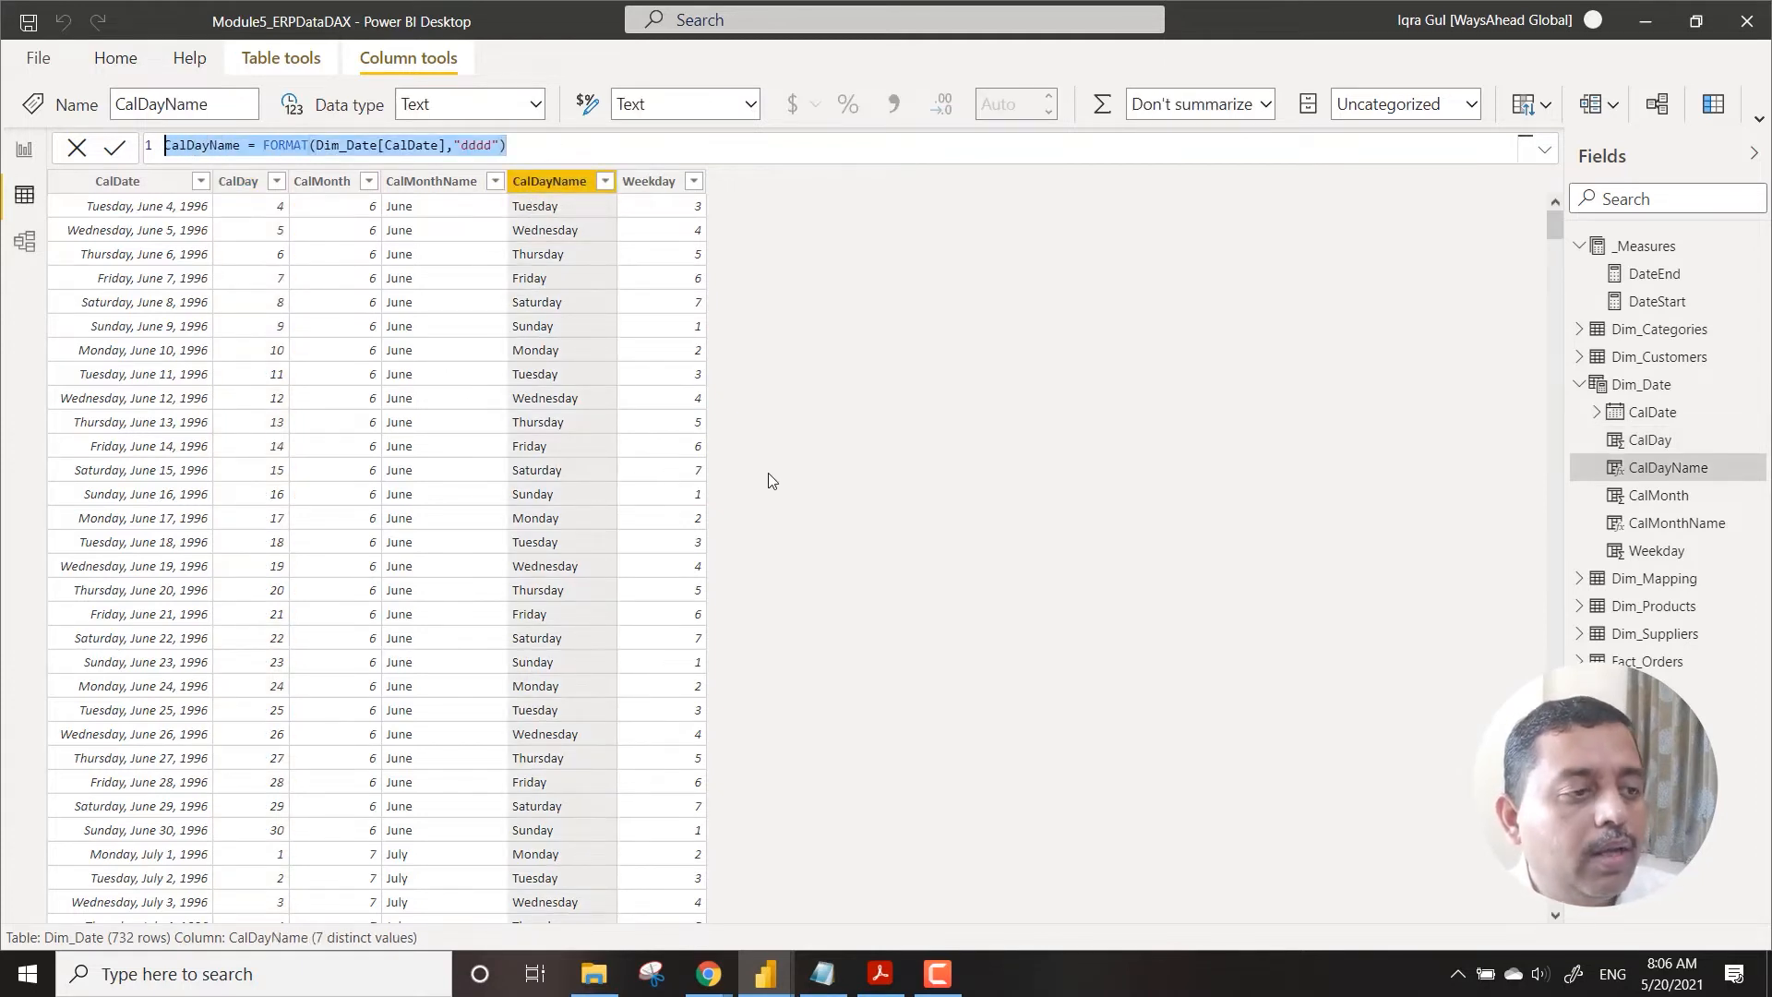
click(822, 974)
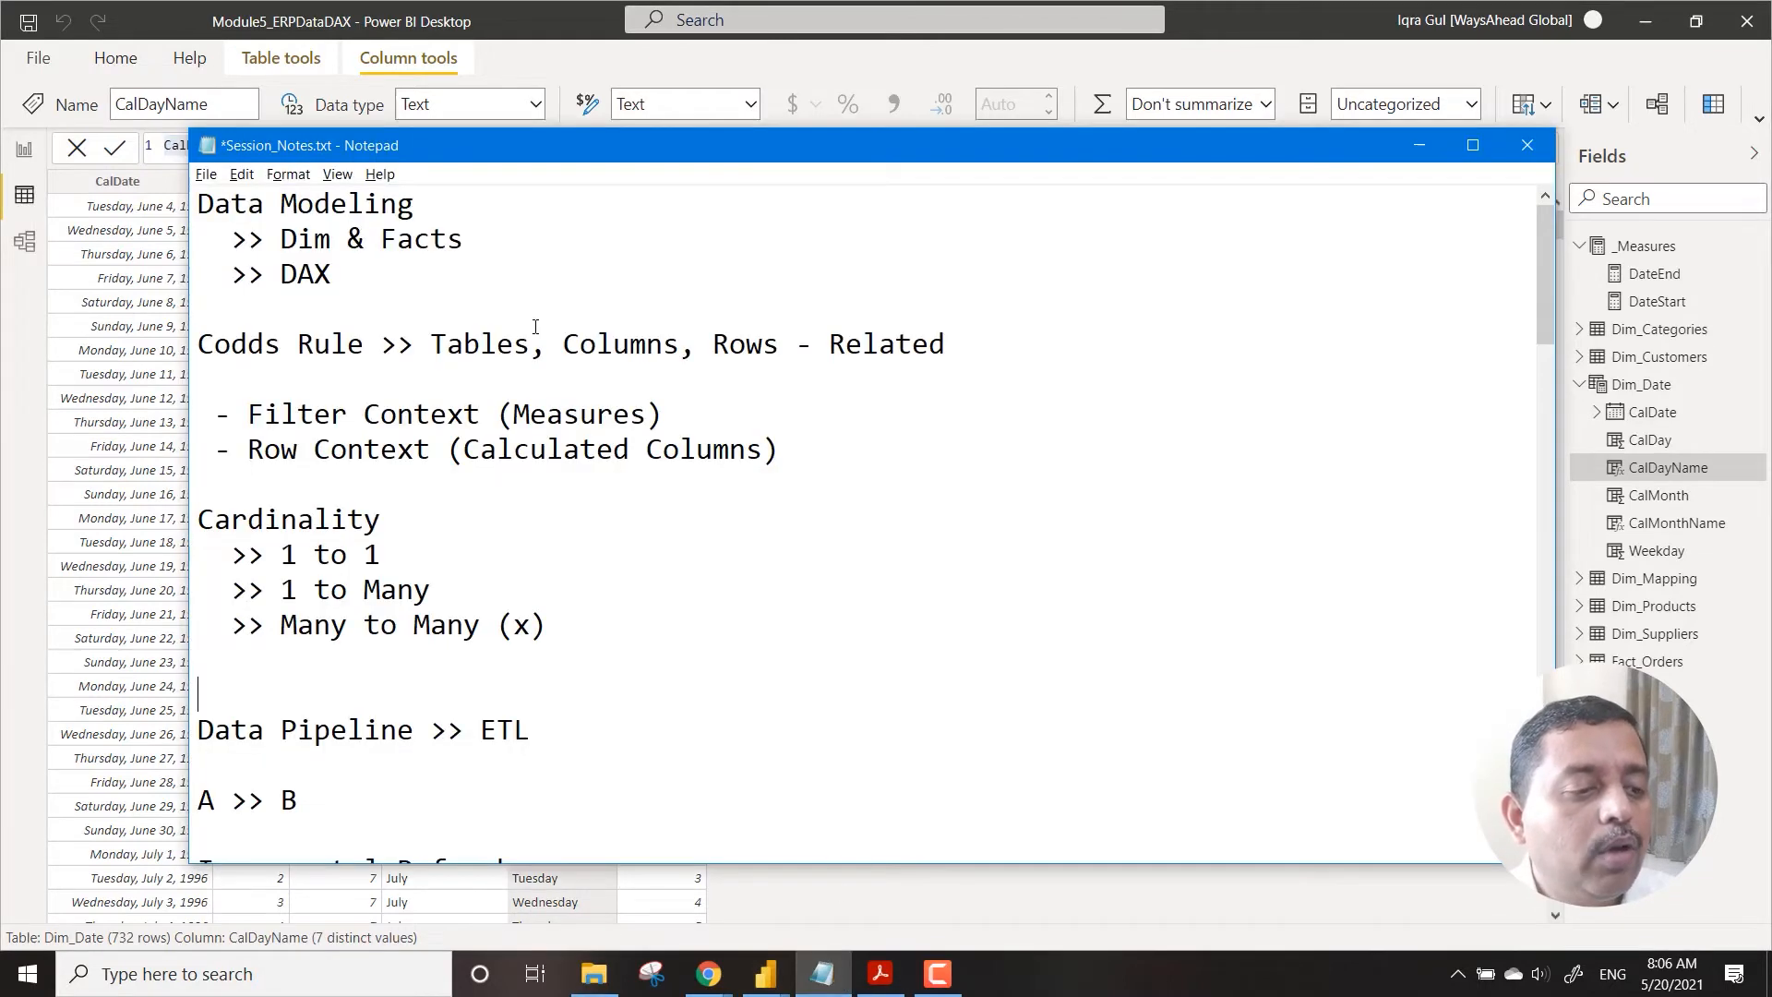
key(Return)
key(Return)
key(Return)
click(593, 695)
key(ctrl+v)
Step: Copy the Weekday column's formula from Power BI Desktop into the Notepad session notes, below the CalDayName formula
key(alt+Tab)
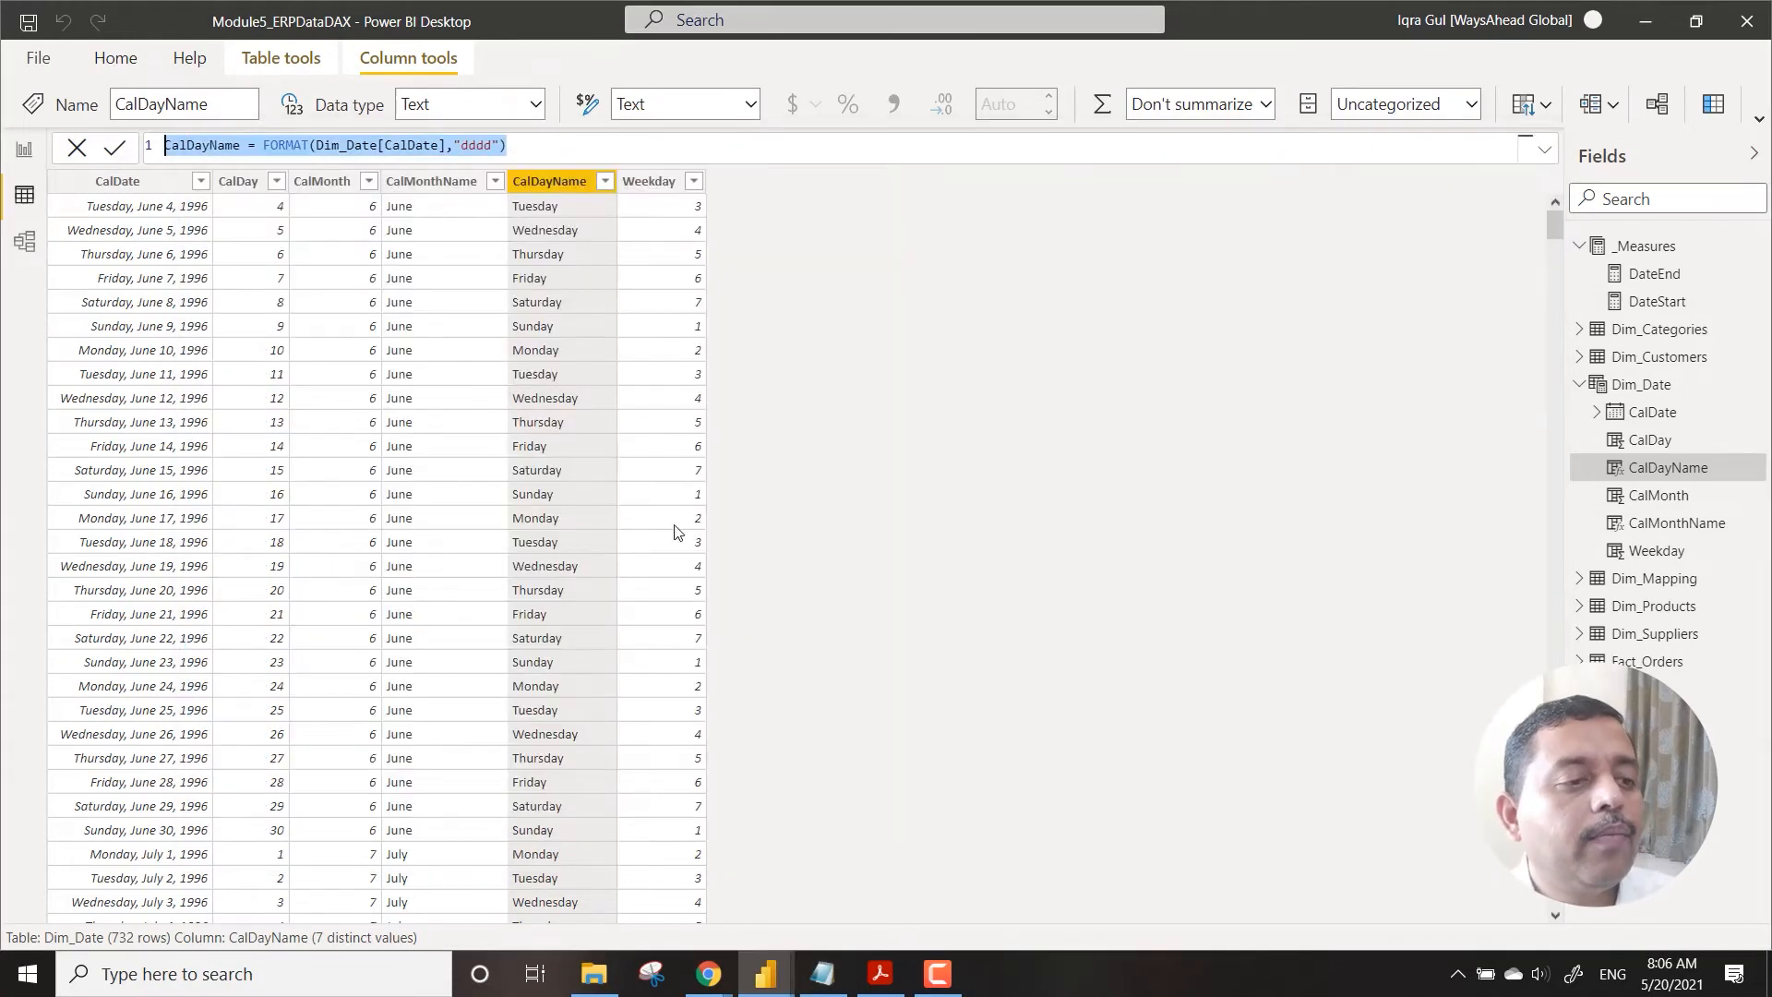
click(649, 181)
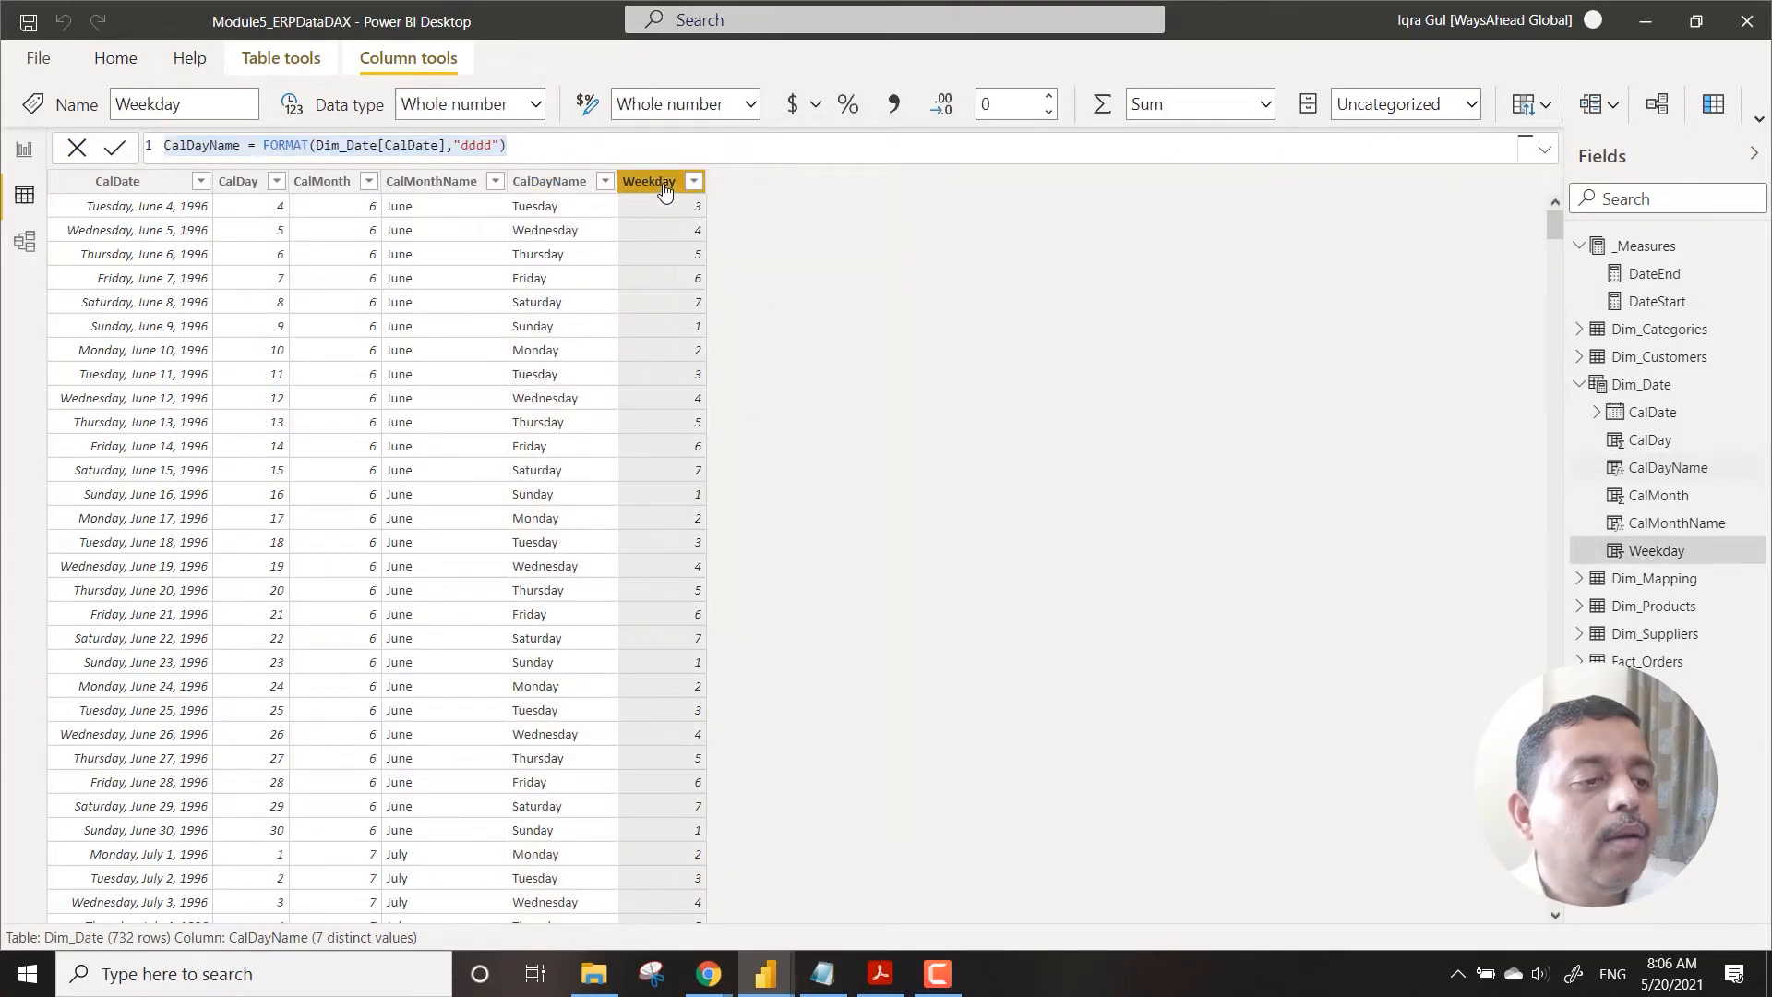
click(499, 143)
key(ctrl+a)
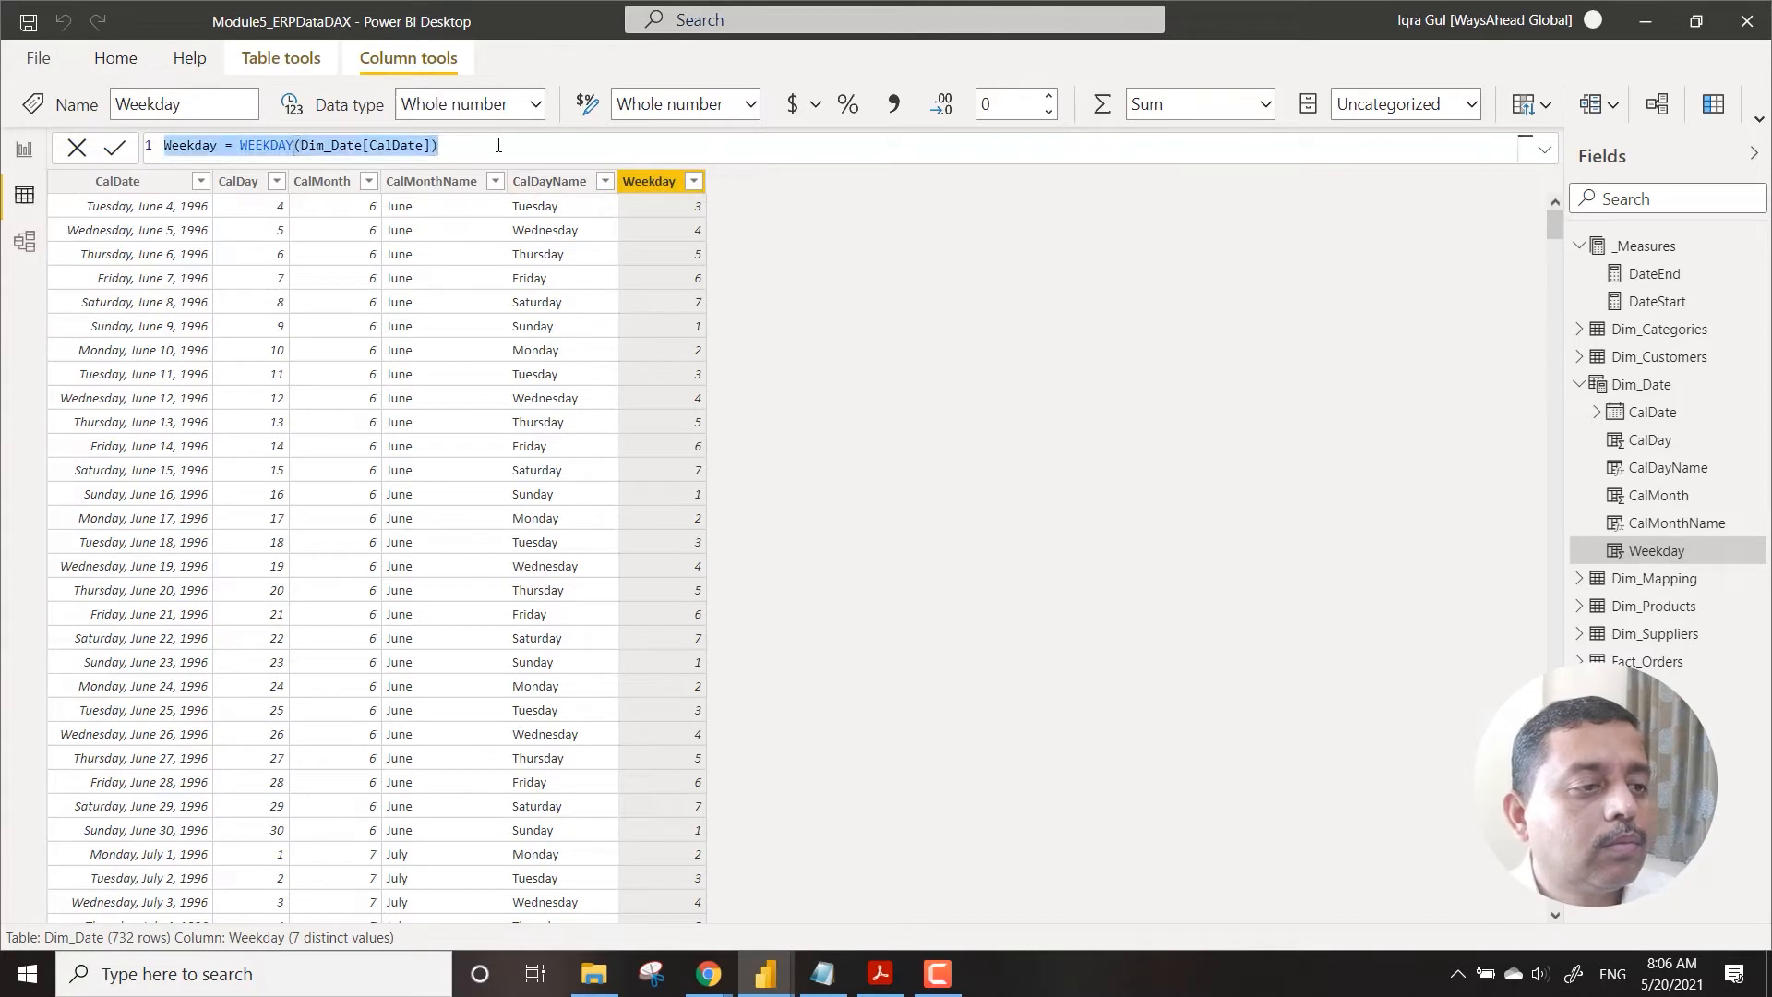
key(ctrl+c)
key(alt+Tab)
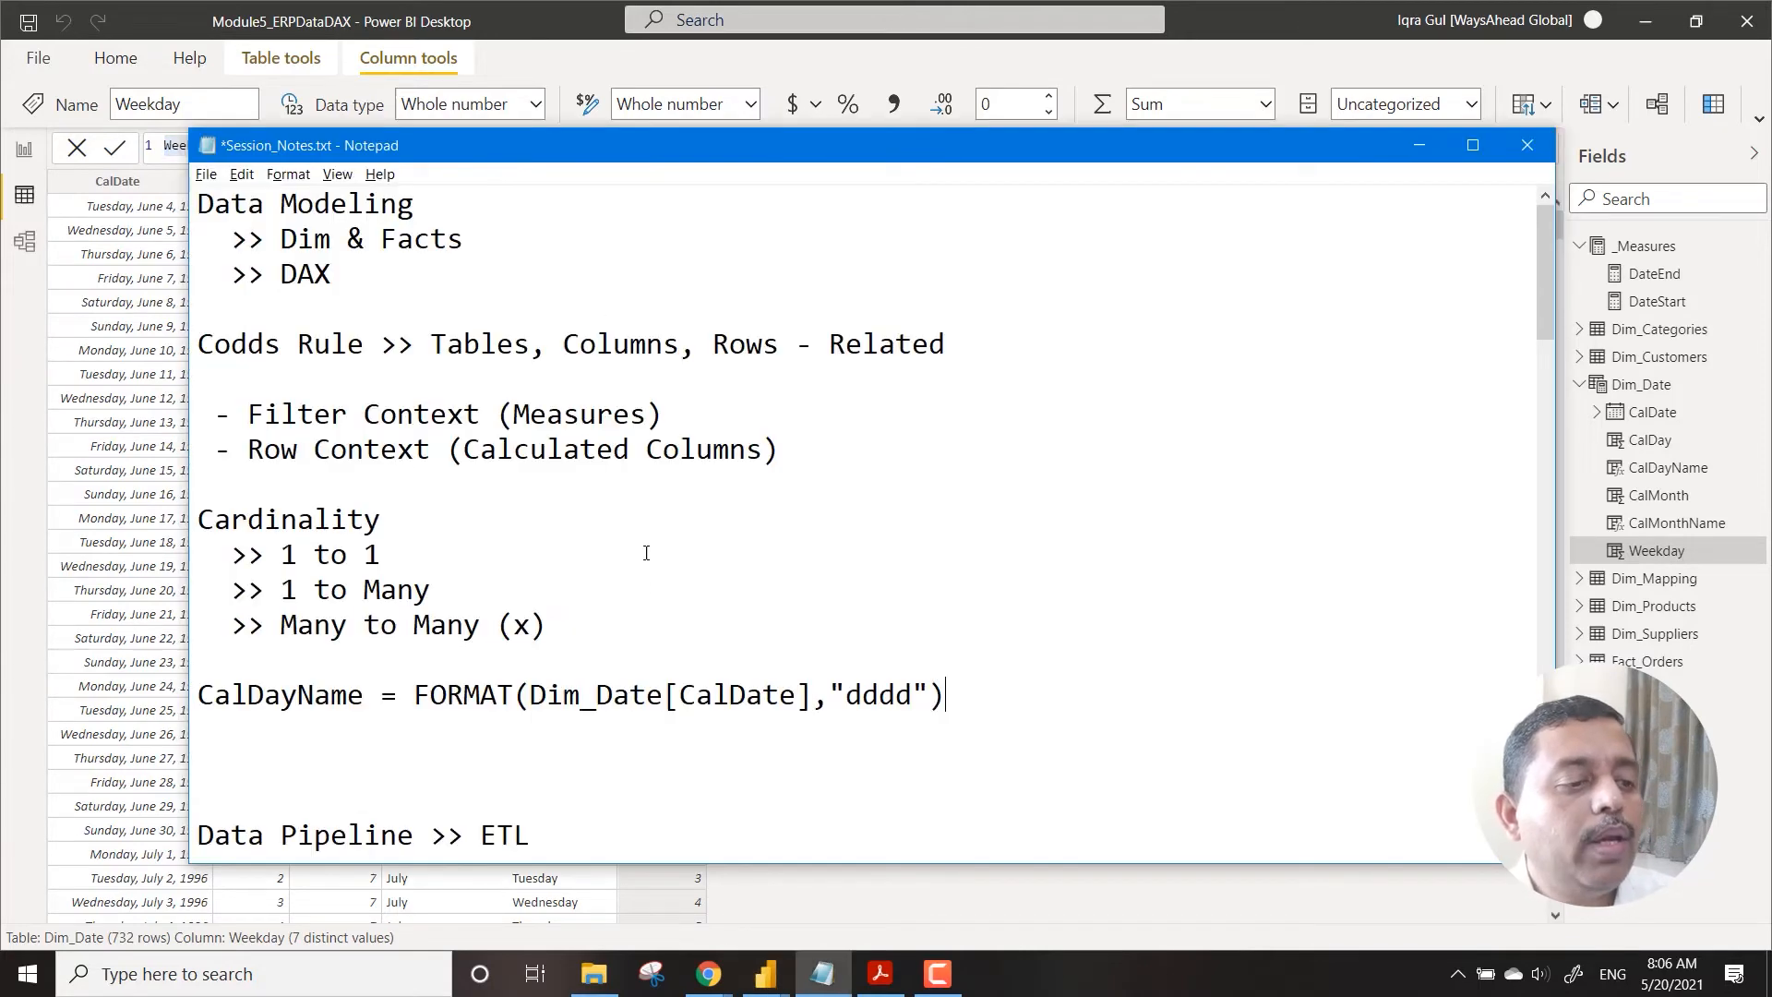
click(721, 733)
key(ctrl+v)
Step: Switch back to Power BI Desktop and review the formulas of the CalDayName and Weekday columns
key(alt+Tab)
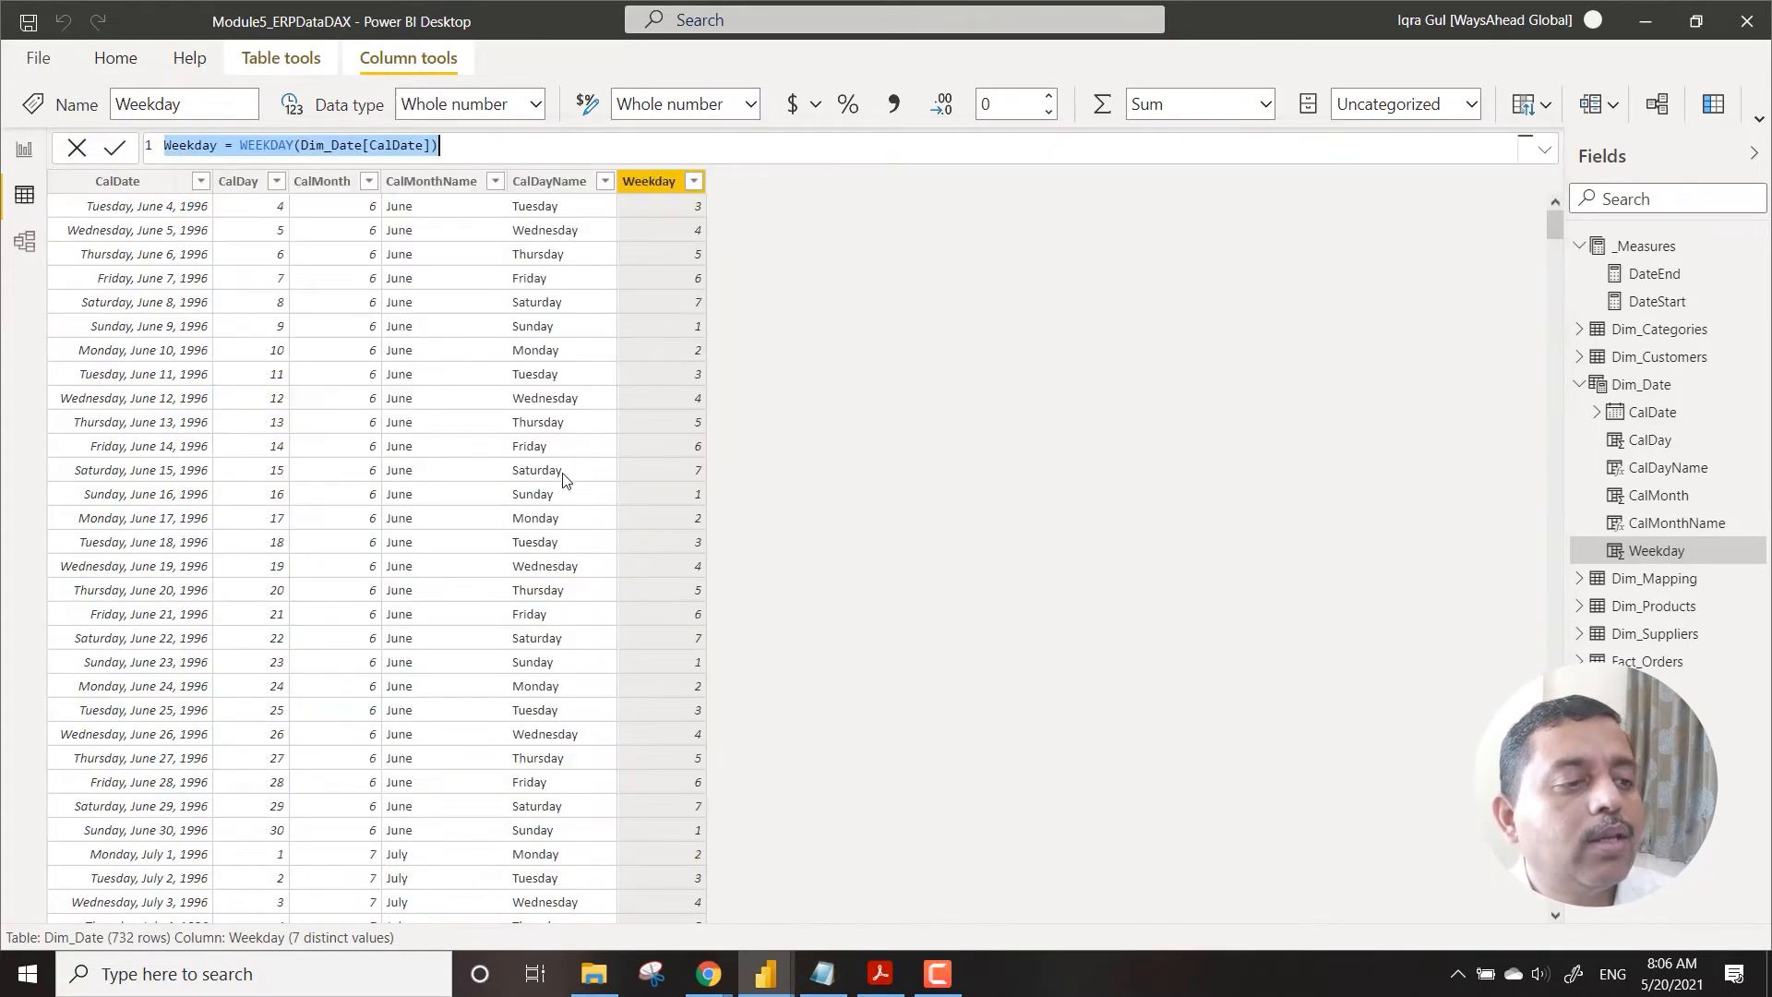
click(551, 194)
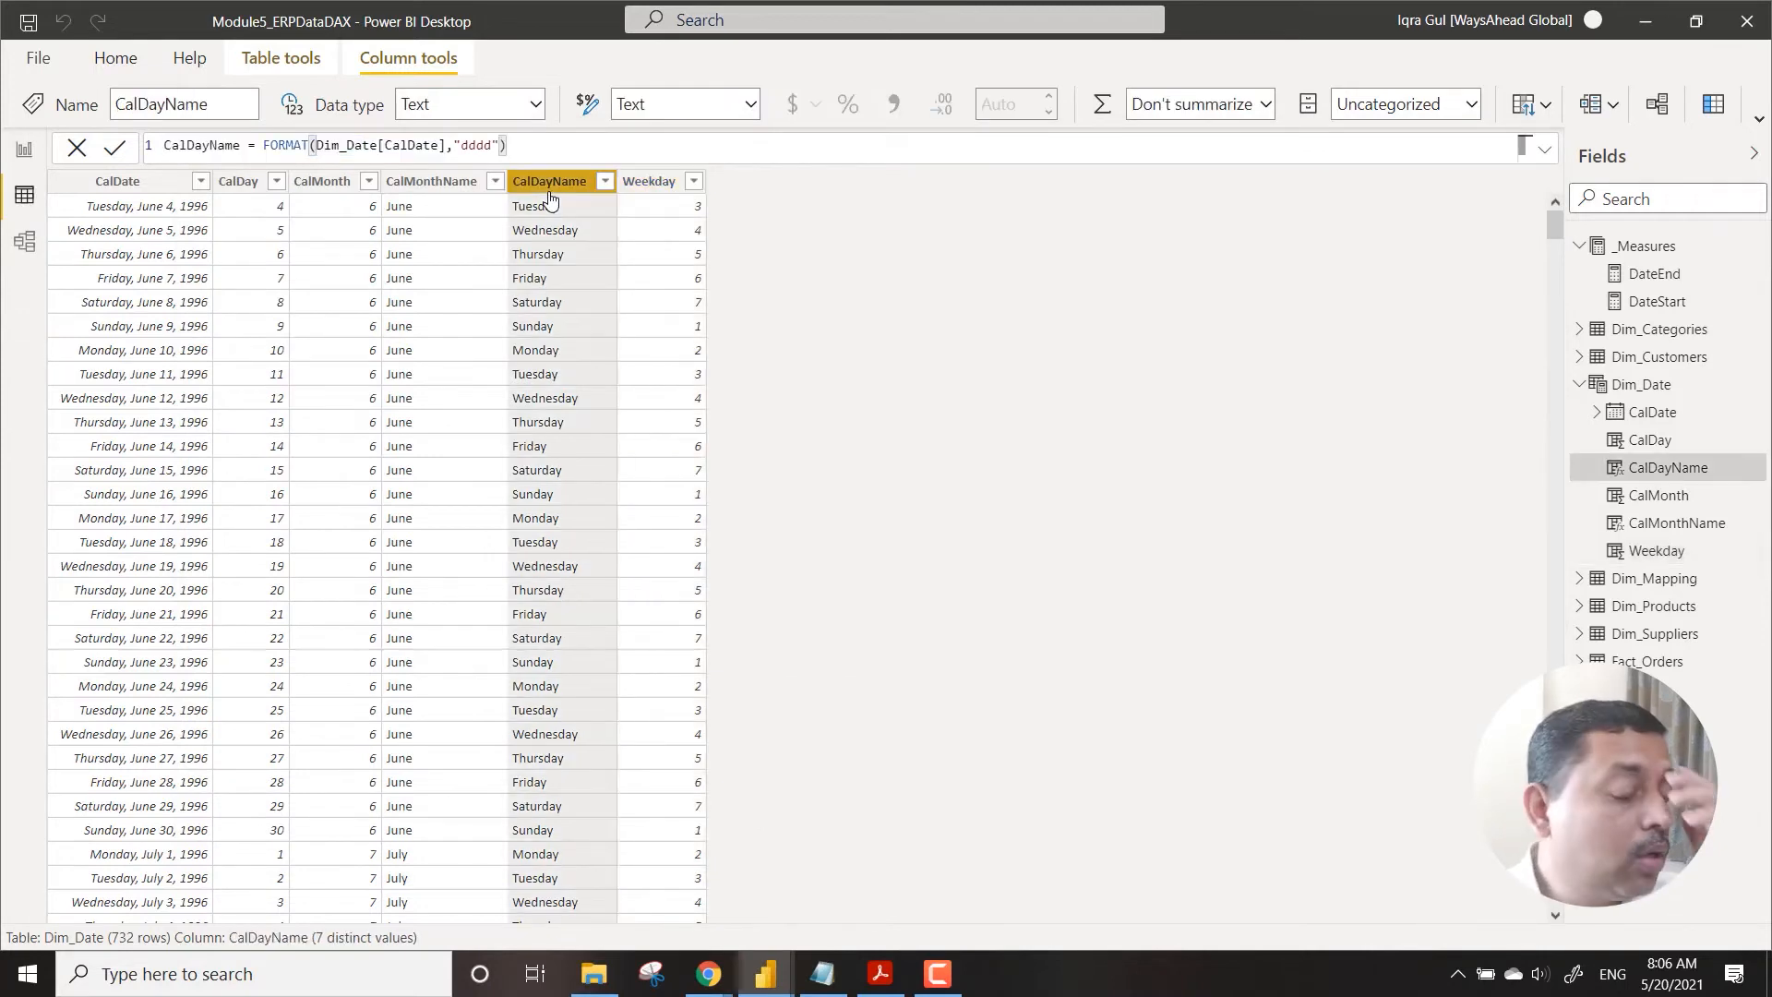
click(661, 185)
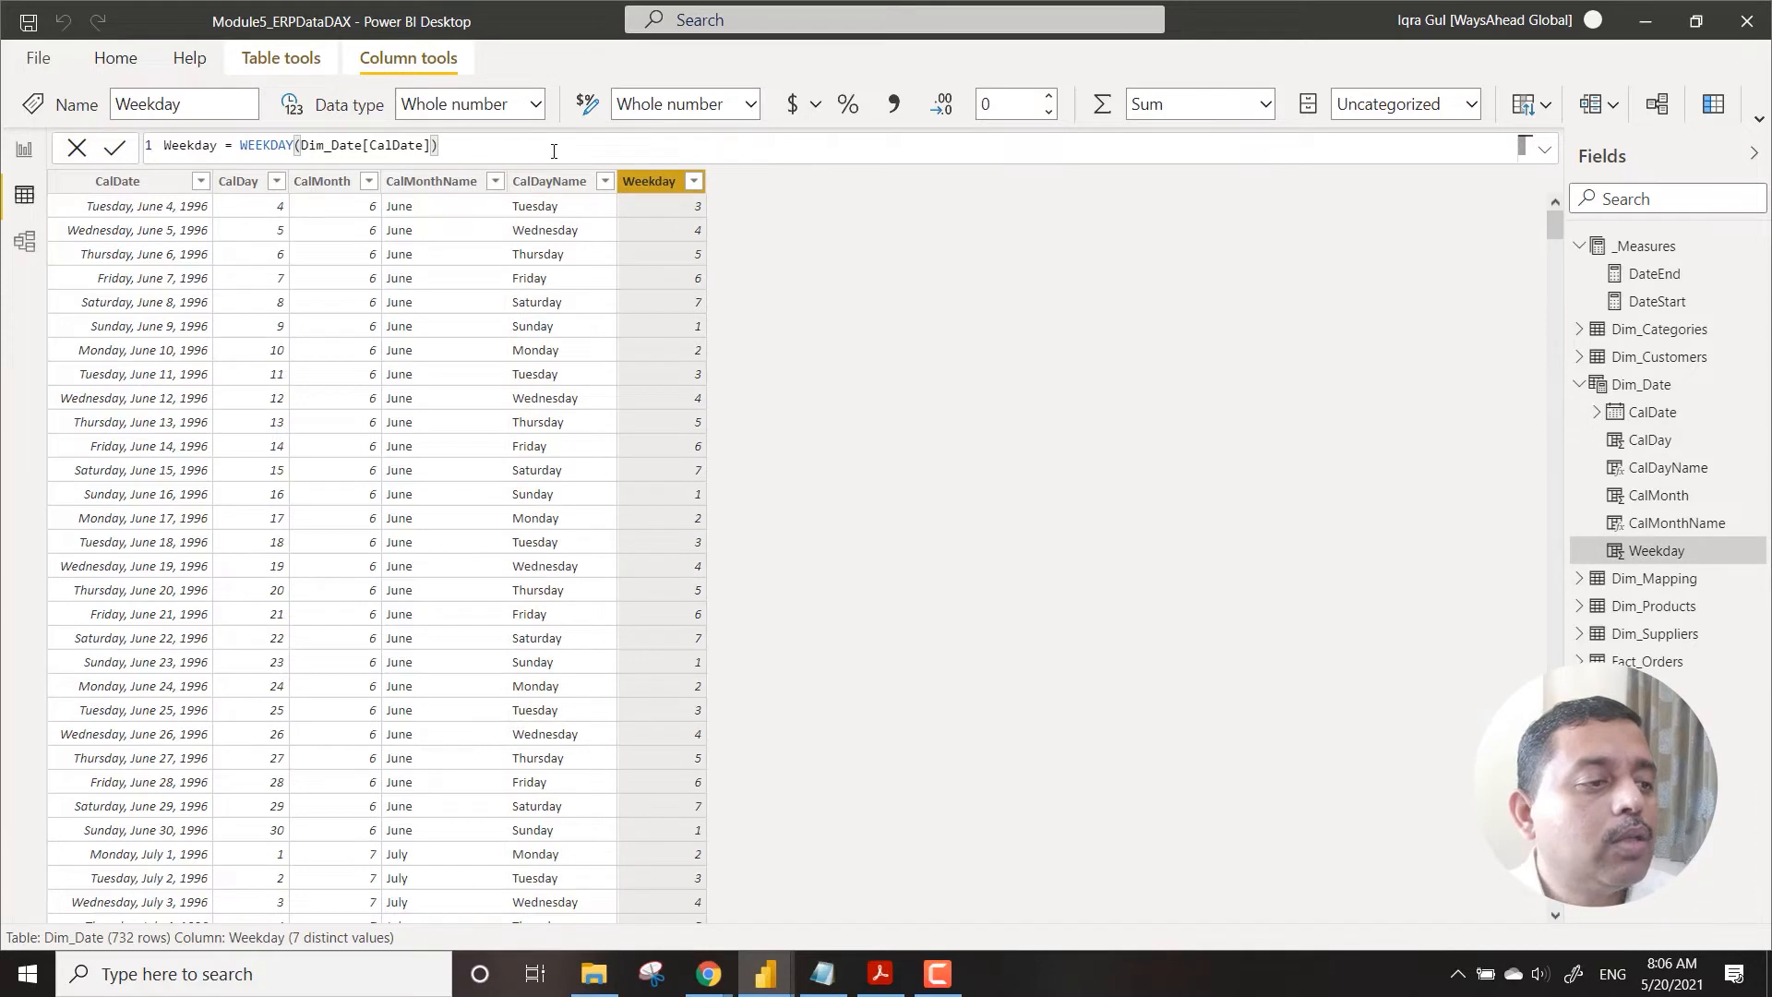
drag(554, 151, 132, 162)
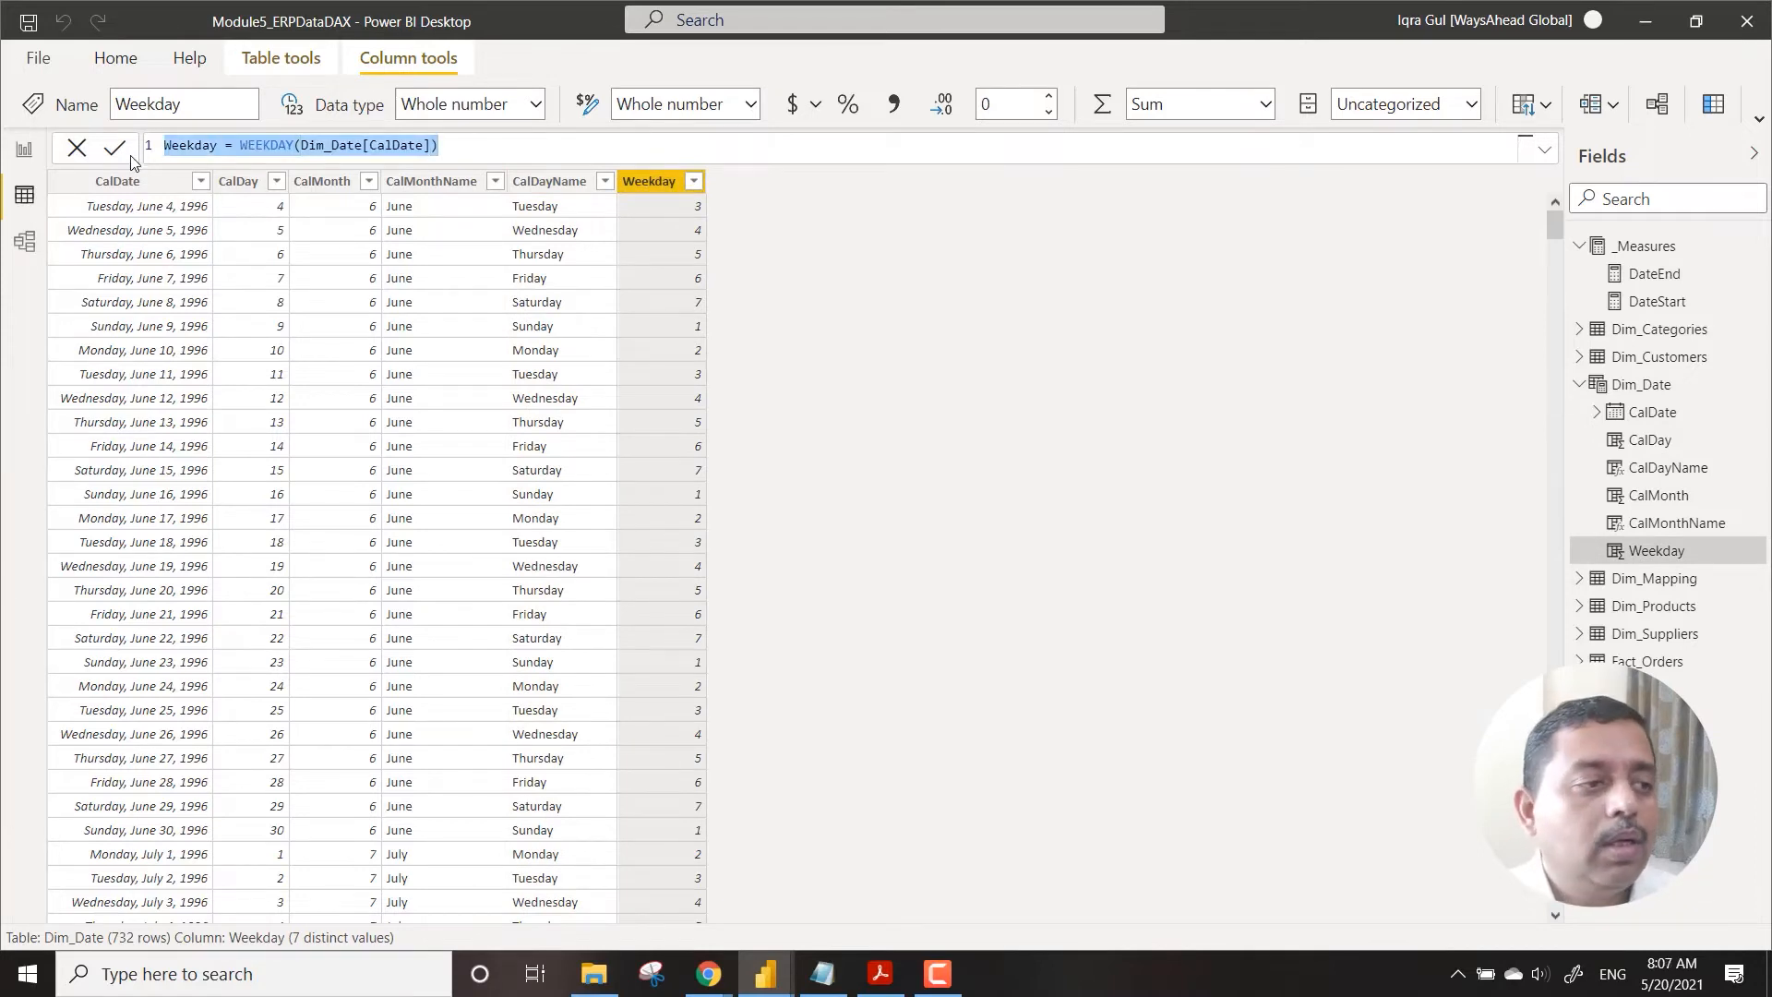
Step: Replace the CalDayName column's name and formula with CalYear = YEAR(Dim_Date[CalDate])
click(573, 184)
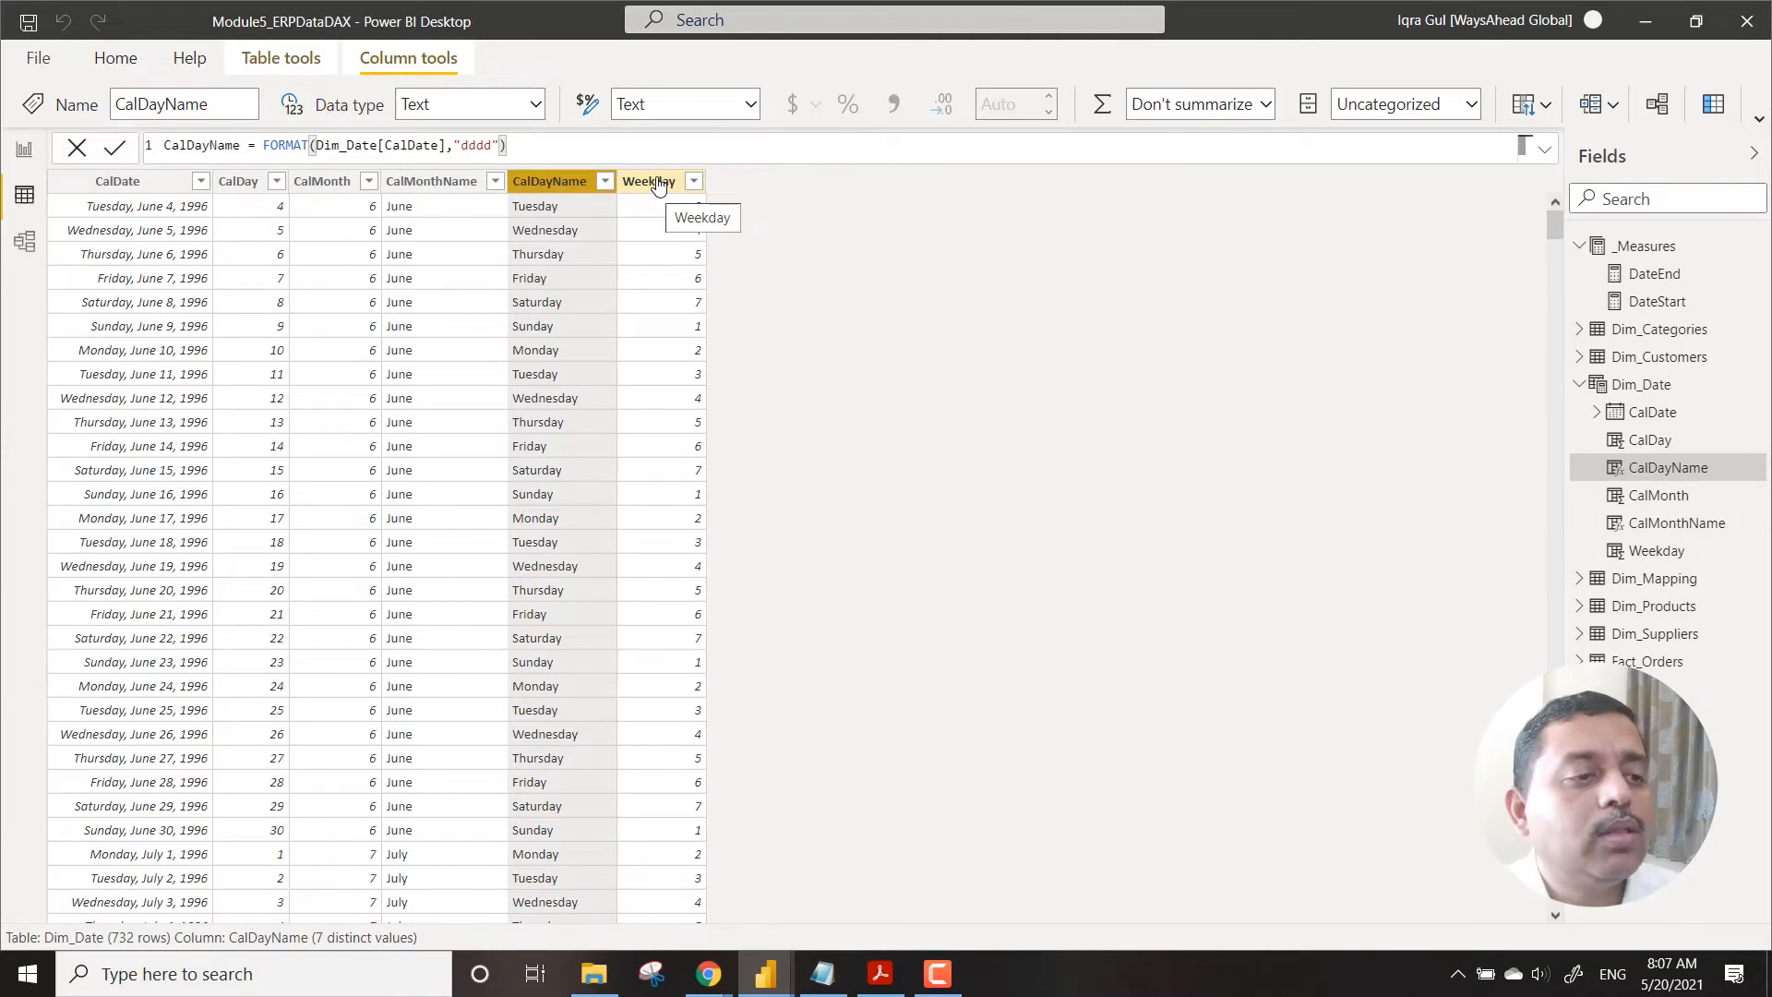
drag(585, 148, 187, 145)
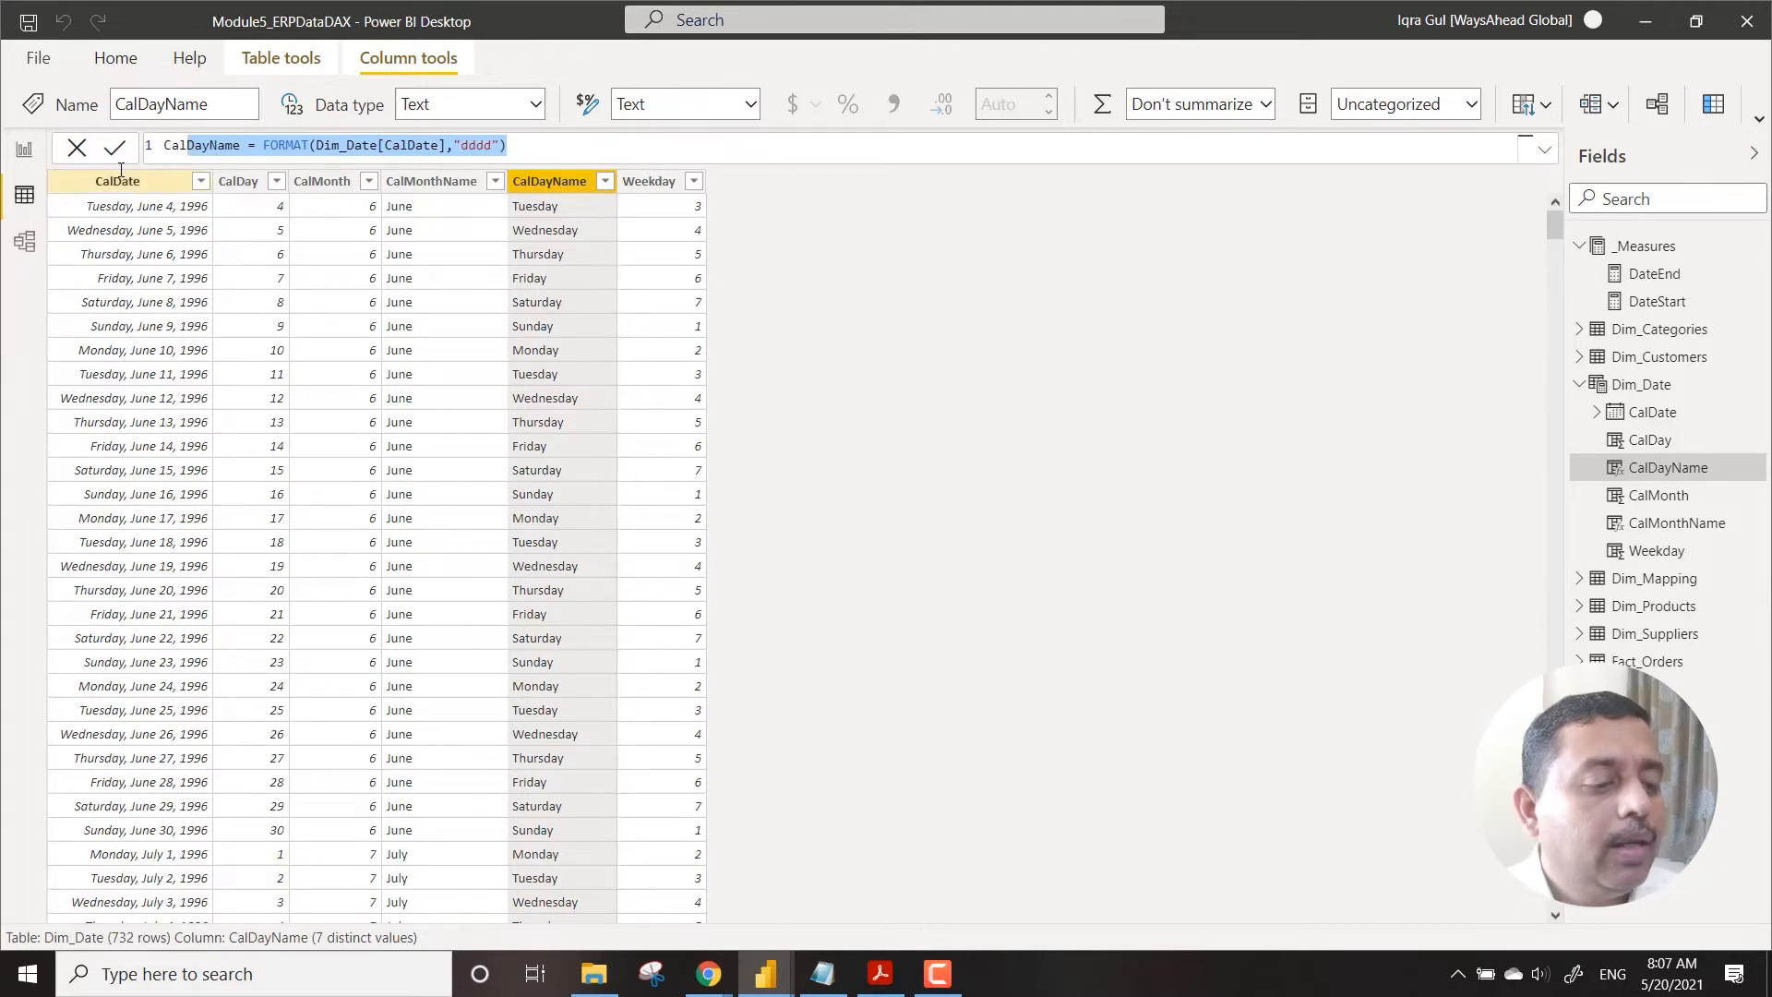
text(year)
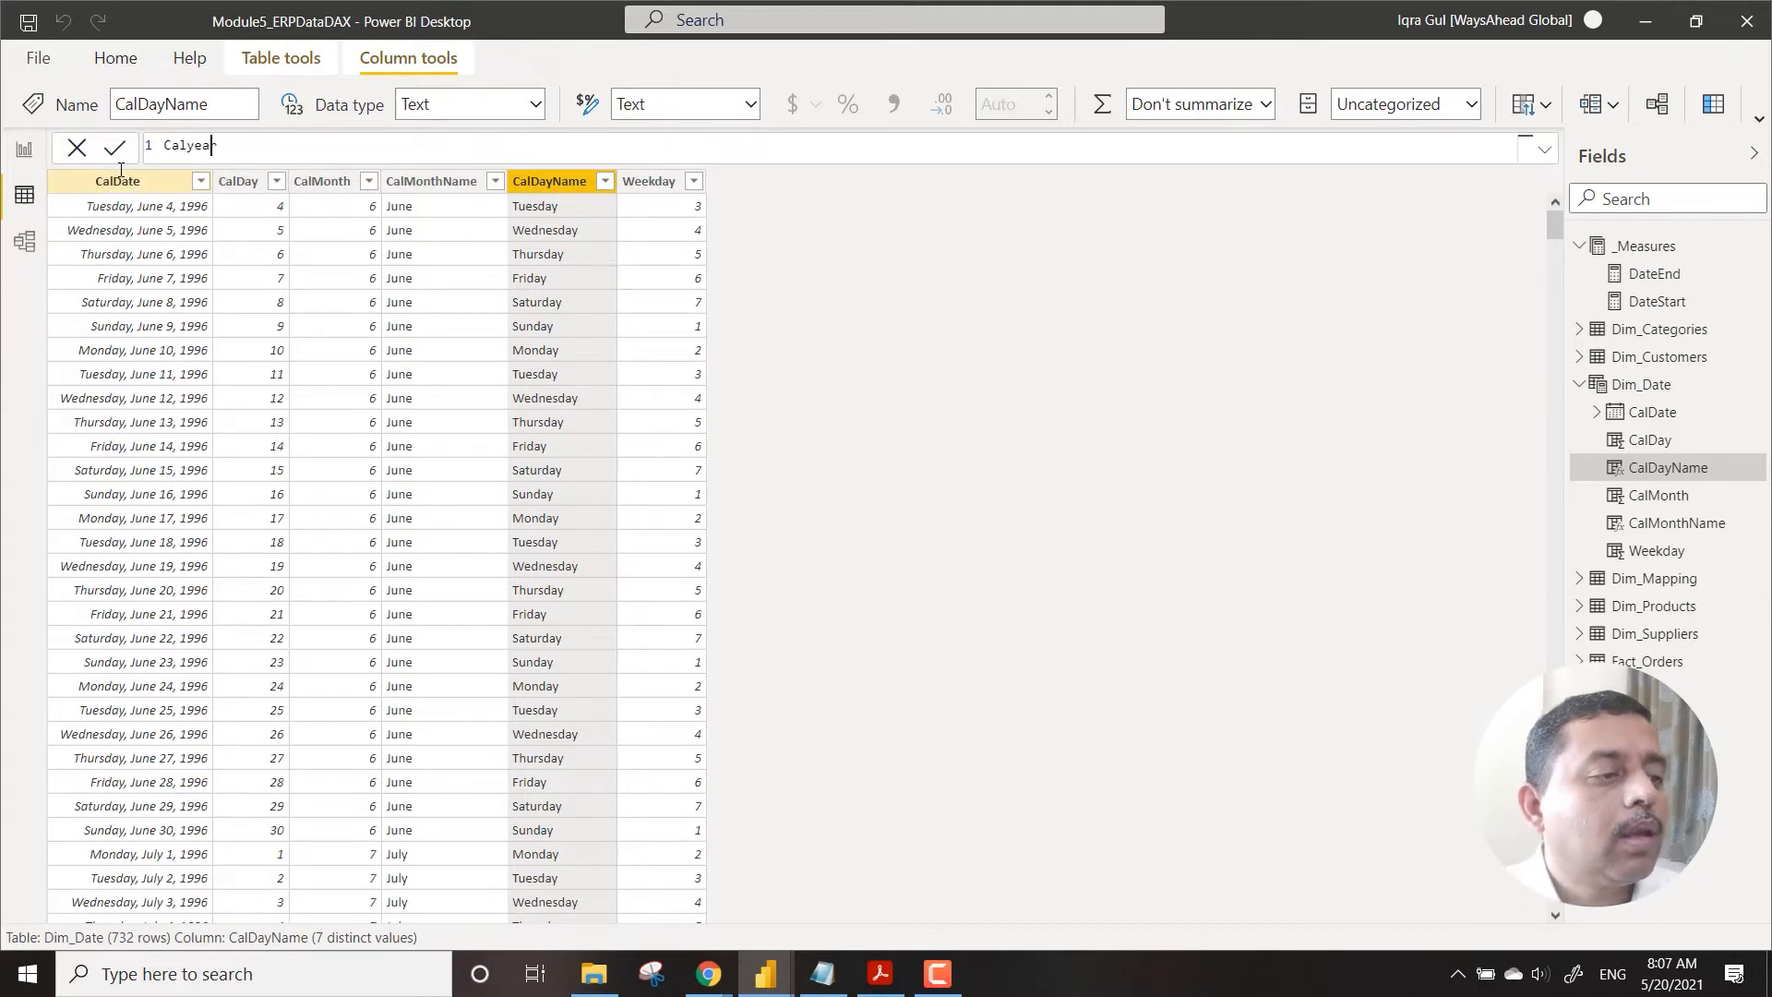
key(BackSpace)
text(Year)
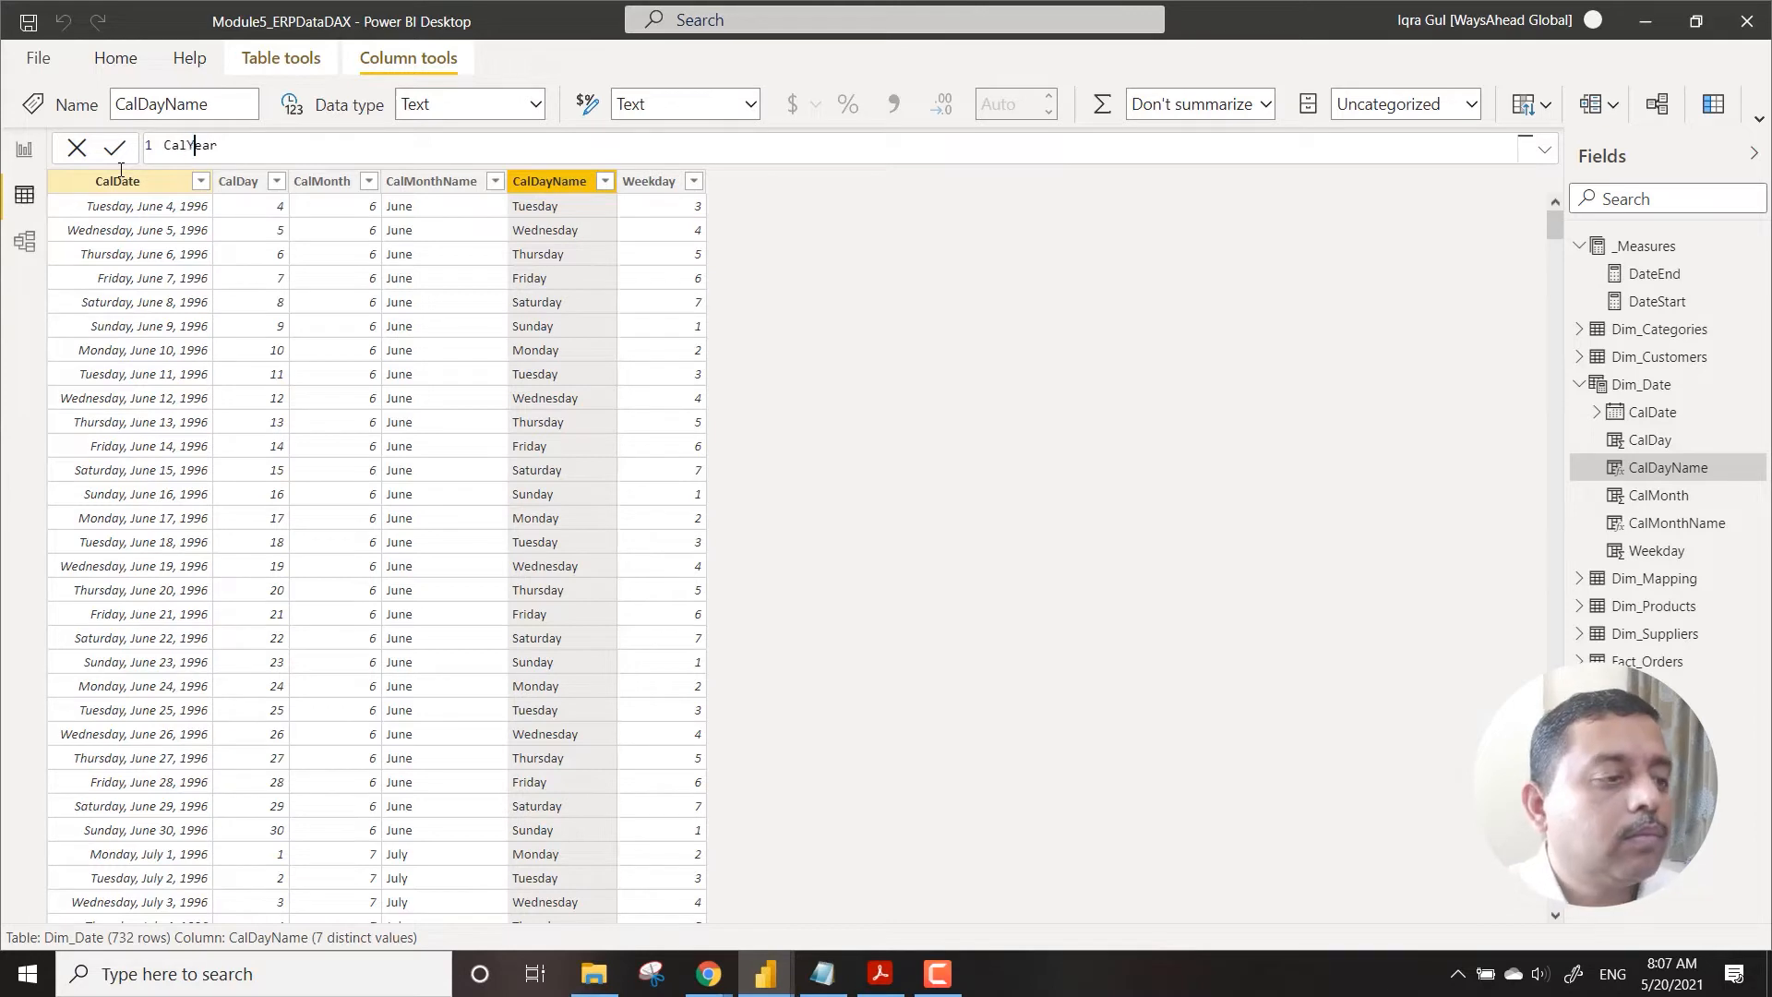
text( = )
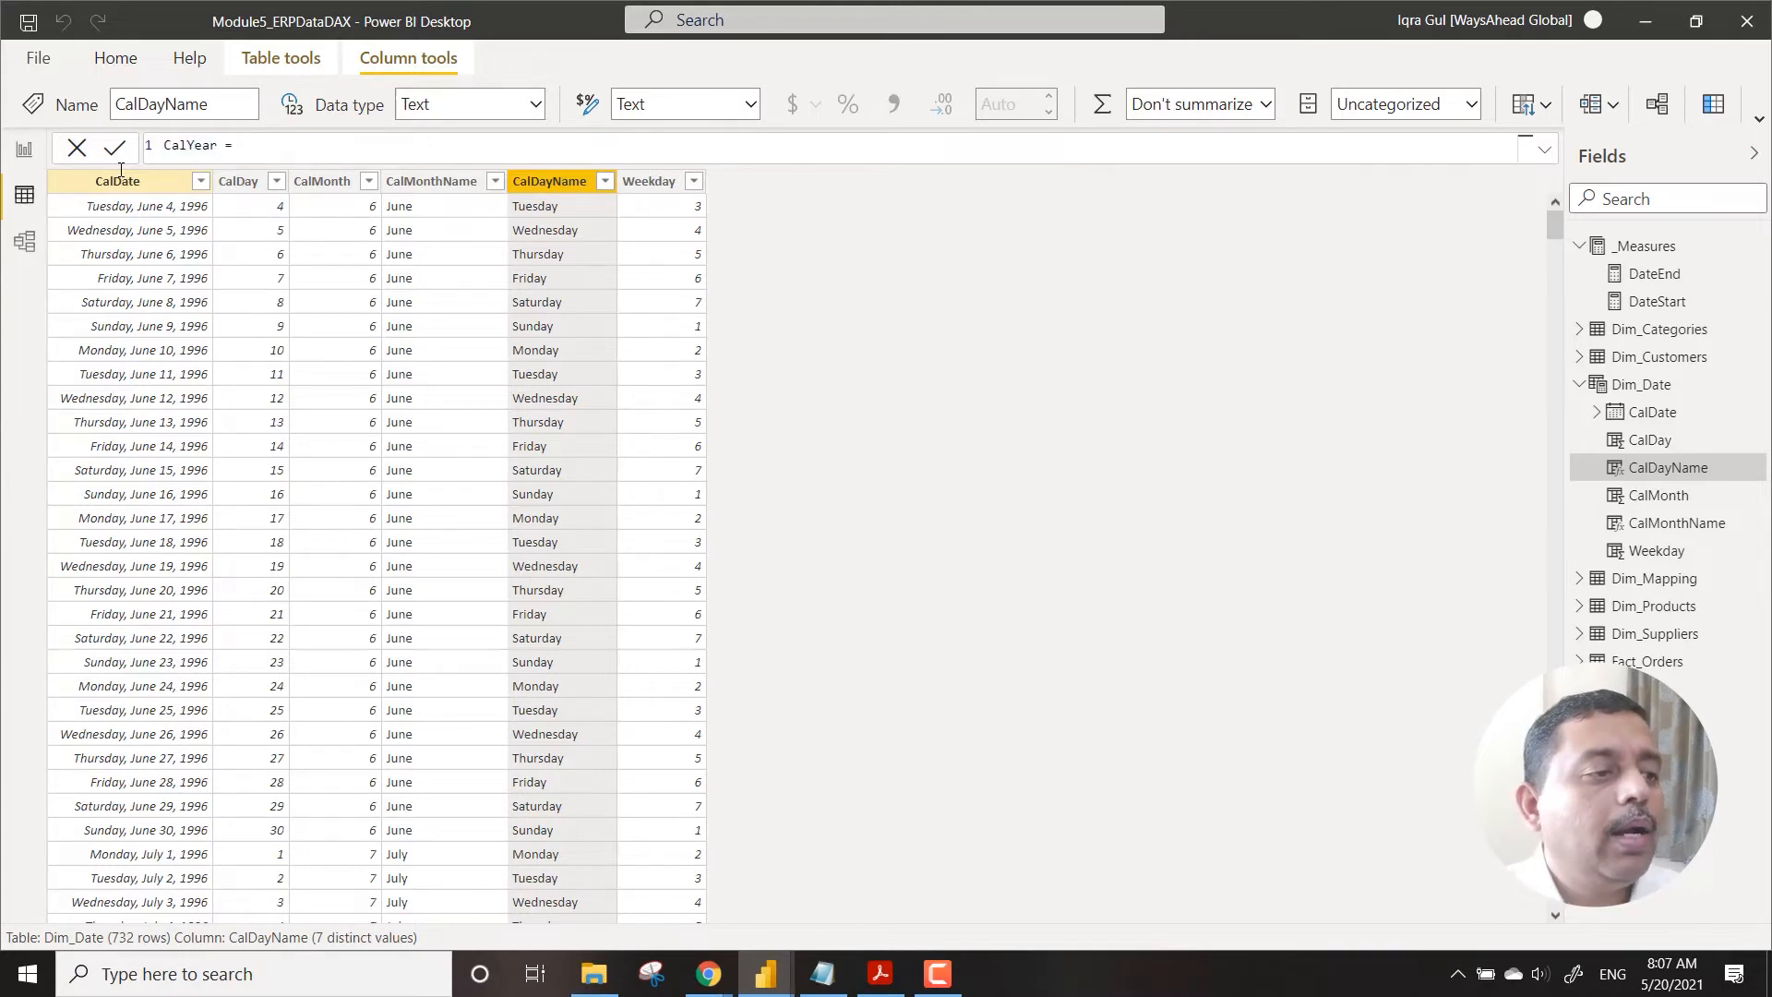
text(year)
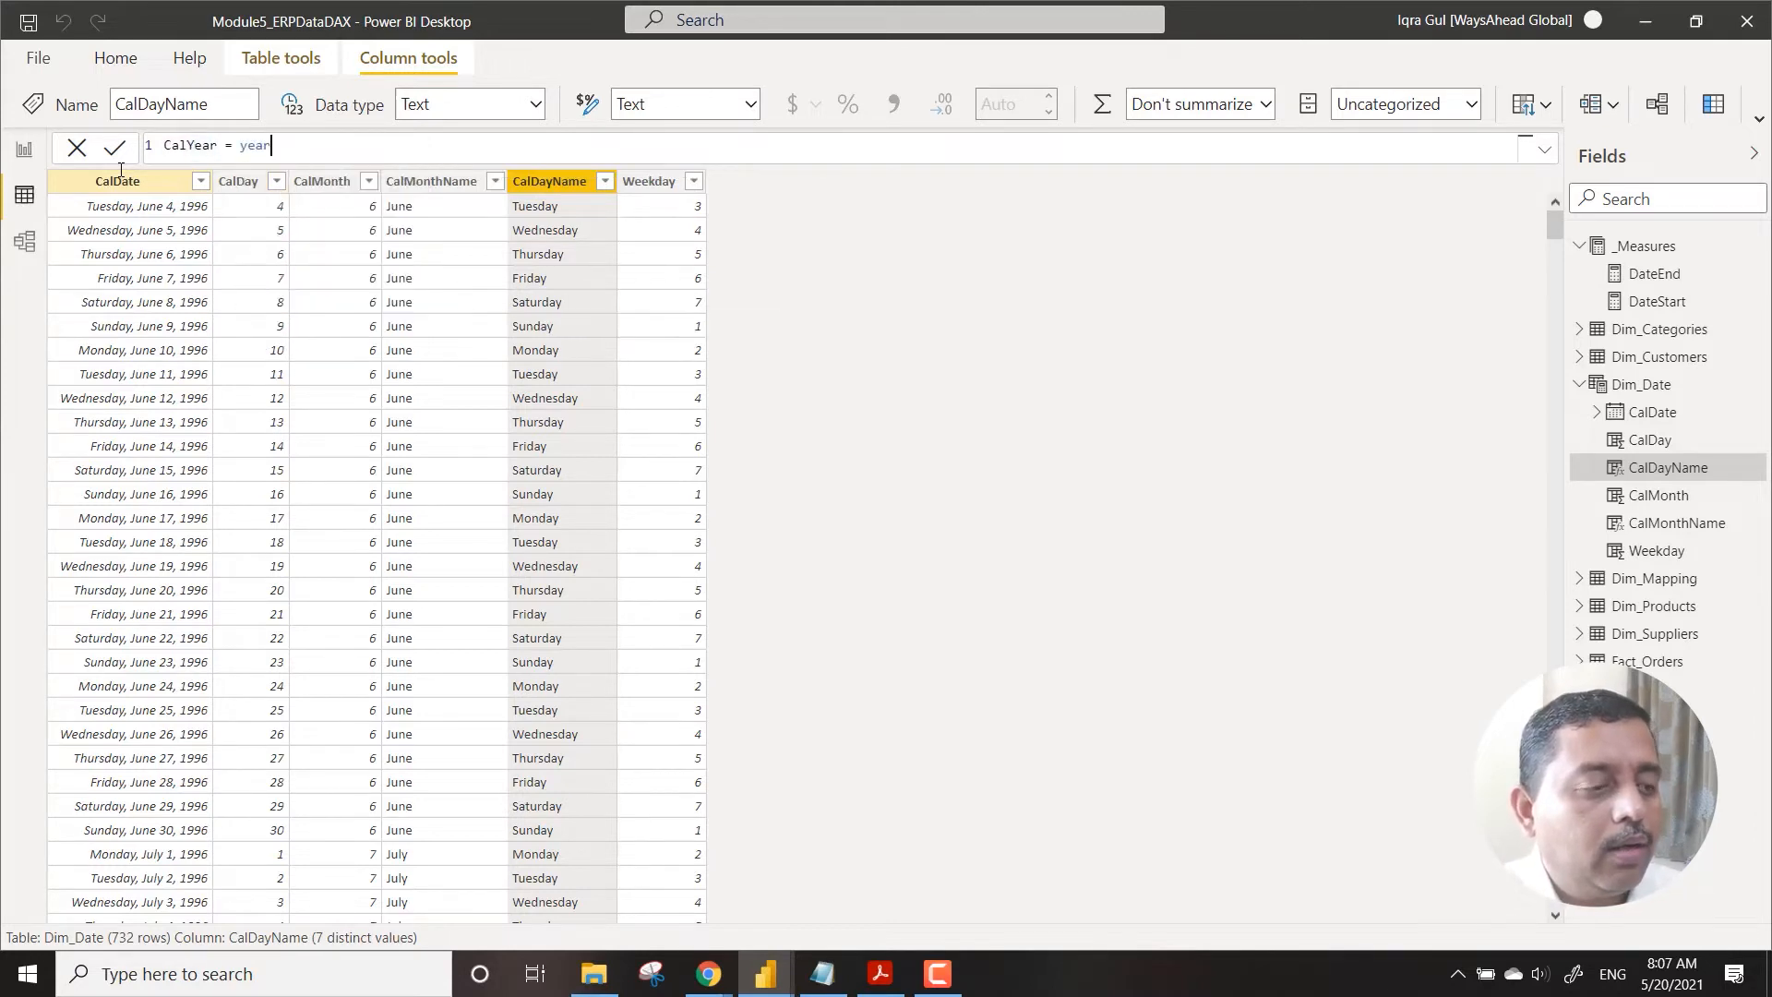
key(Tab)
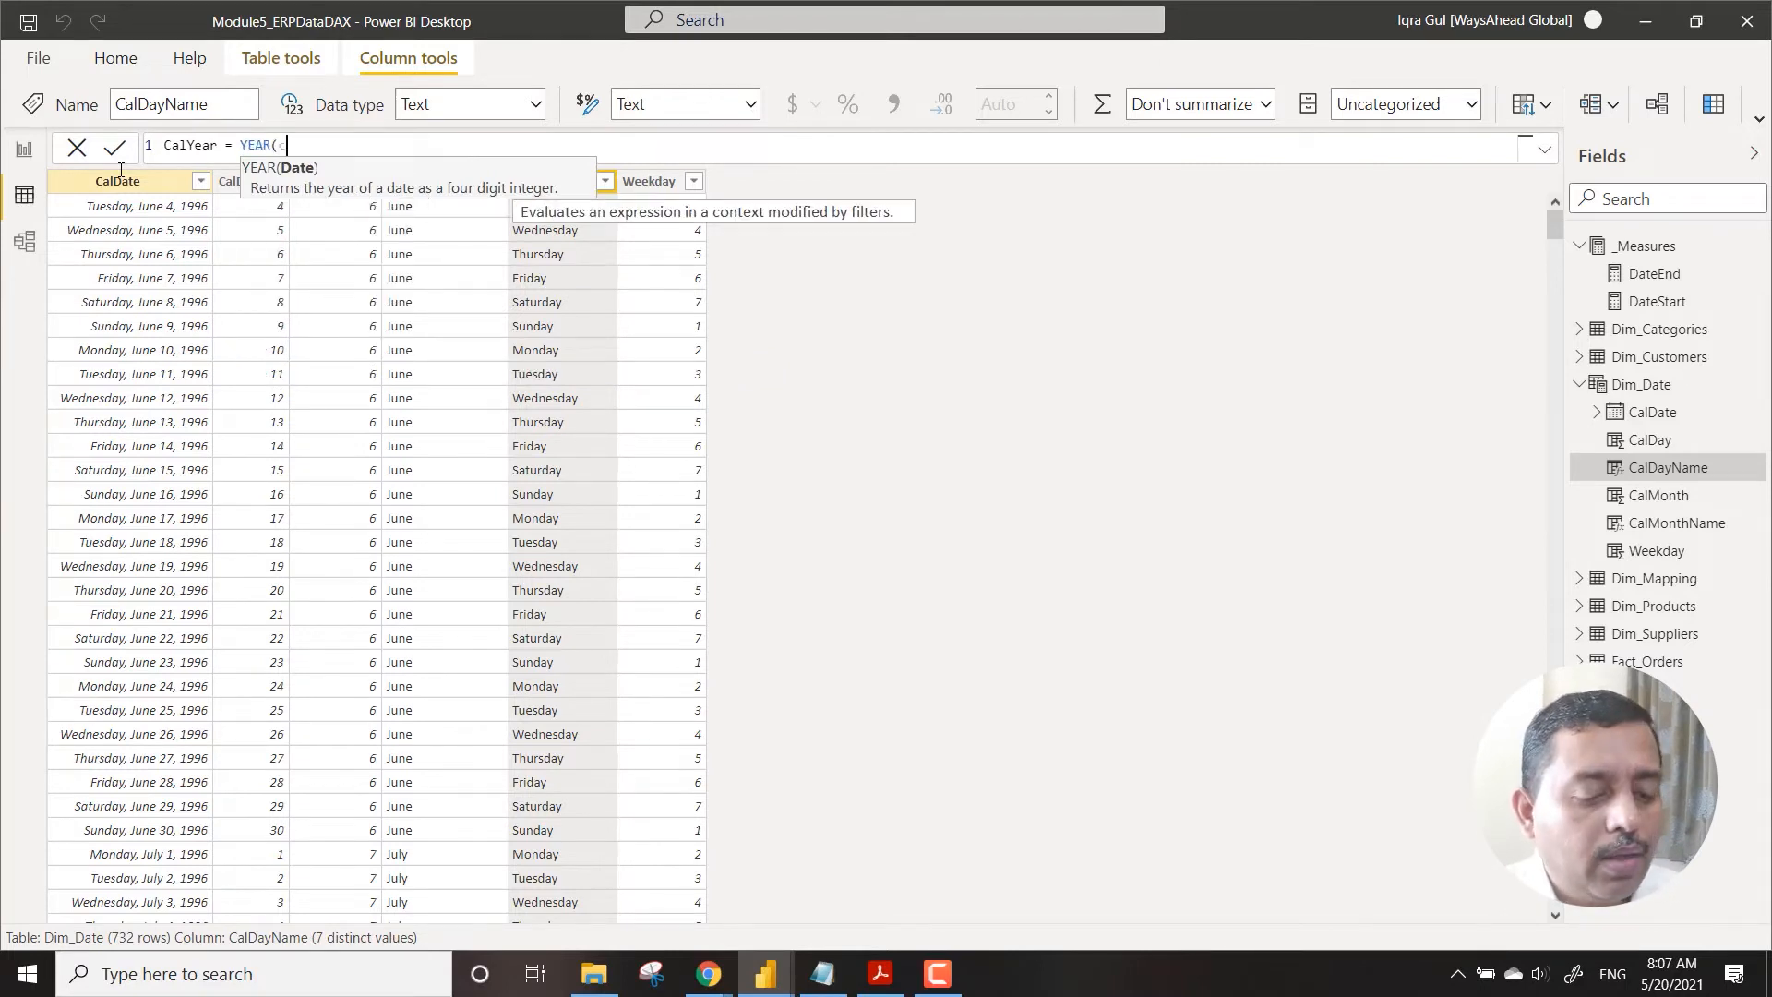
text(calda)
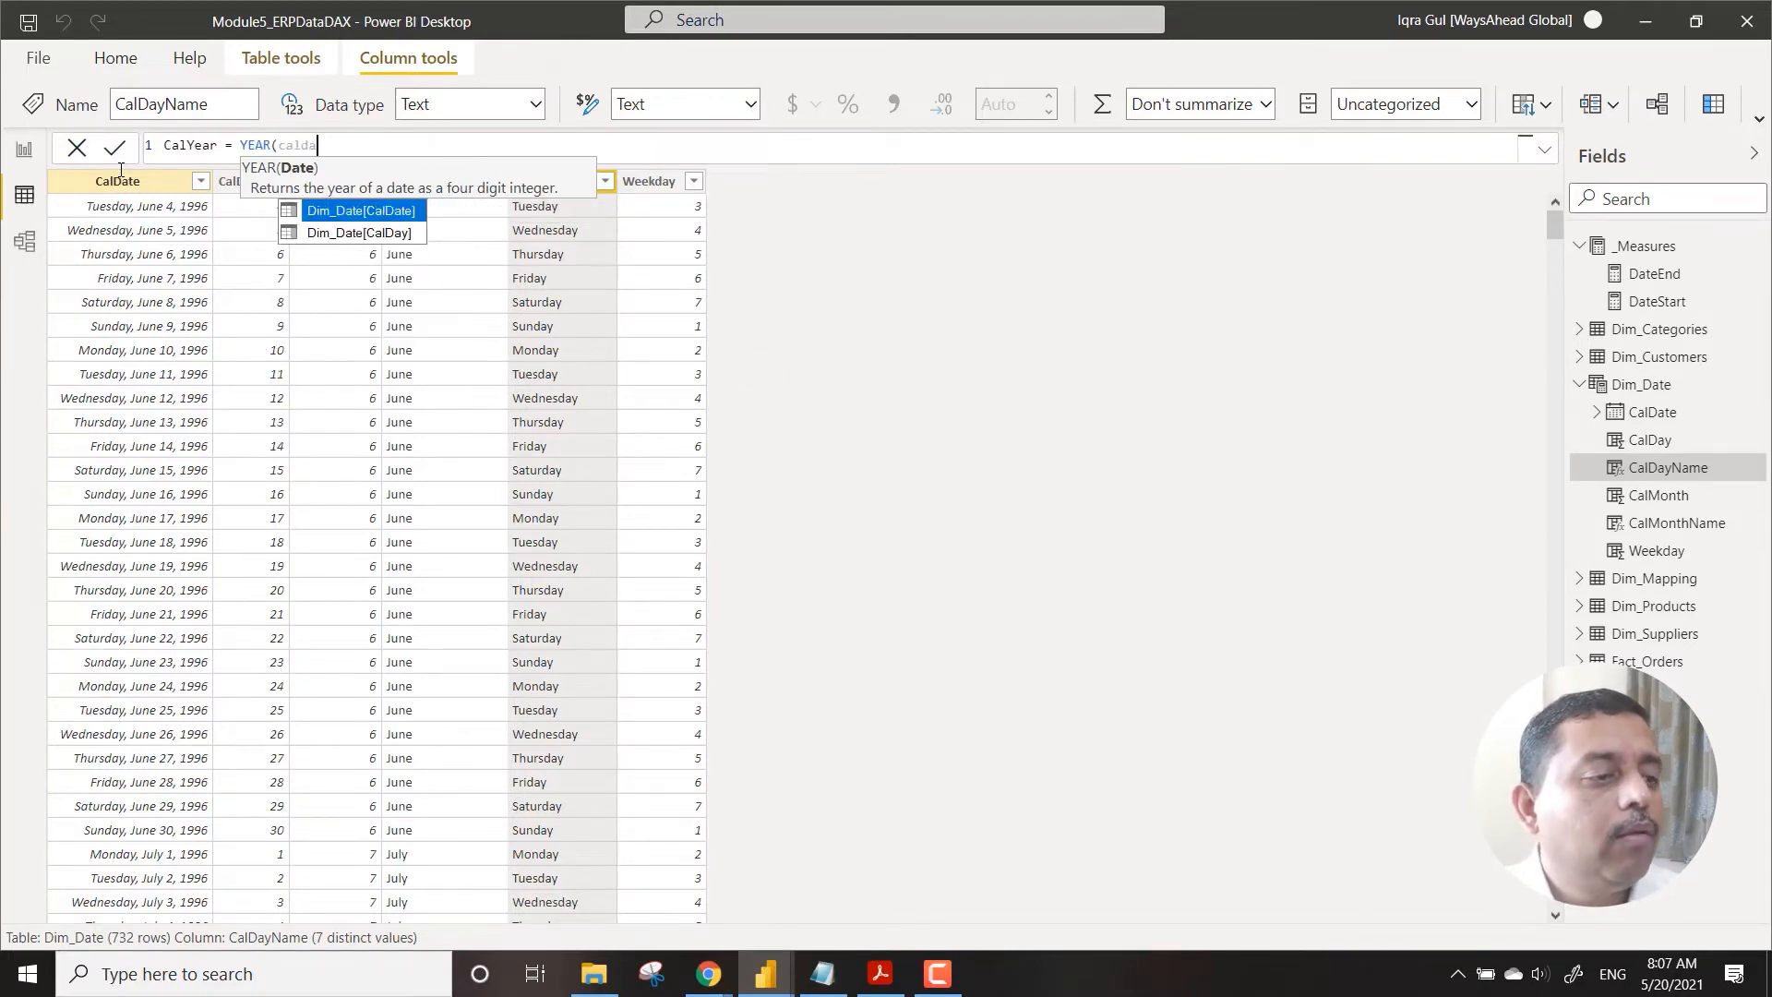
key(Tab)
text())
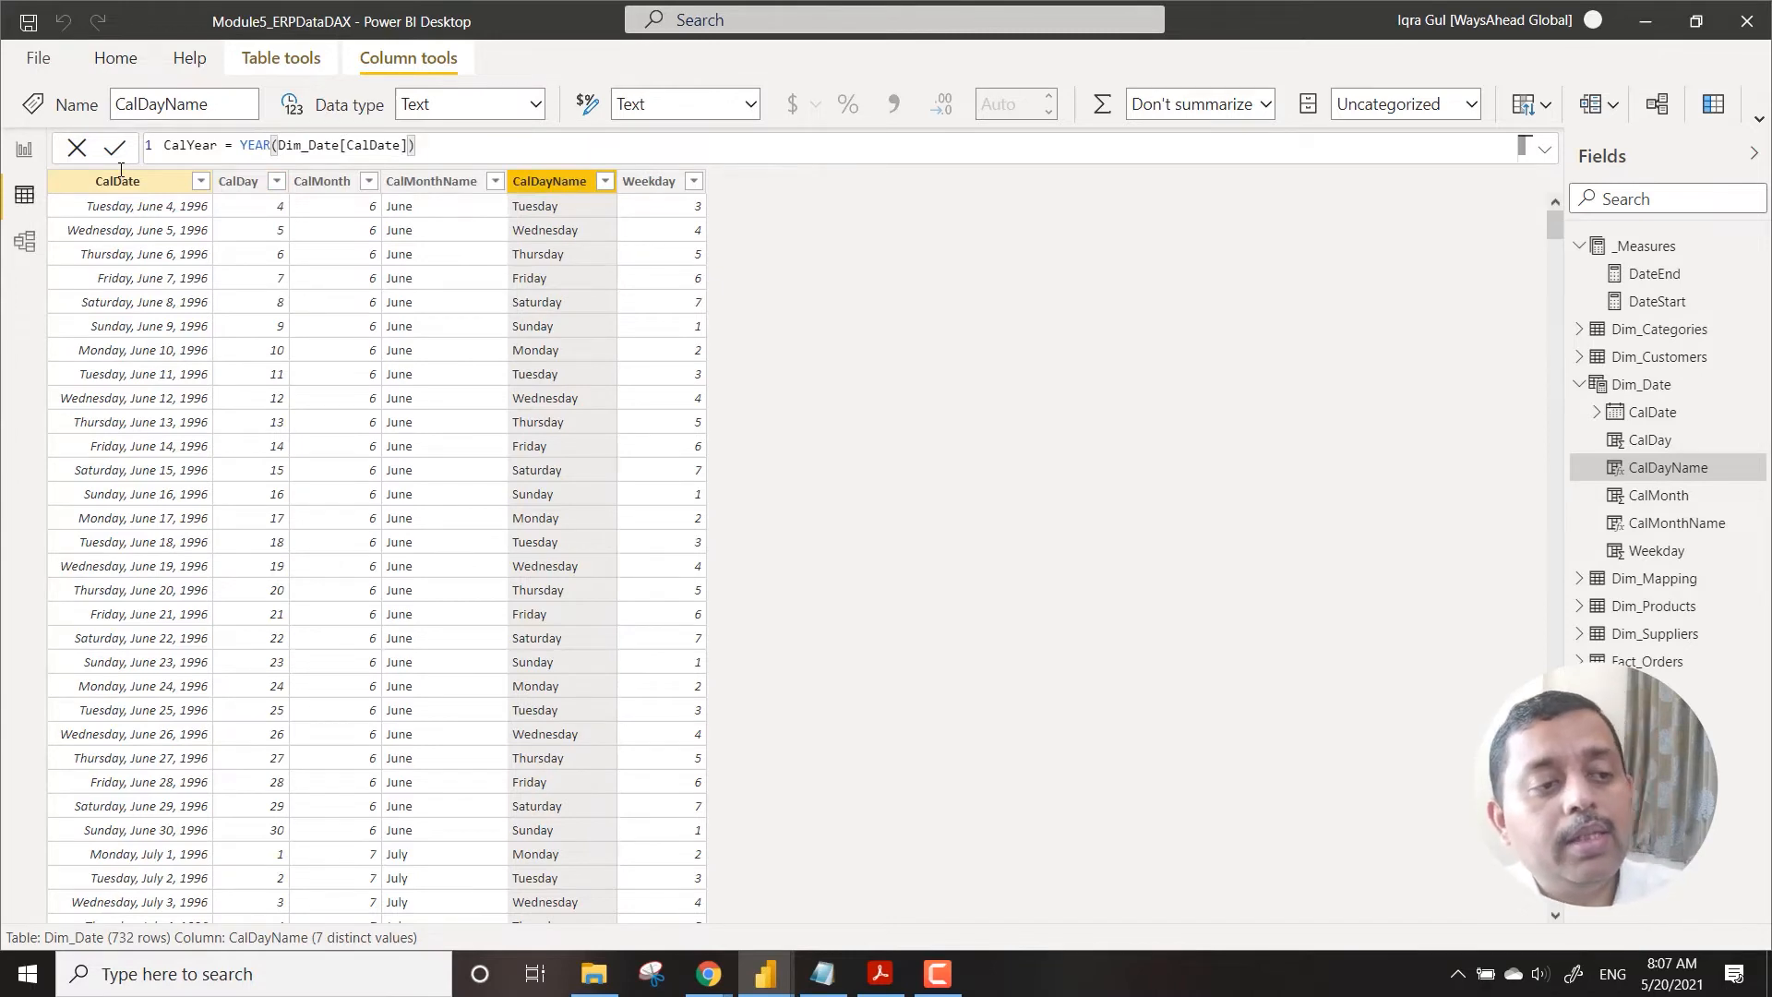
key(Return)
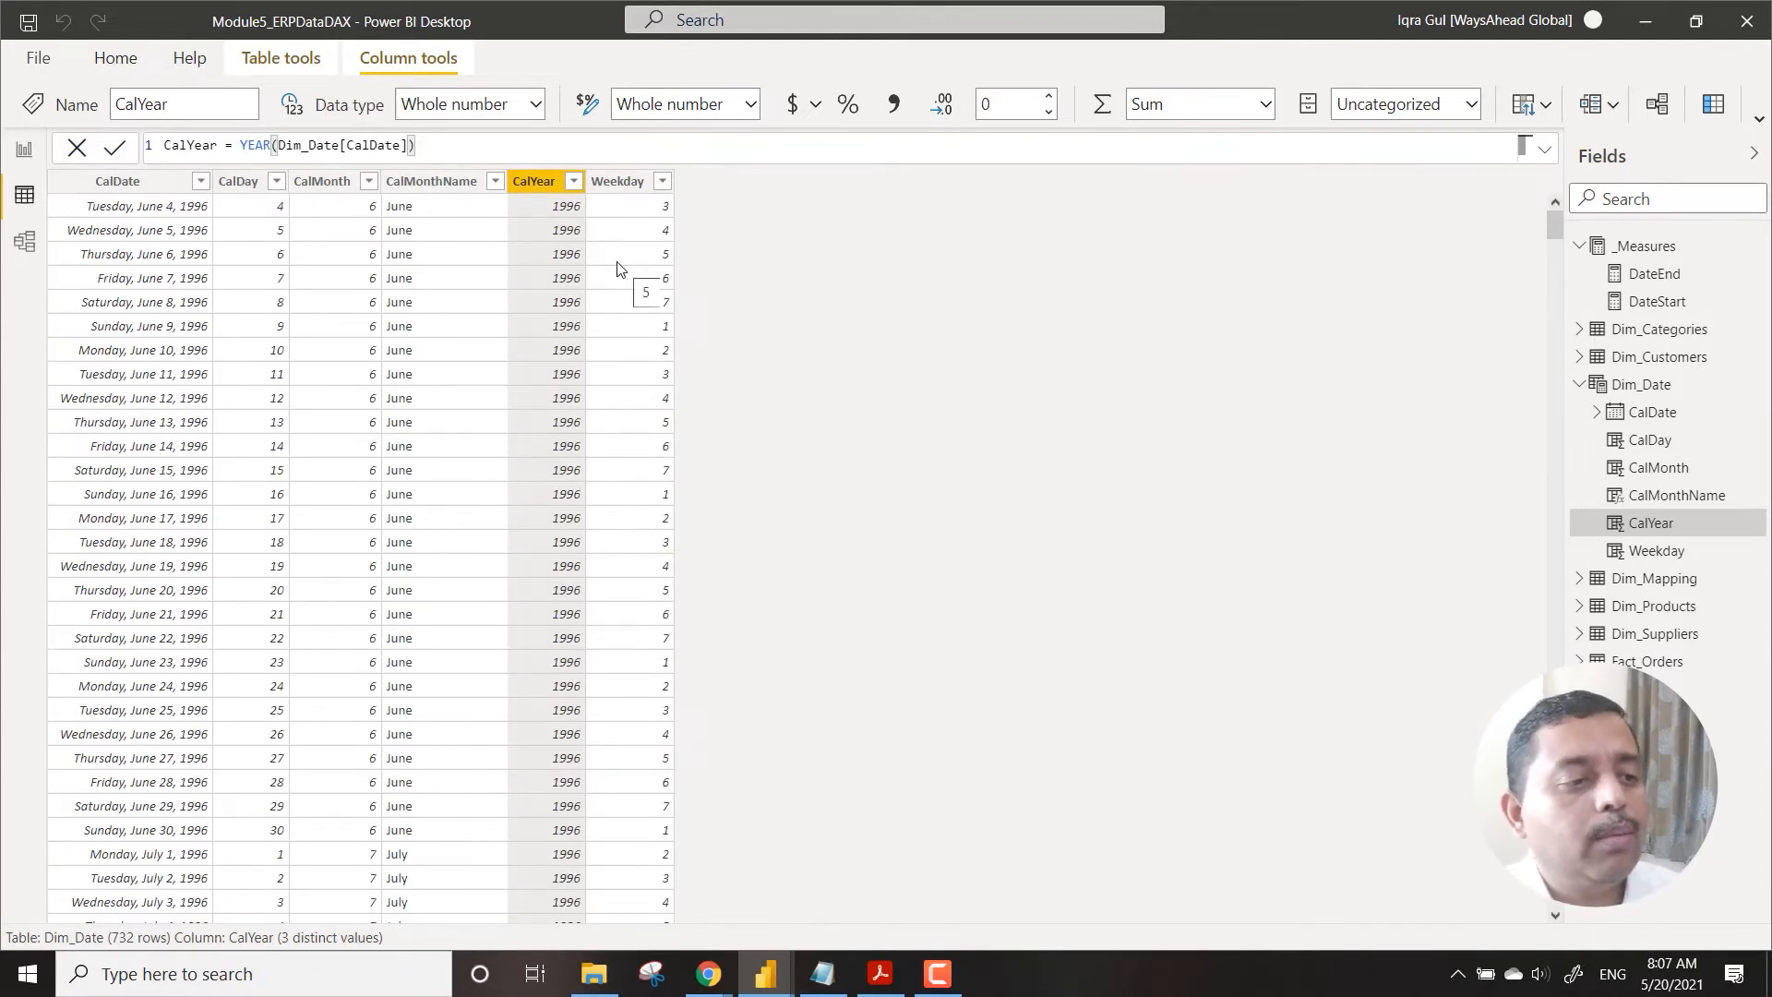
Step: Add a calculated column CalDayName to Dim_Date with the formula FORMAT(Dim_Date[CalDate],"dddd")
click(624, 184)
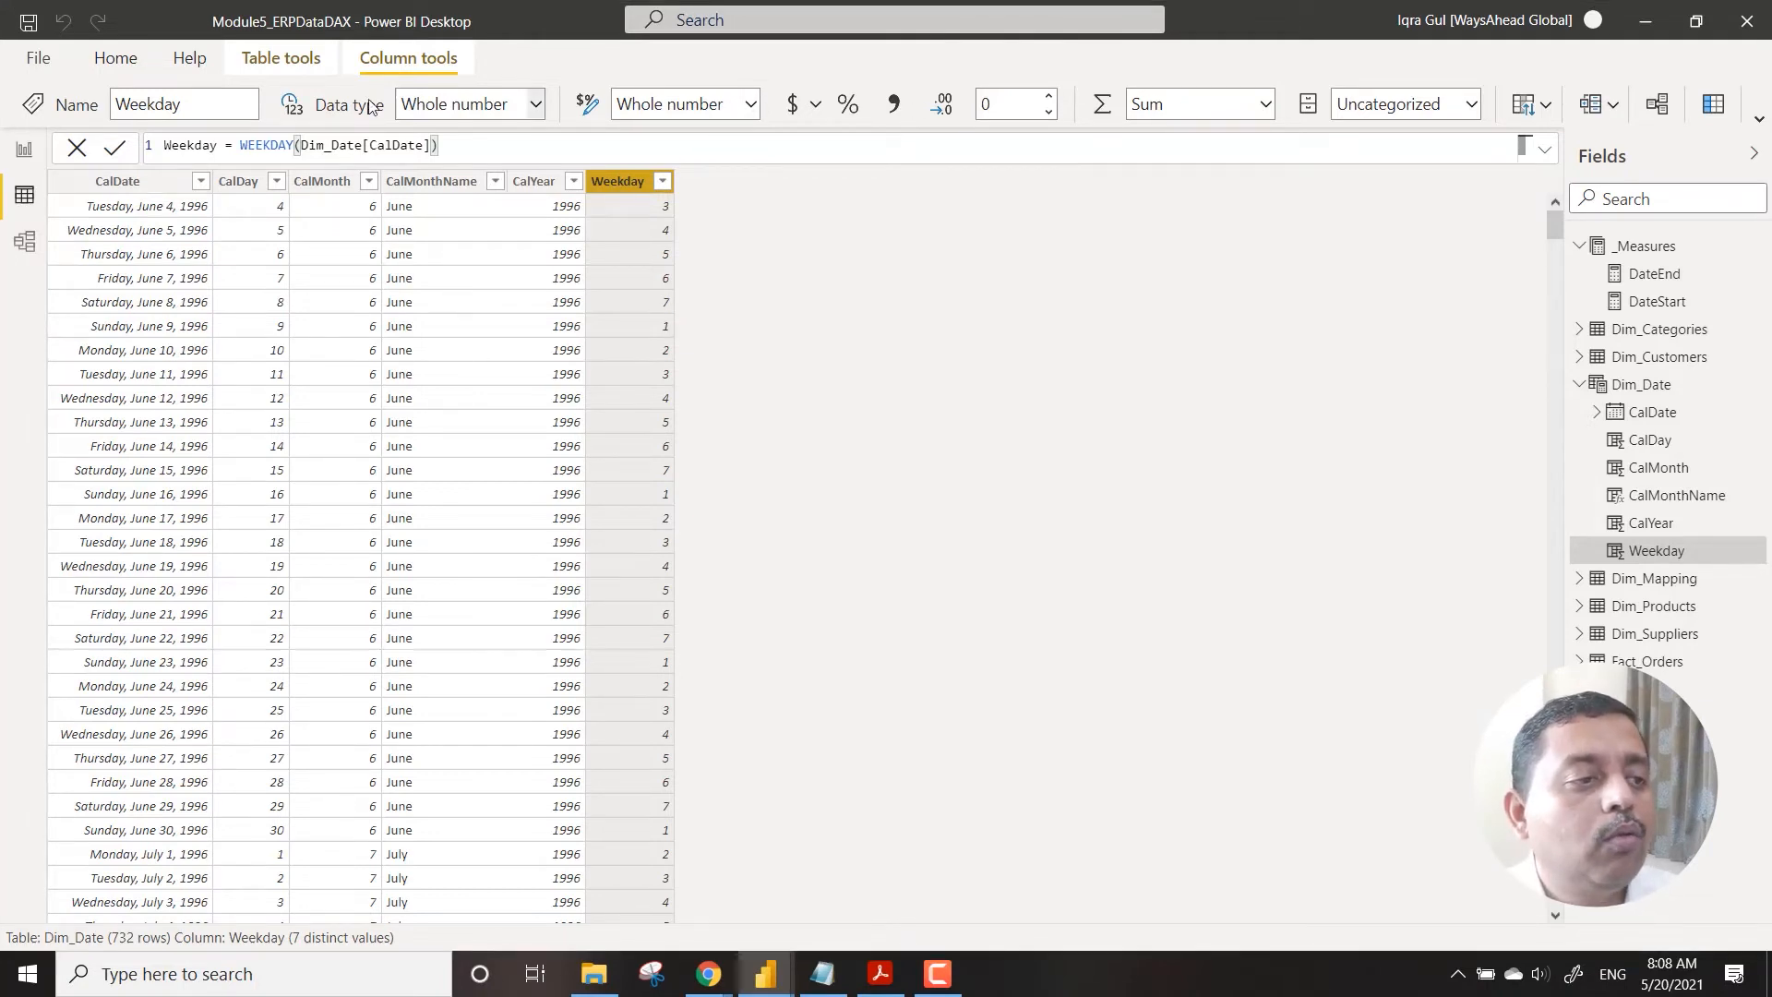
click(296, 65)
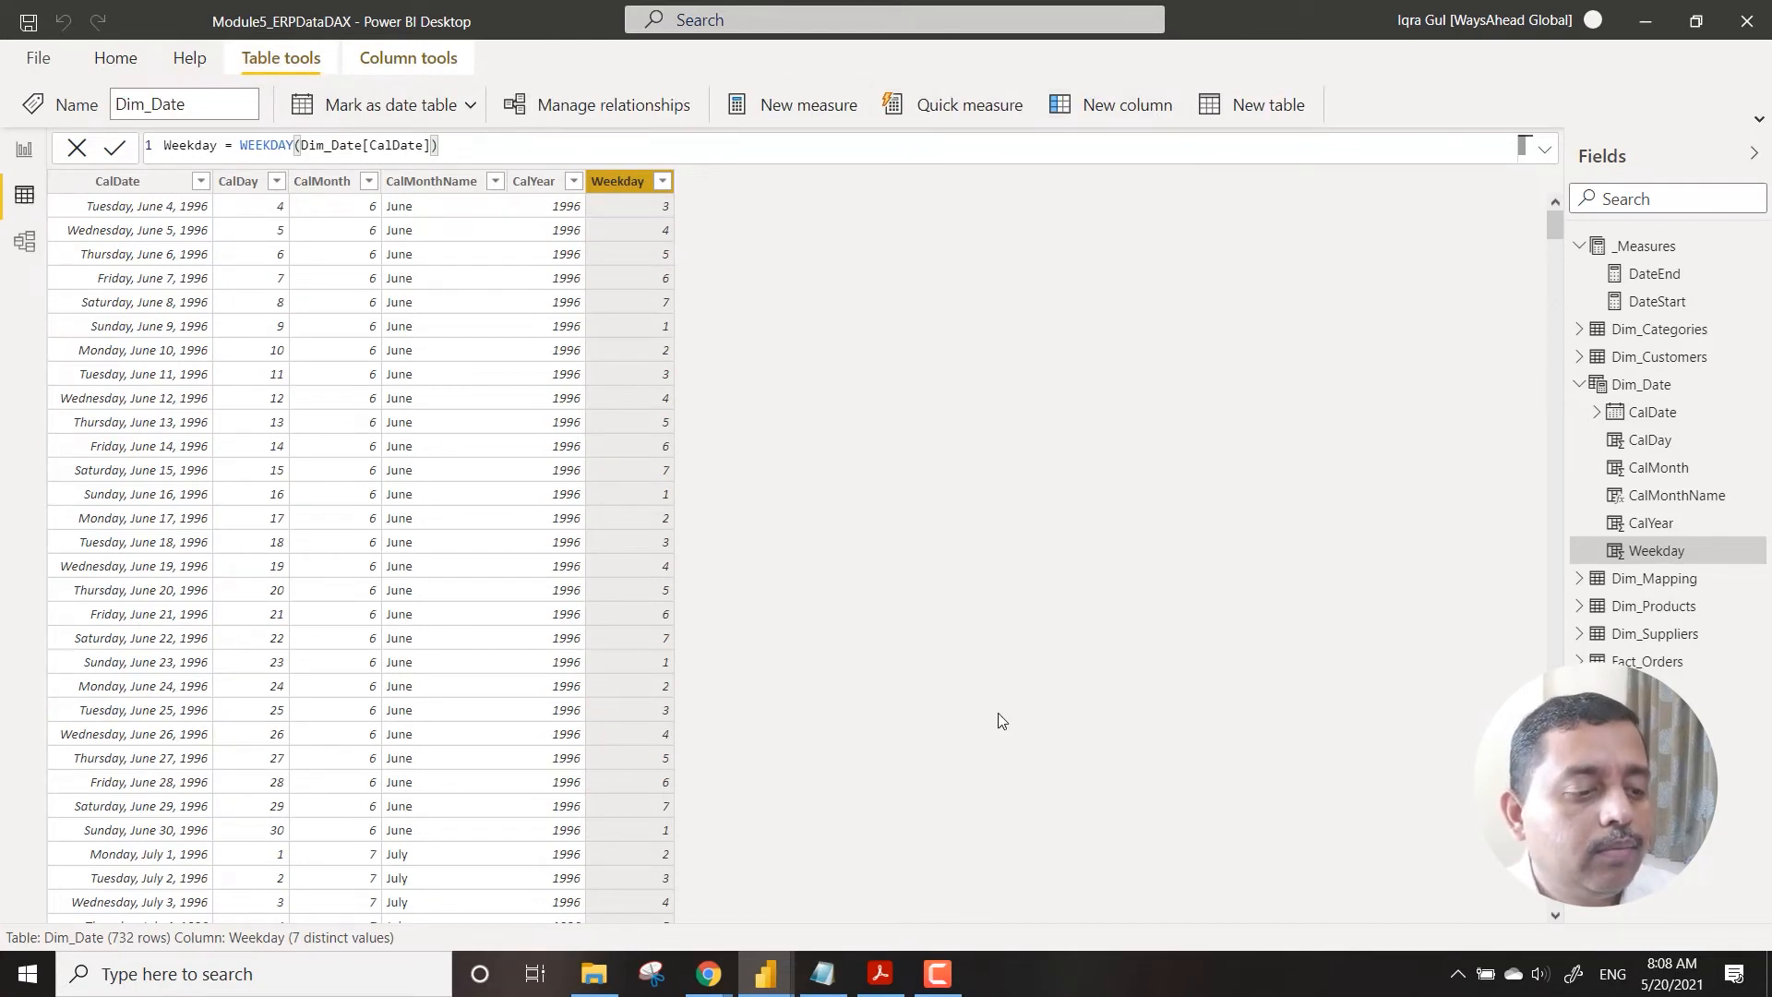
click(1114, 111)
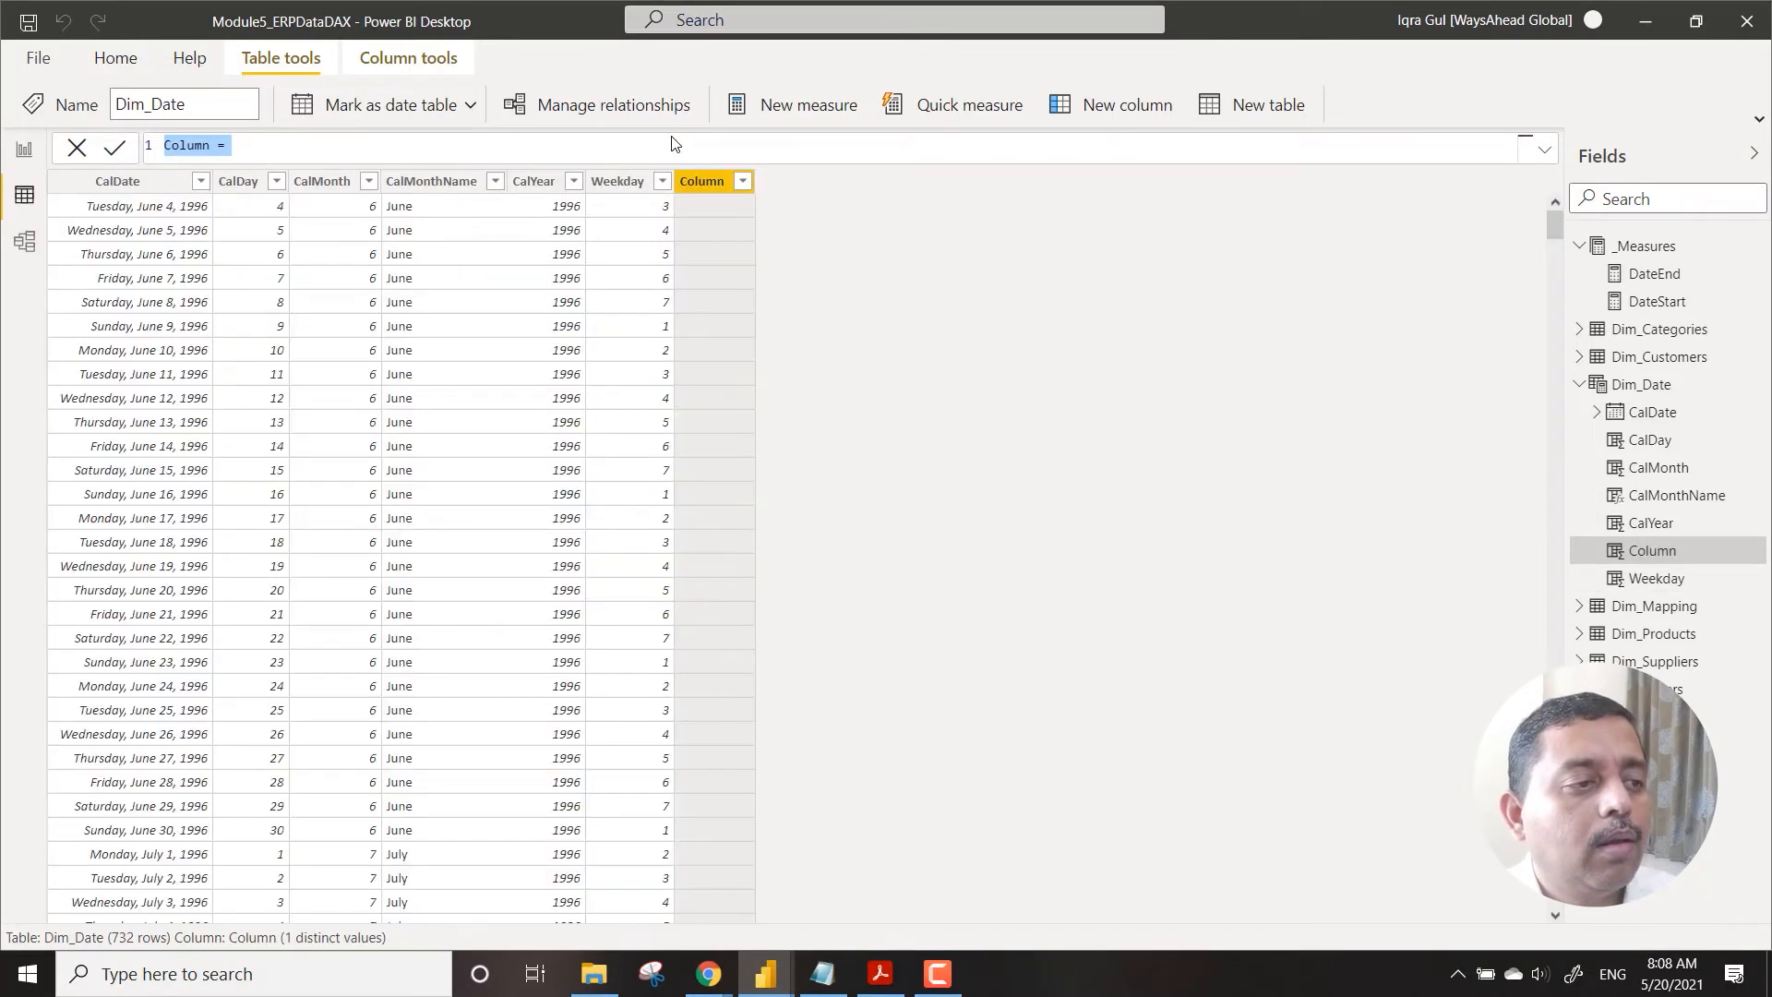
text(CalDayName = FORMAT(Dim_Date[CalDate],"dddd"))
key(Return)
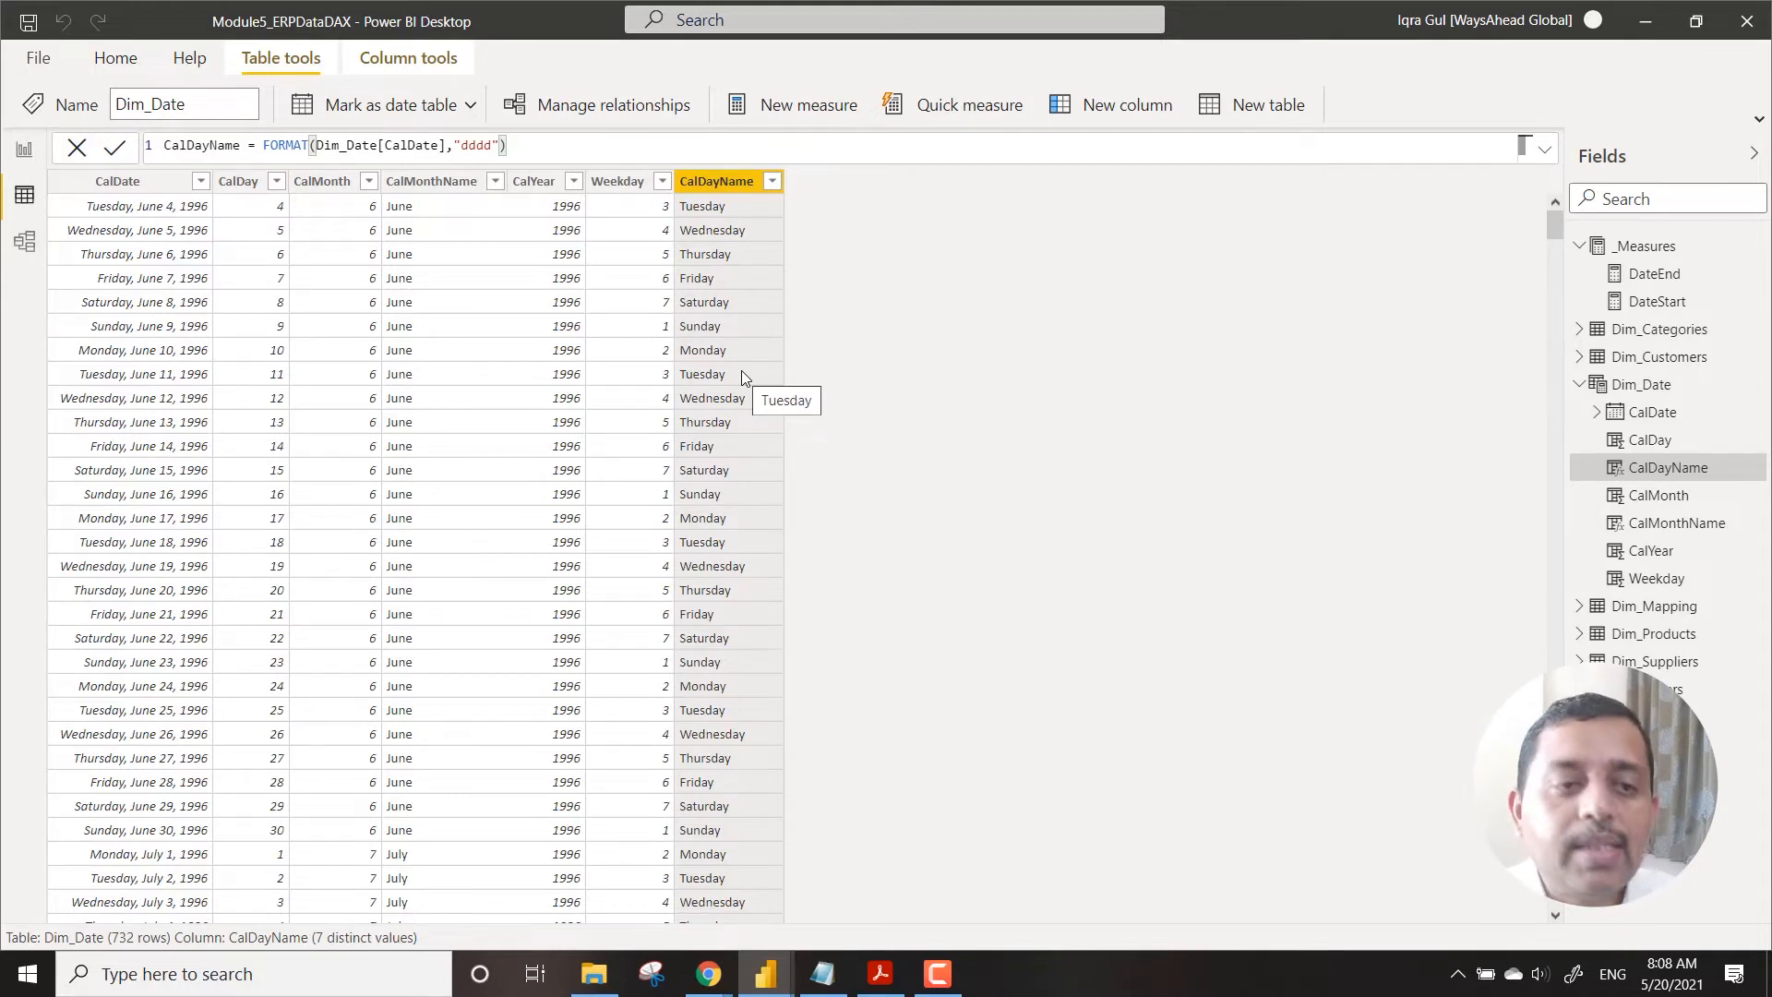
click(1124, 107)
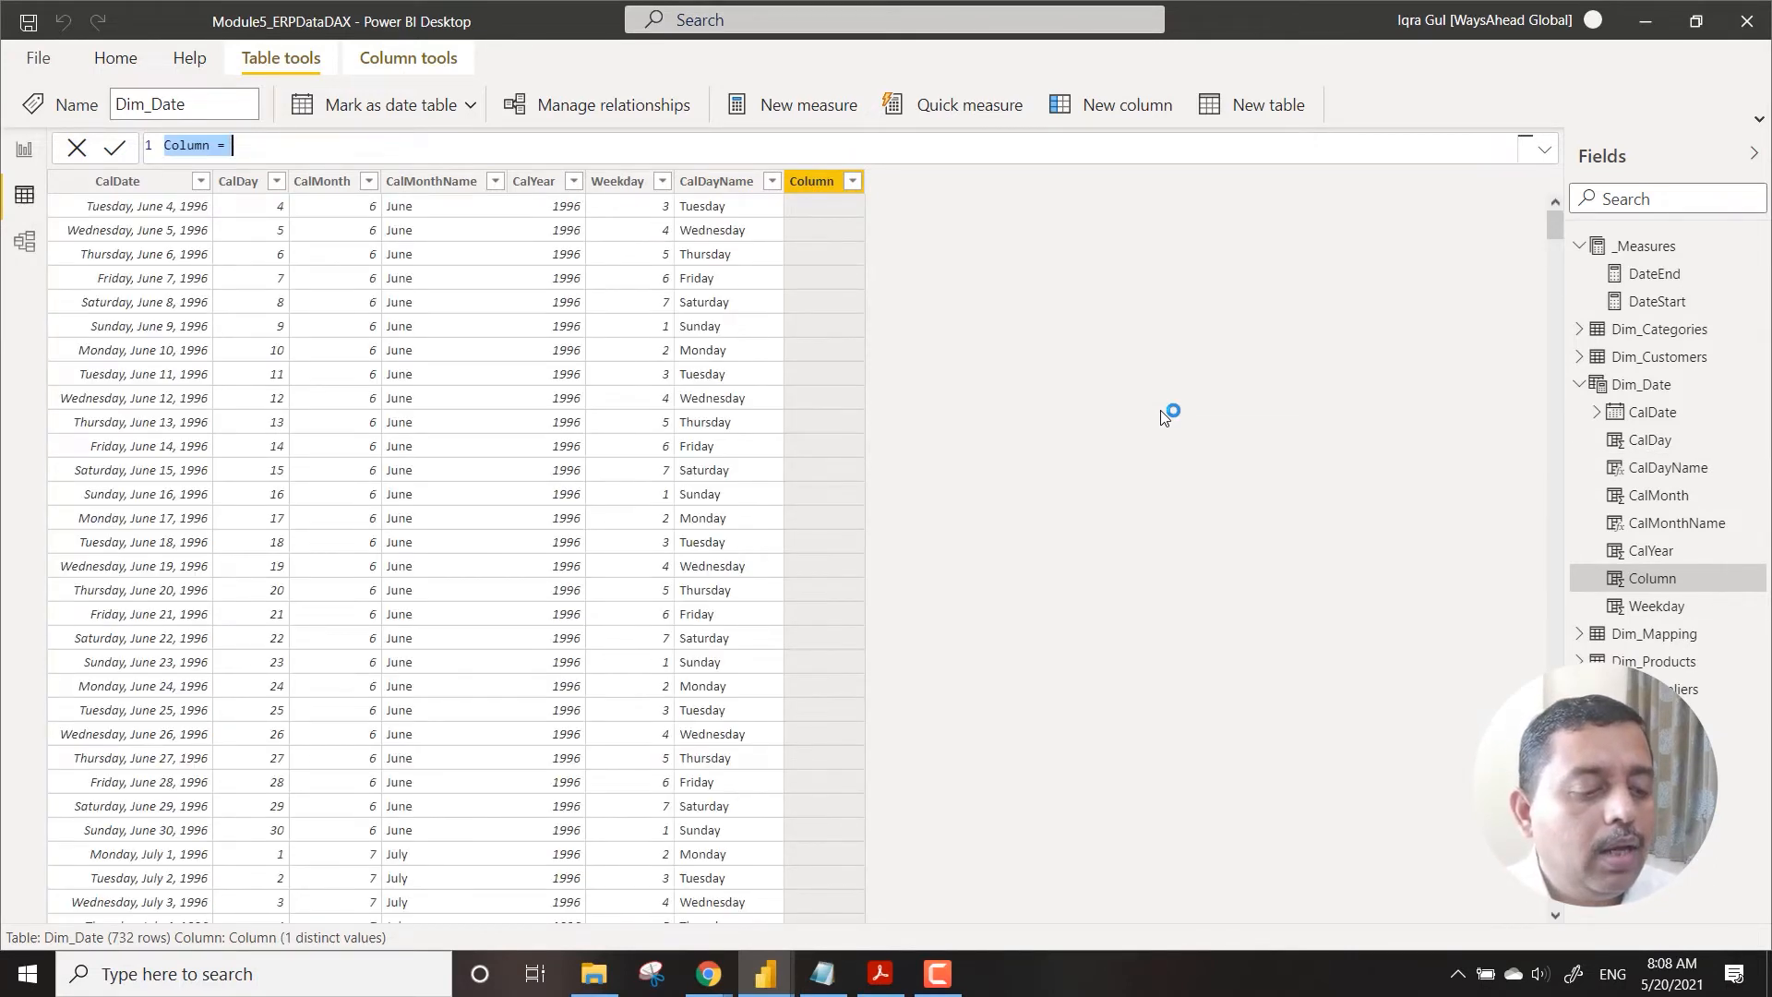
text(Week)
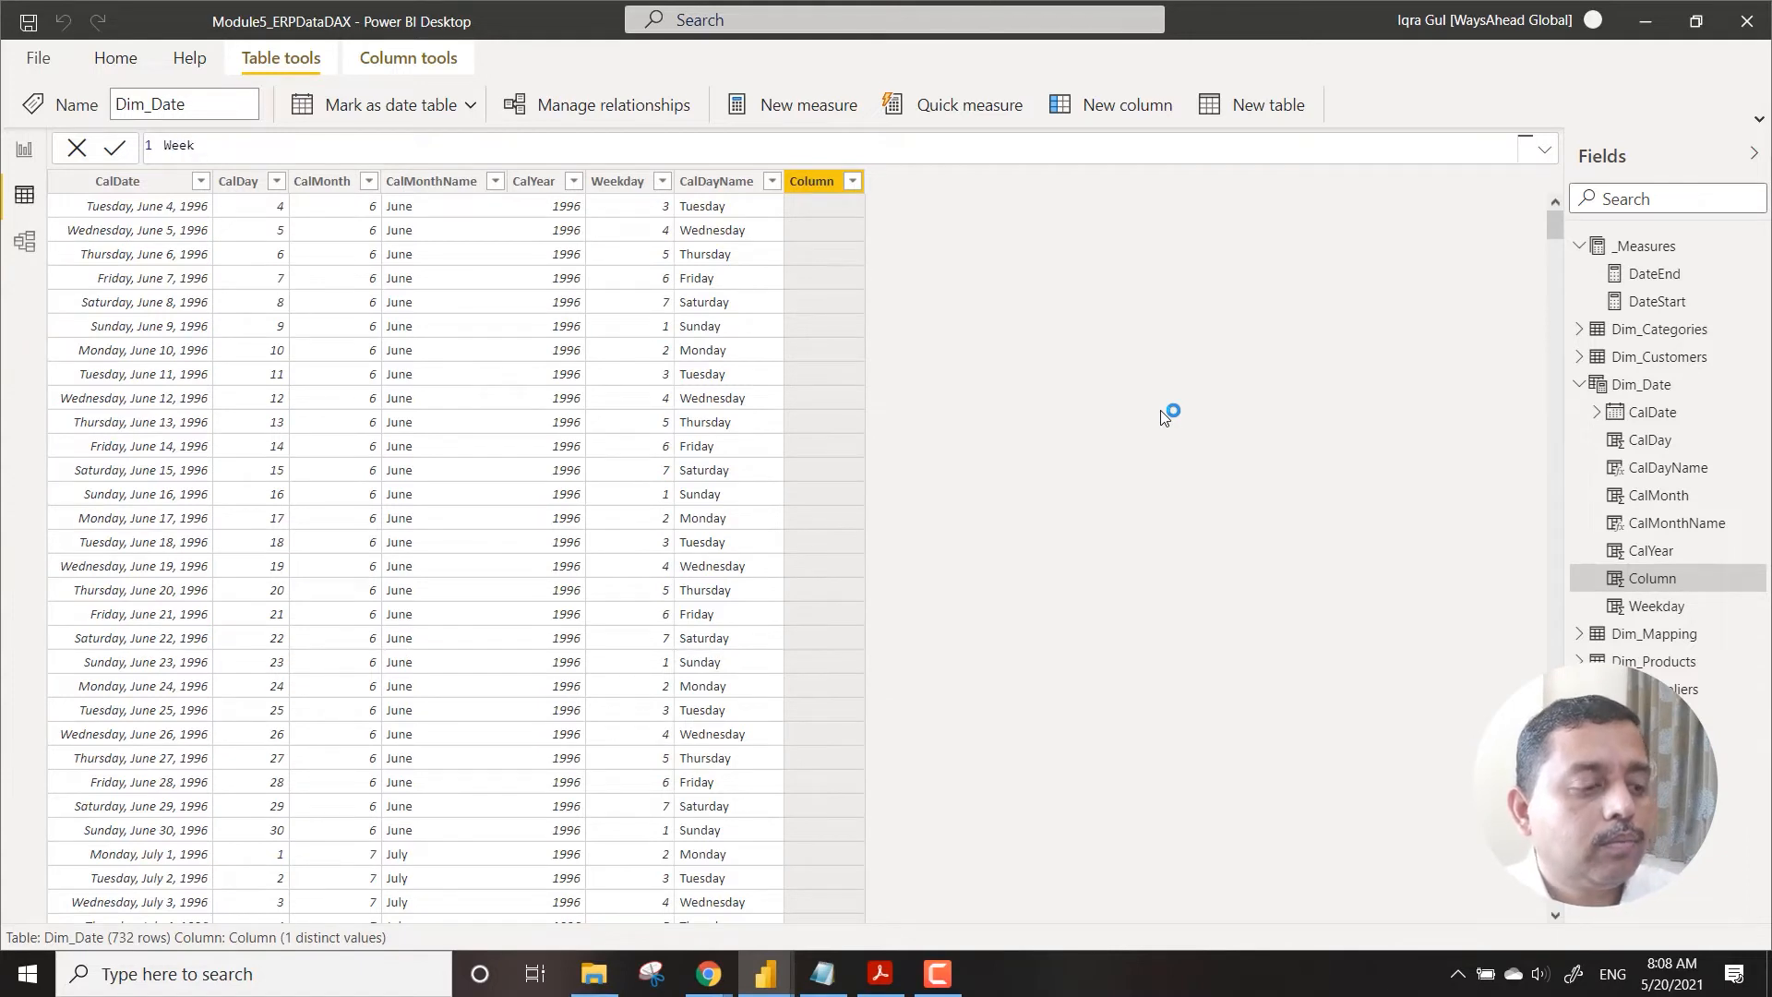
text(End)
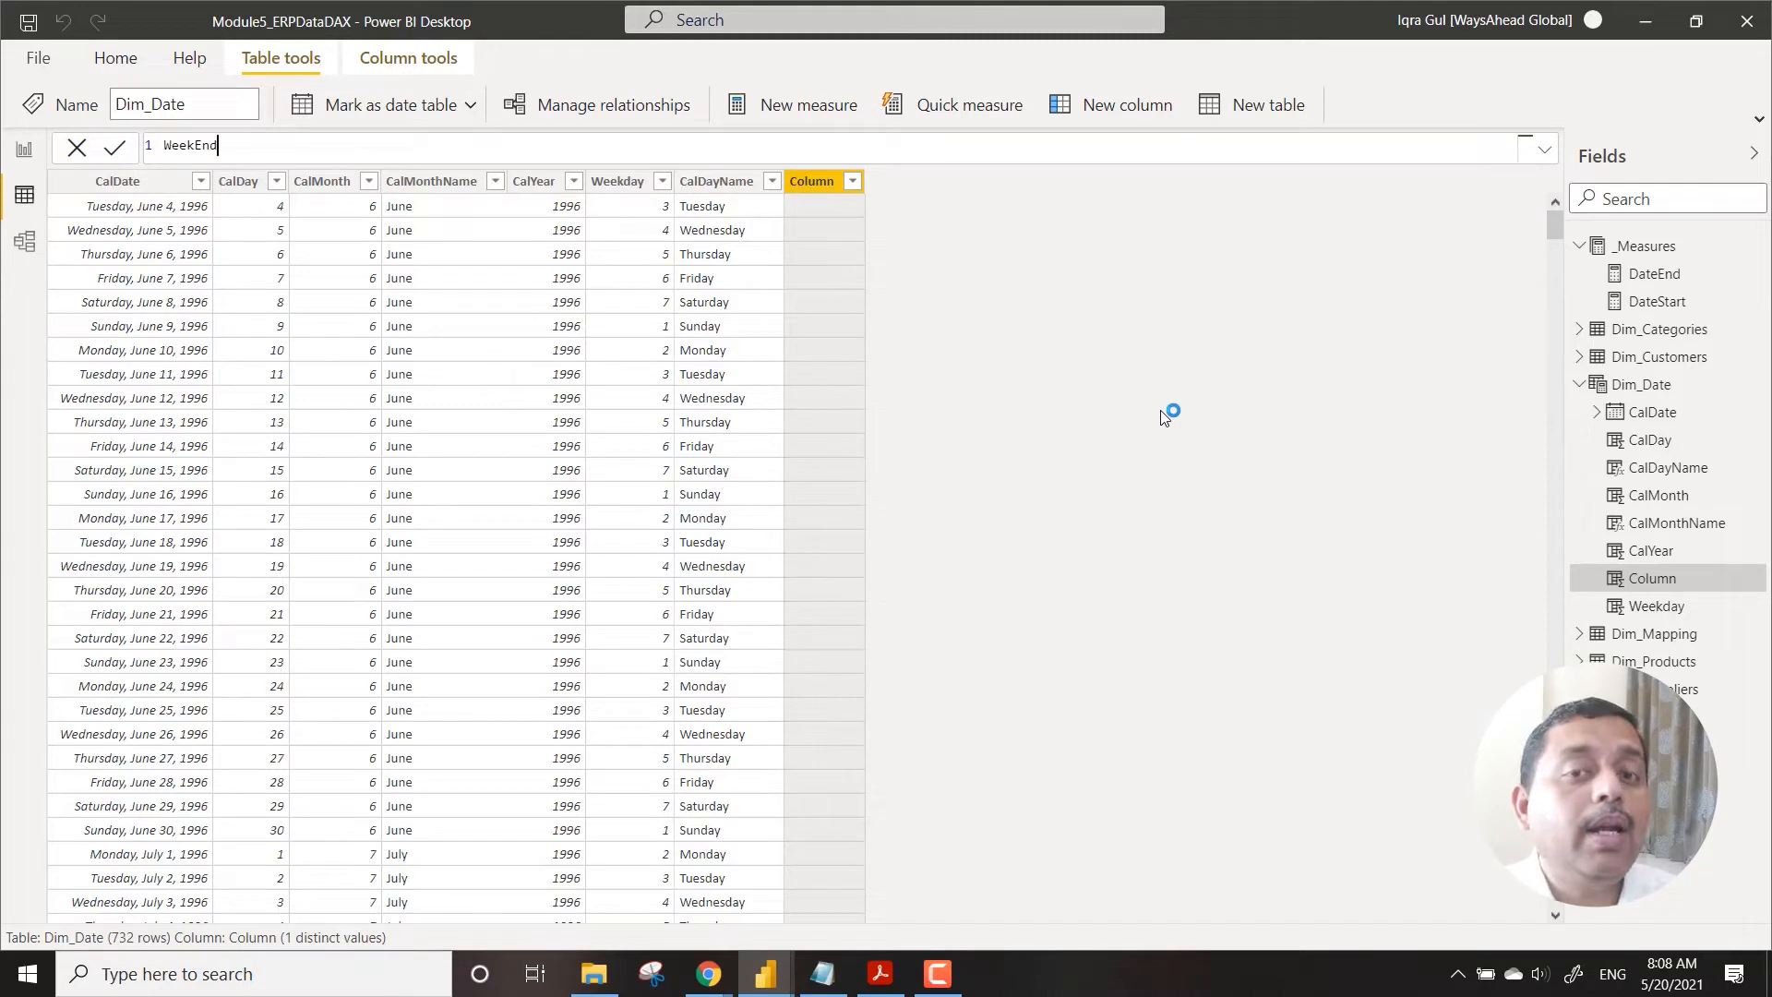
text( = )
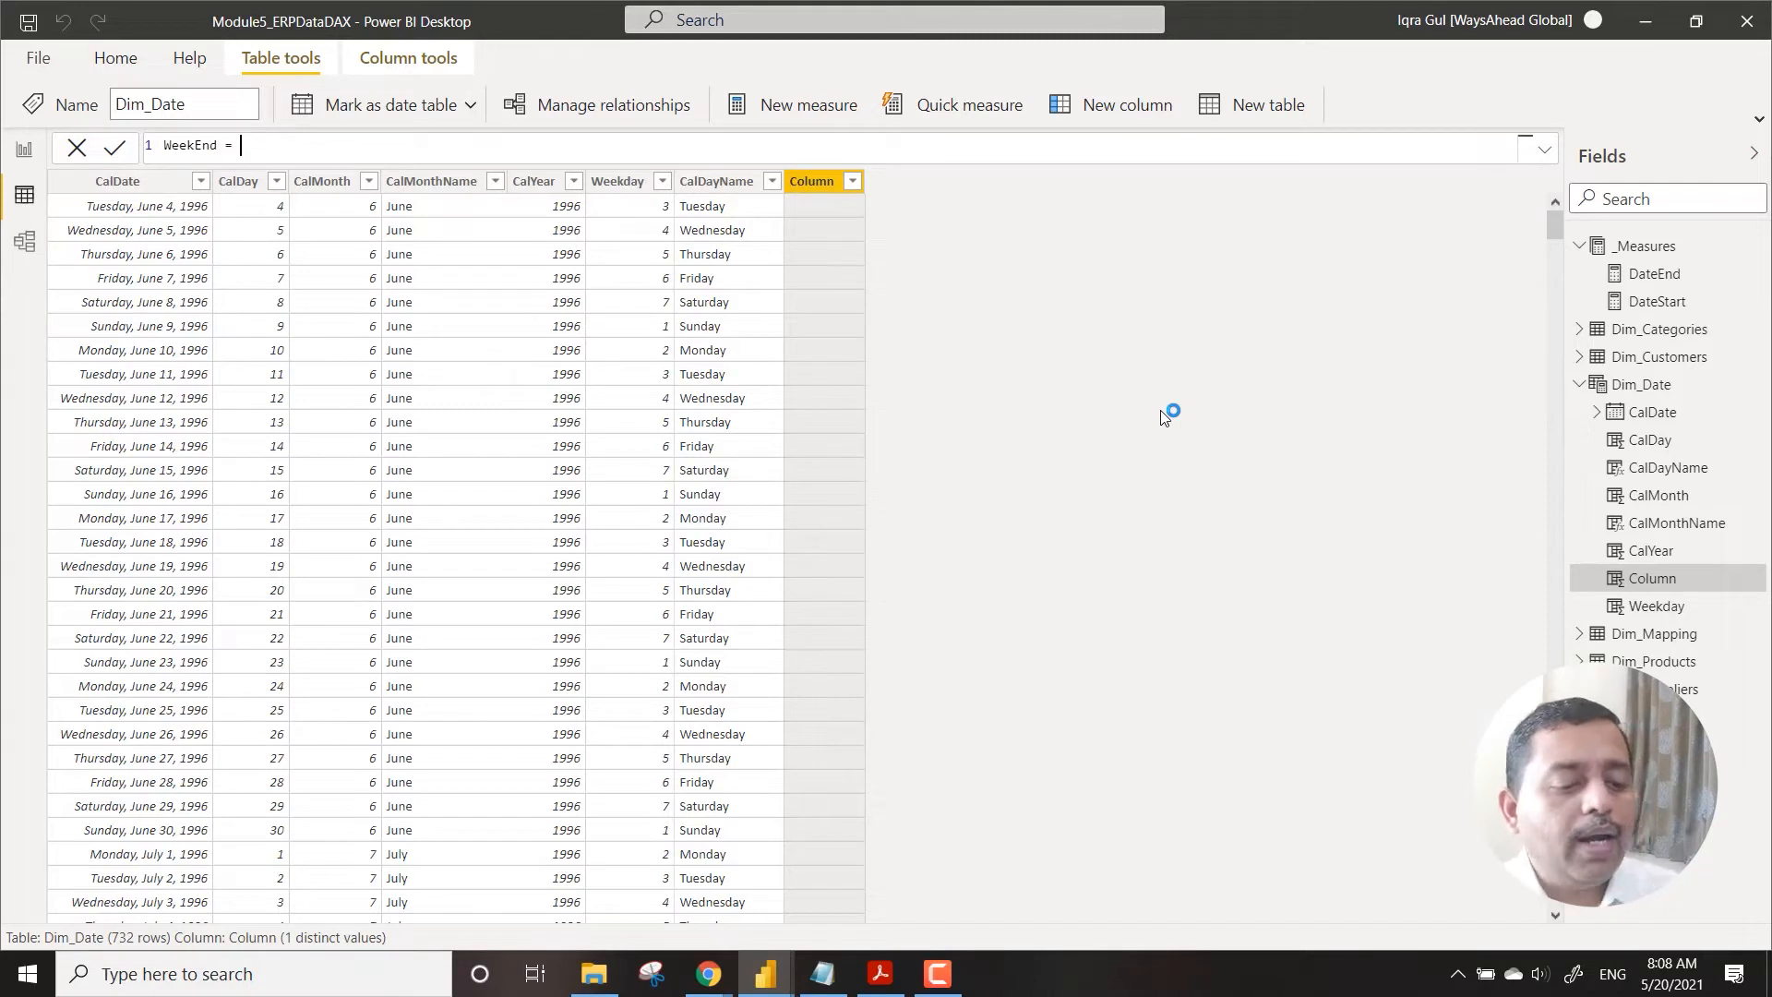
text(if()
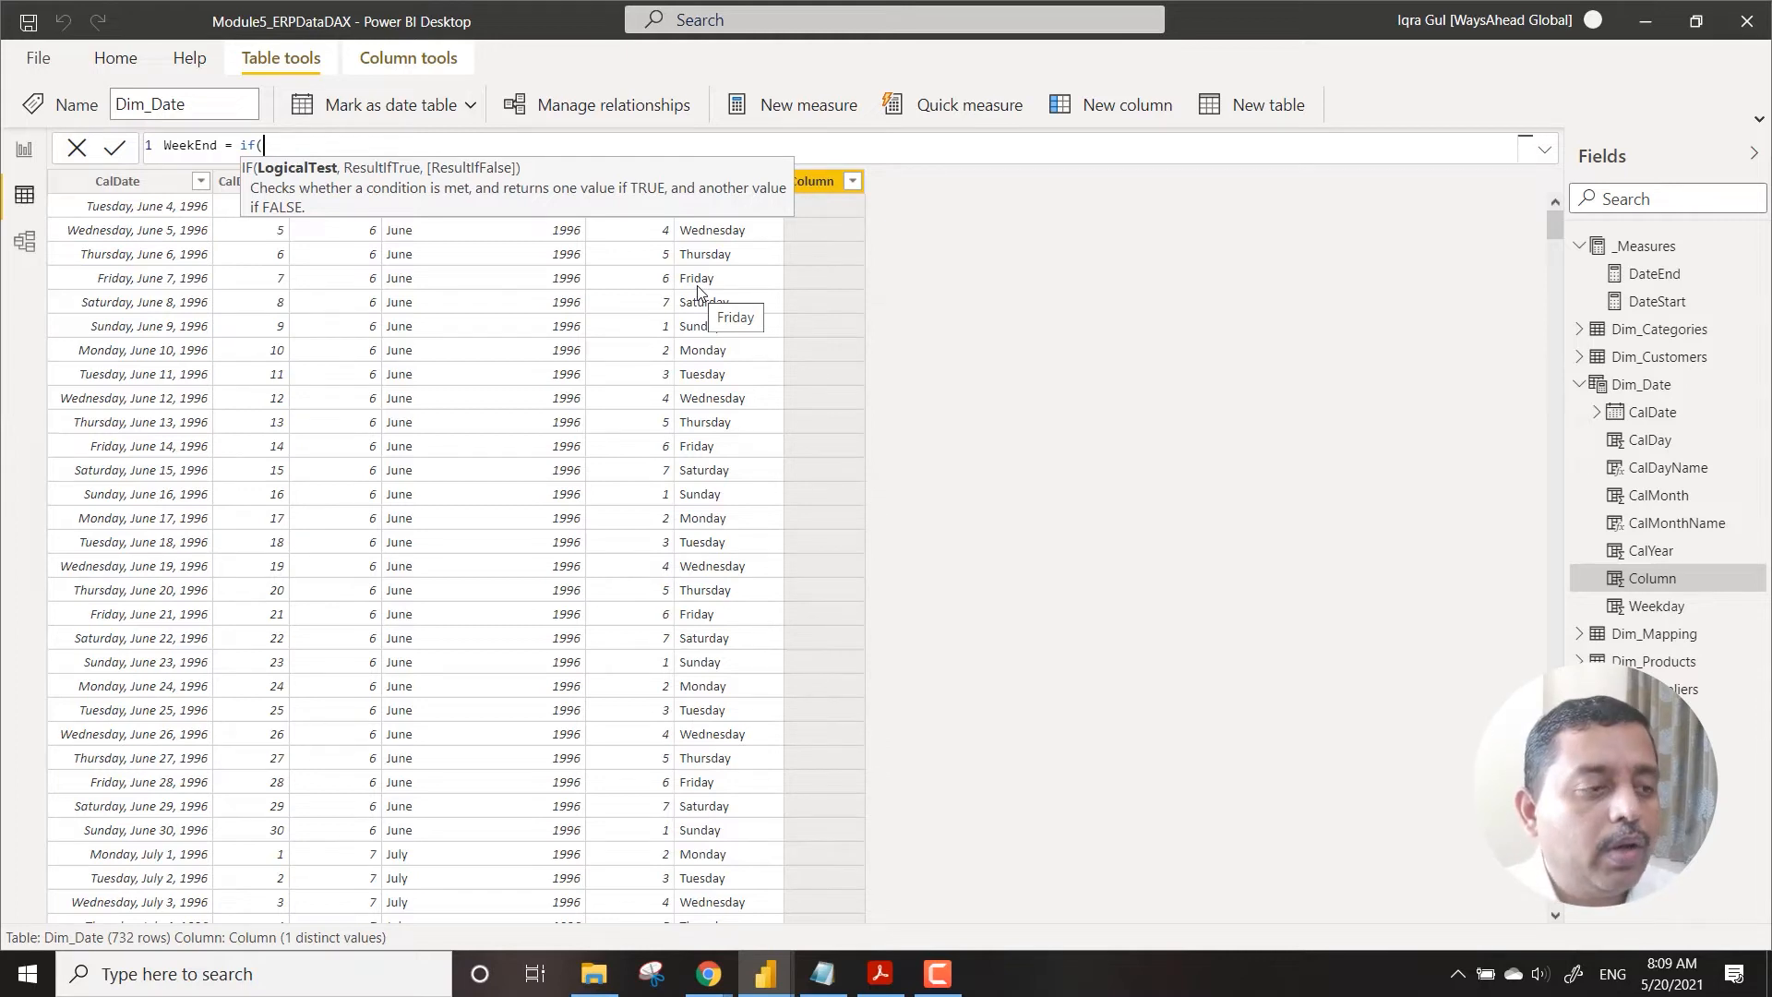
text(cal)
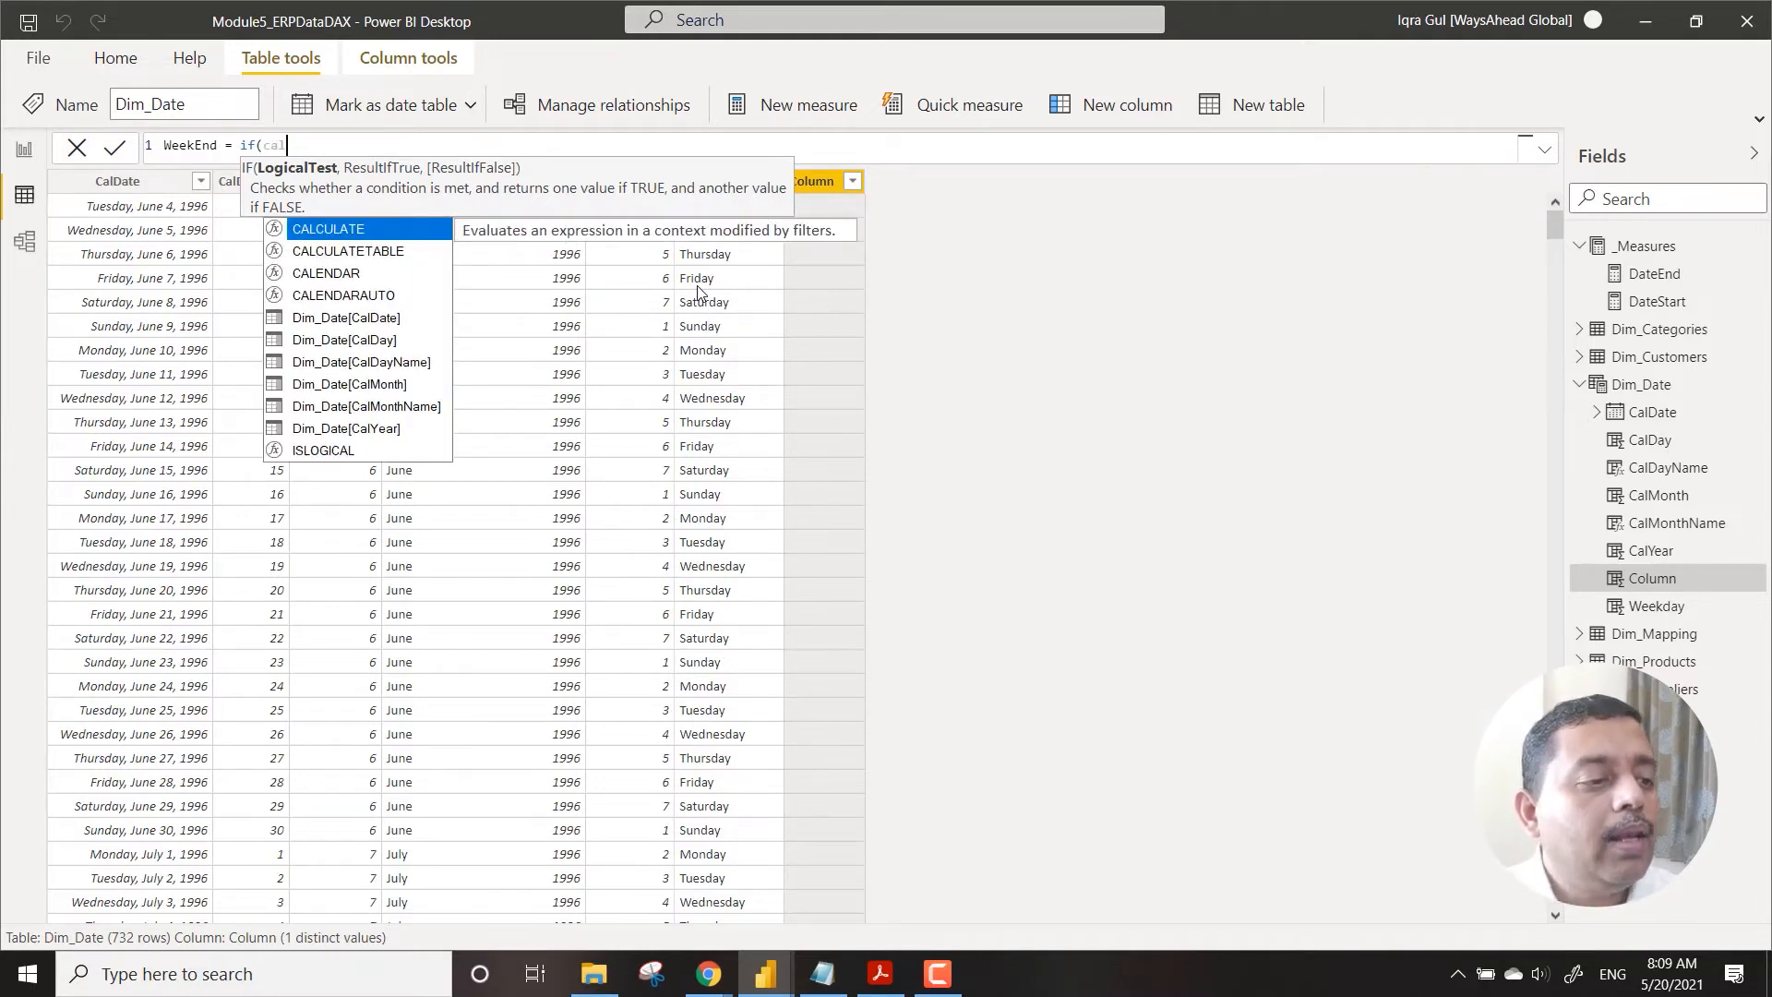
key(Down)
key(Down)
key(Down)
key(Down)
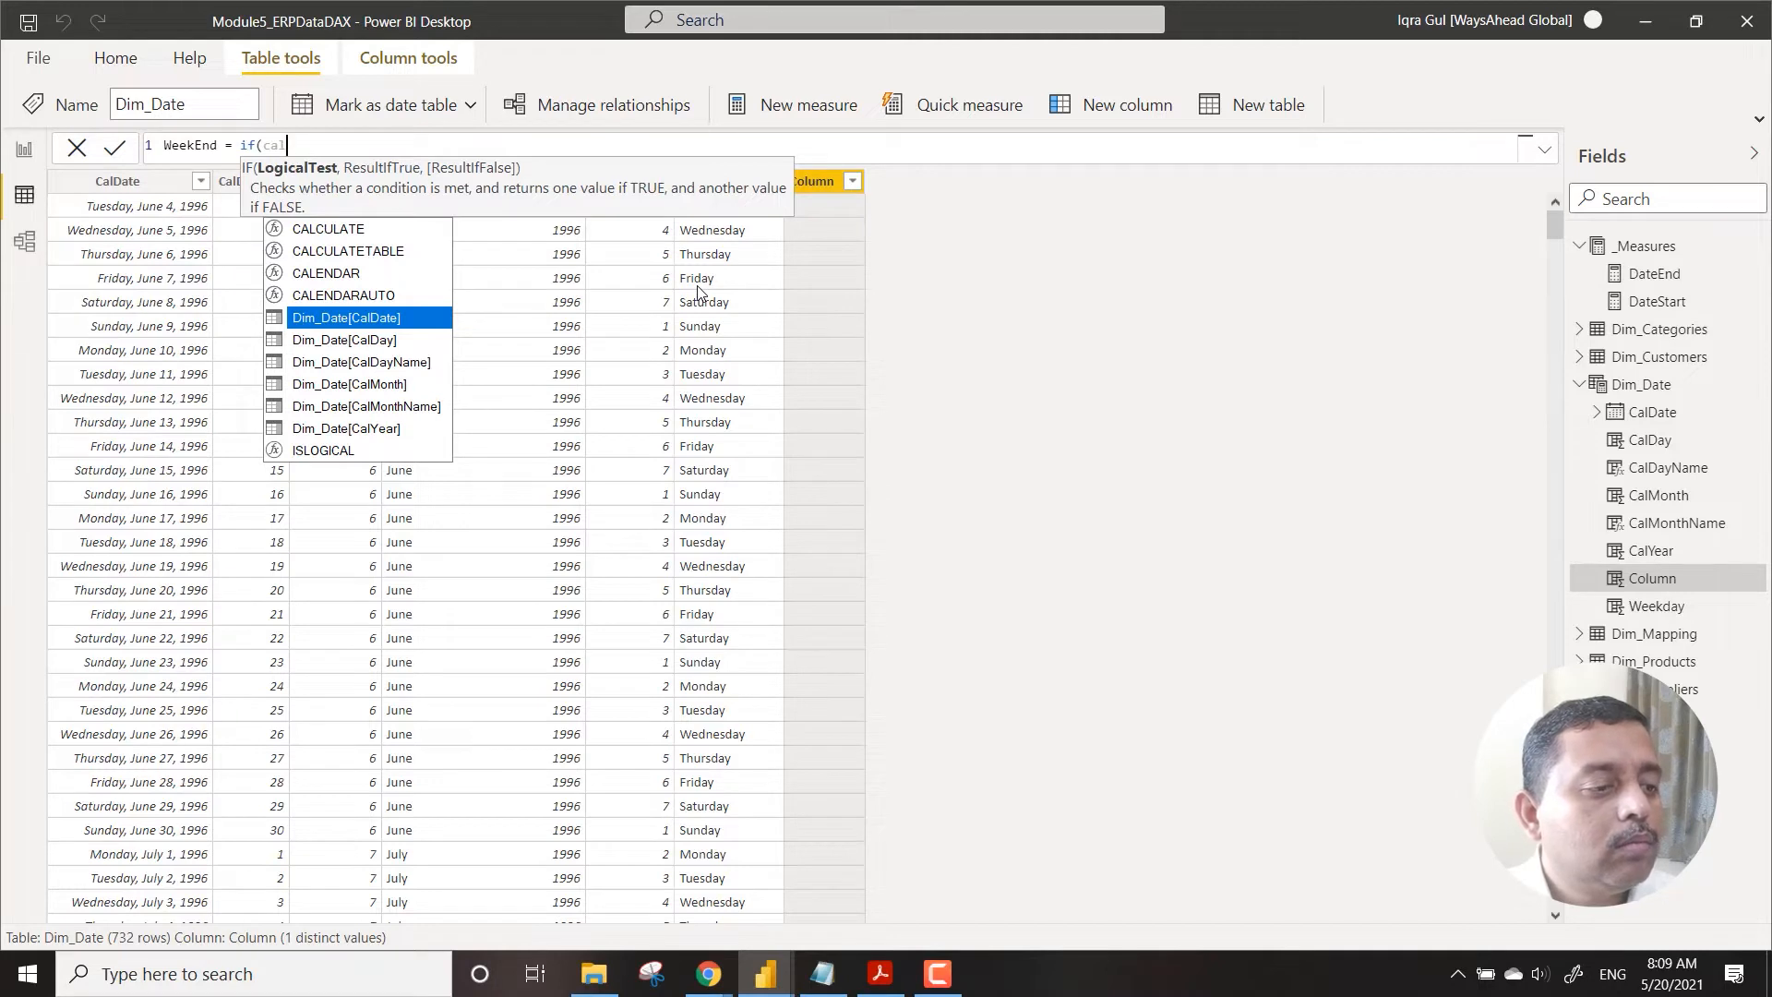
key(Escape)
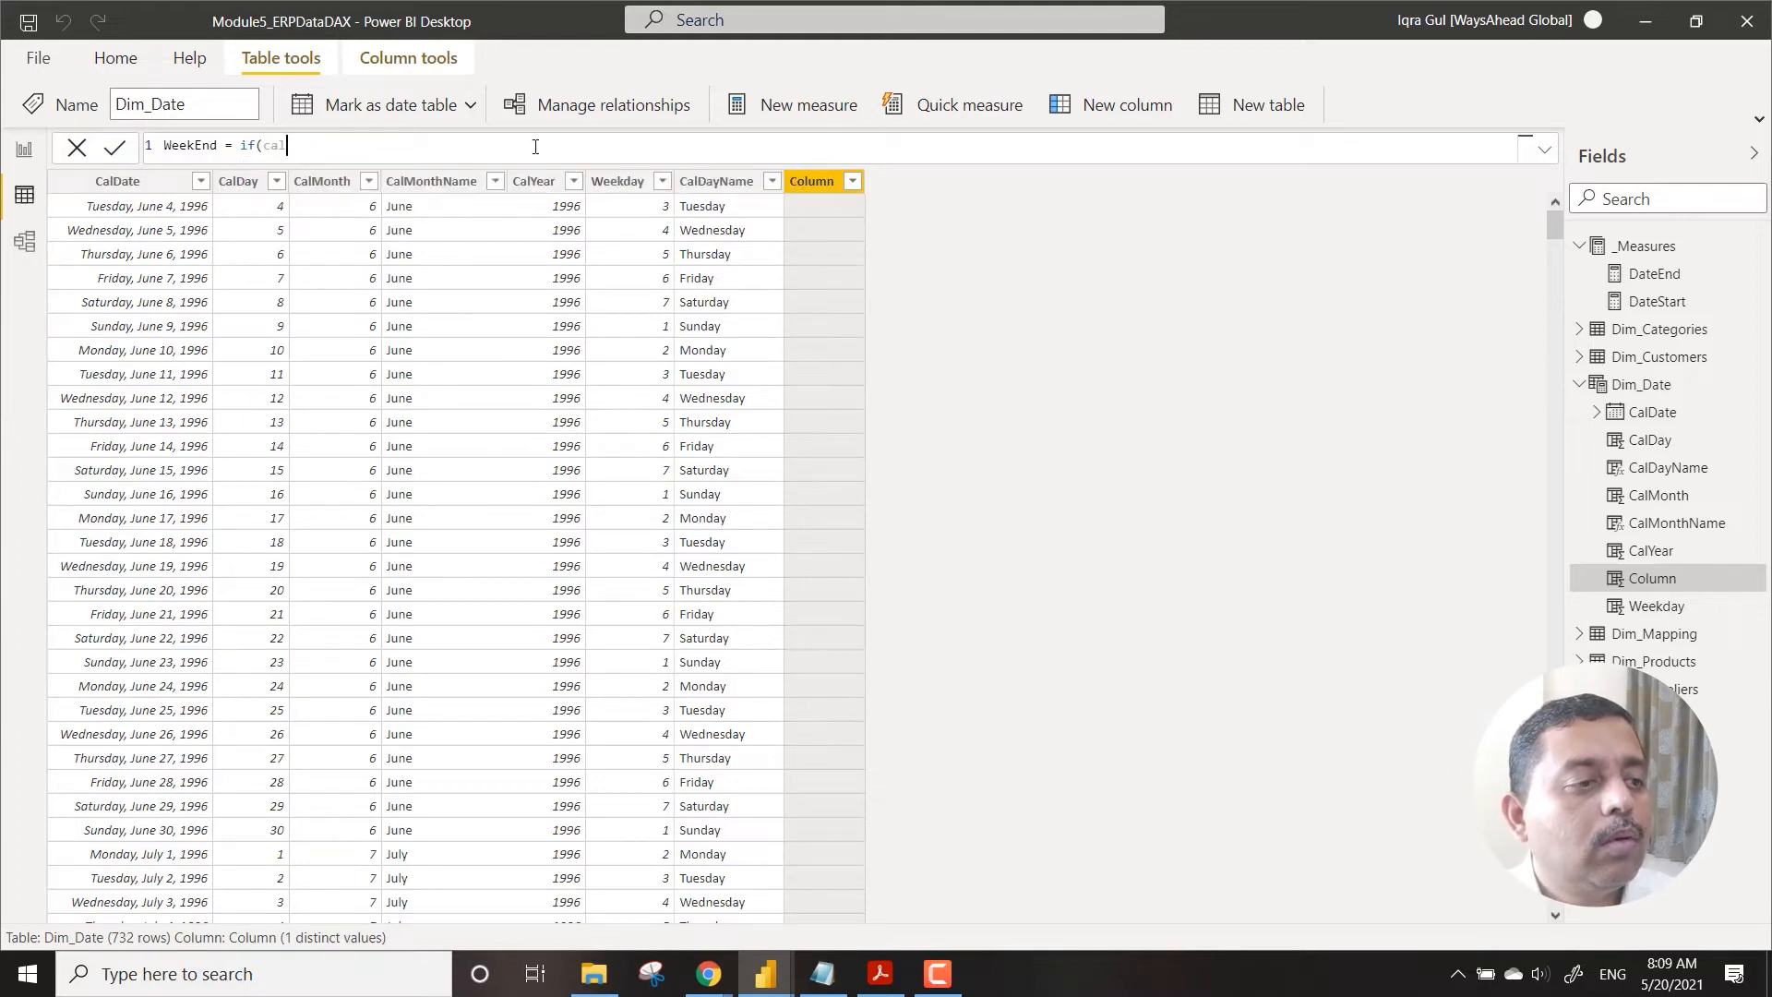
double_click(267, 145)
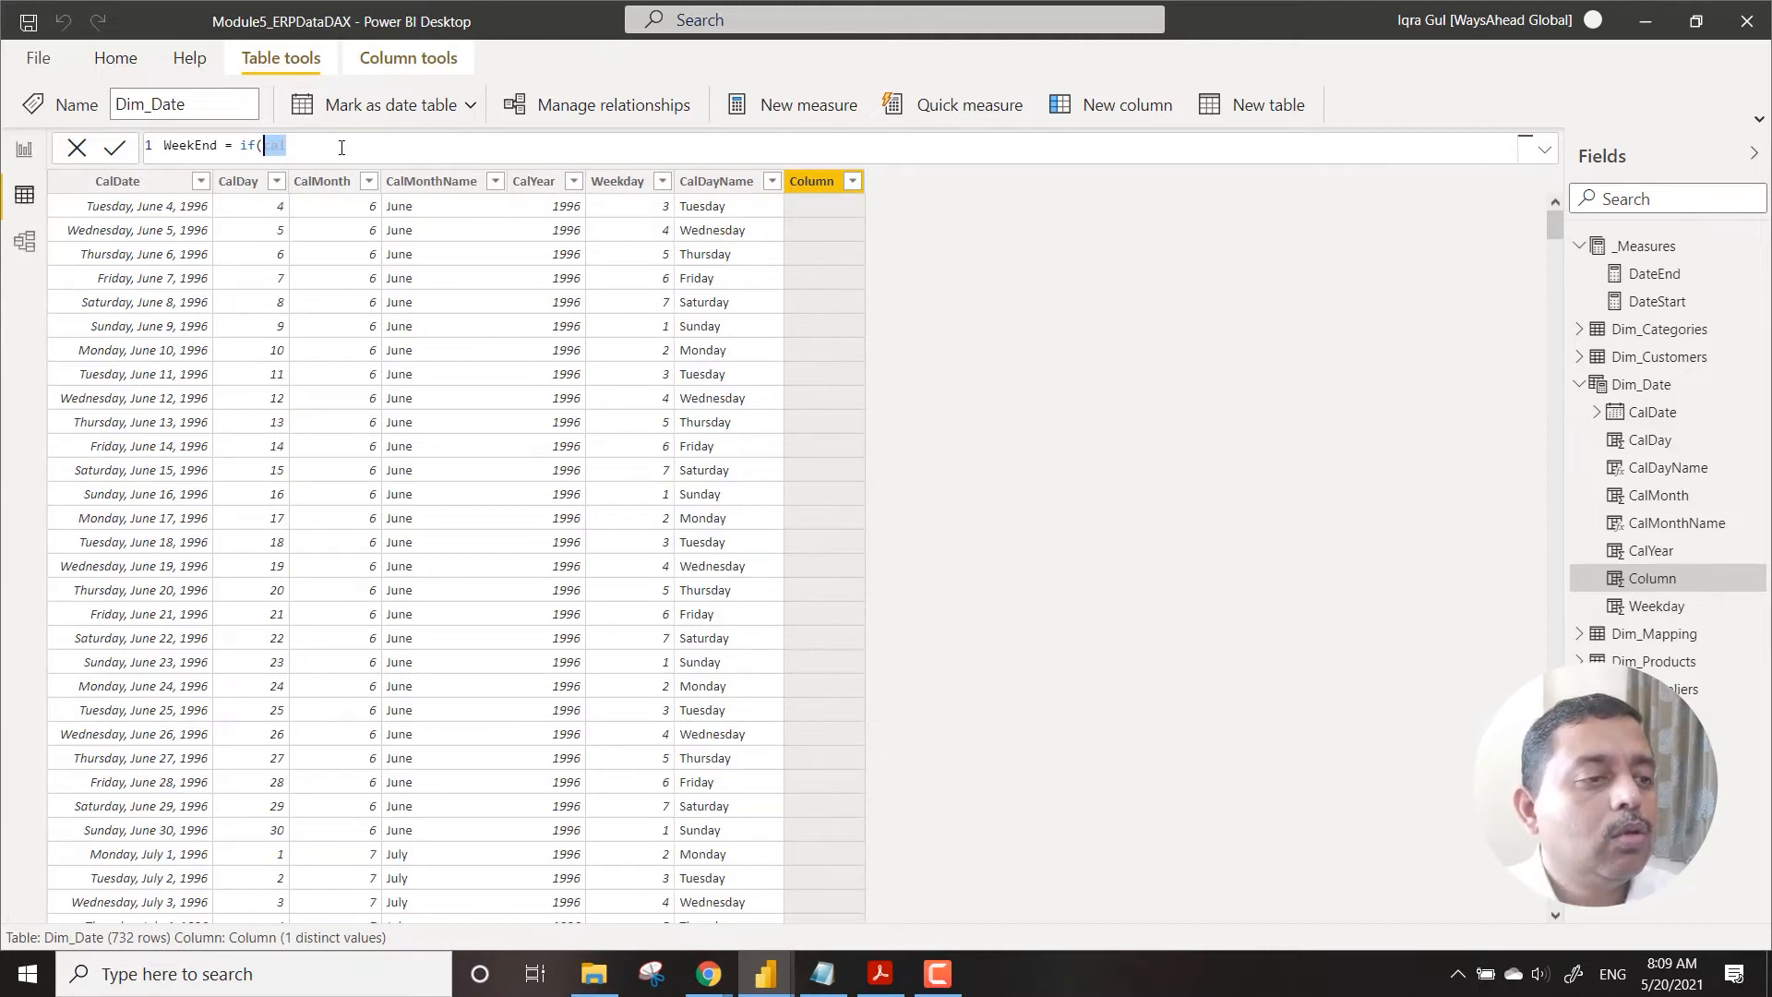
key(ctrl+a)
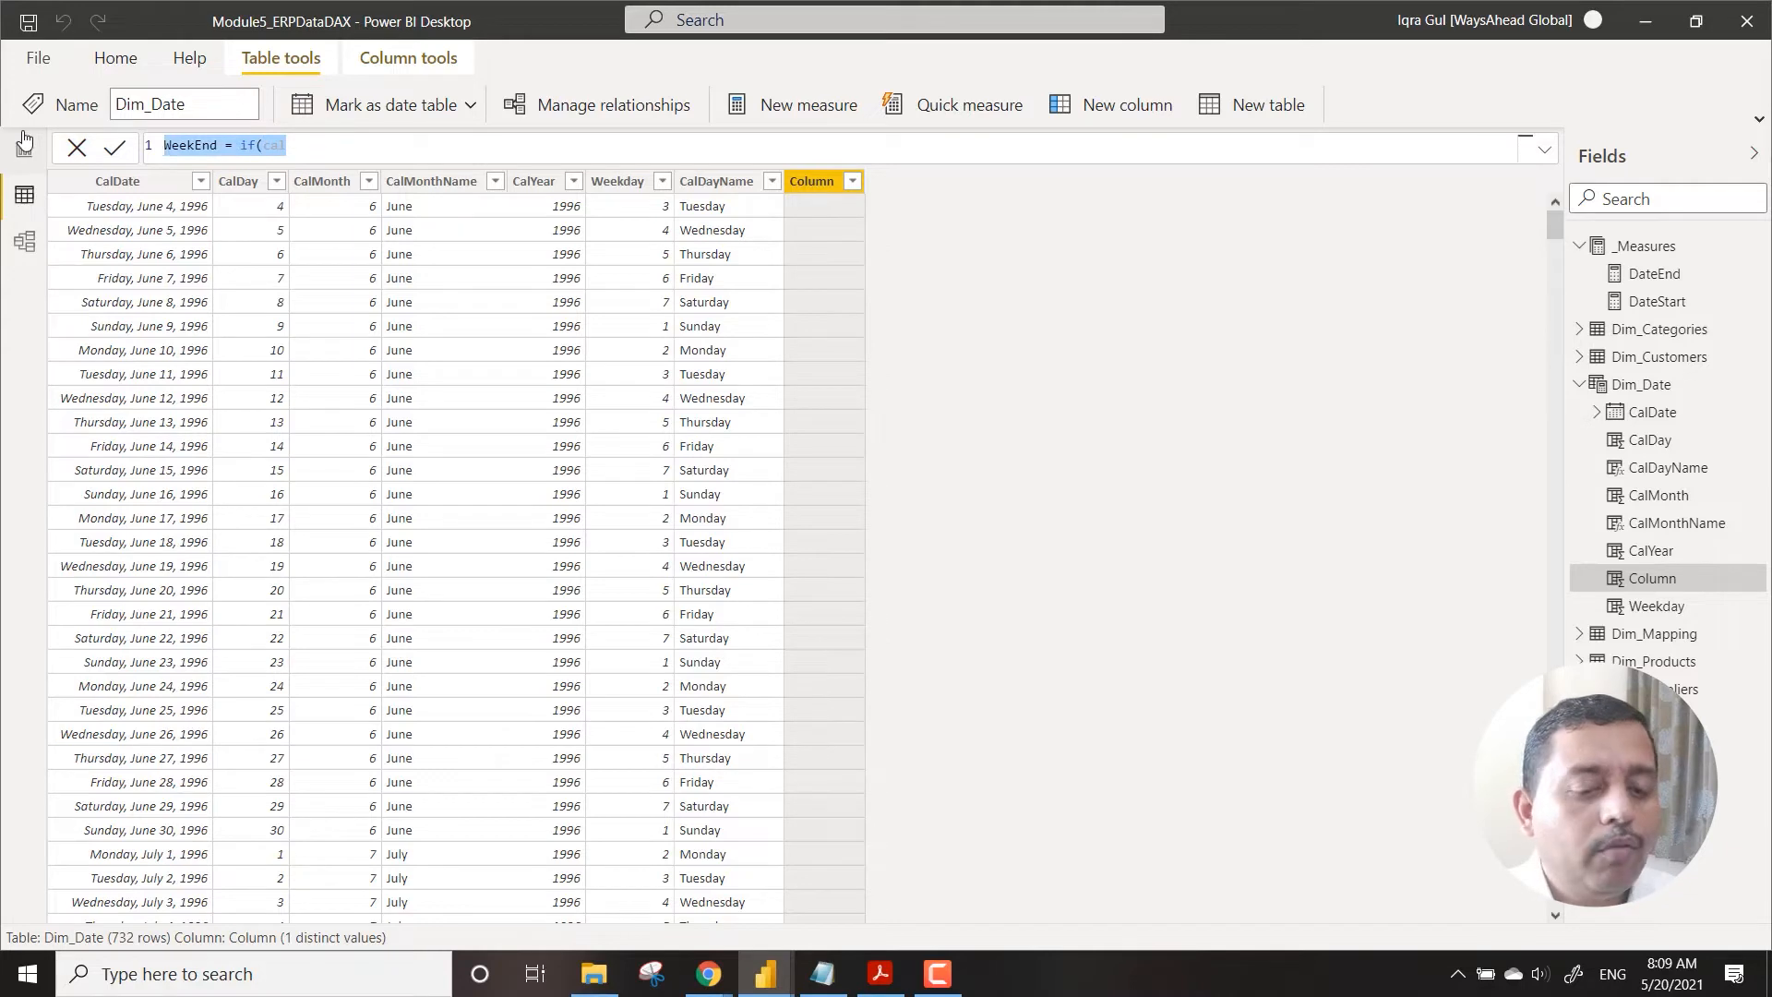
key(BackSpace)
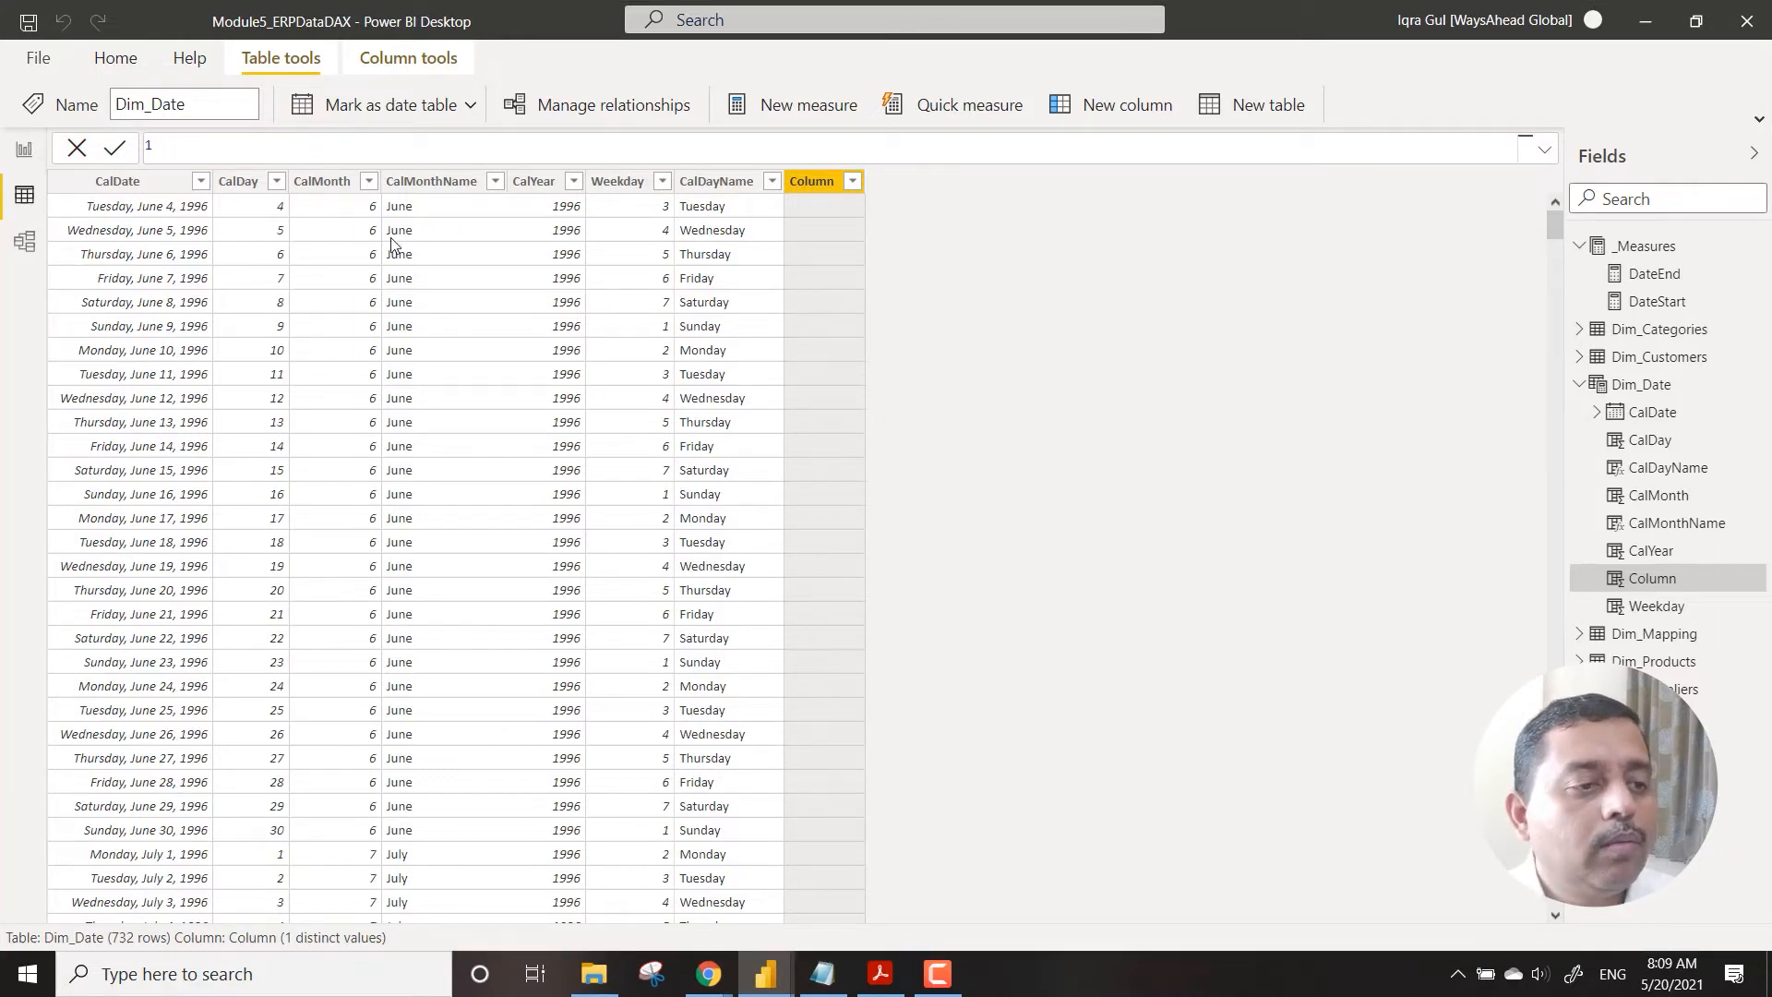
Step: Rename the Weekday column of Dim_Date to CalWeekday in its formula
click(609, 184)
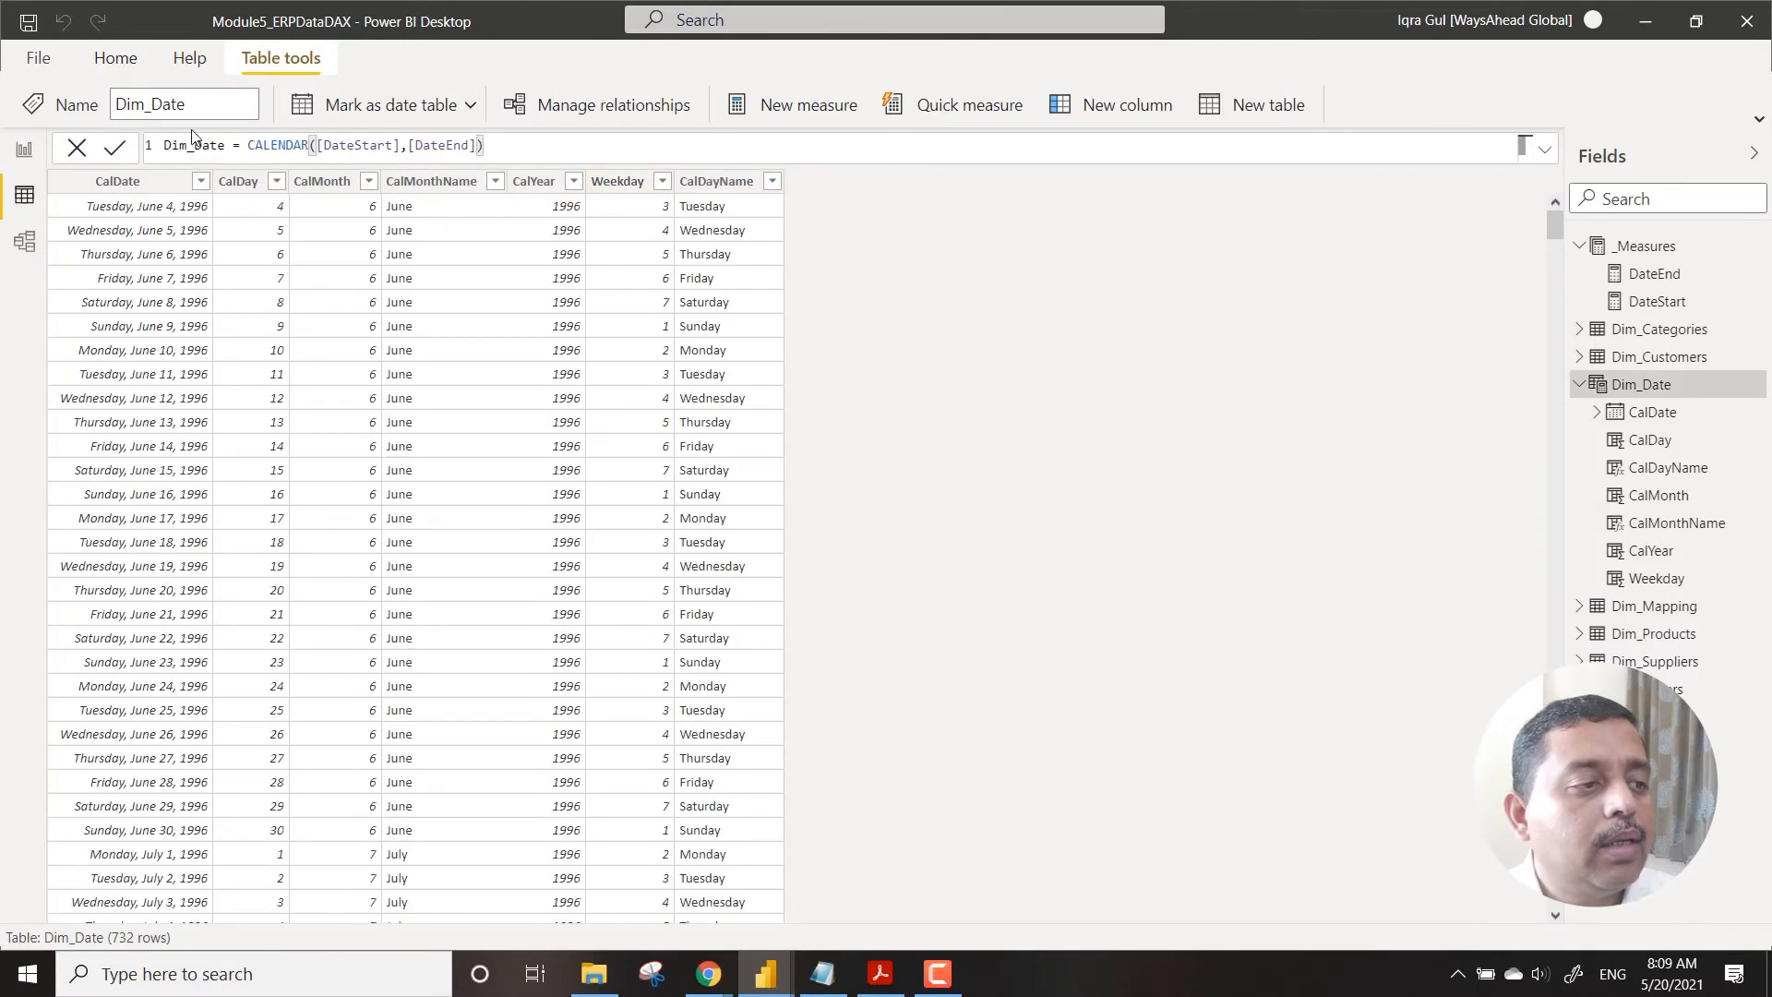
click(614, 182)
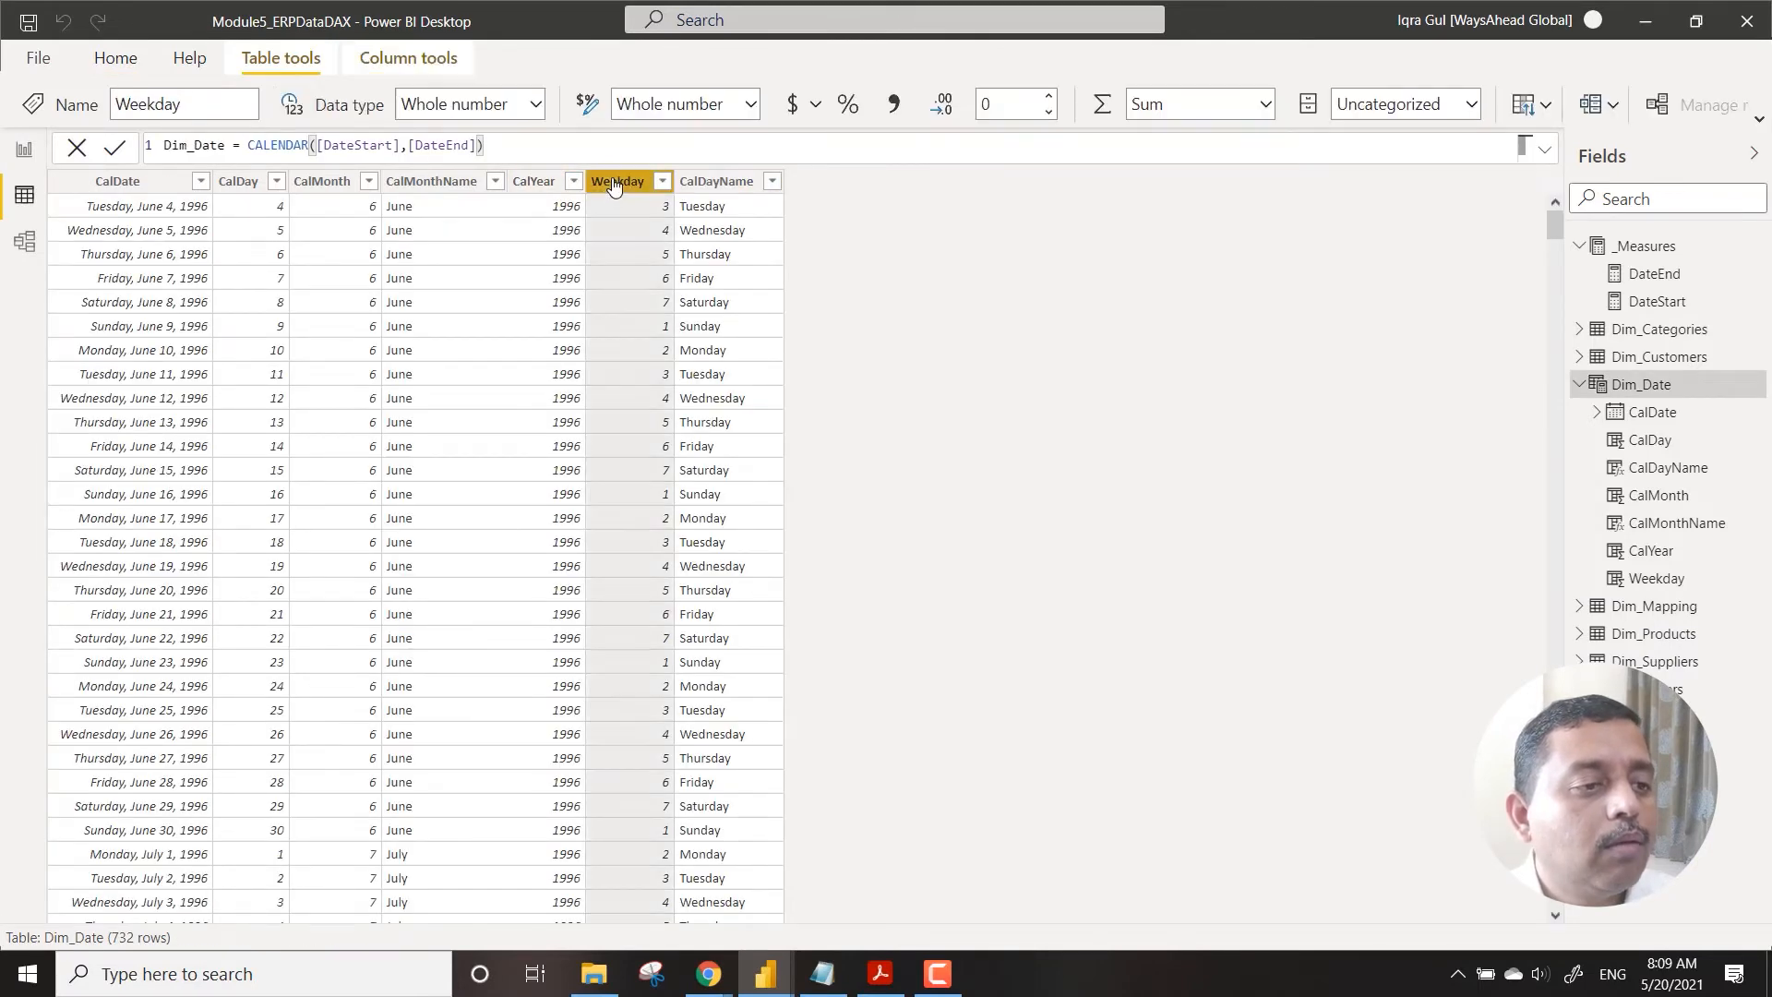
click(164, 145)
text(Cal)
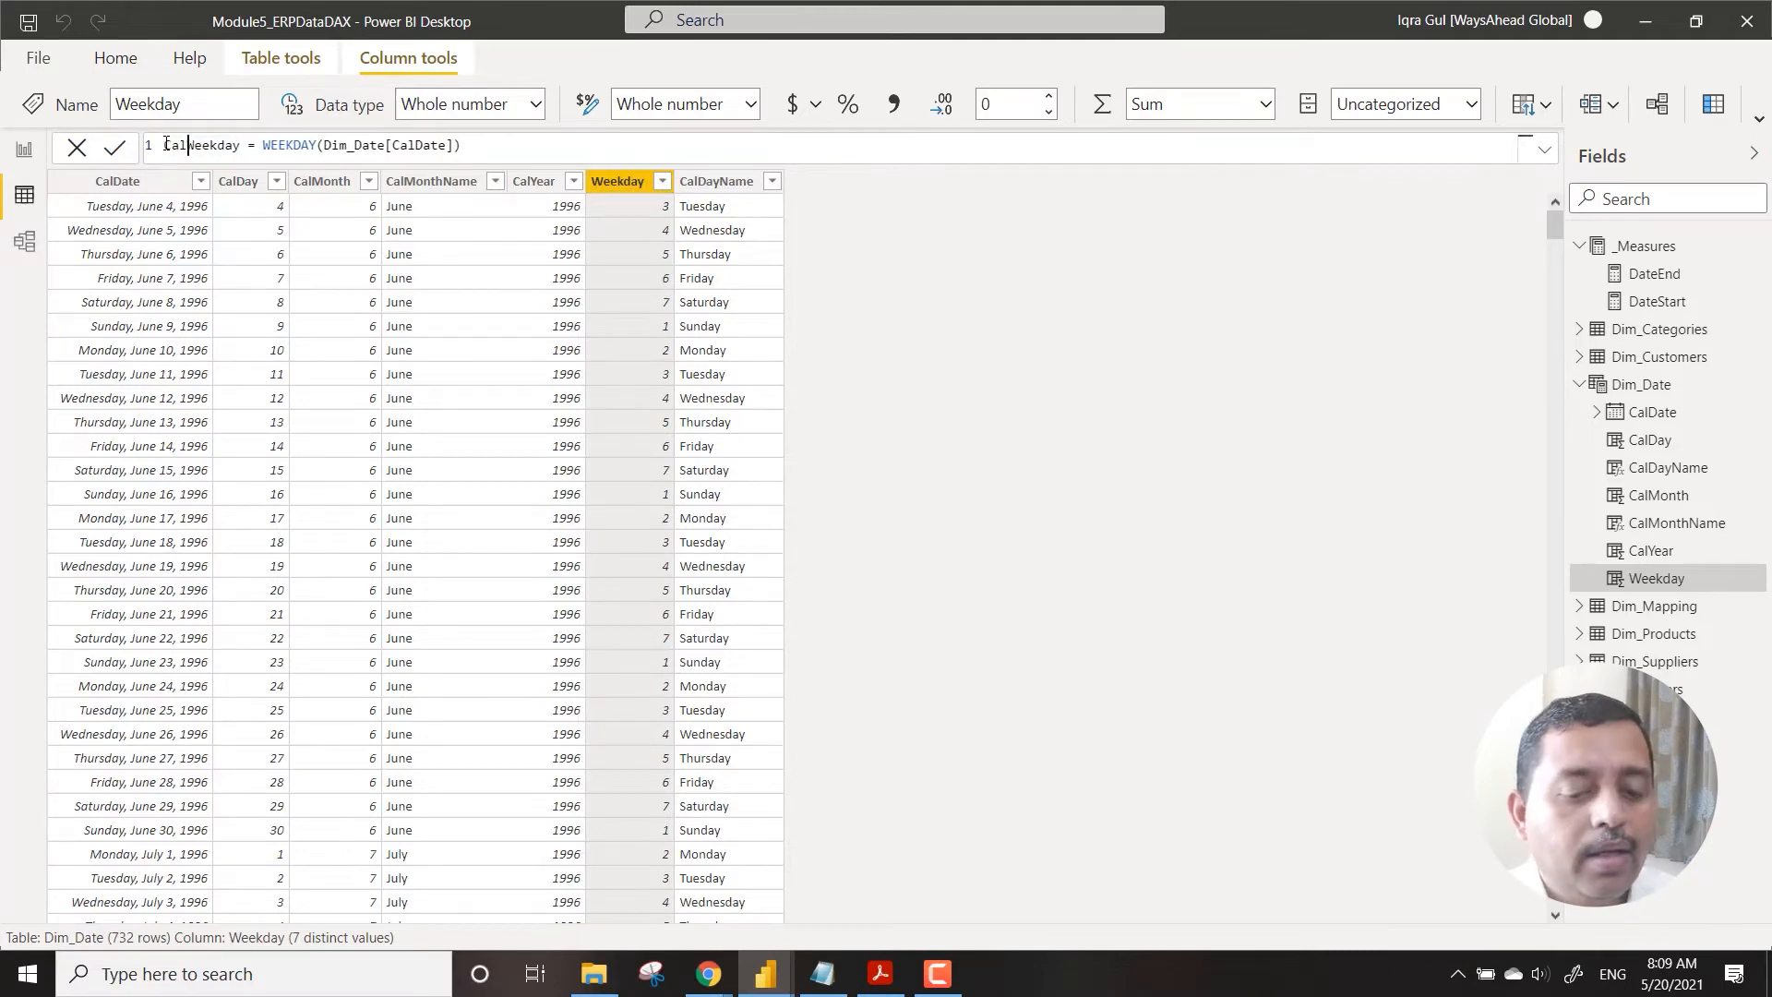
key(Return)
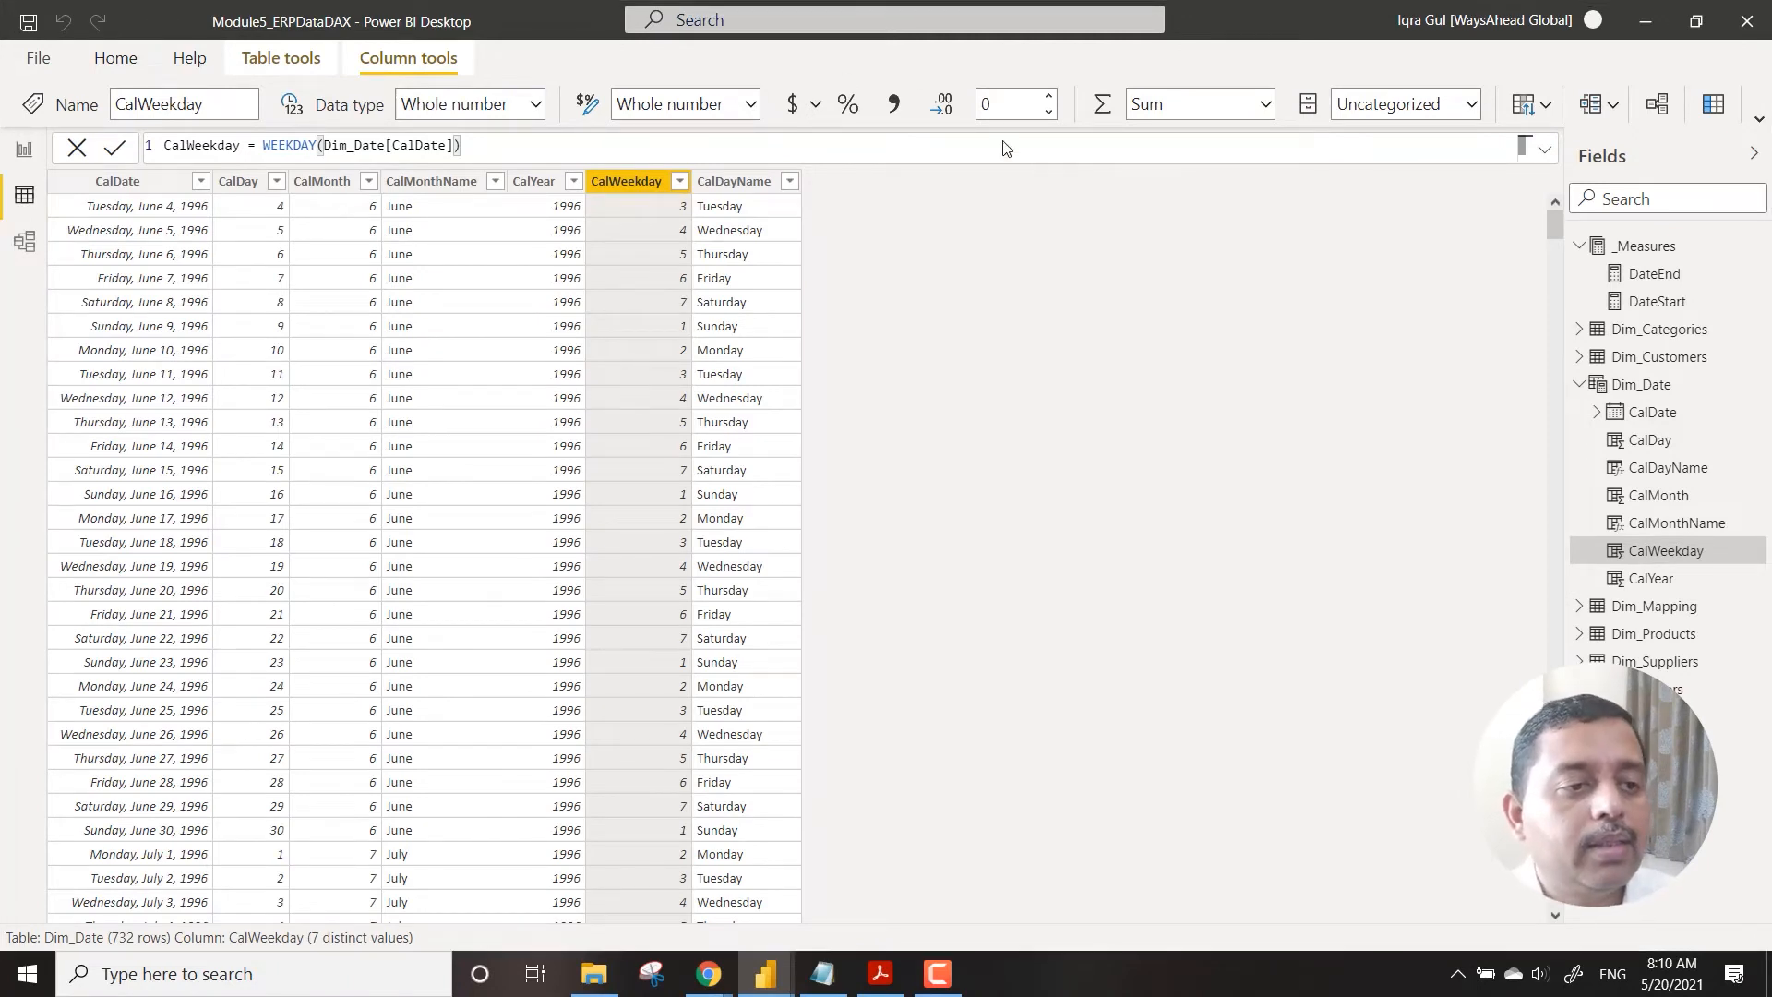
Step: Add a calculated column CalWeekend to Dim_Date with the formula if(Dim_Date[CalWeekday]>5,TRUE())
click(285, 63)
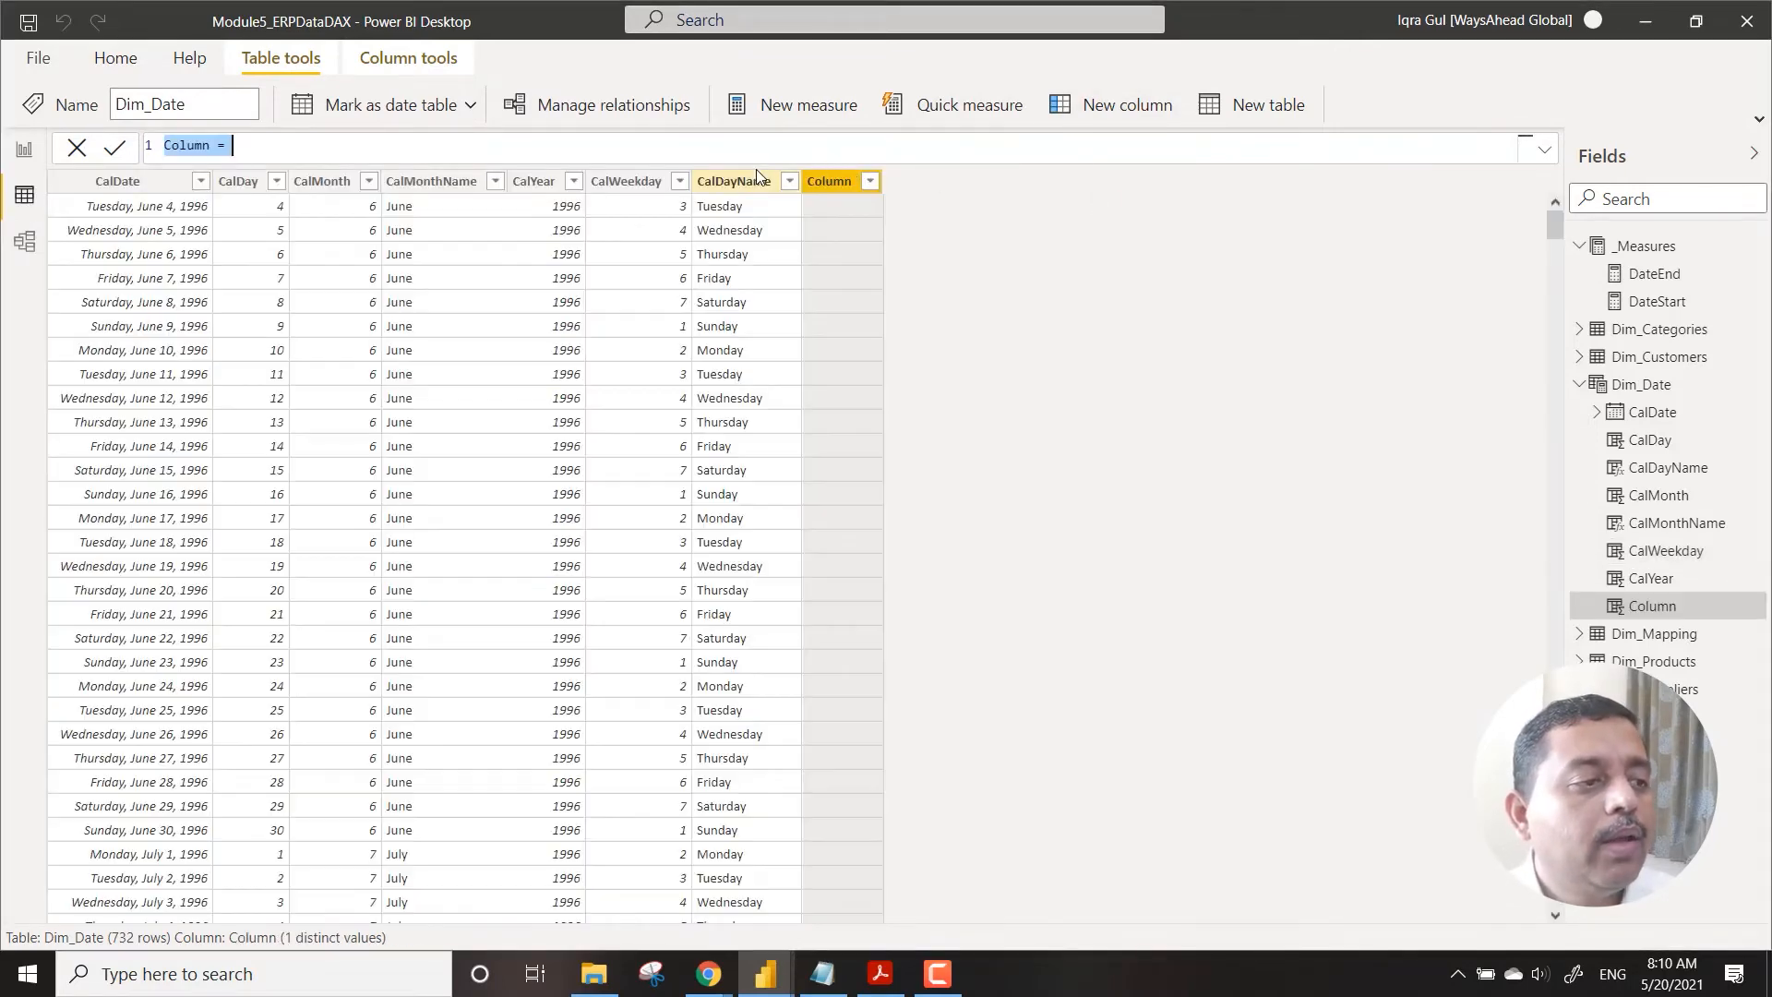
text(CalWeekend)
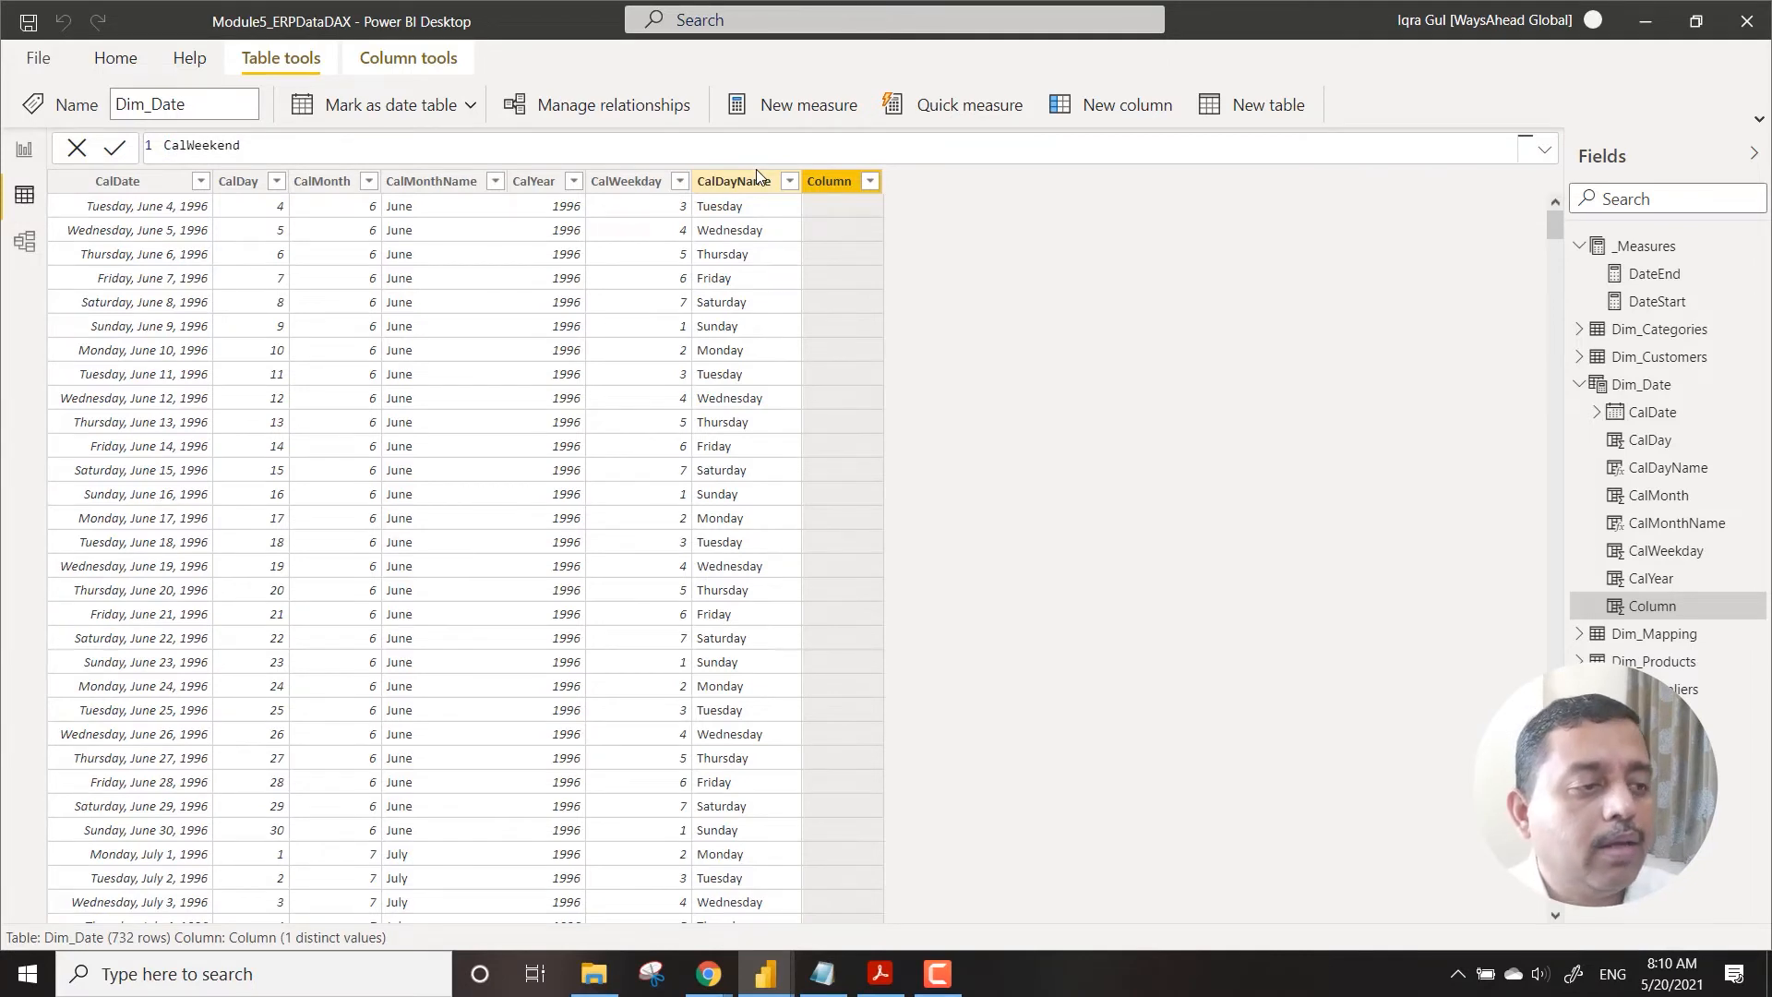
text( = )
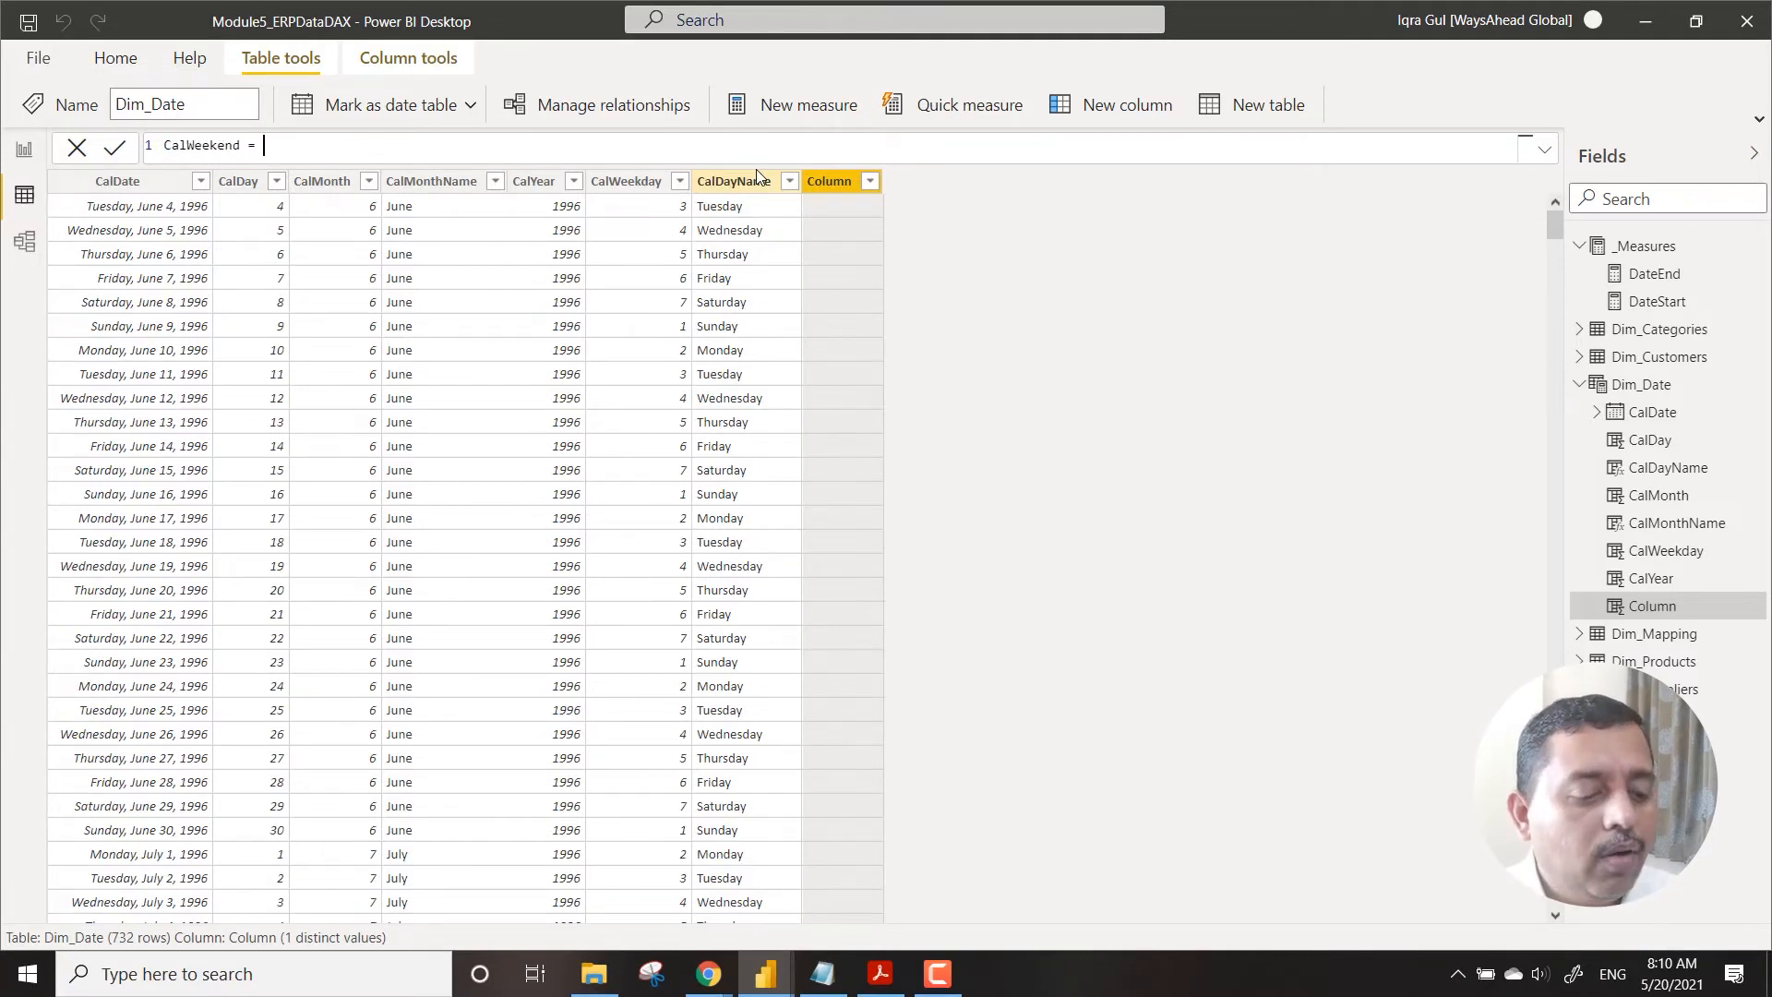
text(if()
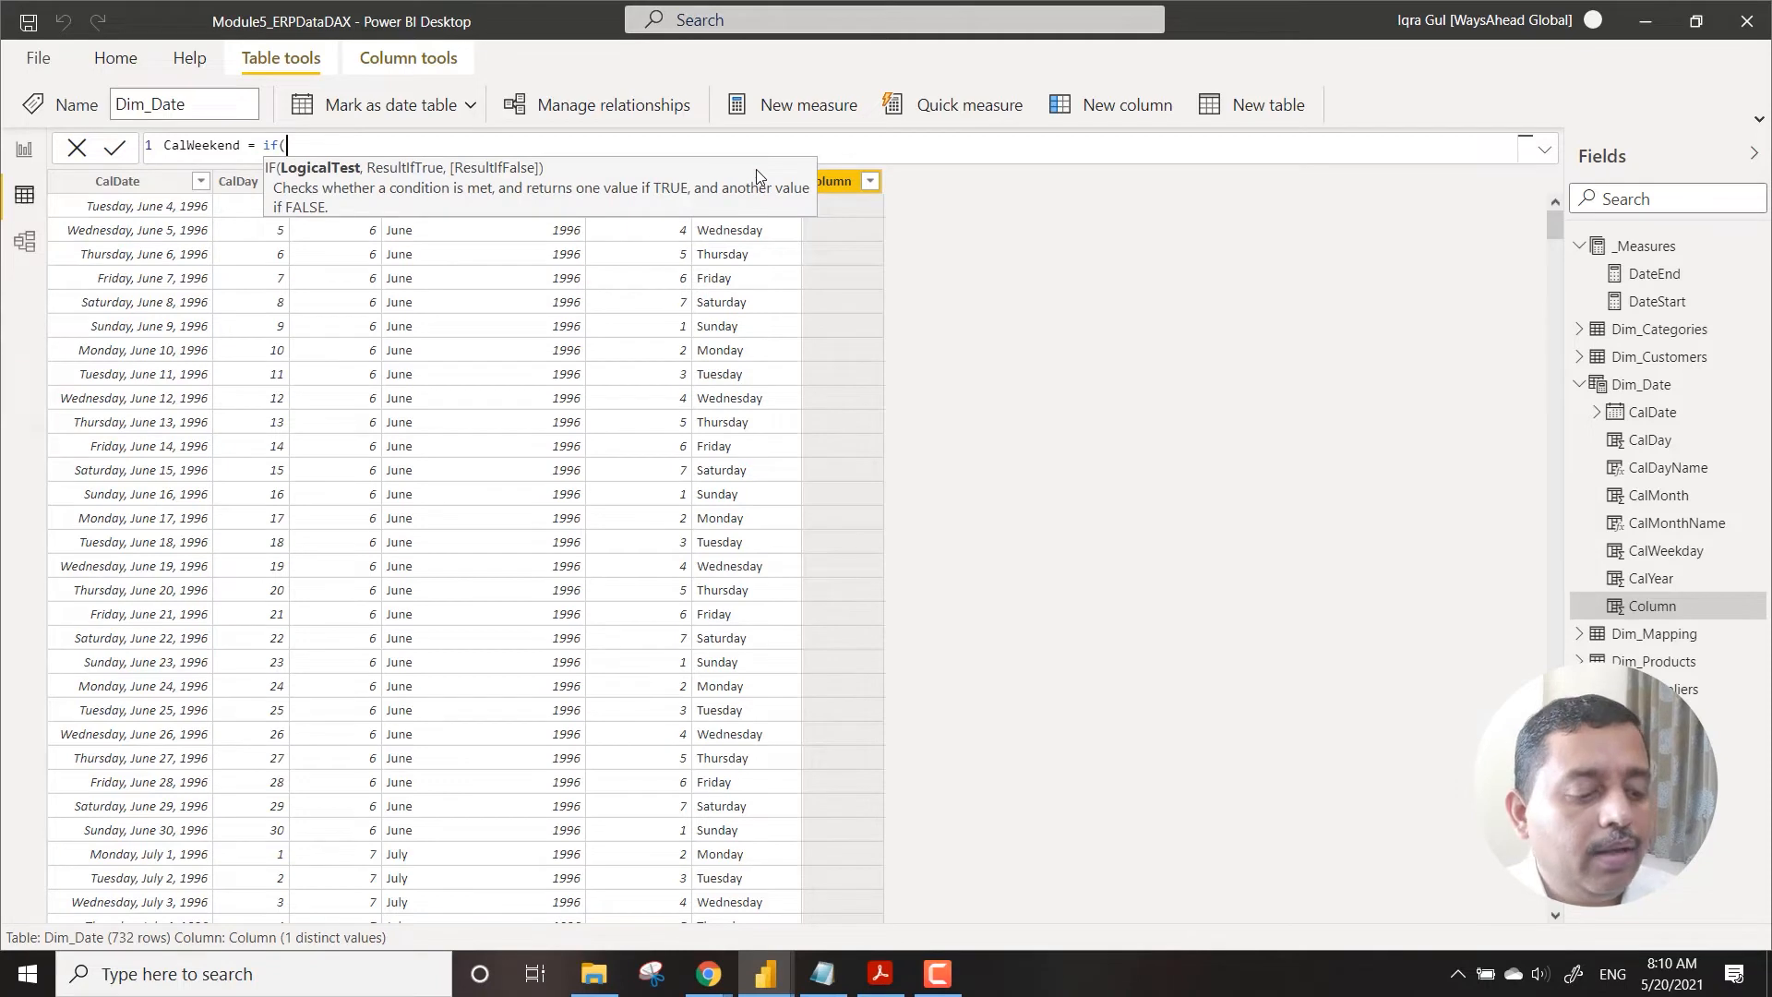
text(cal)
key(Down)
key(Down)
key(Down)
key(Down)
key(Down)
key(Down)
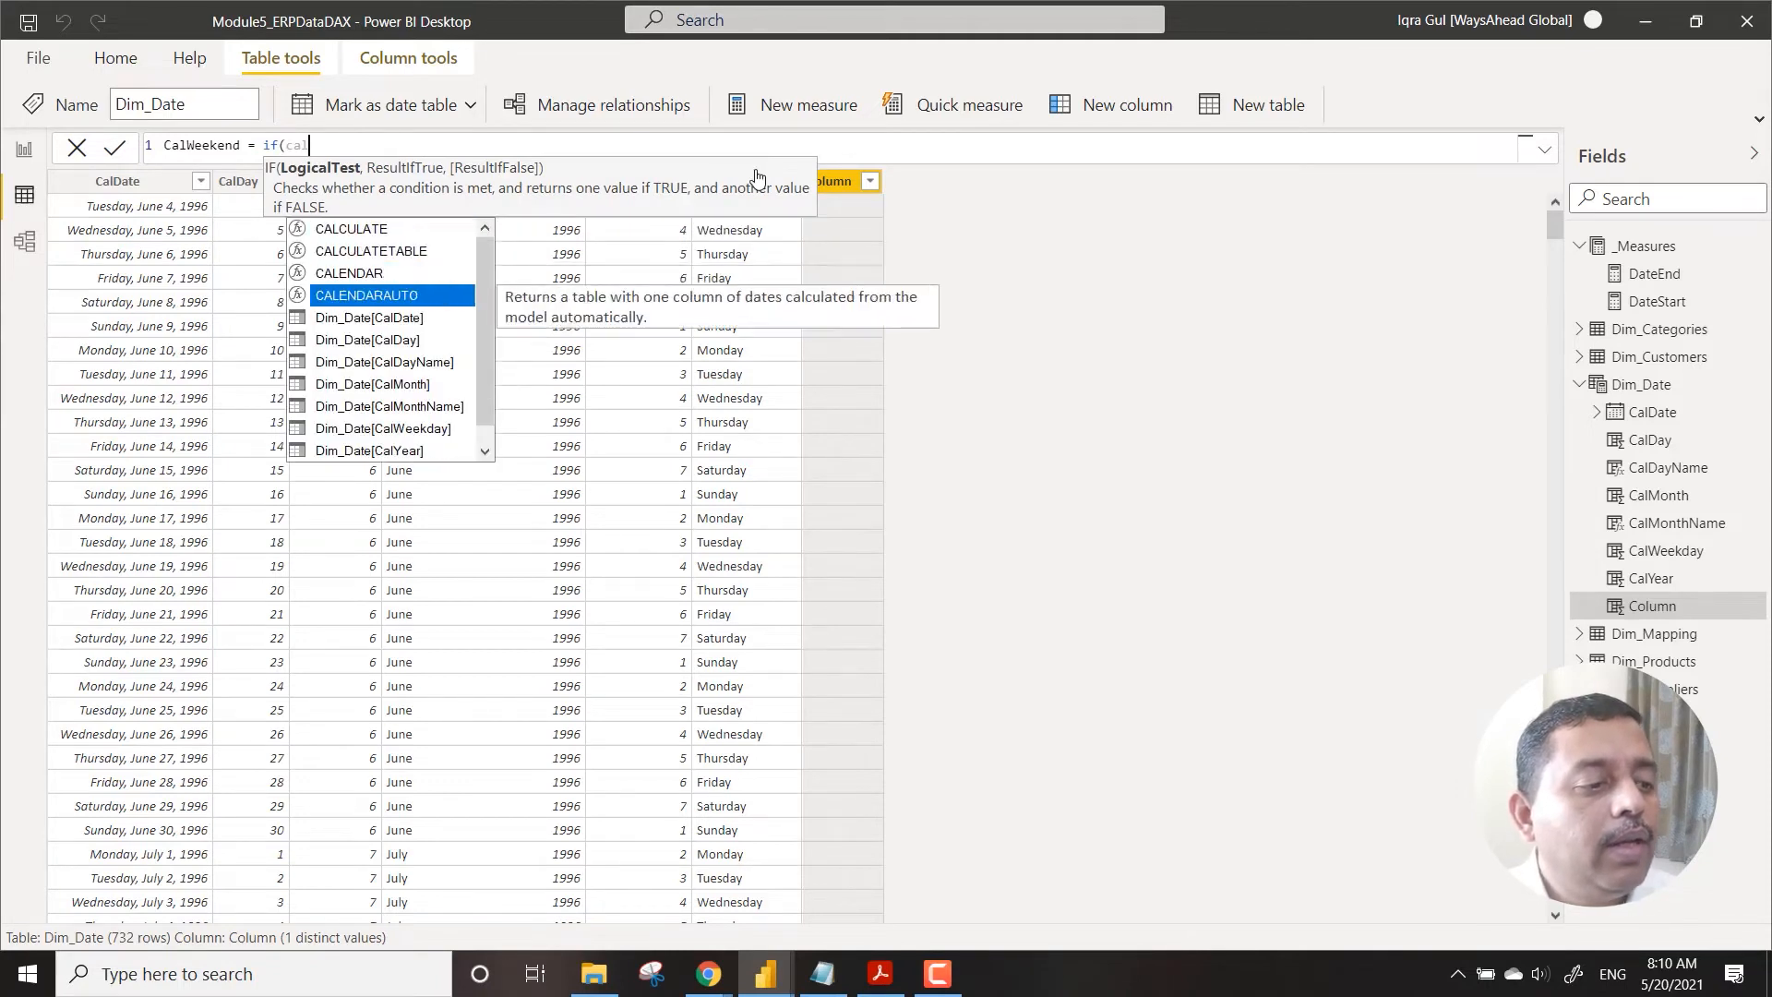
key(Down)
key(Down)
key(Down)
key(Tab)
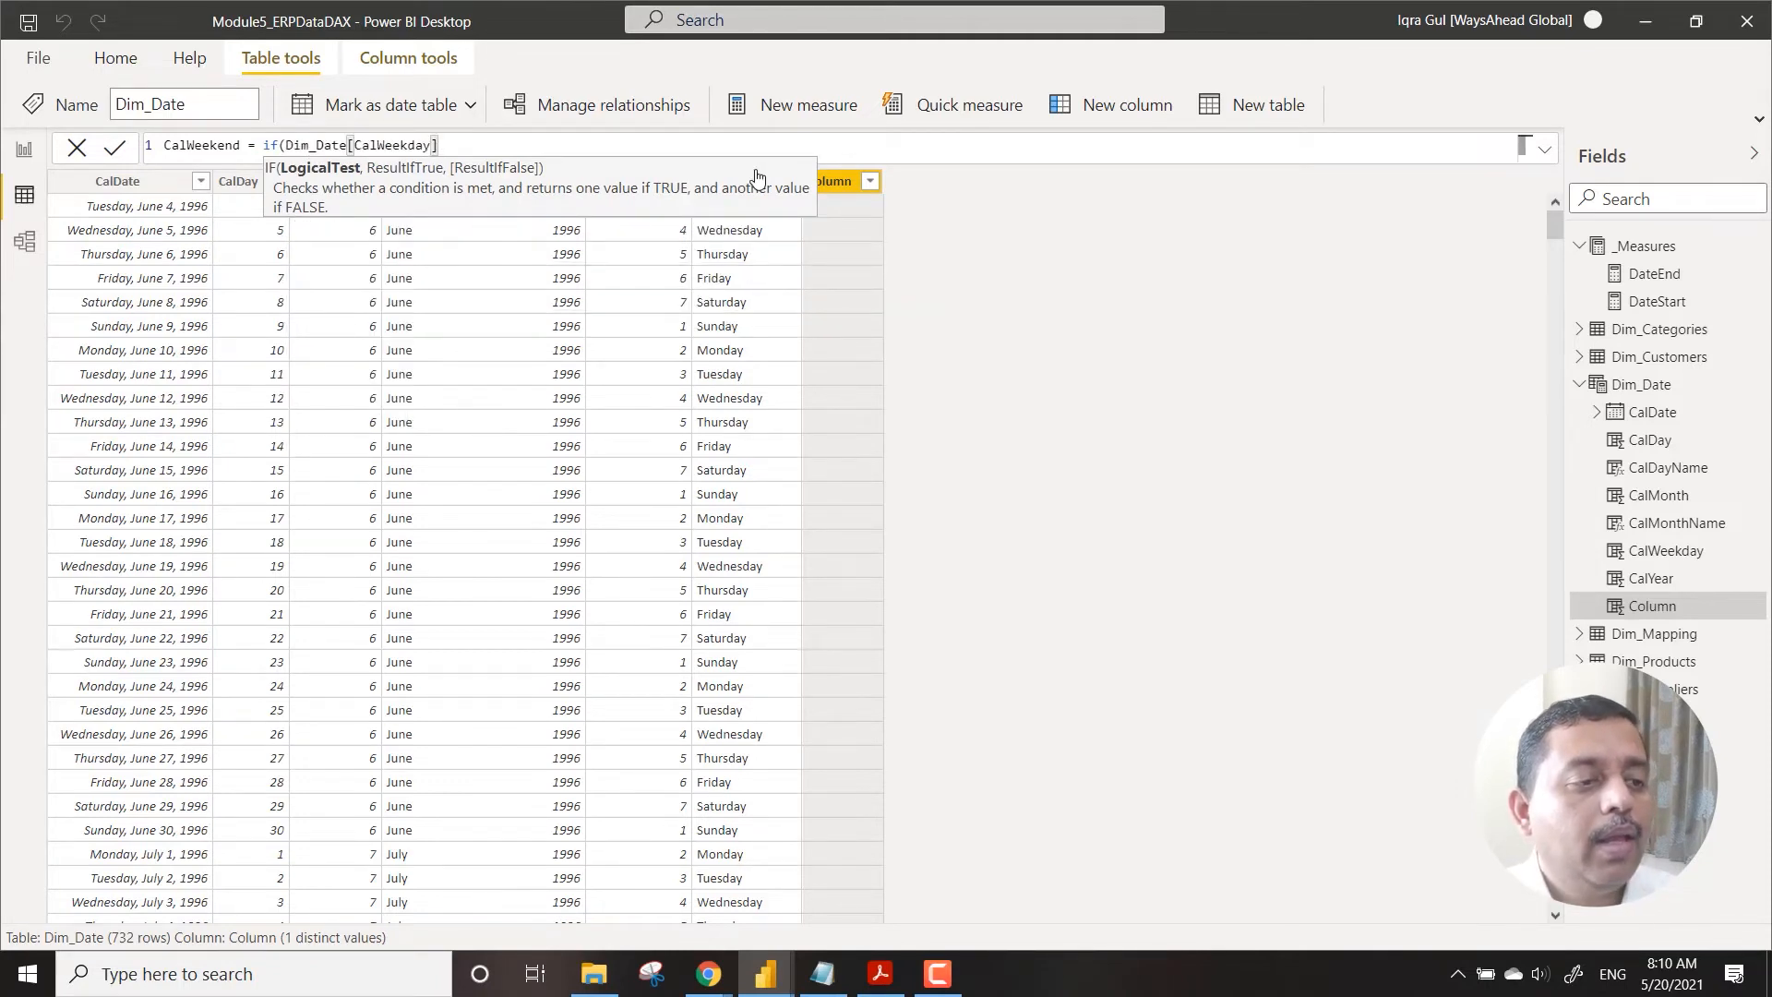
text(>5)
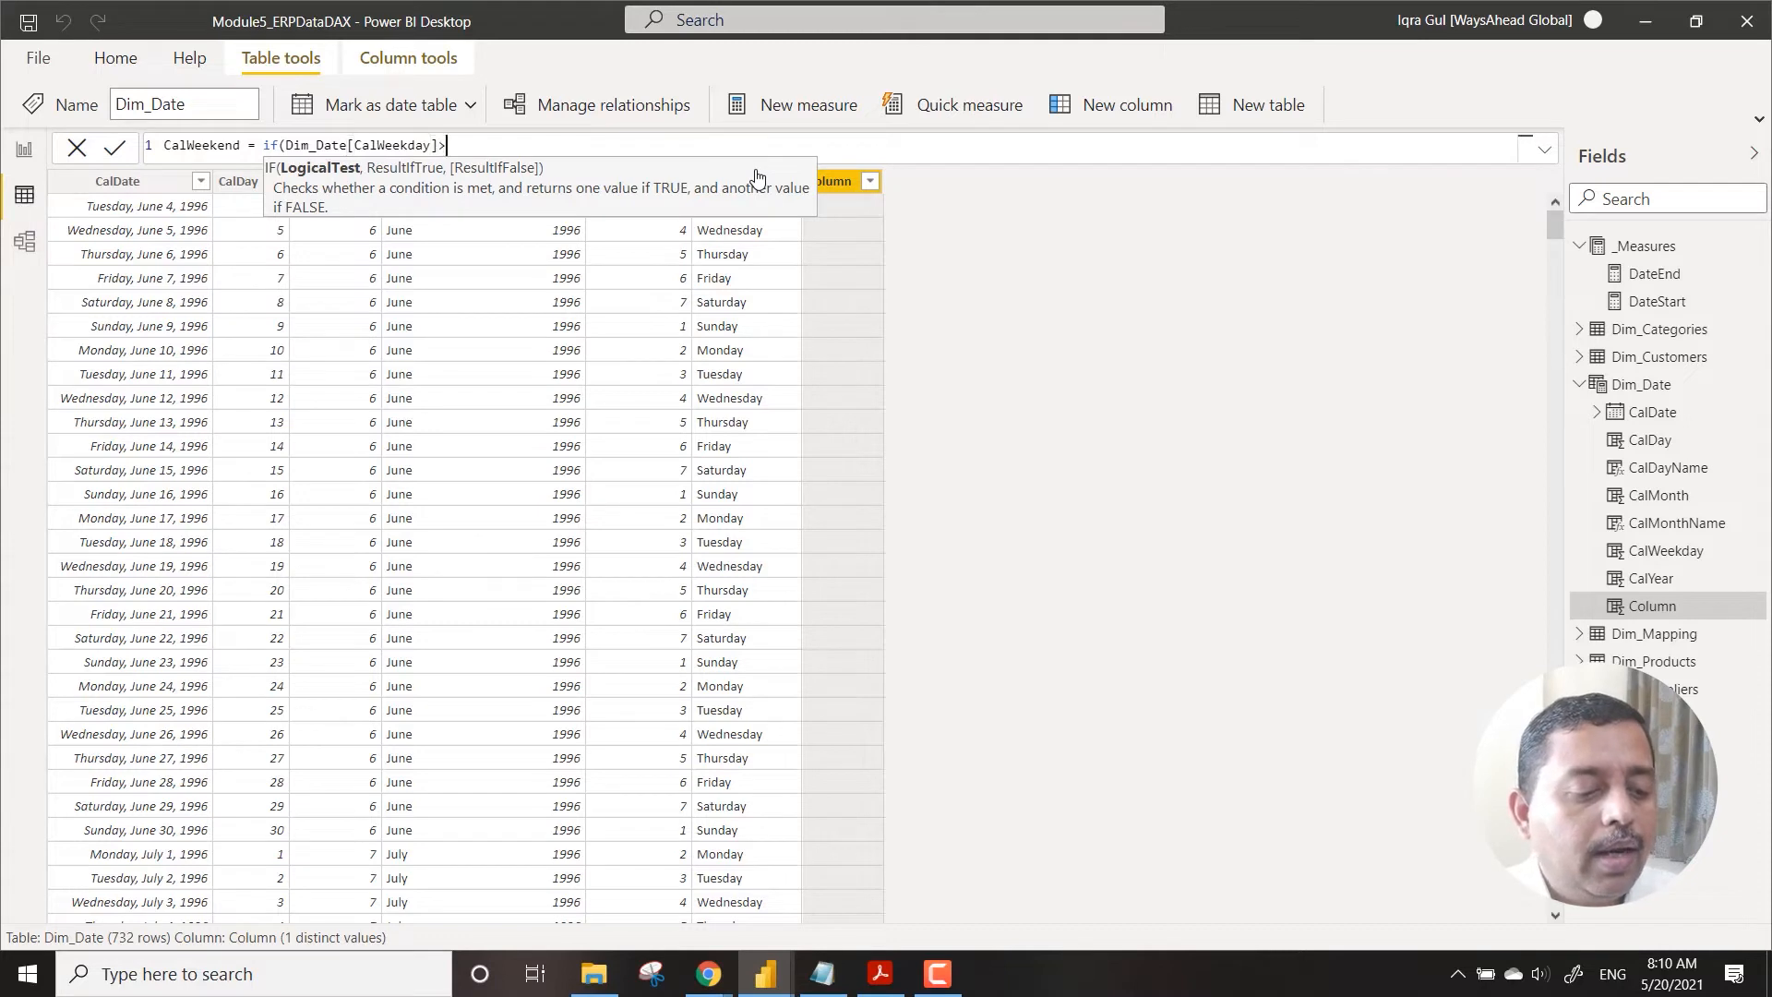
text(,")
key(BackSpace)
text(TRUE()))
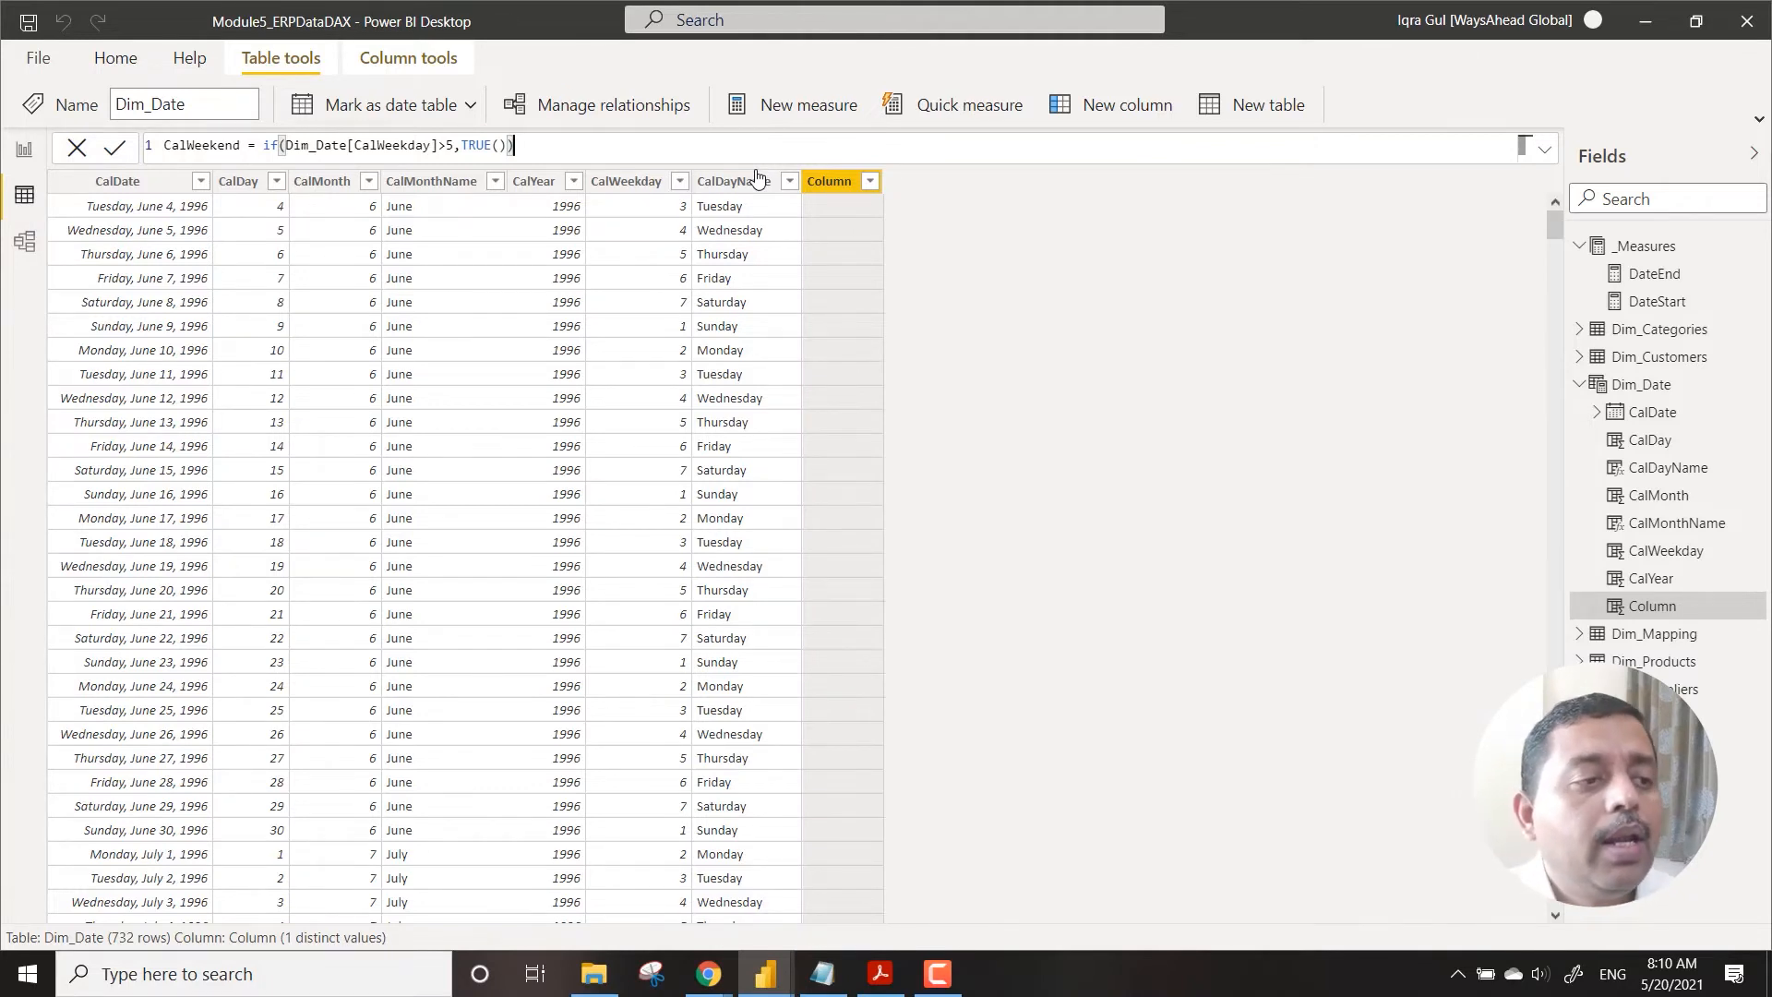
key(Return)
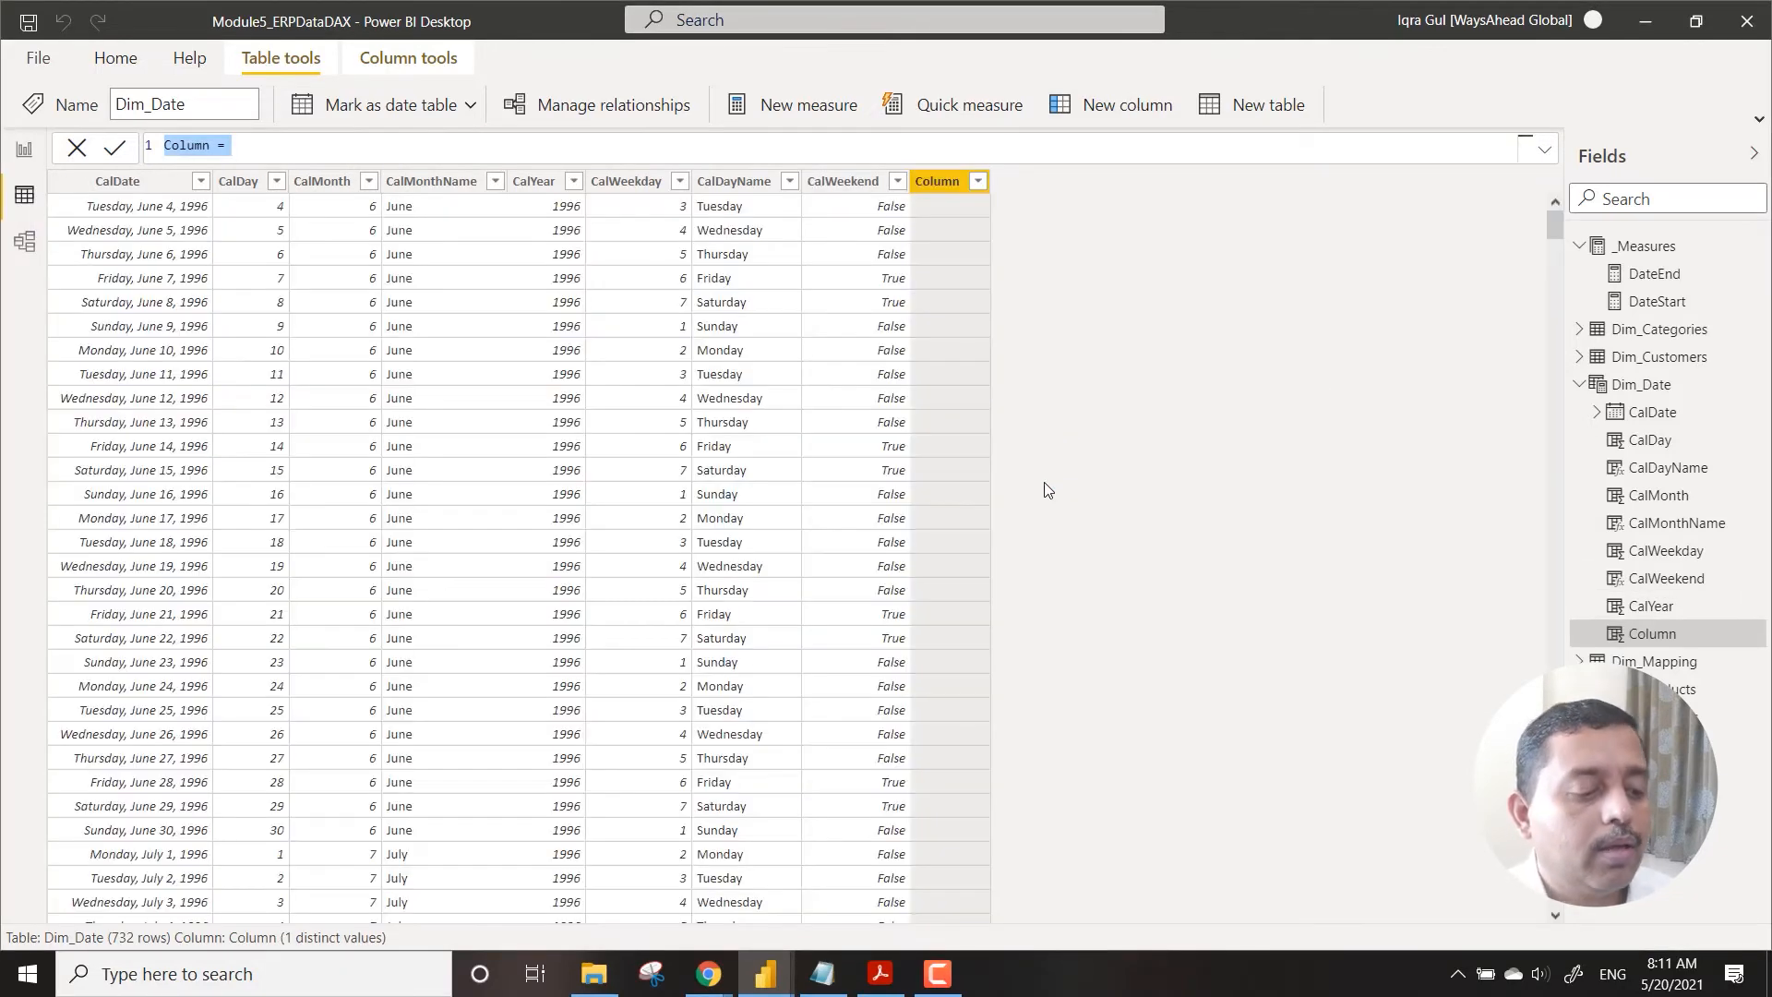
Step: Add a calculated column CalQtr to Dim_Date with the formula DIVIDE(Dim_Date[CalMonth],3)
text(CalQtr =)
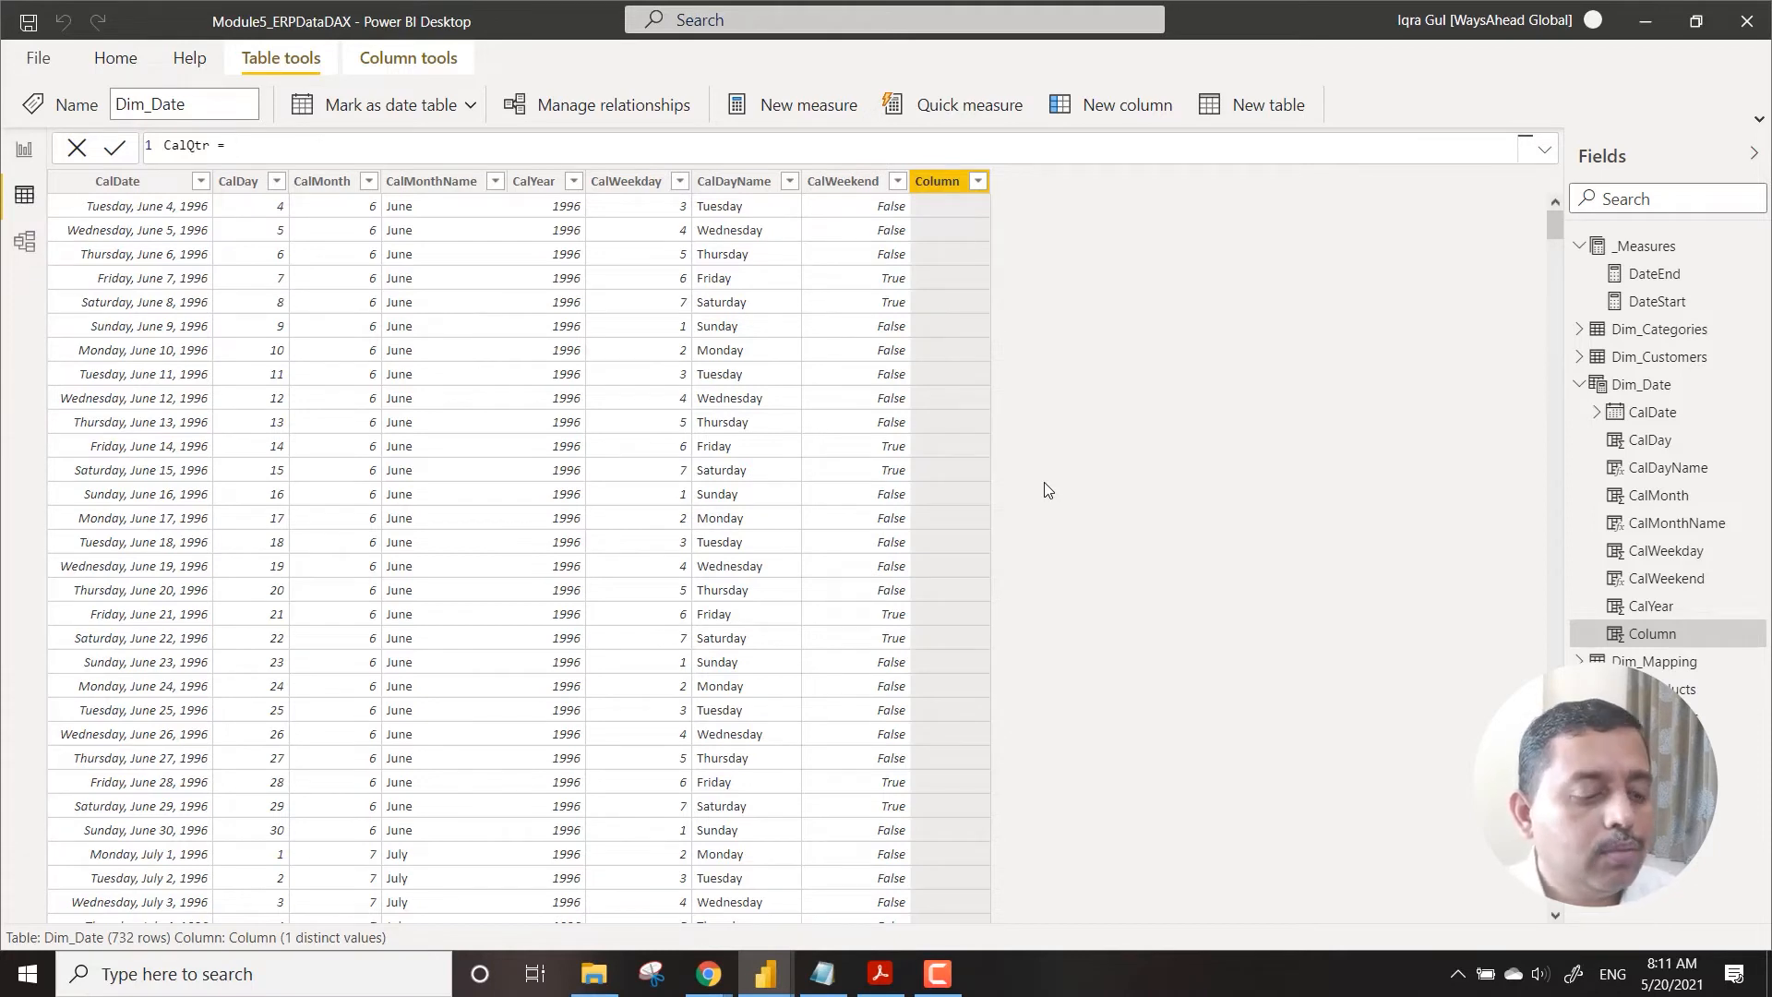
text(divi)
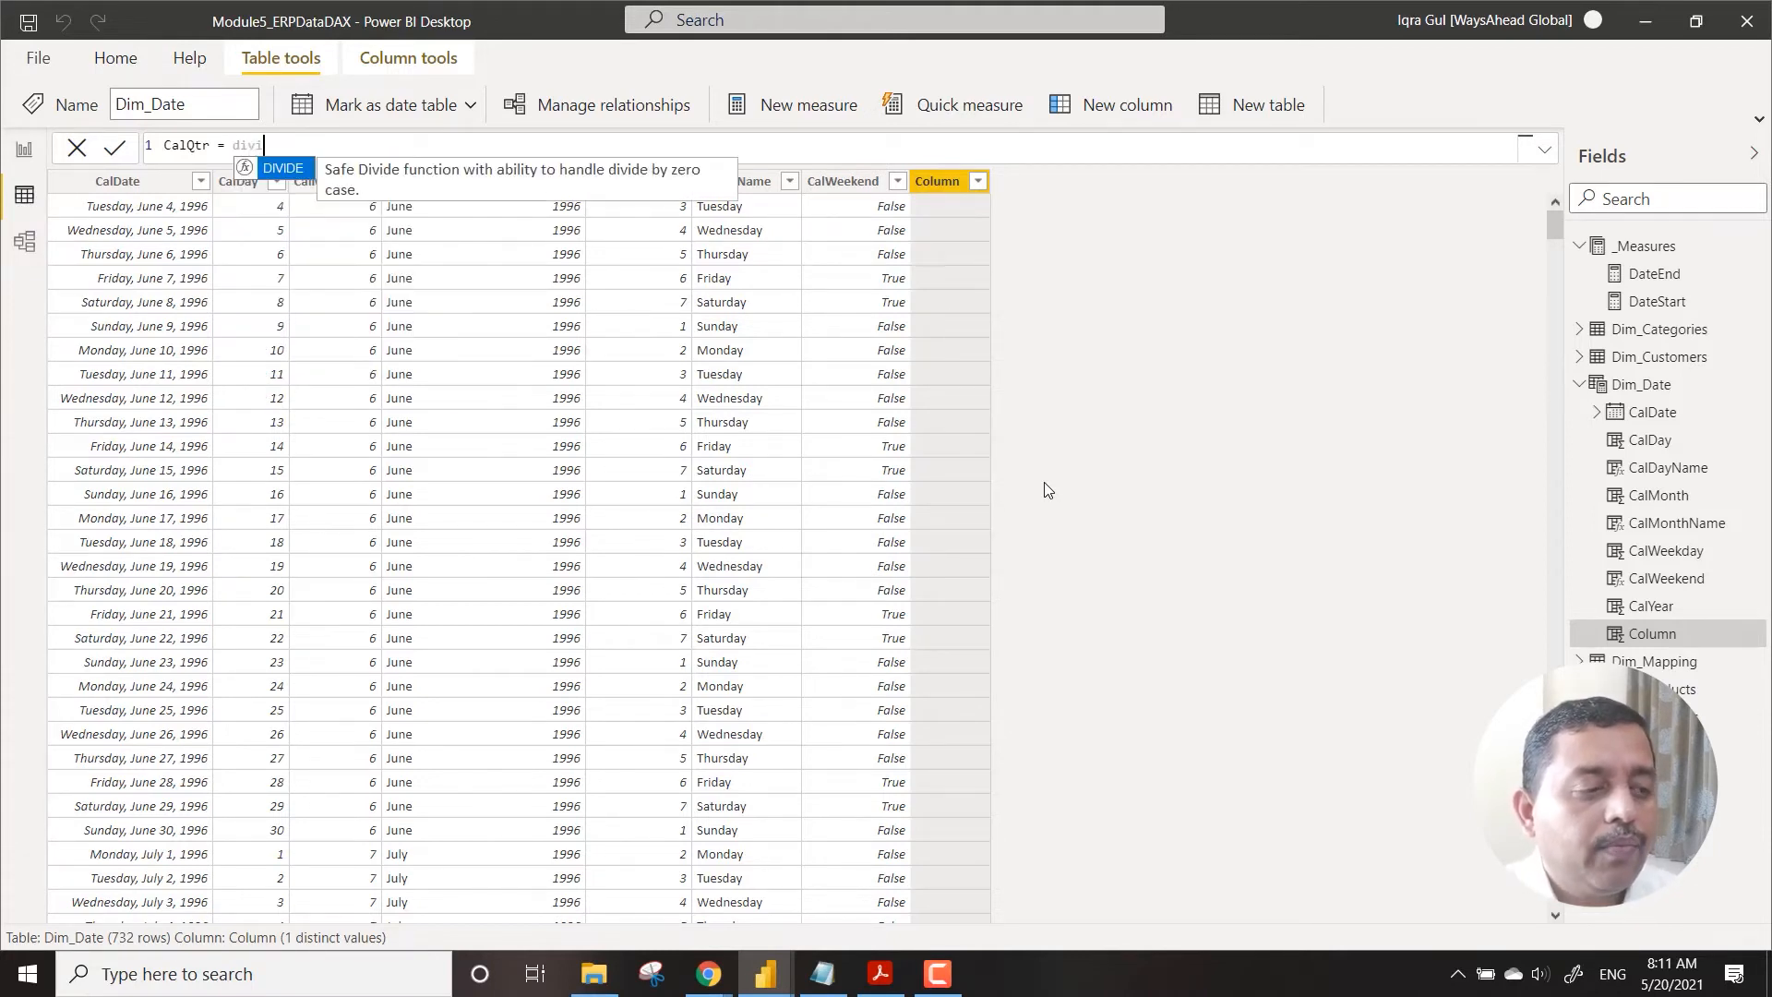
key(Tab)
text(cal)
key(Down)
key(Down)
key(Down)
key(Down)
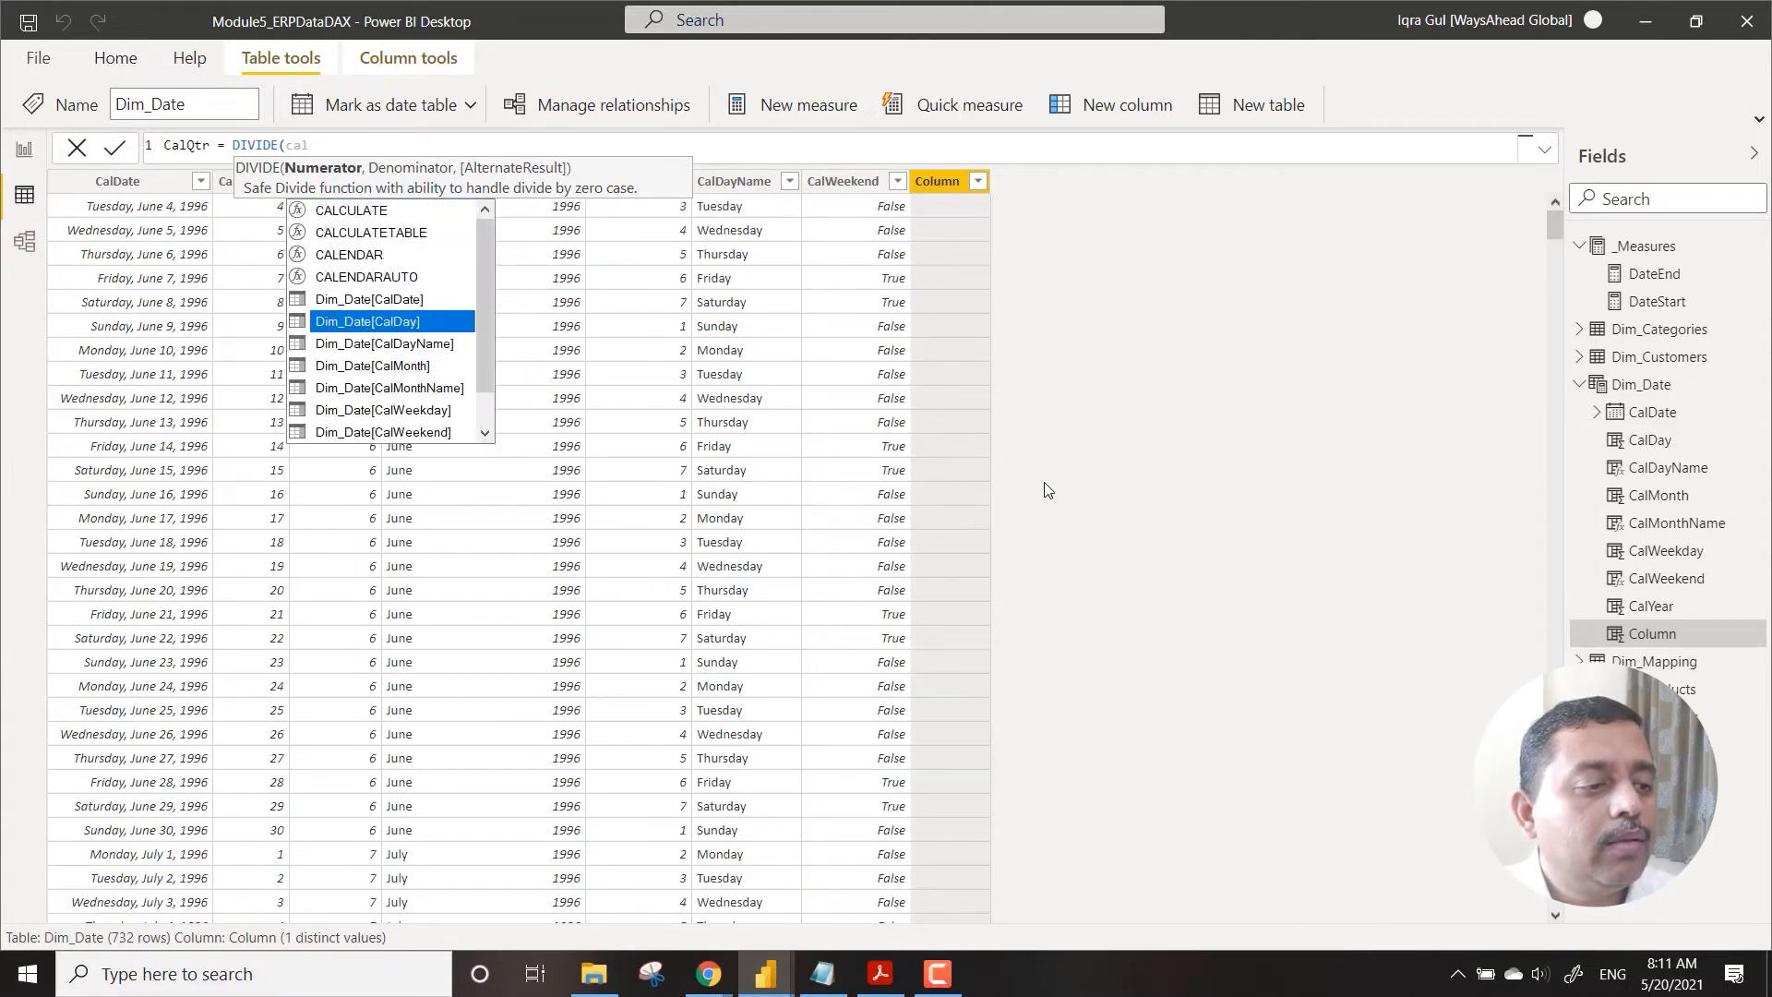
key(Down)
key(Down)
key(Down)
text(,3)
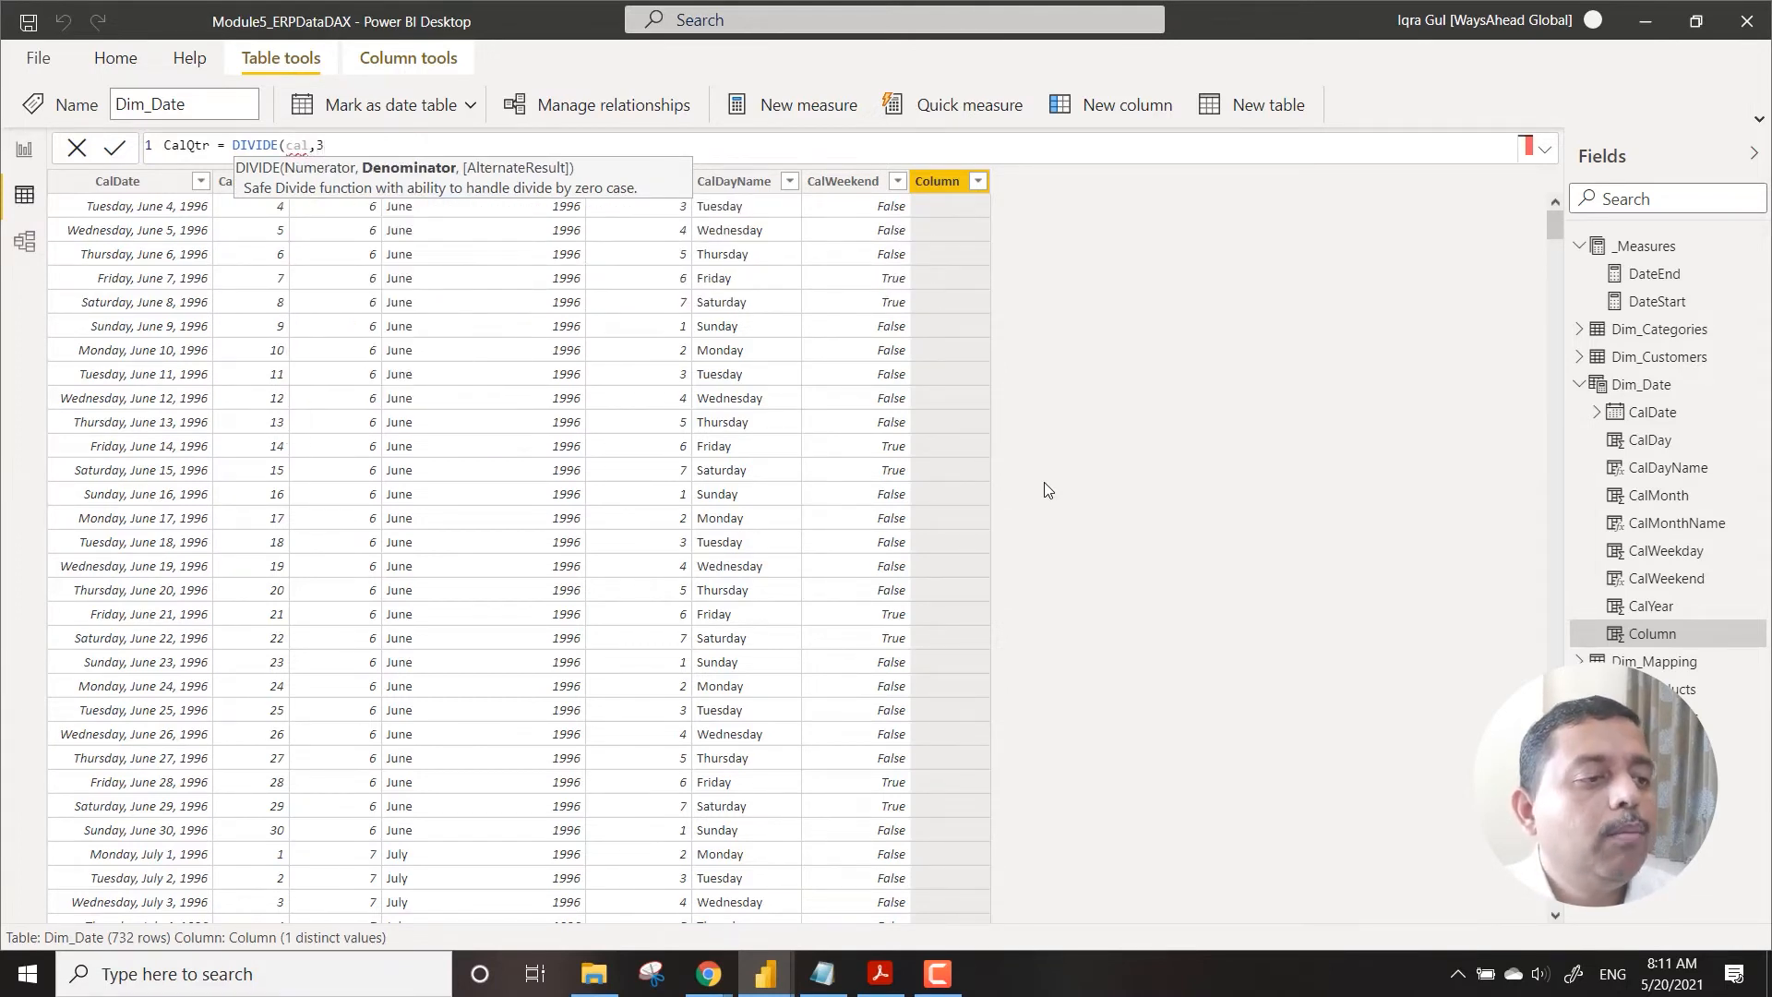
key(Left)
key(Left)
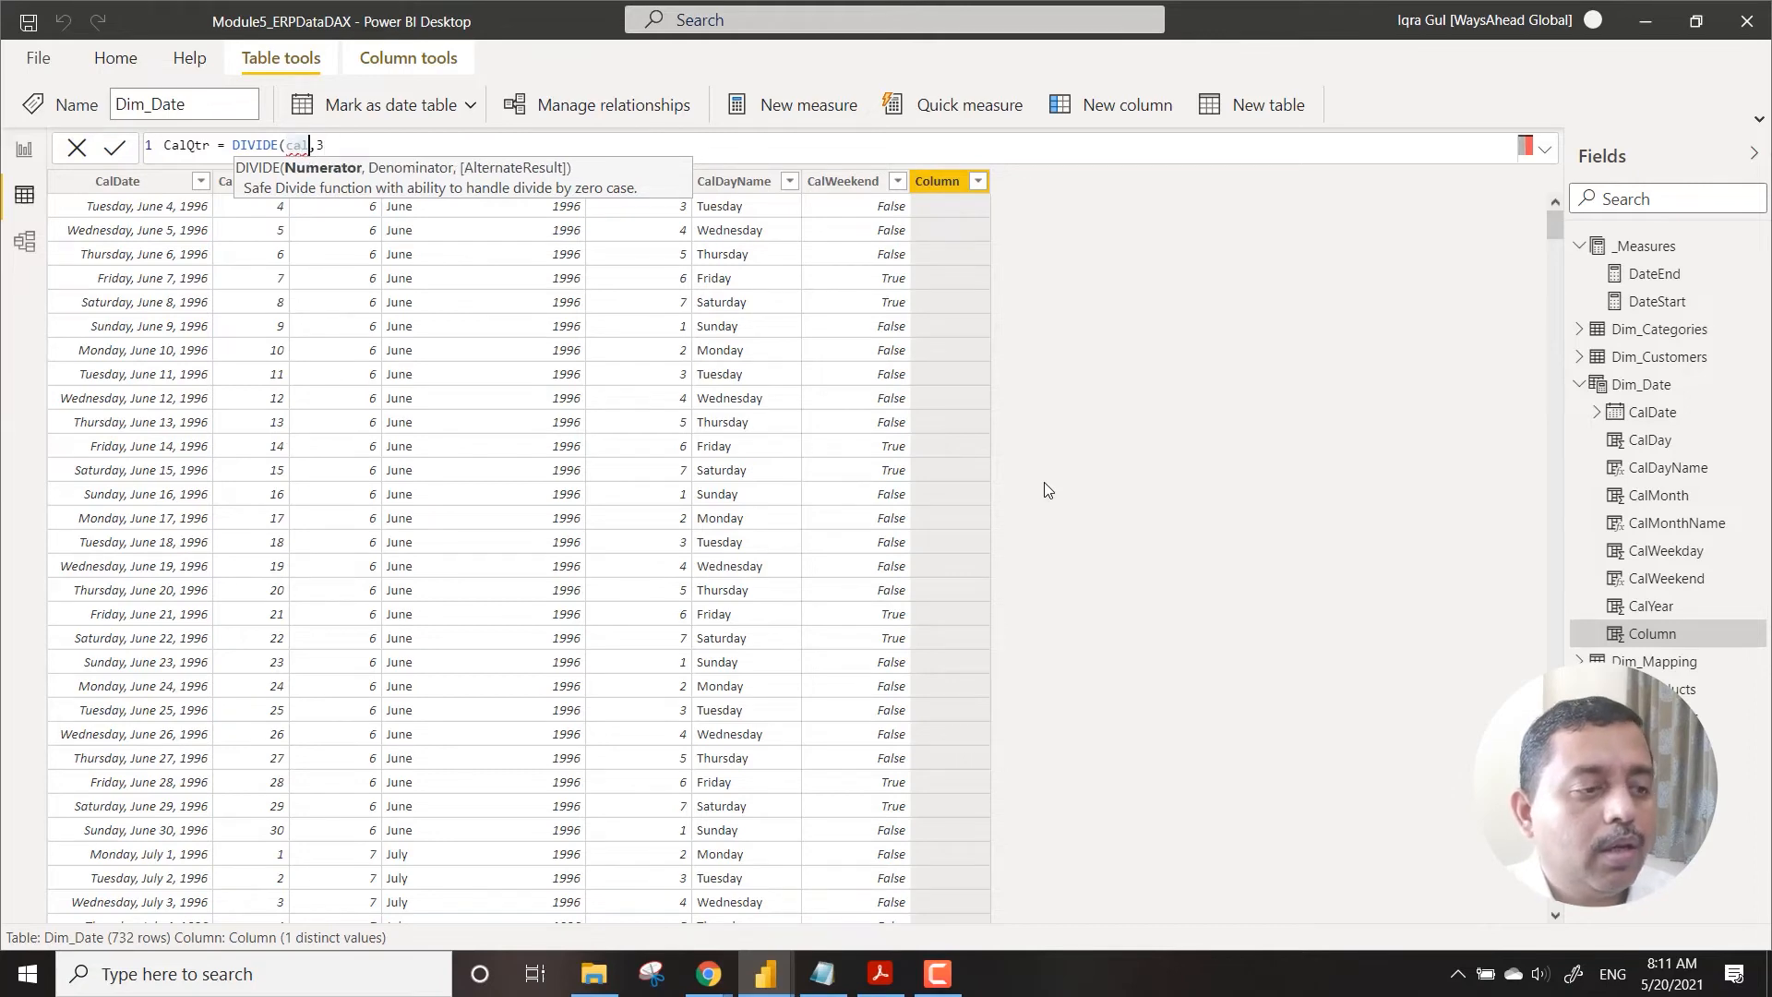
text(mon)
key(Tab)
key(End)
text())
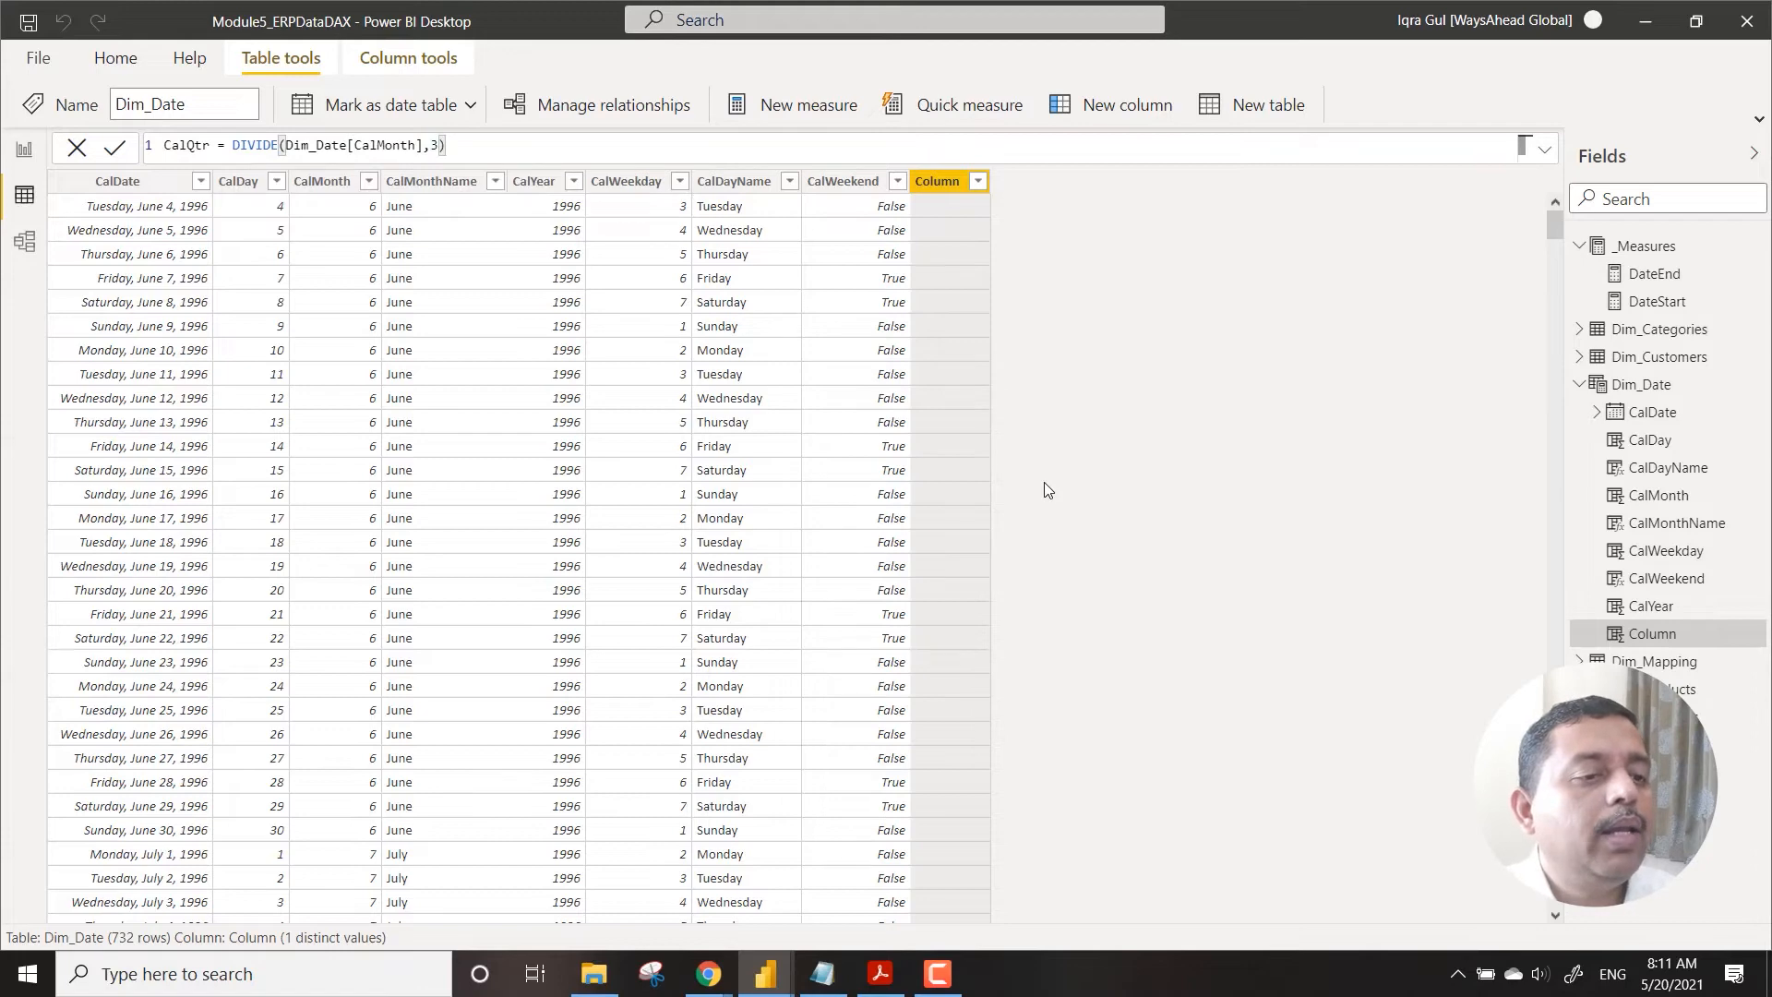
key(Return)
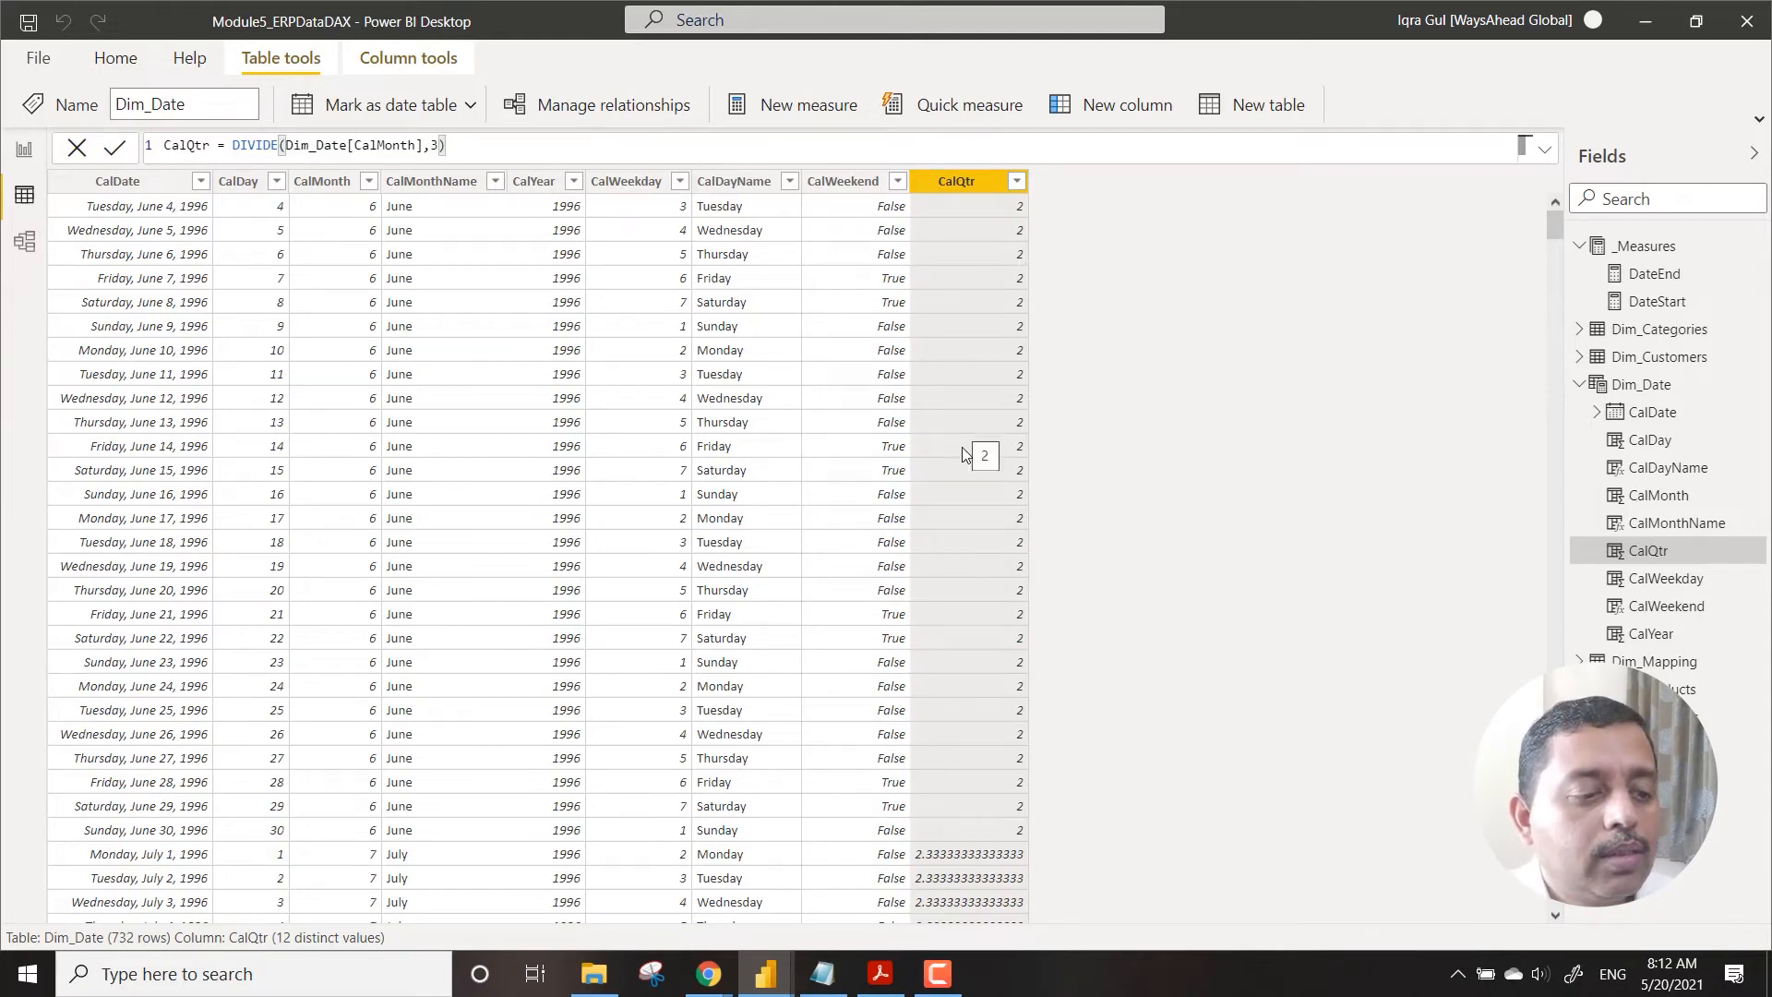
Step: Filter the CalMonth column of Dim_Date to show only months 1, 2 and 3
click(368, 182)
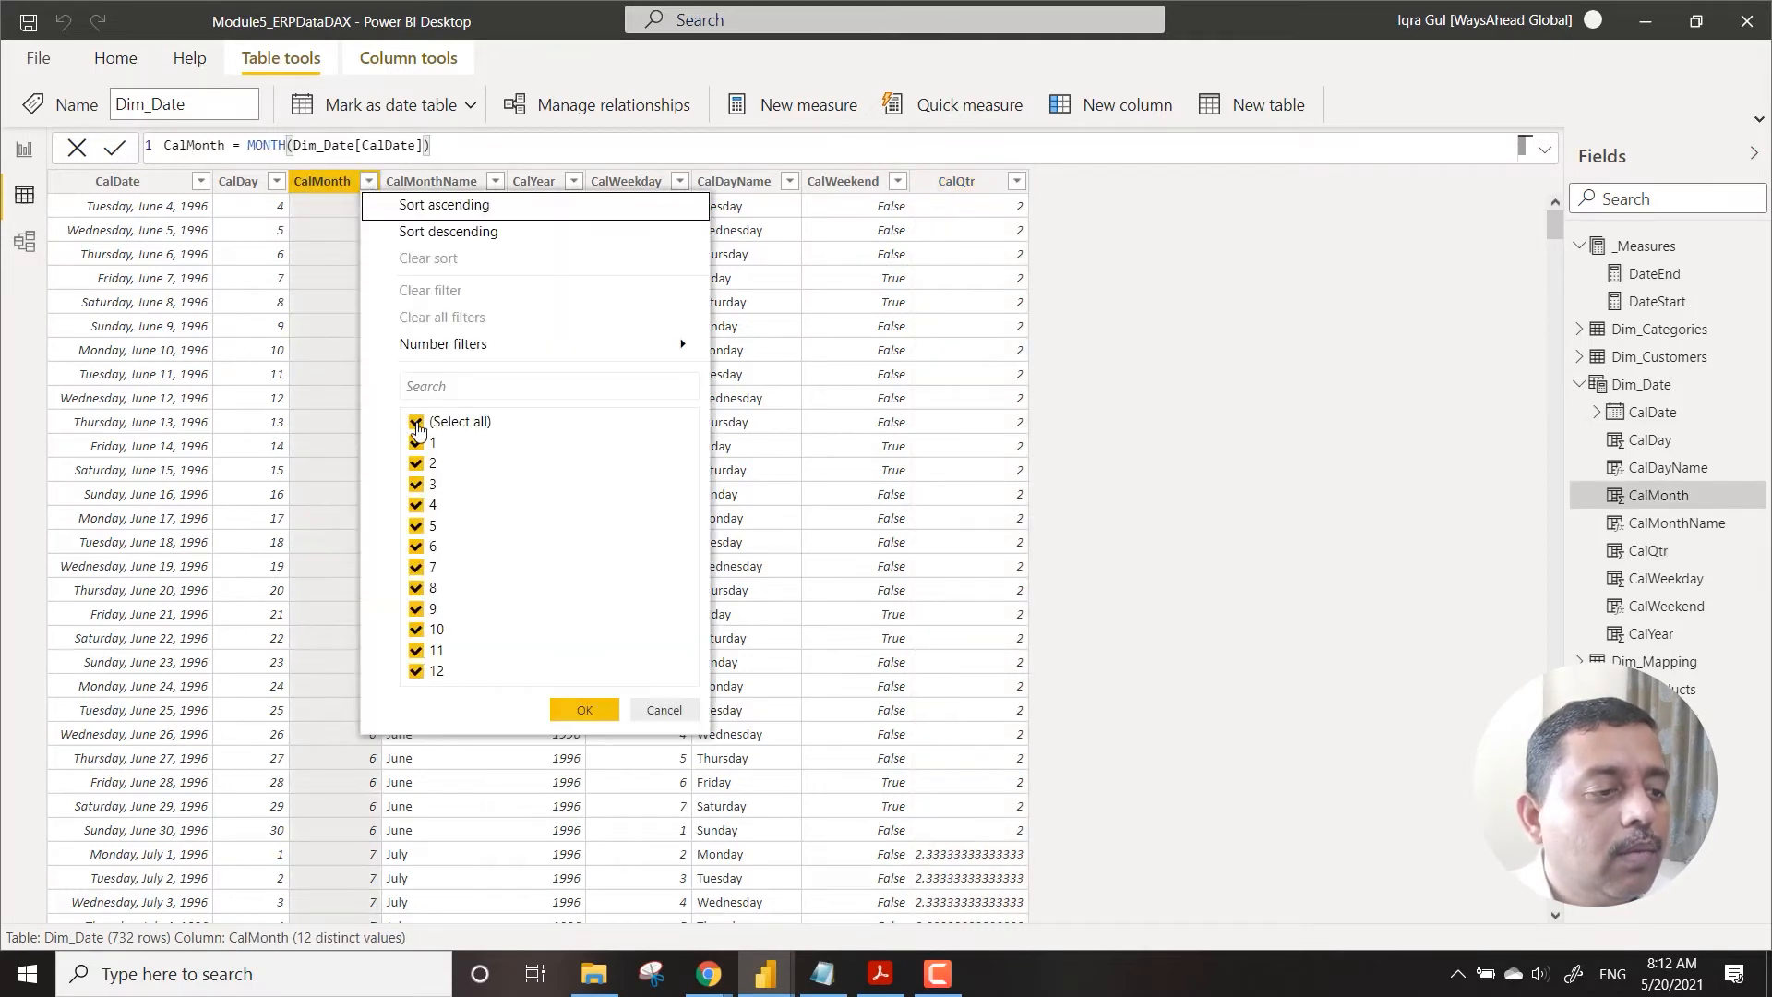
click(416, 423)
click(415, 443)
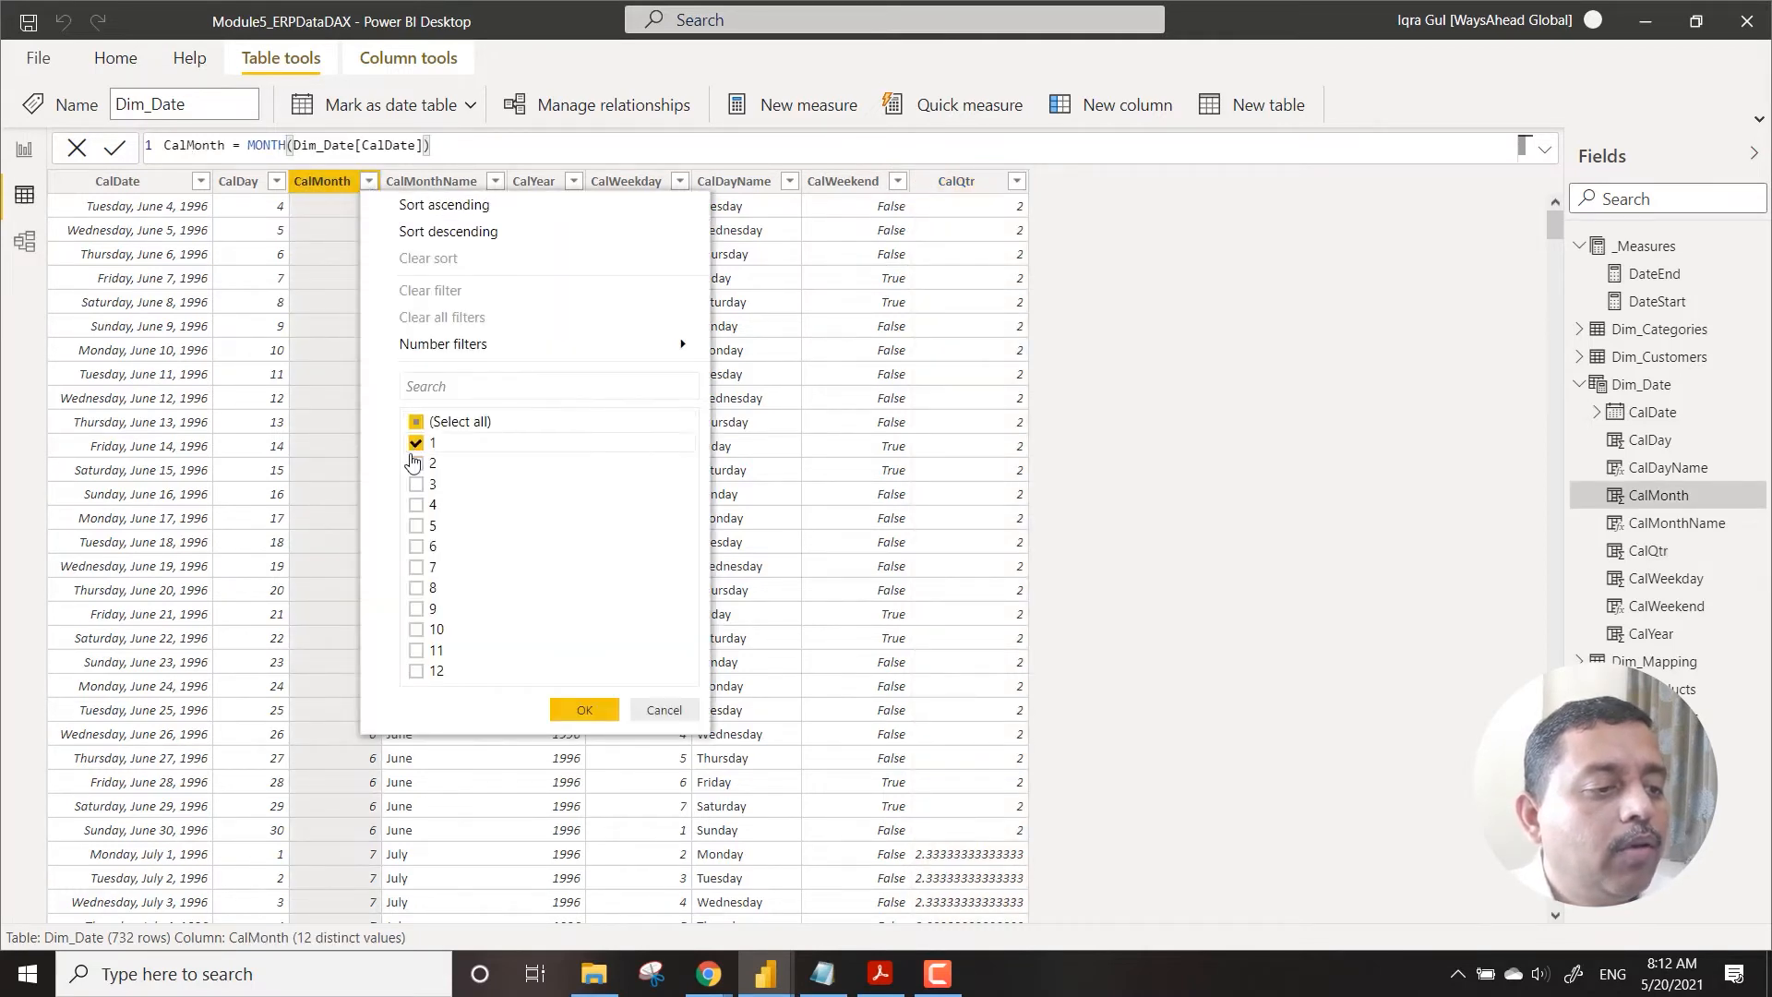
click(417, 463)
click(416, 484)
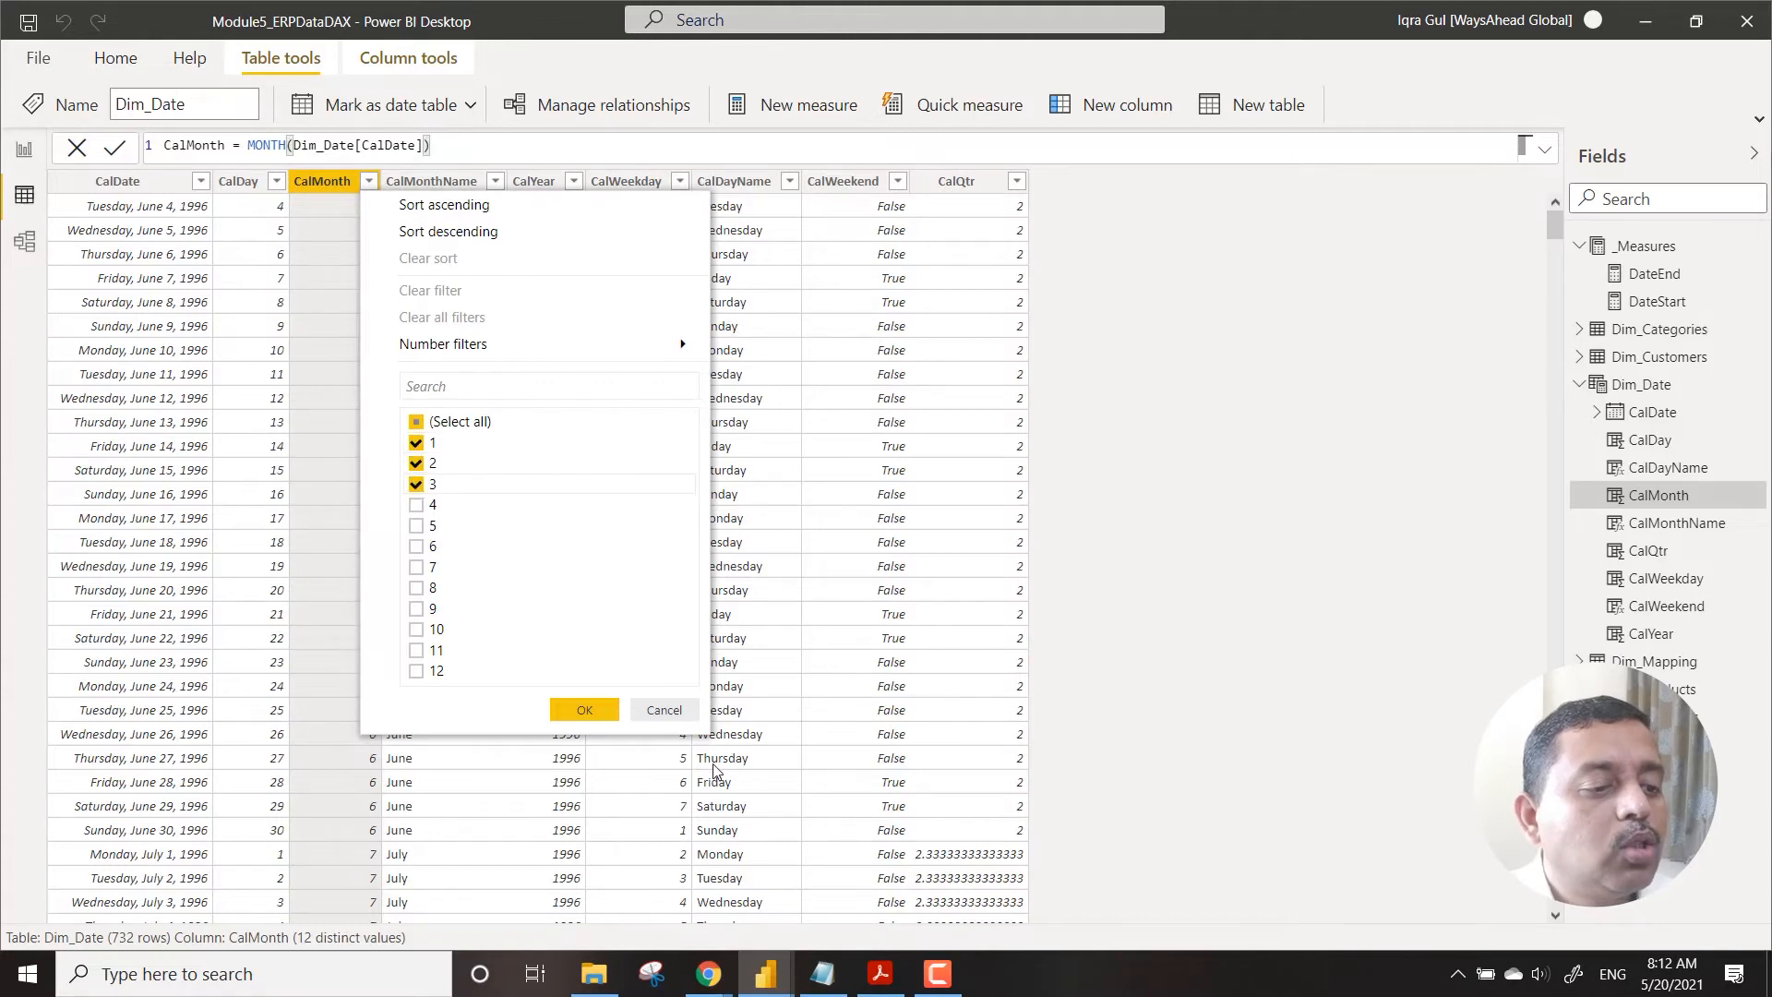
click(595, 716)
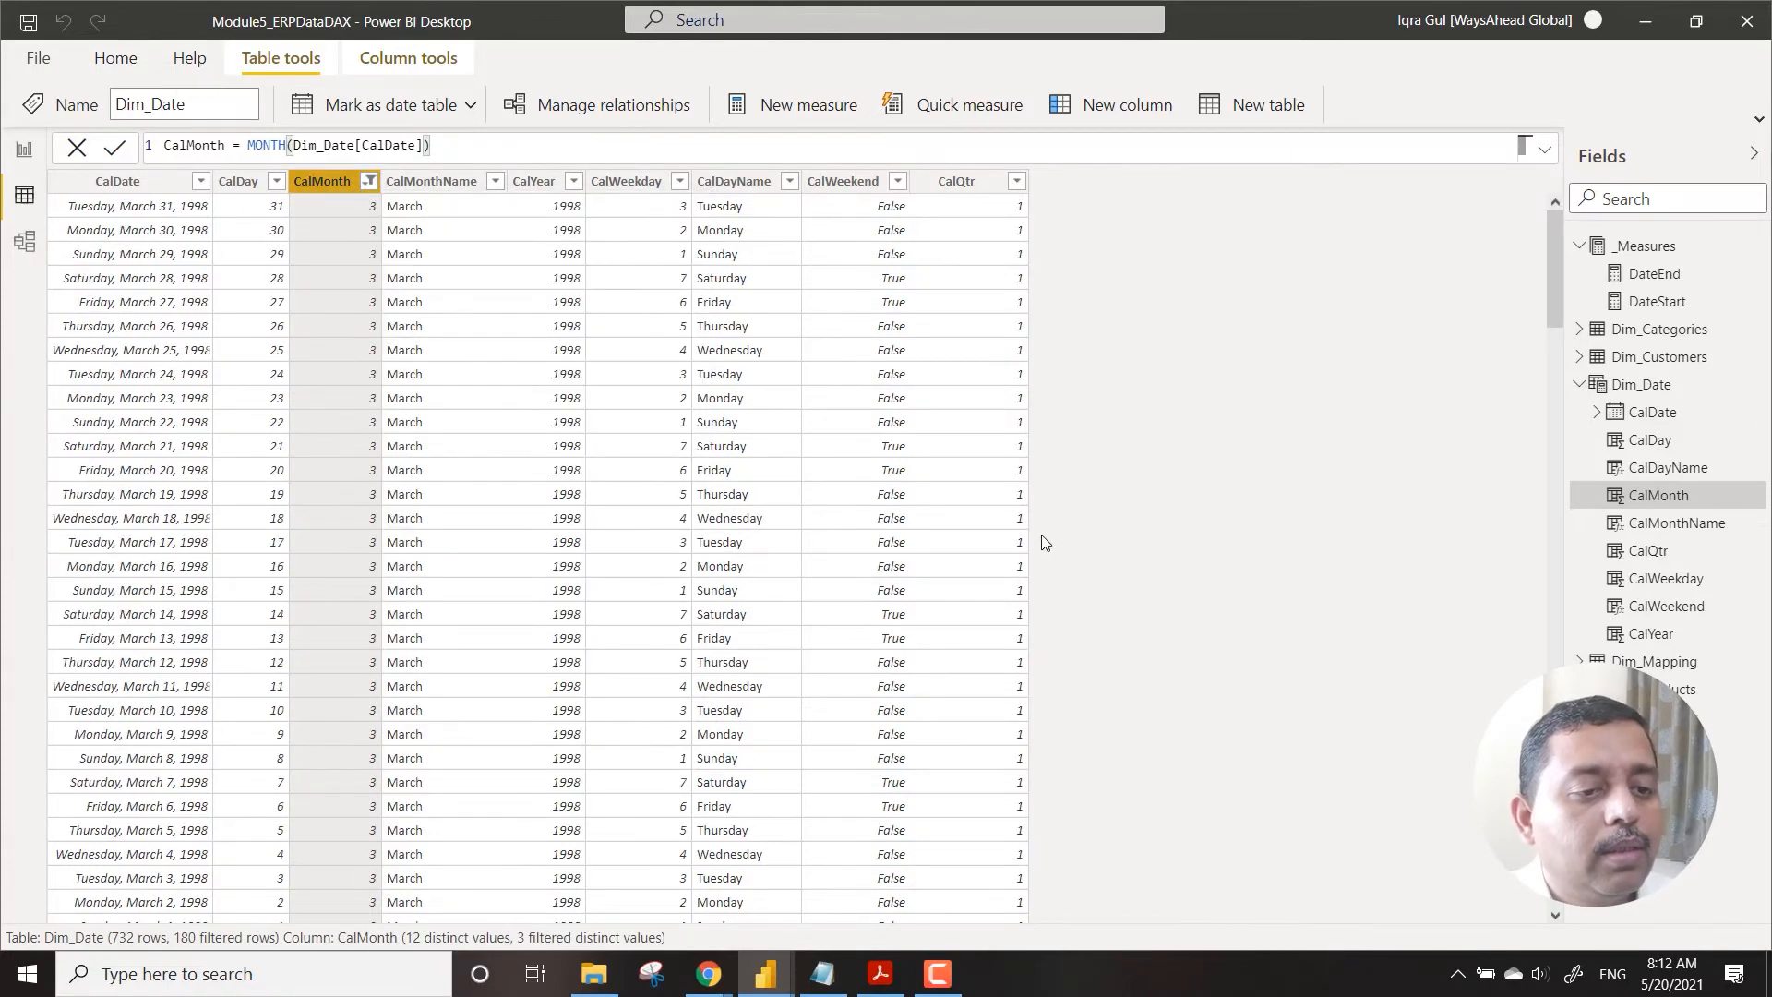
Step: Check the distinct CalQtr values in the filtered rows and change the column's formula to MOD(Dim_Date[CalMonth],3)
click(1017, 181)
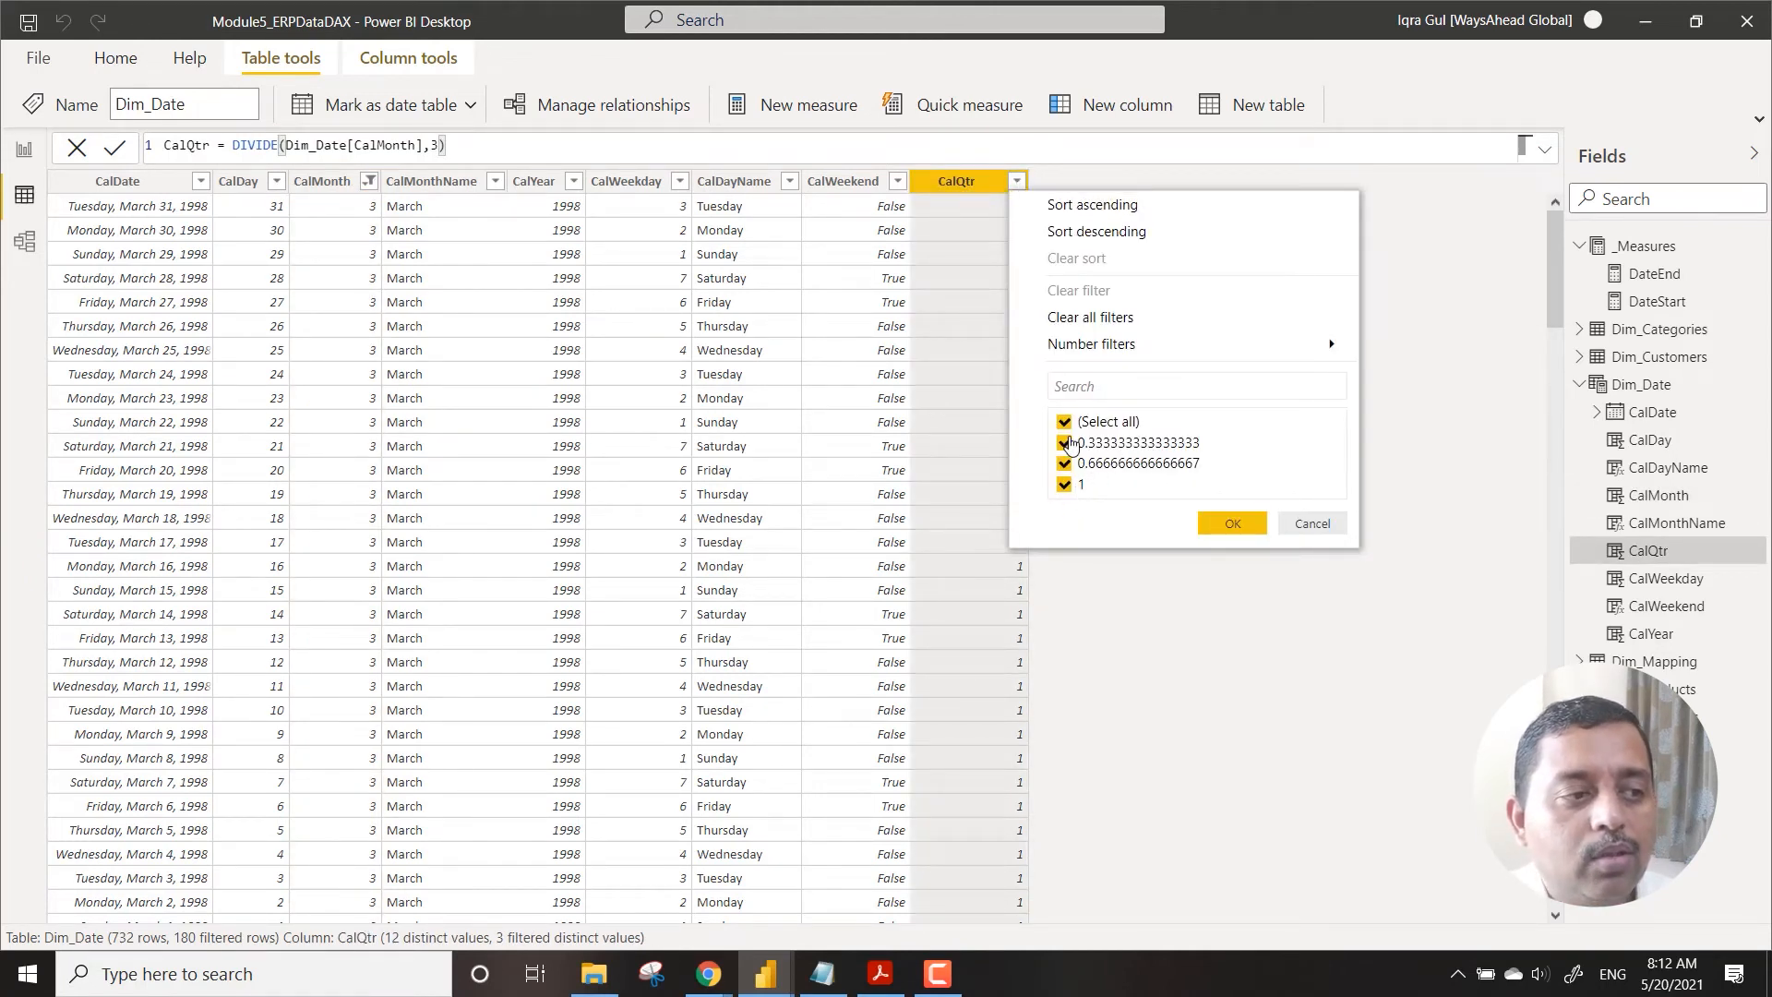
click(1325, 523)
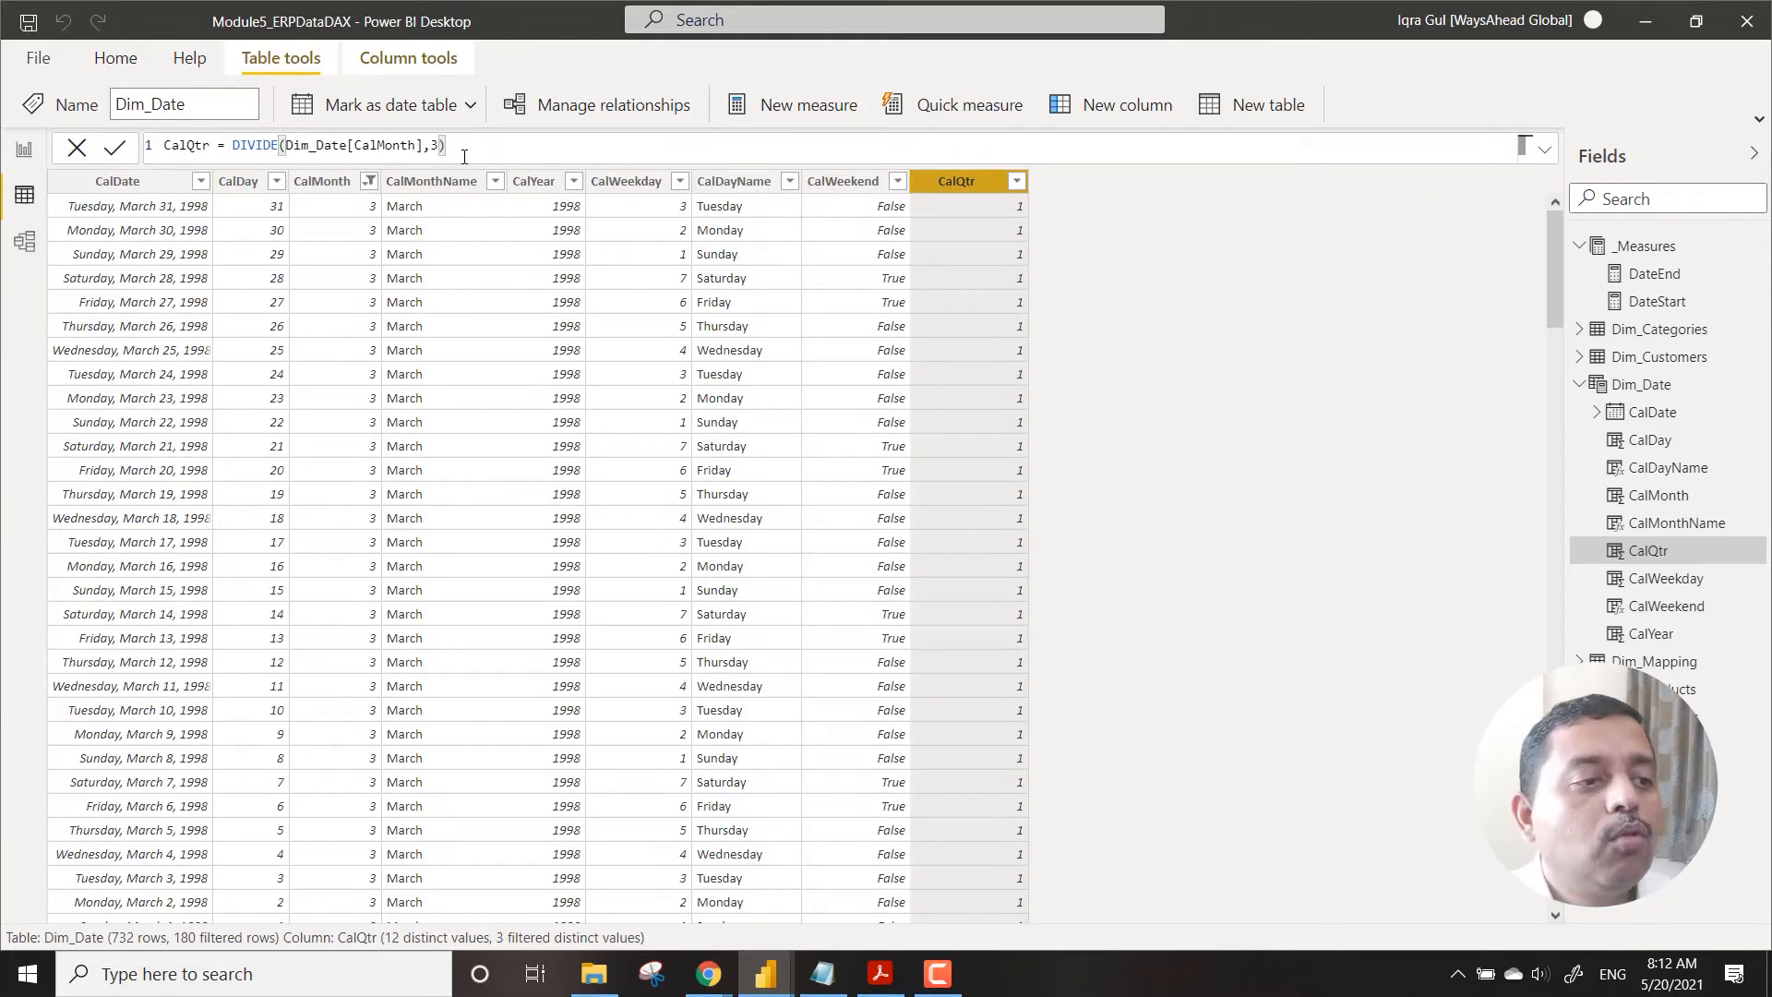
drag(231, 145, 479, 144)
text(mod)
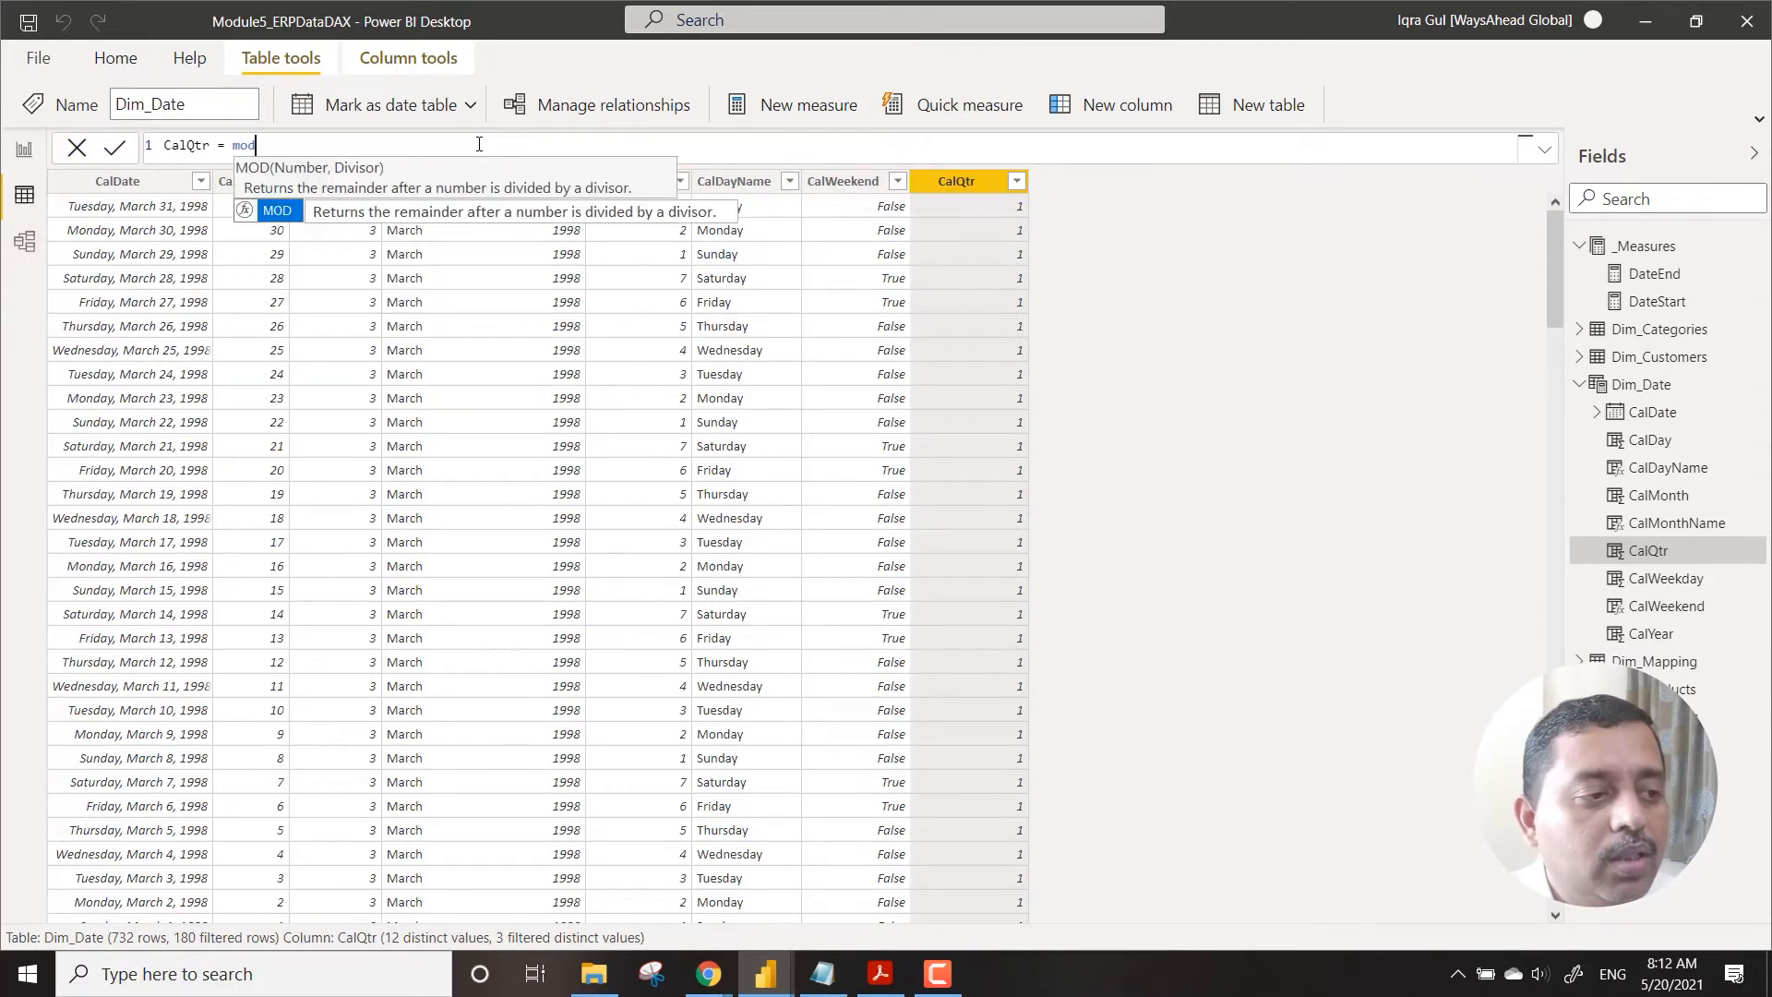
key(Tab)
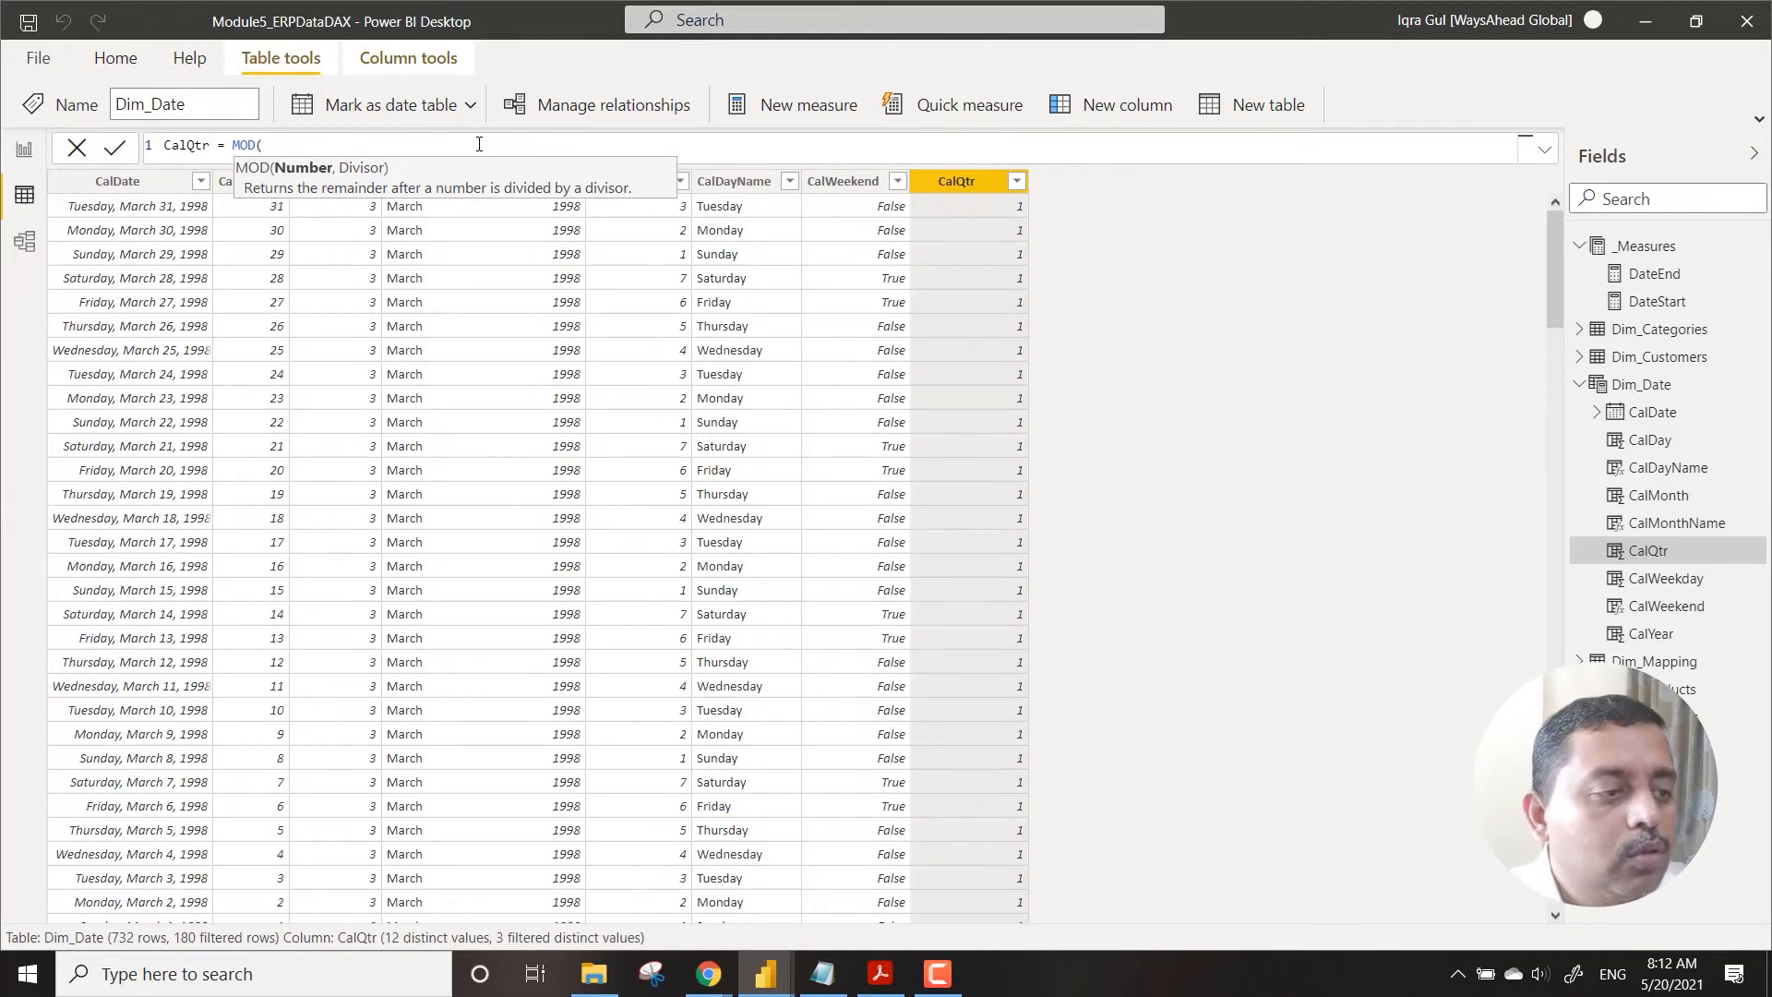
text(cal)
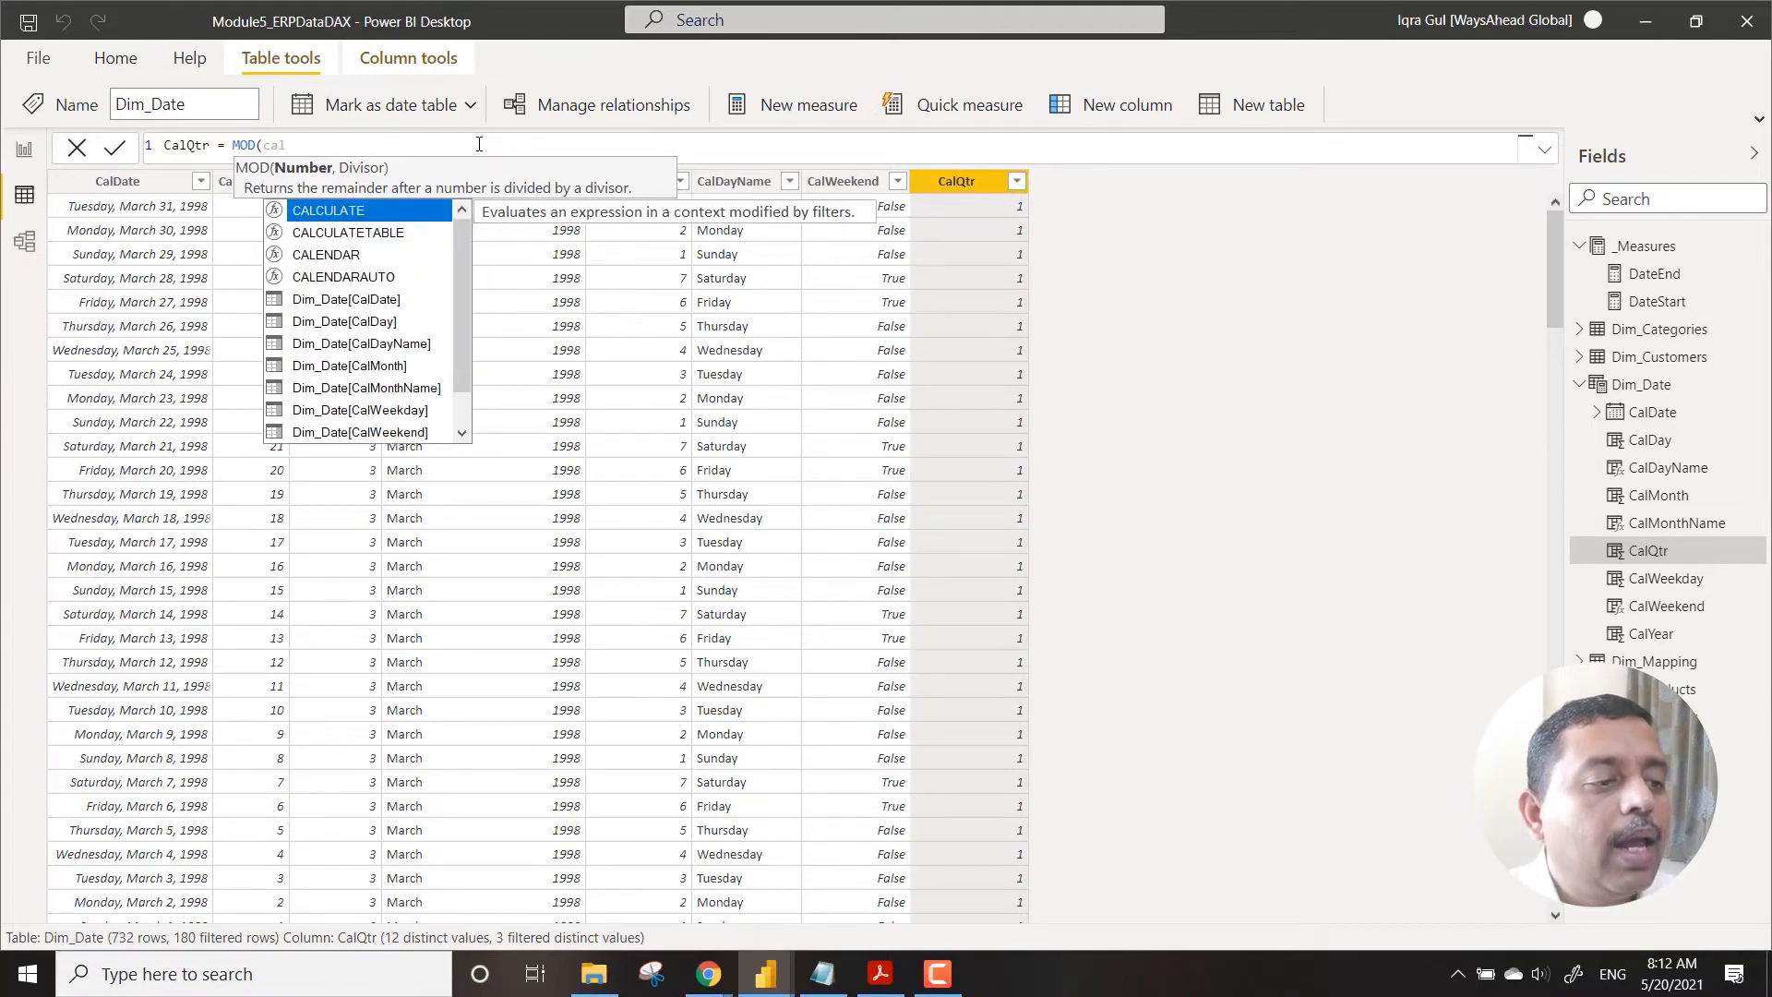
key(Down)
key(Down)
key(Down)
key(Down)
key(Down)
key(Down)
key(Down)
key(Tab)
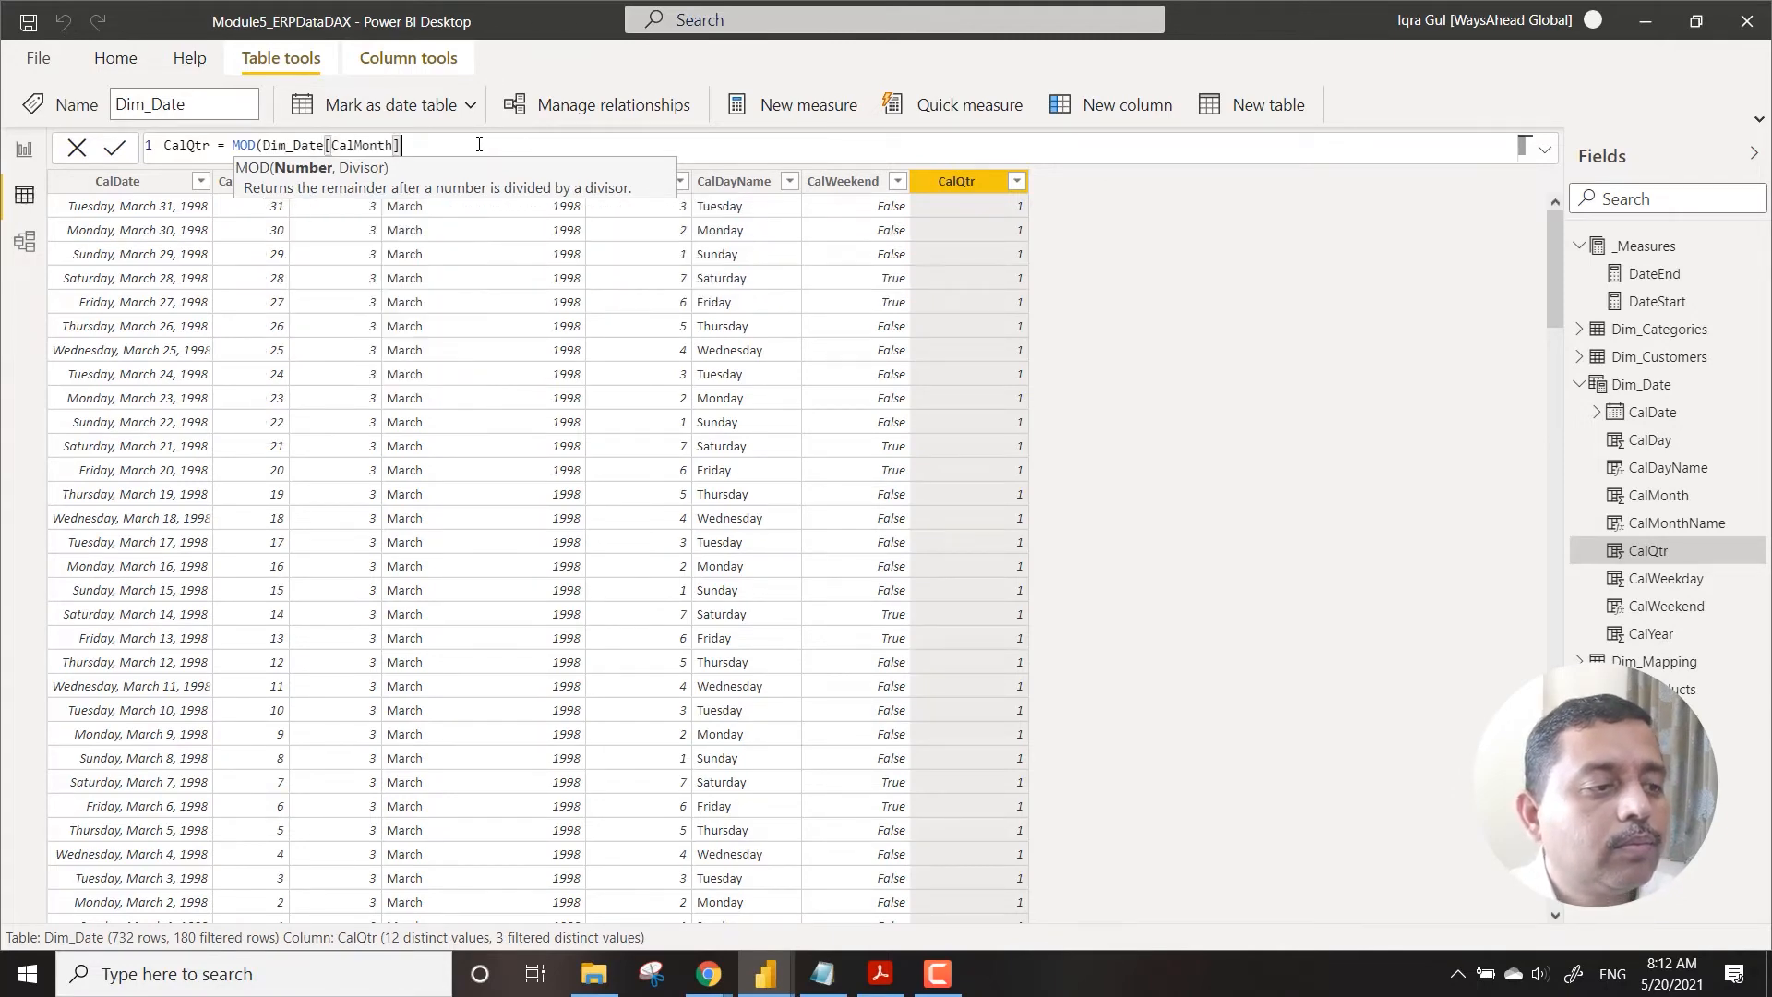
text(,)
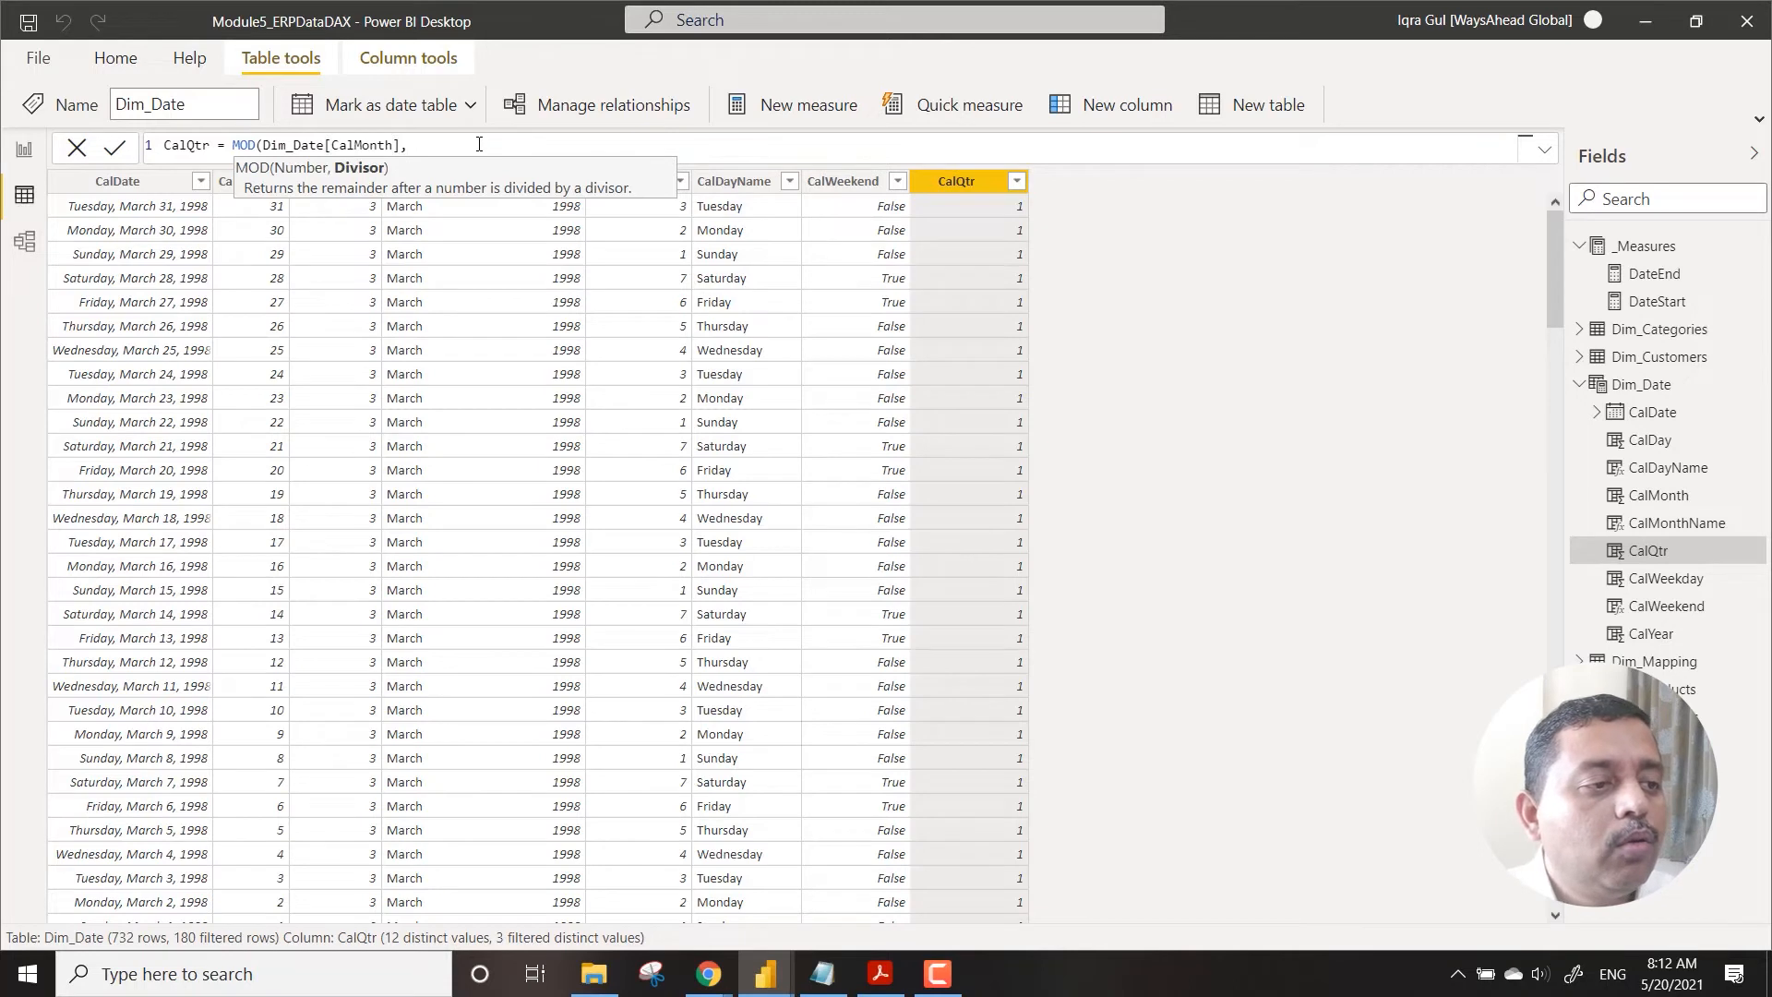
text(3))
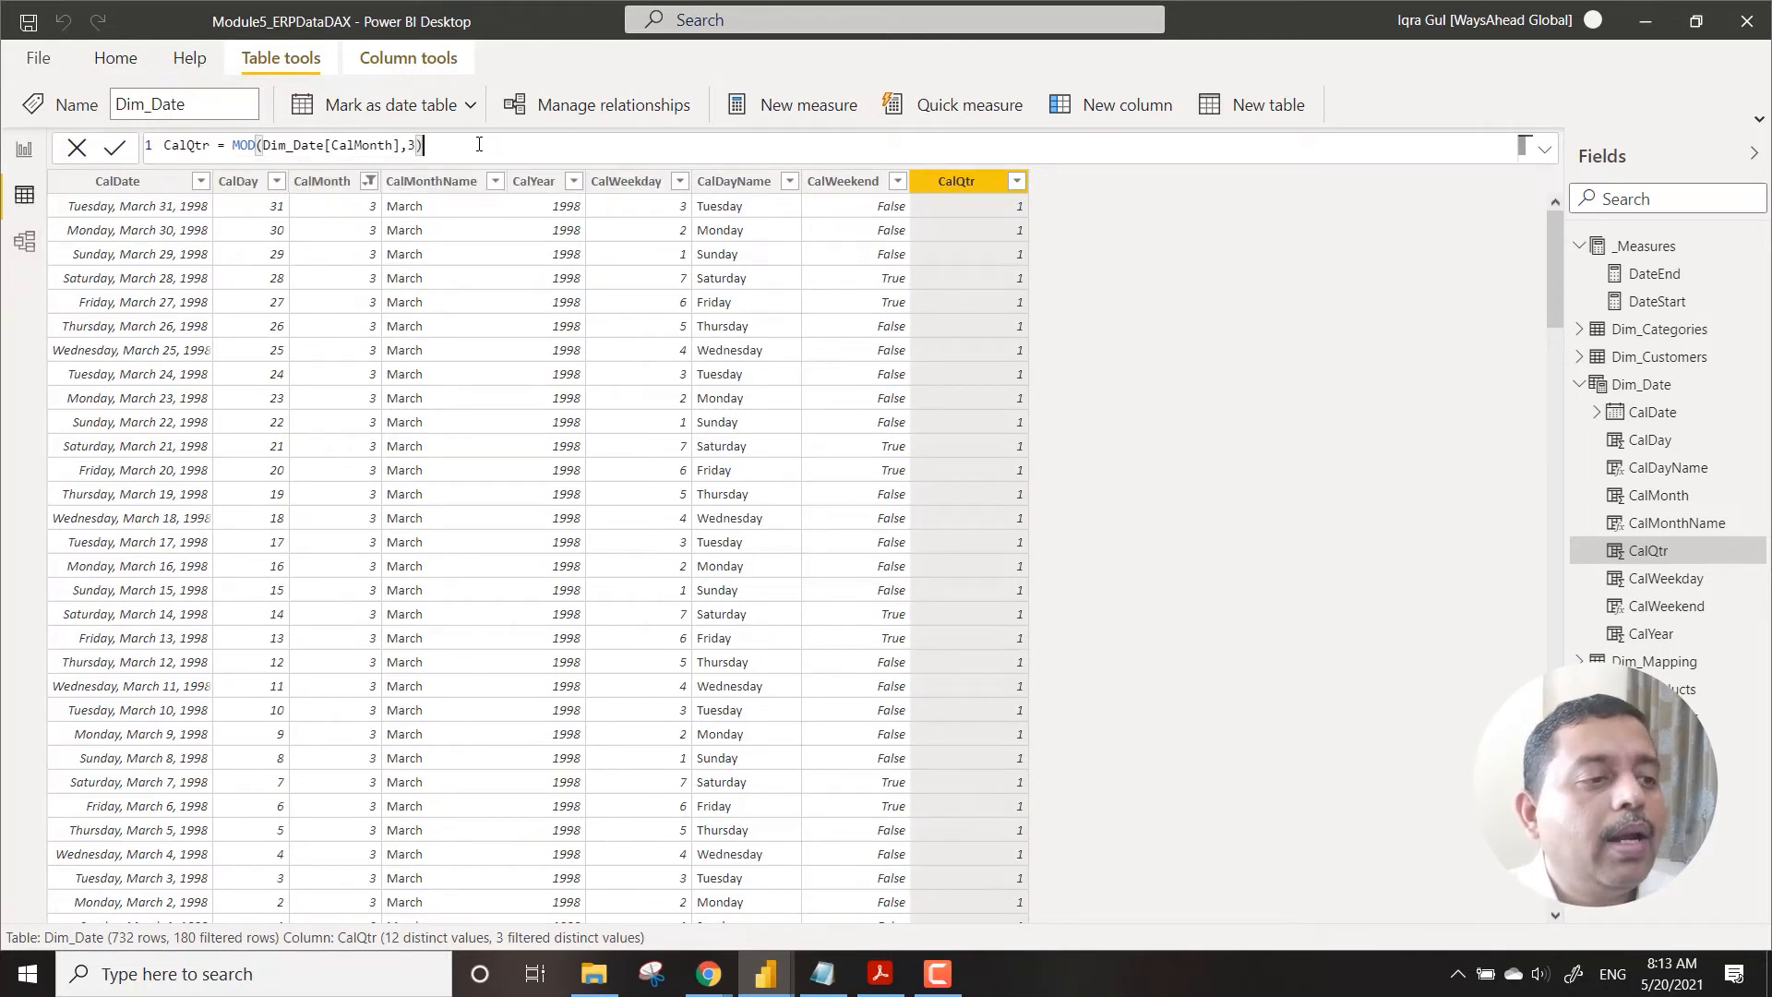
key(Return)
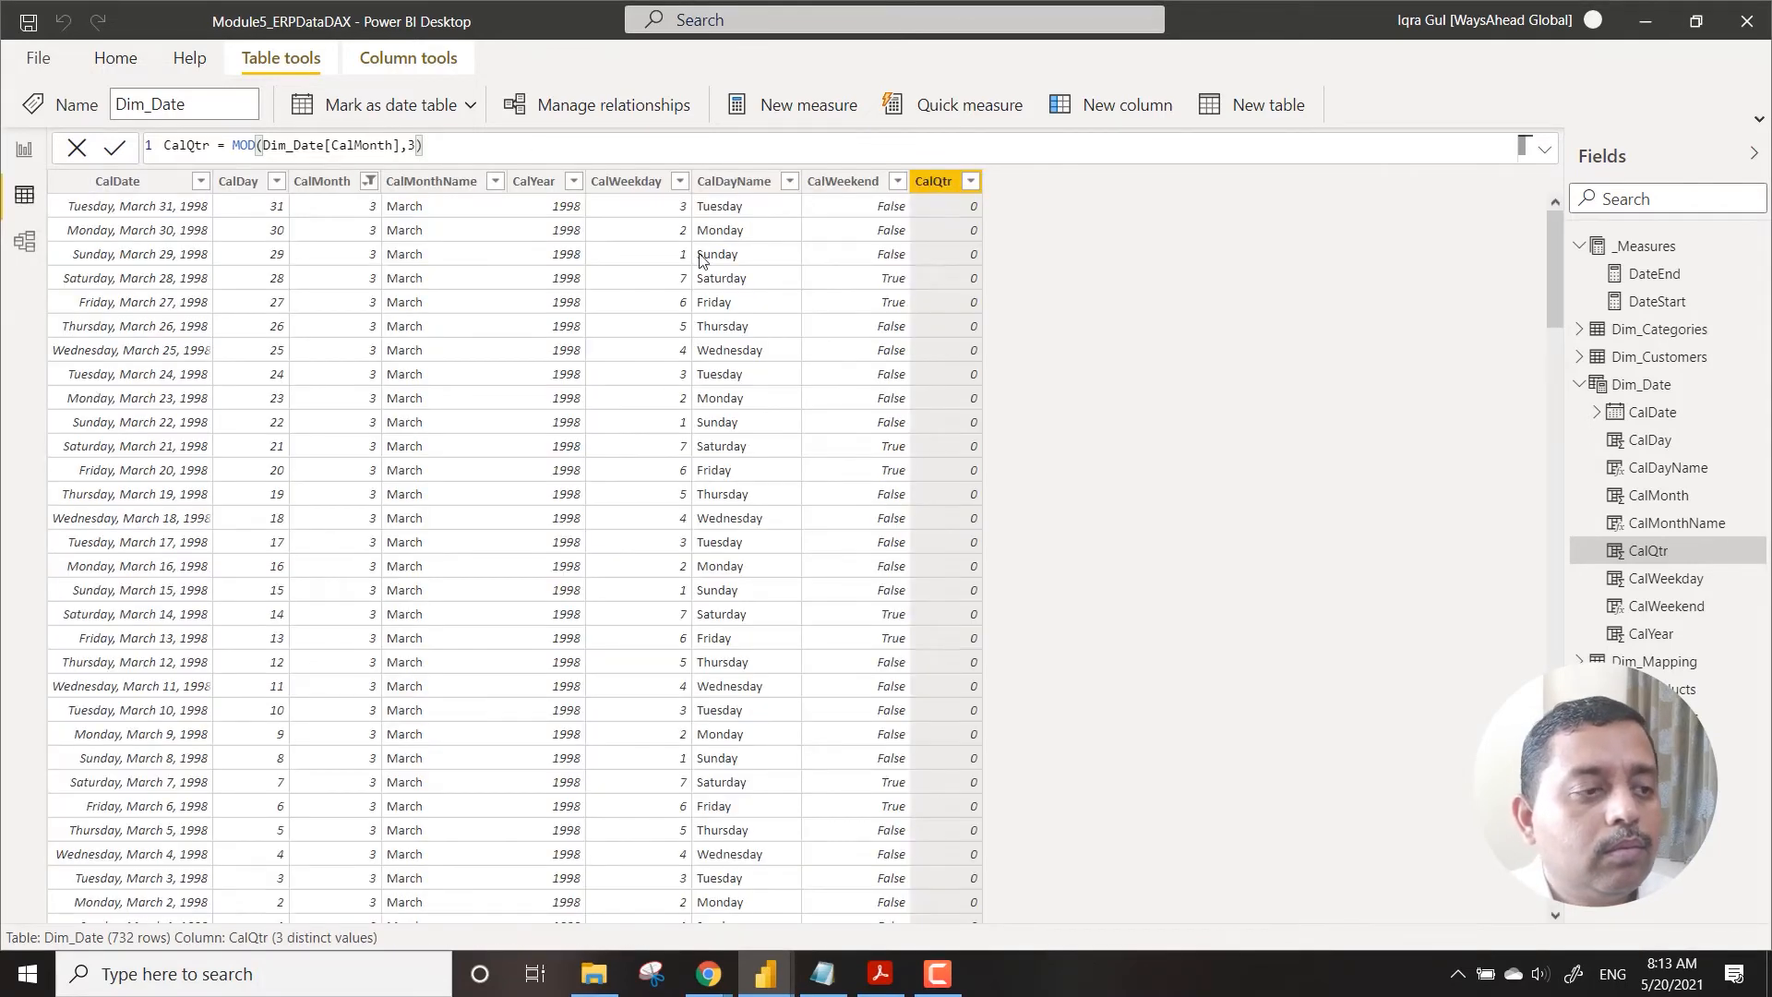
Step: Compare the distinct values of CalQtr with the months kept in the CalMonth filter
click(970, 182)
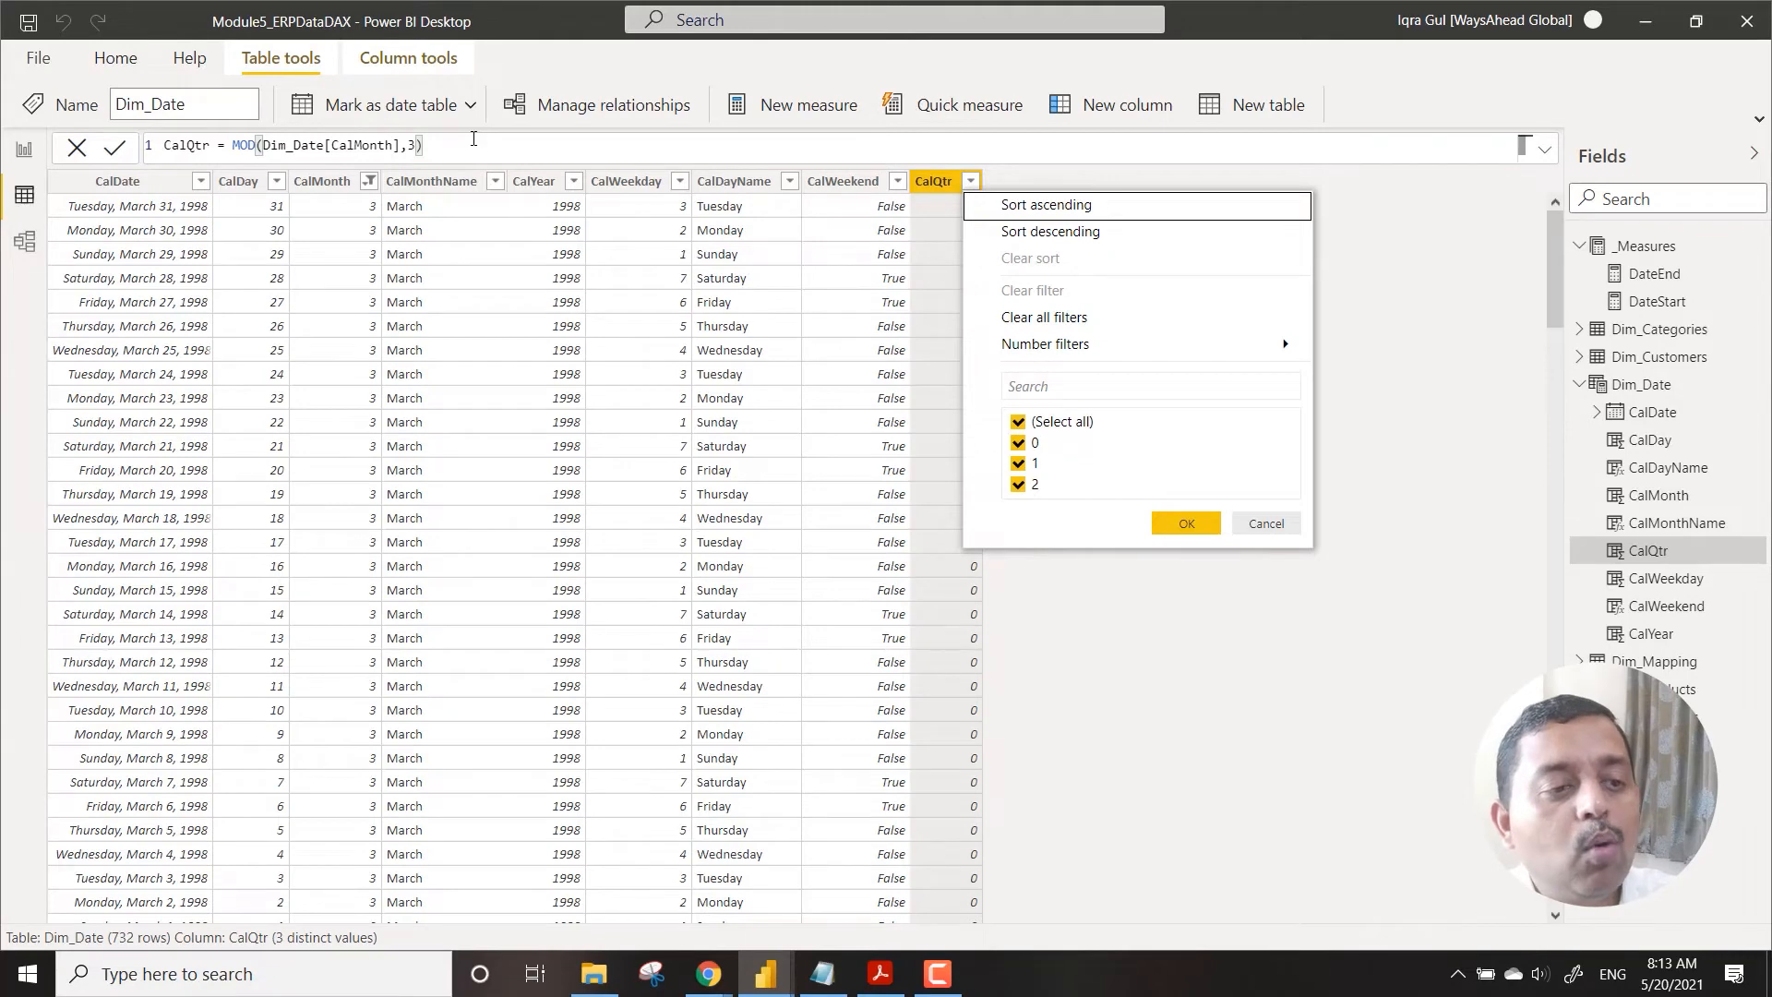
click(367, 189)
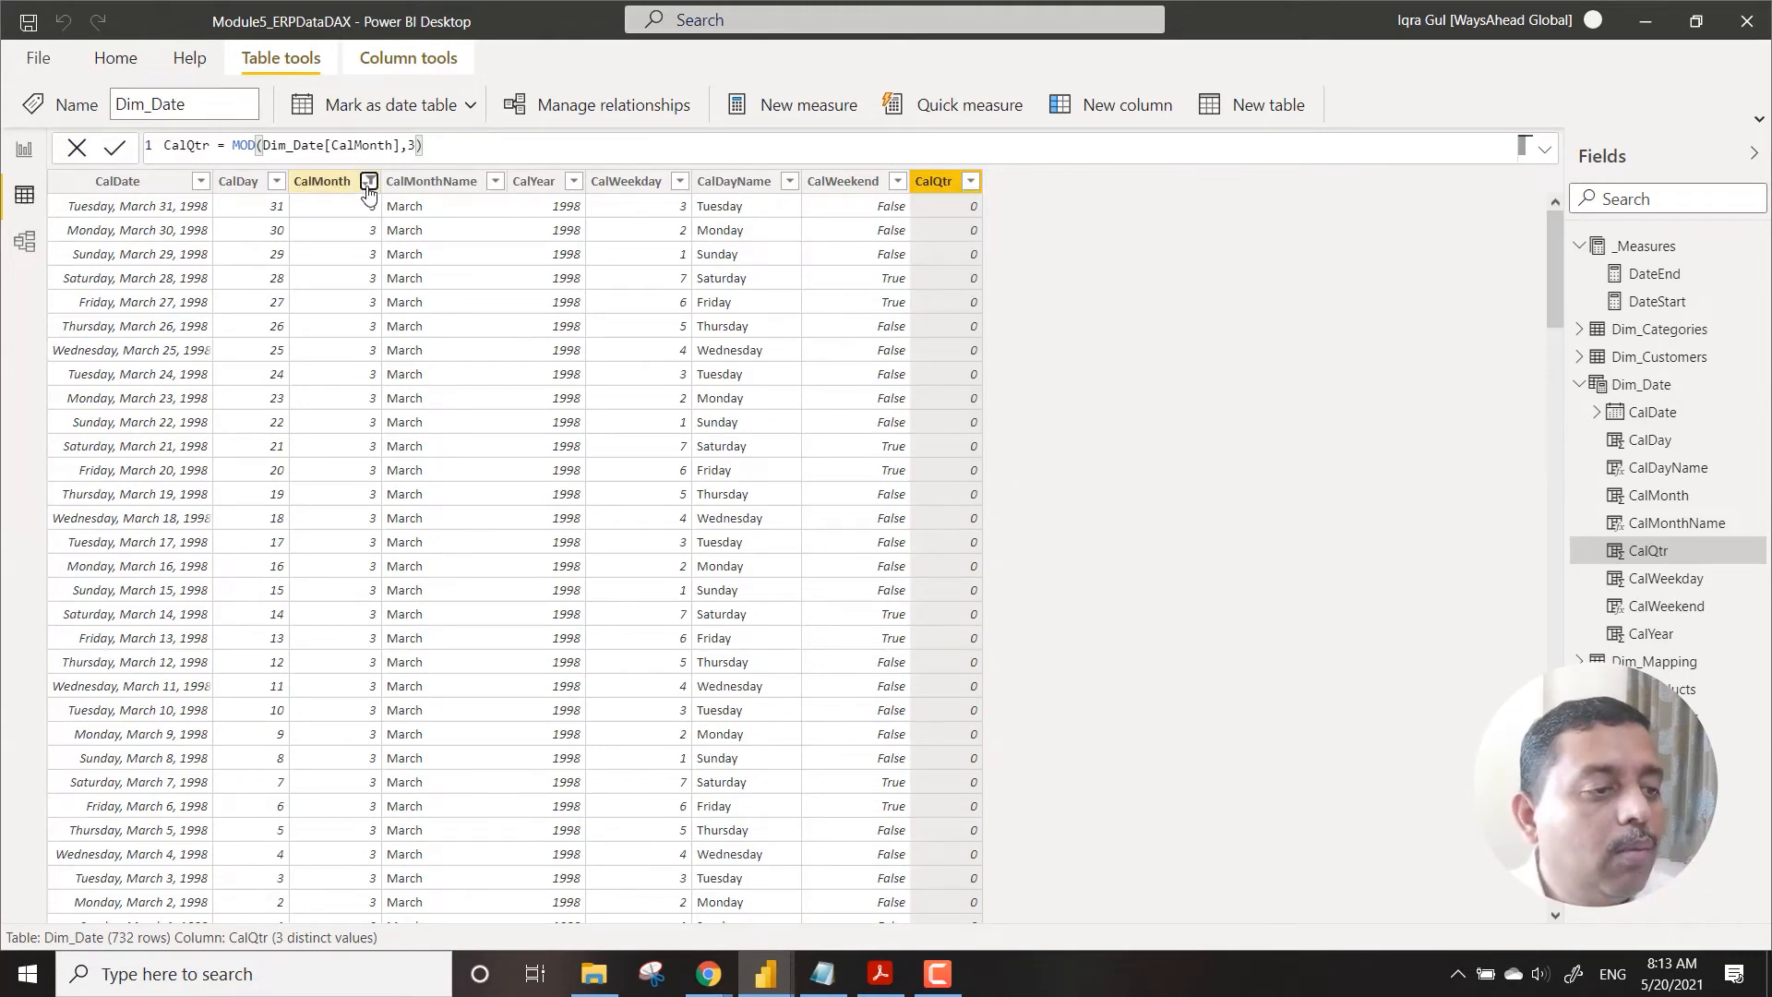
click(366, 189)
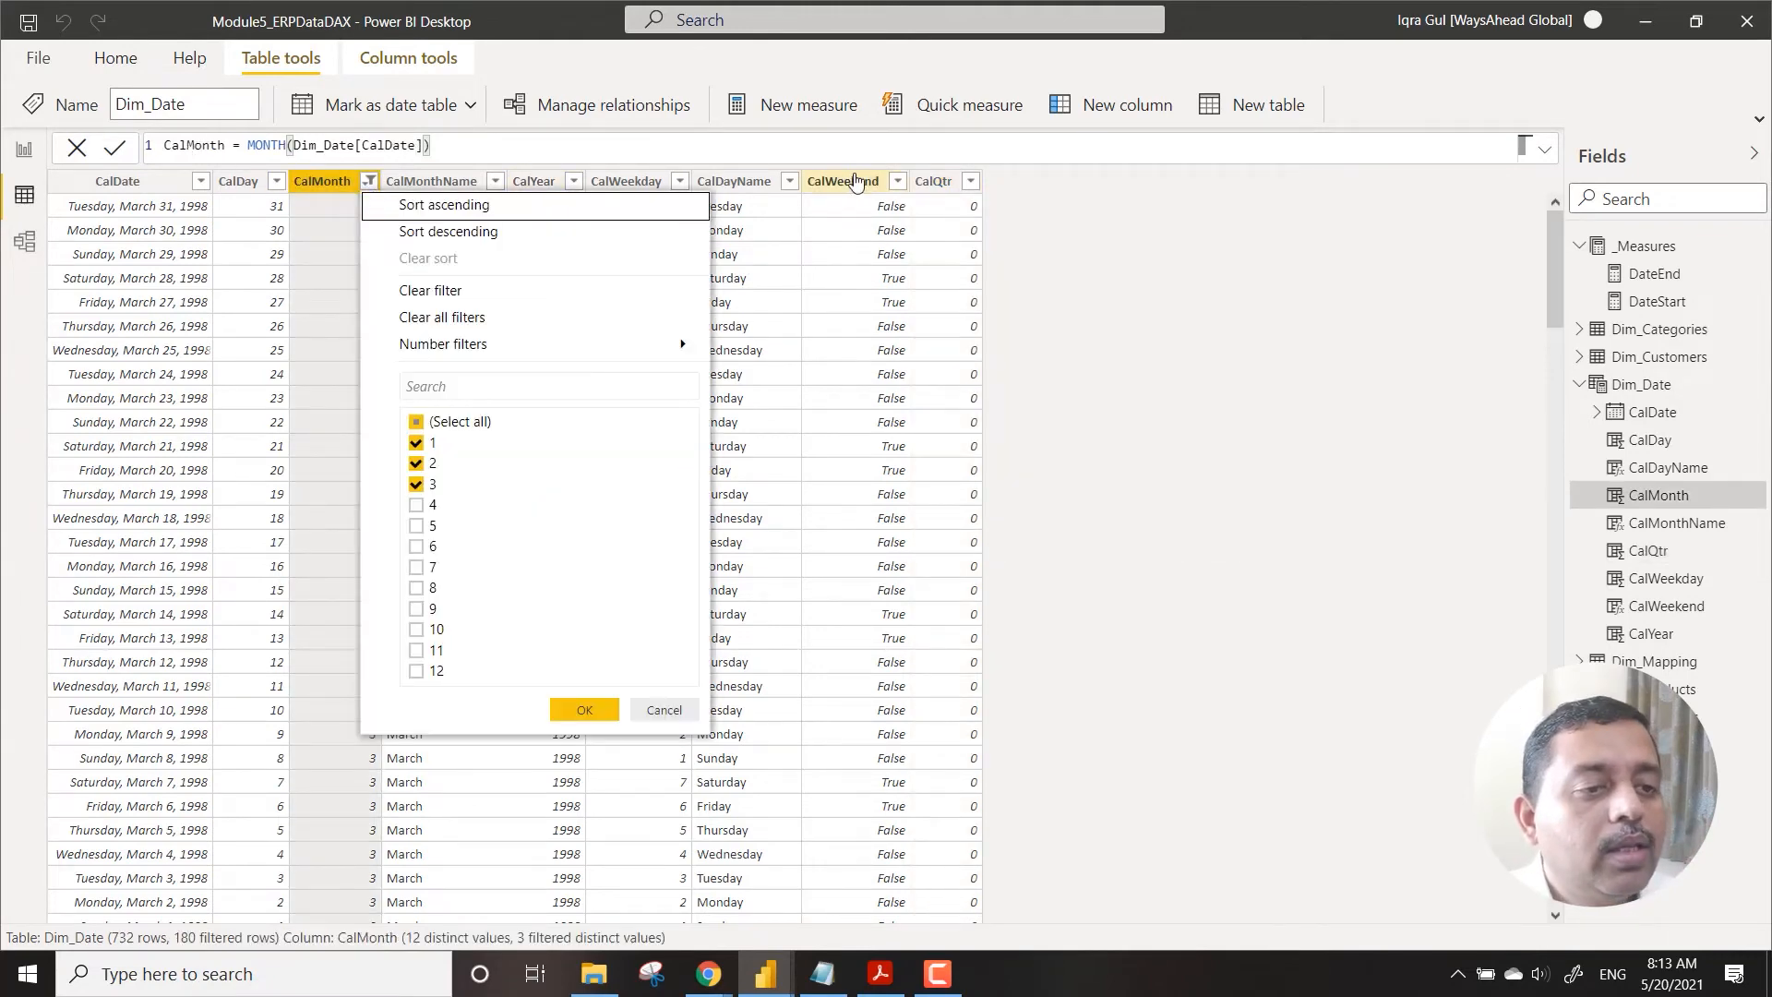
click(972, 186)
click(972, 186)
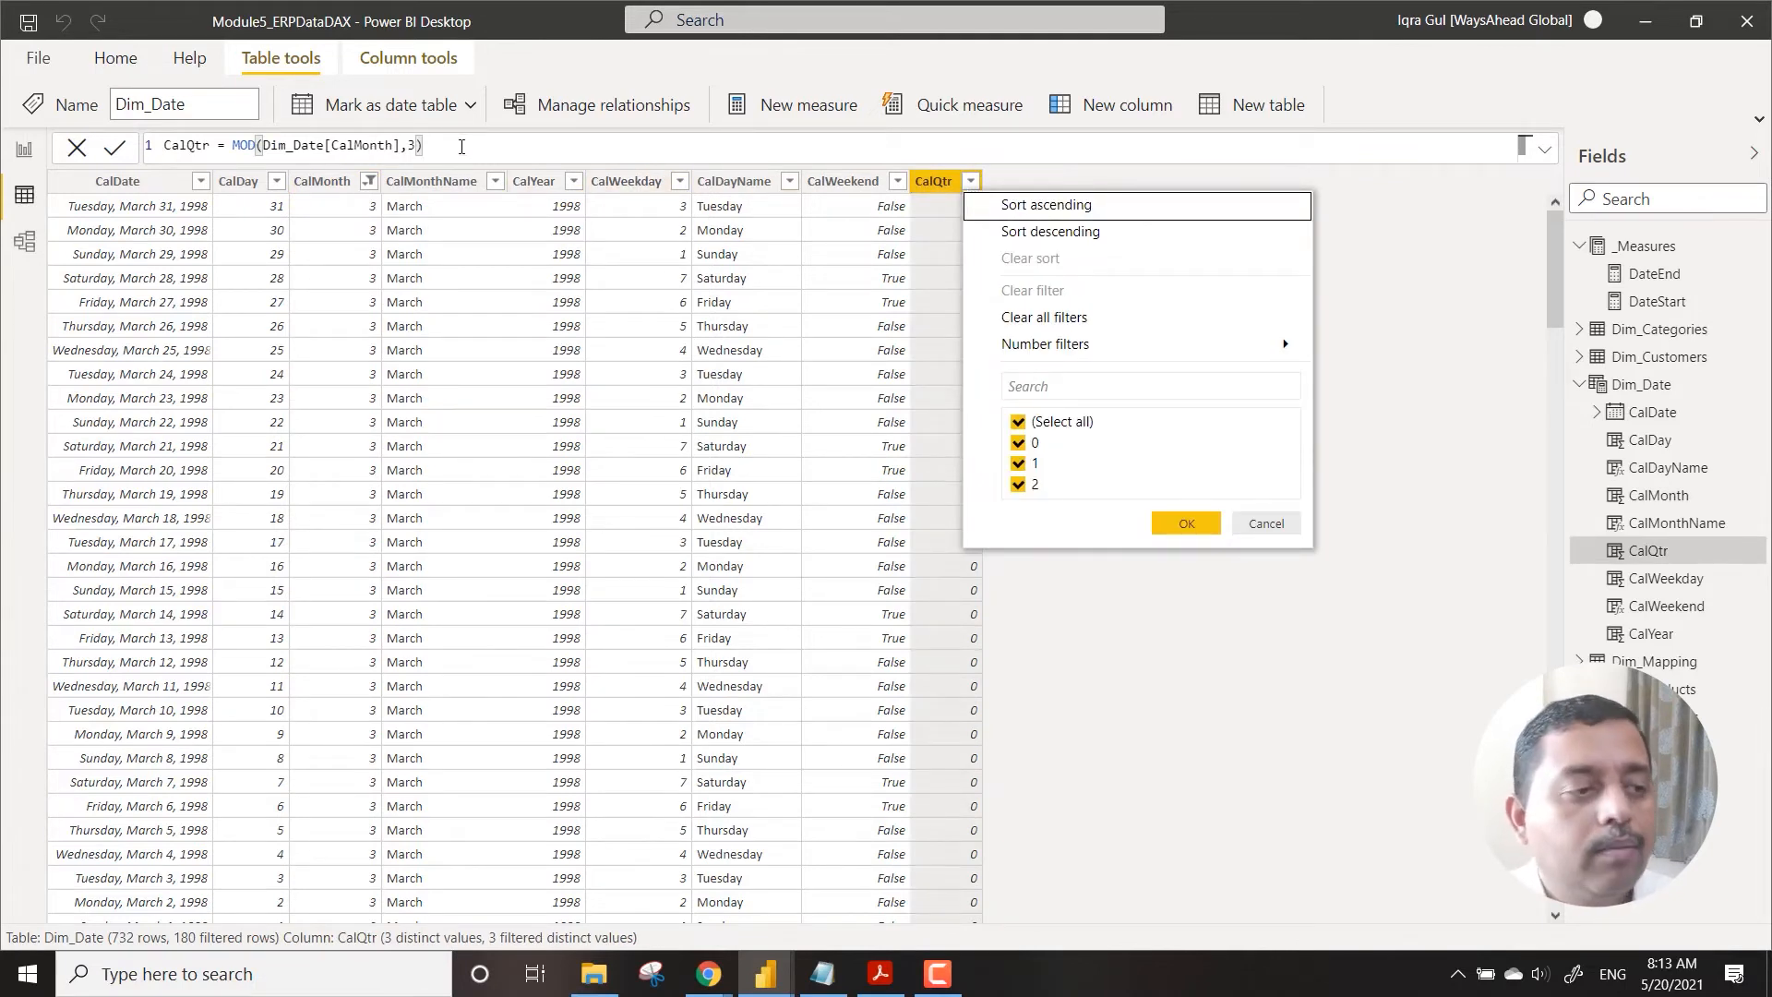
Step: Change the divisor in the CalQtr MOD formula to 4
click(411, 148)
key(BackSpace)
text(4)
key(Return)
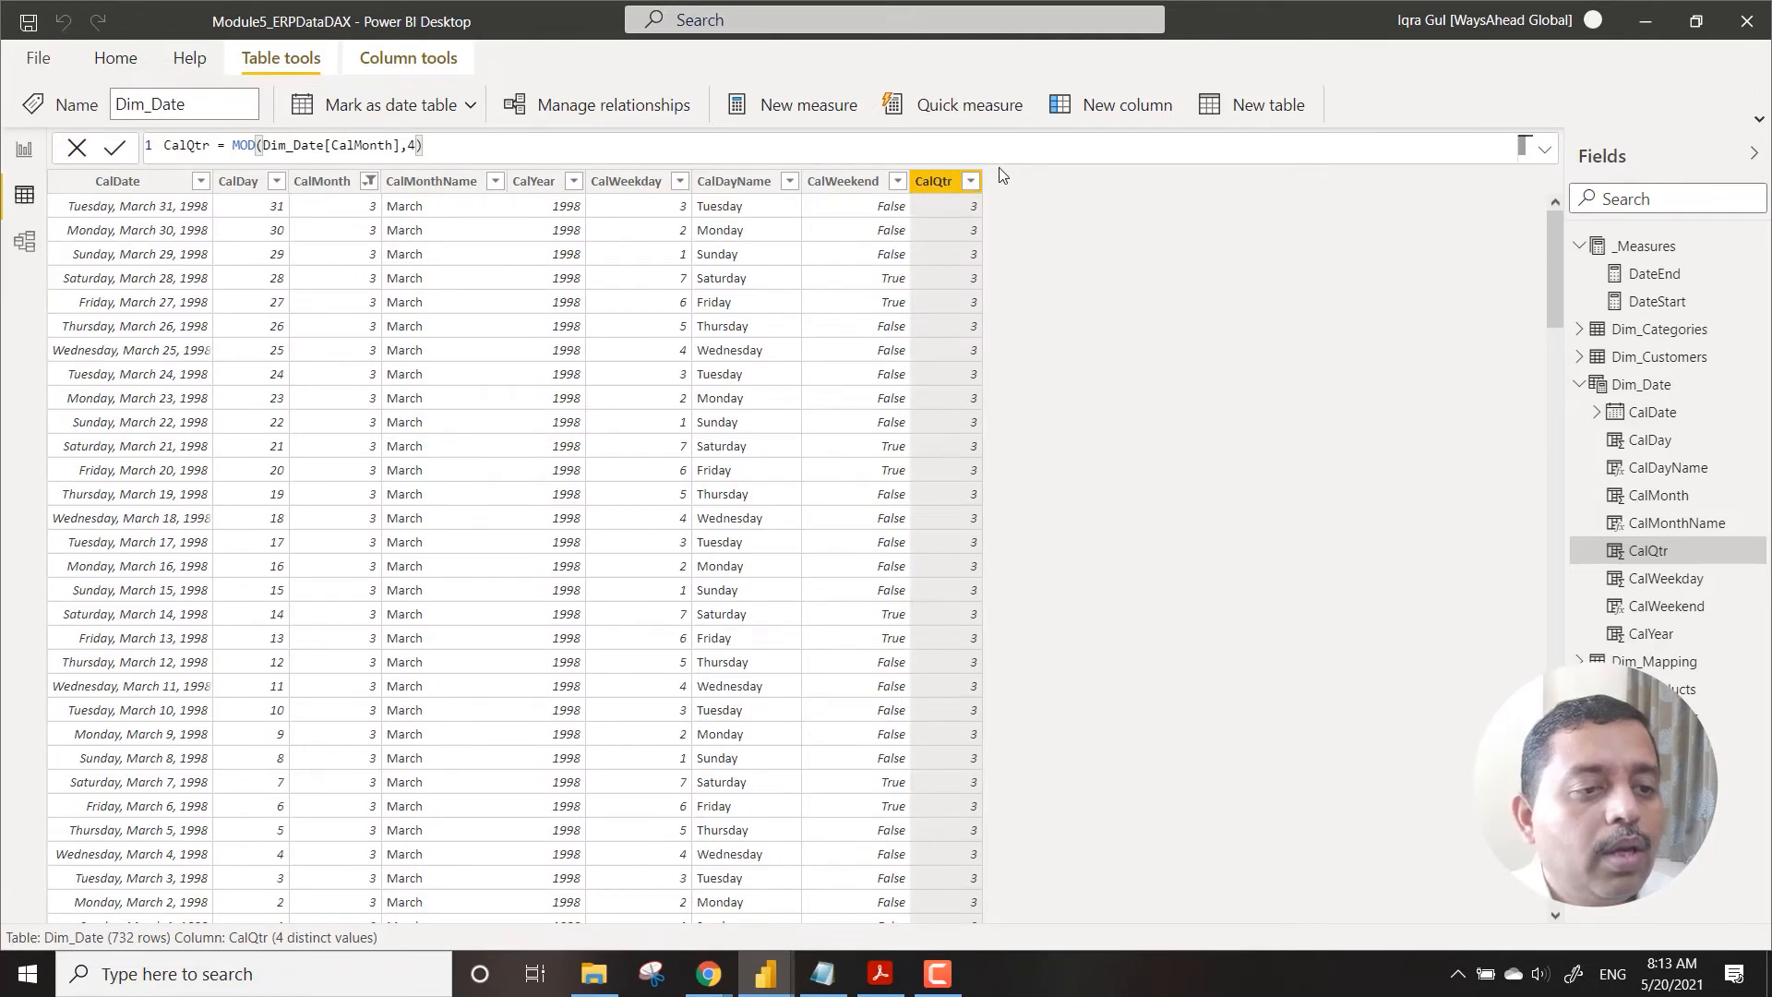
Step: Recheck the distinct CalQtr values from the revised formula against the CalMonth filter selection
click(972, 181)
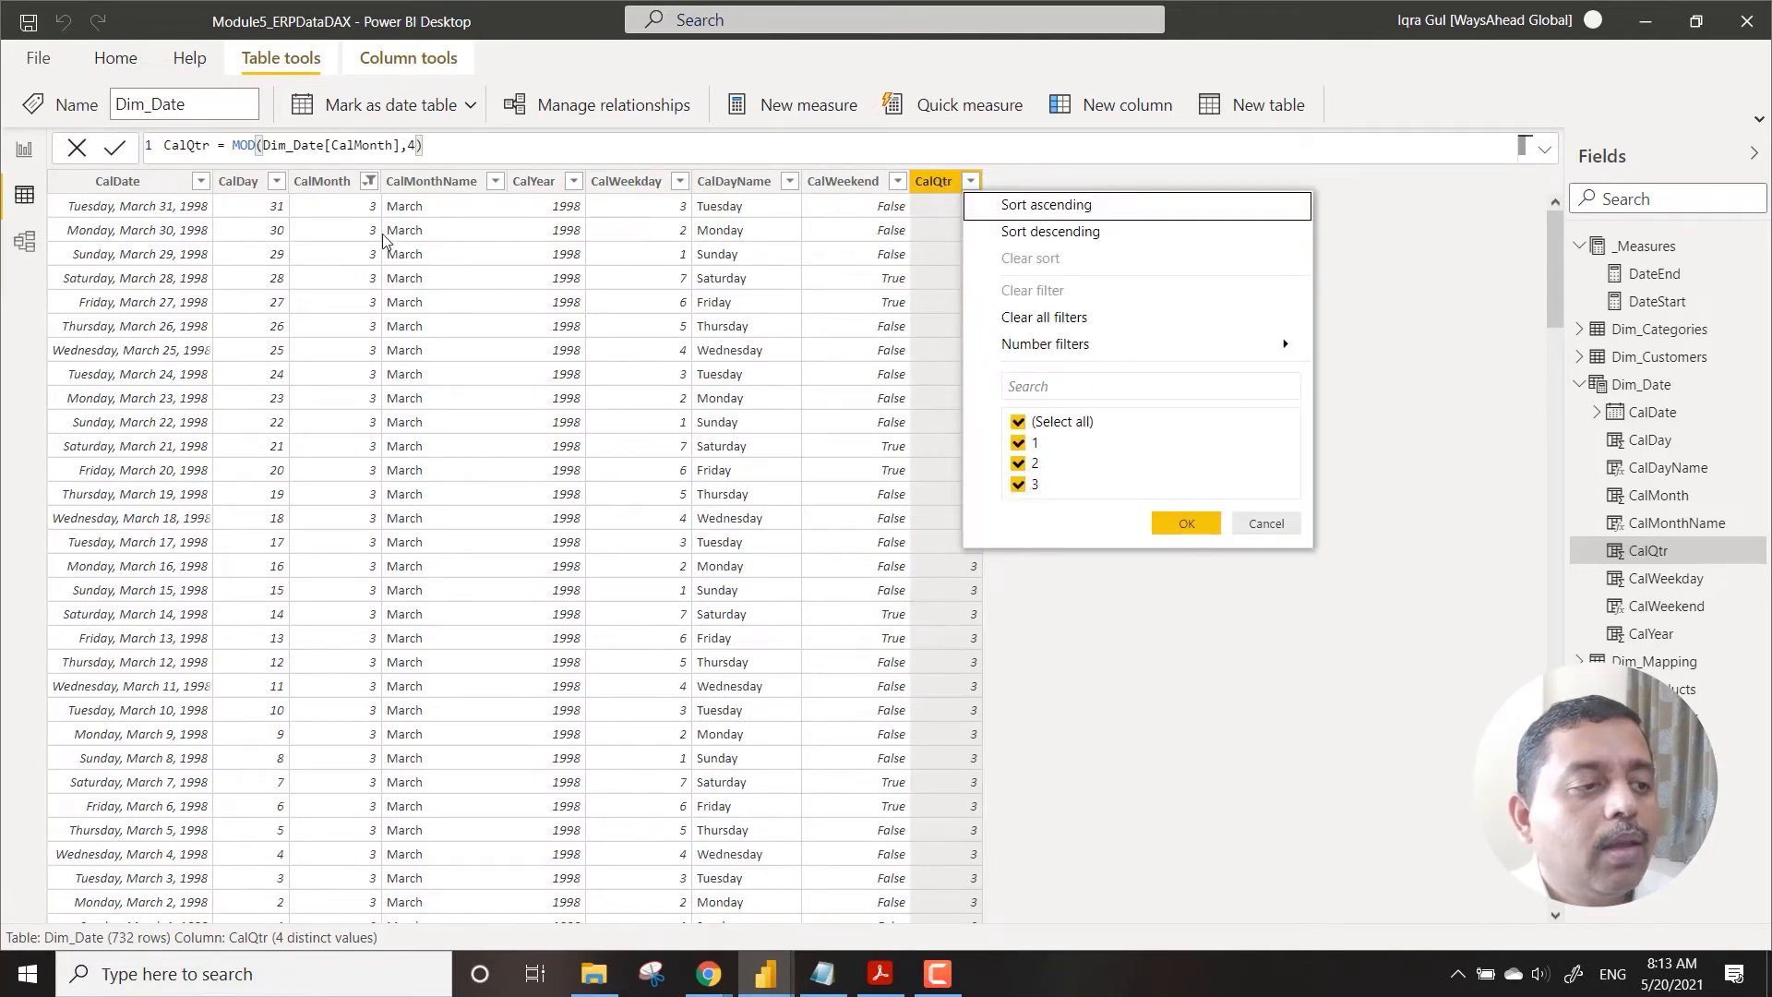
click(368, 182)
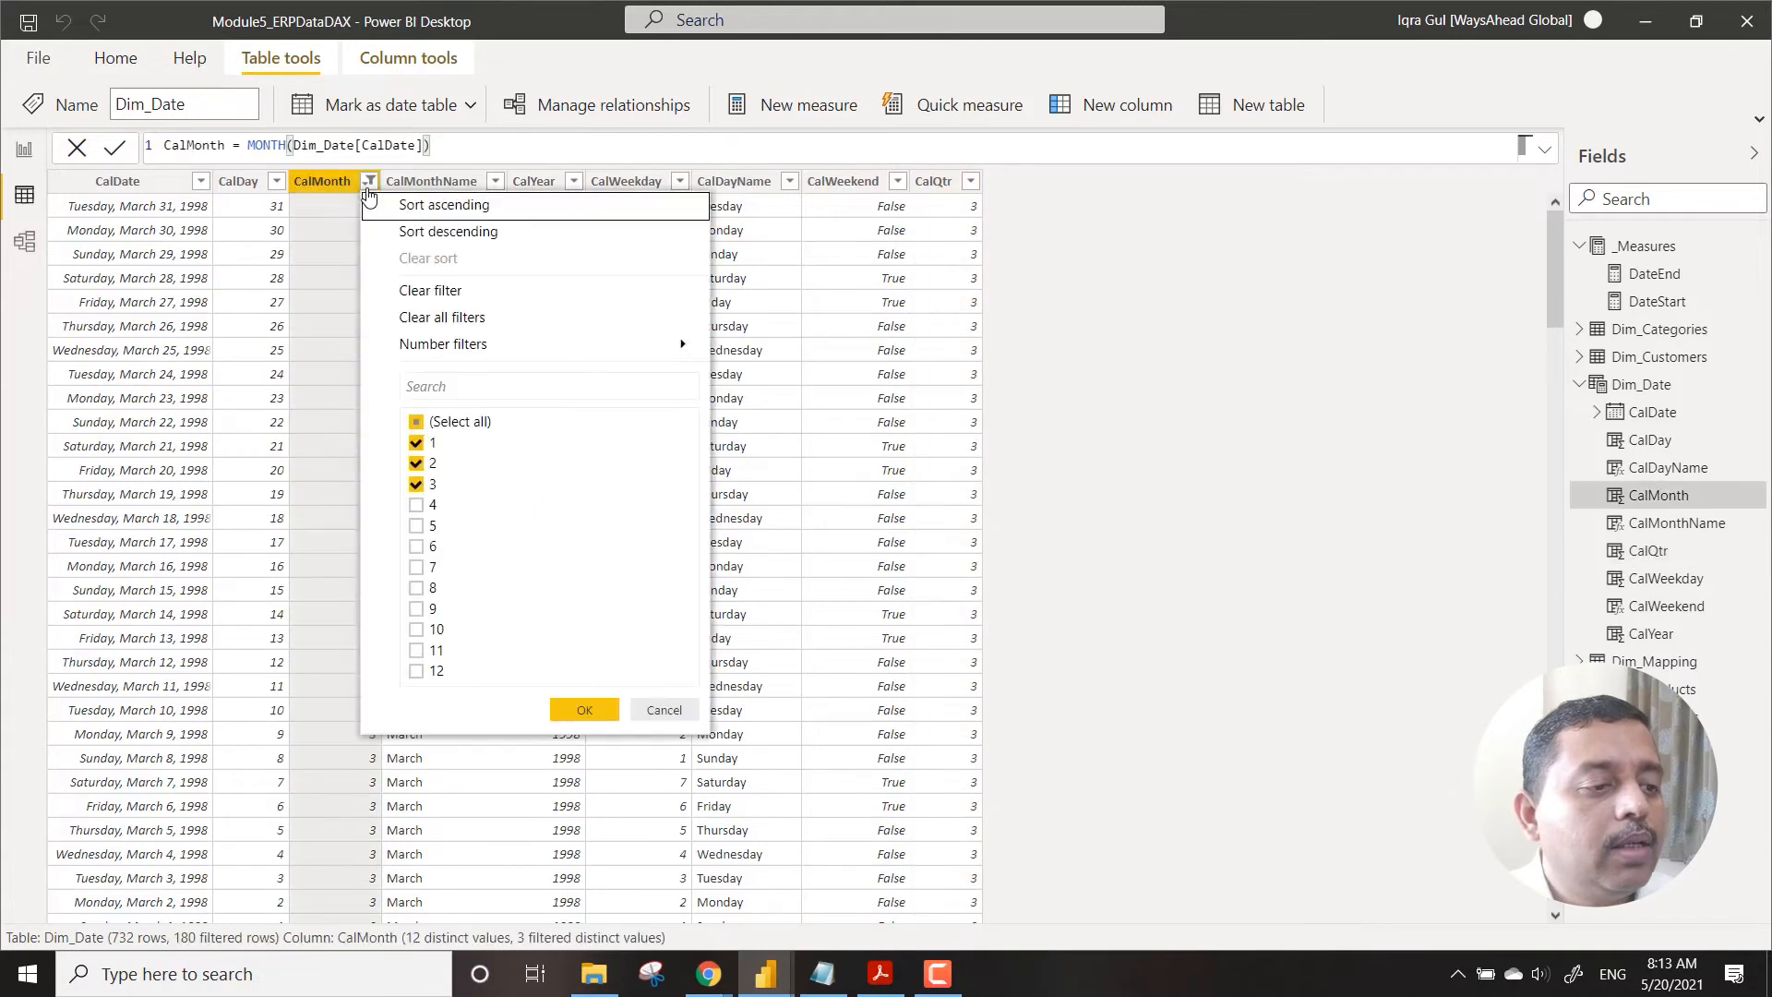
click(969, 182)
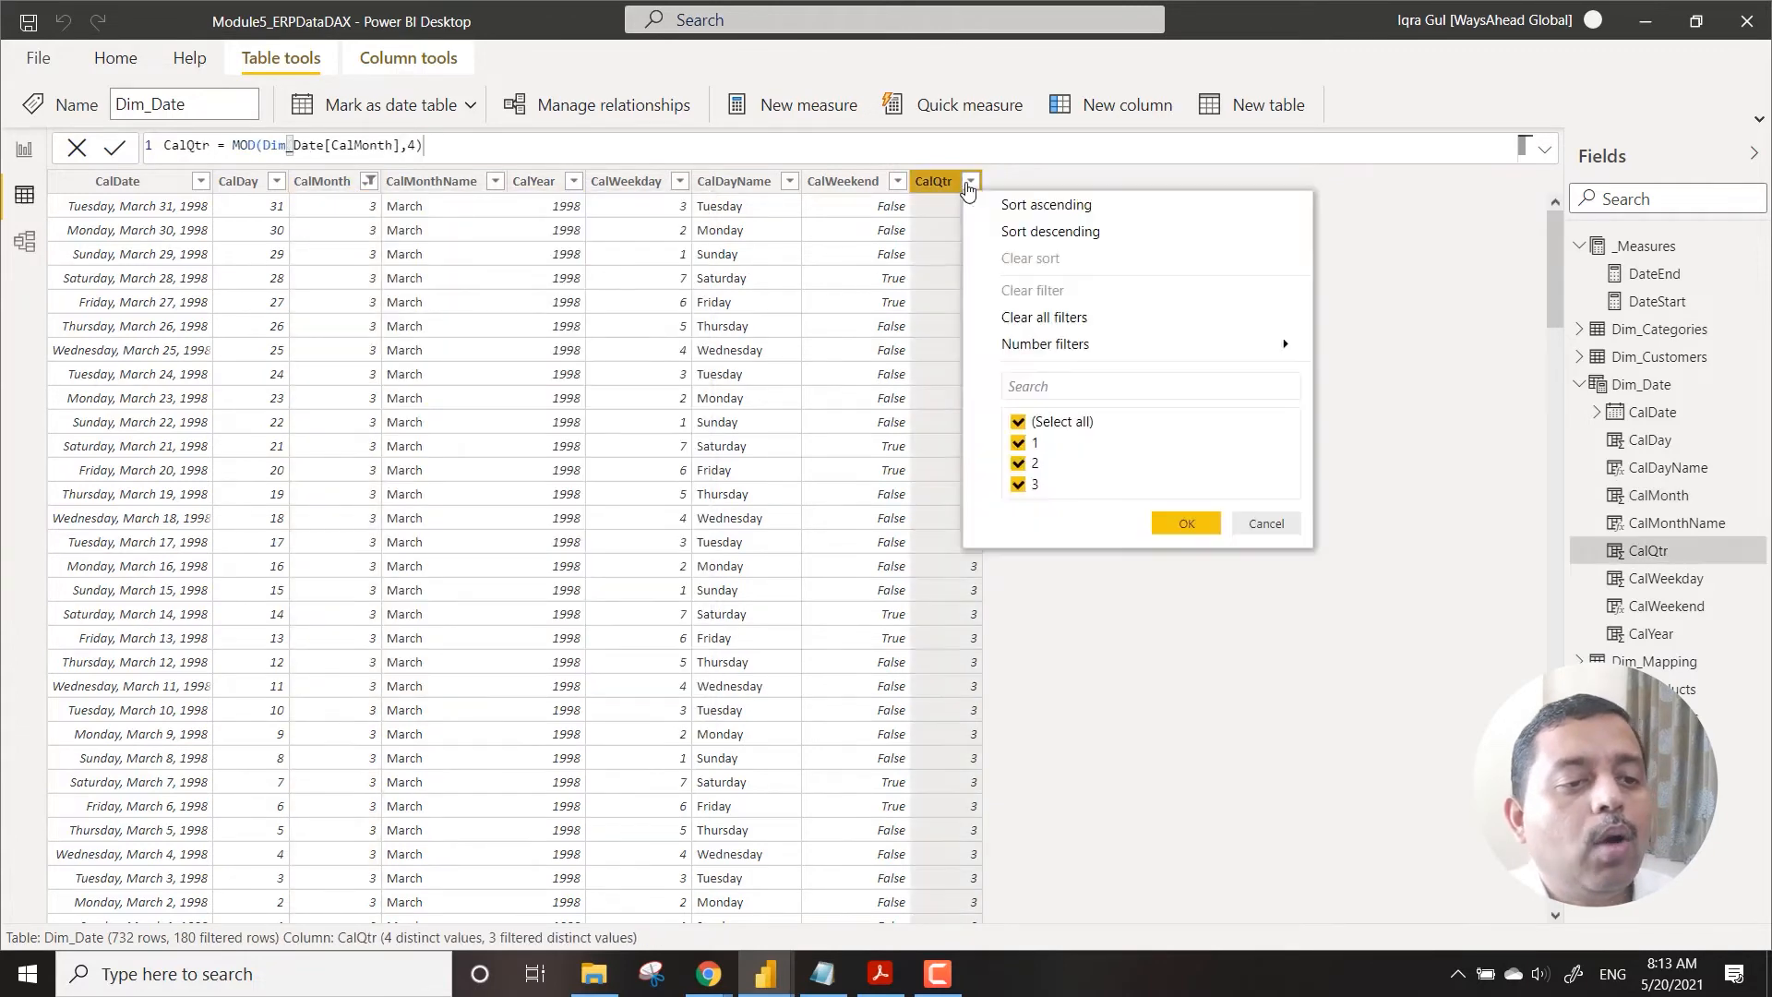
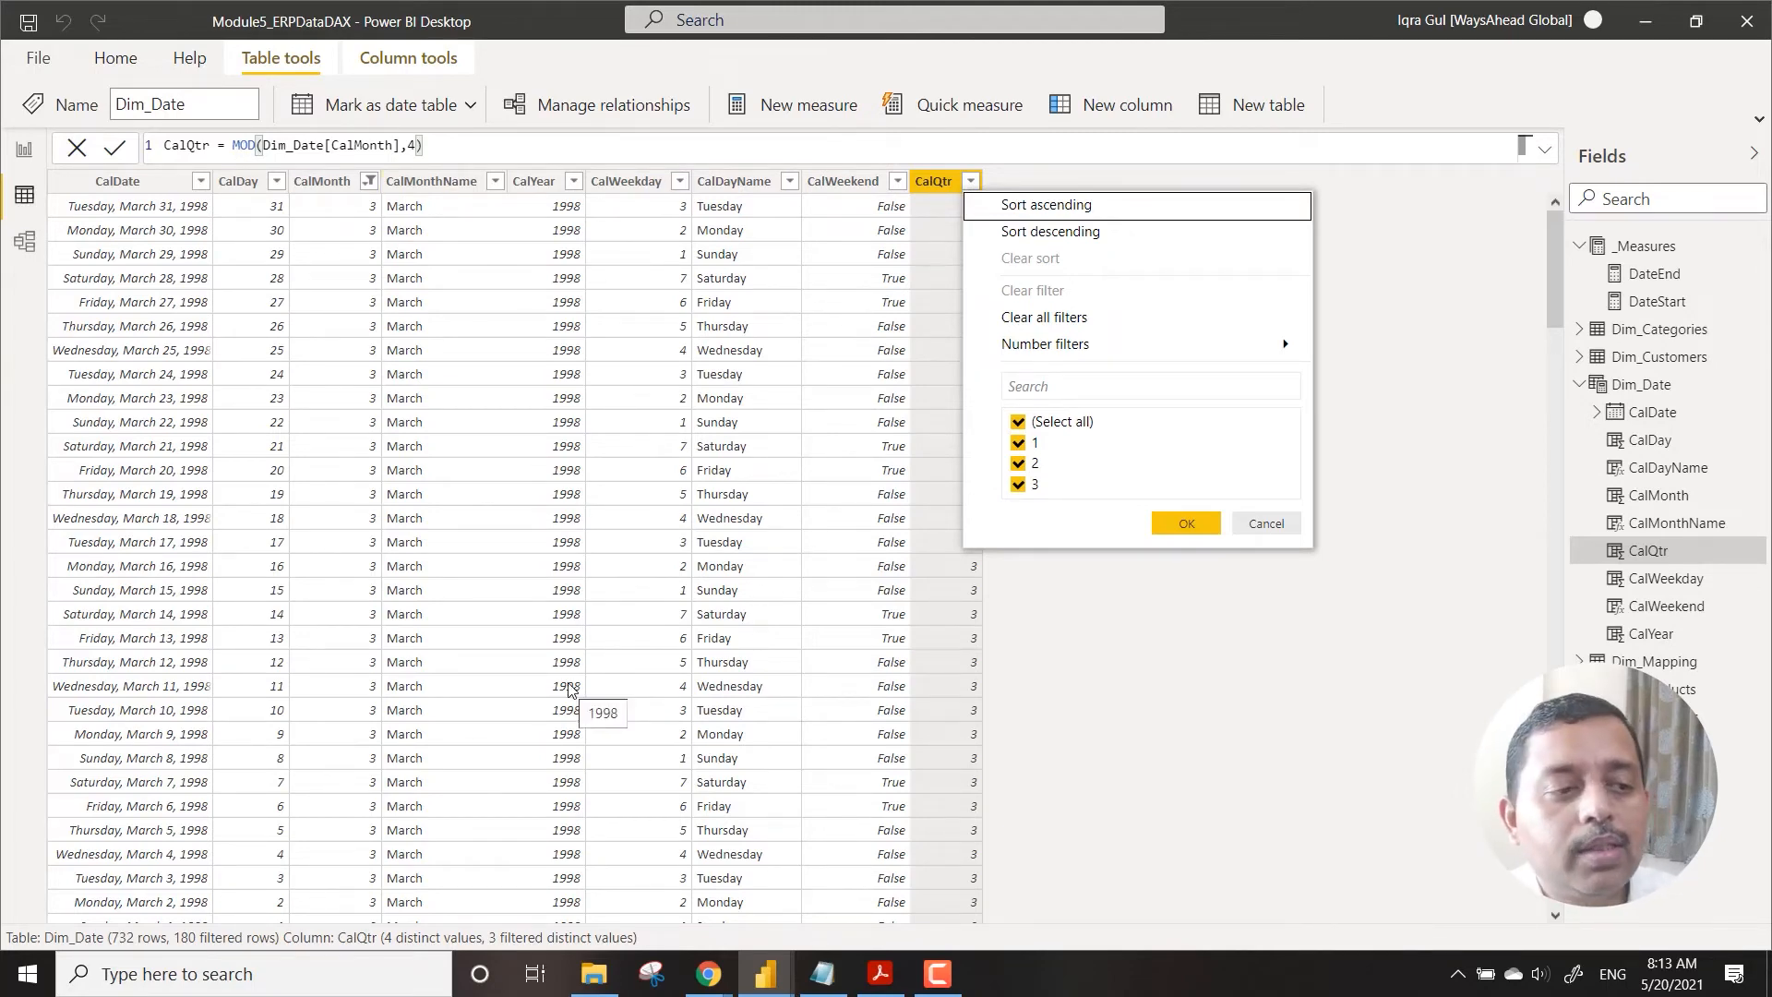
Step: Switch to Excel and create a blank workbook
click(423, 985)
text(excel)
key(Return)
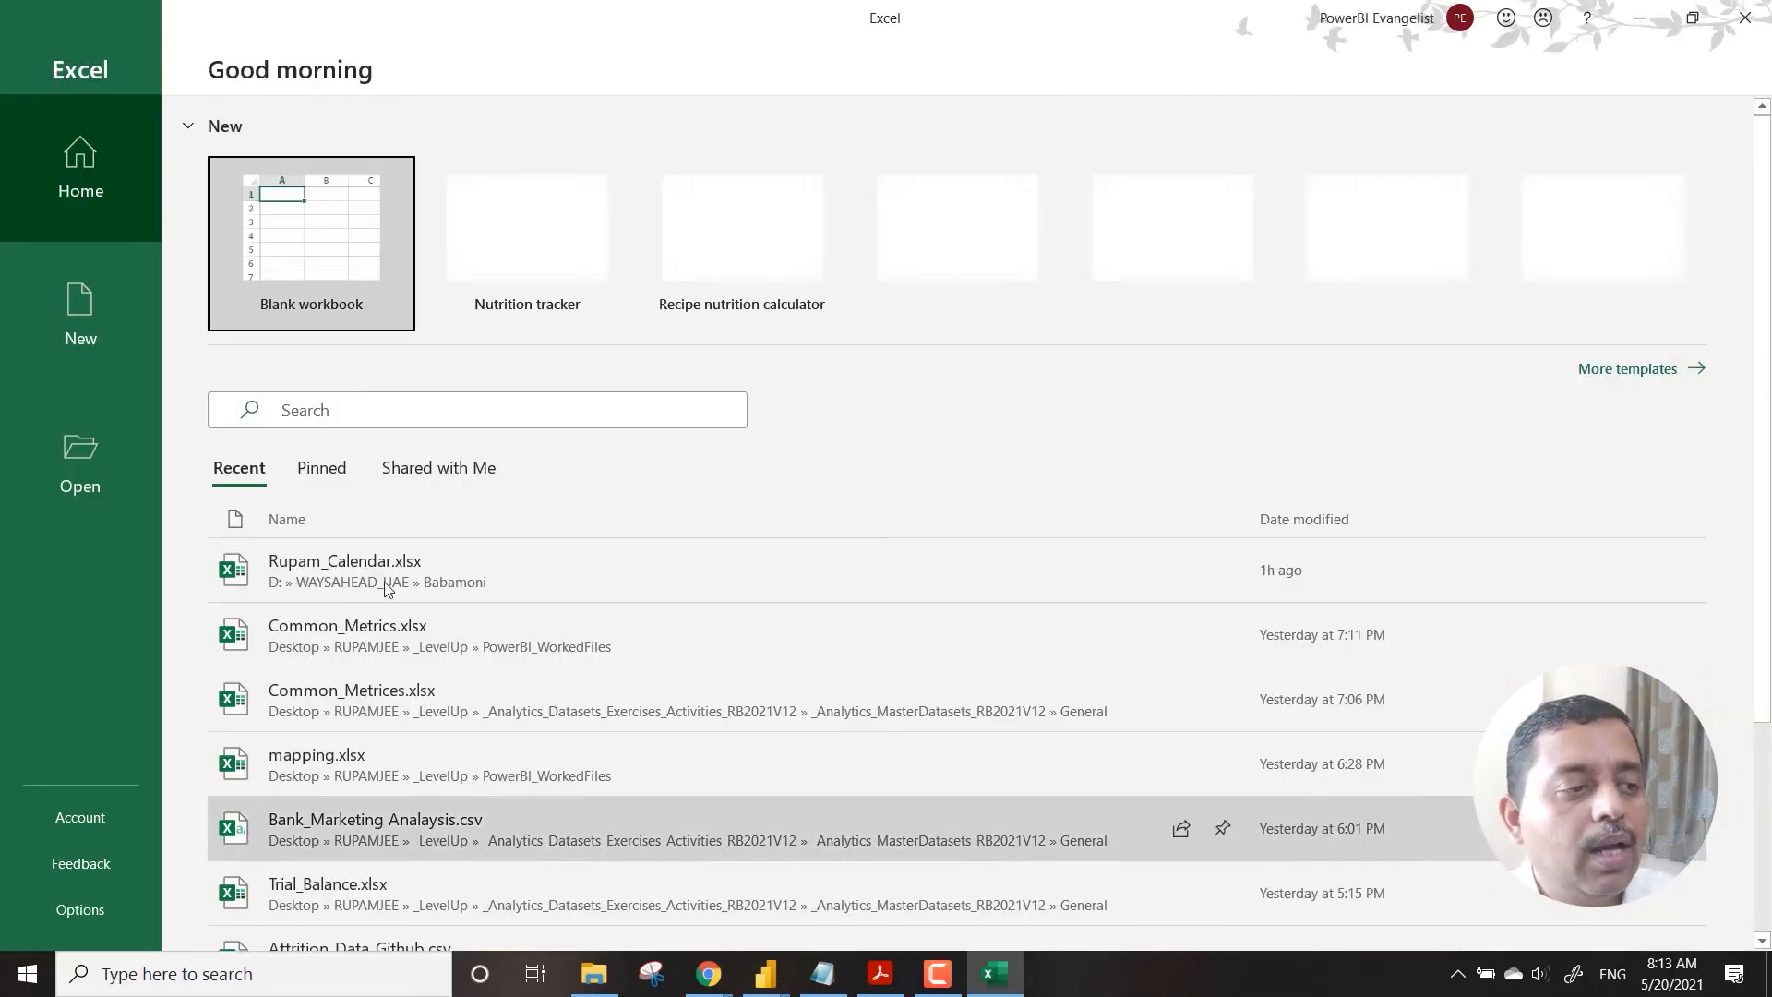
key(Return)
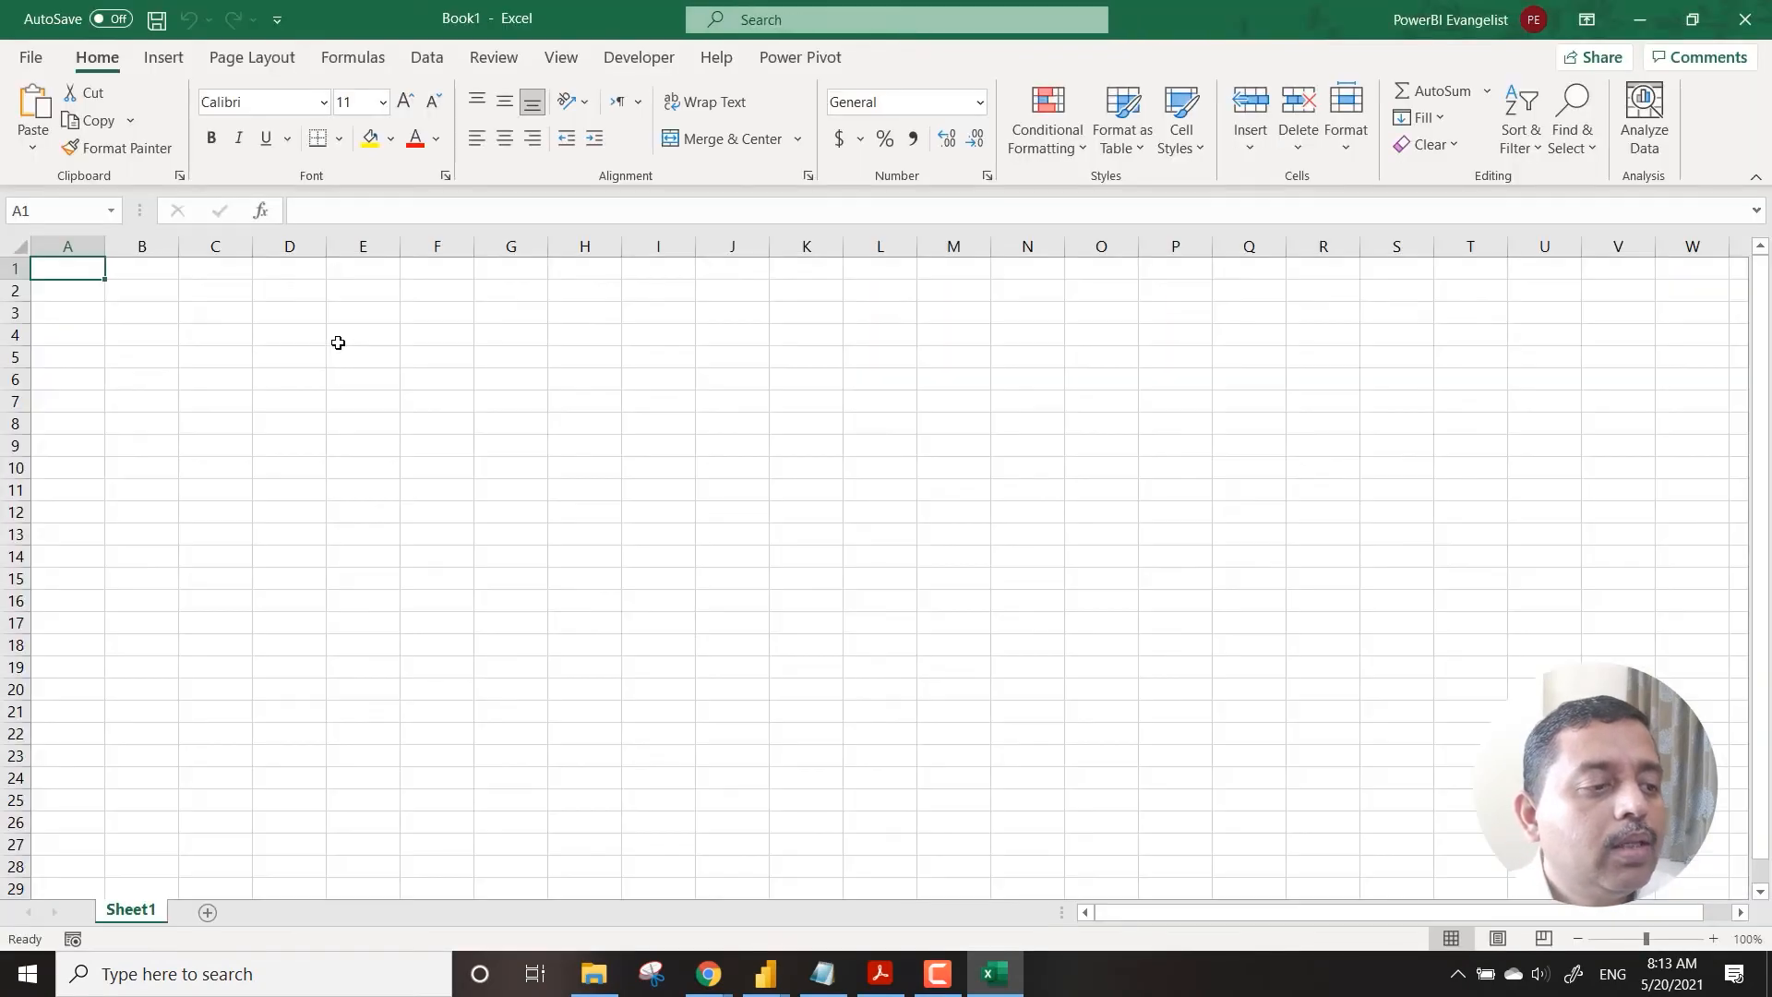
Step: Fill cells E4 to E15 with the month numbers 1 to 12 as a series
click(338, 341)
text(1)
key(Return)
text(2)
key(Return)
key(Up)
key(Up)
key(shift+Down)
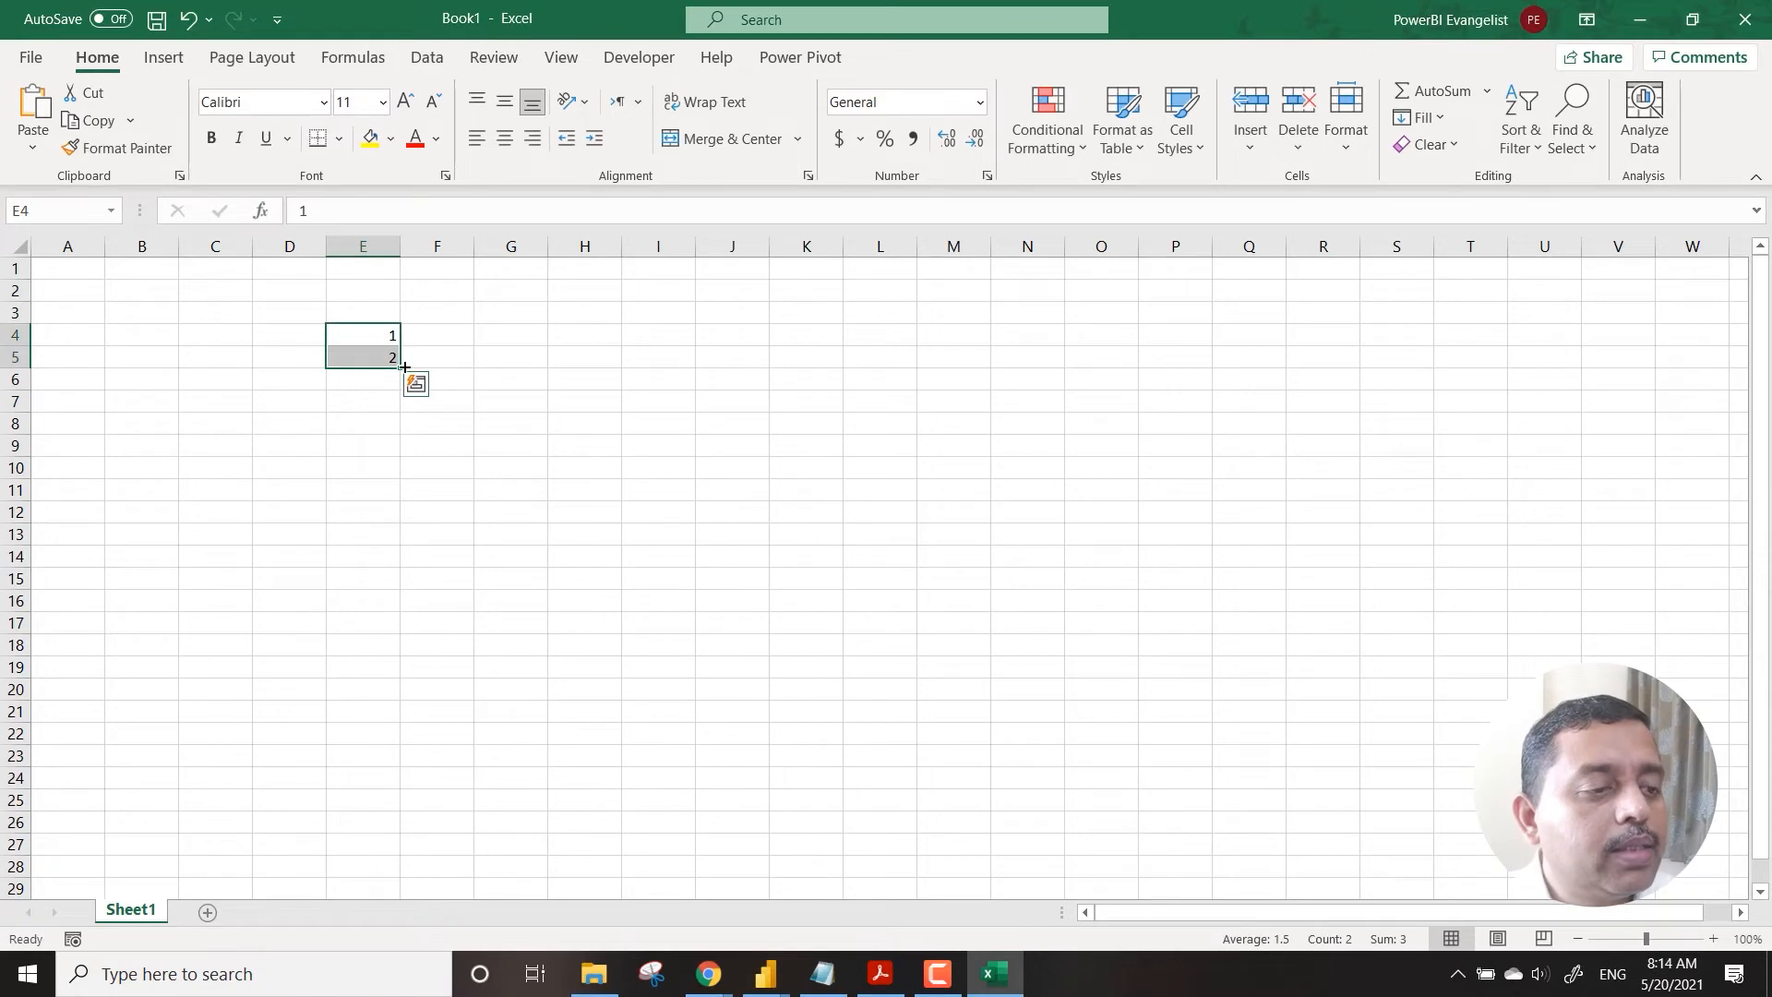
drag(400, 368, 413, 581)
Step: Enter the headers Month in E3 and Qtr in F3 above the month numbers
click(445, 334)
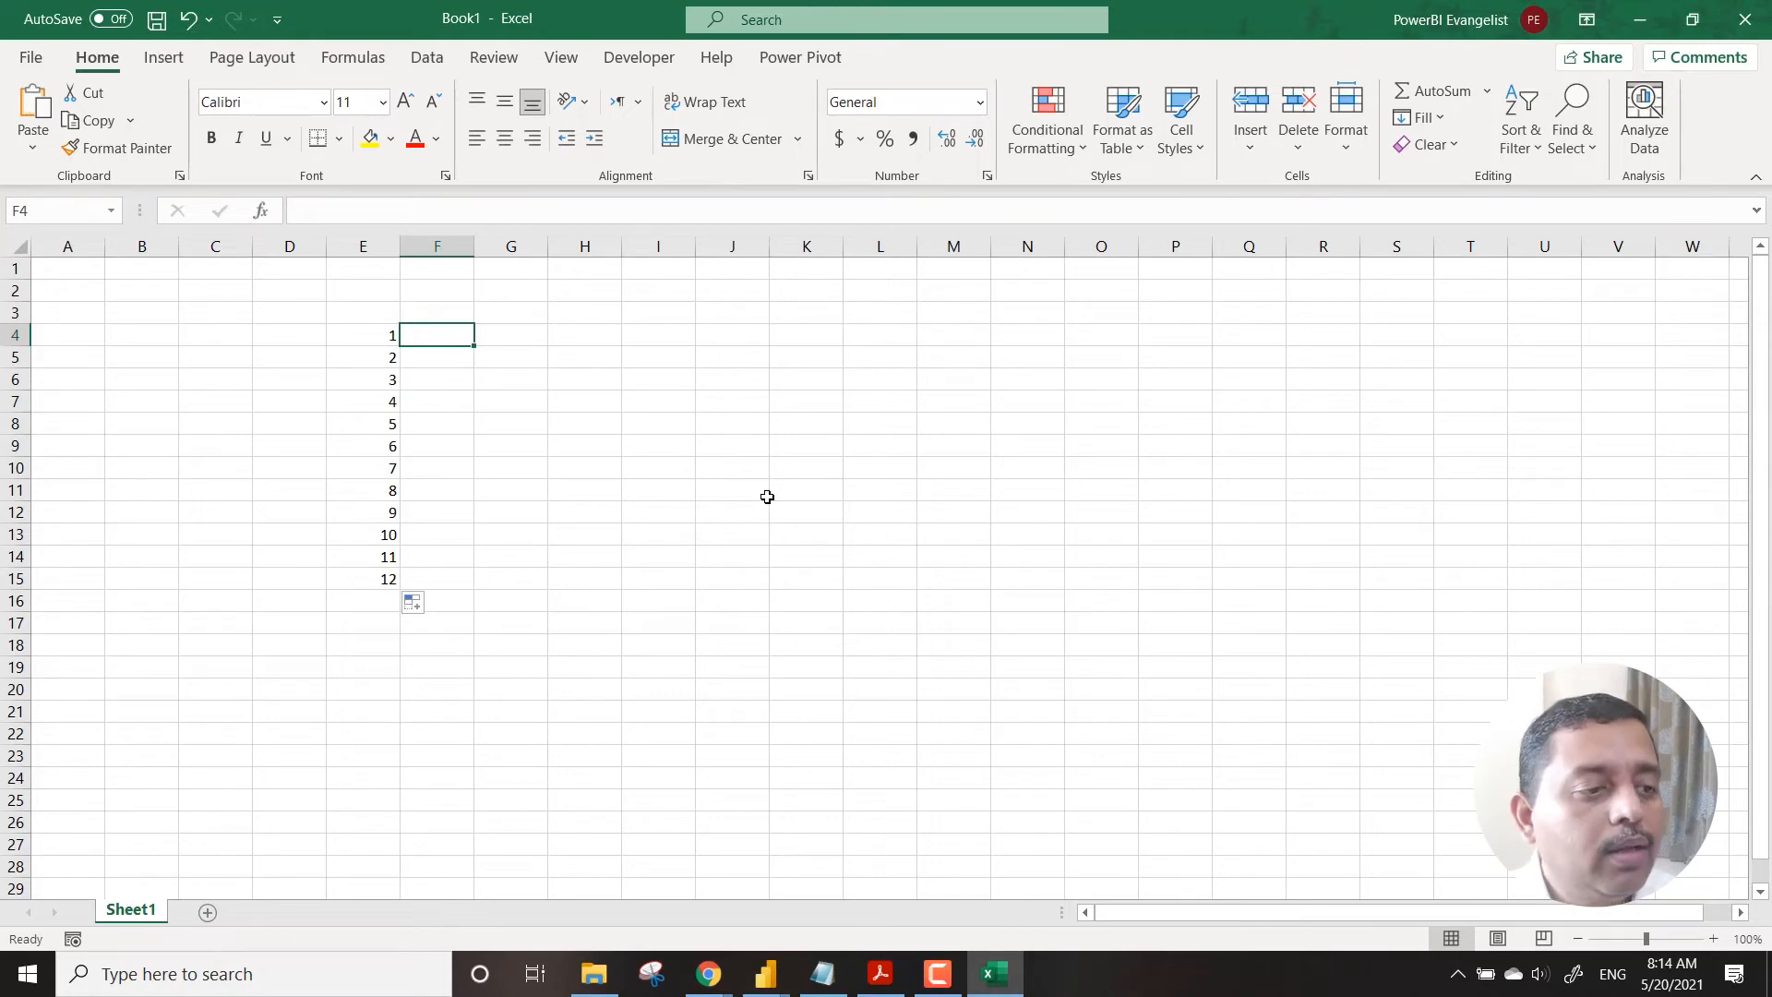
key(Up)
key(Left)
text(Month)
key(Return)
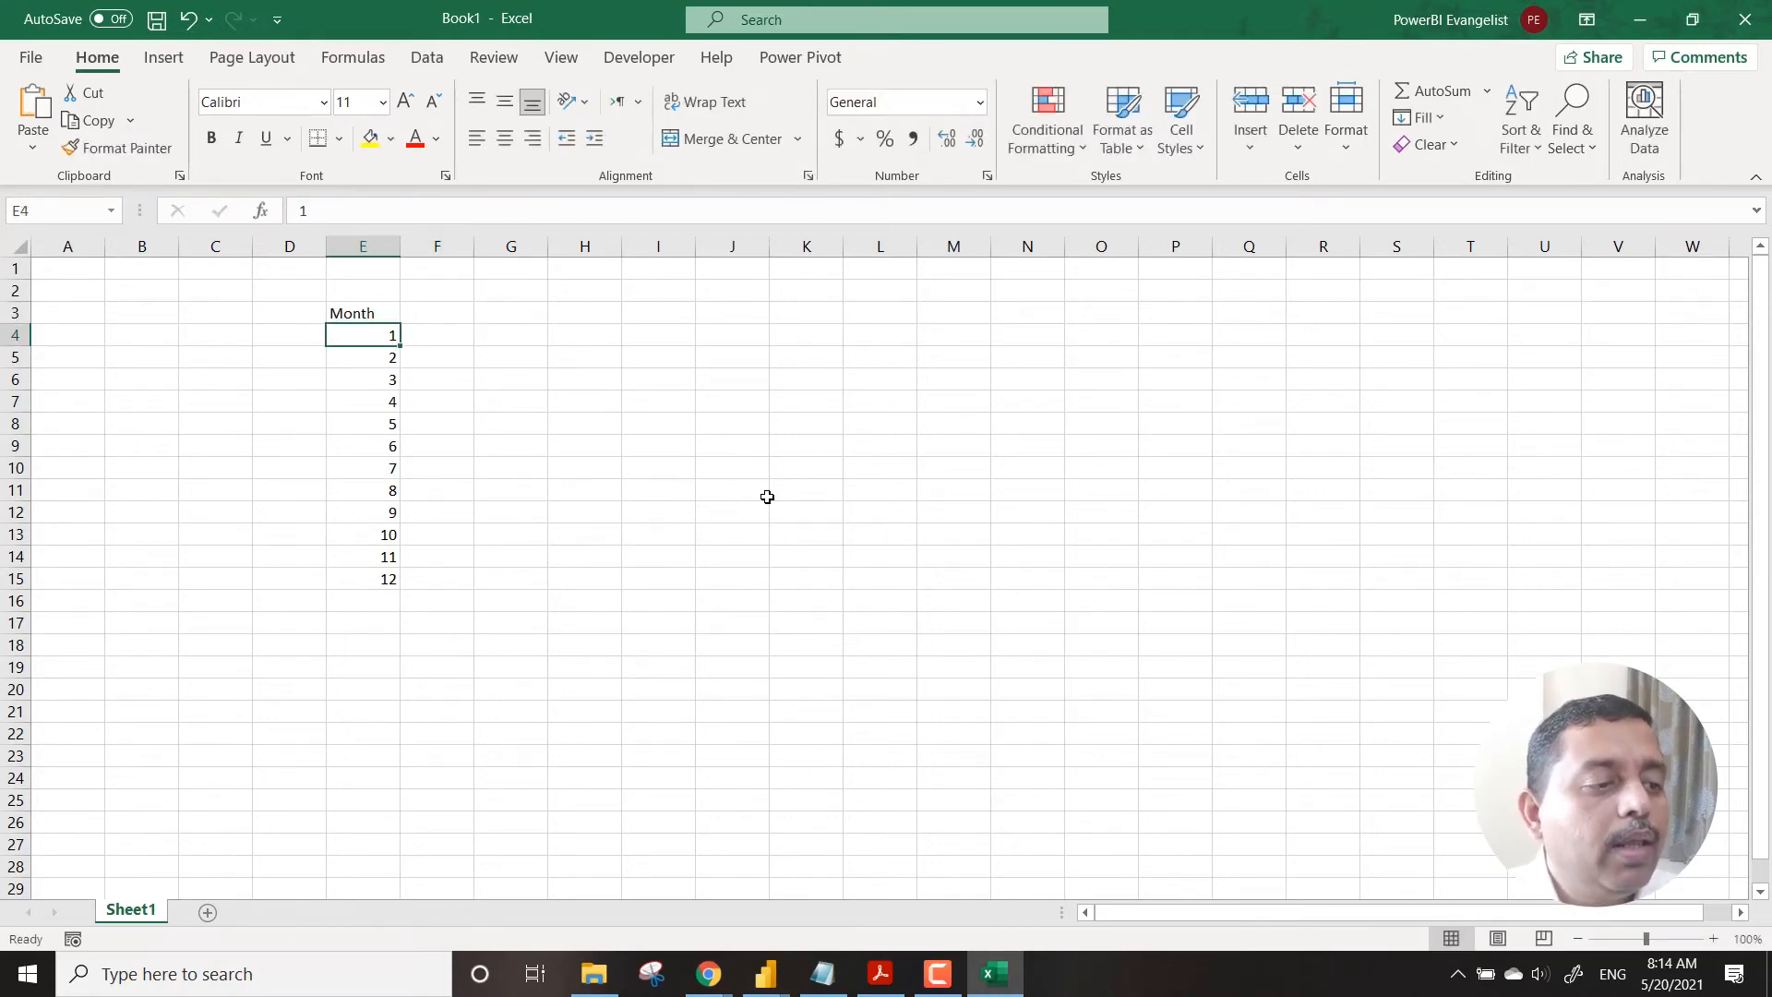
key(Up)
key(Right)
text(Qtr)
key(Return)
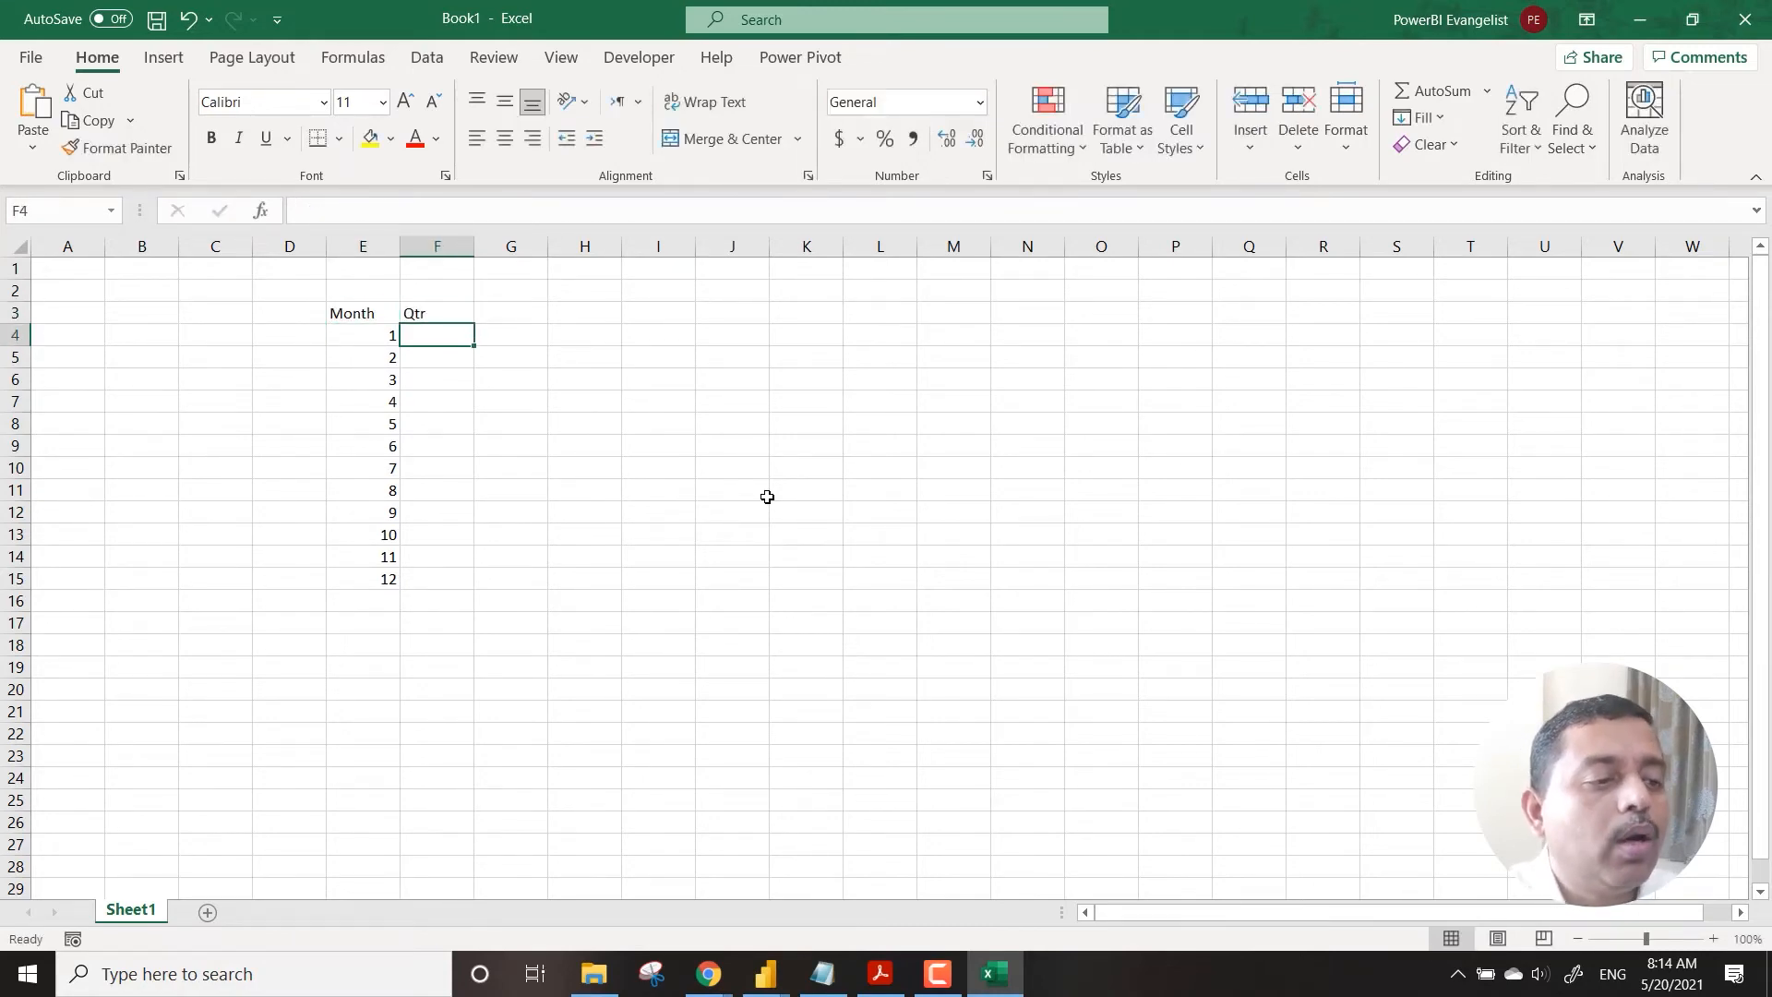
Step: Enter the formula =E4/3 in cell F4 under the Qtr header
key(Left)
key(shift+Down)
key(shift+Down)
key(shift+Down)
key(Right)
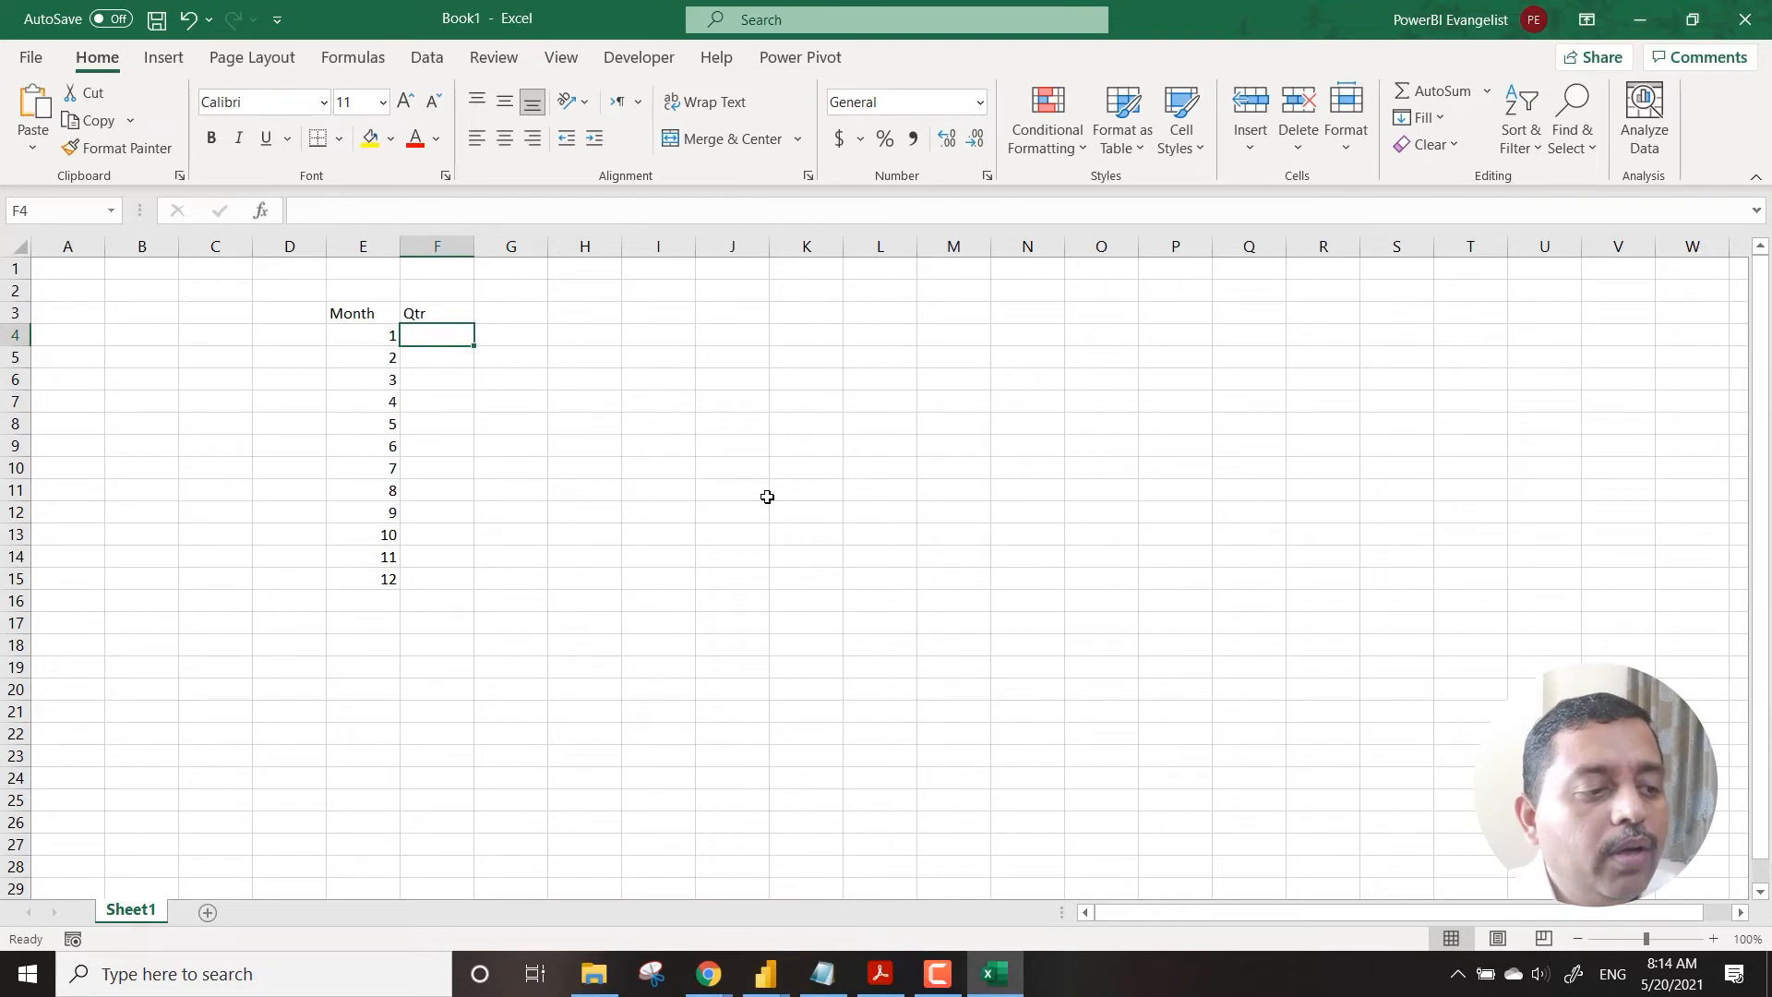
text(=)
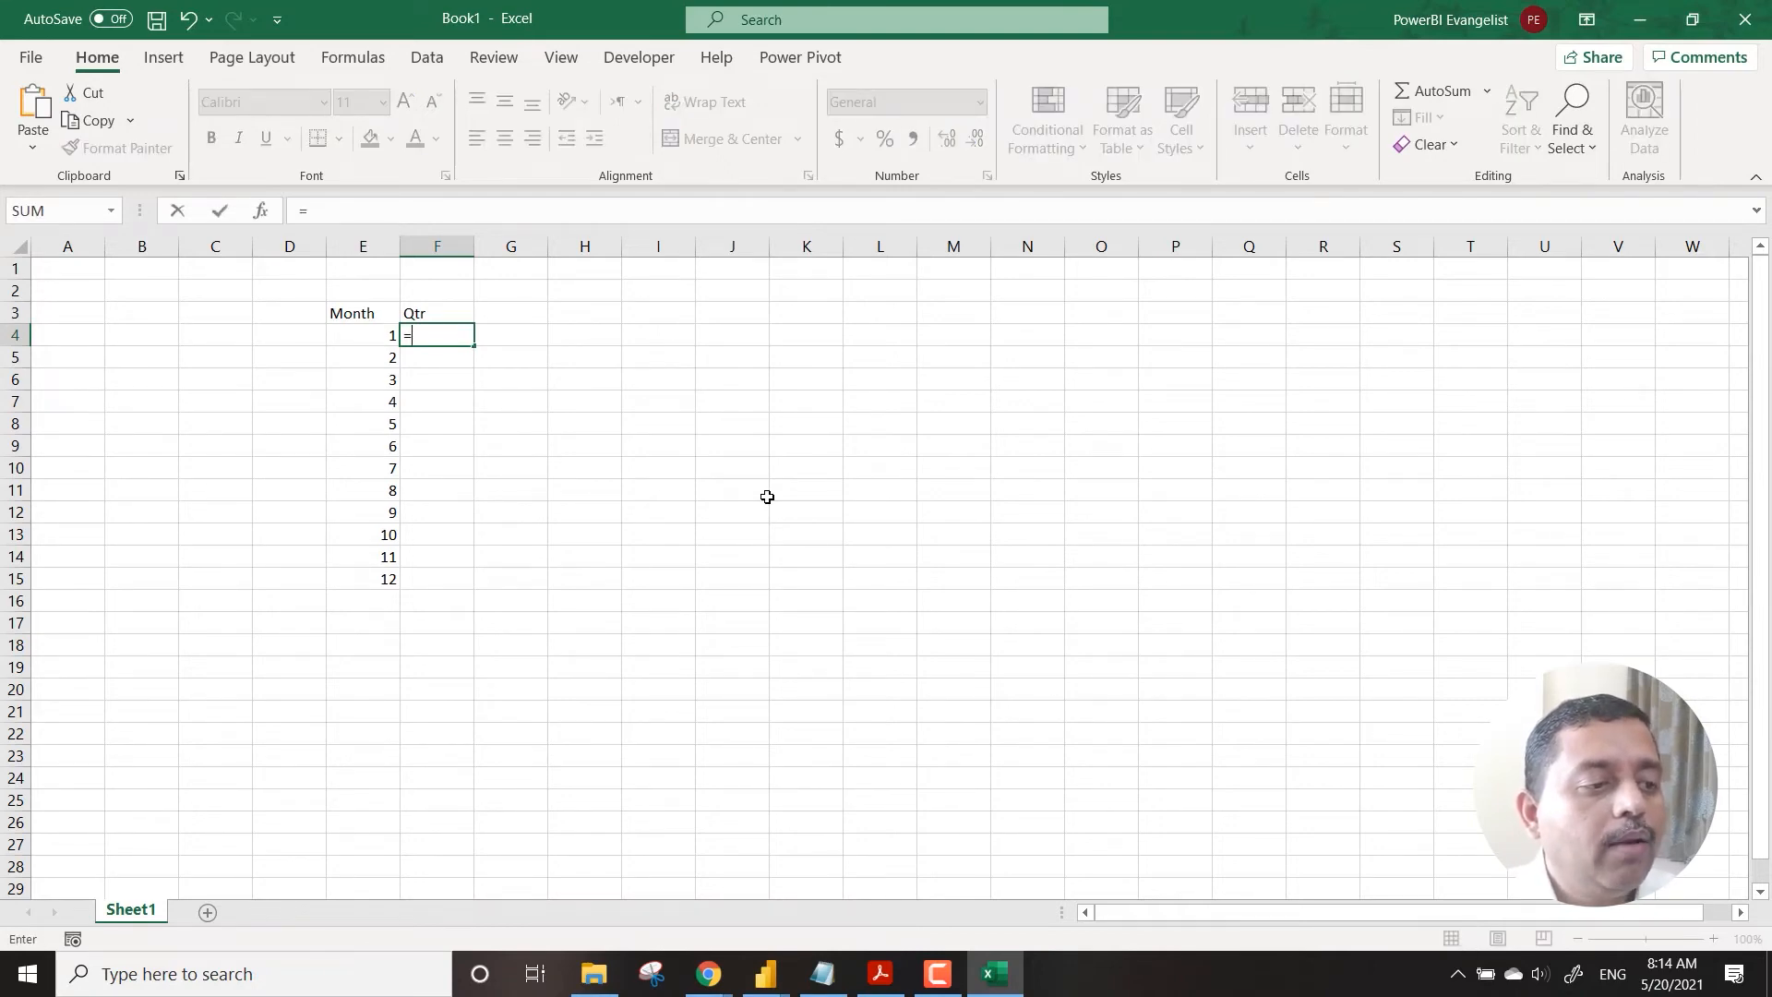
key(Left)
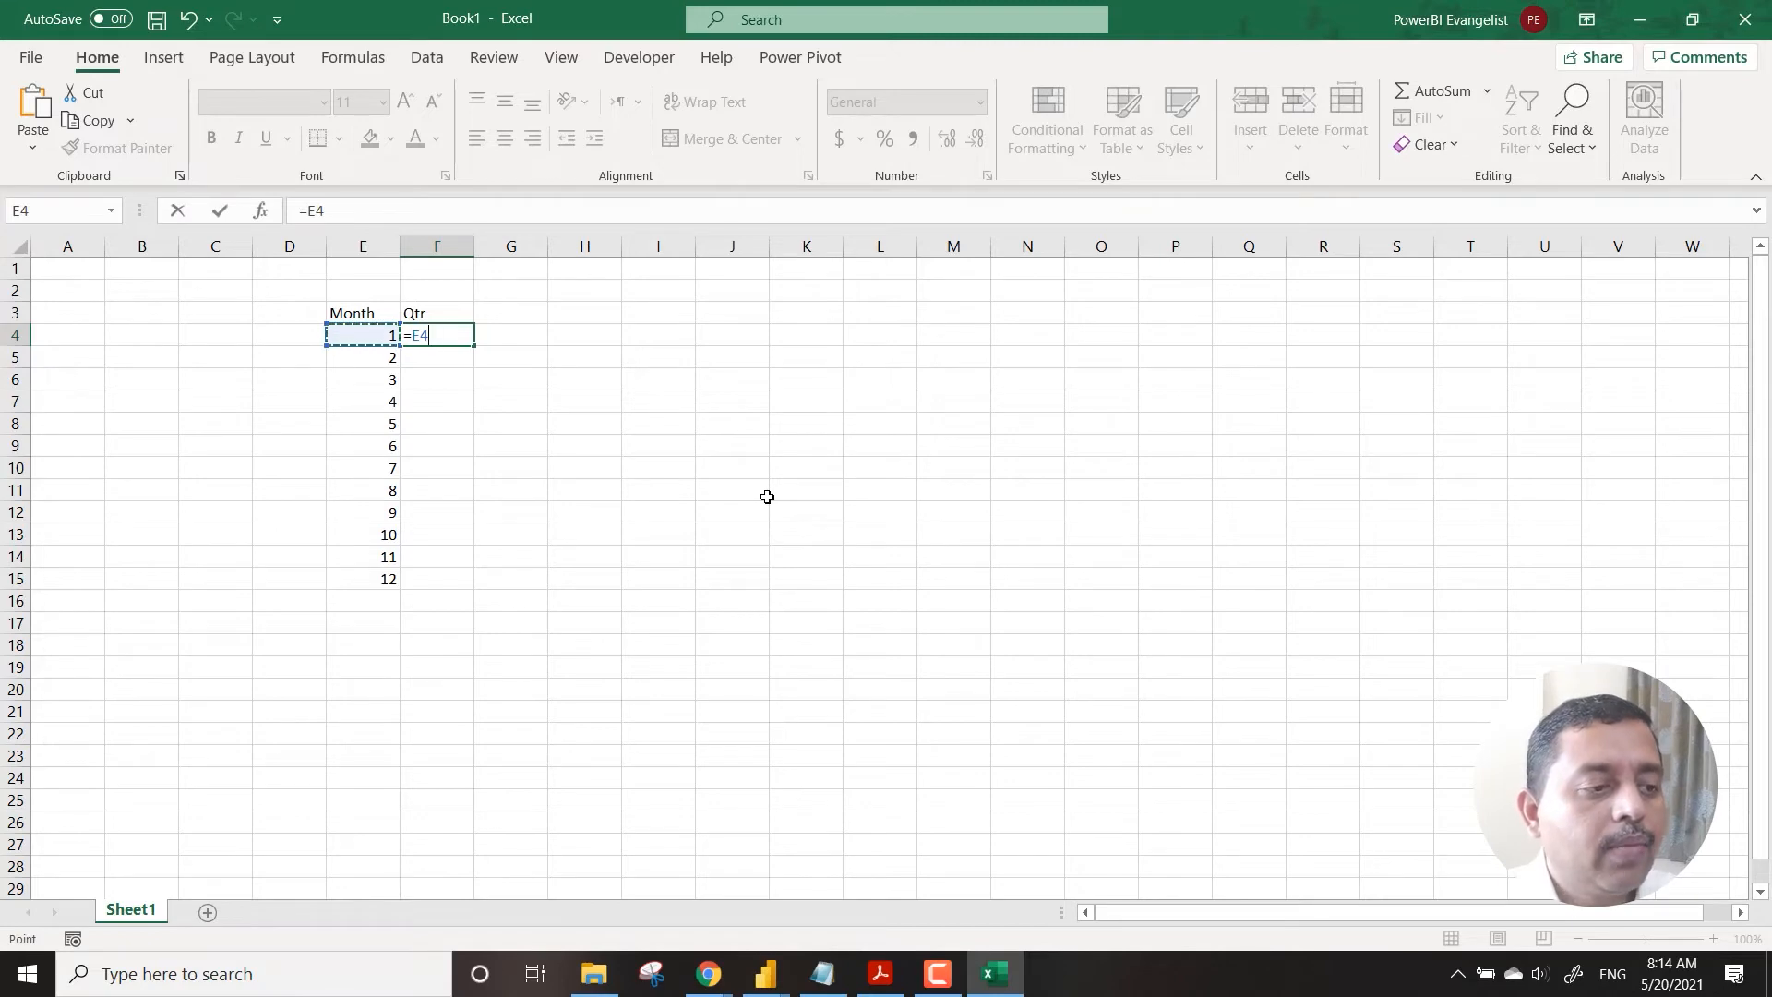
text(/3)
key(Return)
key(Up)
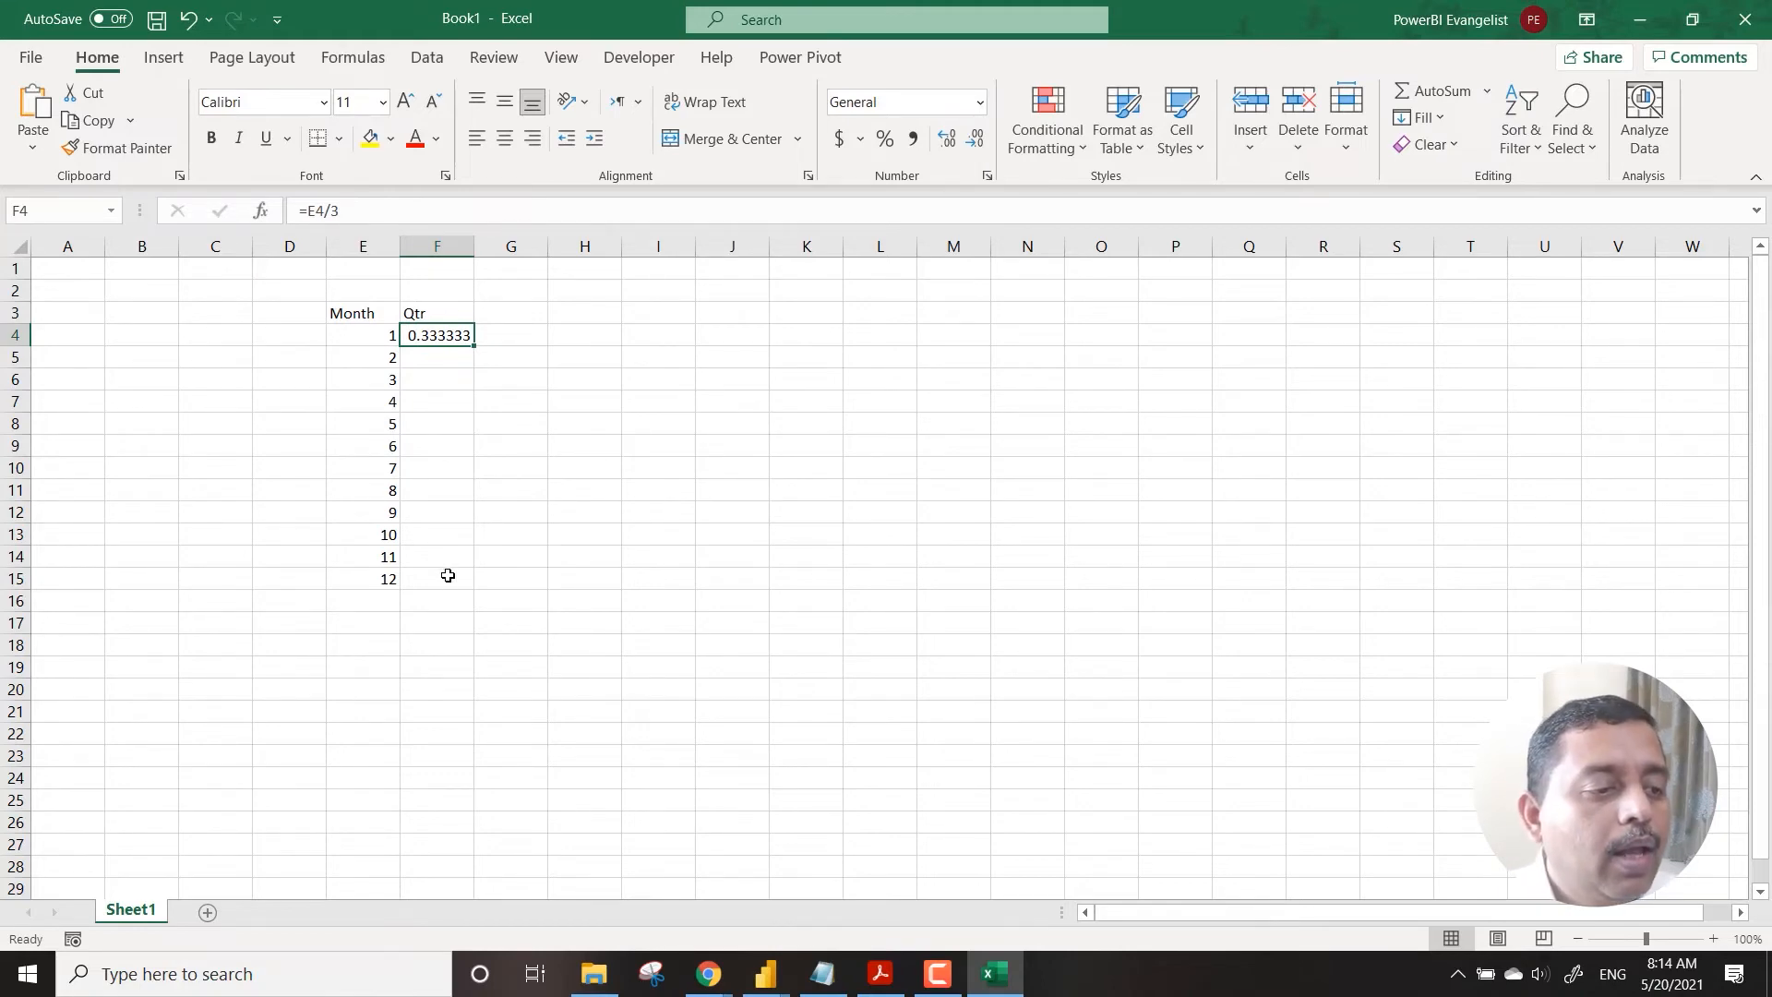
Step: Wrap the quarter formula in F4 in the CEILING function with significance 1, giving =CEILING(E4/3,1)
click(307, 211)
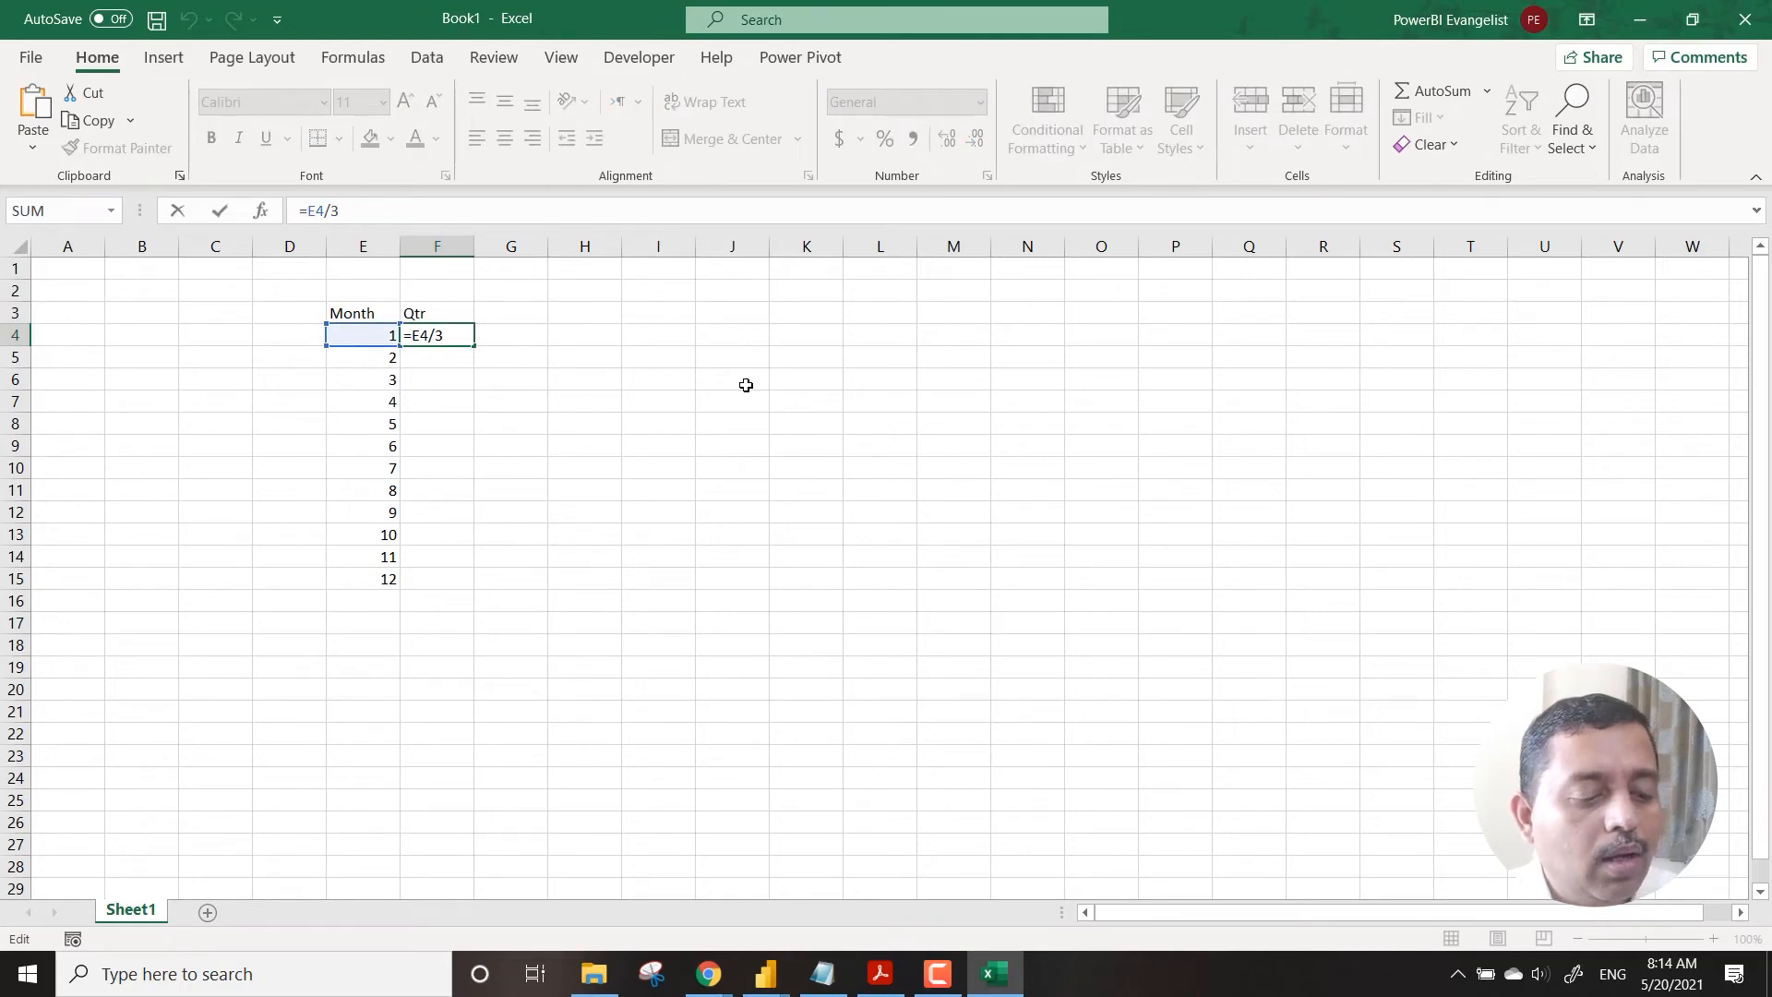
text(ce)
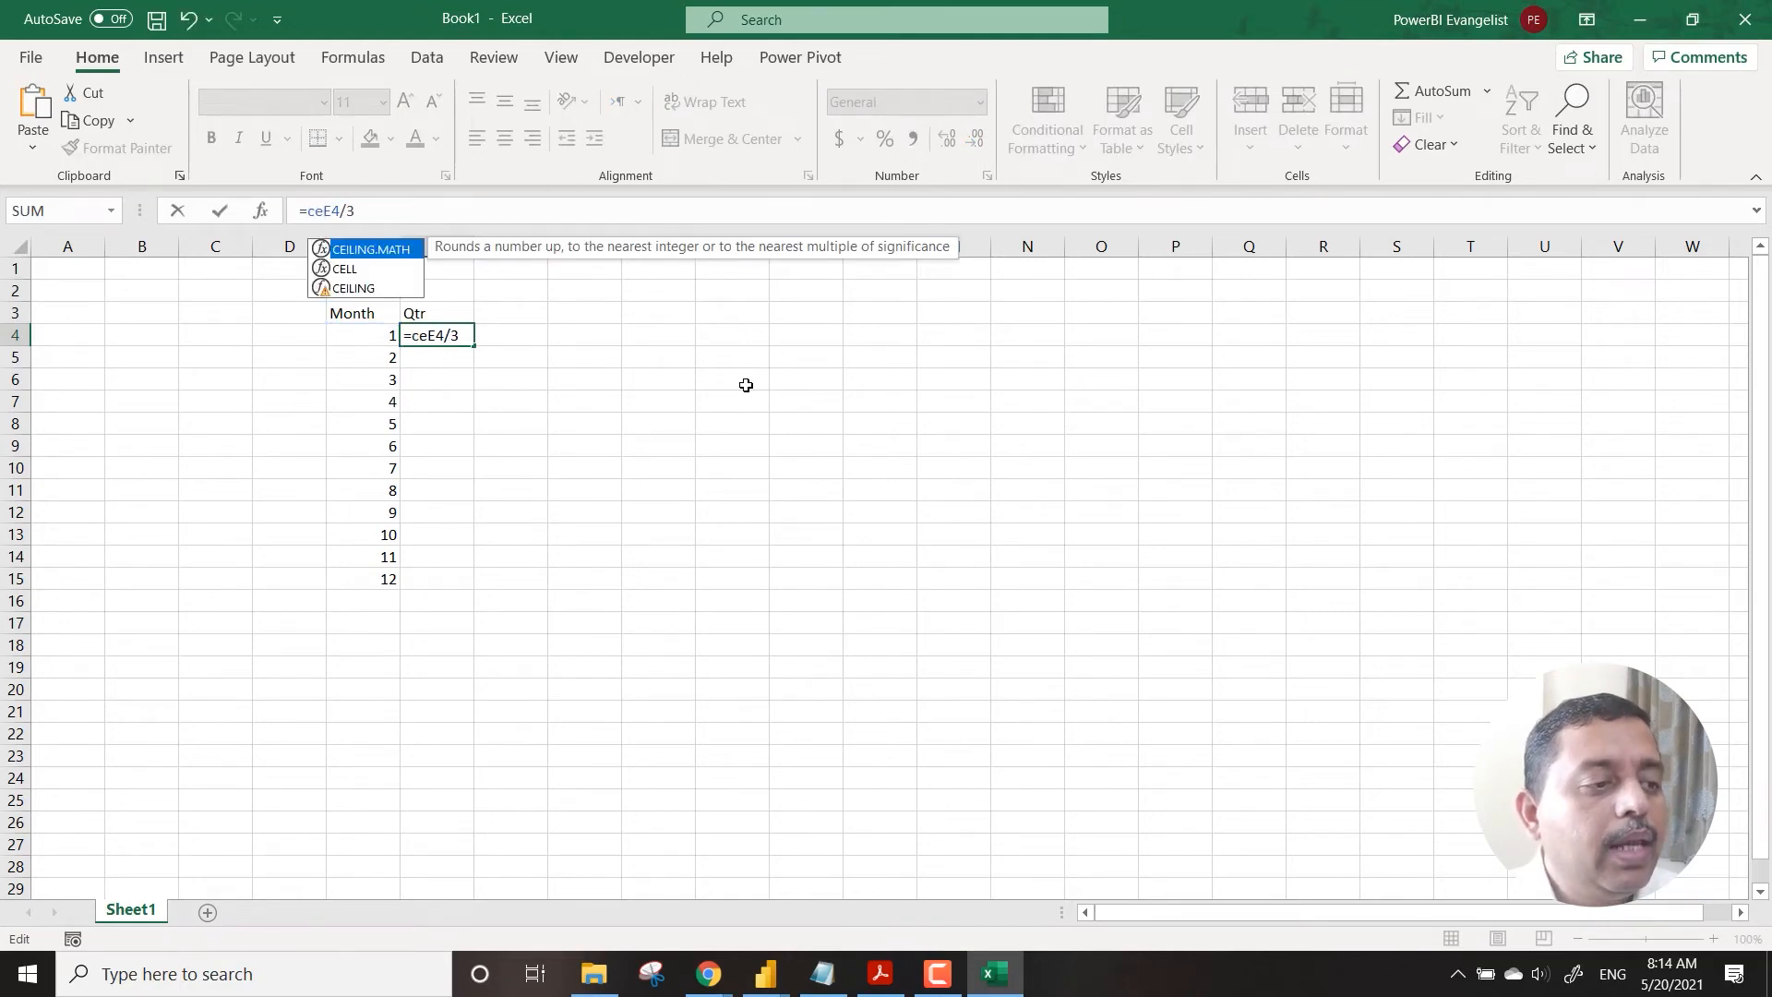
key(Down)
key(Down)
key(Tab)
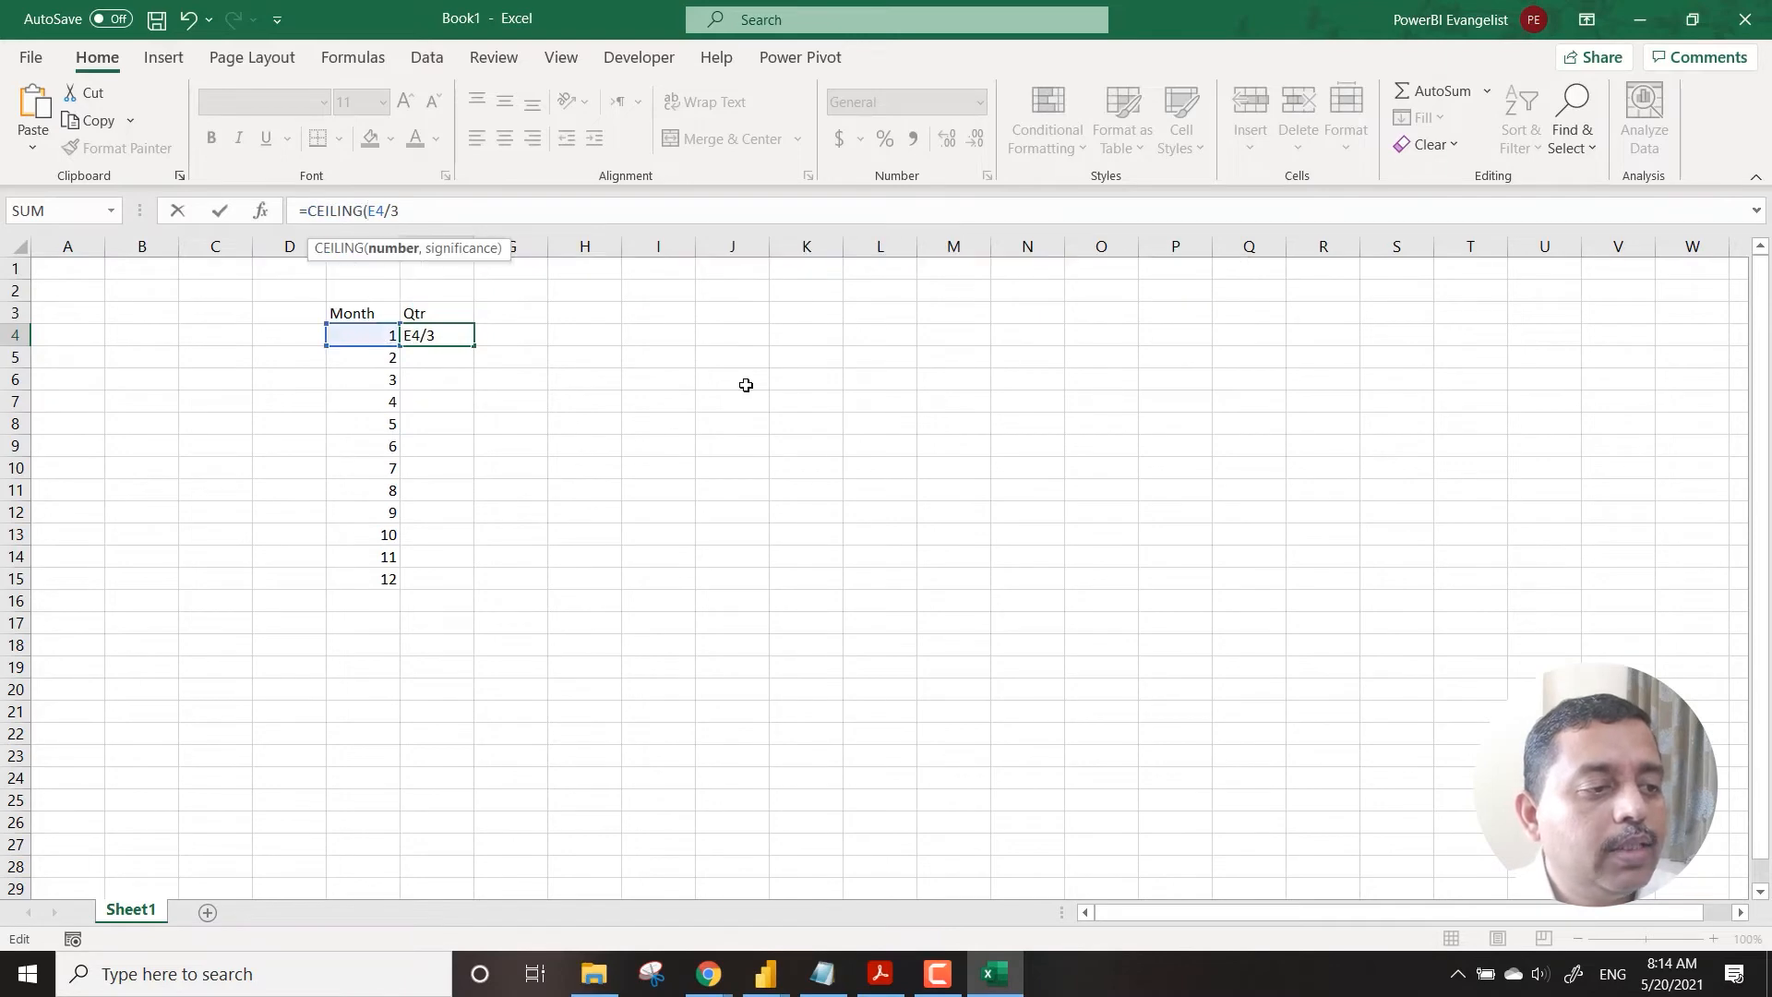
text())
key(Return)
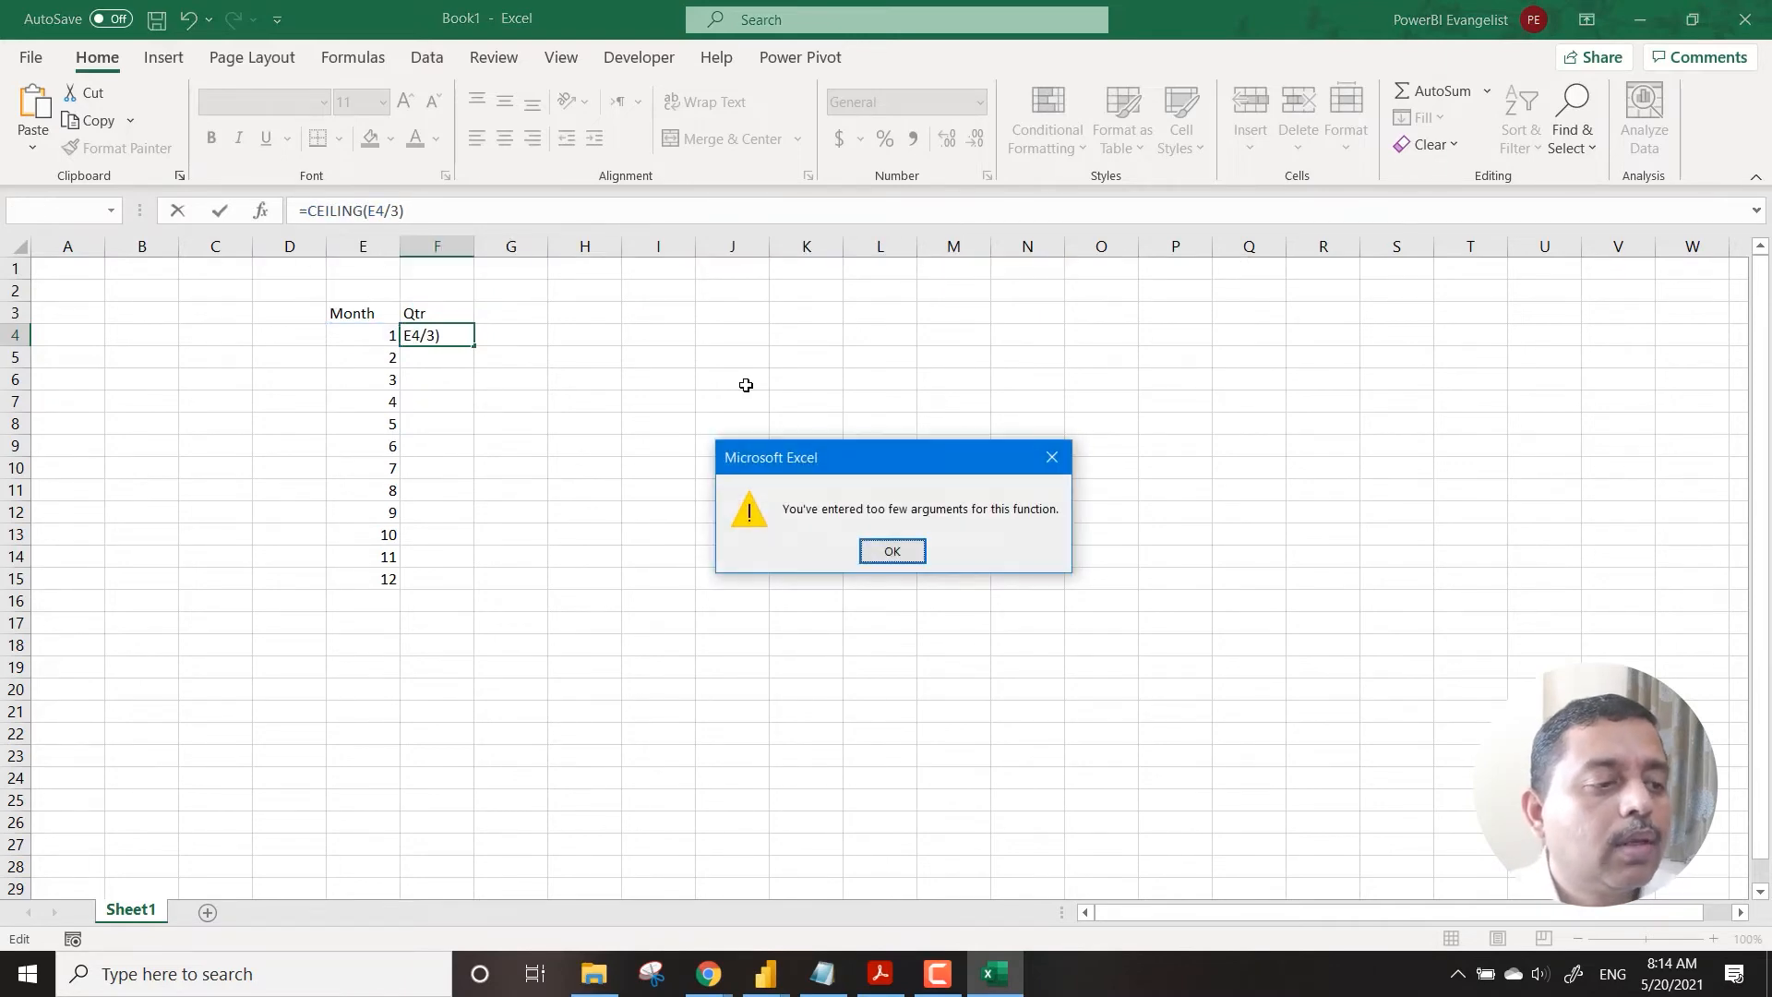
key(Return)
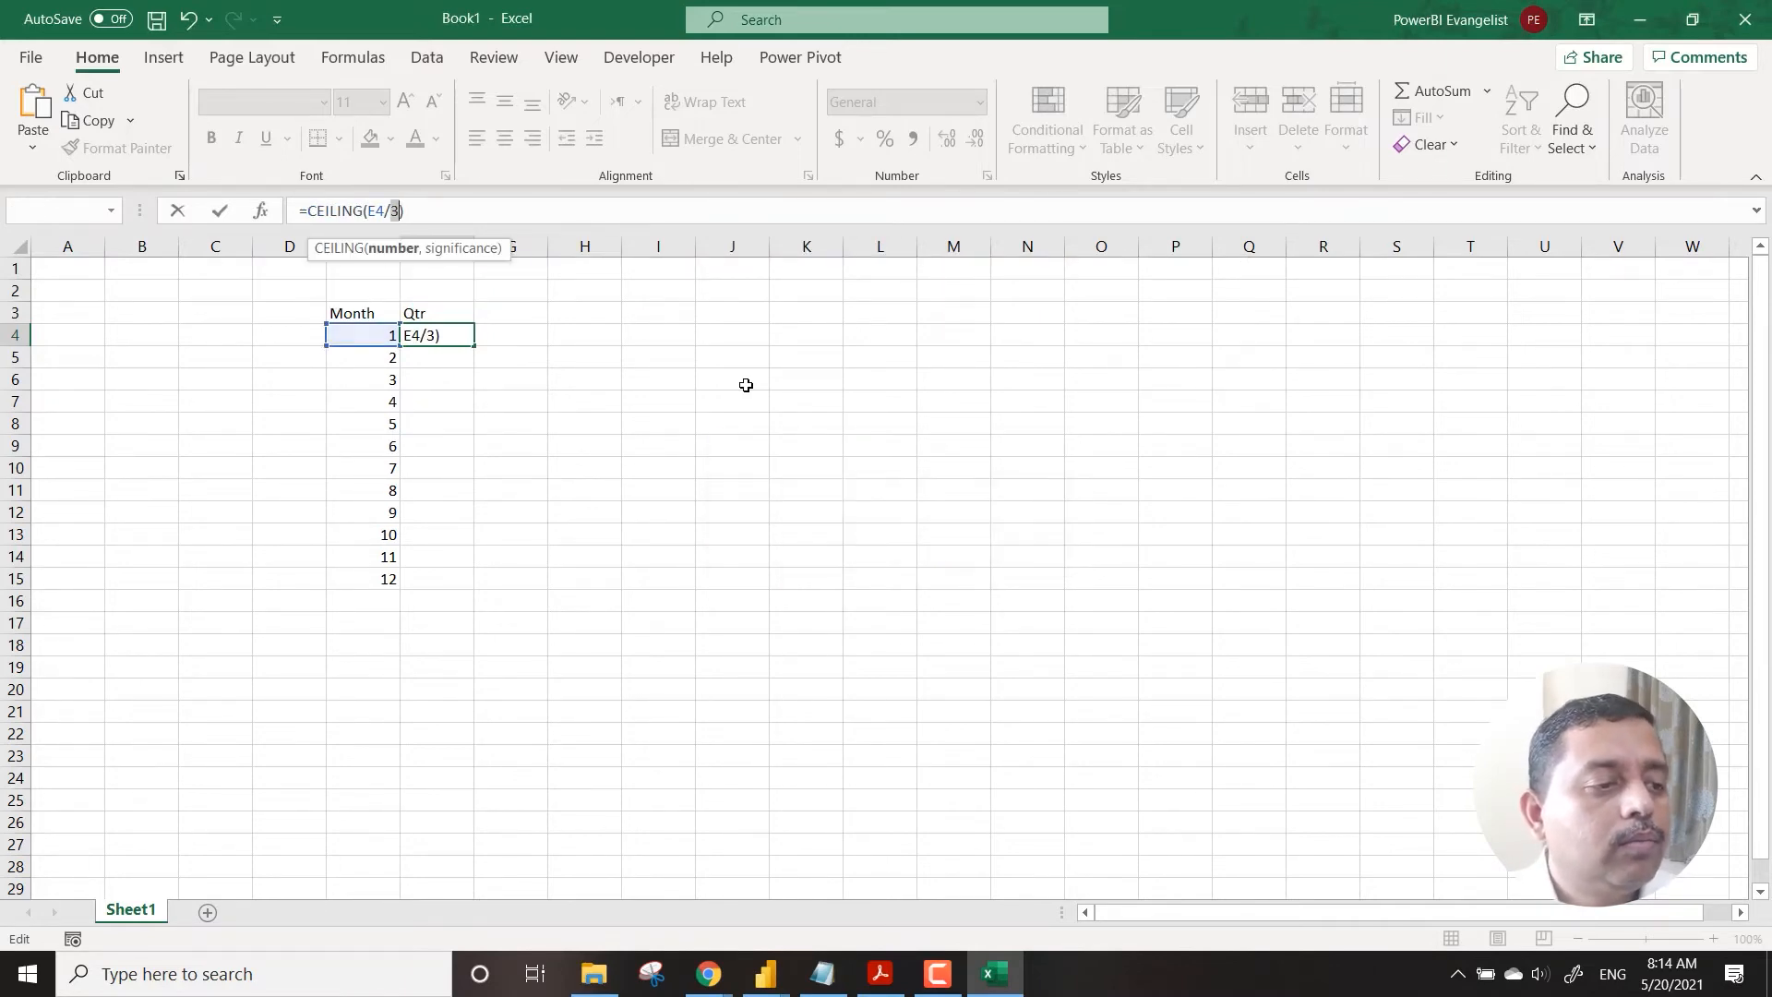
click(400, 211)
text(,)
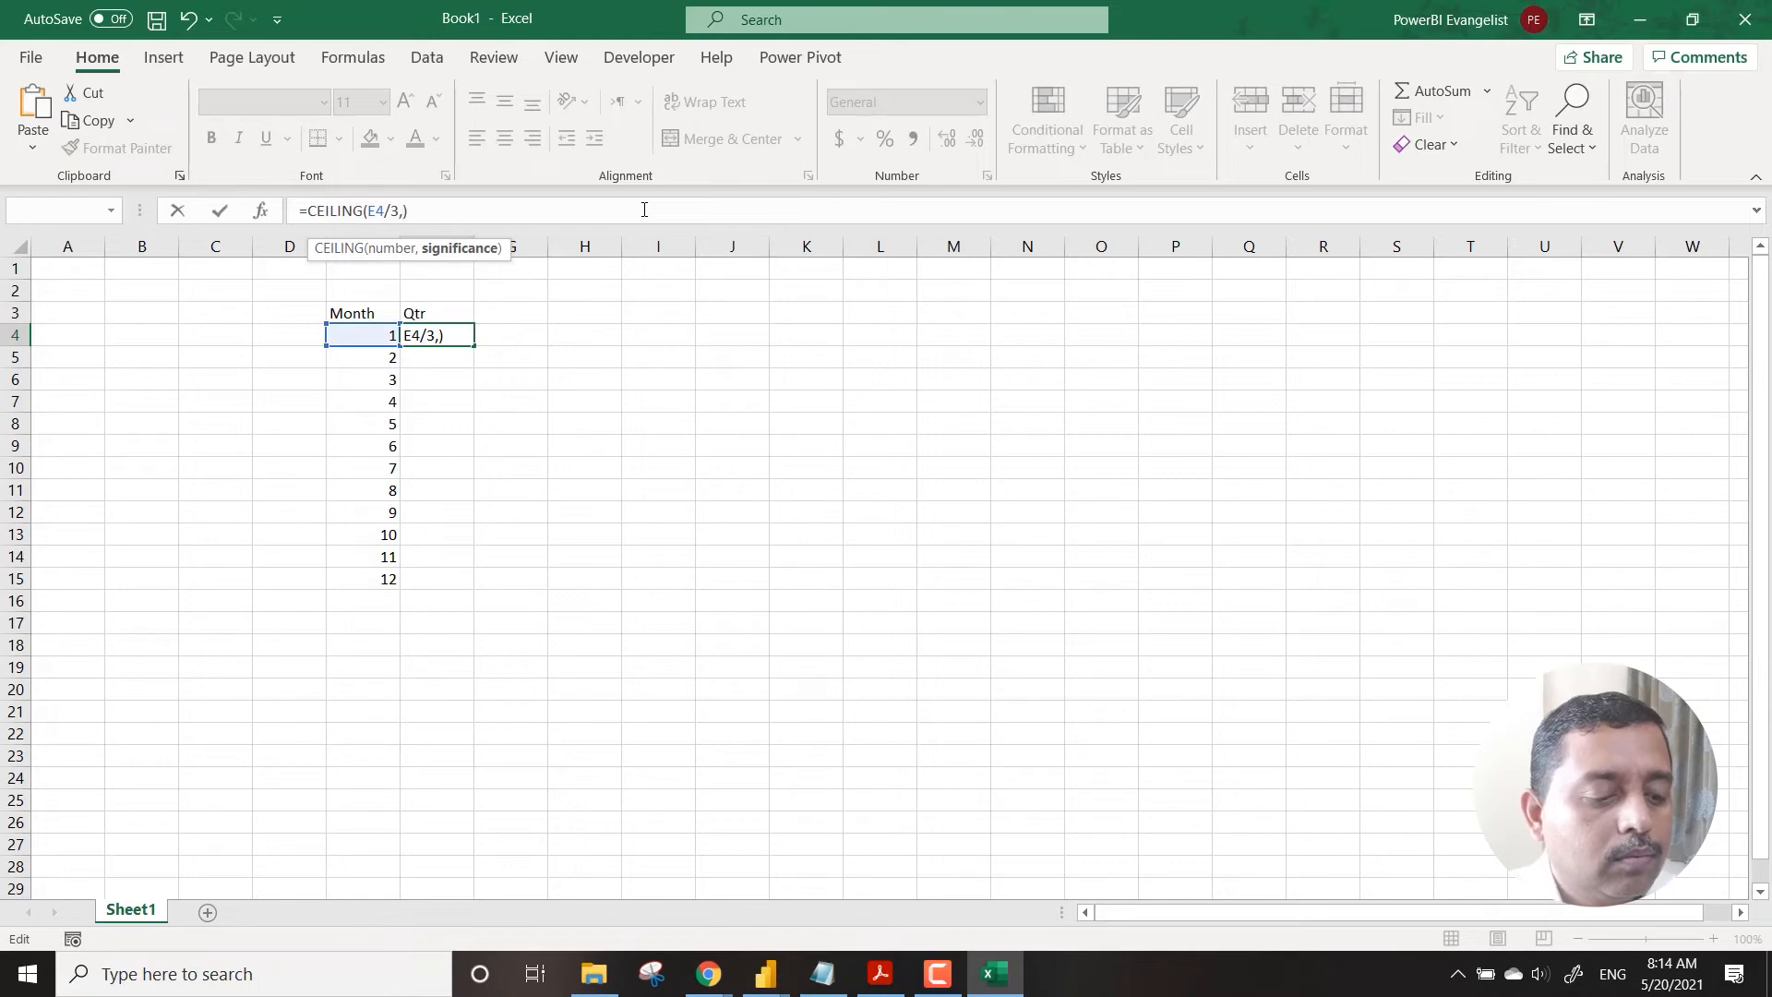
text(1)
key(Return)
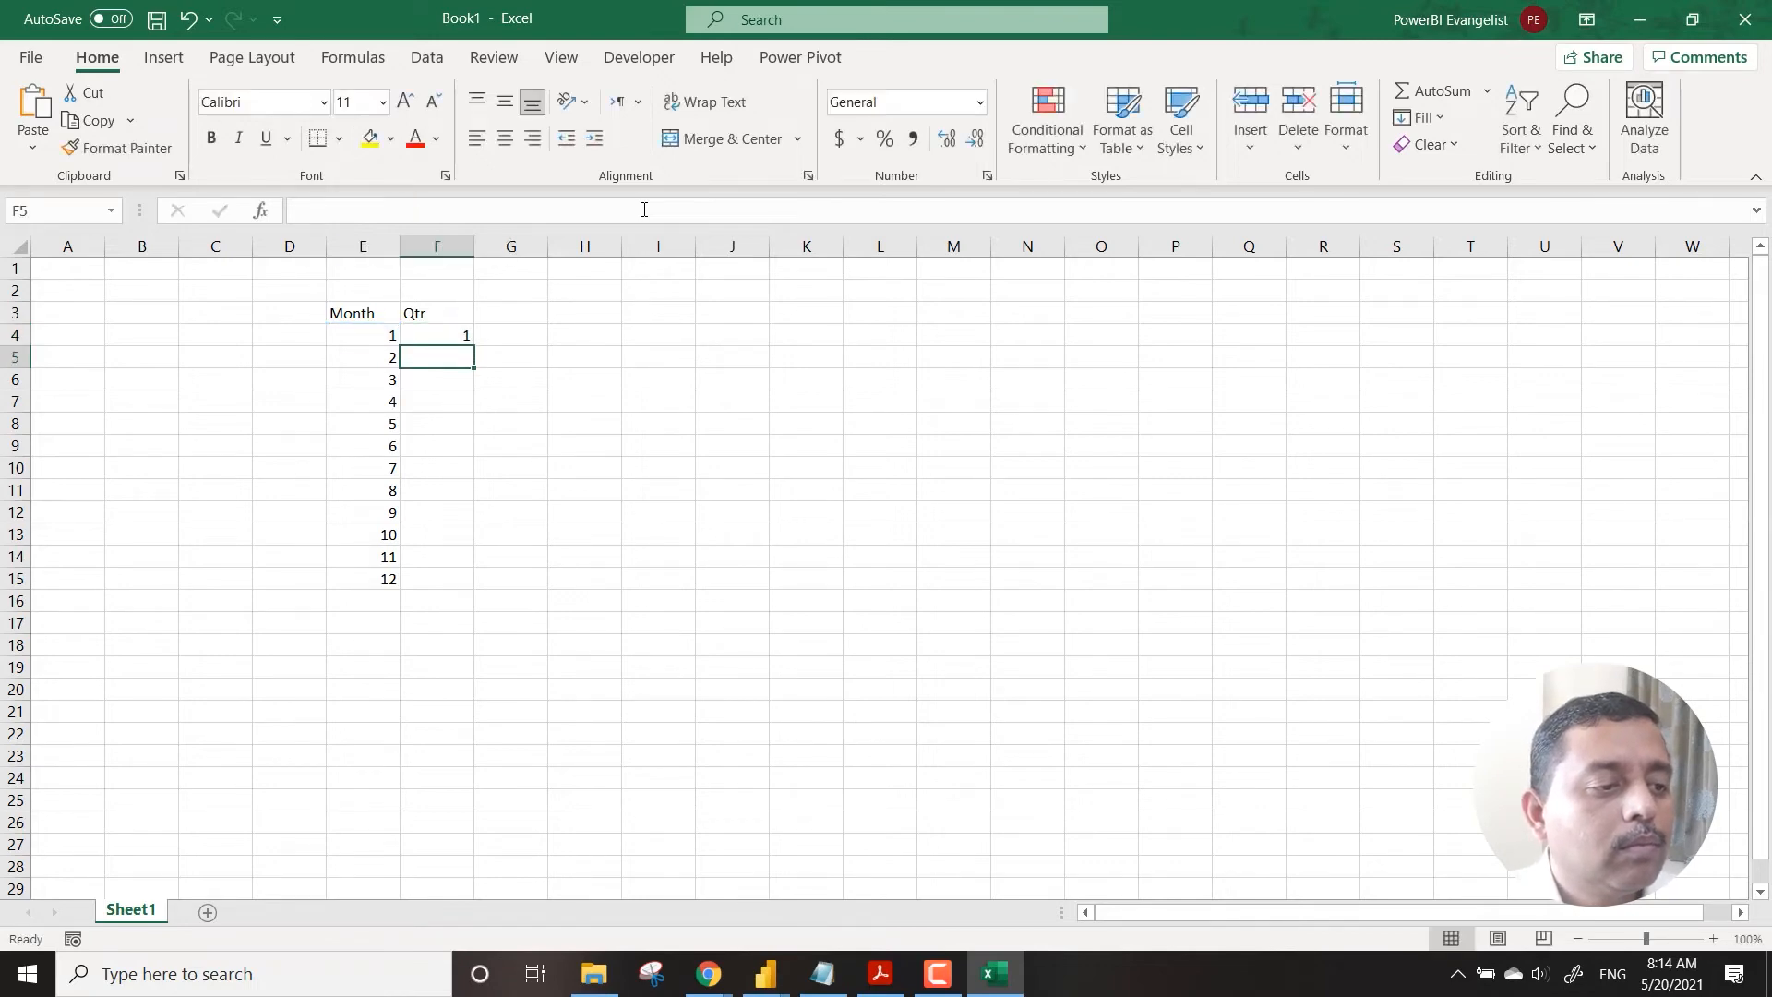
Step: Fill the quarter formula from F4 down through F15 and review the month and quarter pairs
key(Up)
key(shift+Down)
key(shift+Down)
key(shift+Down)
key(shift+Down)
key(shift+Down)
key(shift+Down)
key(shift+Down)
key(shift+Down)
key(shift+Down)
key(shift+Down)
key(shift+Down)
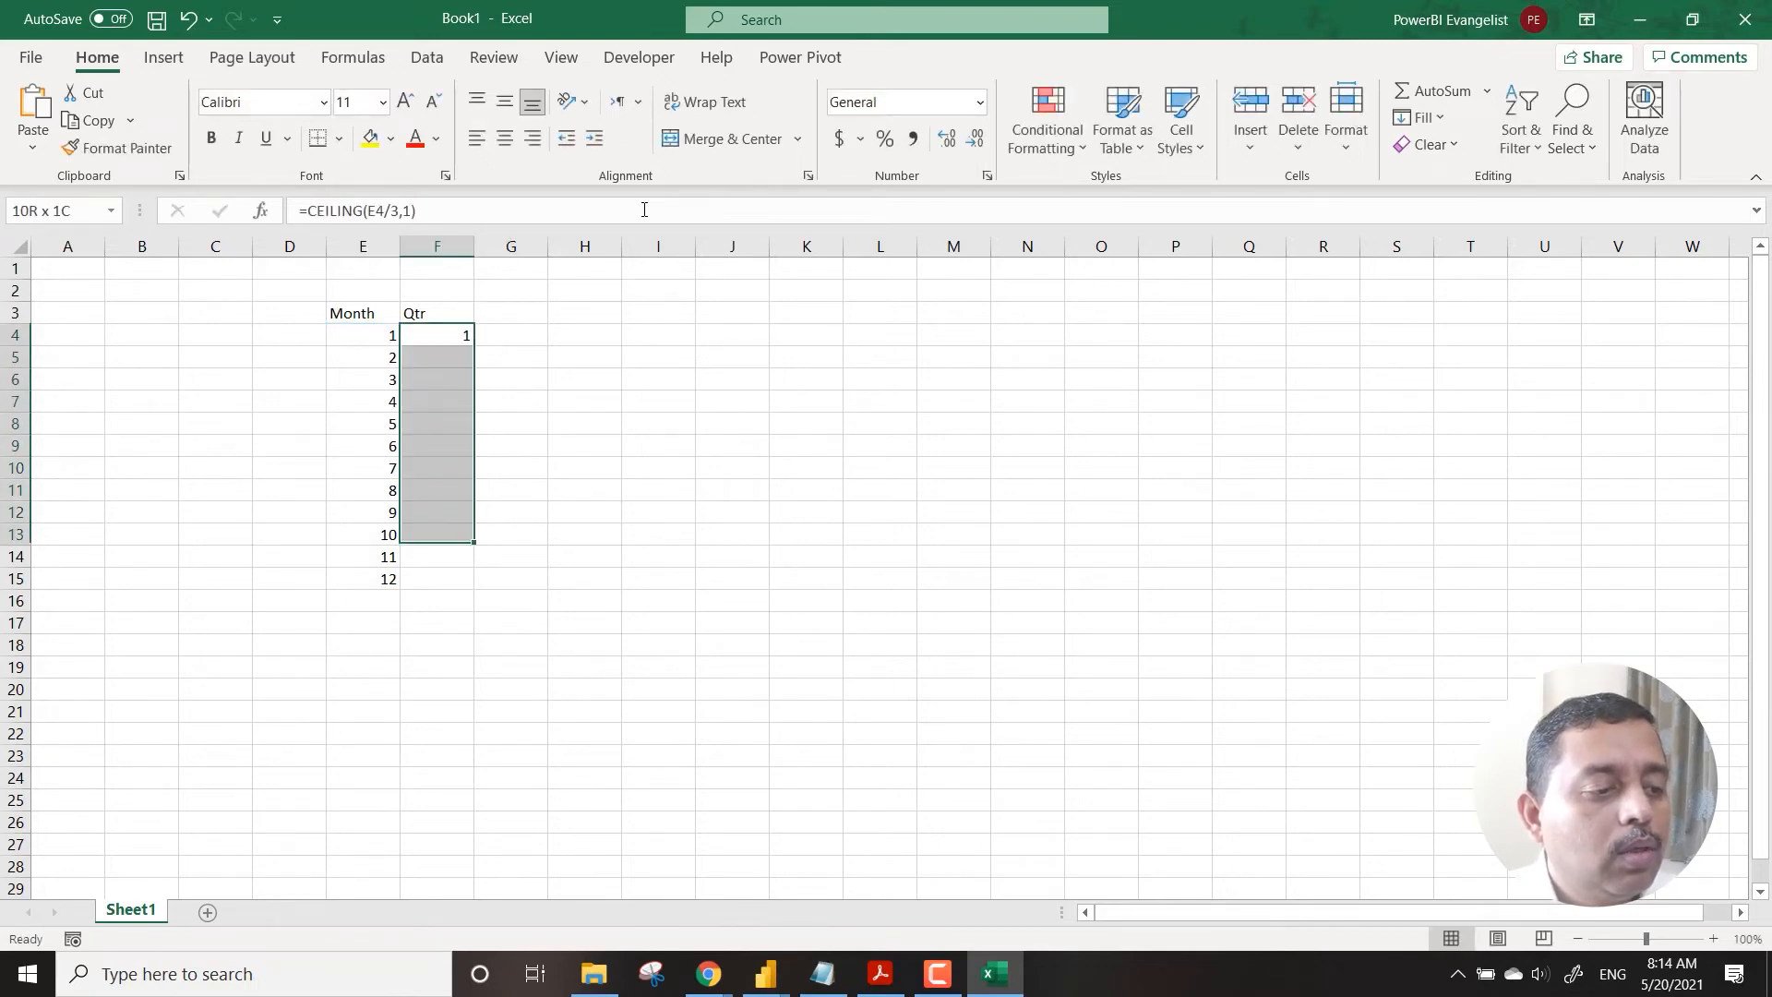
key(ctrl+d)
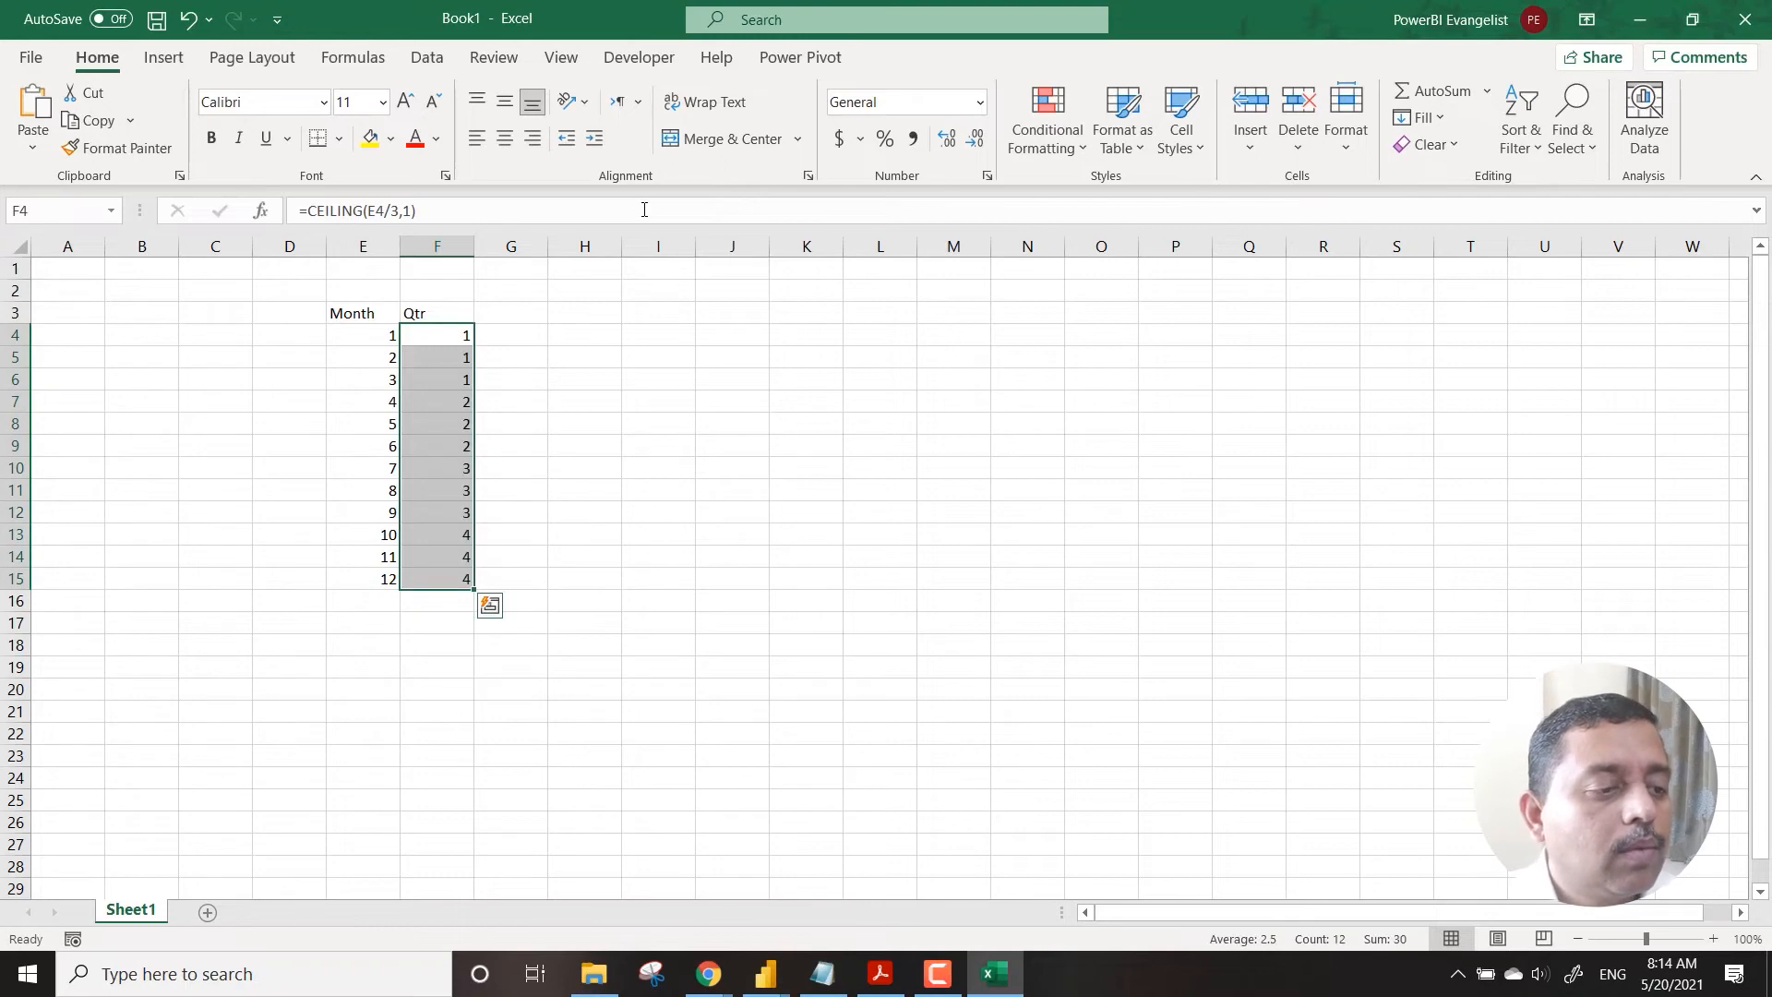
click(673, 367)
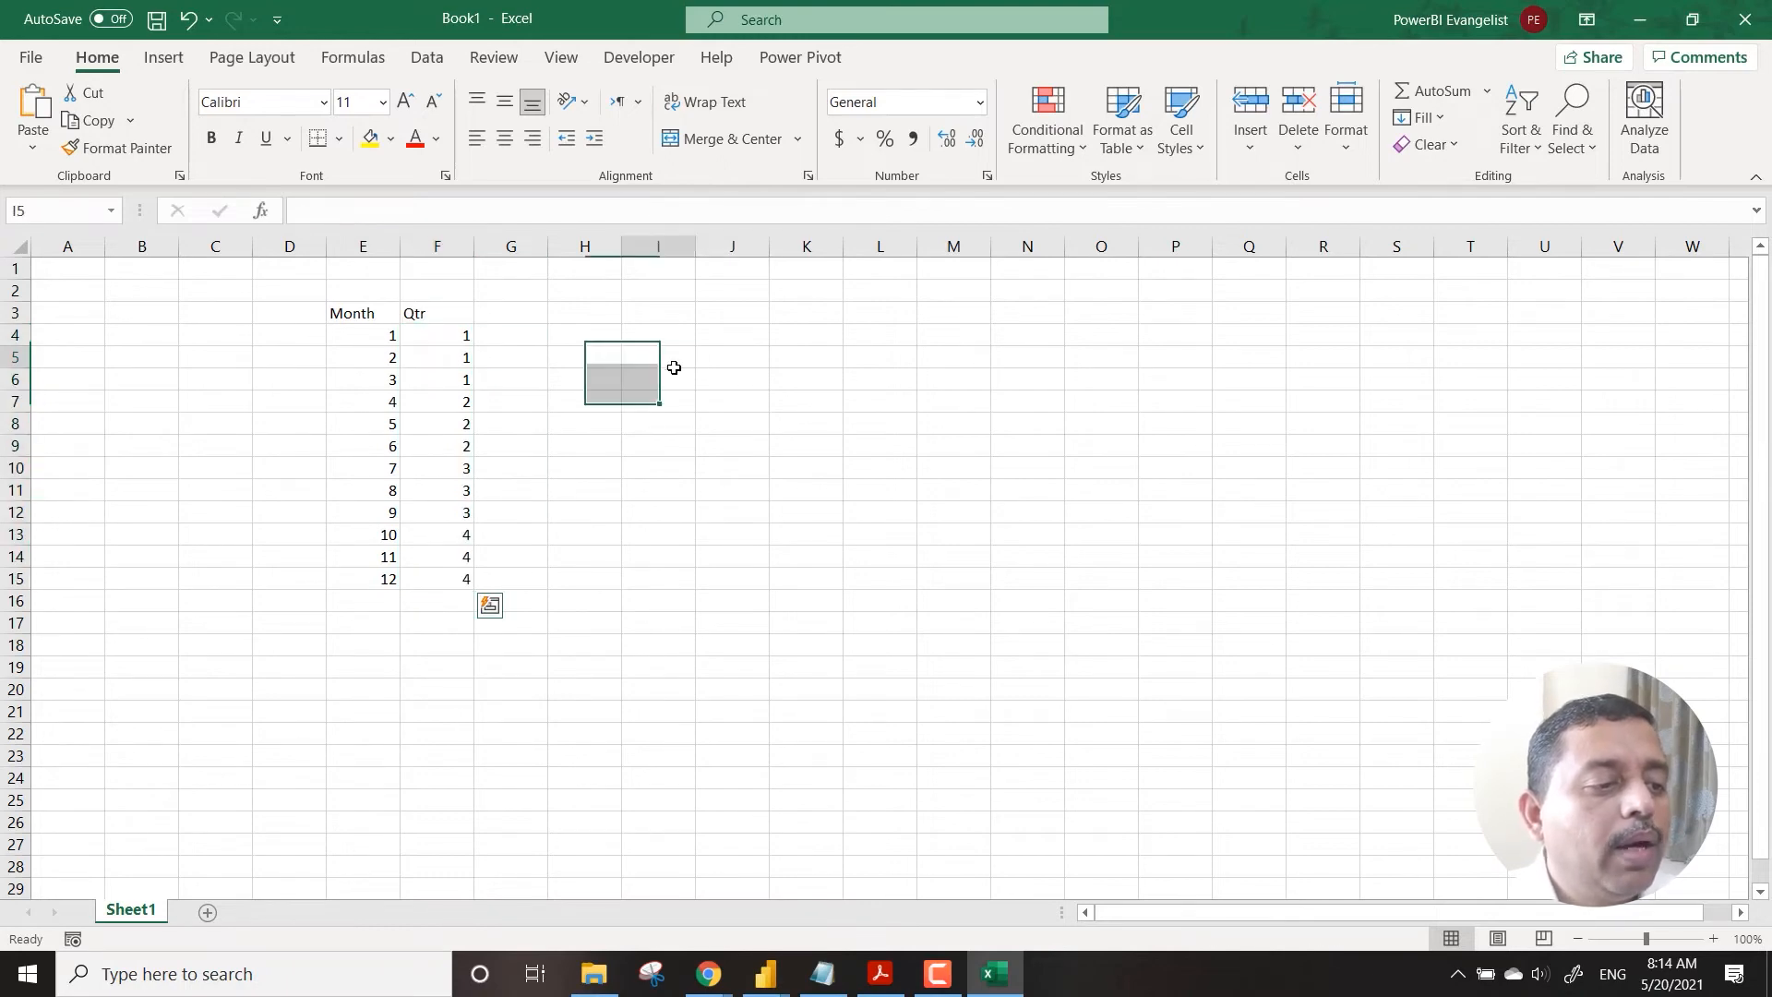
click(384, 332)
drag(384, 332, 450, 585)
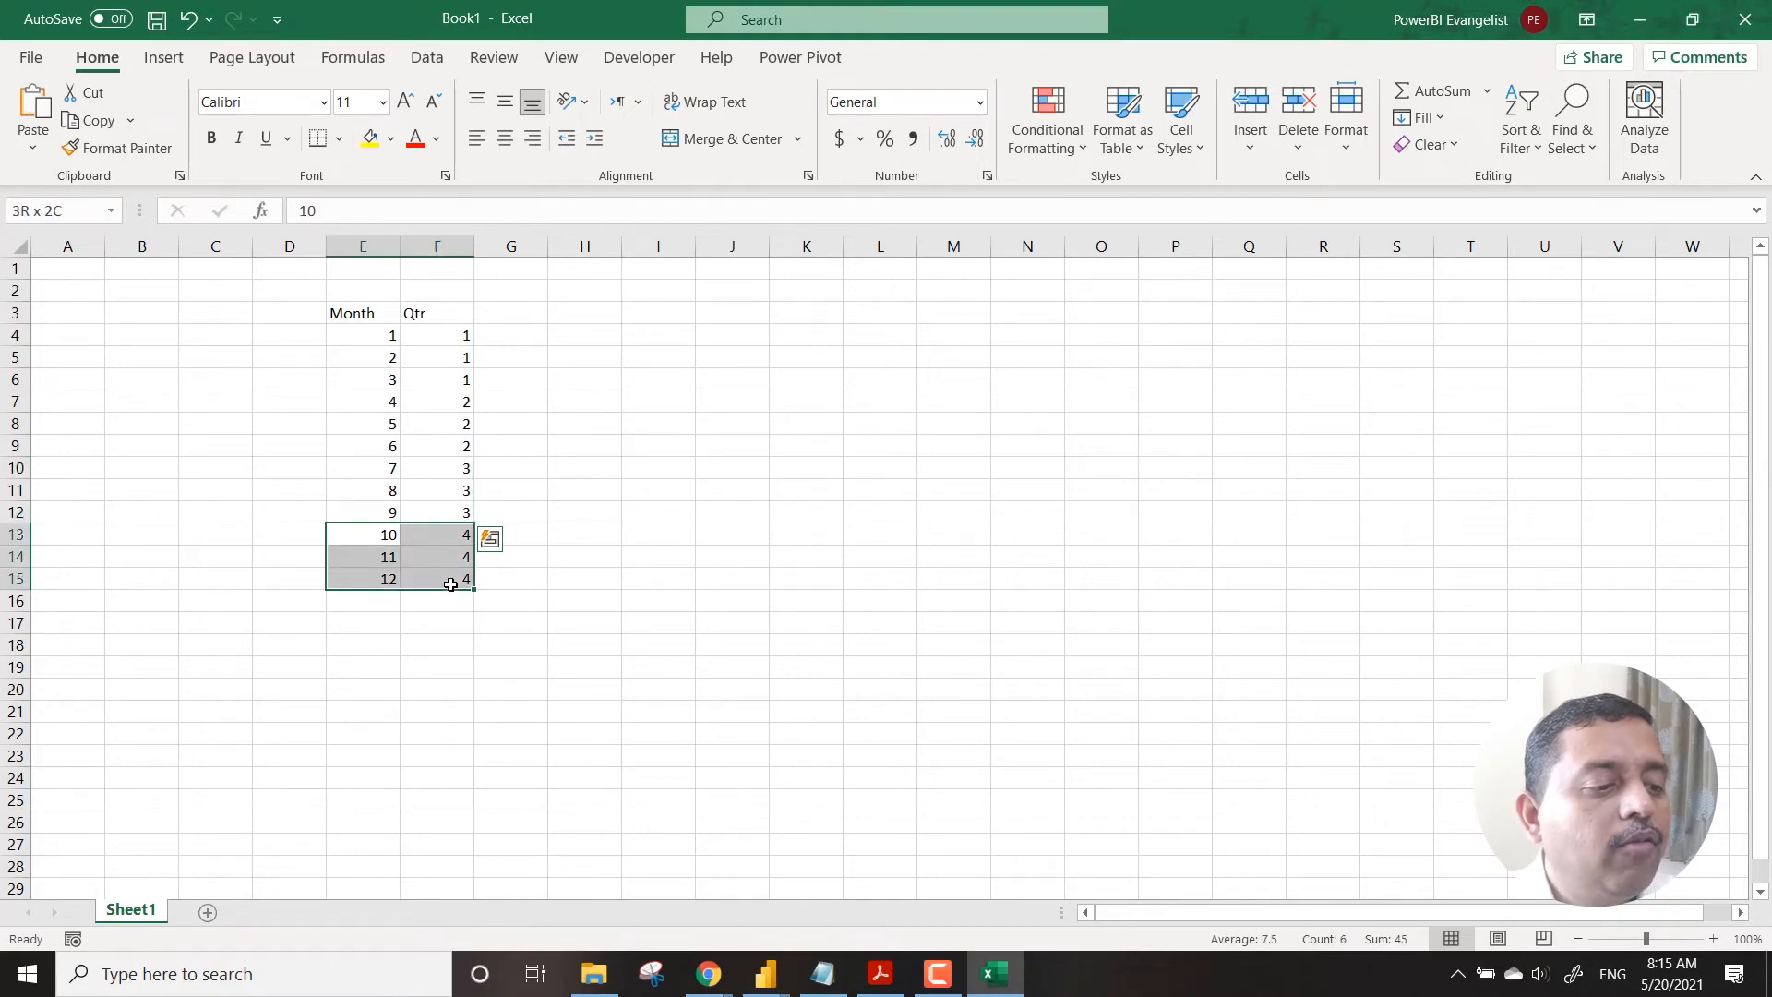
click(690, 552)
click(440, 334)
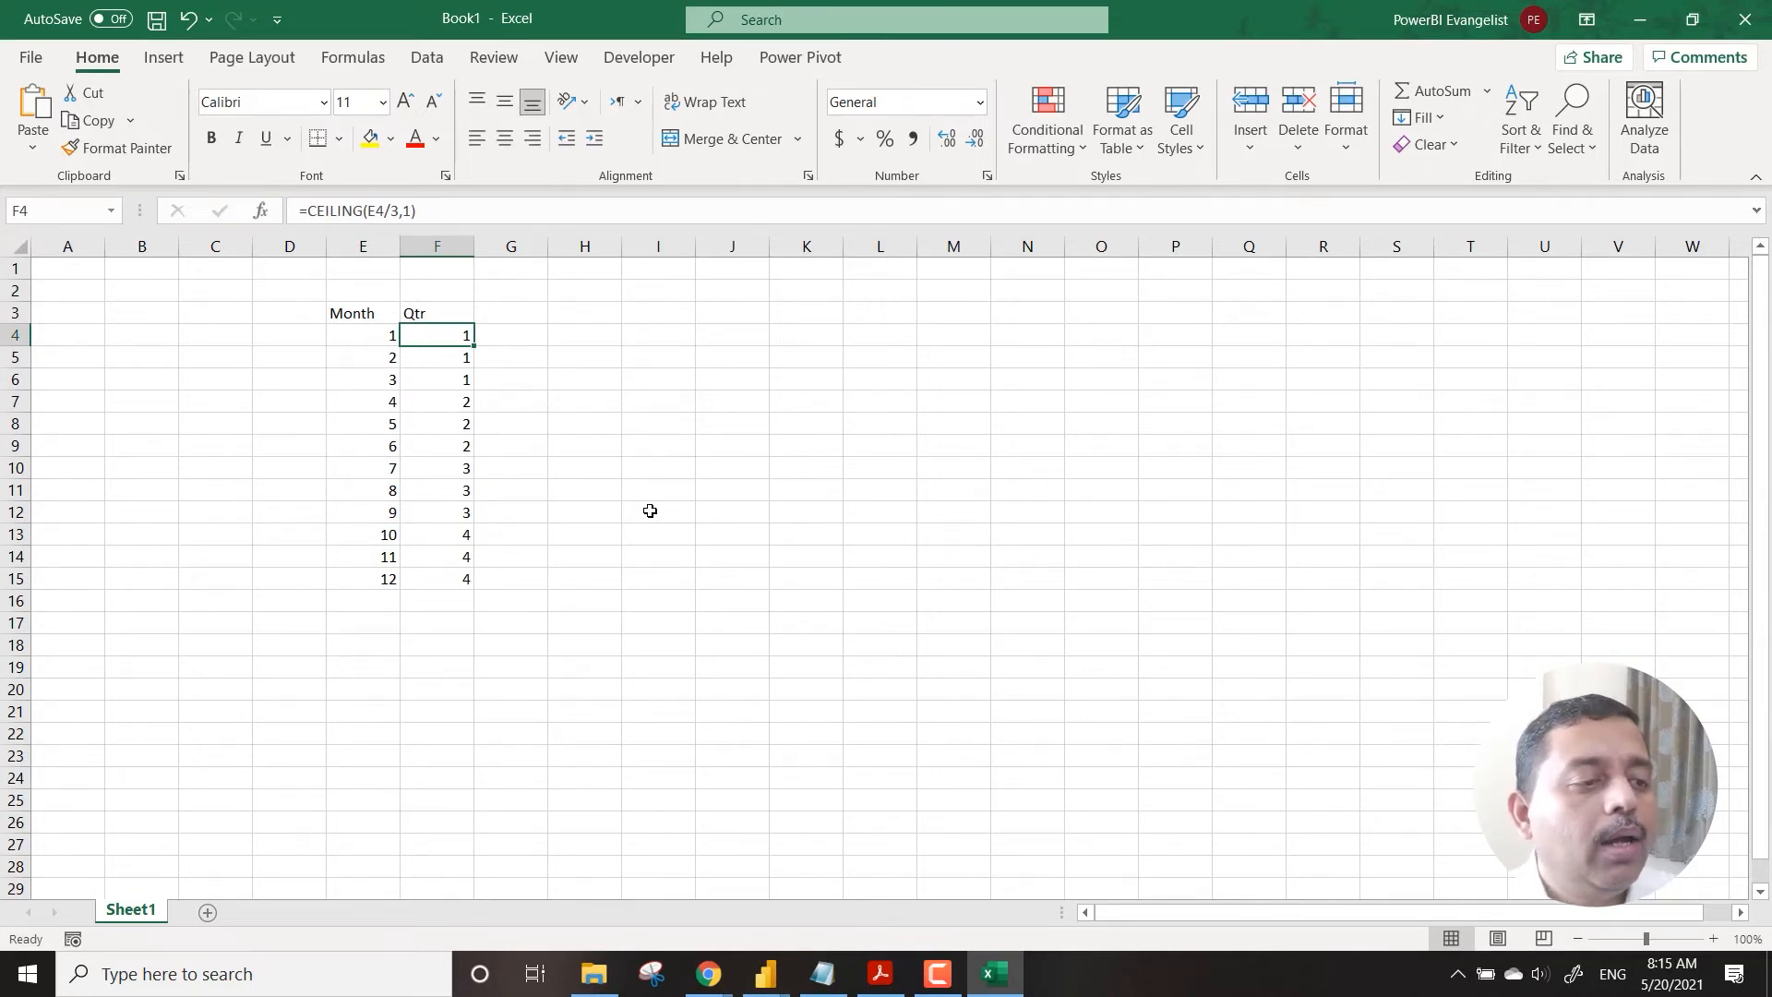
Step: Switch to Power BI Desktop and replace the CalQtr column's MOD expression with DIVIDE(Dim_Date[CalMonth],3)
key(alt+Tab)
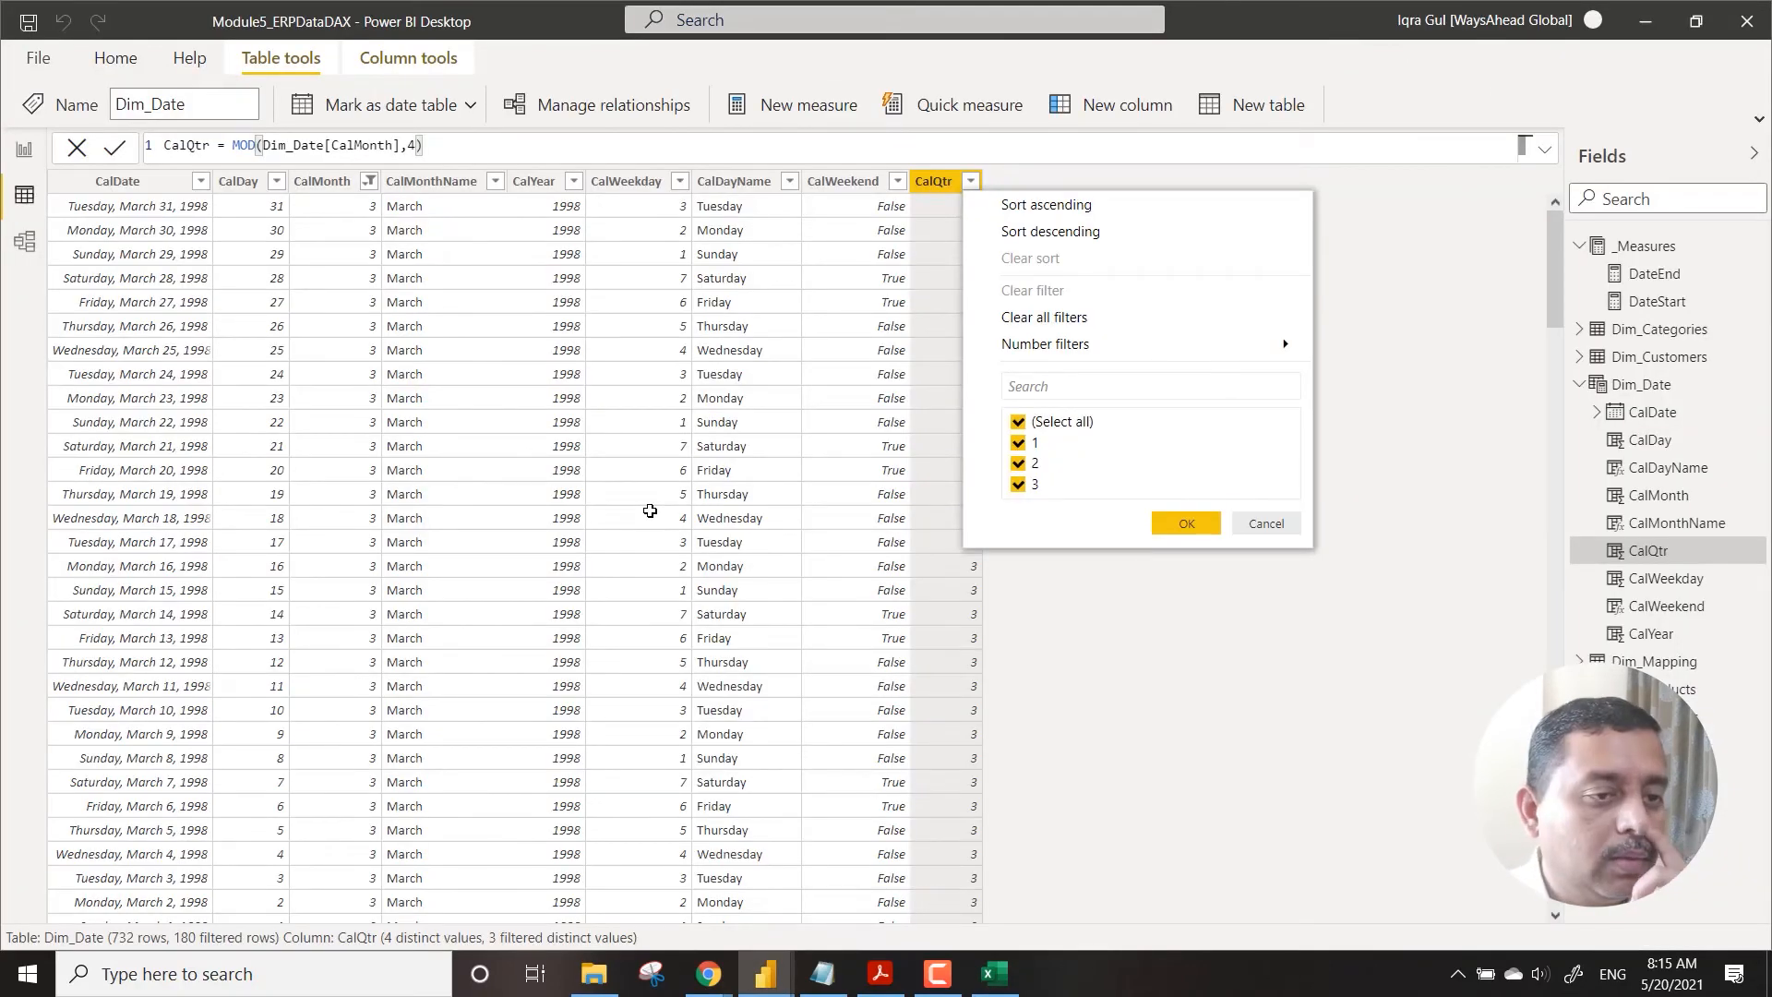
click(425, 145)
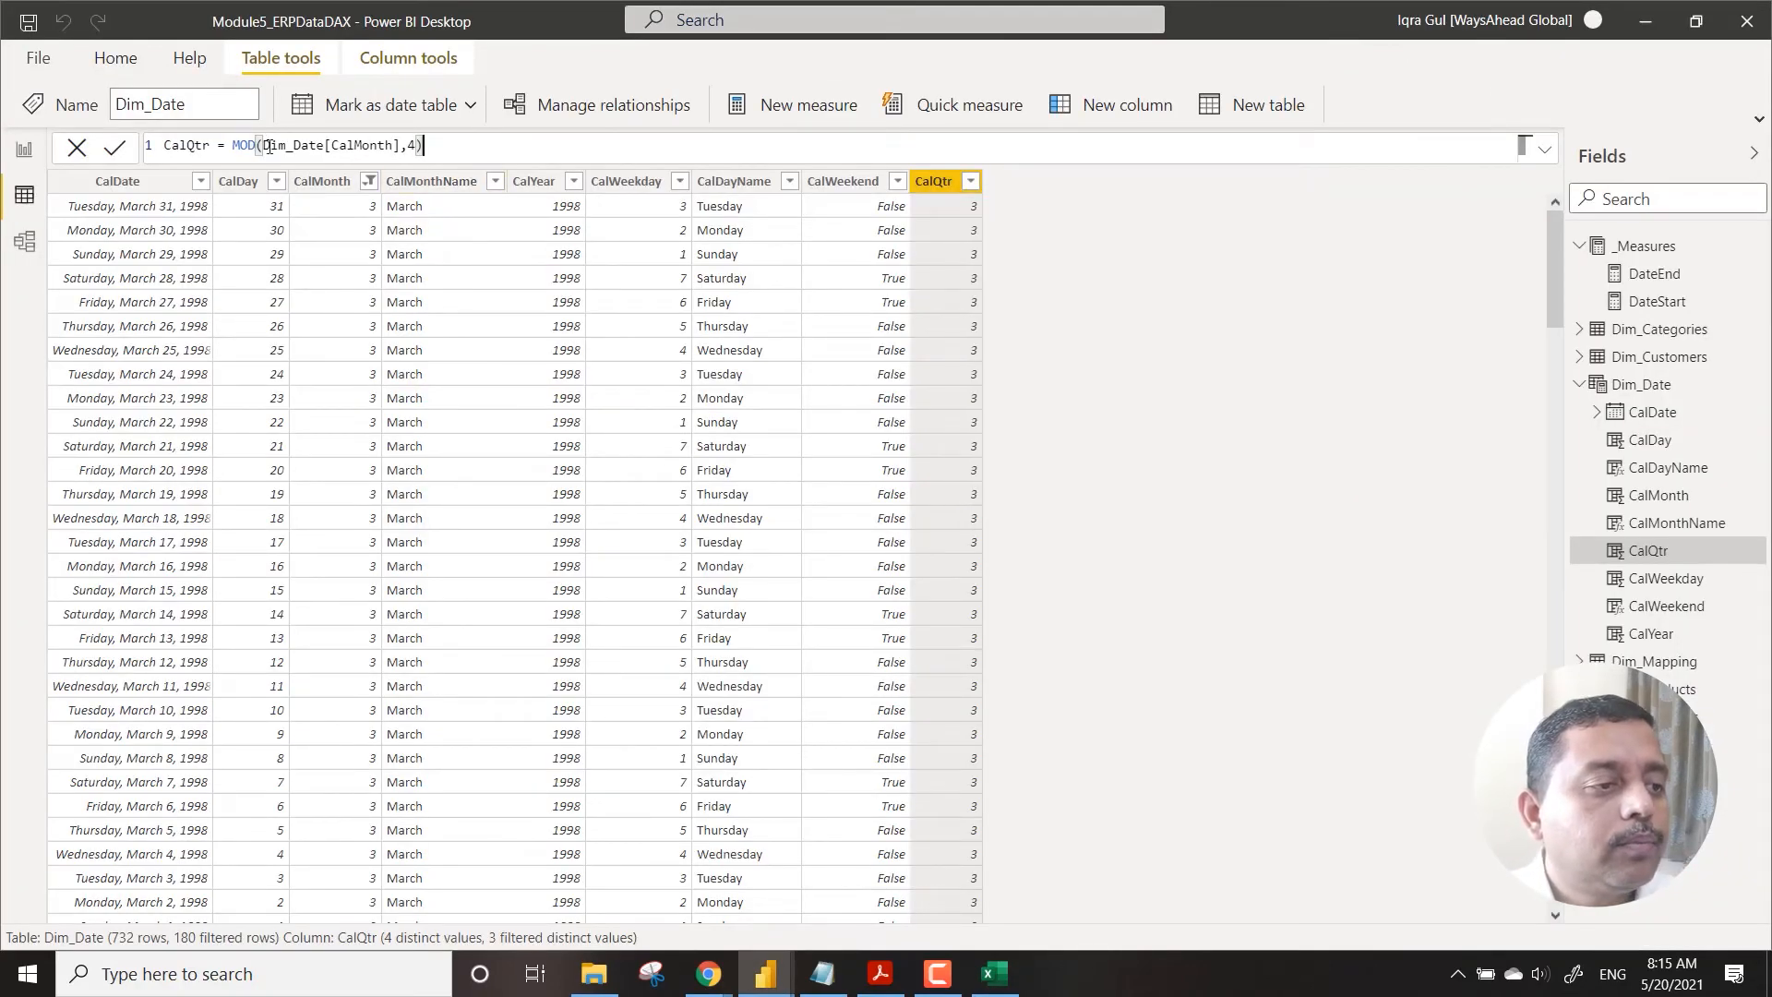
shift+click(230, 145)
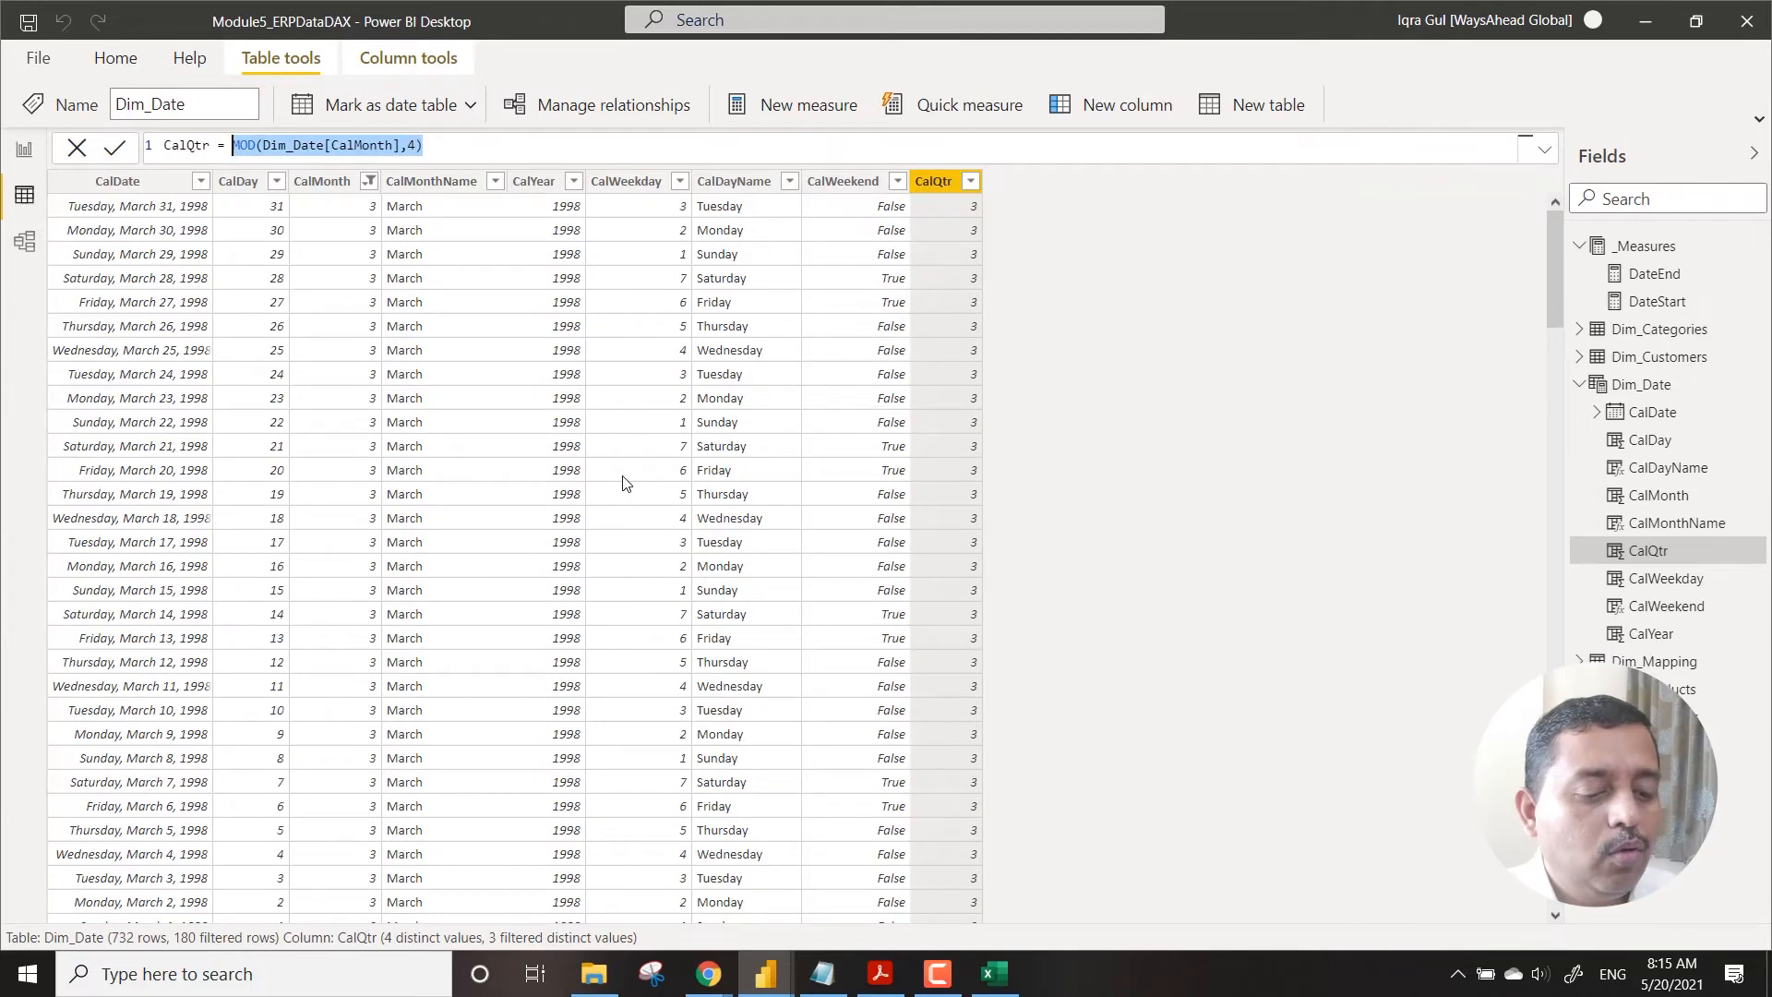
text(DIVIDE()
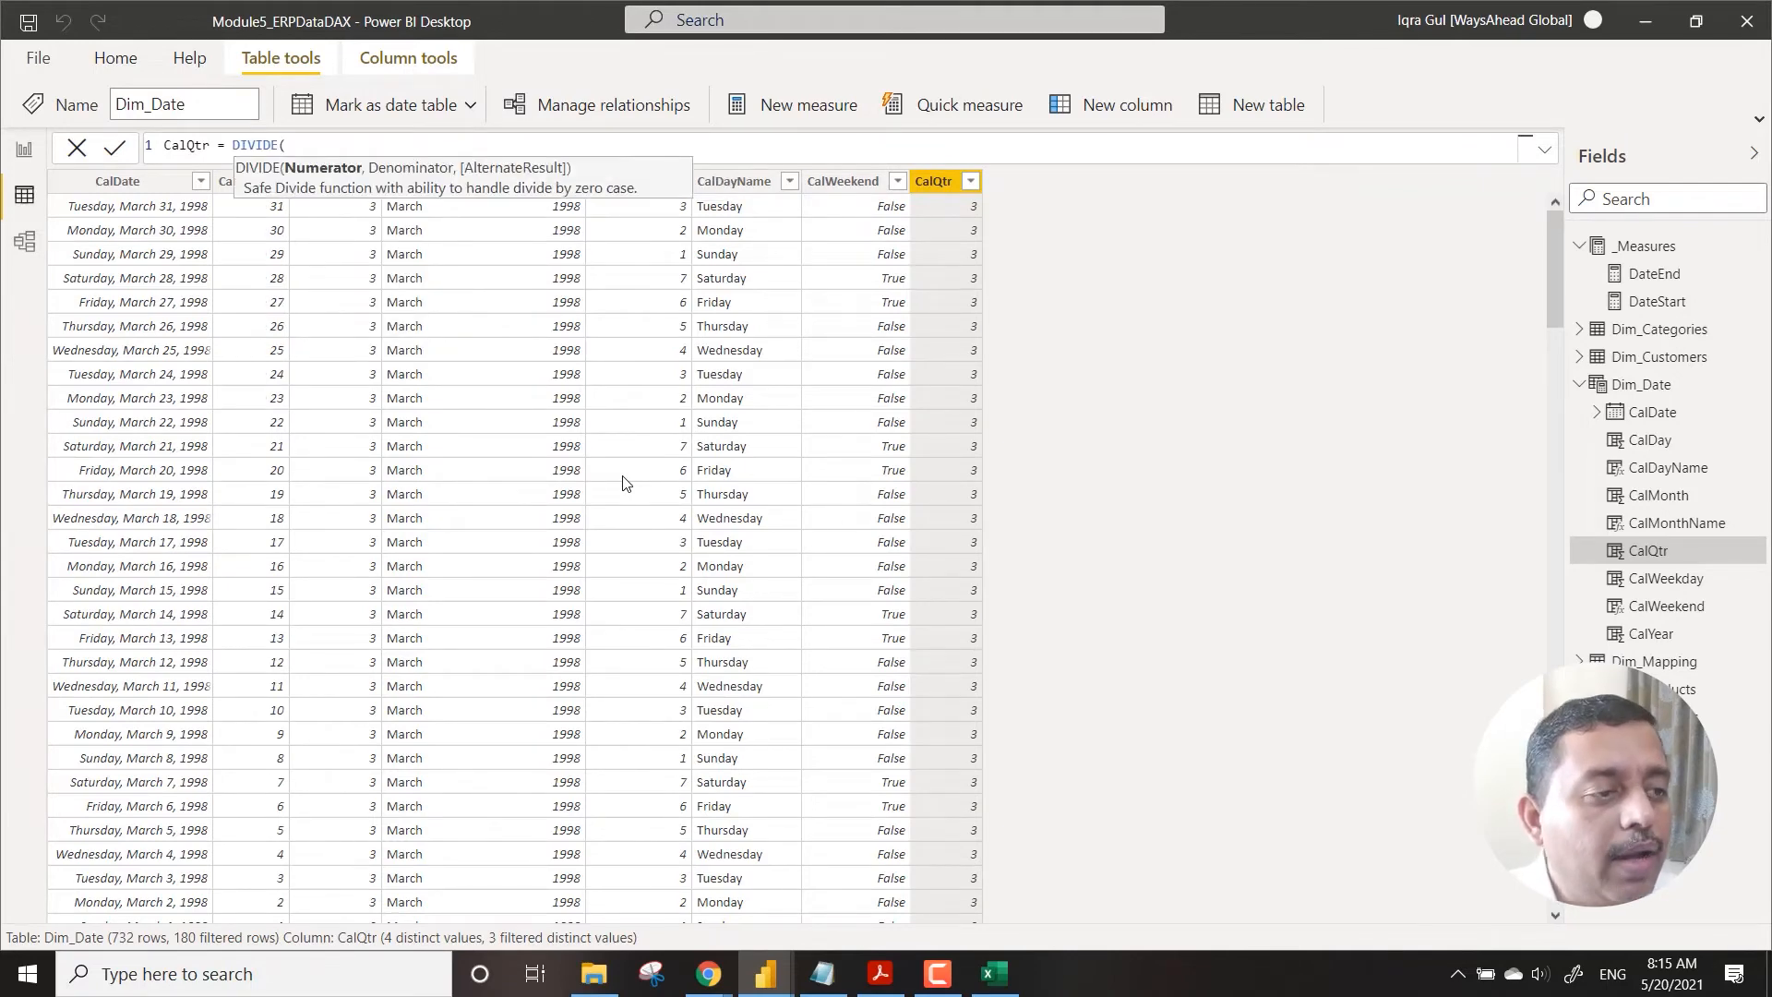
text(cal)
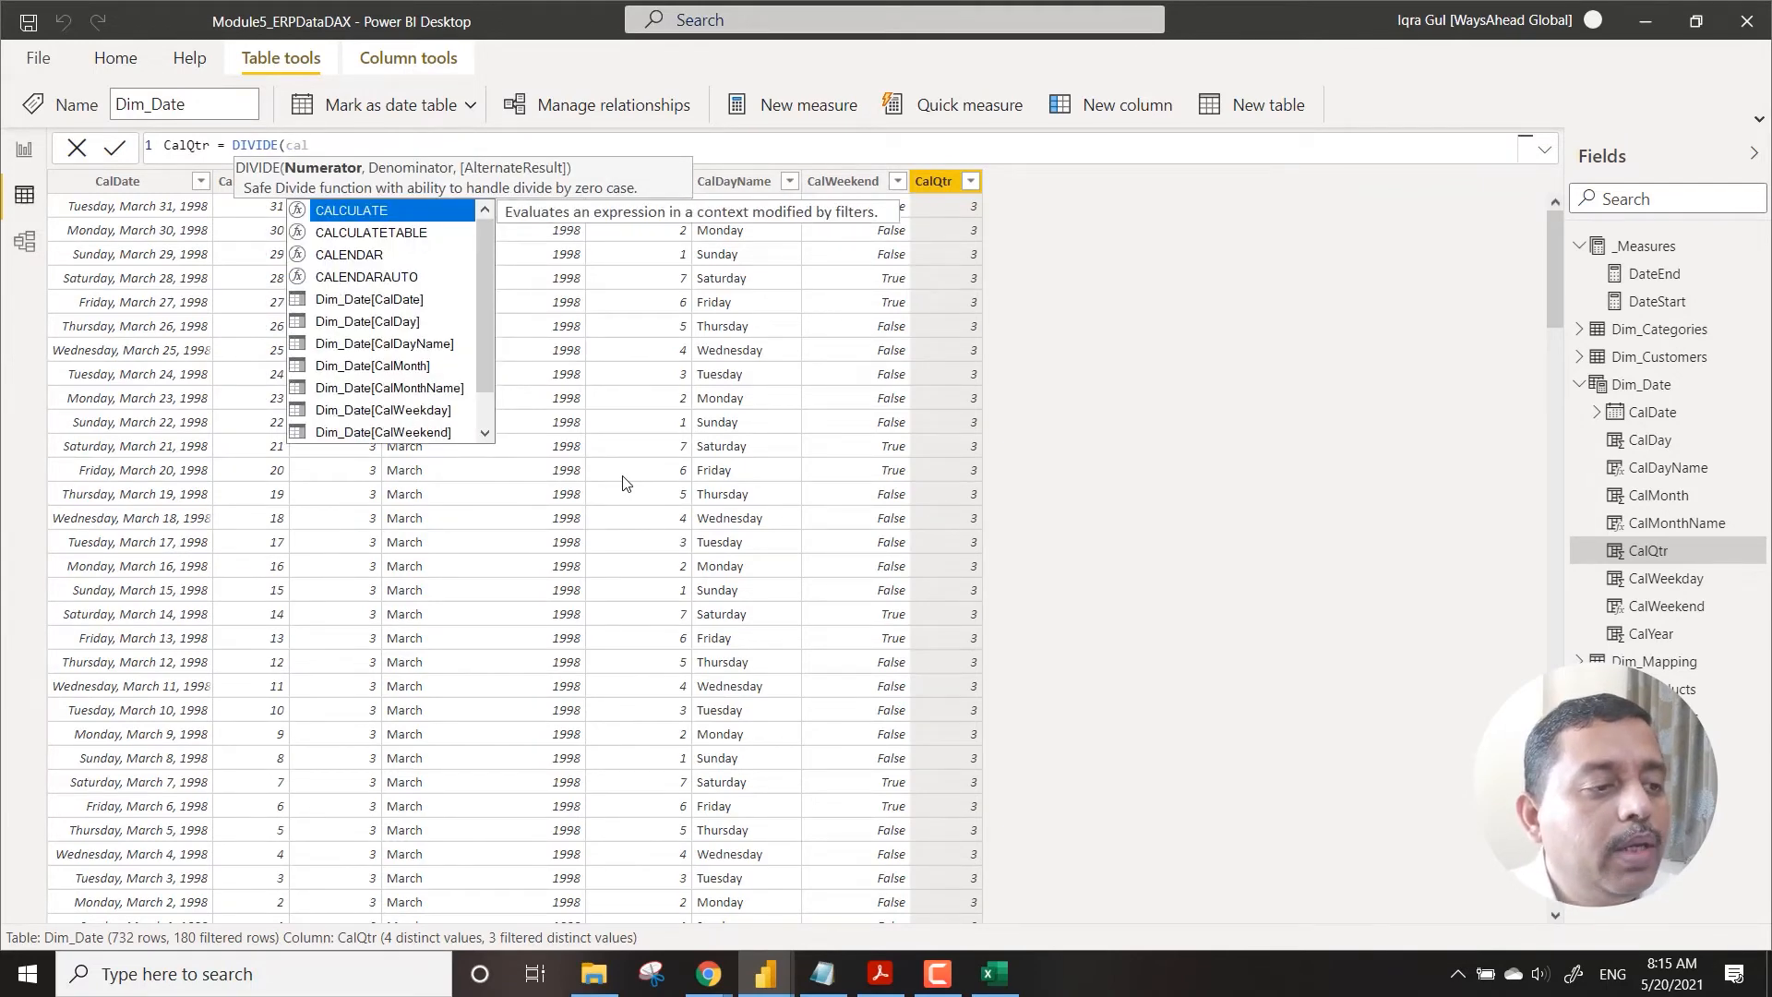
key(Down)
key(Down)
key(Down)
key(Down)
key(Down)
key(Down)
key(Down)
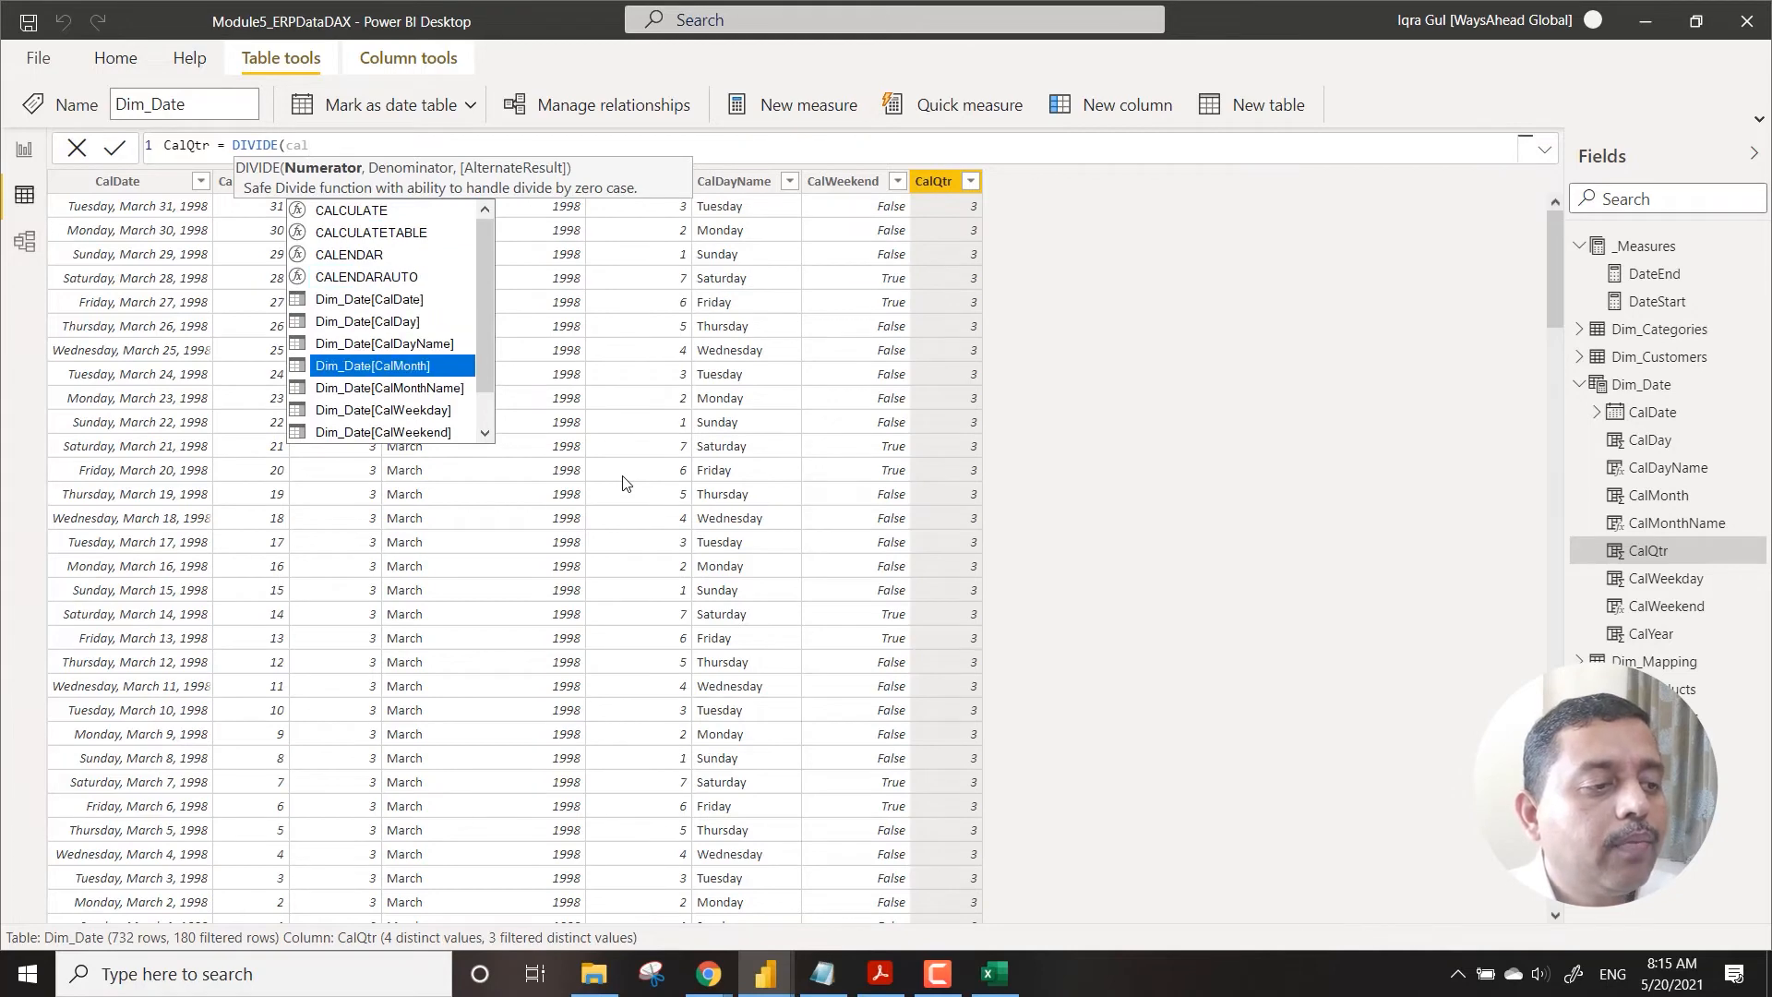
key(Tab)
text(,)
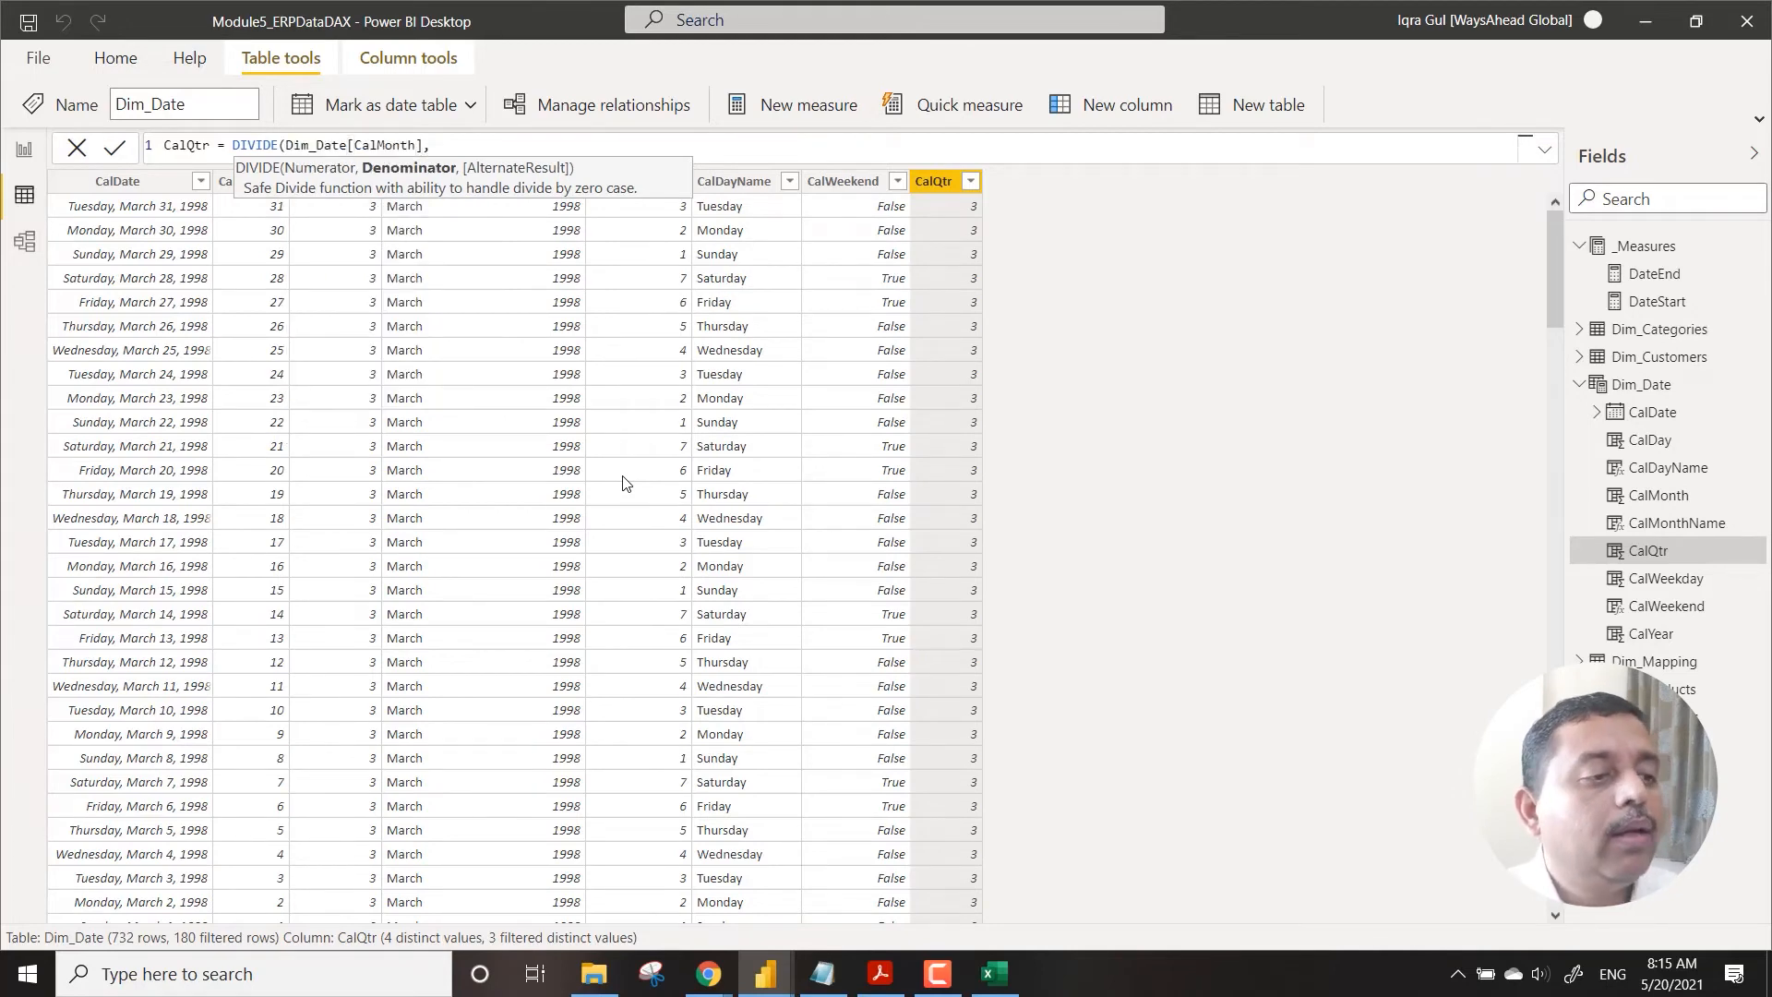
text(3)
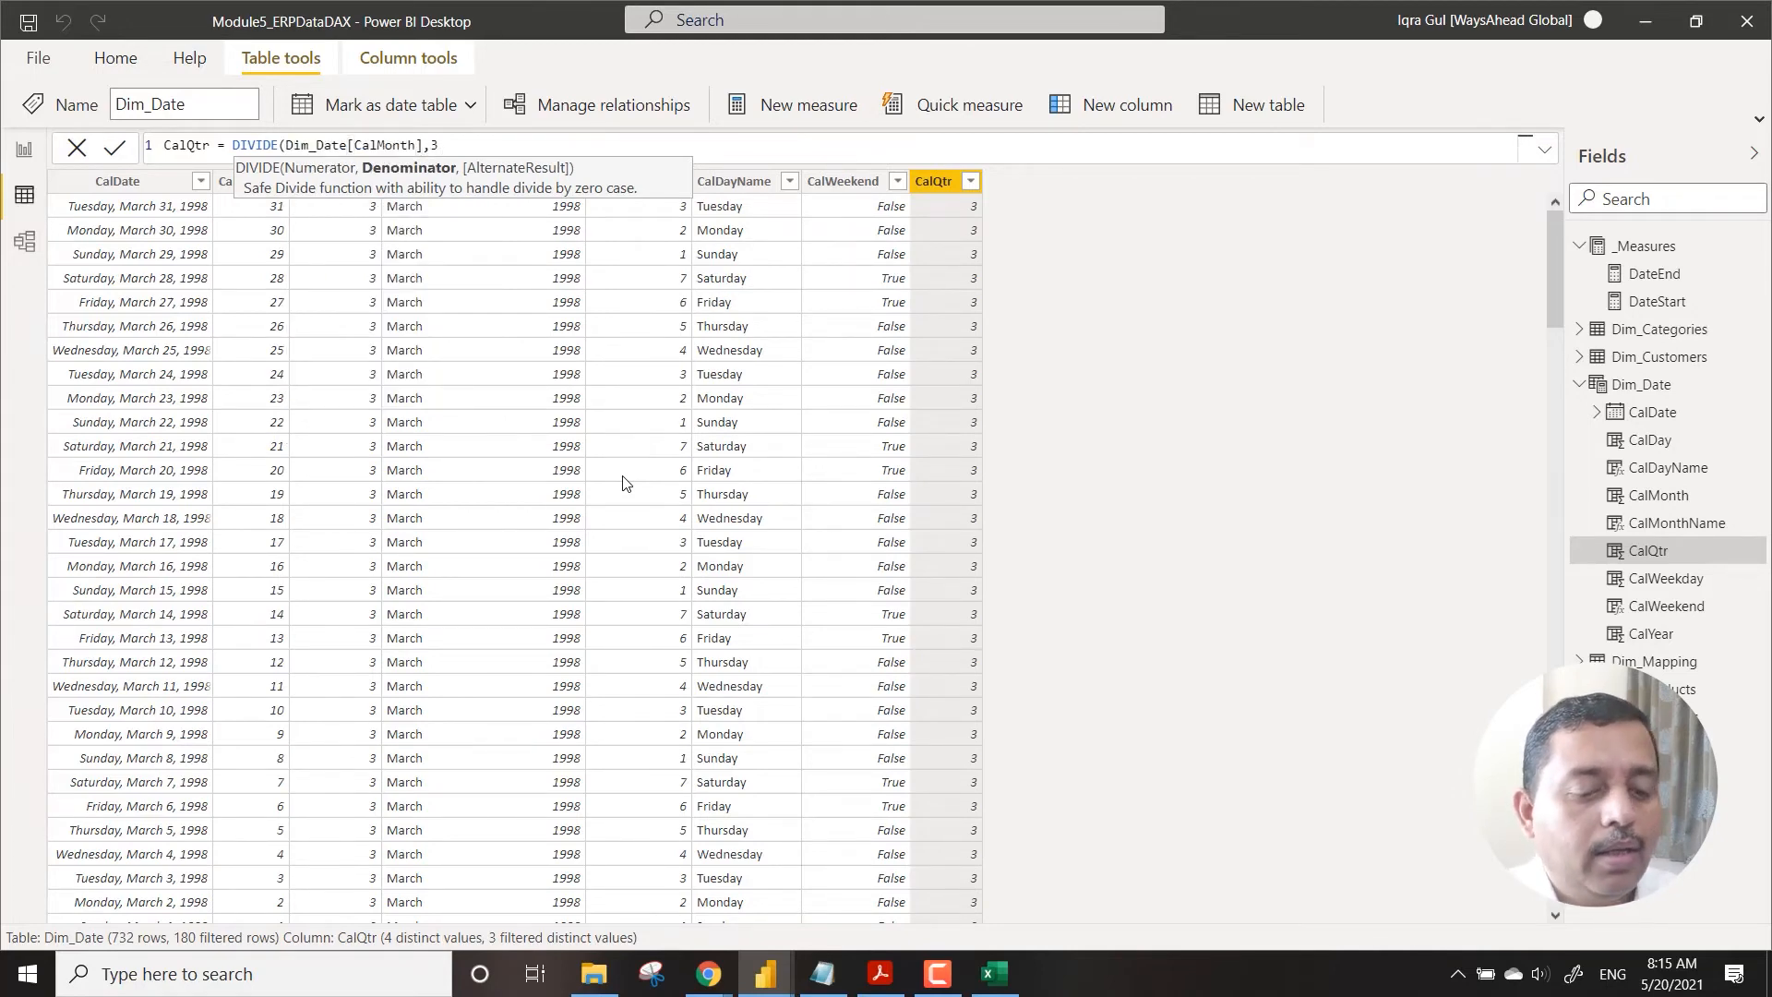
text())
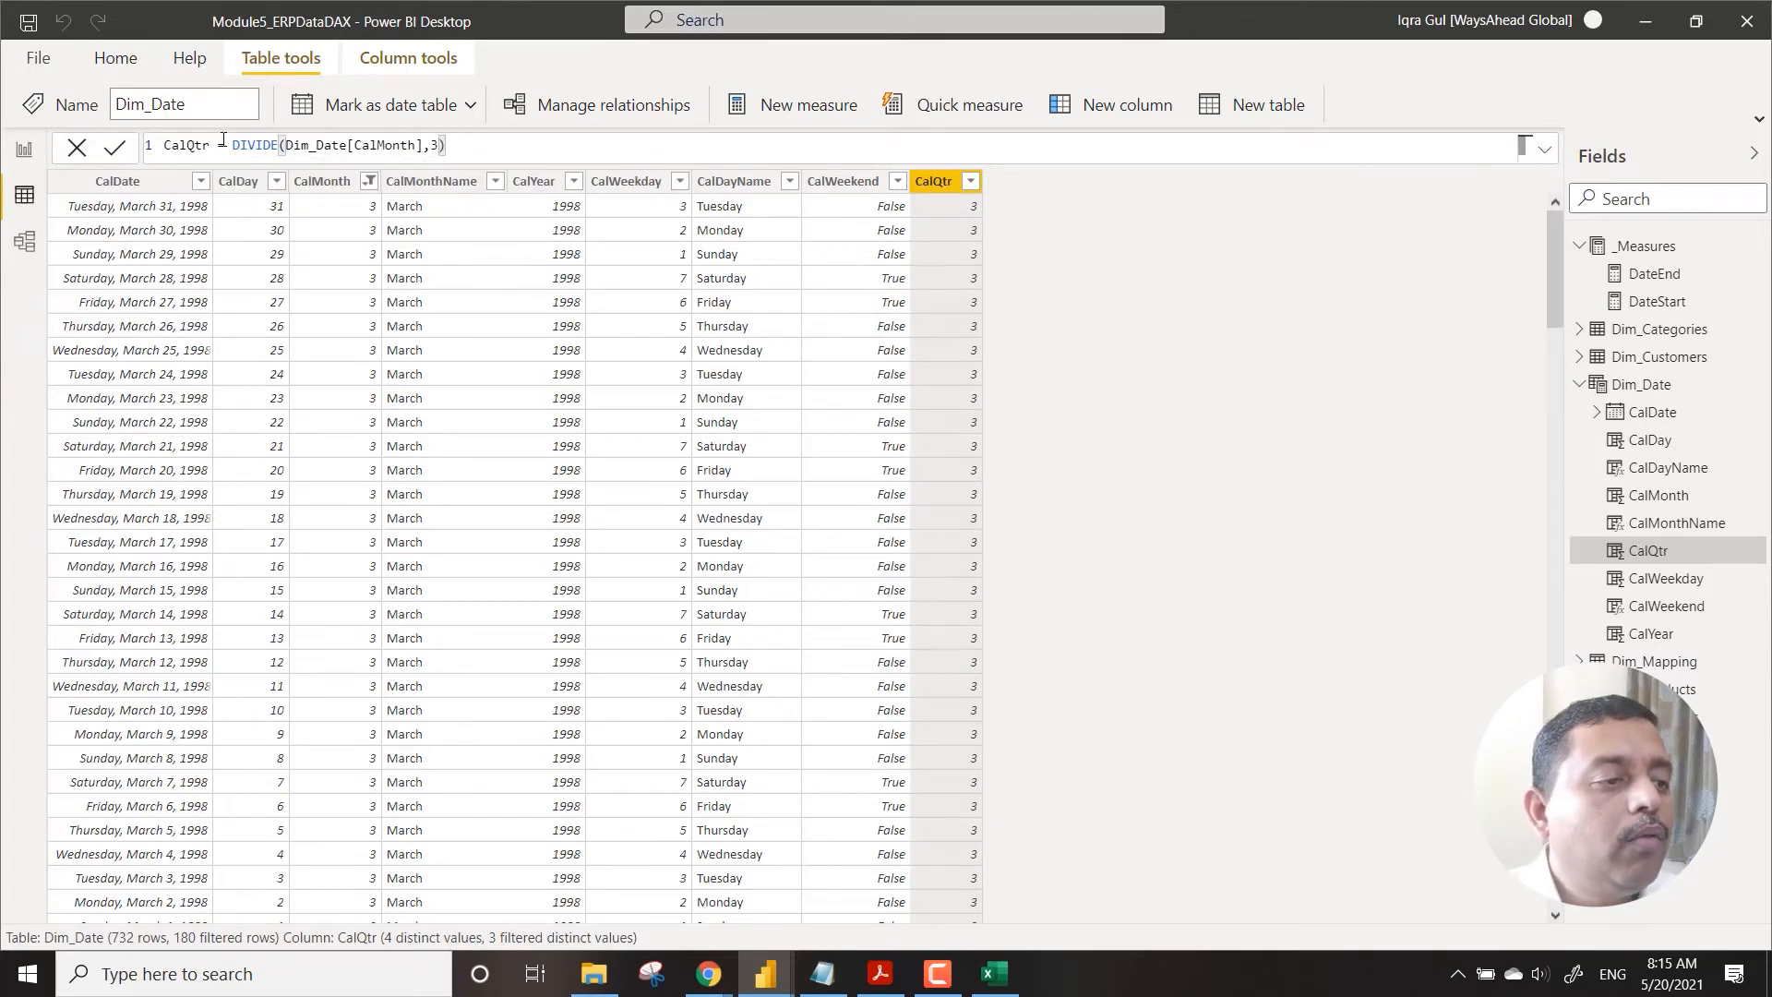
Step: Wrap the CalQtr expression in CEILING with significance 1, giving CEILING(DIVIDE(Dim_Date[CalMonth],3),1), and commit it
click(228, 144)
text(ce)
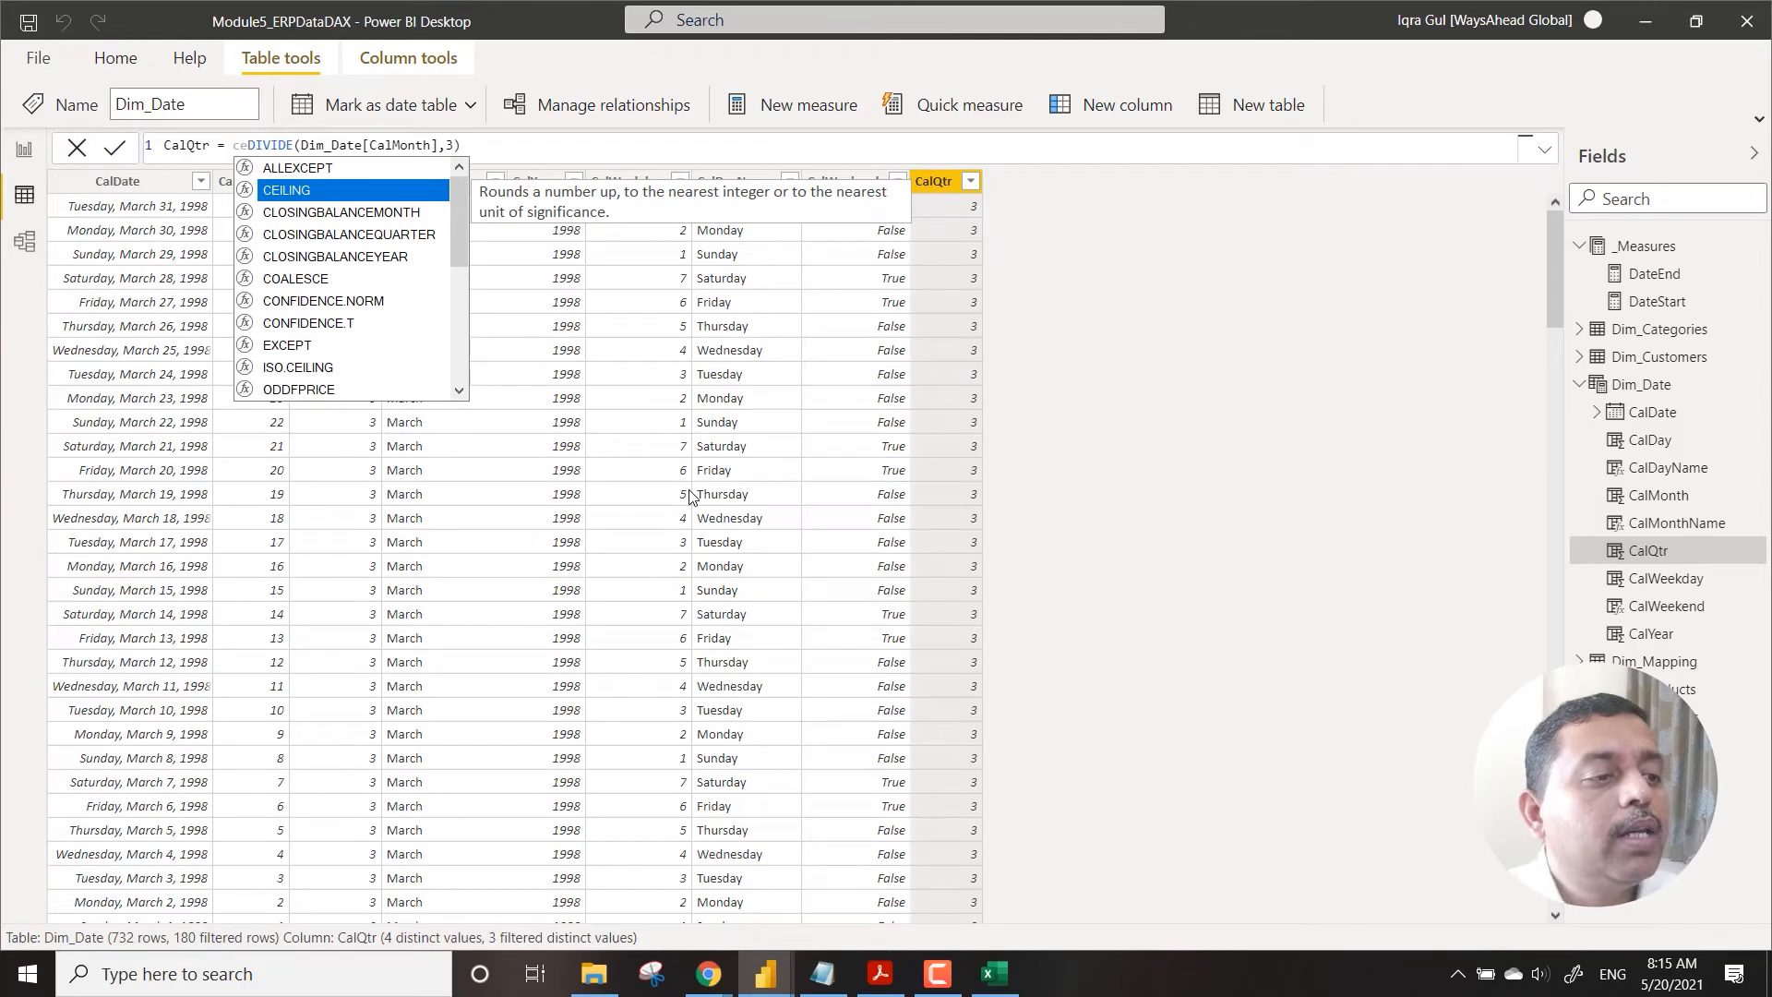
key(Tab)
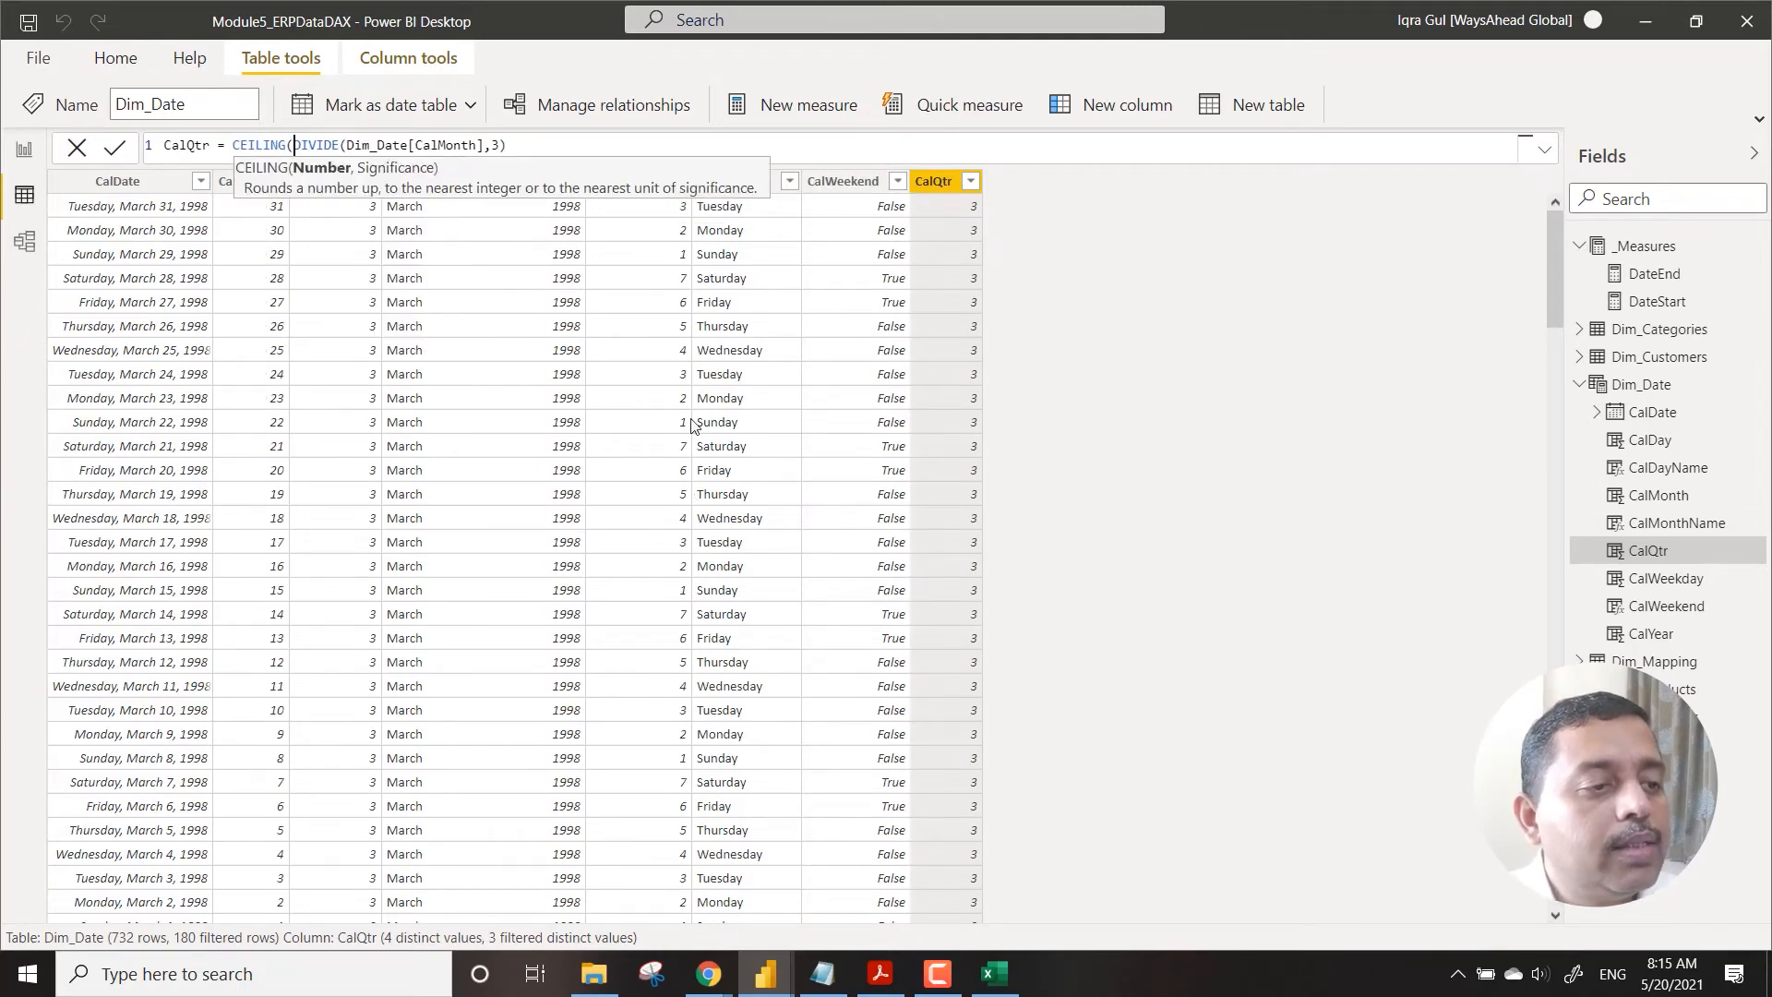
click(571, 140)
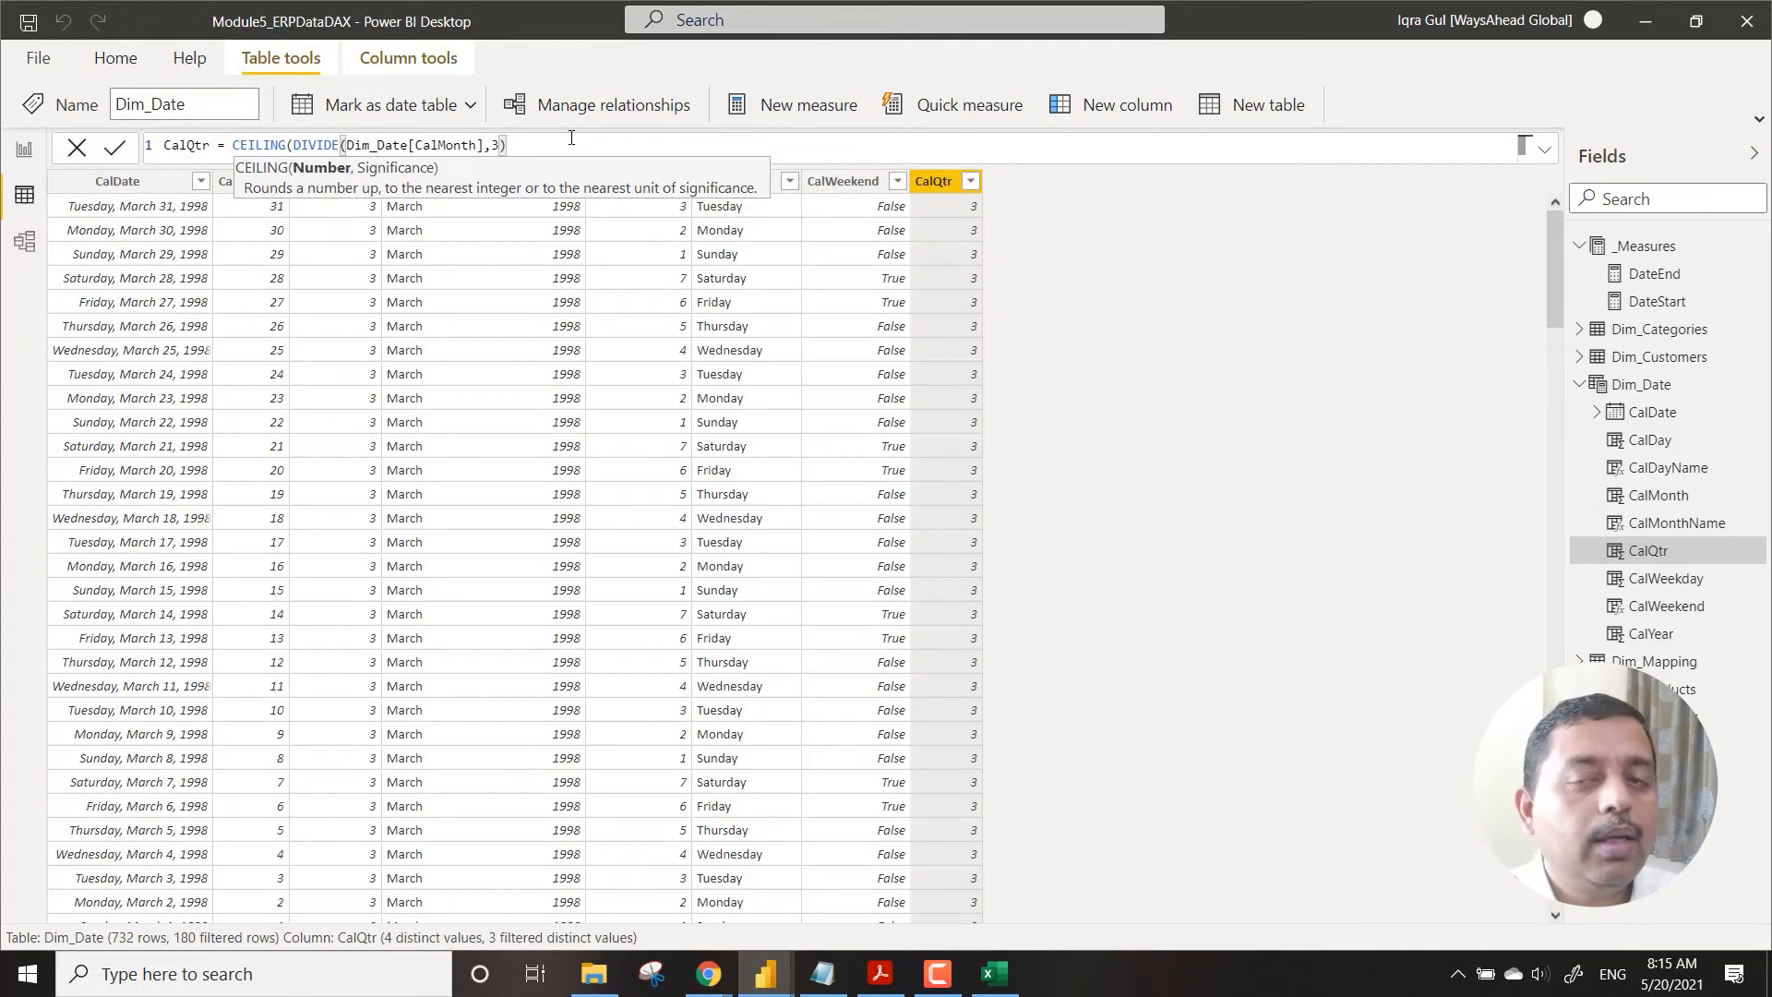
text(,1)
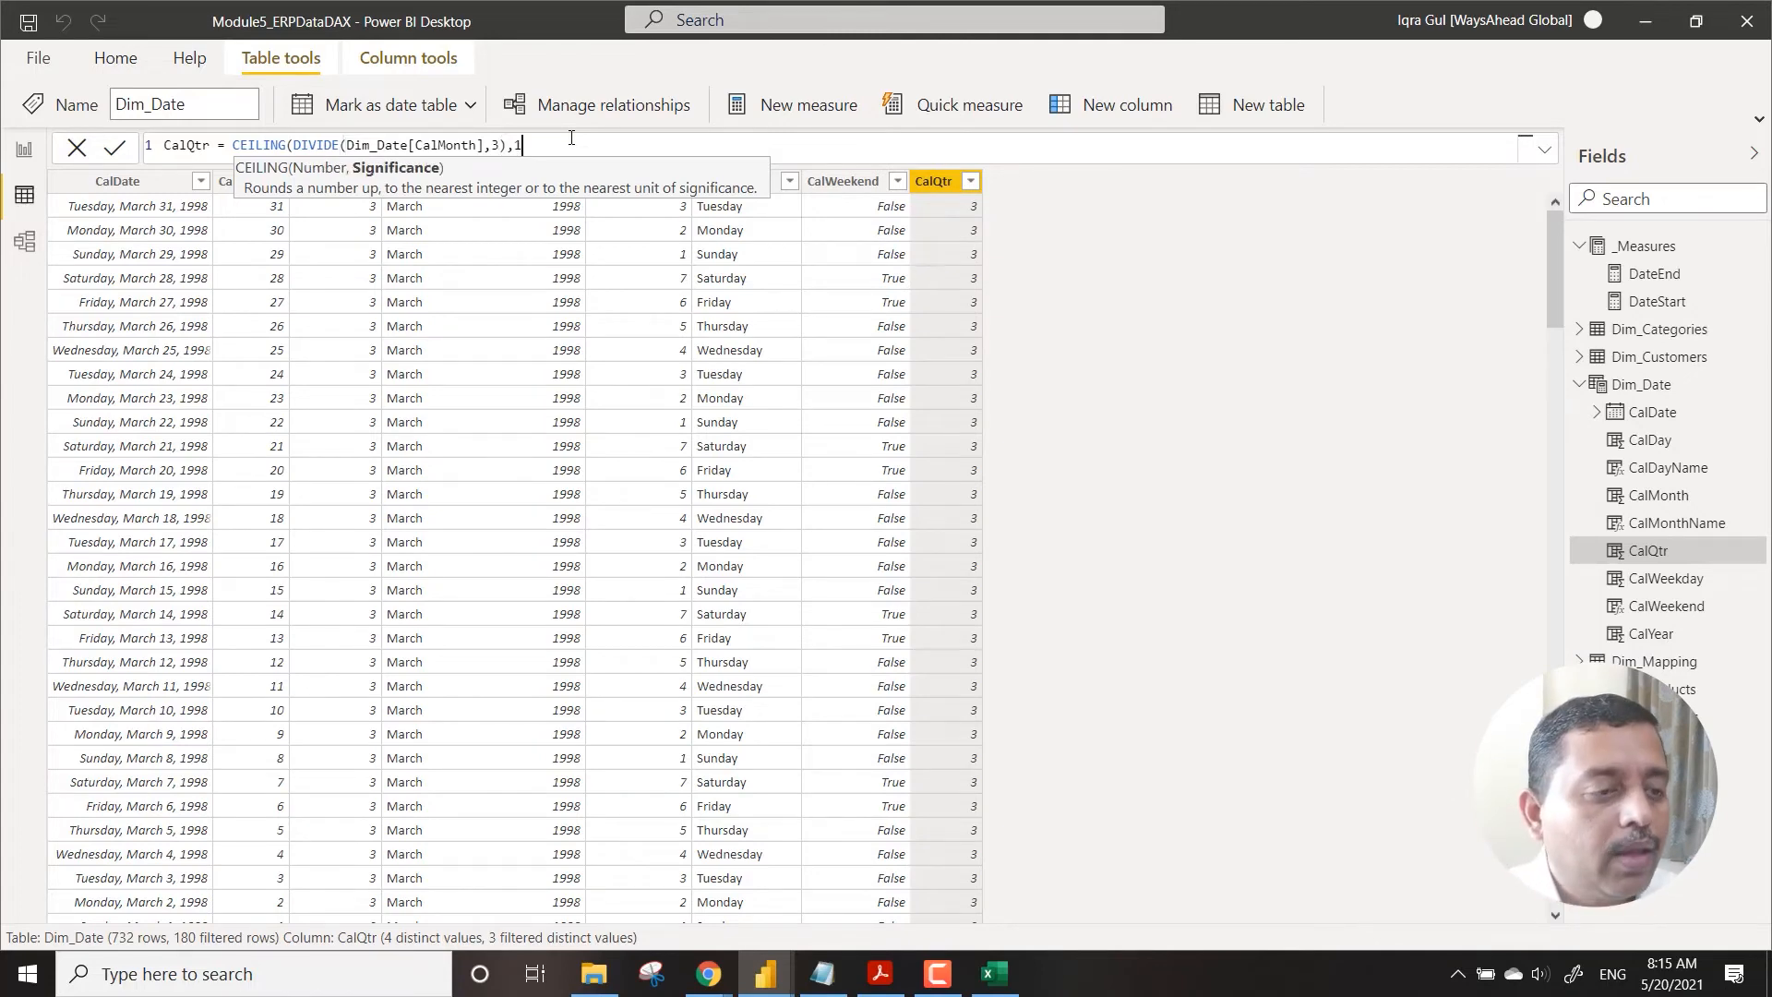
text())
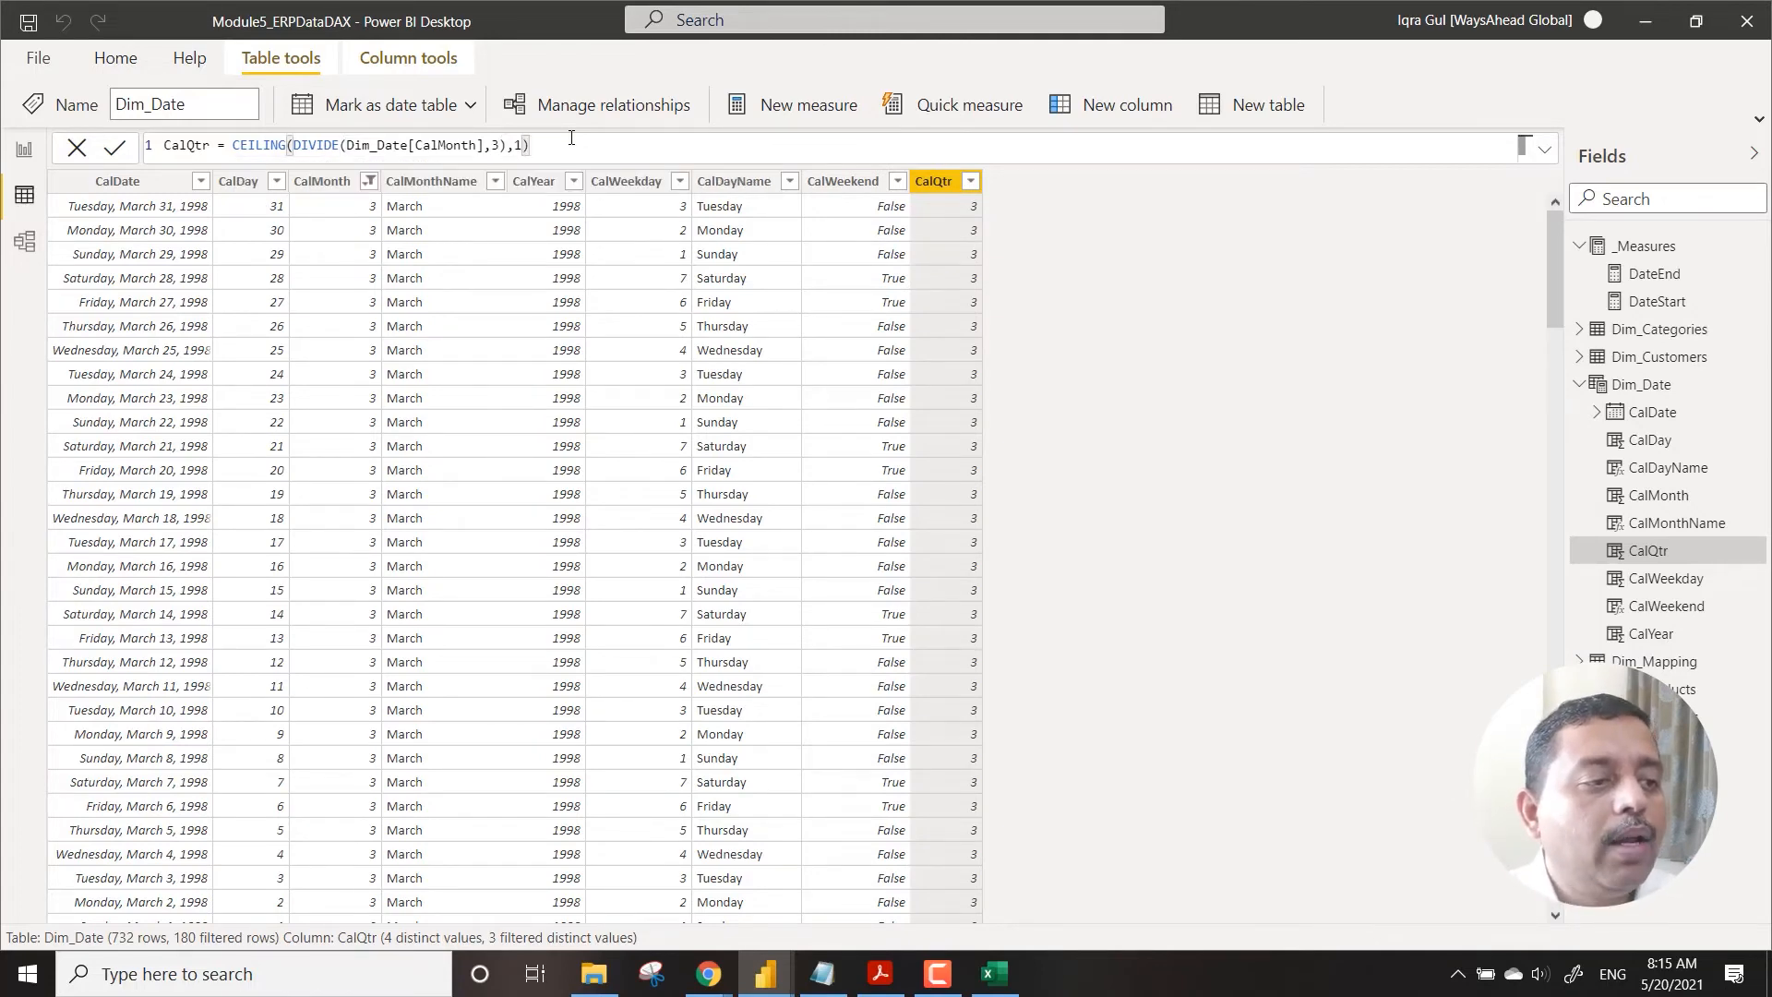
key(Return)
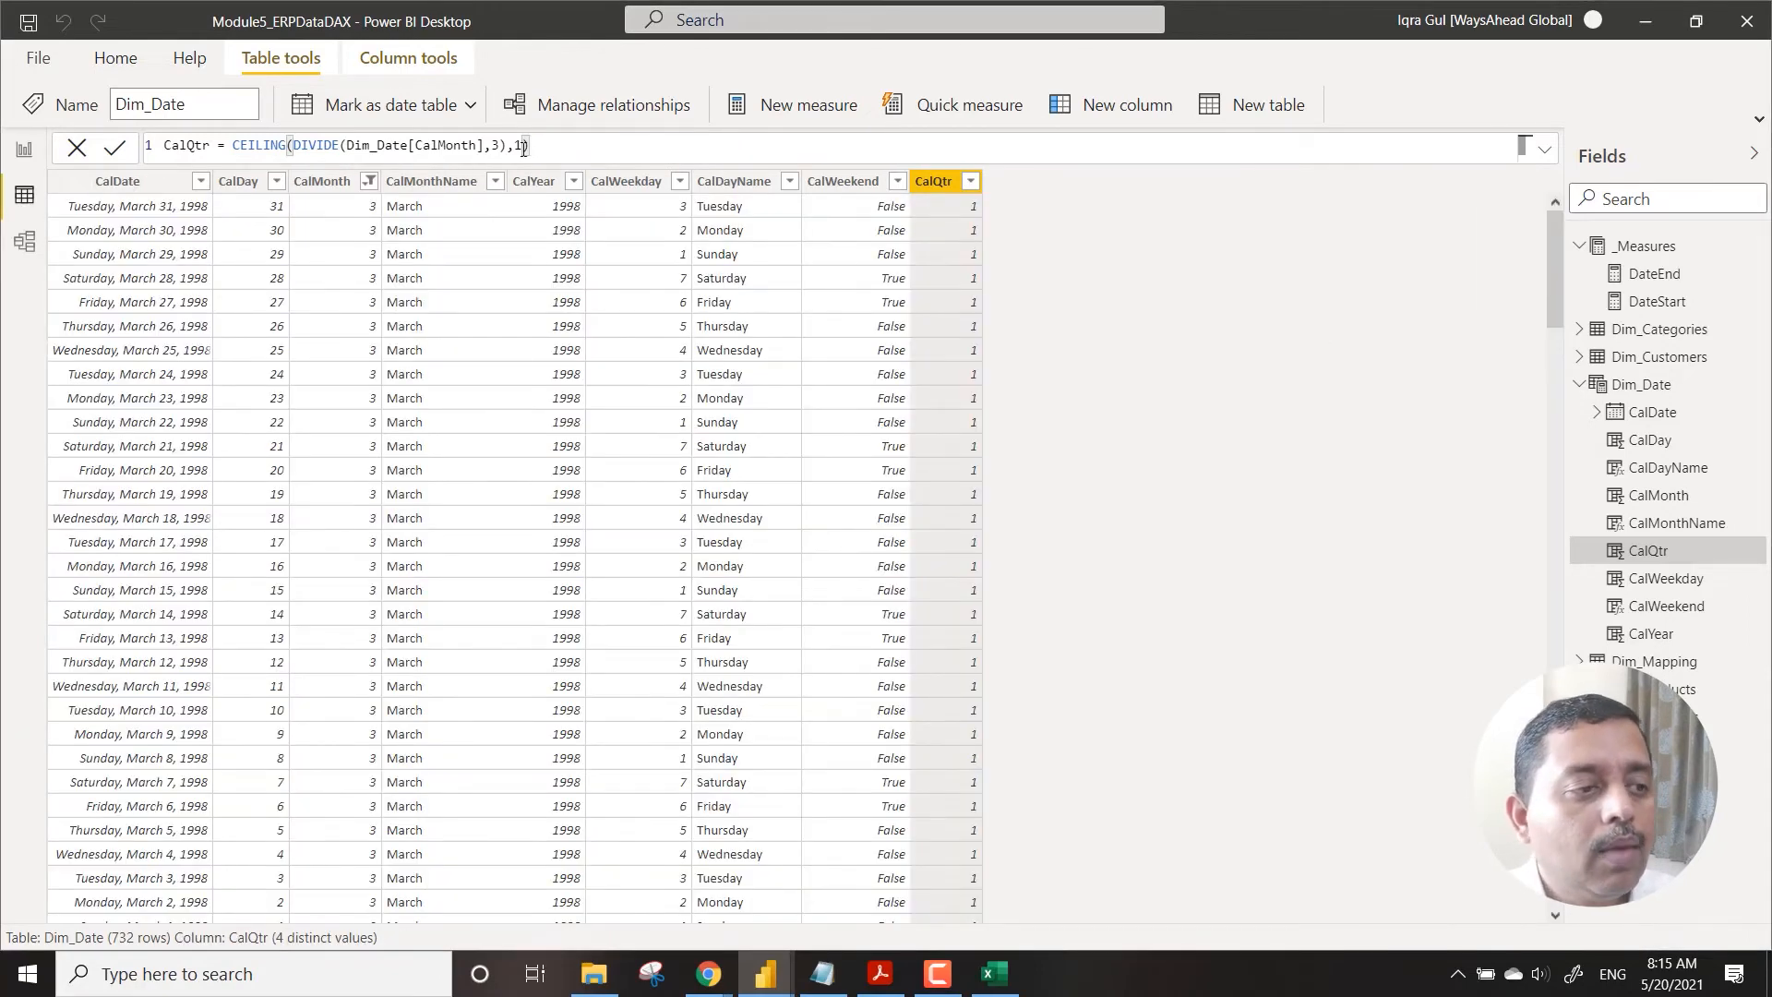
Step: Check which CalQtr values the filter lists offer for the months currently filtered in CalMonth
click(370, 181)
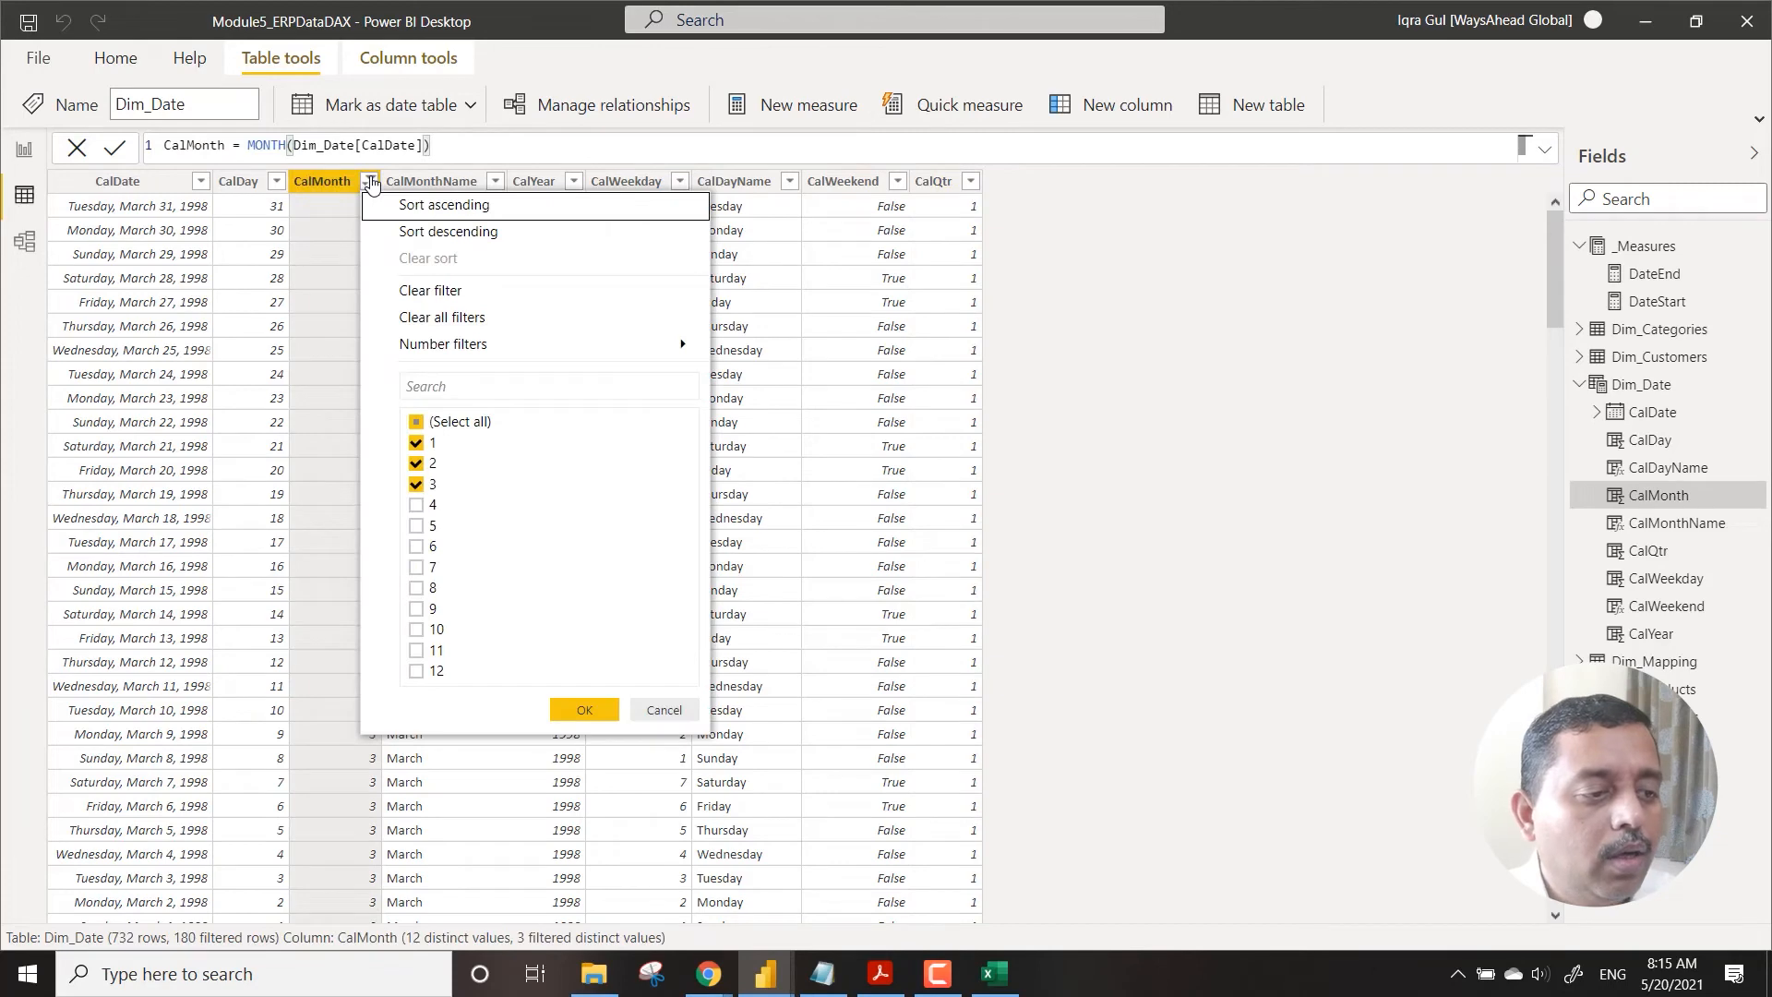
click(370, 182)
click(370, 182)
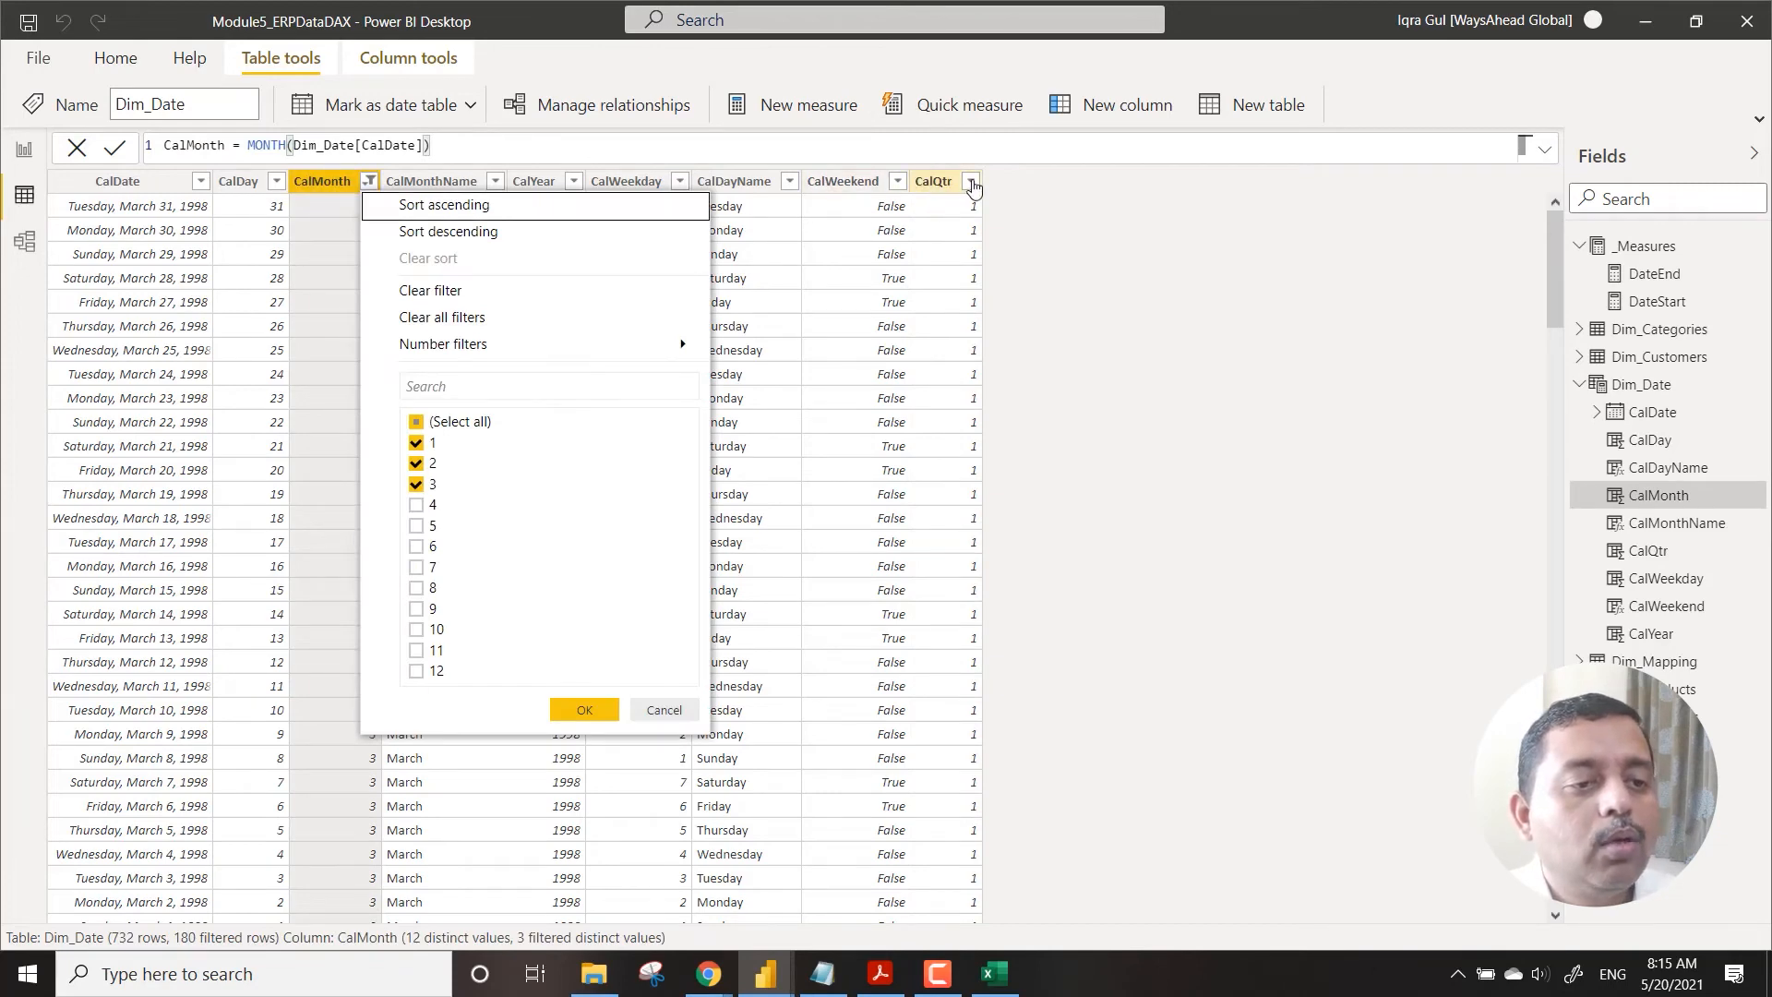
click(973, 185)
click(973, 186)
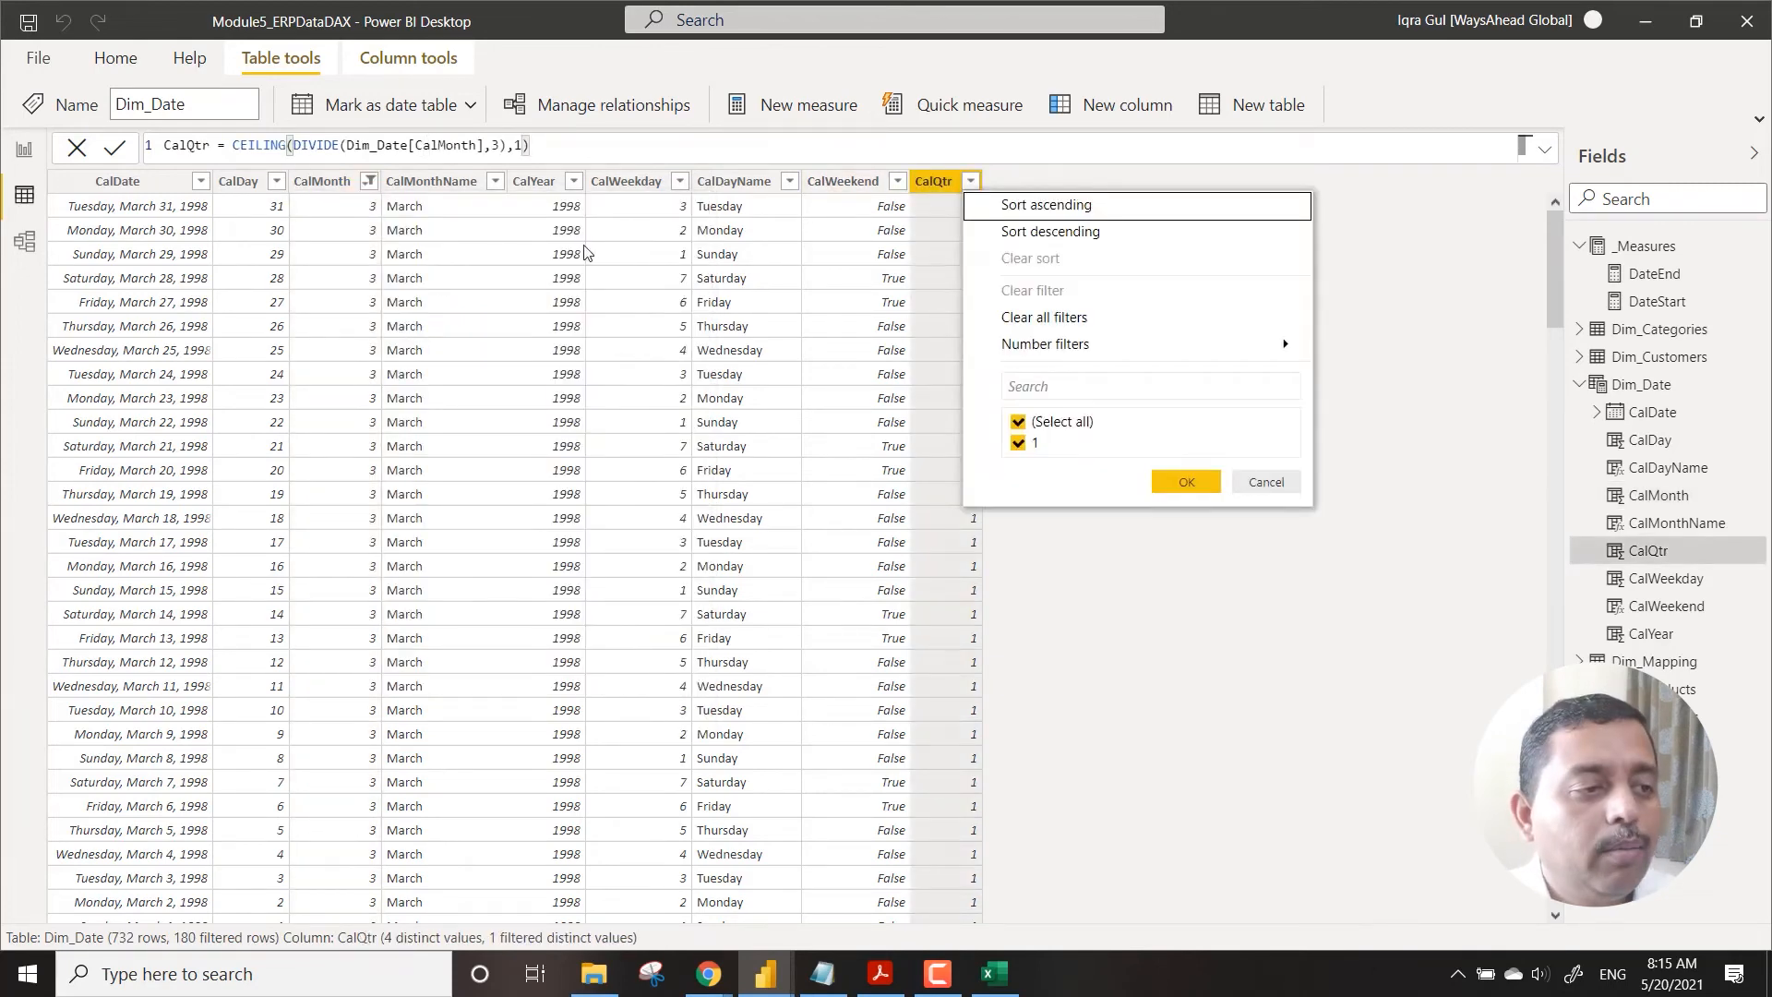
click(487, 277)
Step: Filter CalMonth to months 10, 11 and 12 only, and check the quarter values listed for CalQtr
click(370, 182)
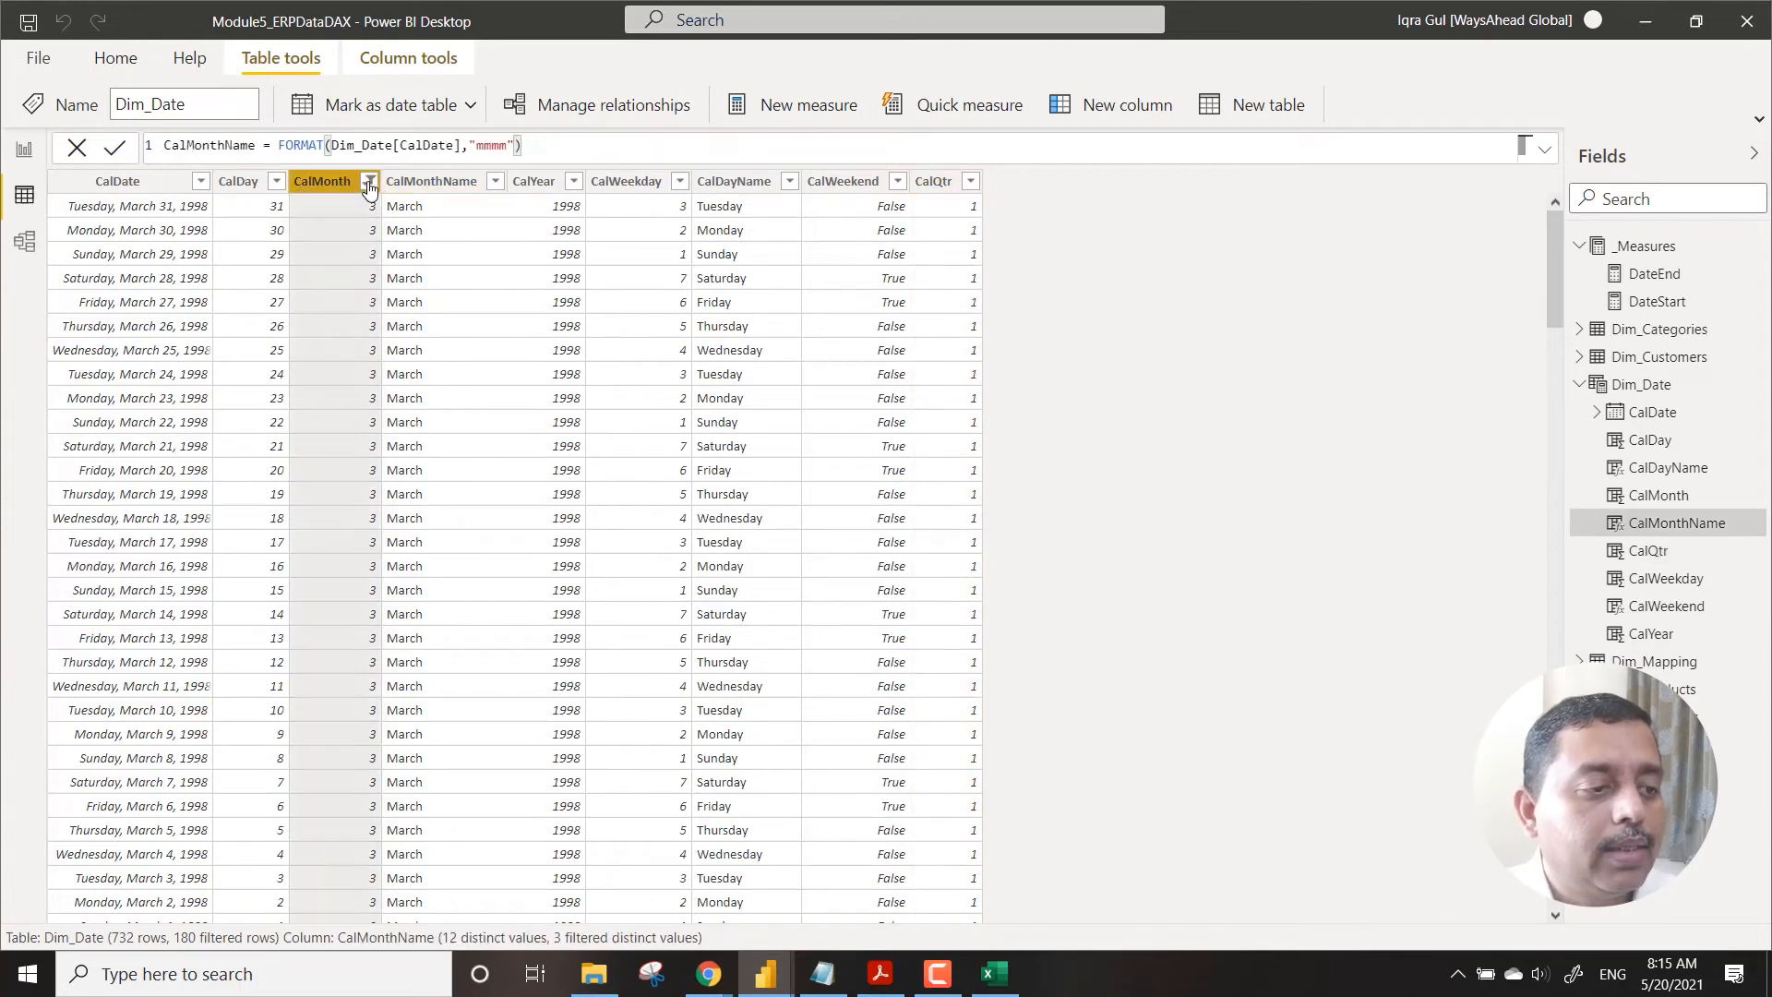
click(417, 422)
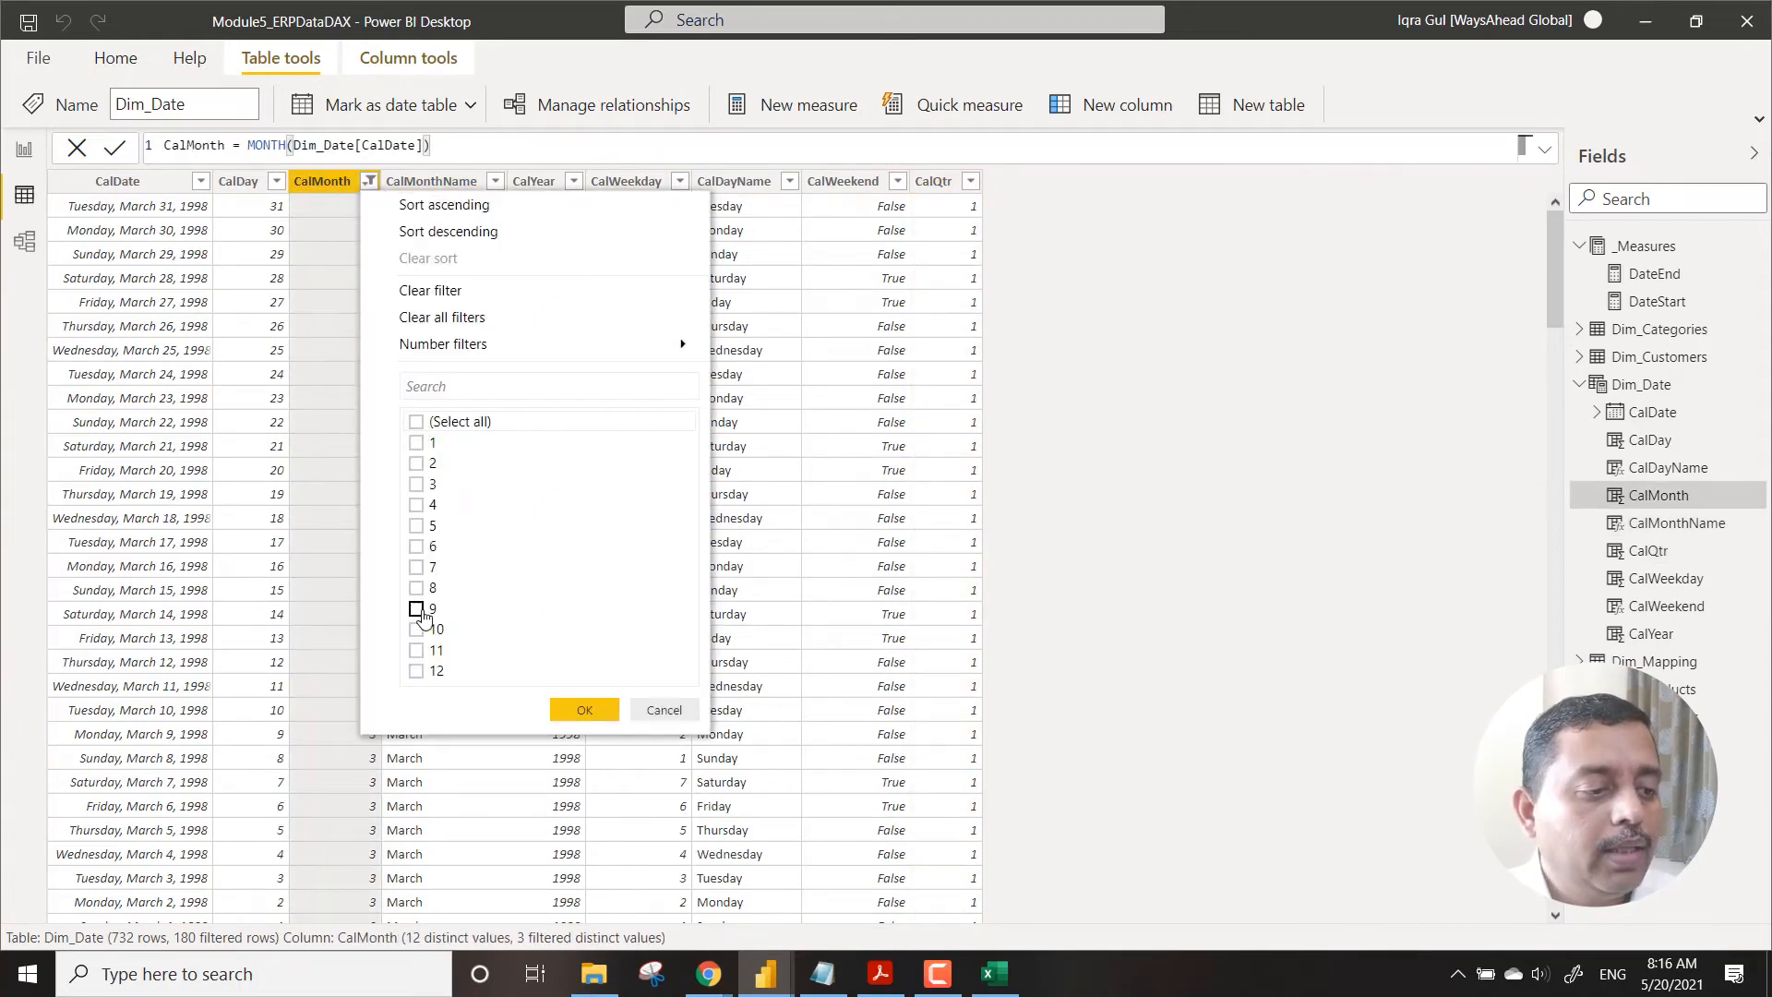
click(417, 630)
click(416, 651)
click(417, 671)
click(584, 710)
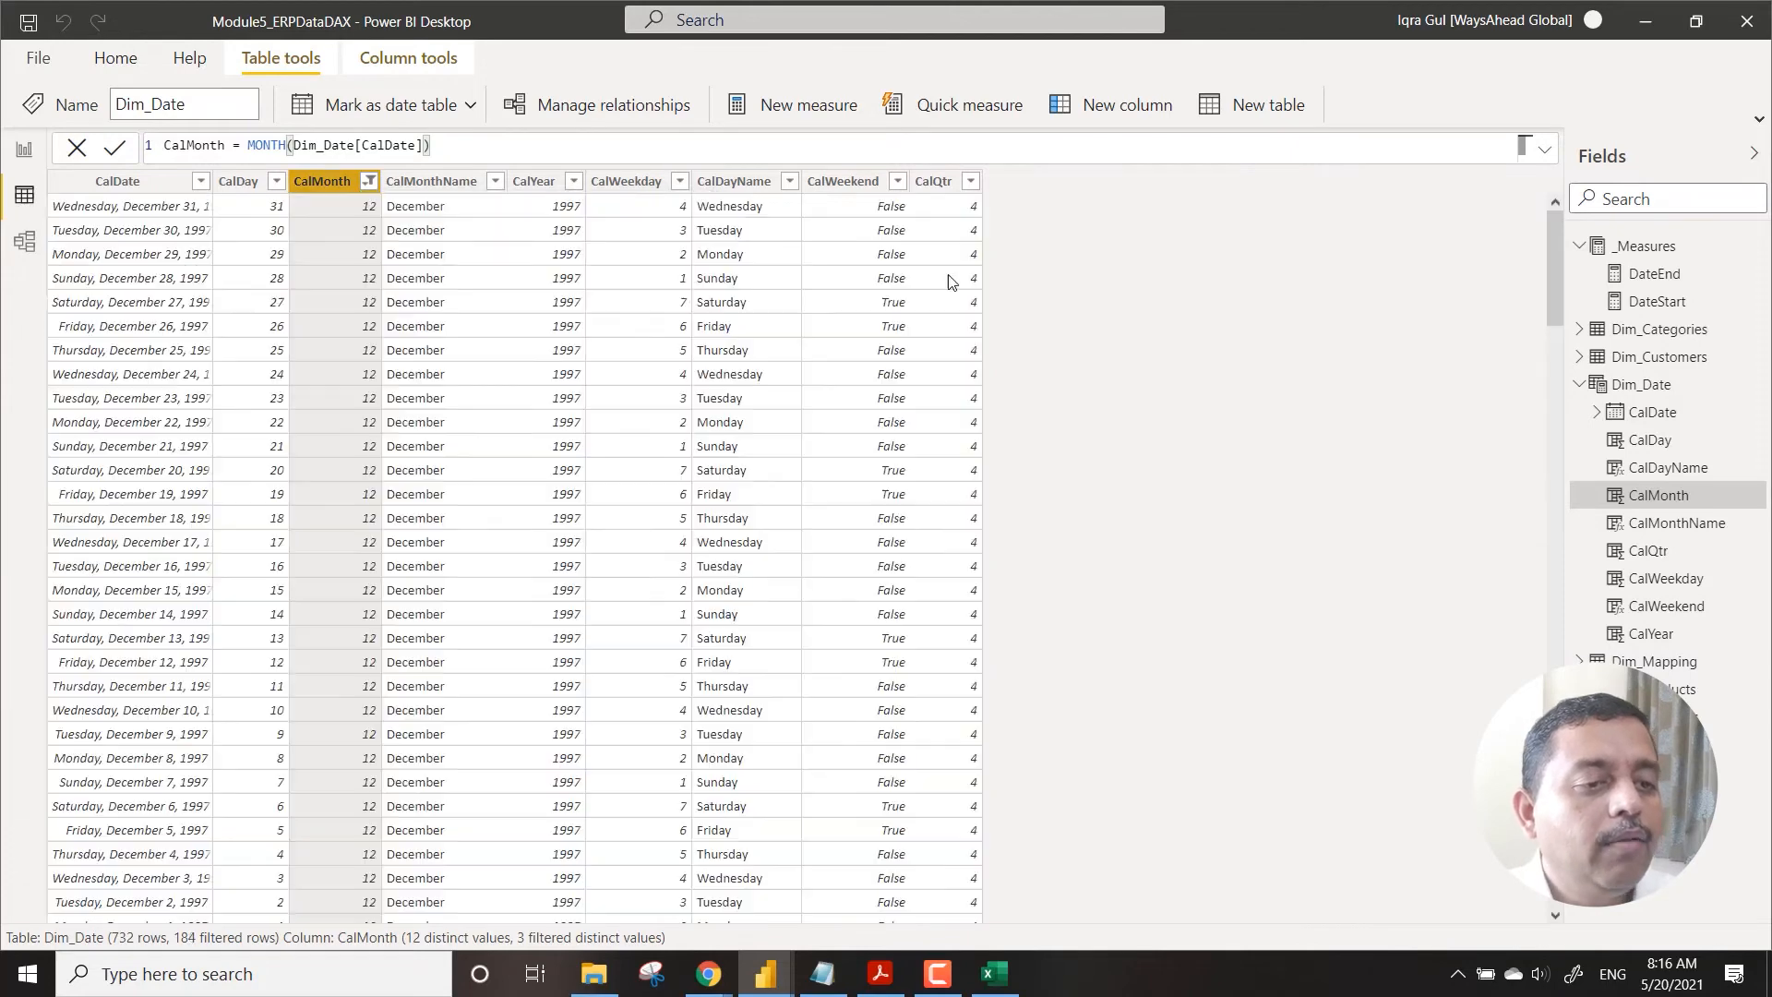
click(972, 182)
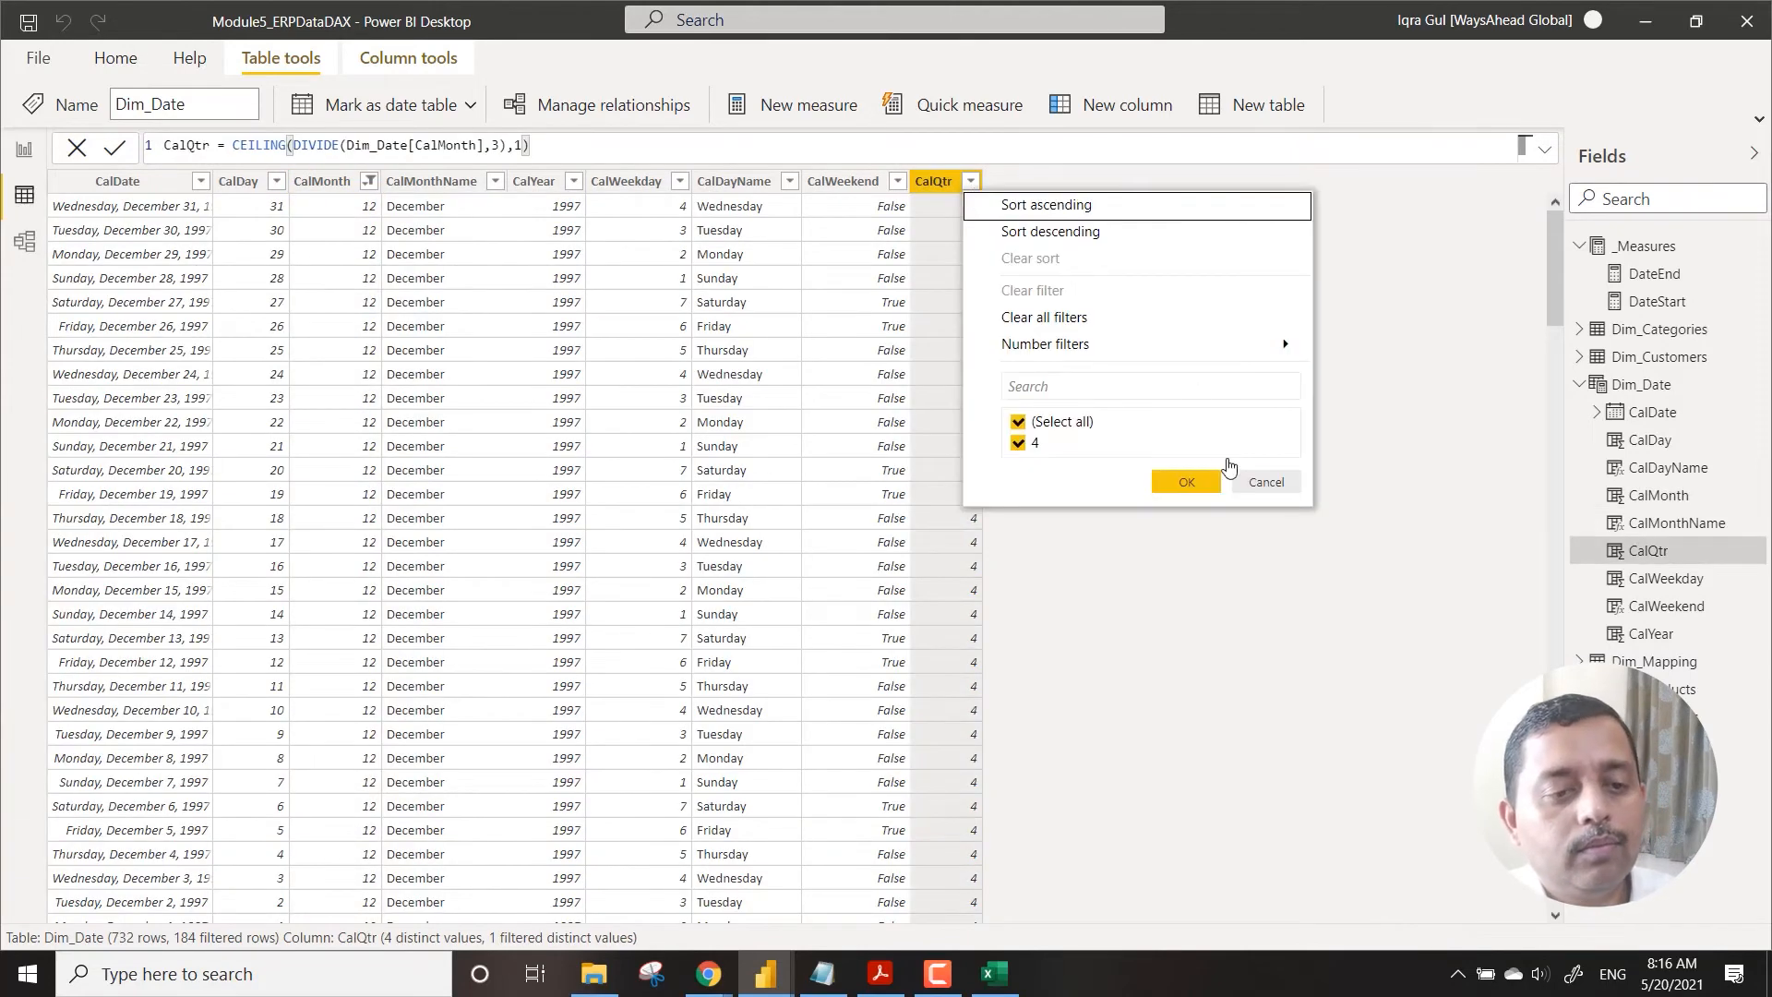
click(1274, 482)
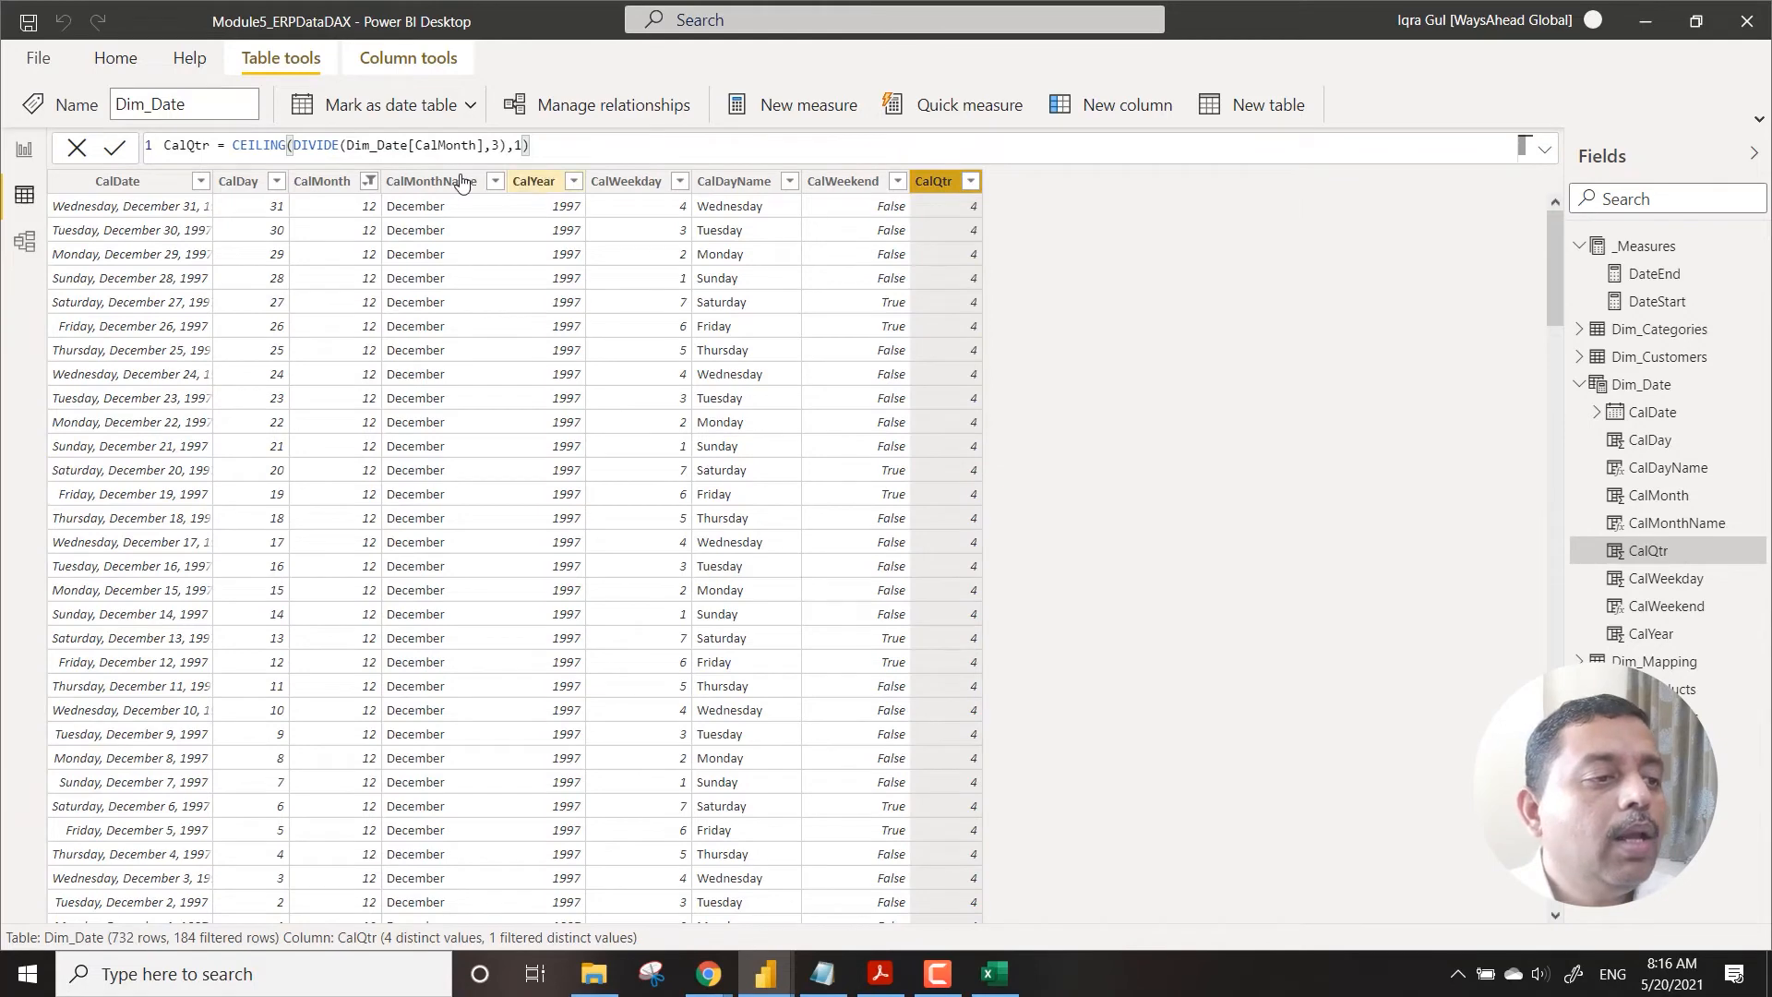
Step: Restore all months in the CalMonth column filter
click(332, 181)
click(368, 180)
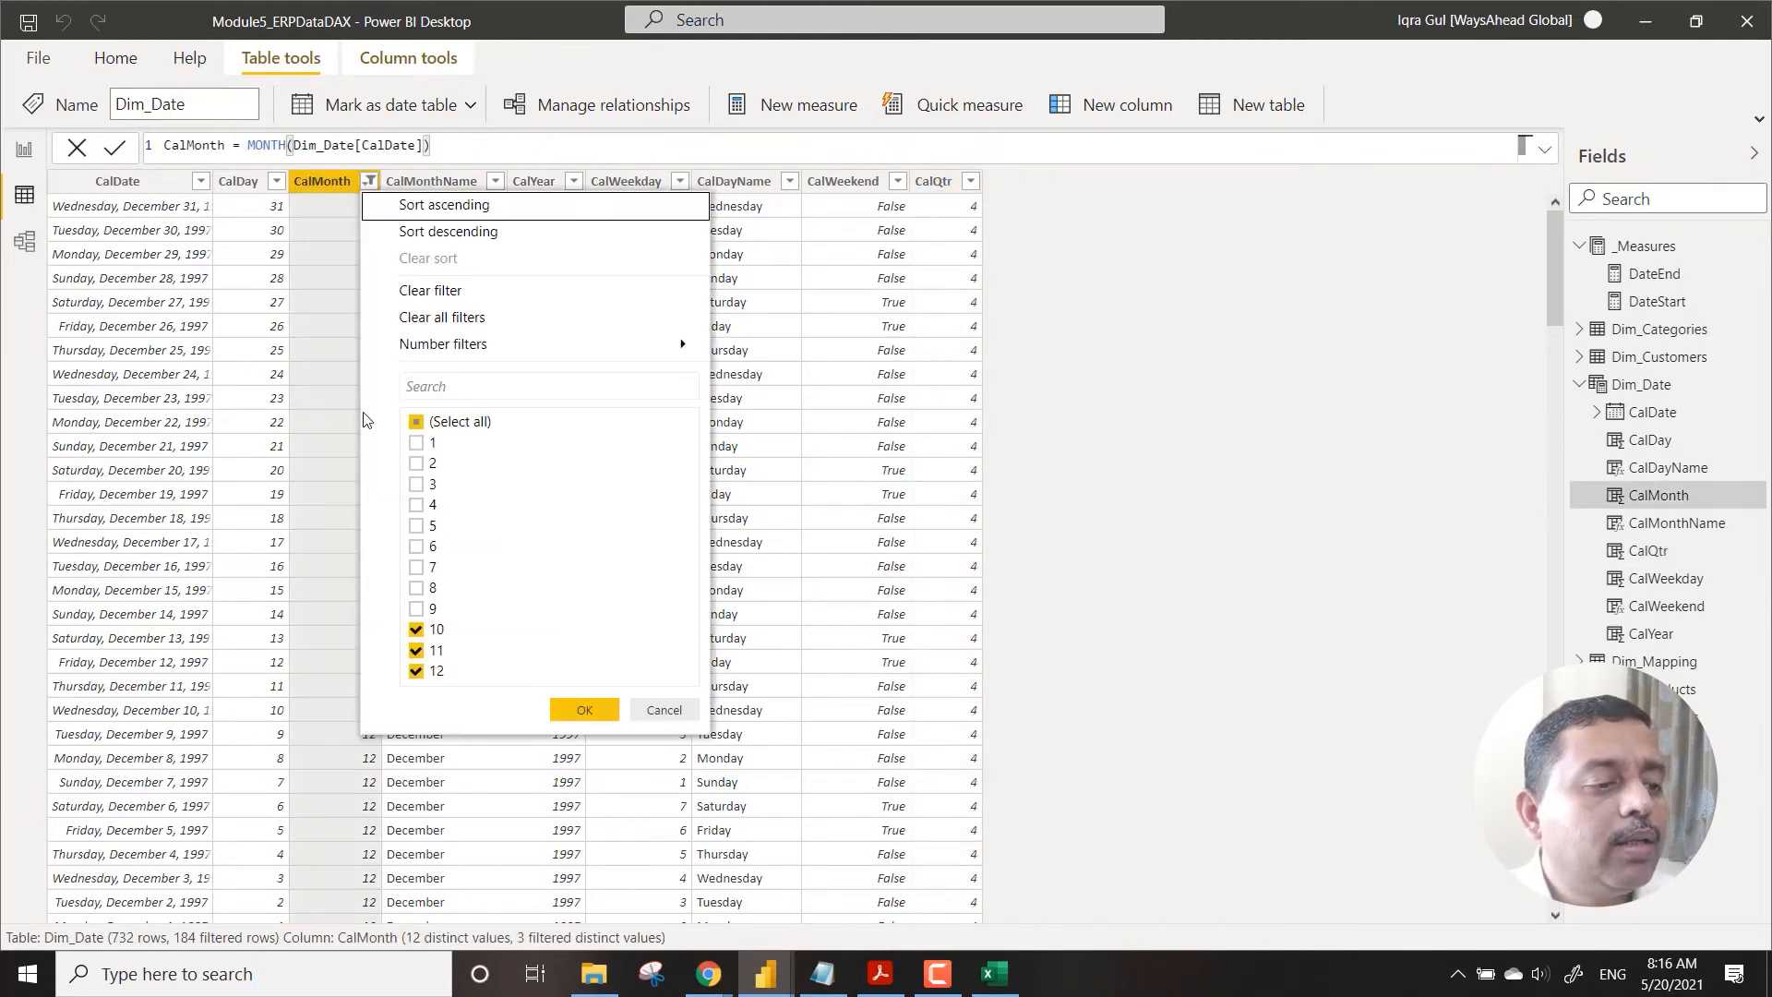
click(417, 422)
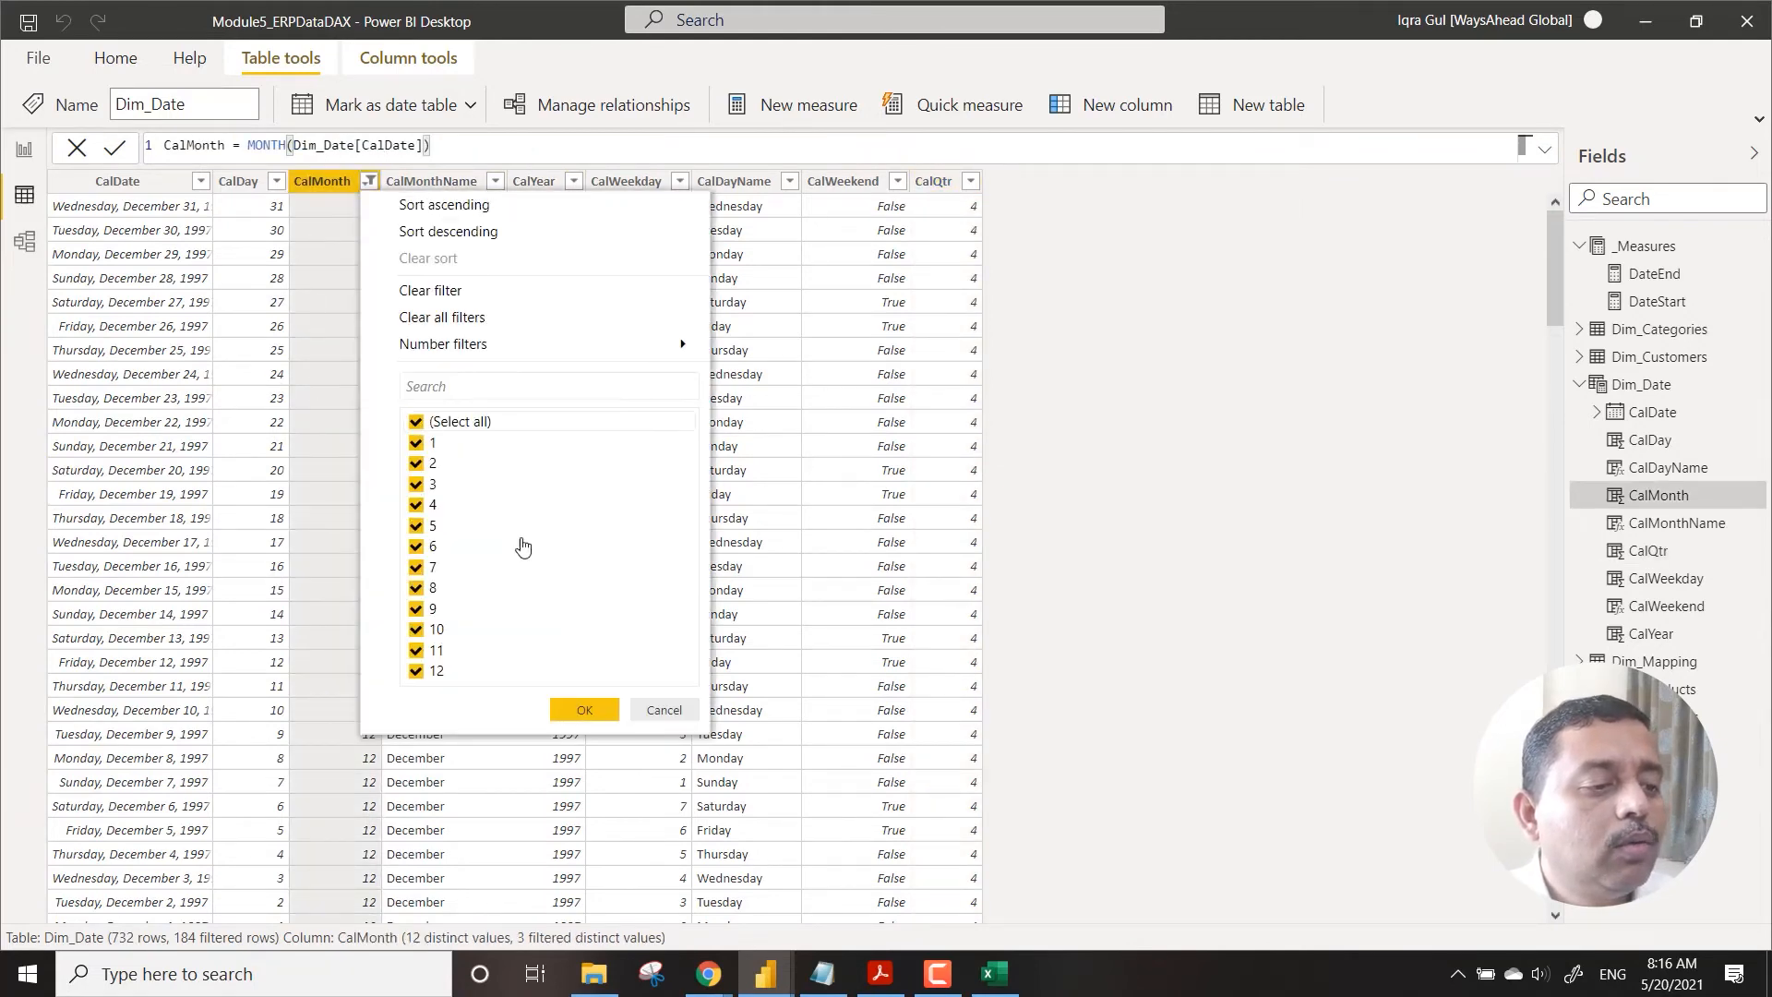
click(597, 710)
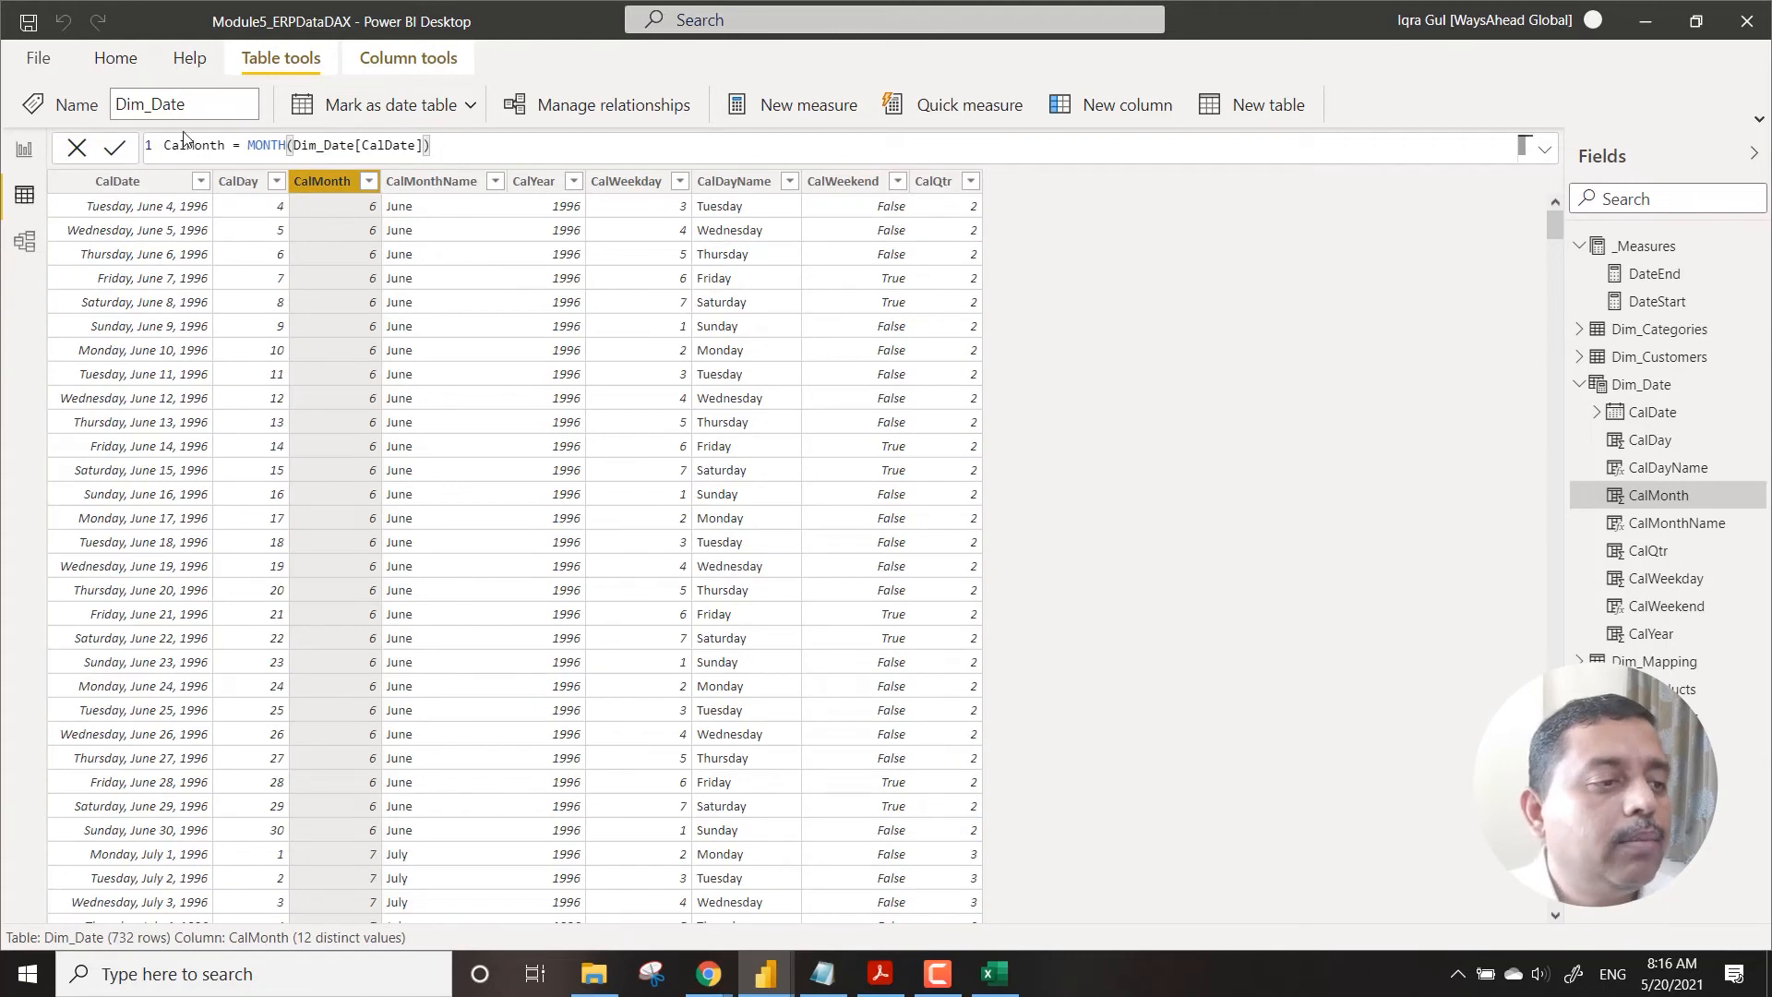
Step: Prefix the CalMonth column formula with the text Q, giving CalMonth = "Q" & MONTH(Dim_Date[CalDate])
double_click(269, 145)
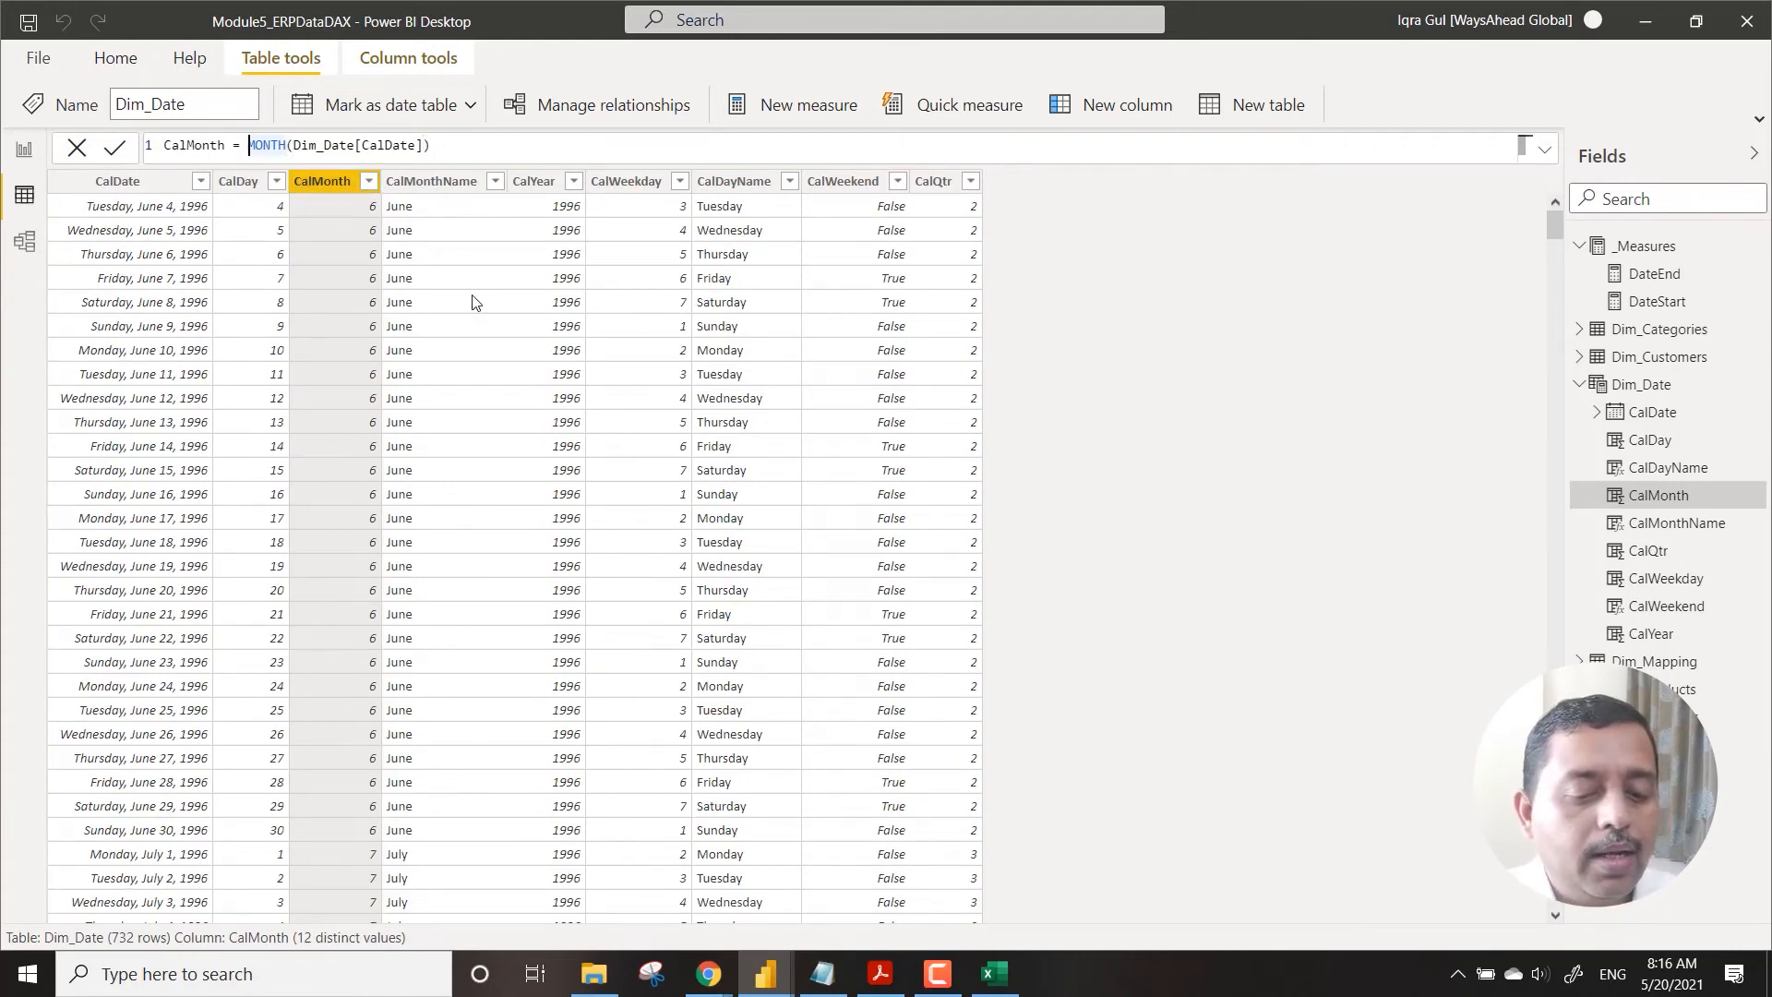
key(Left)
text("Q" )
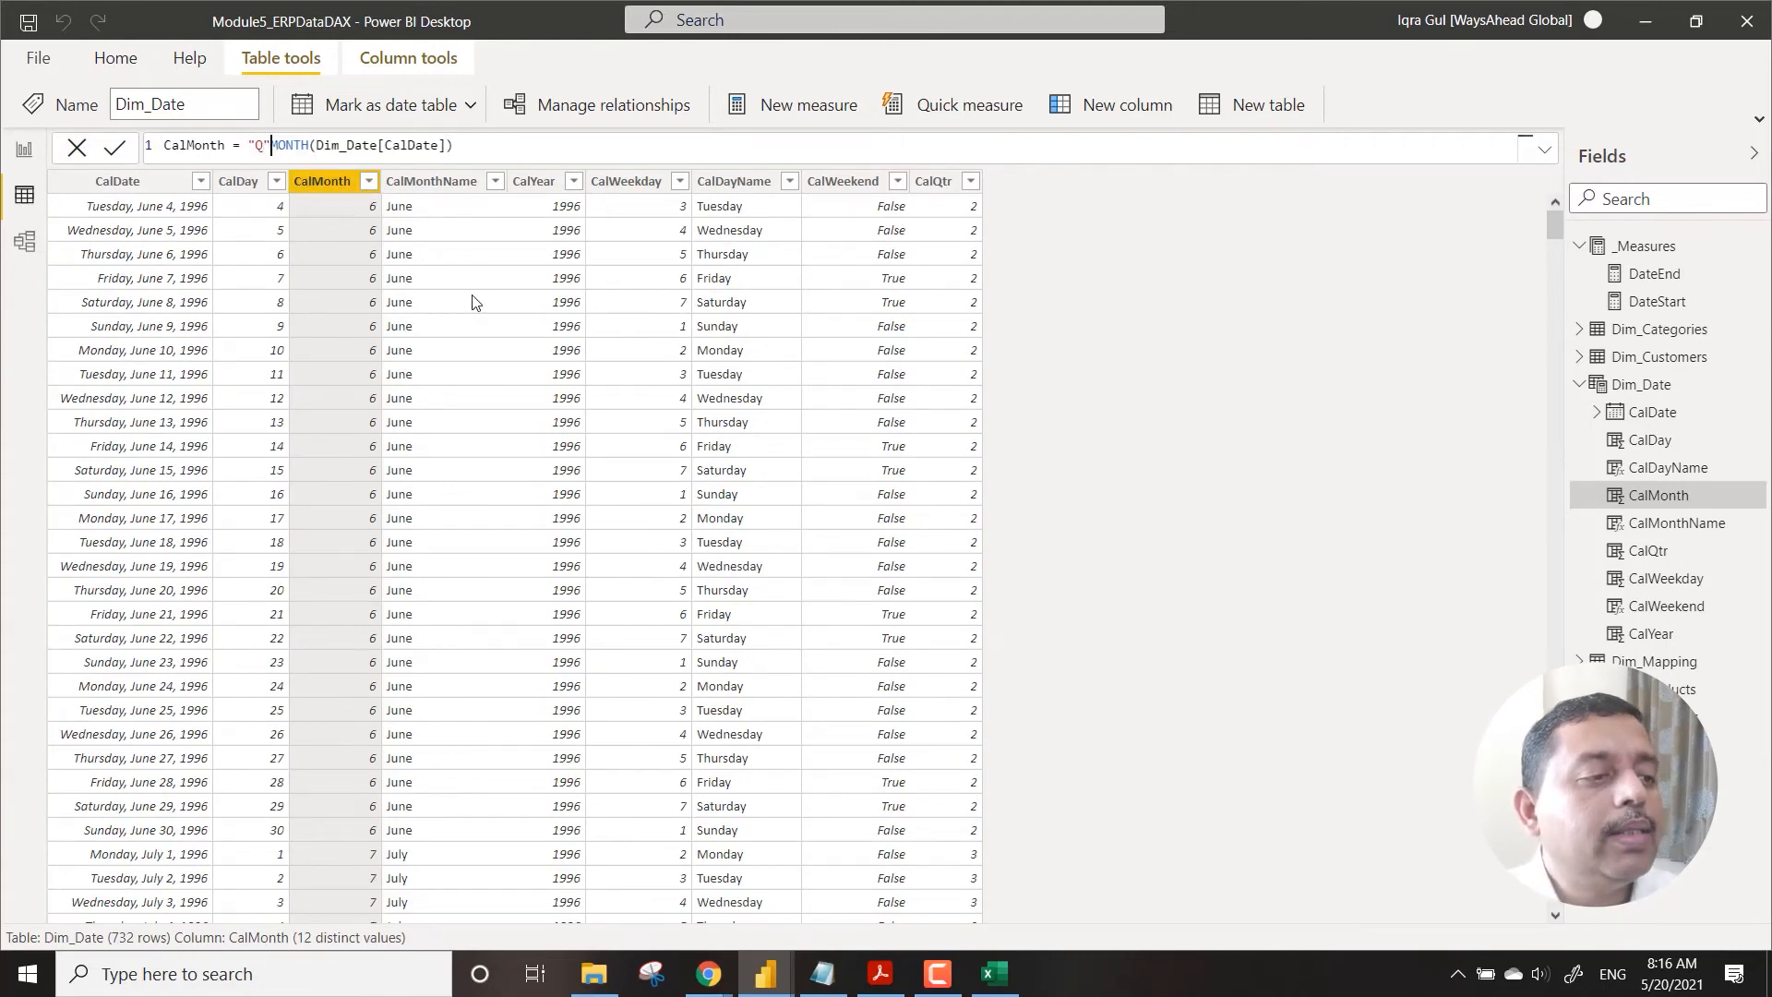
text(&)
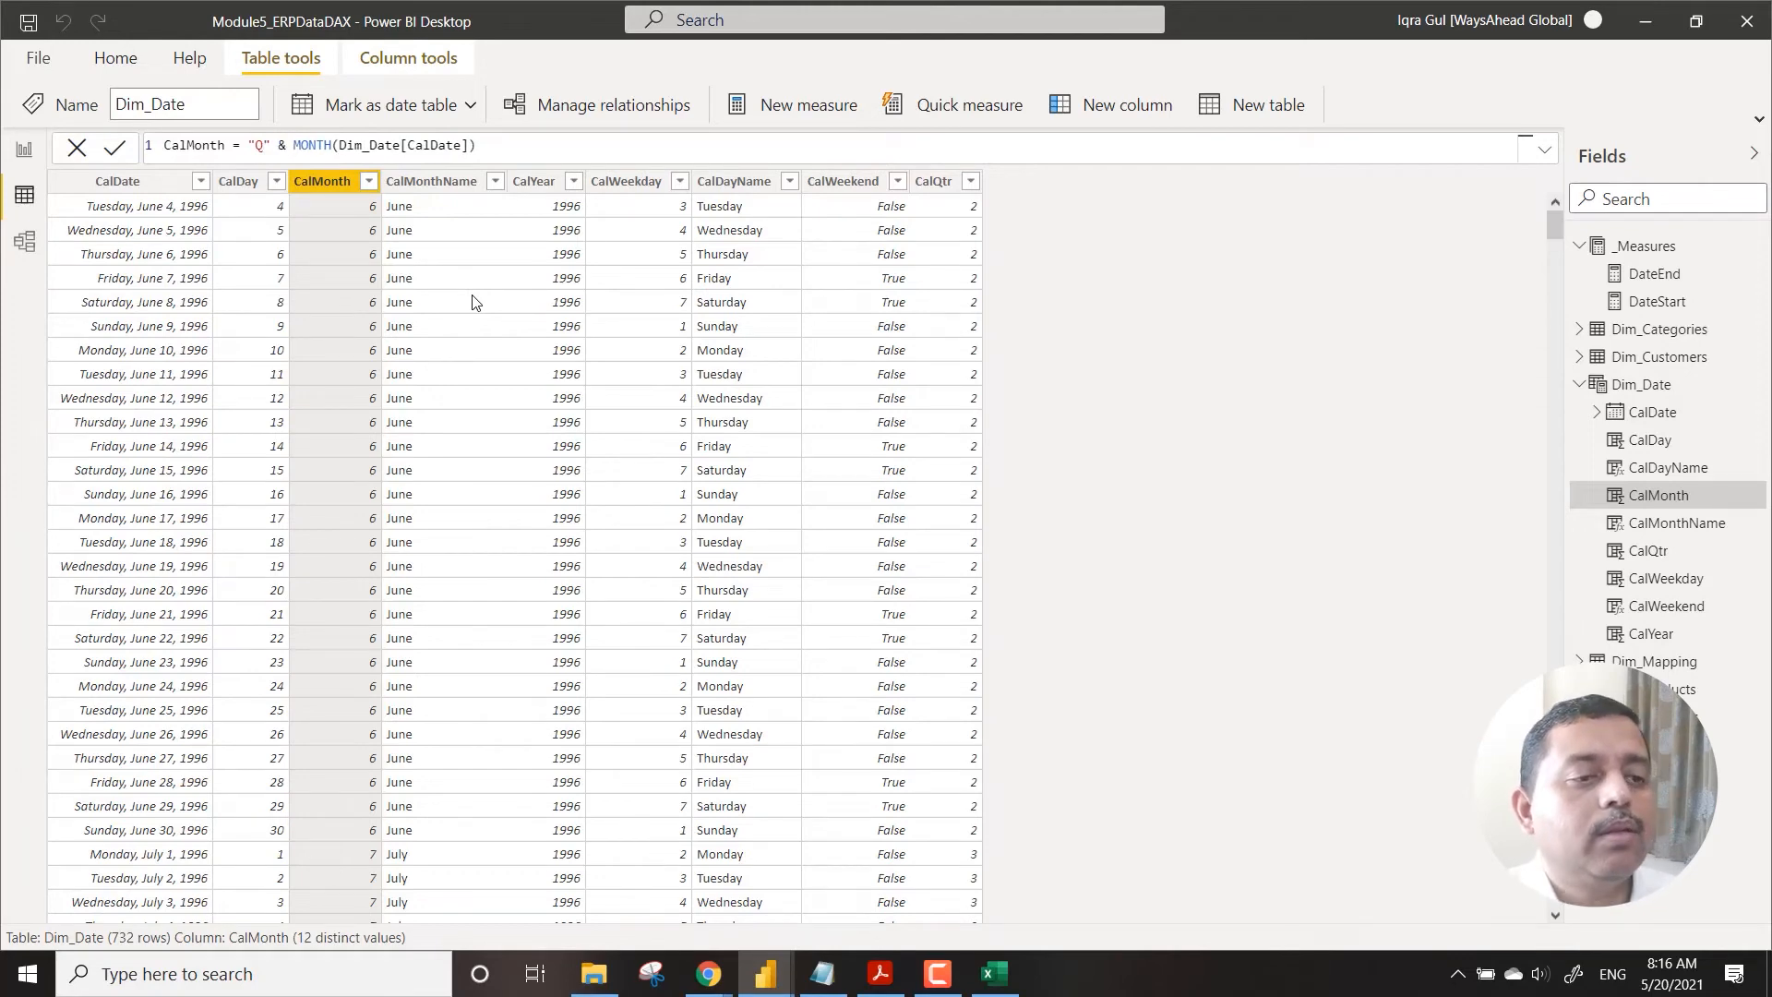
key(Return)
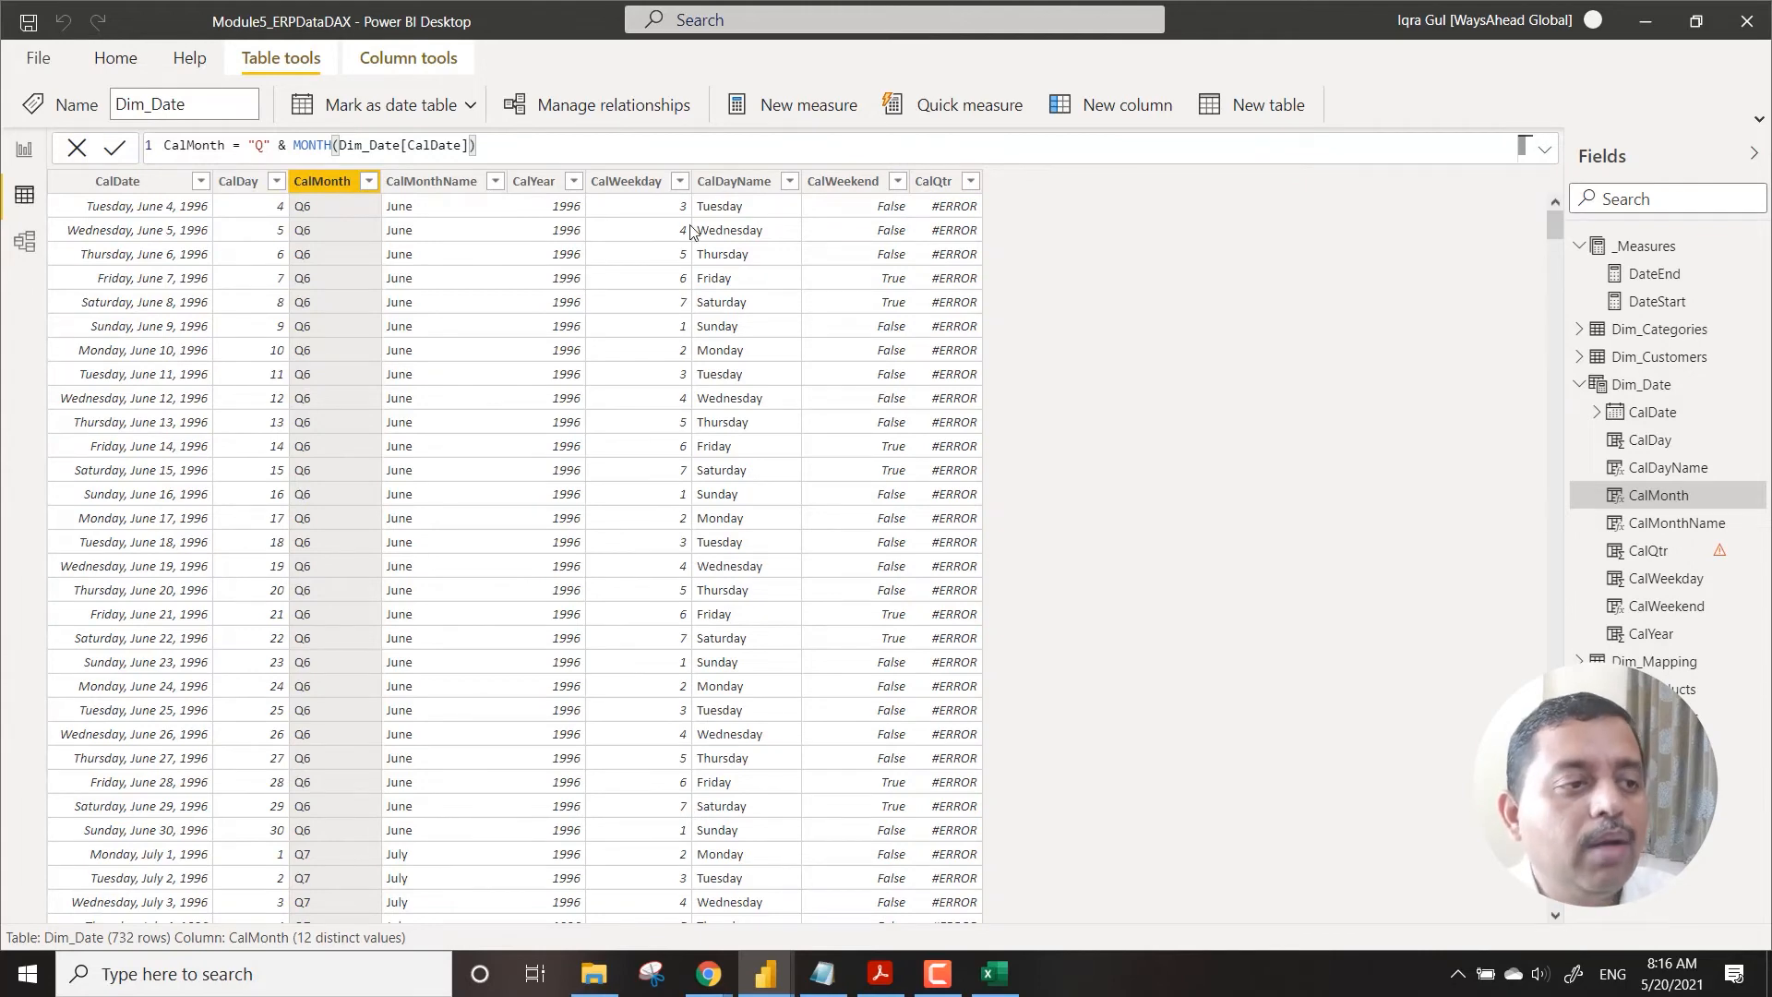
Step: Remove the "Q" & prefix from the CalMonth column formula, leaving CalMonth = MONTH(Dim_Date[CalDate])
drag(529, 149, 120, 152)
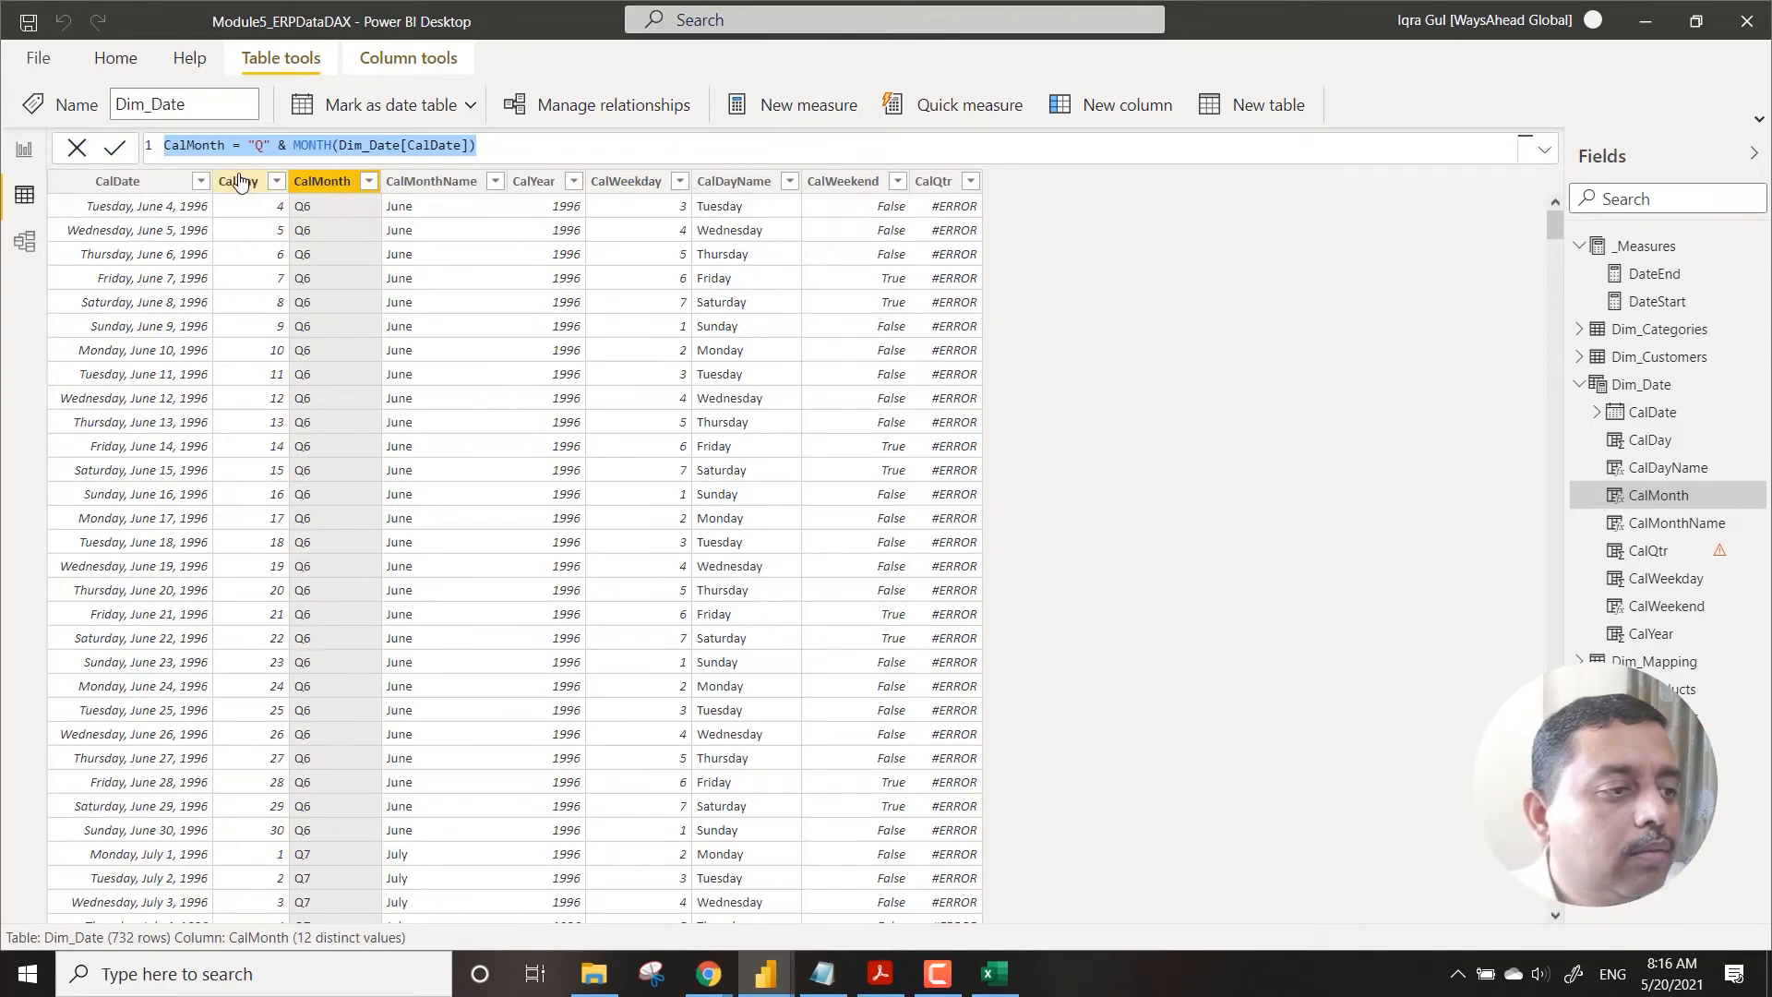
click(256, 146)
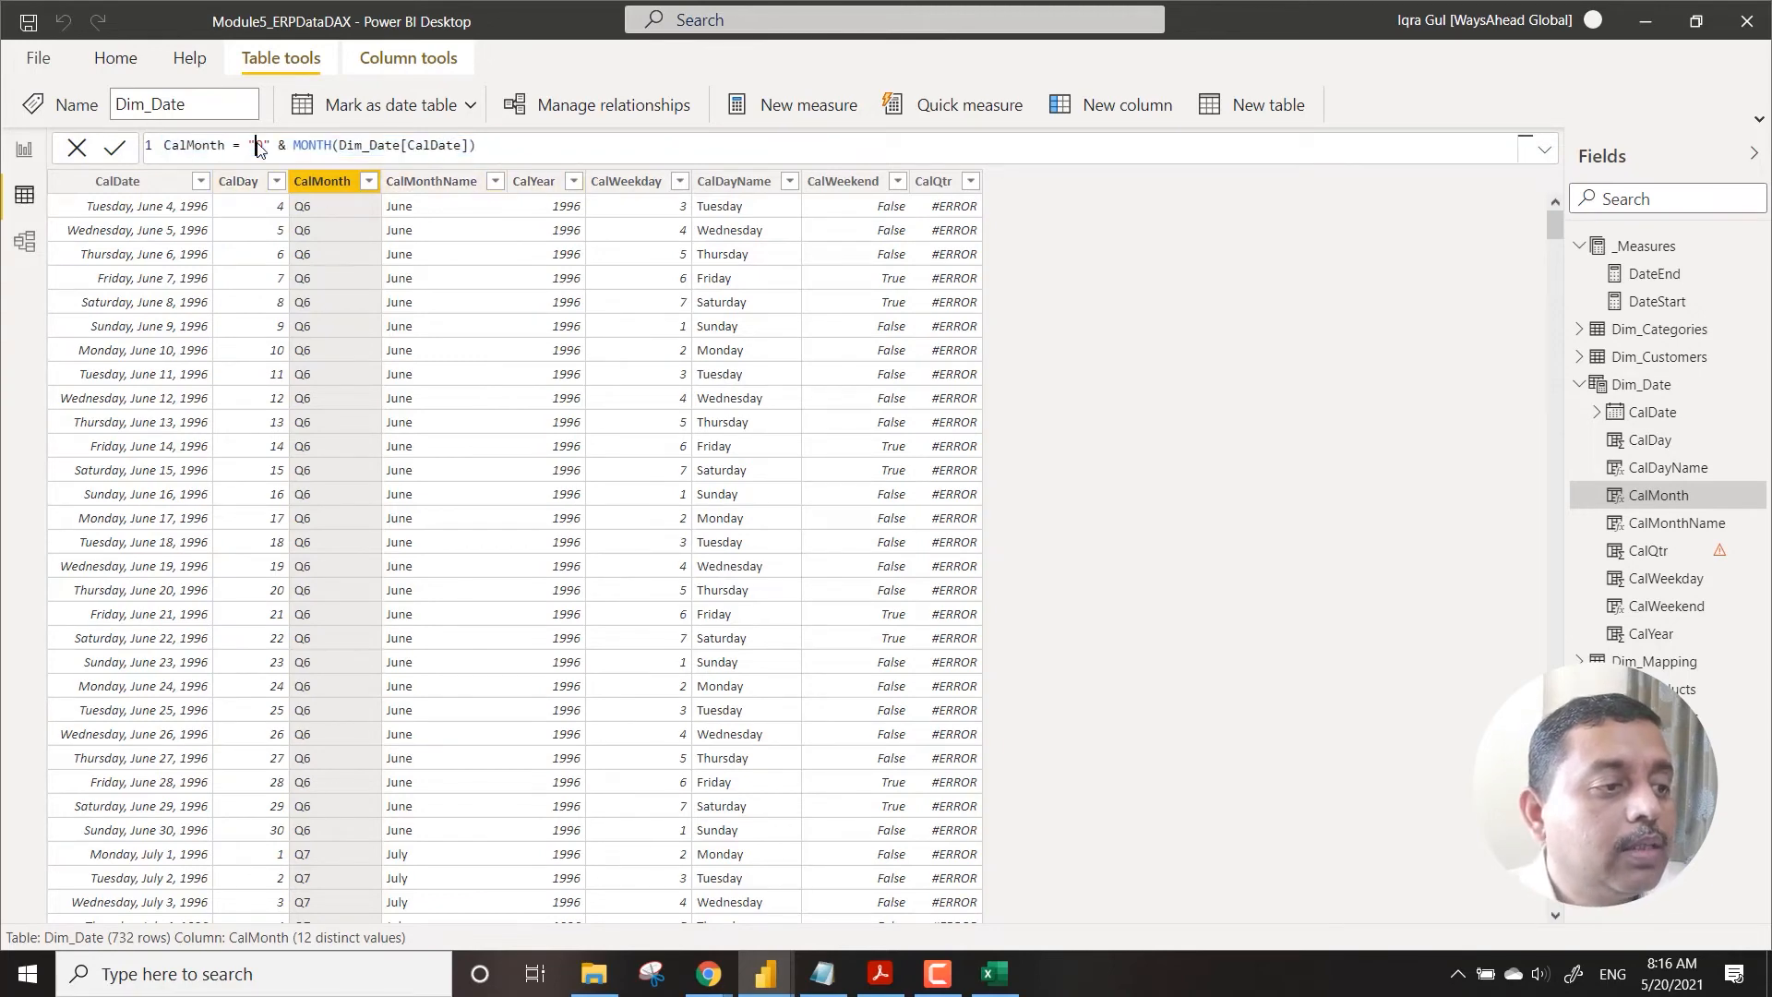
key(shift+Right)
key(shift+Right)
key(shift+Right)
key(shift+Right)
key(shift+Right)
key(shift+Right)
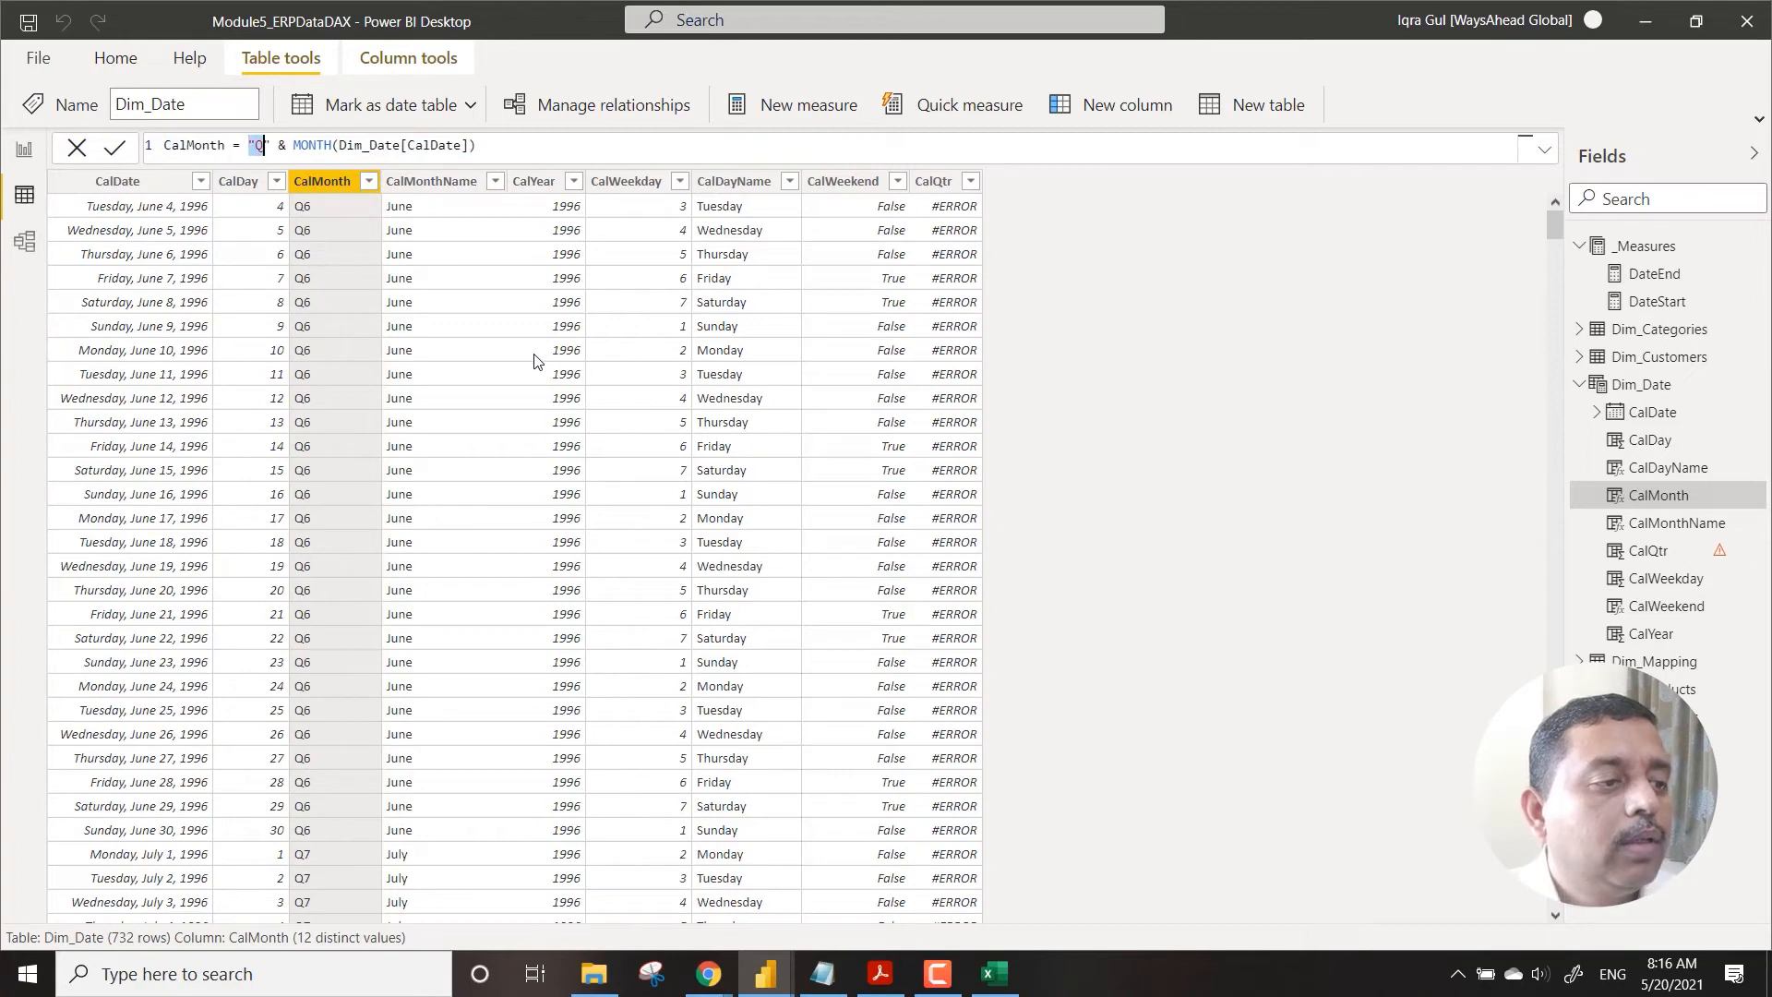
key(Delete)
key(Return)
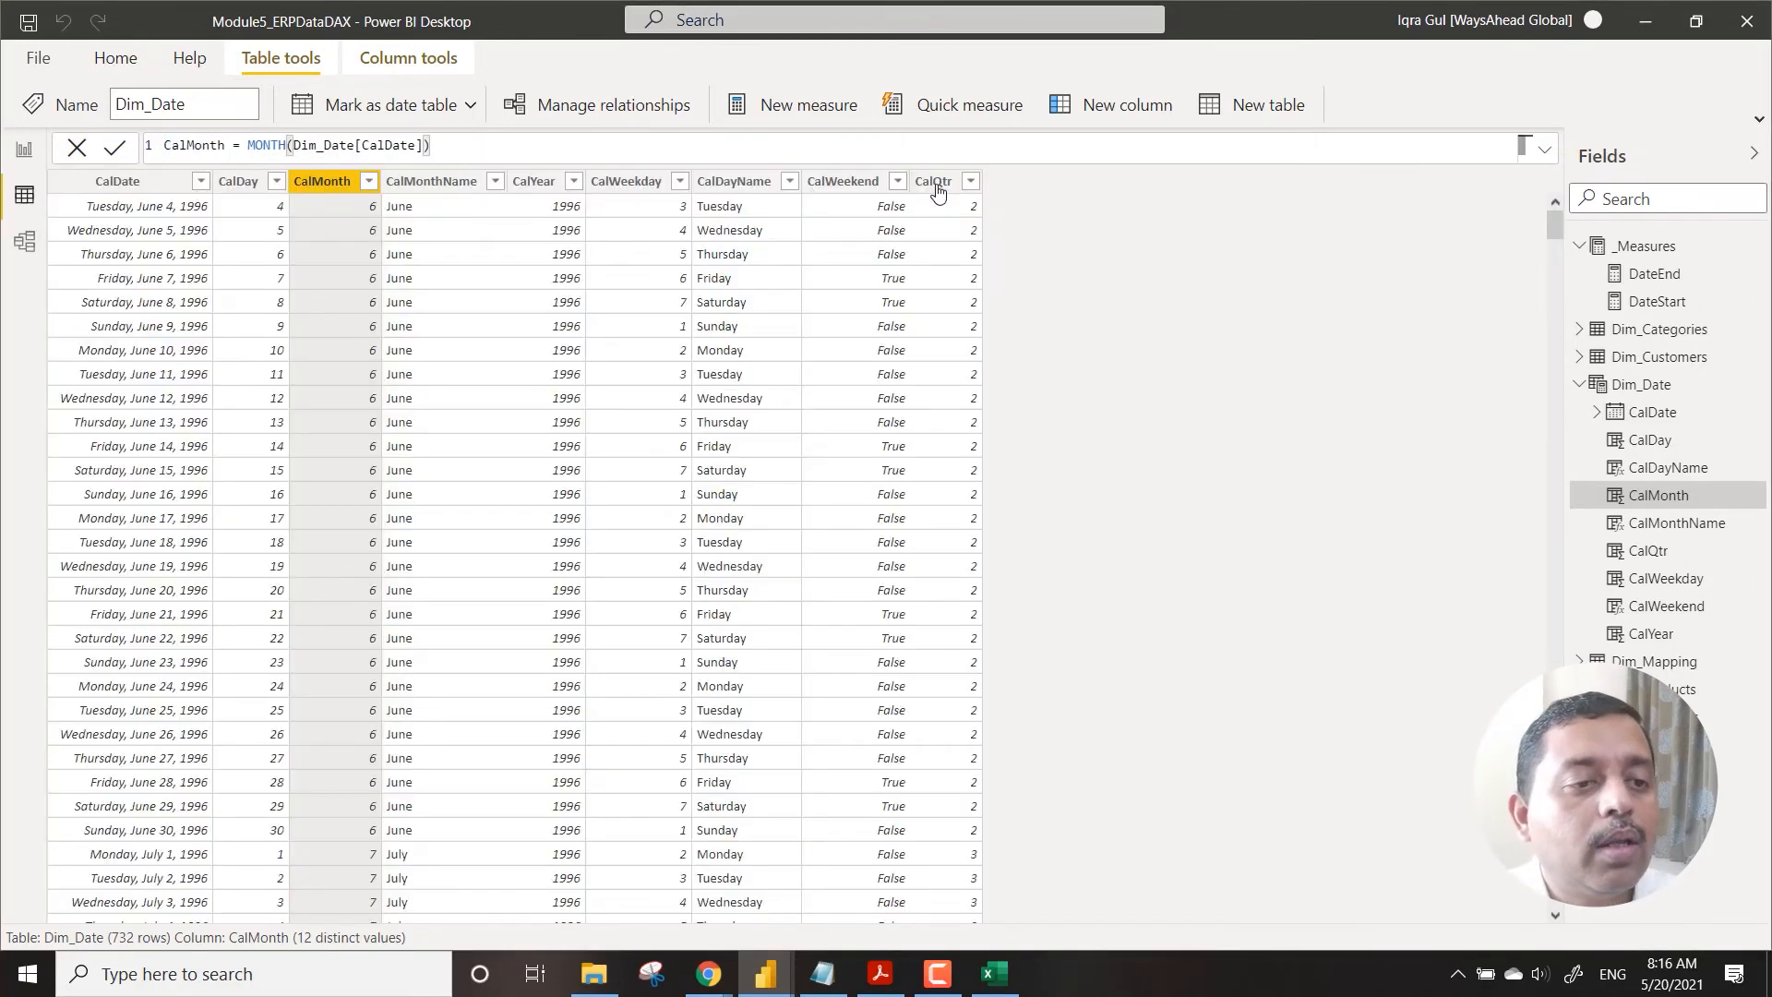
Step: Prefix the CalQtr column formula with "Q", giving CalQtr = "Q" & CEILING(DIVIDE(Dim_Date[CalMonth],3),1)
click(934, 180)
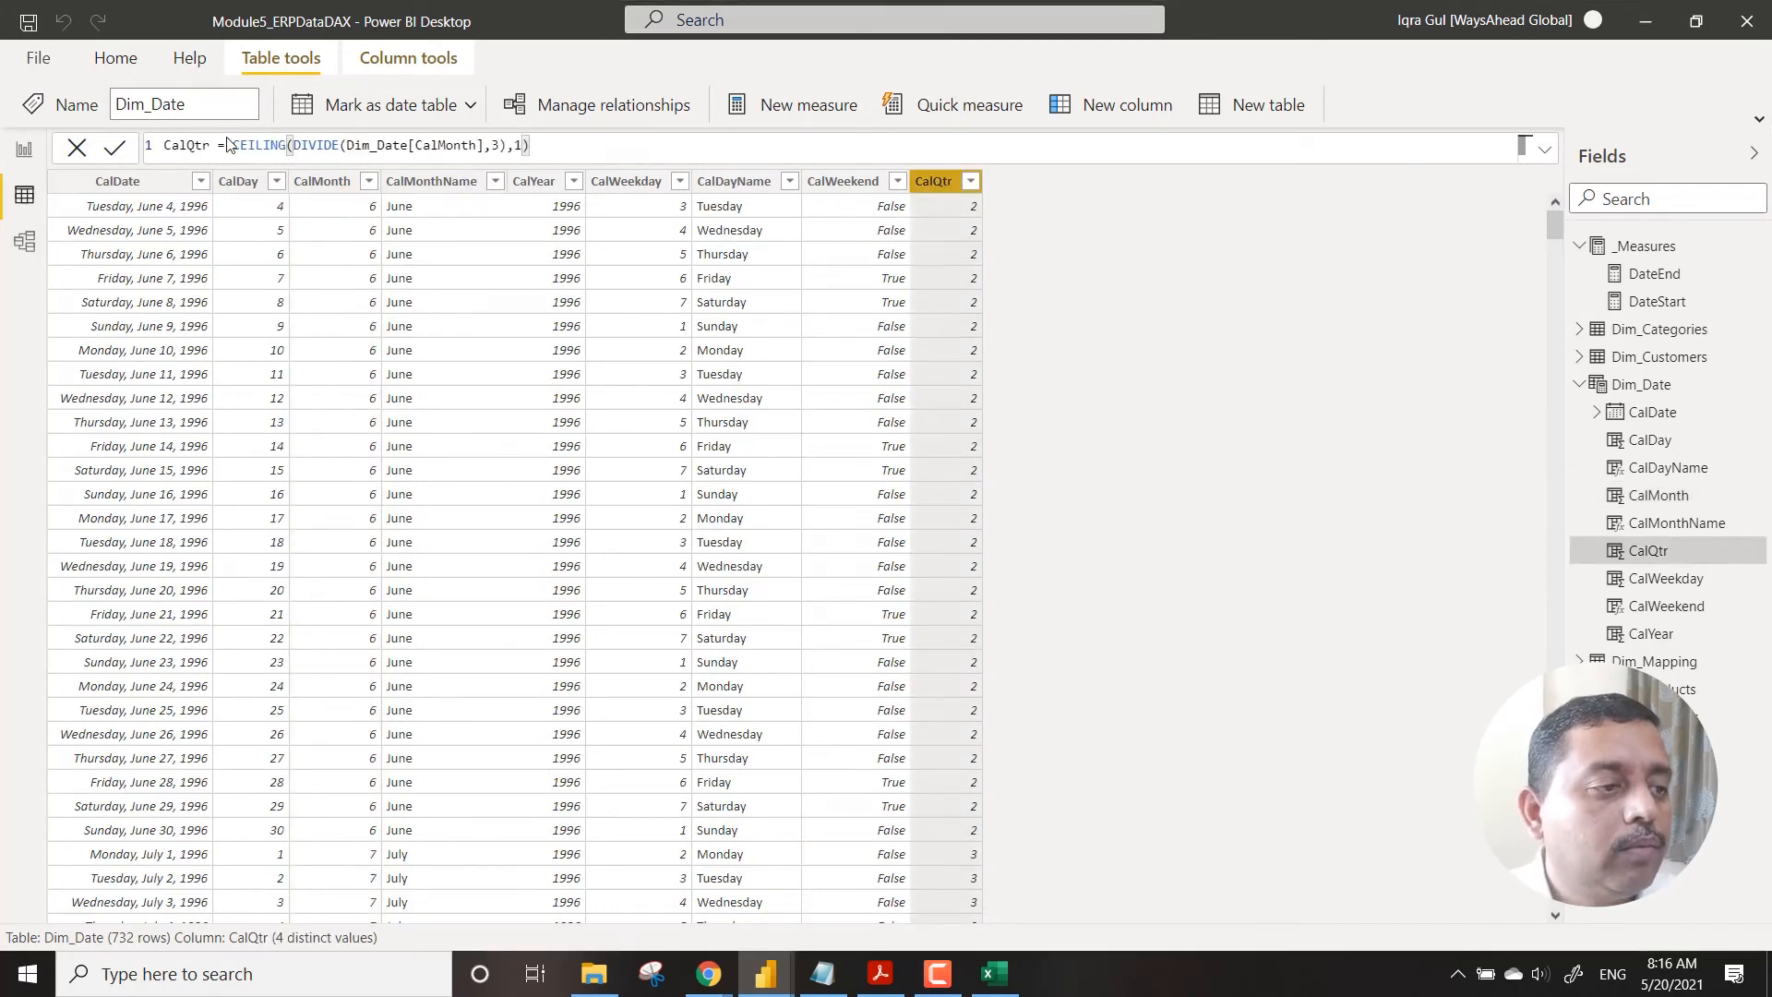
text("Q")
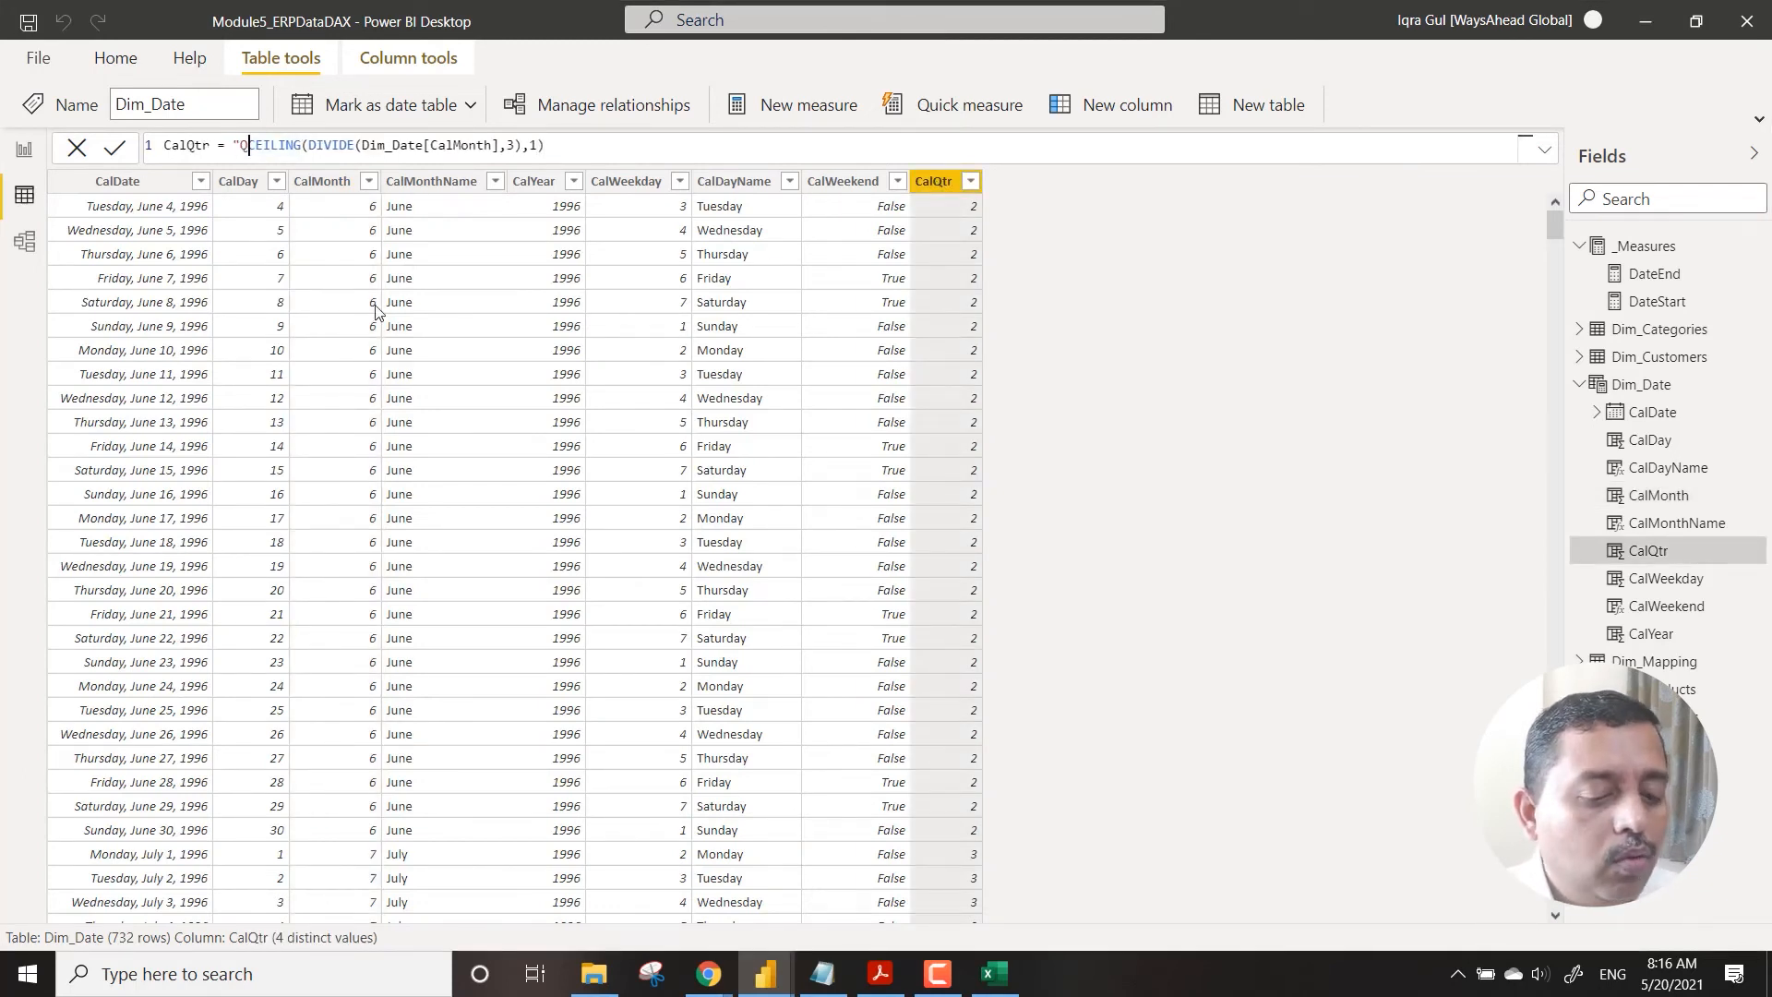
text( &)
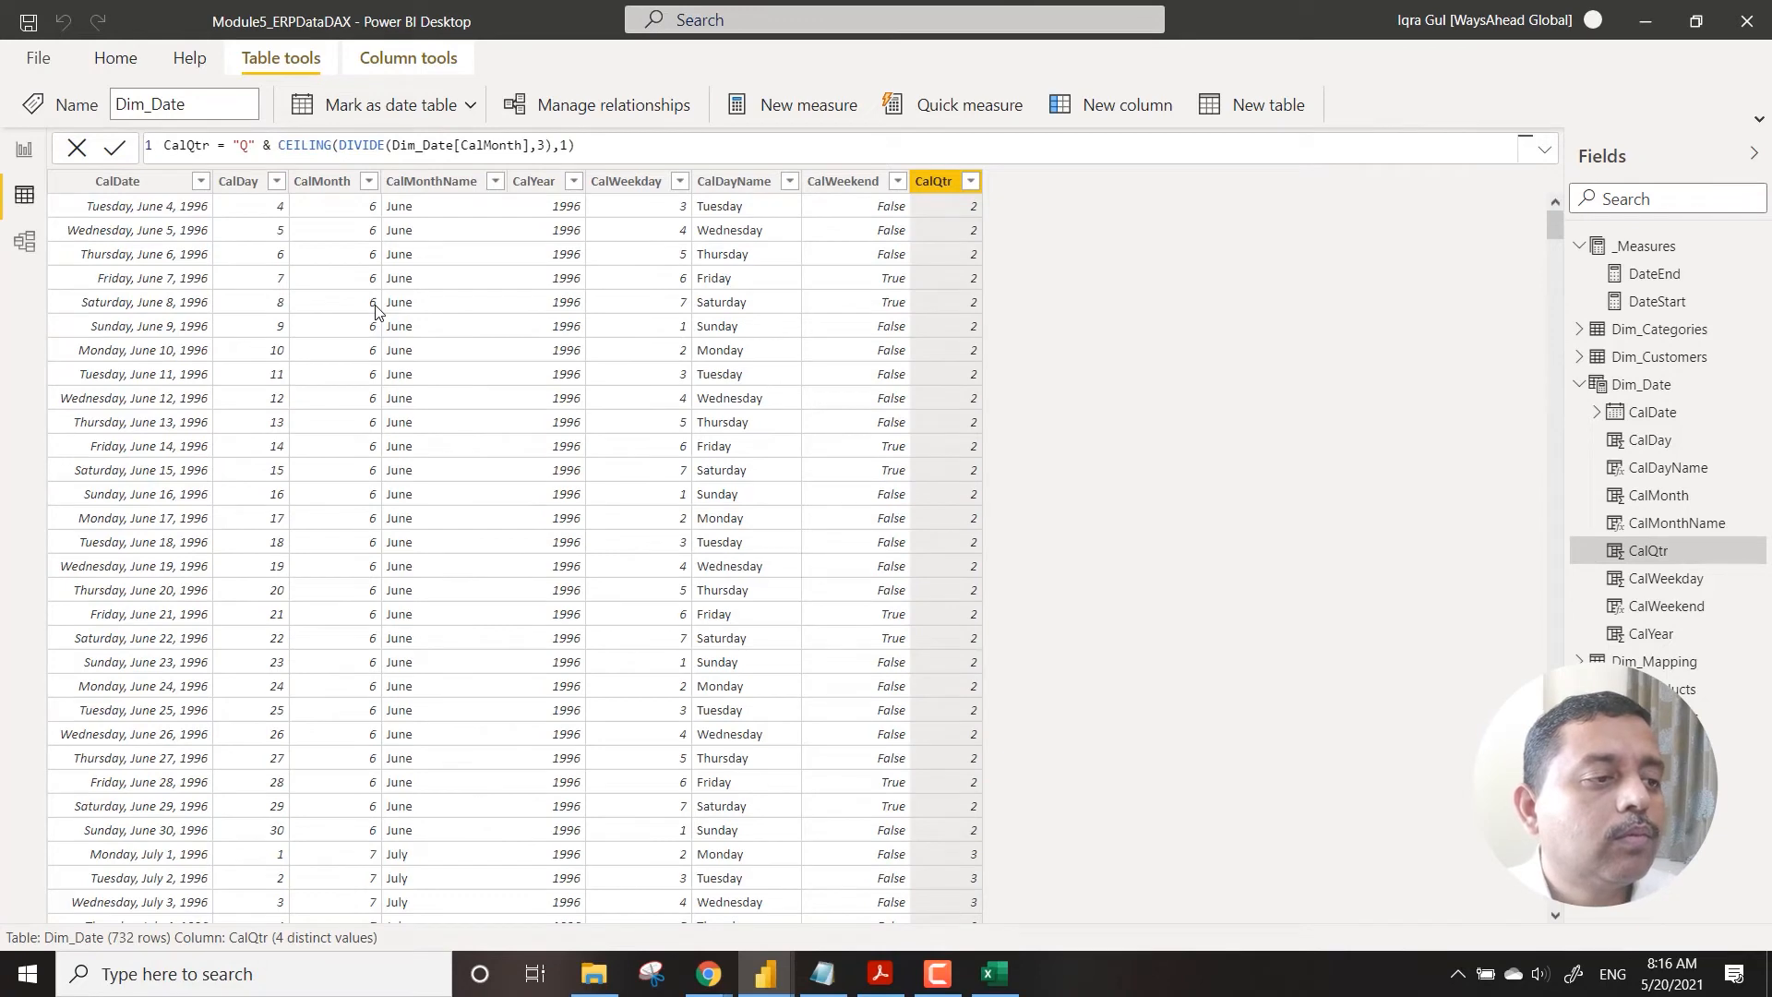
key(Return)
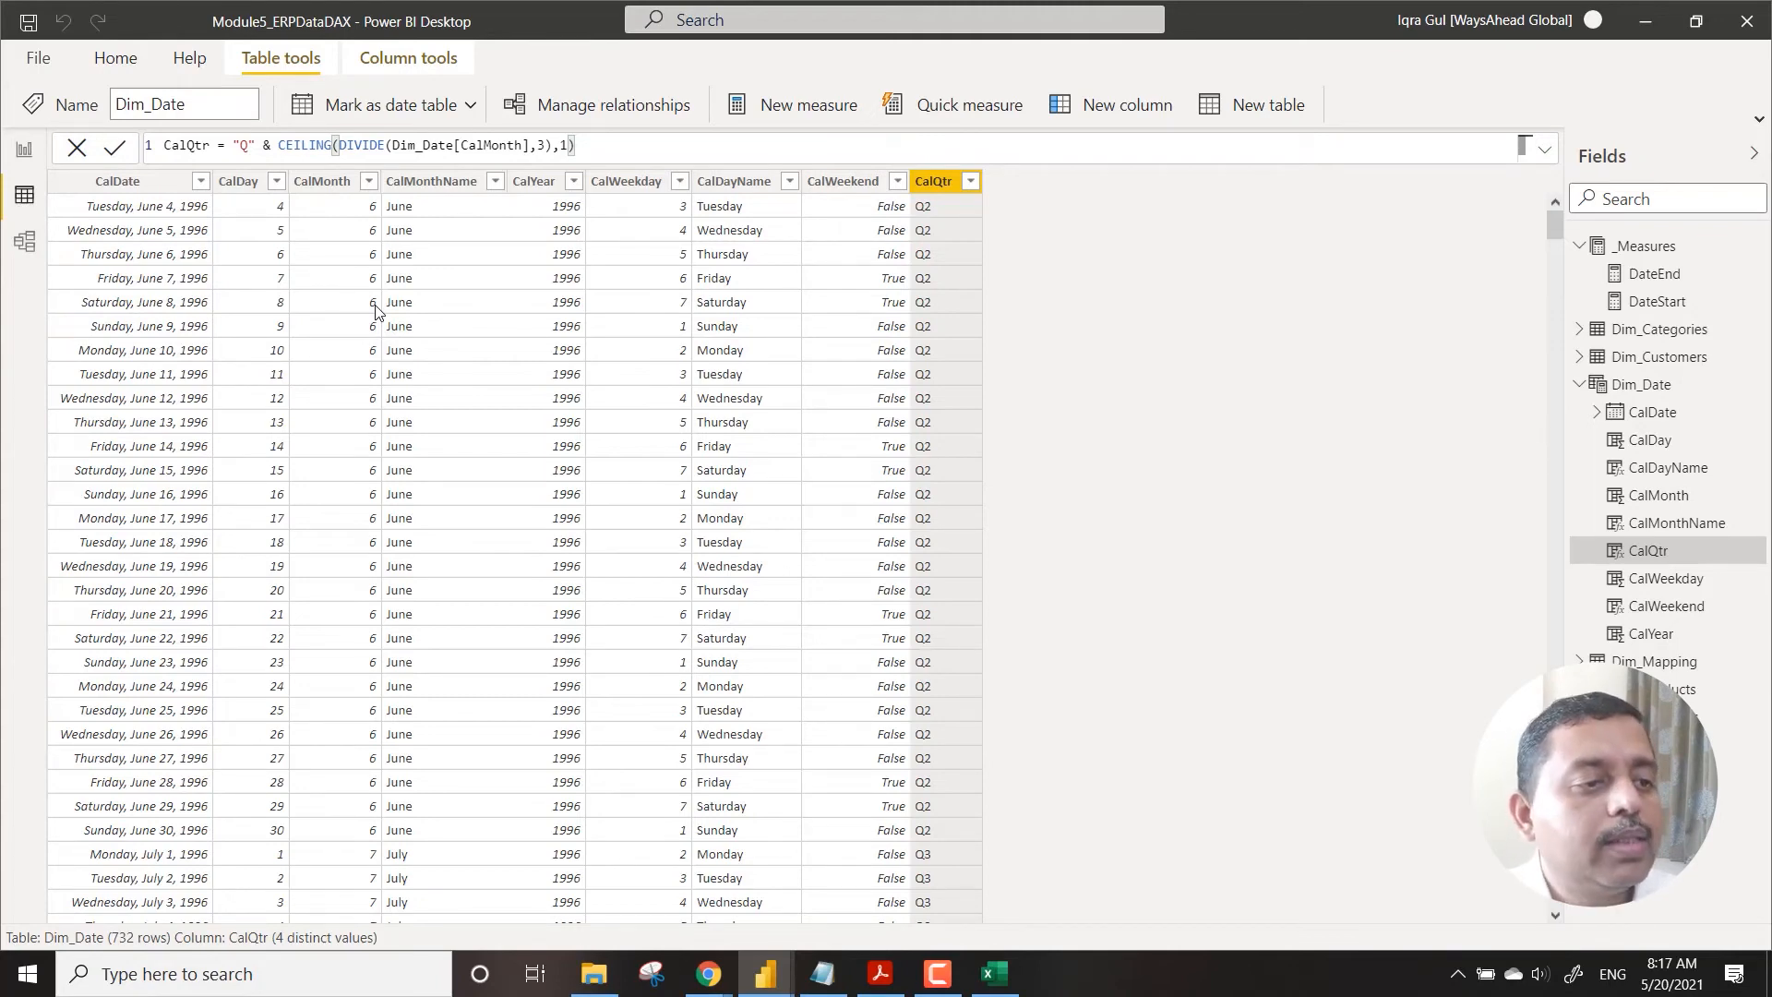
Step: Rename the CalQtr column to CalQtrText within its formula
click(212, 145)
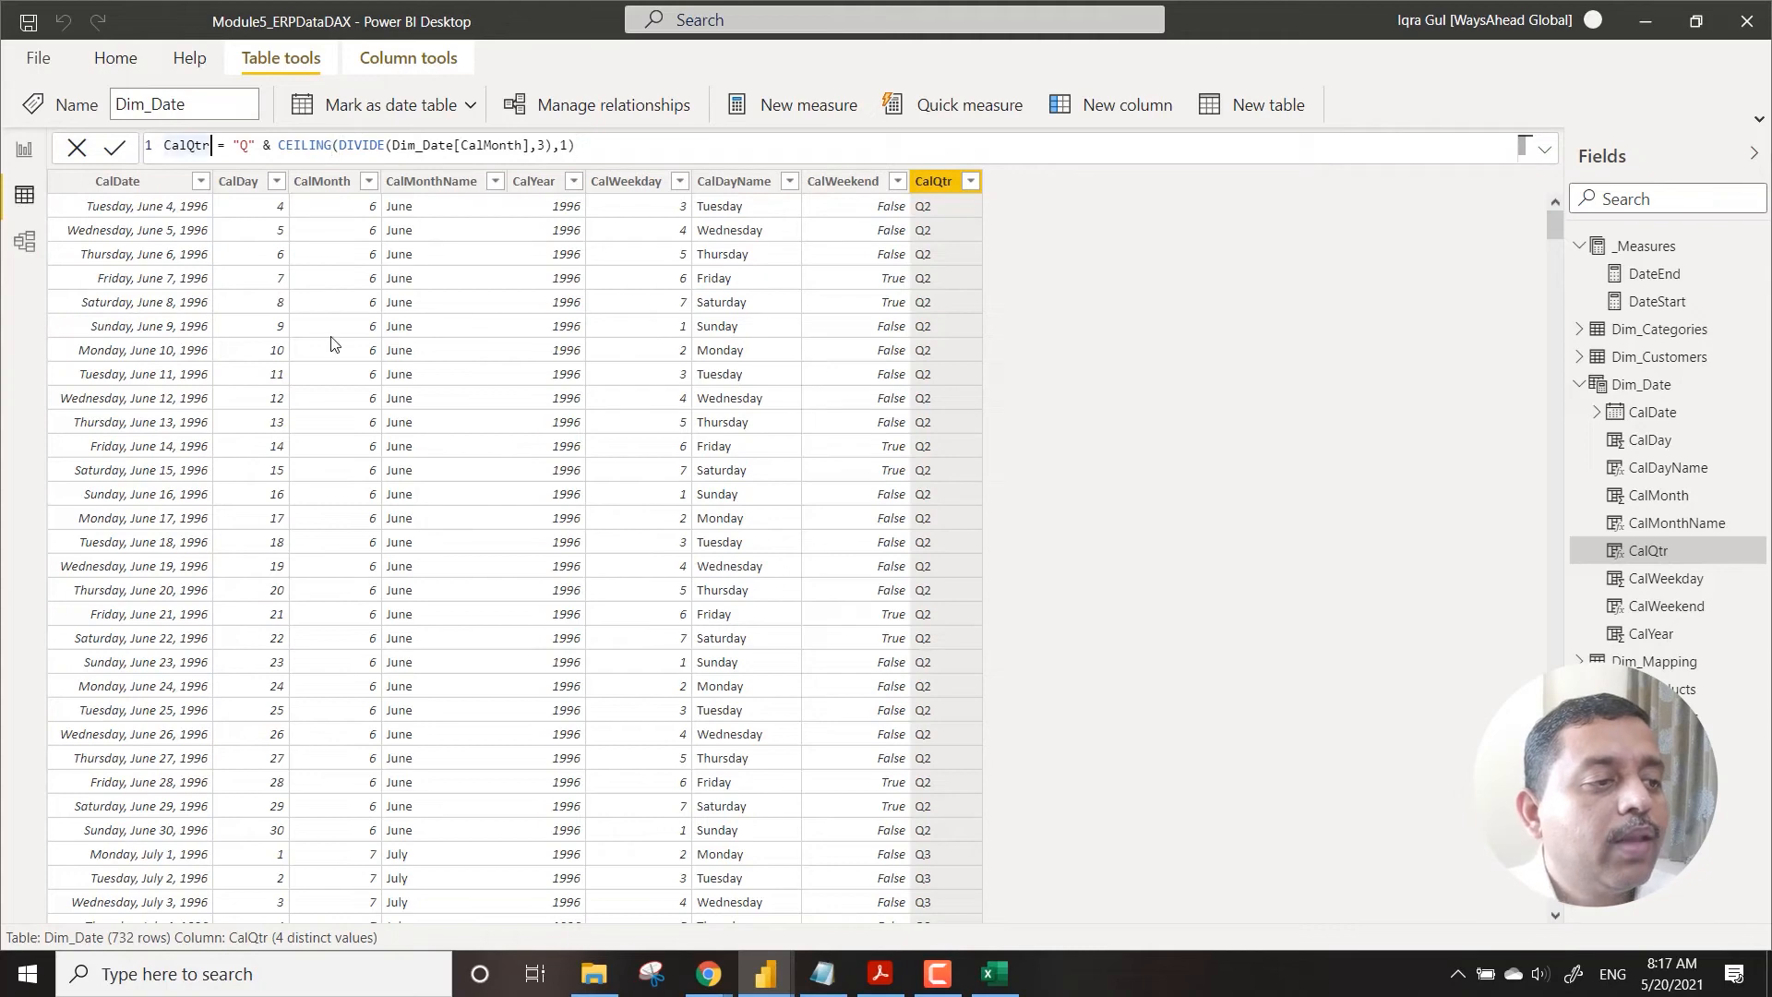
text(text)
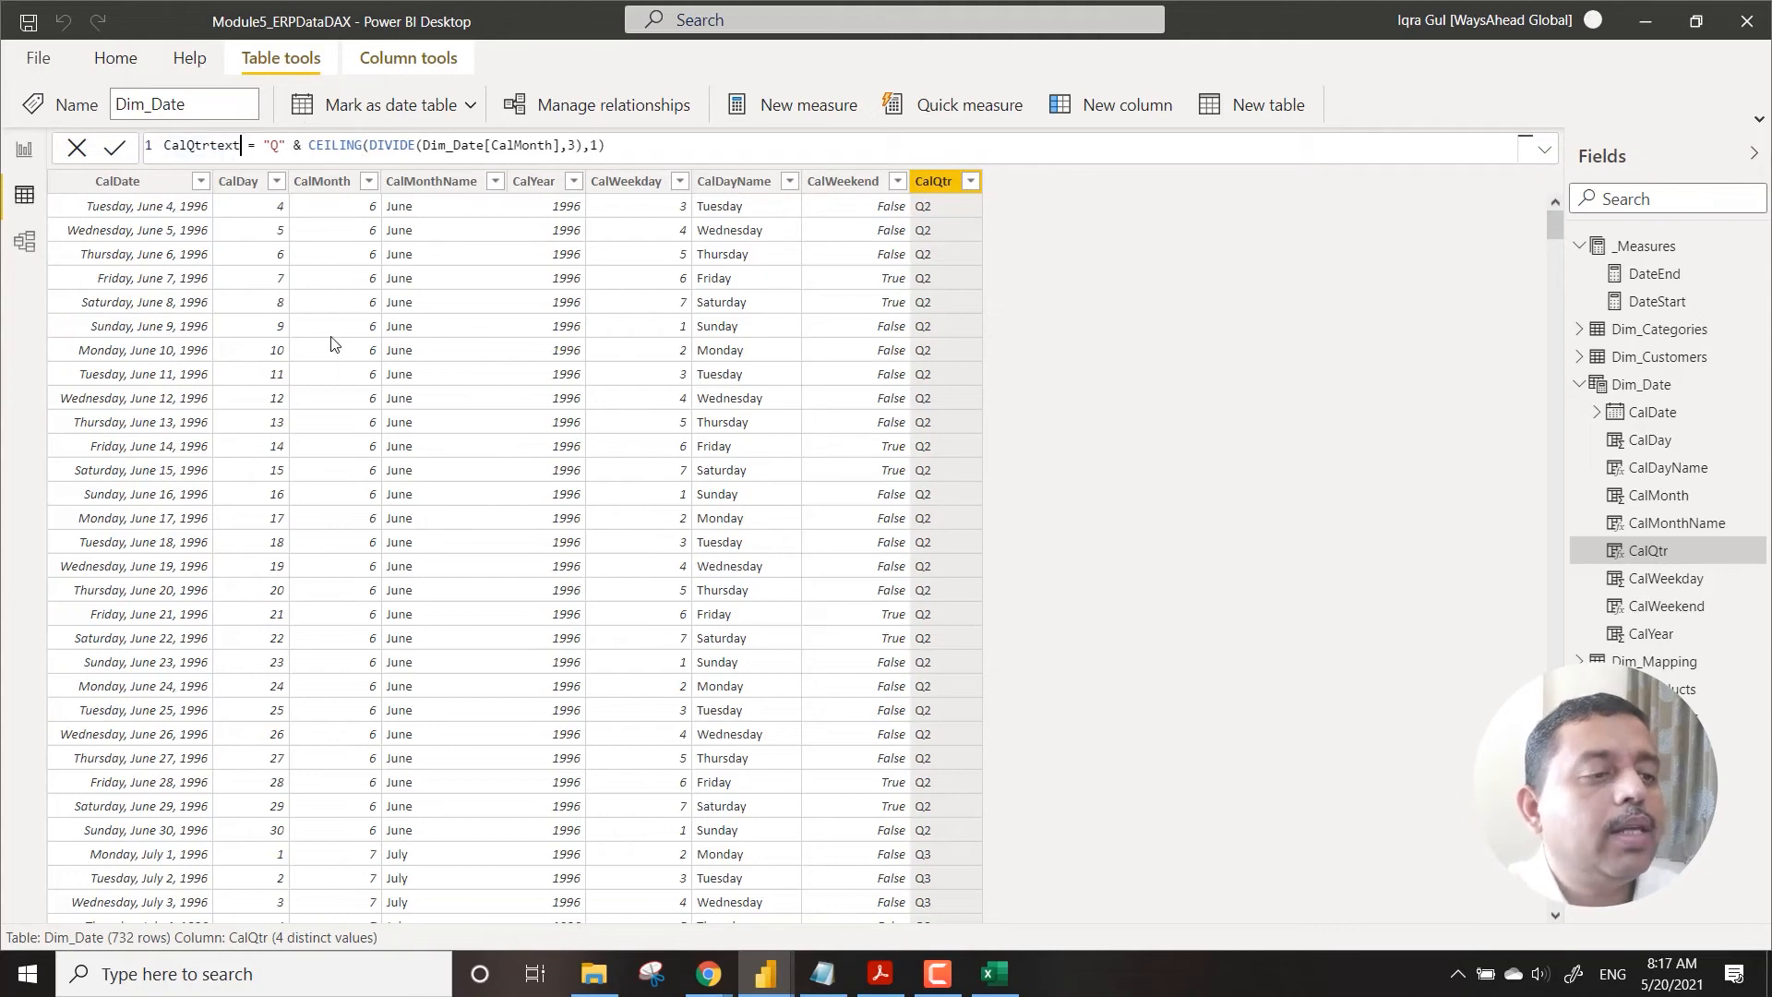
key(BackSpace)
key(BackSpace)
key(BackSpace)
key(BackSpace)
text(Text)
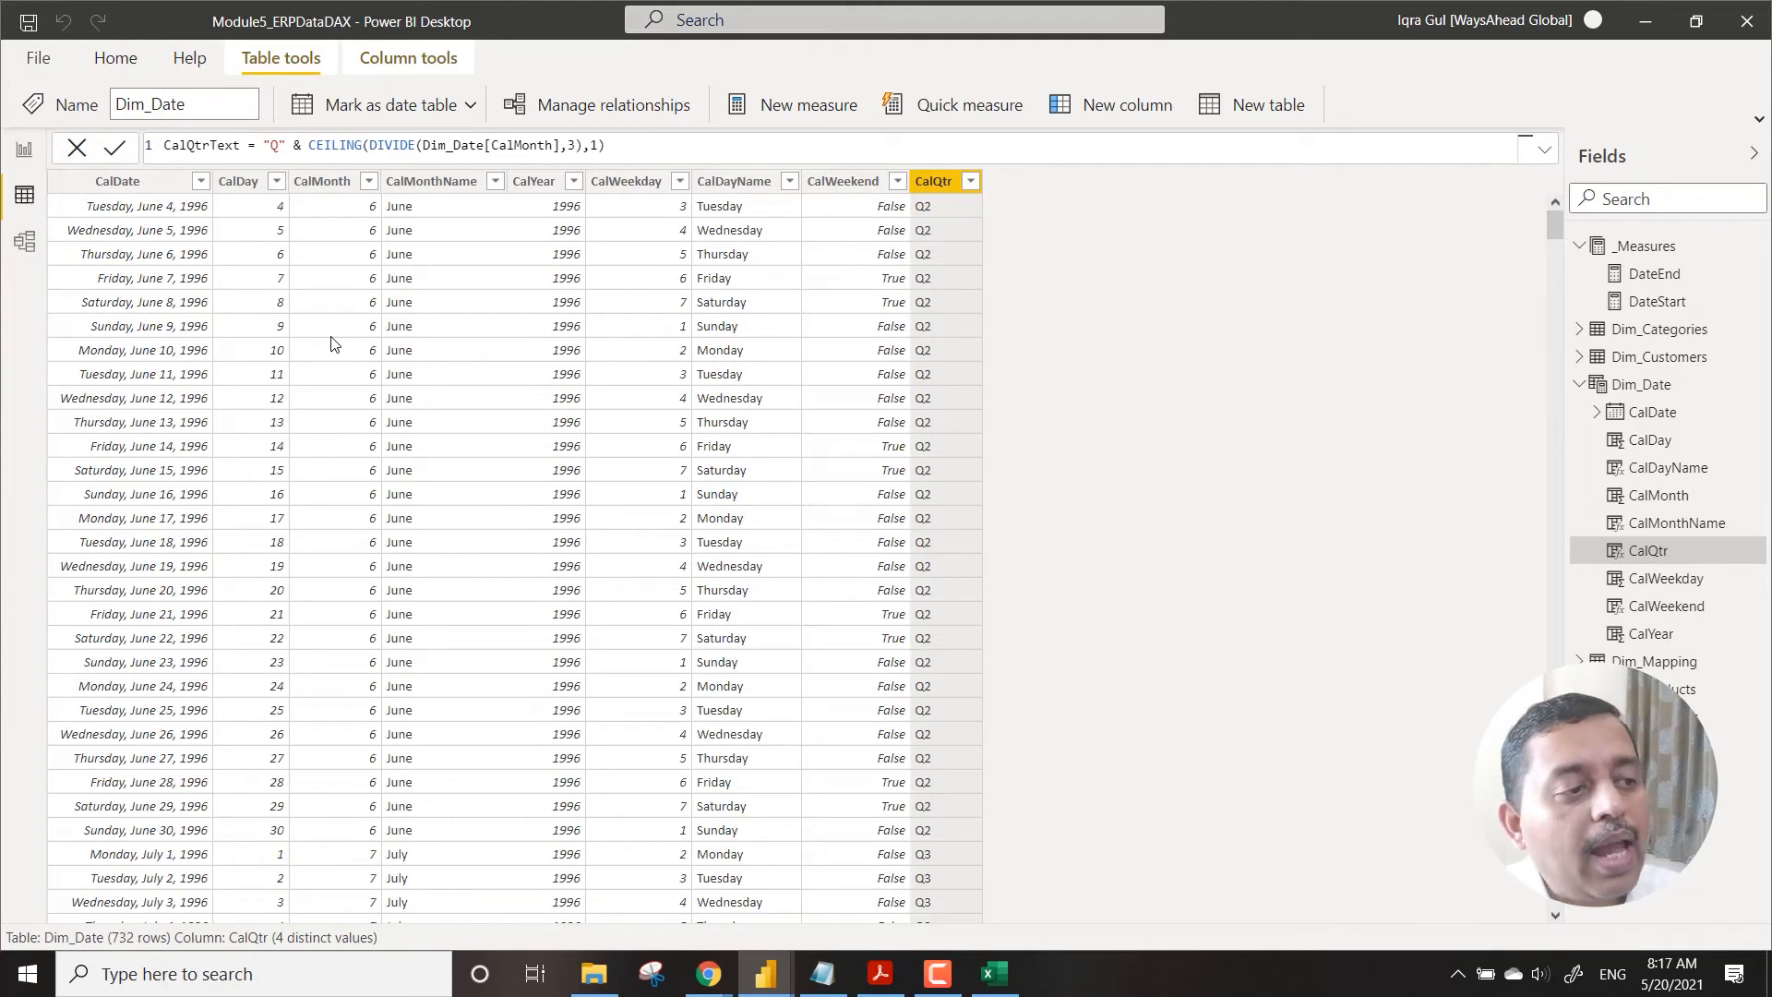
key(Return)
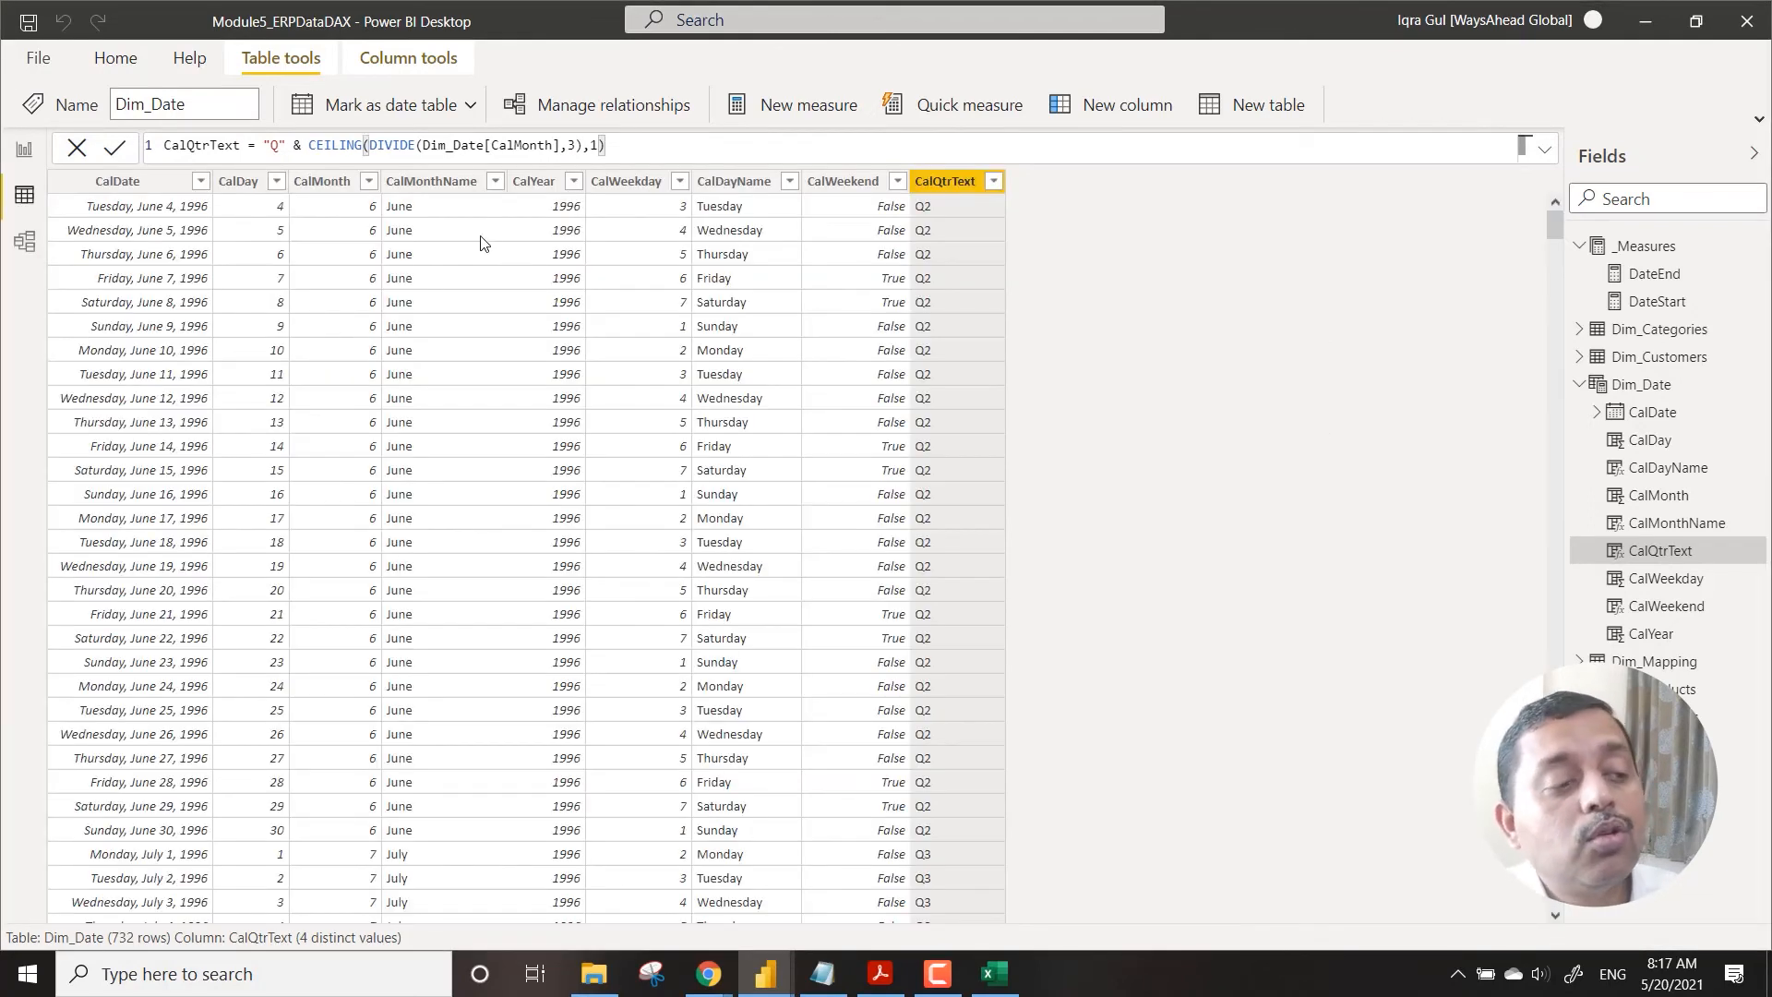
Step: Add a new calculated column to Dim_Date and fill it with a copy of the CalQtrText formula
triple_click(245, 134)
key(ctrl+c)
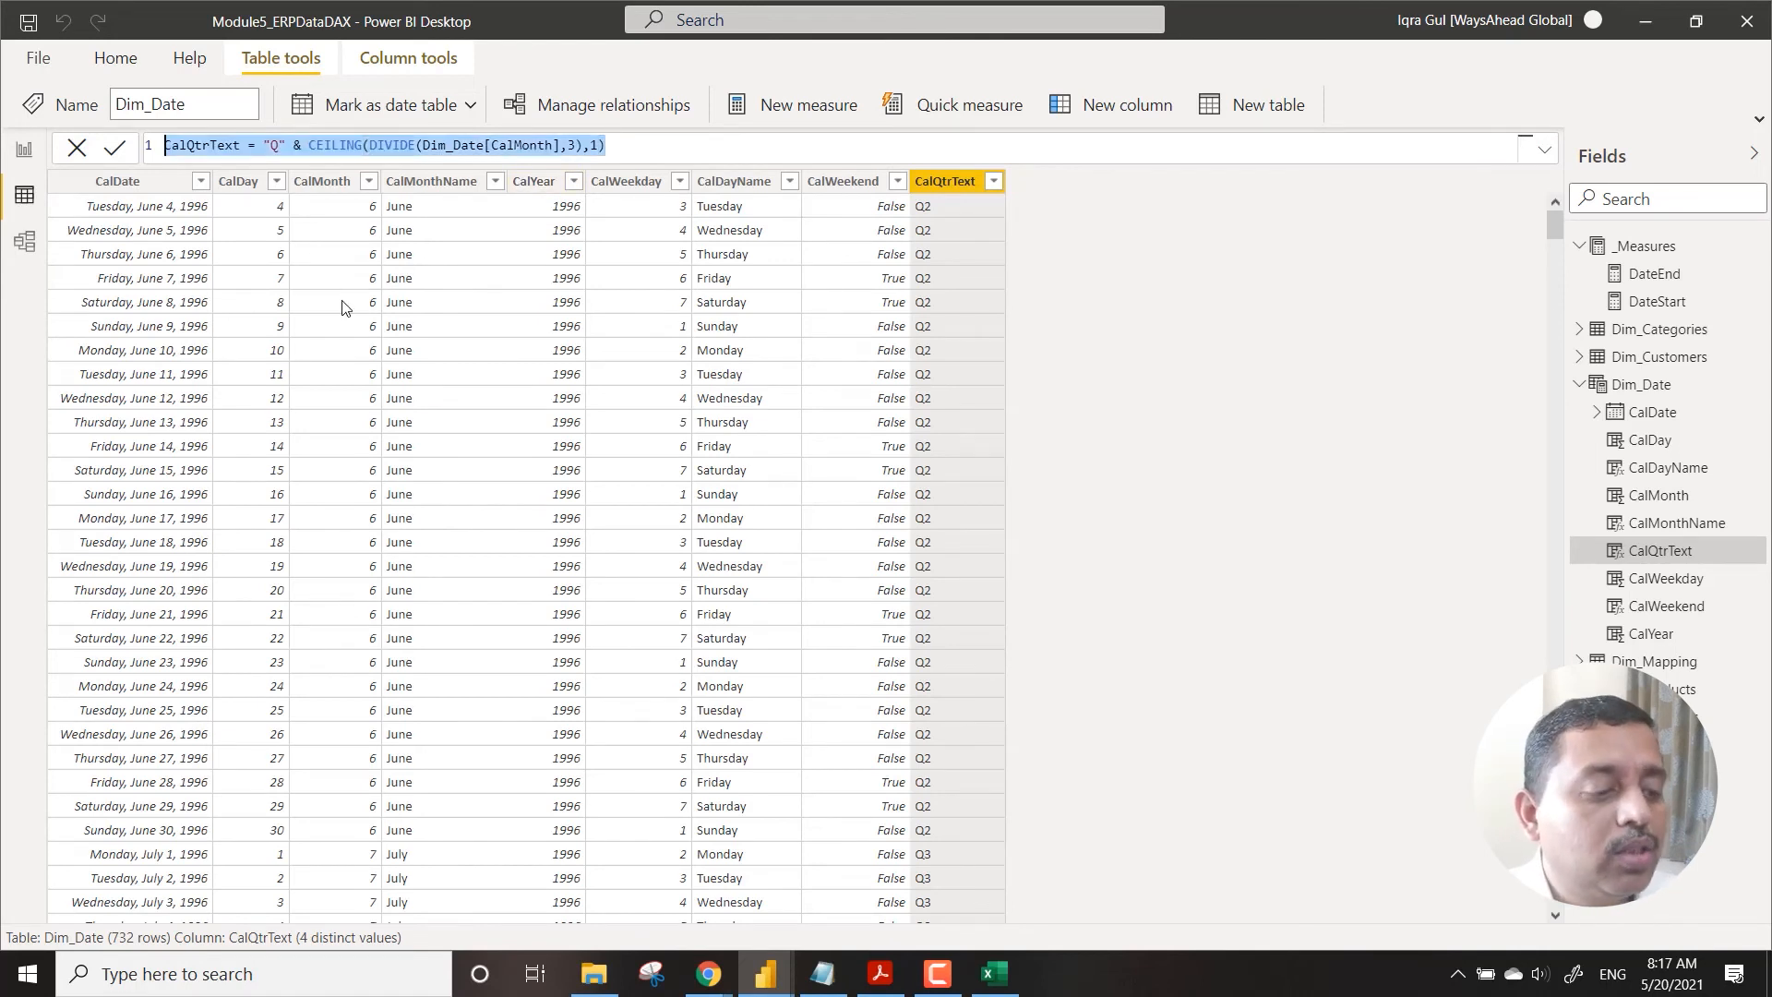
click(1154, 111)
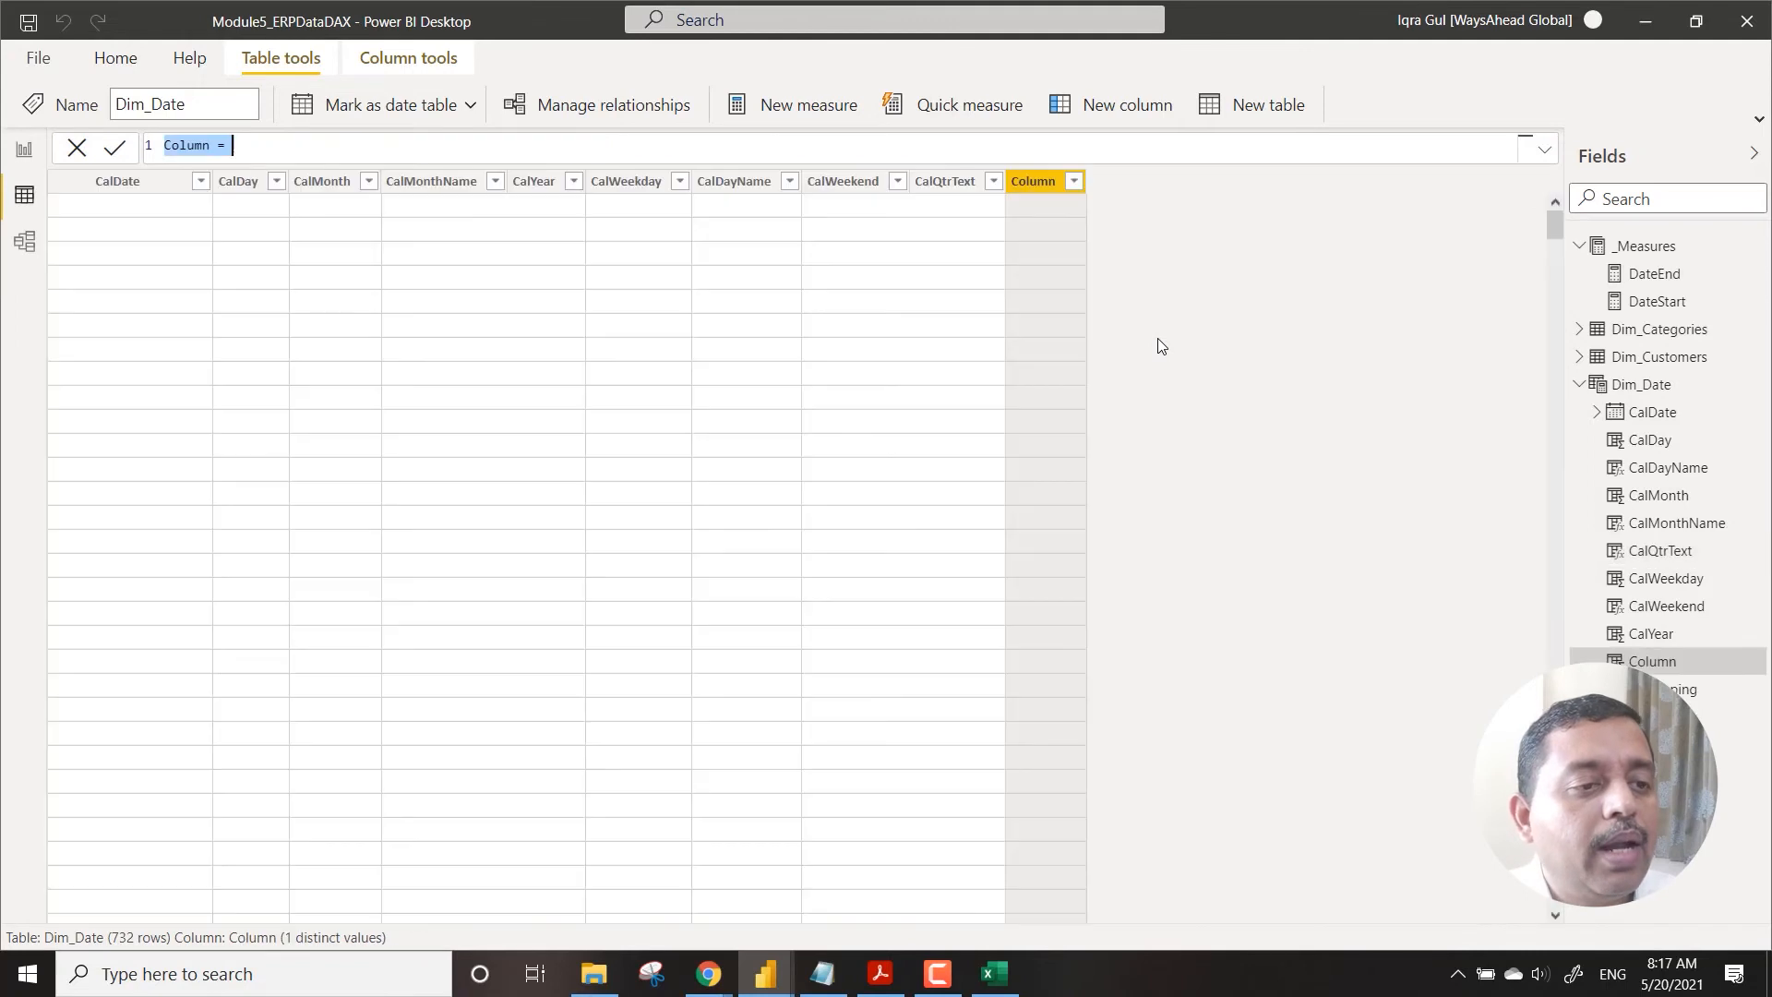
key(ctrl+v)
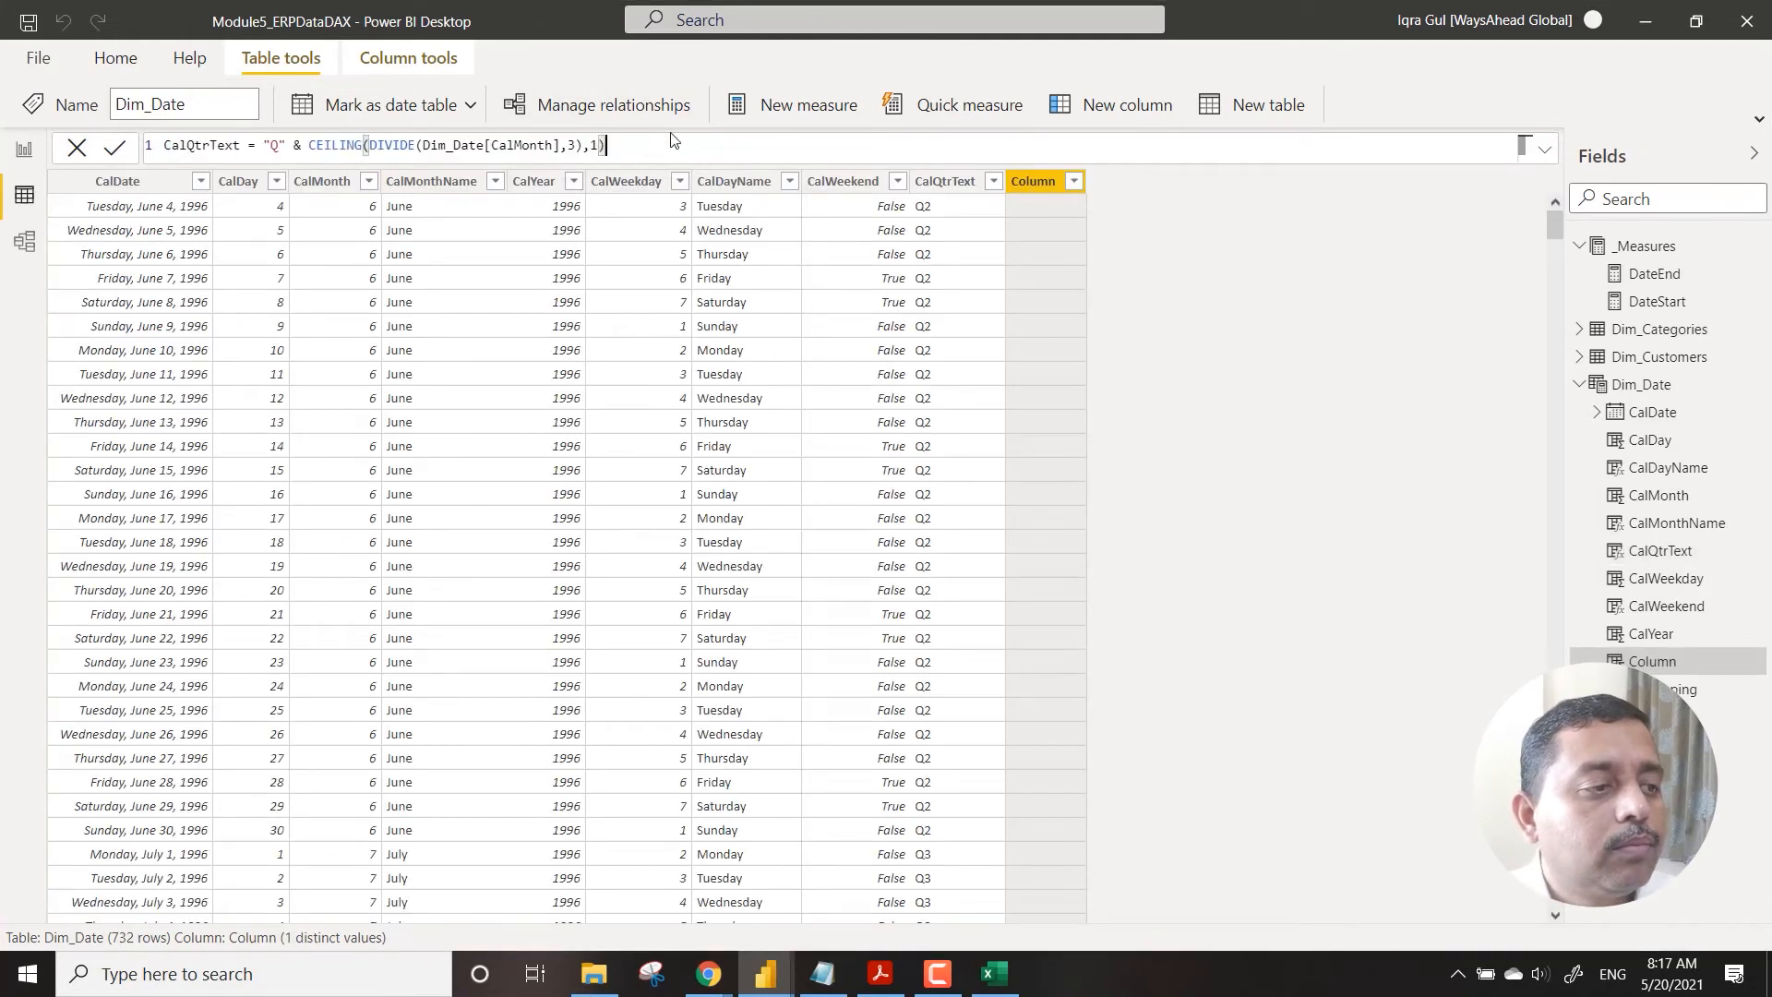
Step: Change the copied formula to the numeric quarter column CalQtr = CEILING(DIVIDE(Dim_Date[CalMonth],3),1)
click(239, 146)
key(BackSpace)
key(BackSpace)
key(BackSpace)
key(BackSpace)
key(Right)
key(Right)
key(Right)
key(shift+Right)
key(shift+Right)
key(shift+Right)
key(shift+Right)
key(shift+Right)
key(shift+Right)
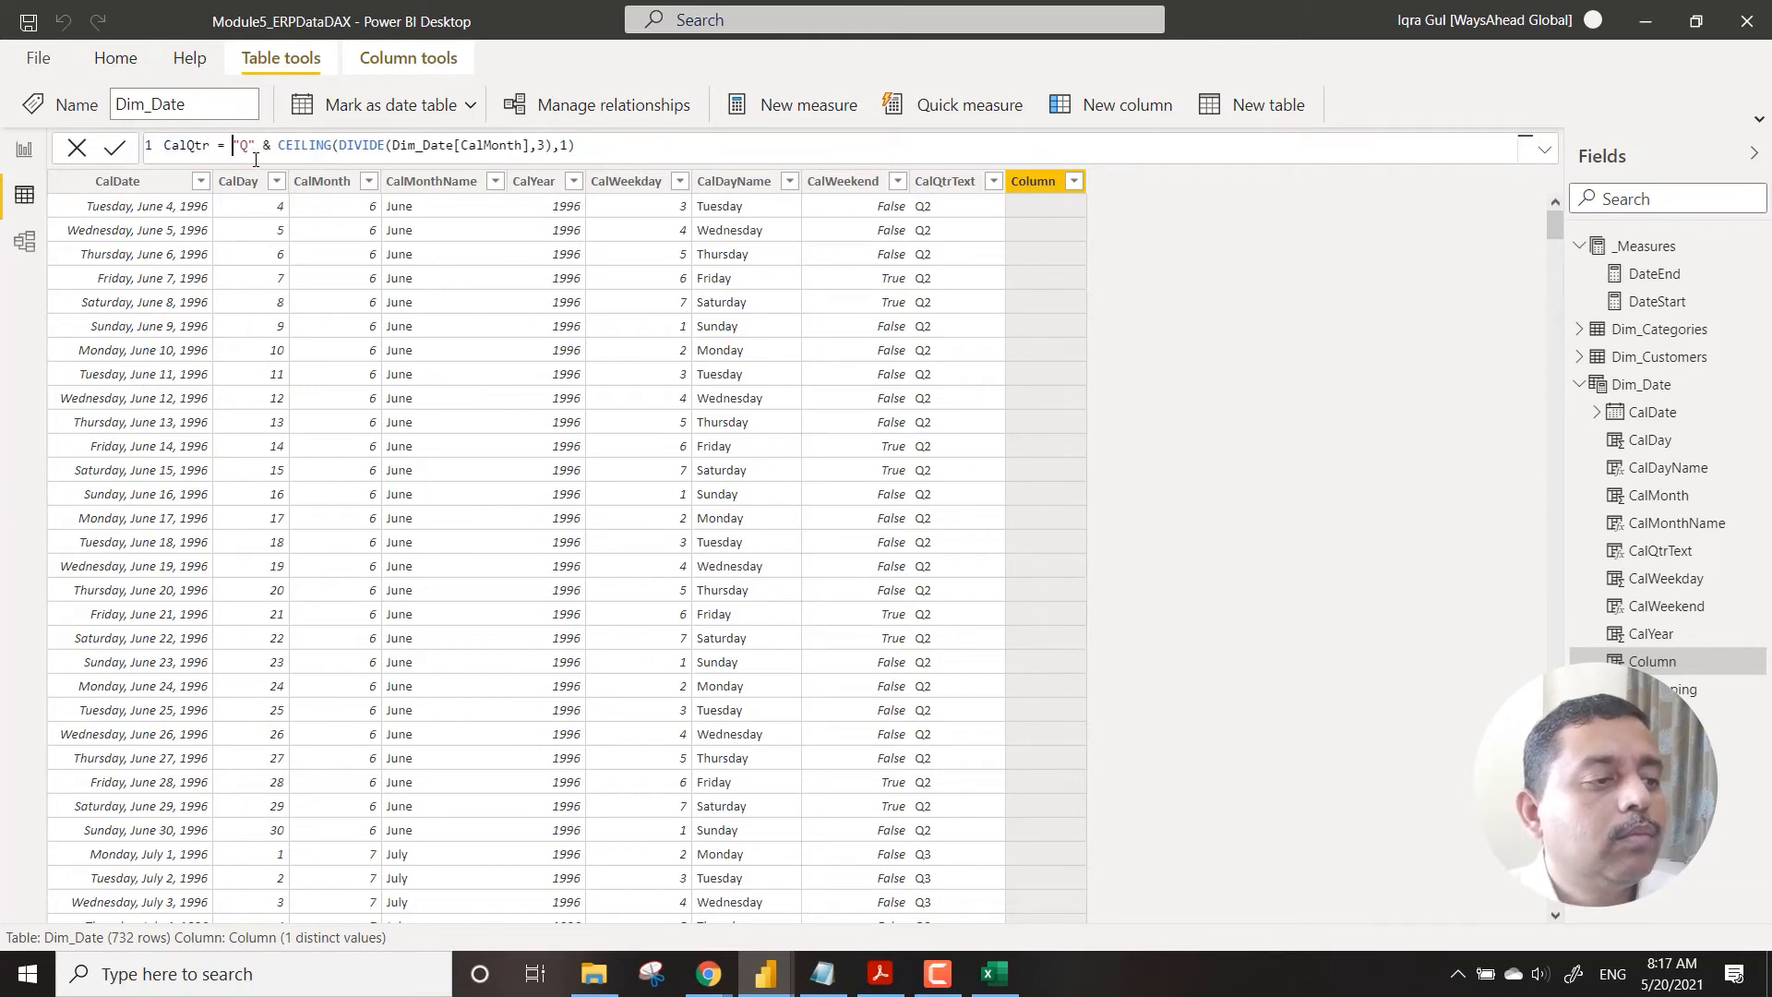
key(Delete)
key(Return)
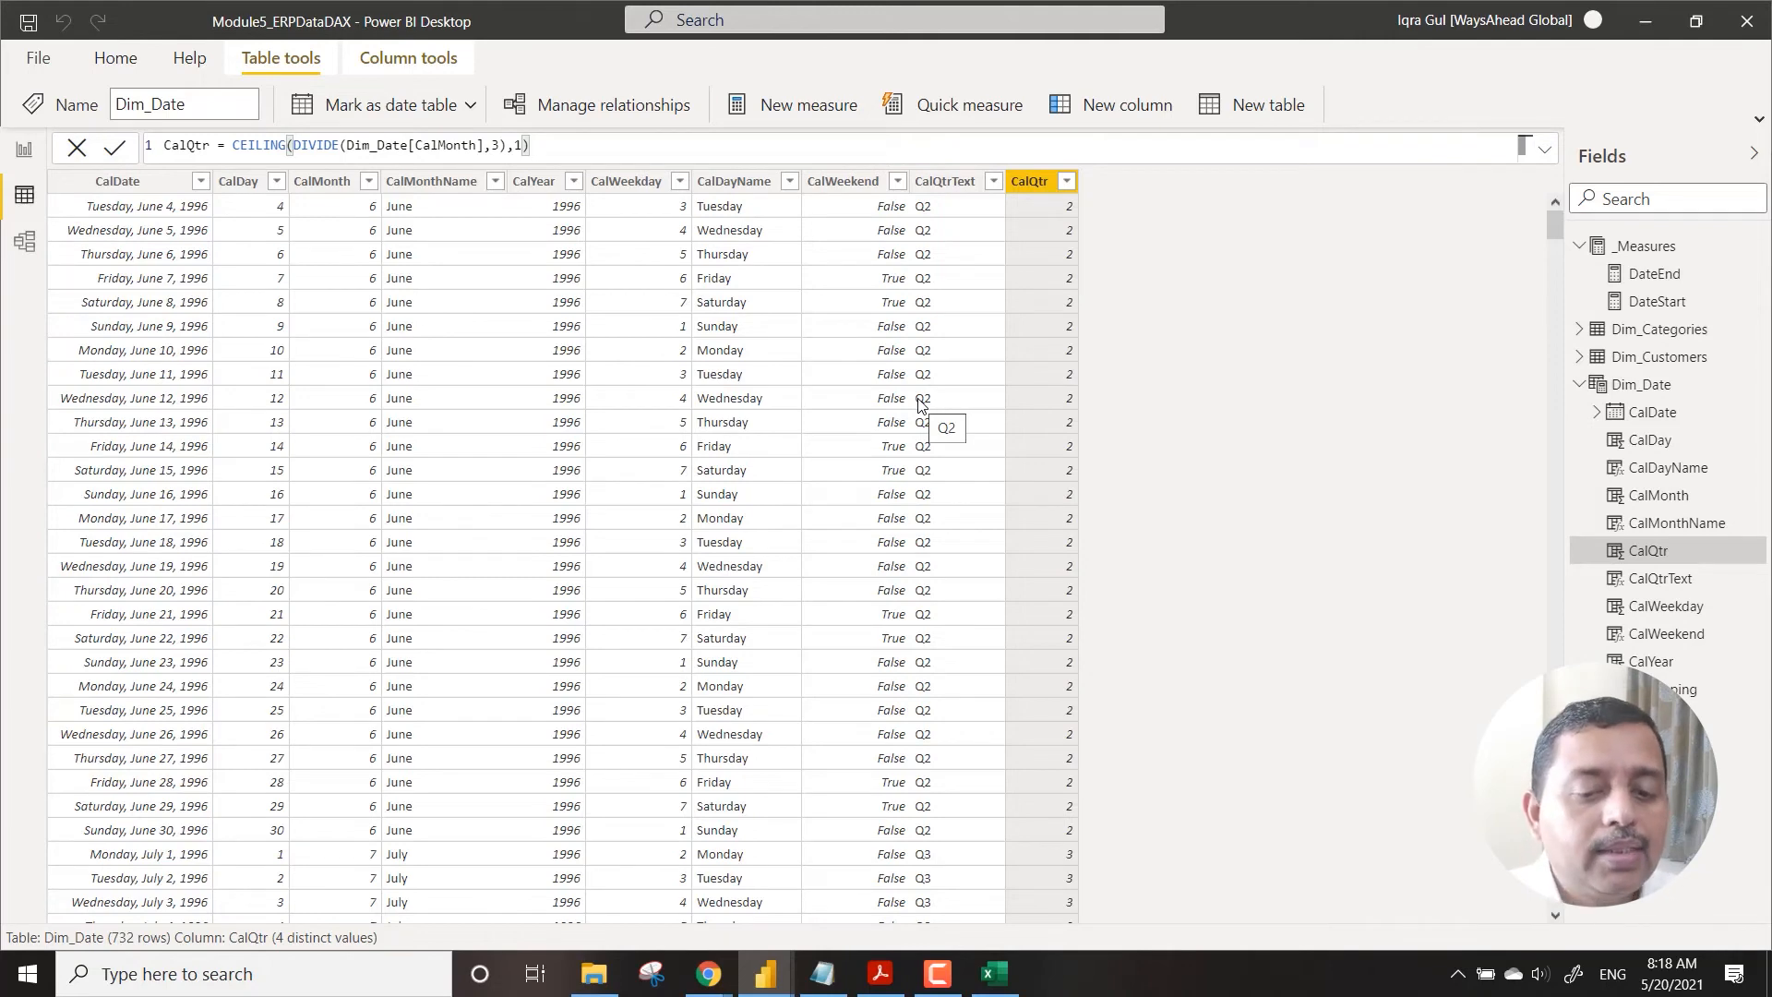
Step: In the model diagram, place the Dim_Date table below _Measures and enlarge it to show all its fields
click(25, 242)
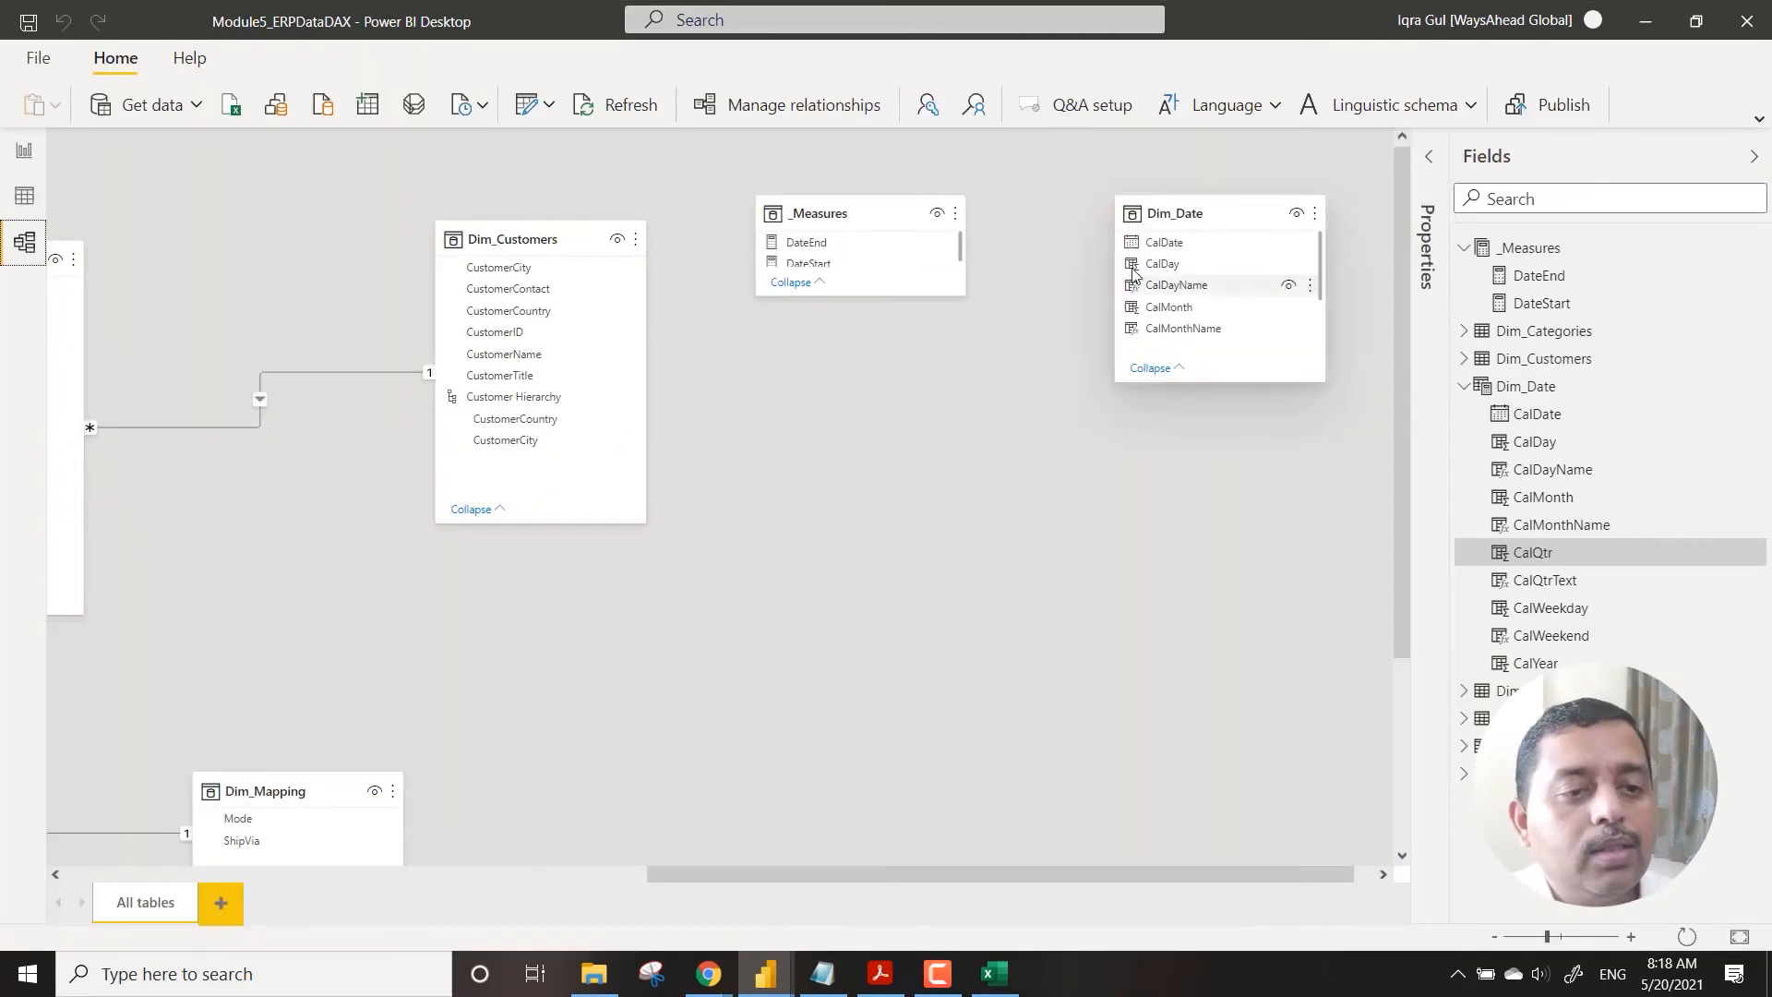
drag(1213, 220, 1165, 492)
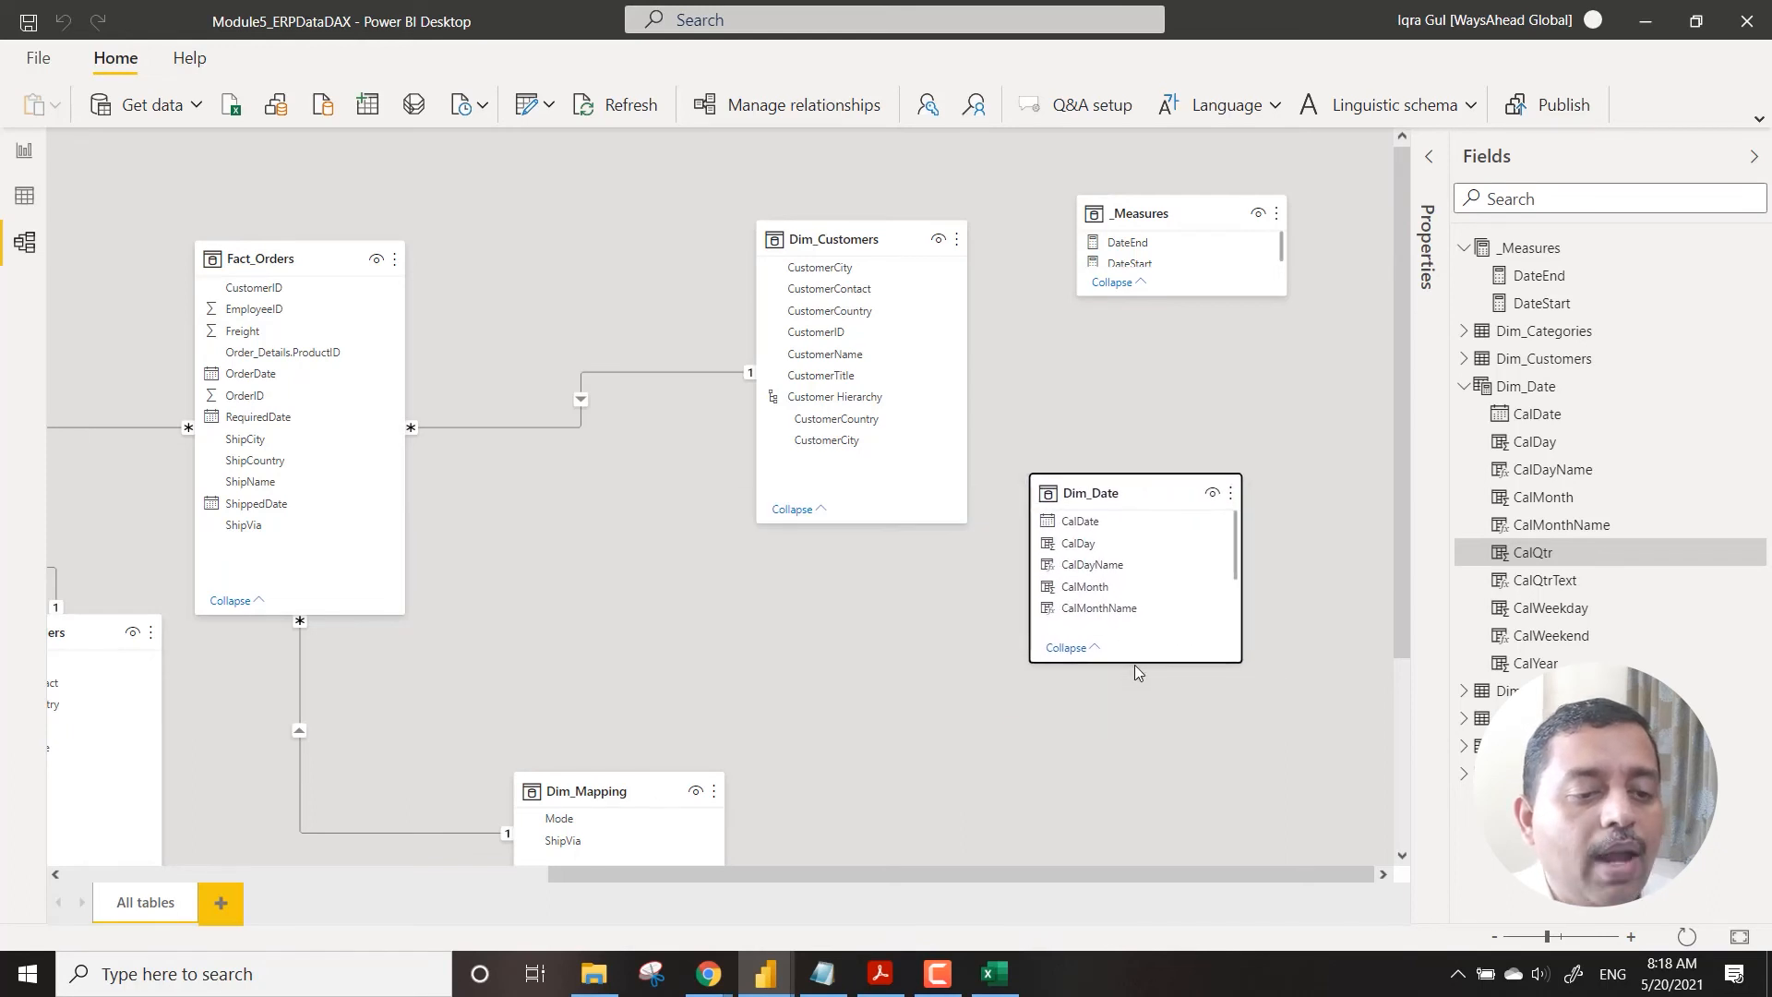
drag(1133, 663, 1128, 798)
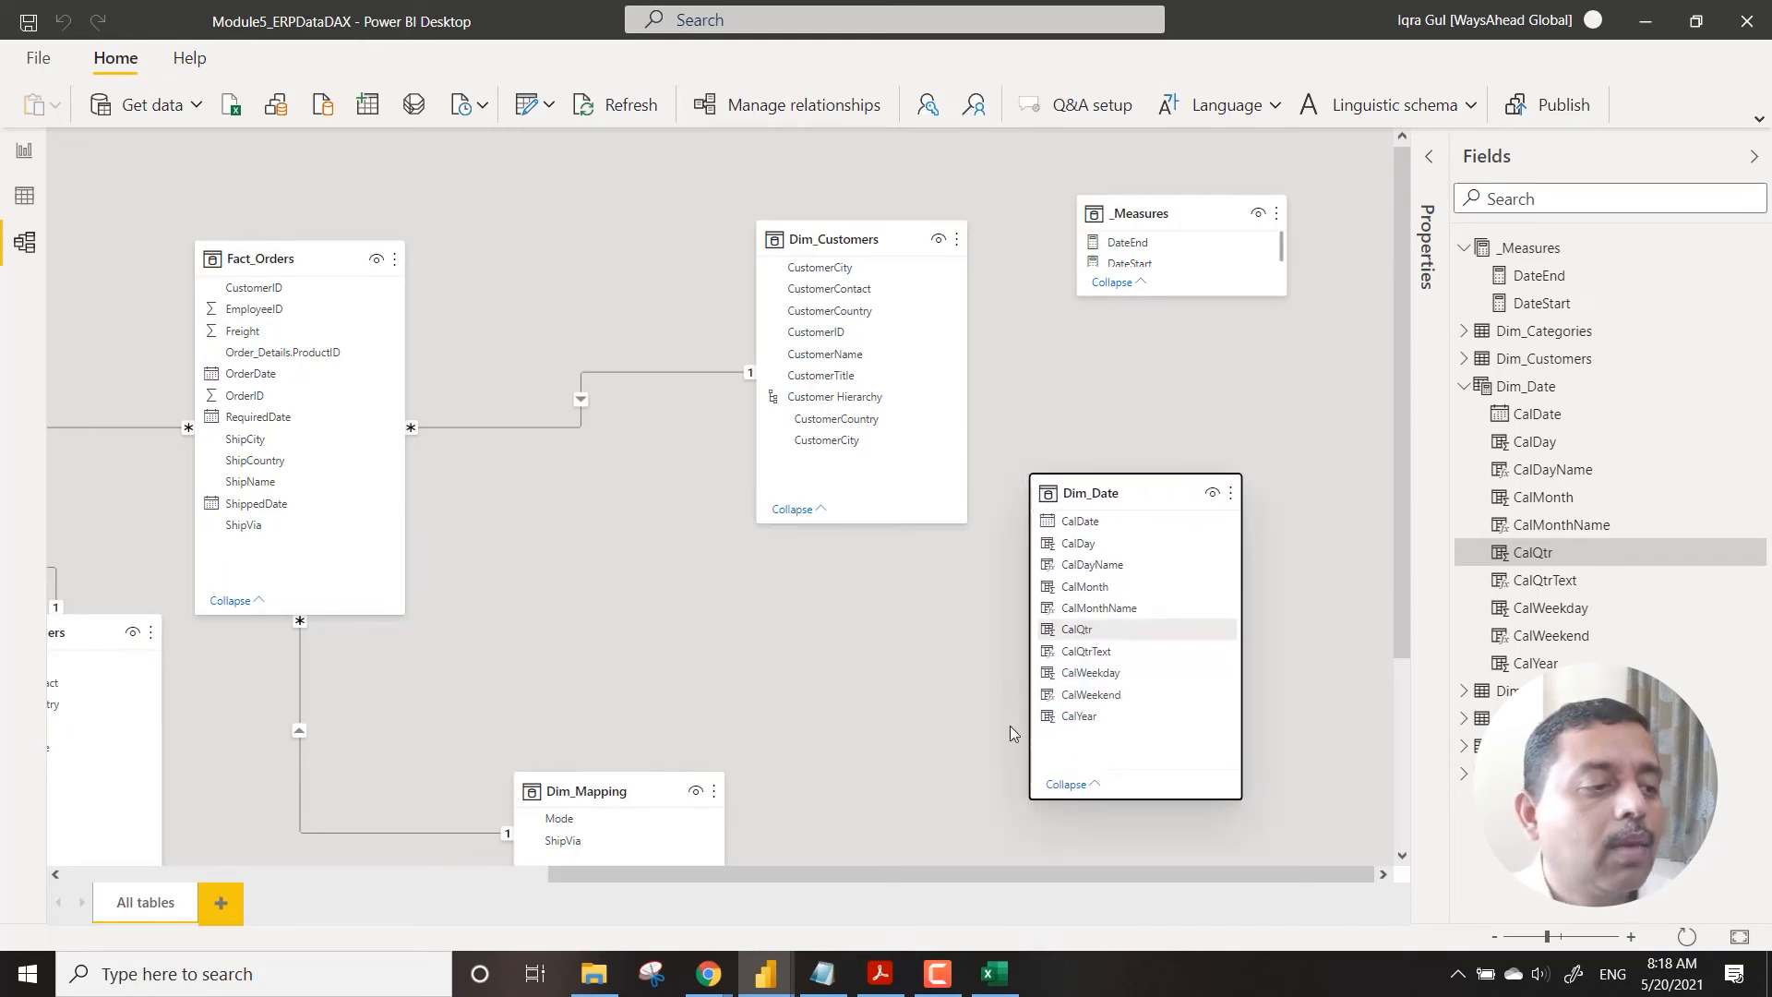
Step: Relate CalDate in Dim_Date to OrderDate, RequiredDate and ShippedDate in Fact_Orders
click(1094, 523)
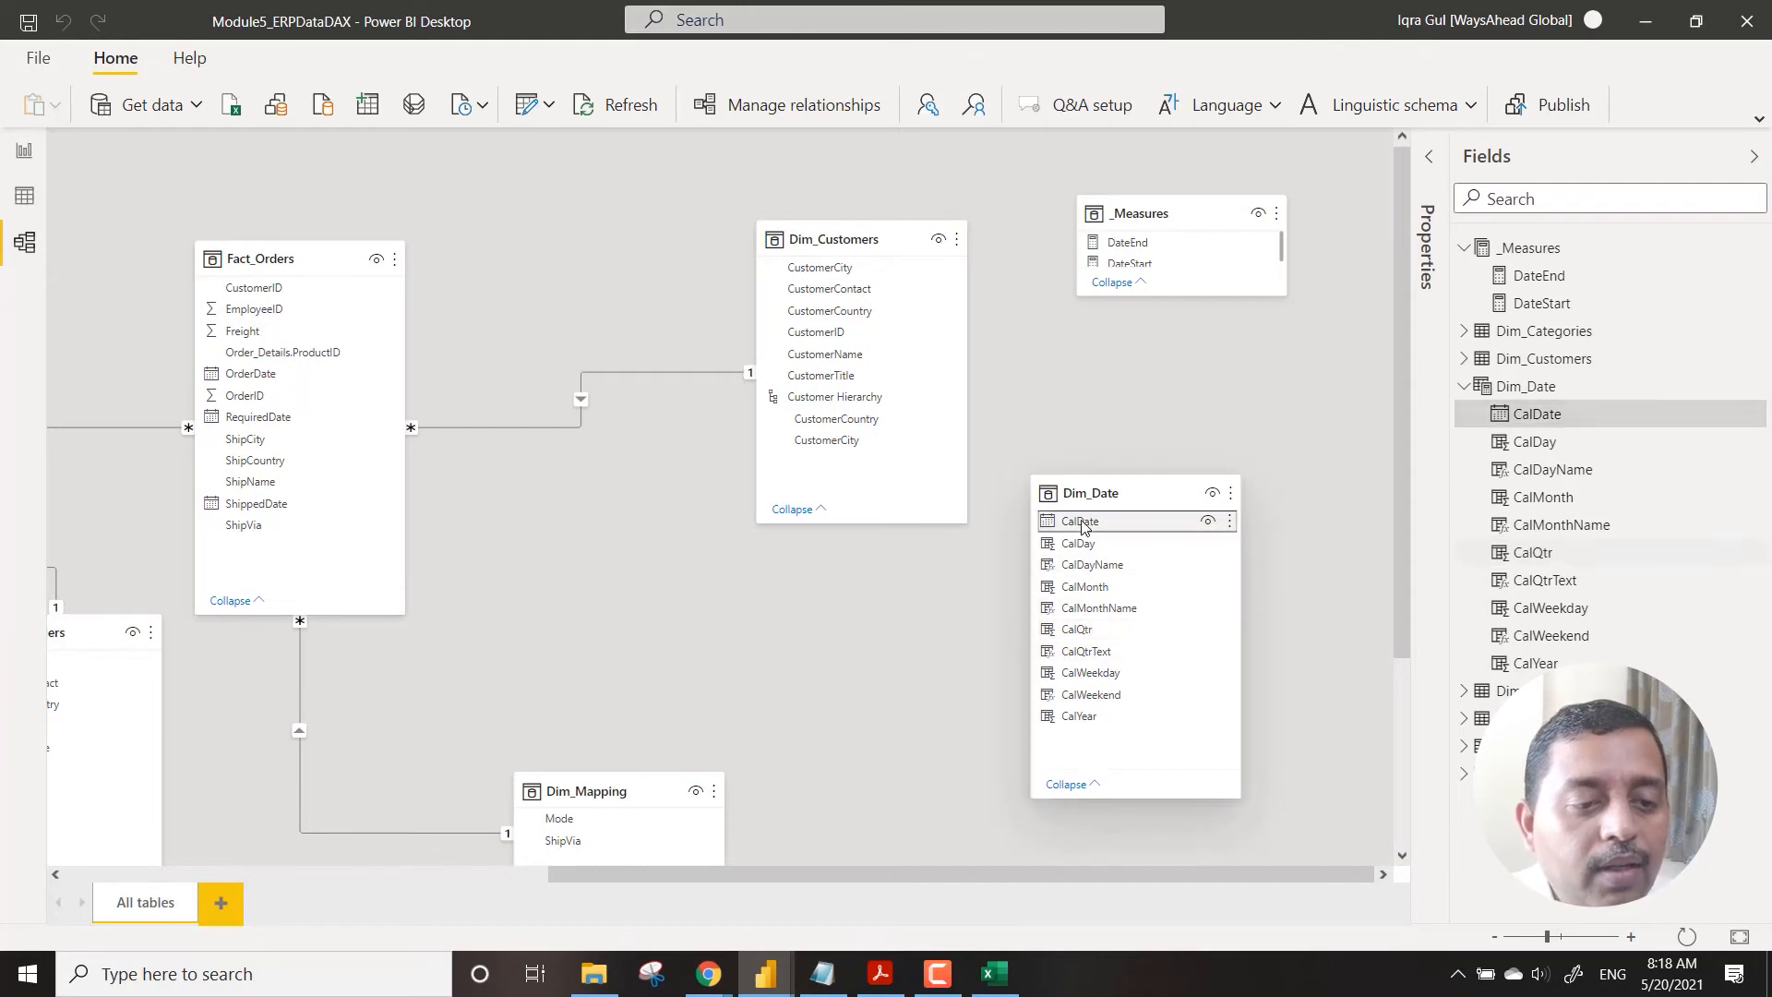
drag(1115, 524, 309, 378)
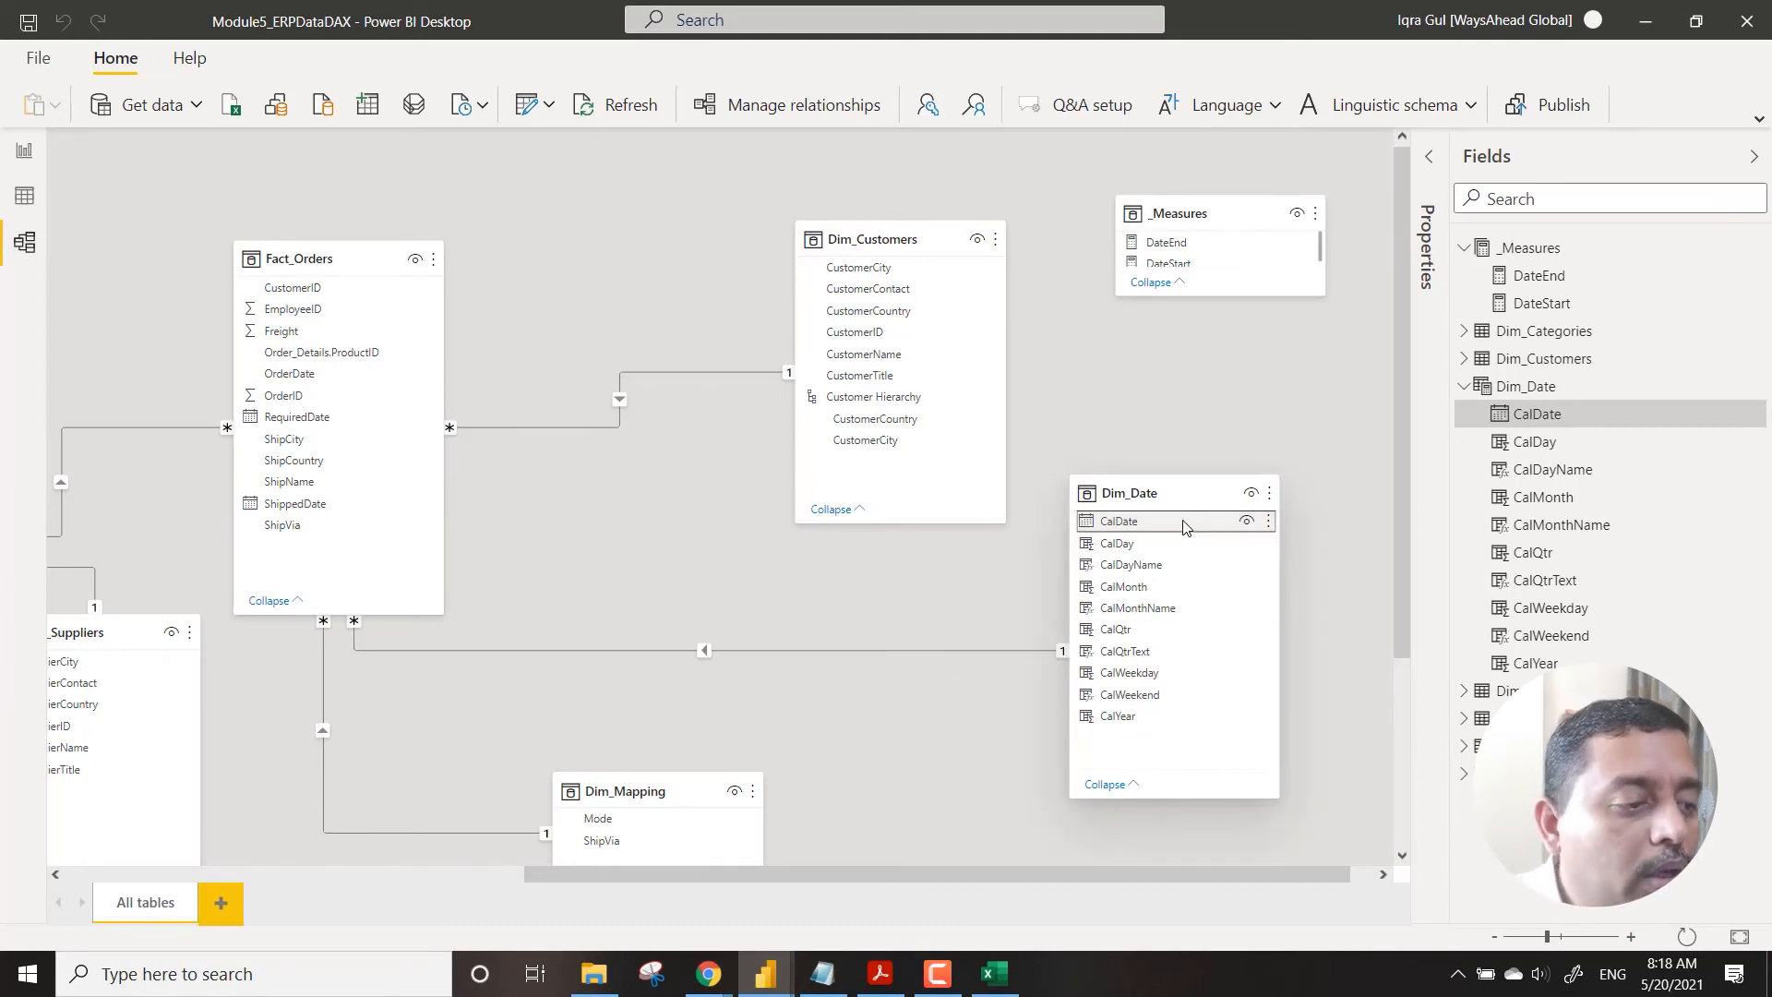
drag(1185, 527, 361, 424)
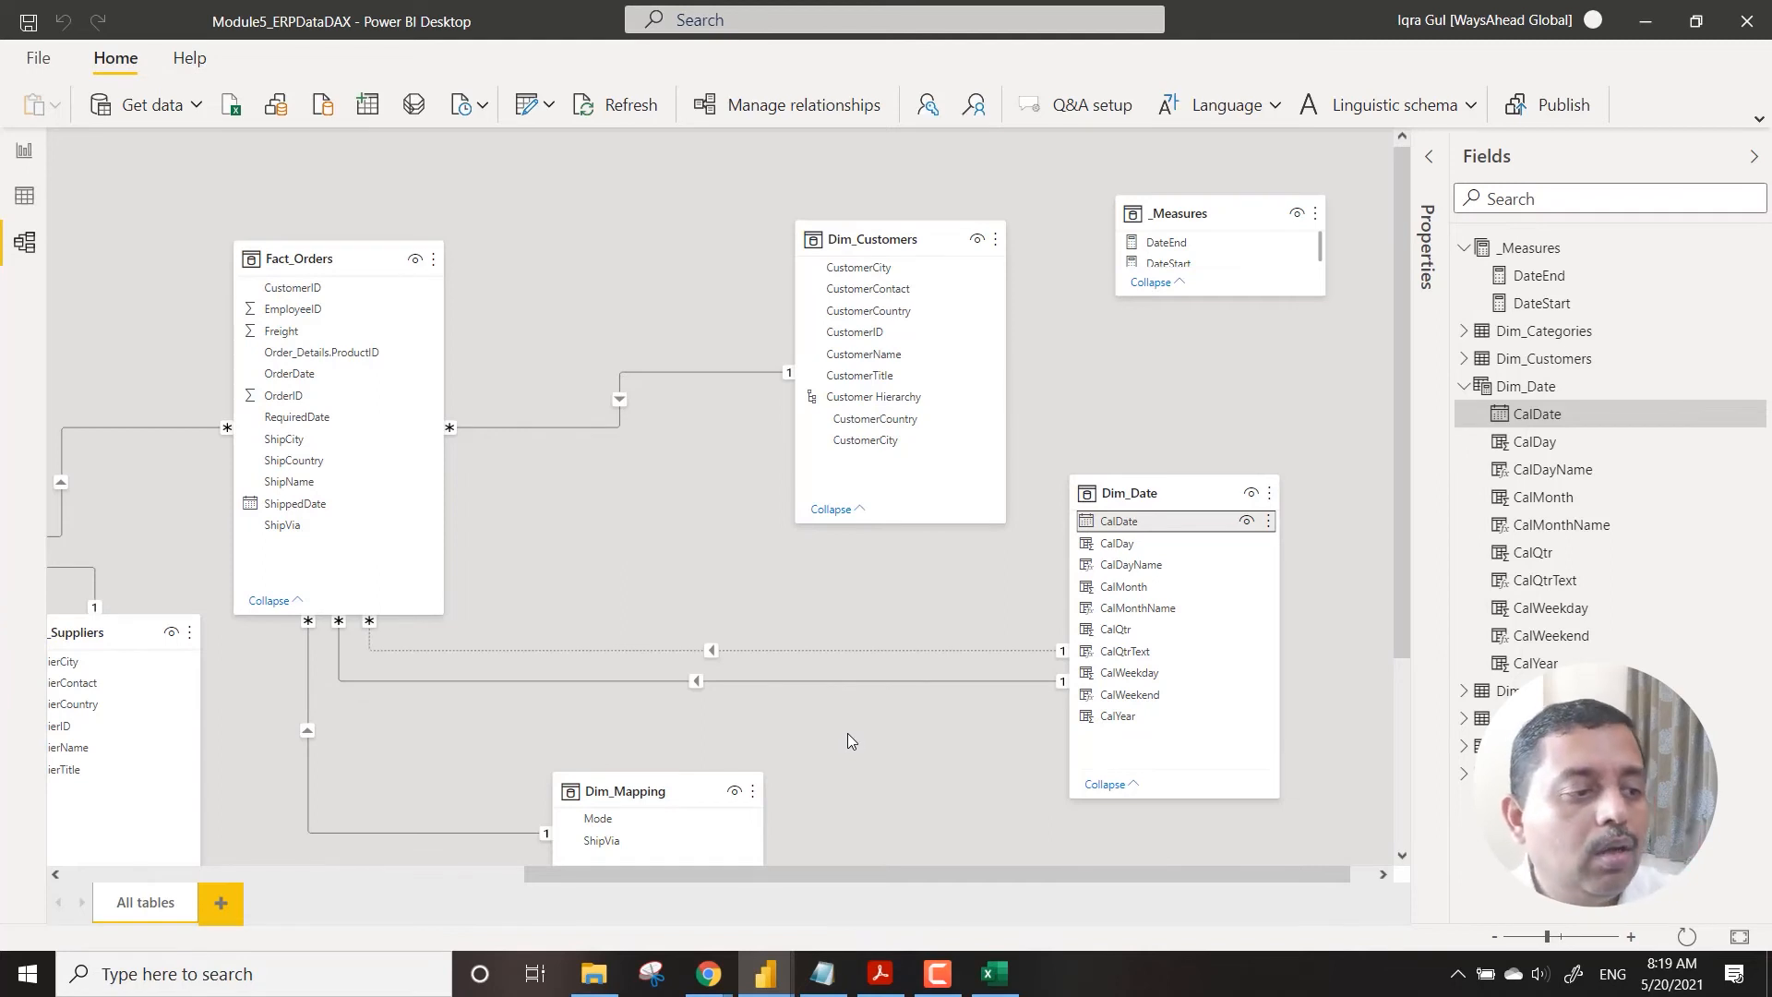
drag(1168, 522, 352, 505)
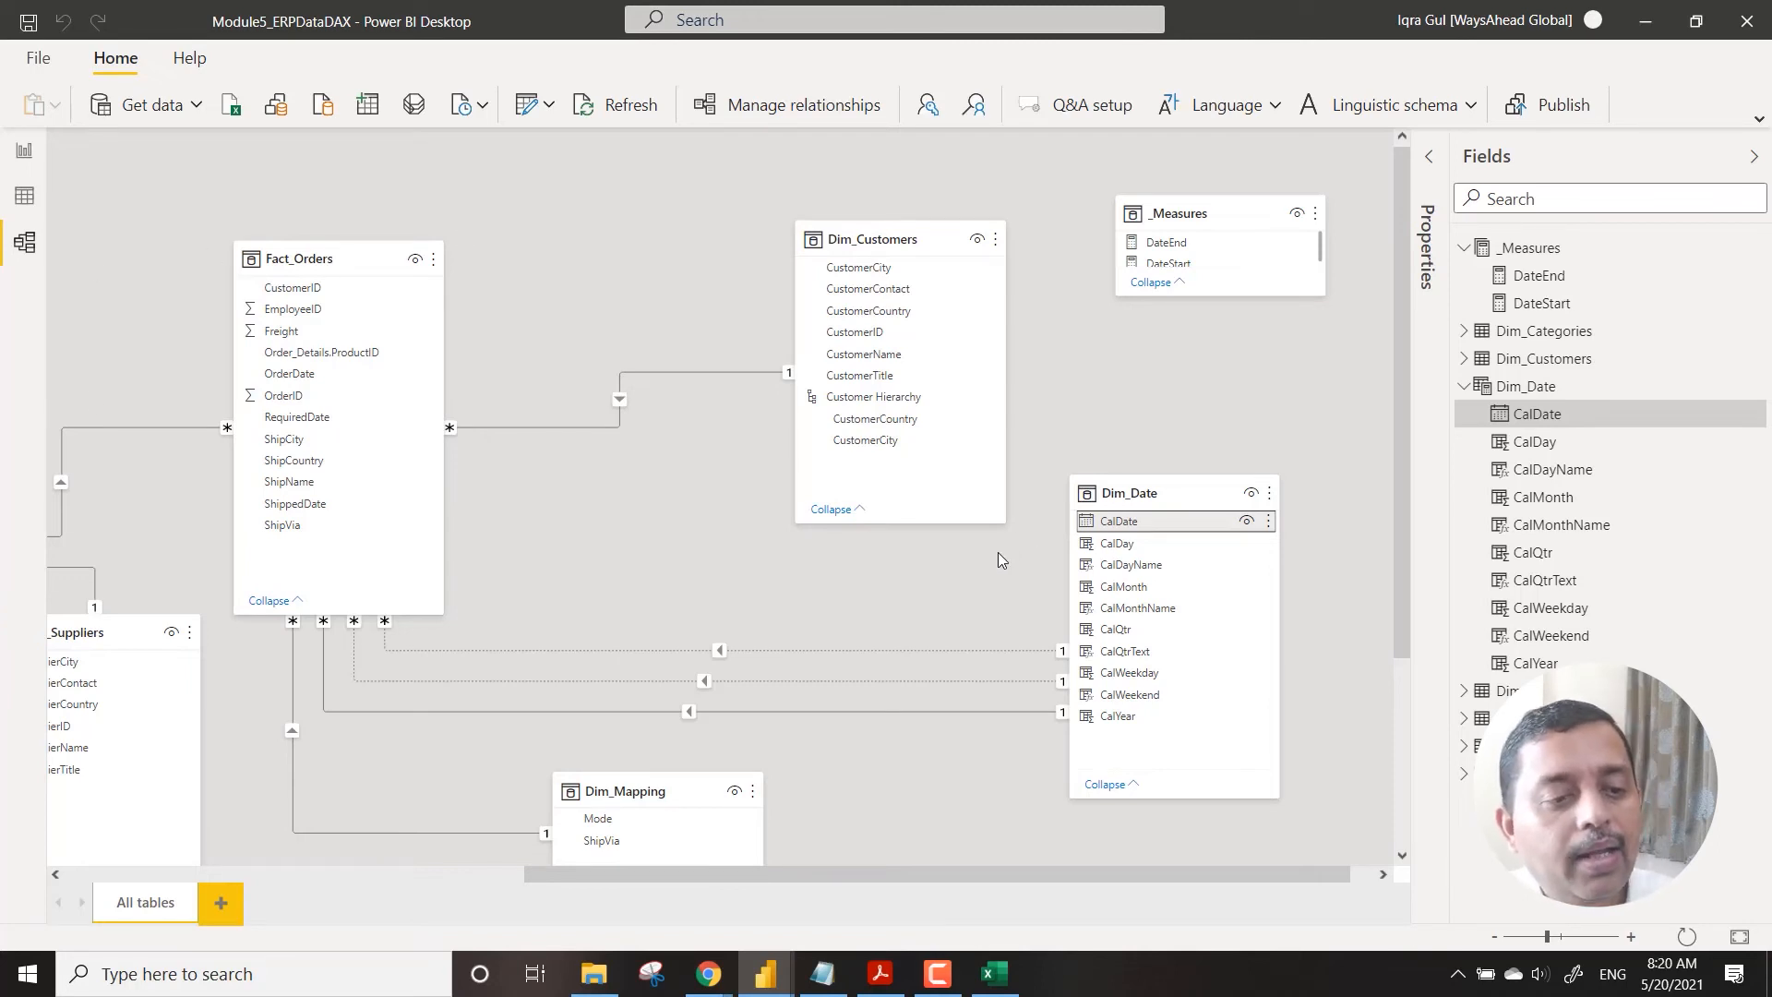
Step: In the report view, collapse Dim_Date's fields, expand Fact_Orders, and add a new measure to the _Measures table
click(1465, 387)
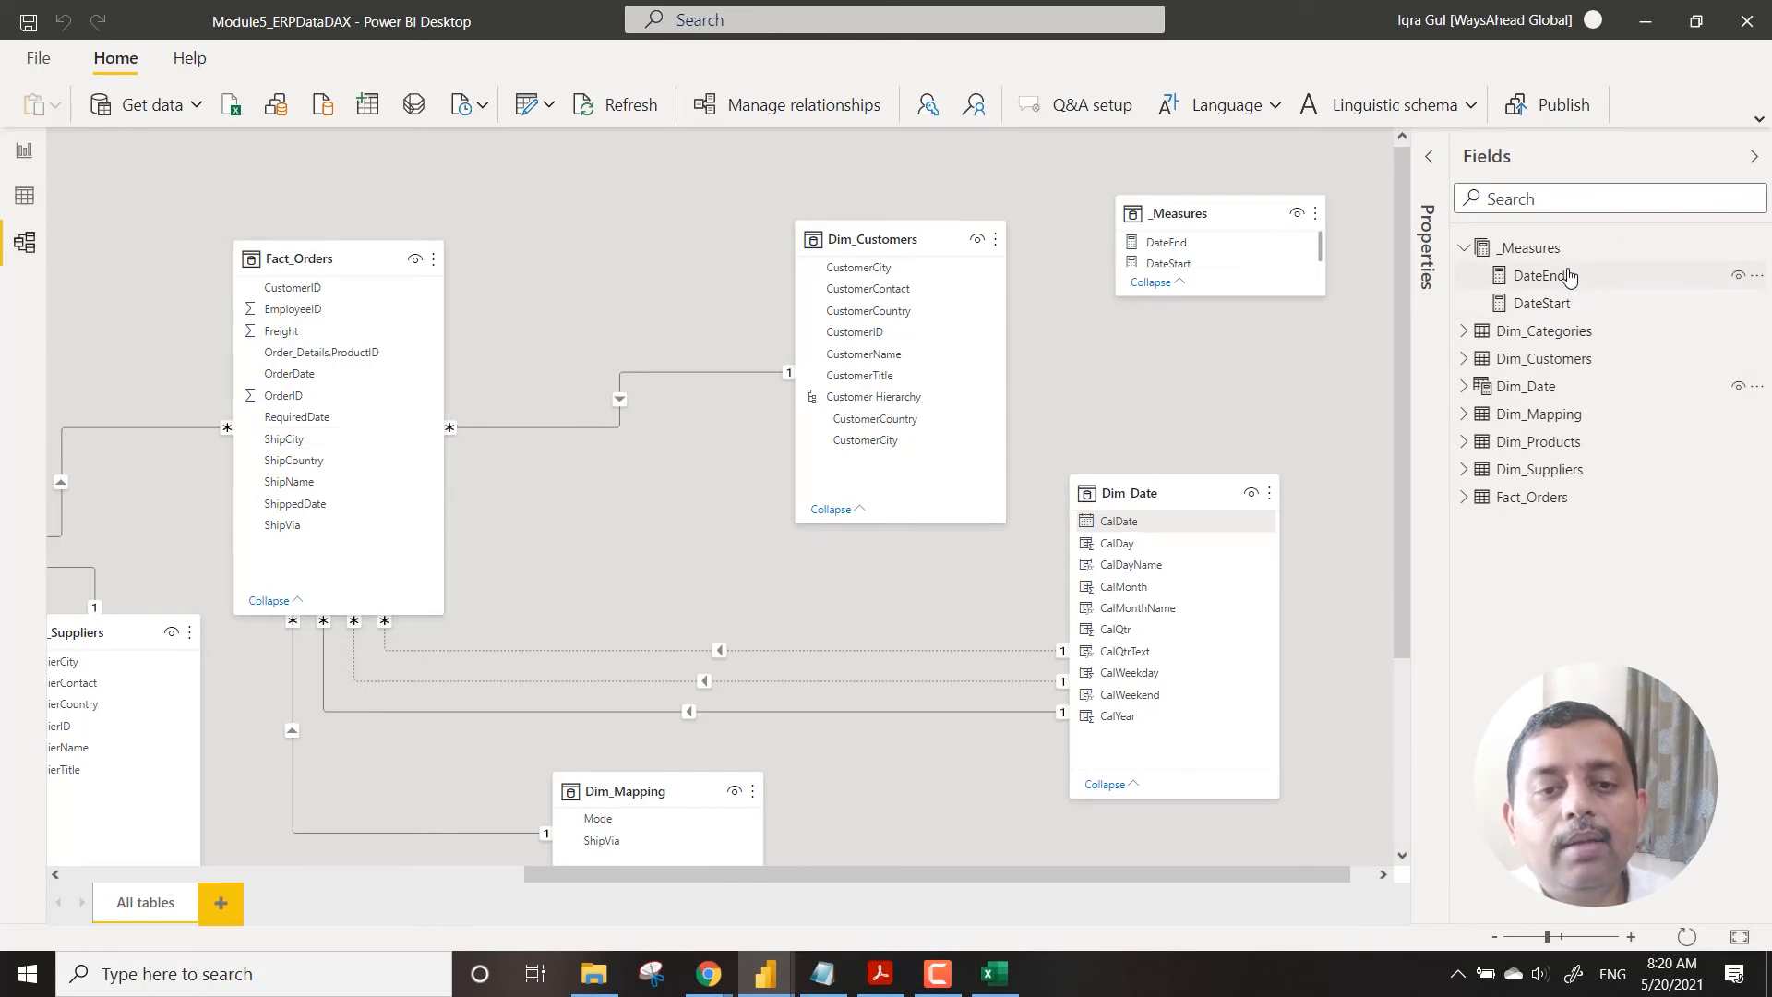
click(25, 153)
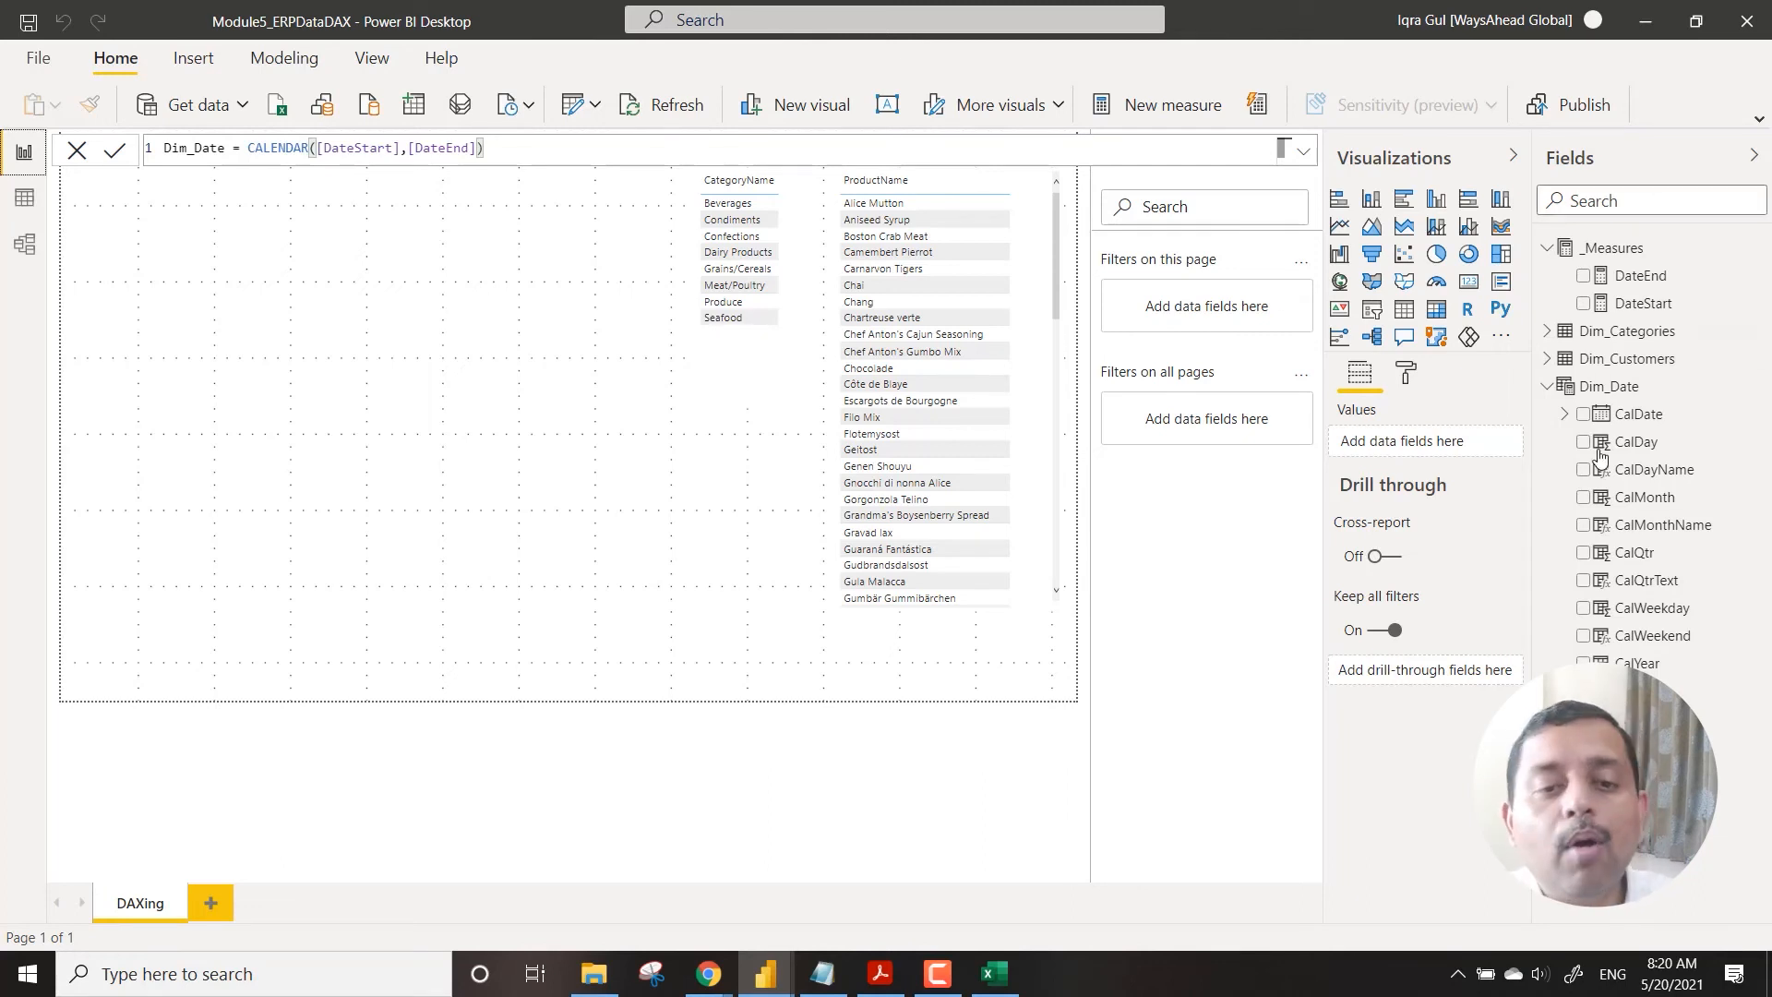
click(1547, 386)
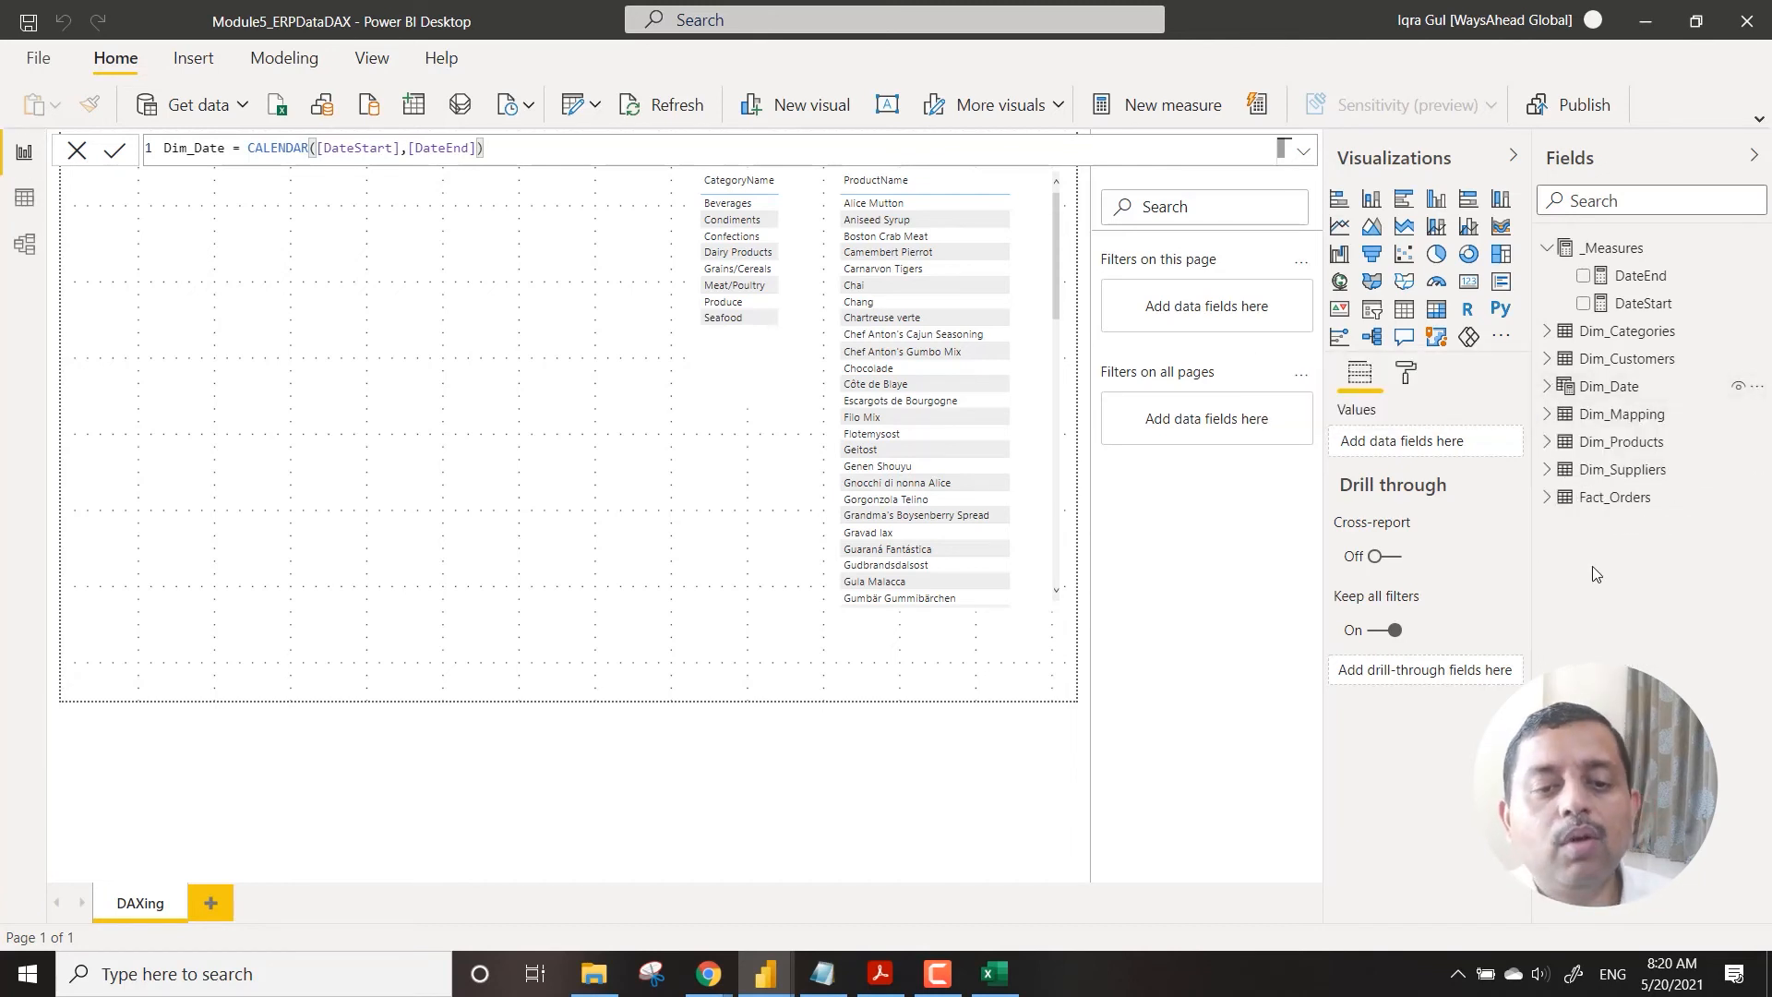
click(1548, 499)
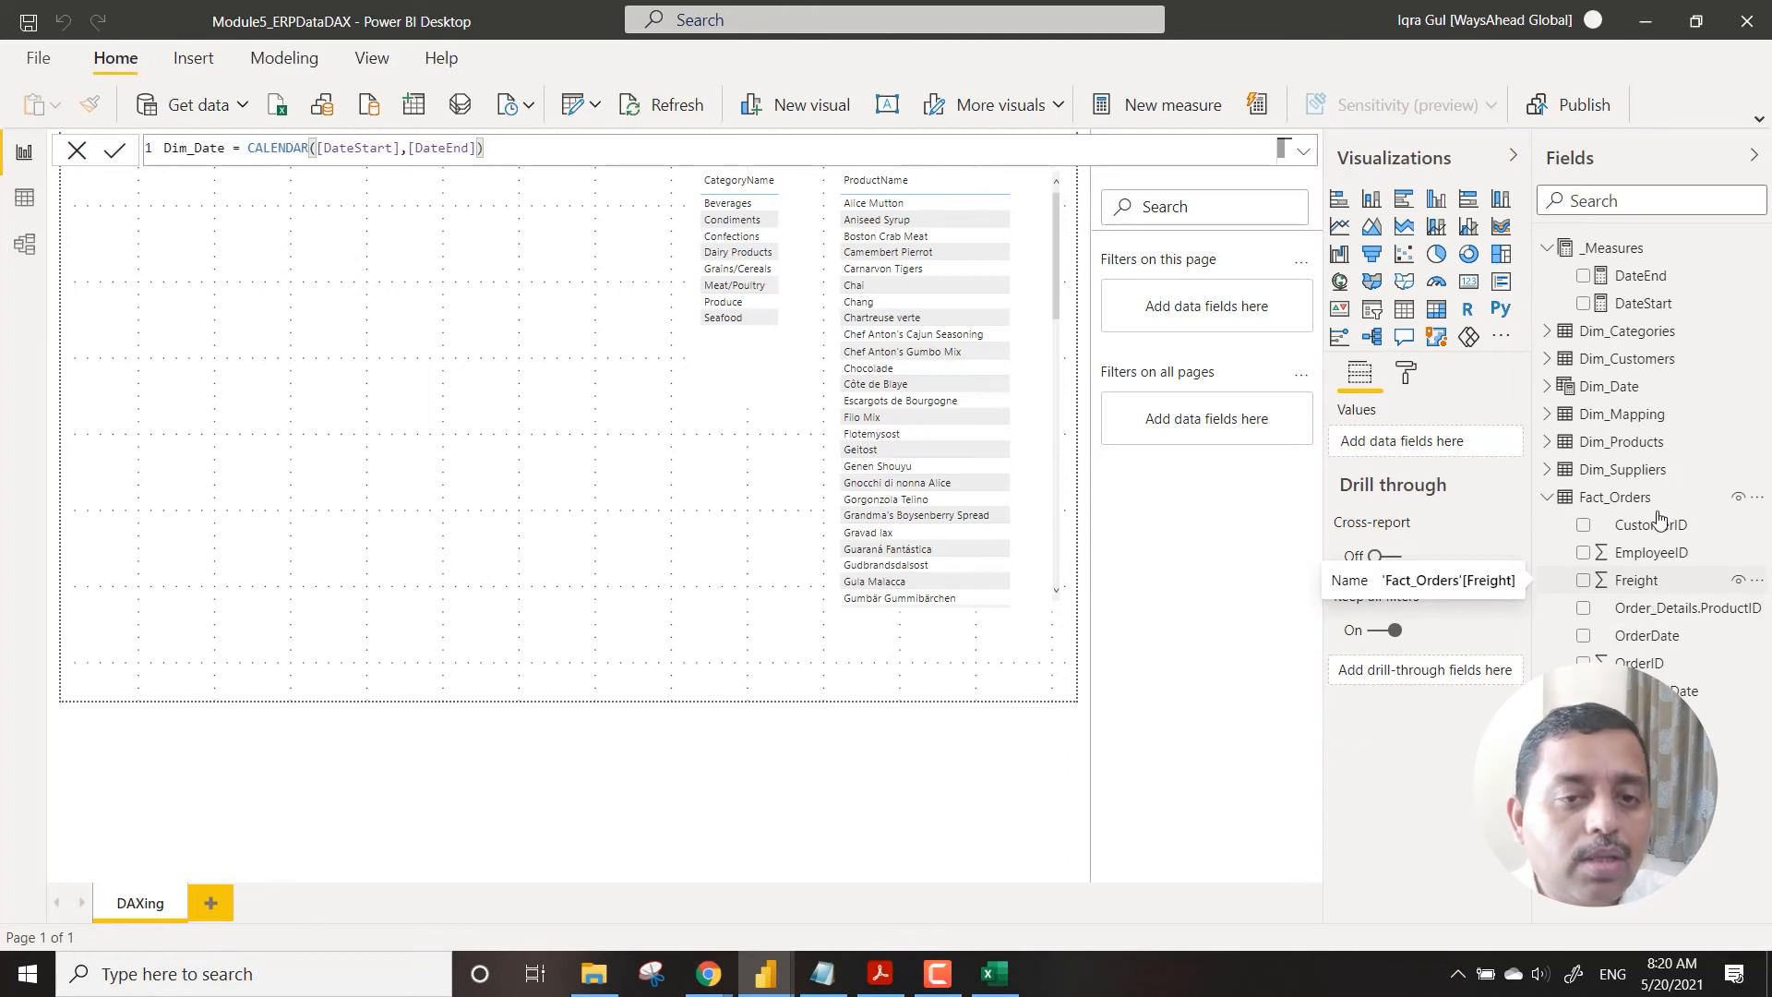
right_click(1634, 251)
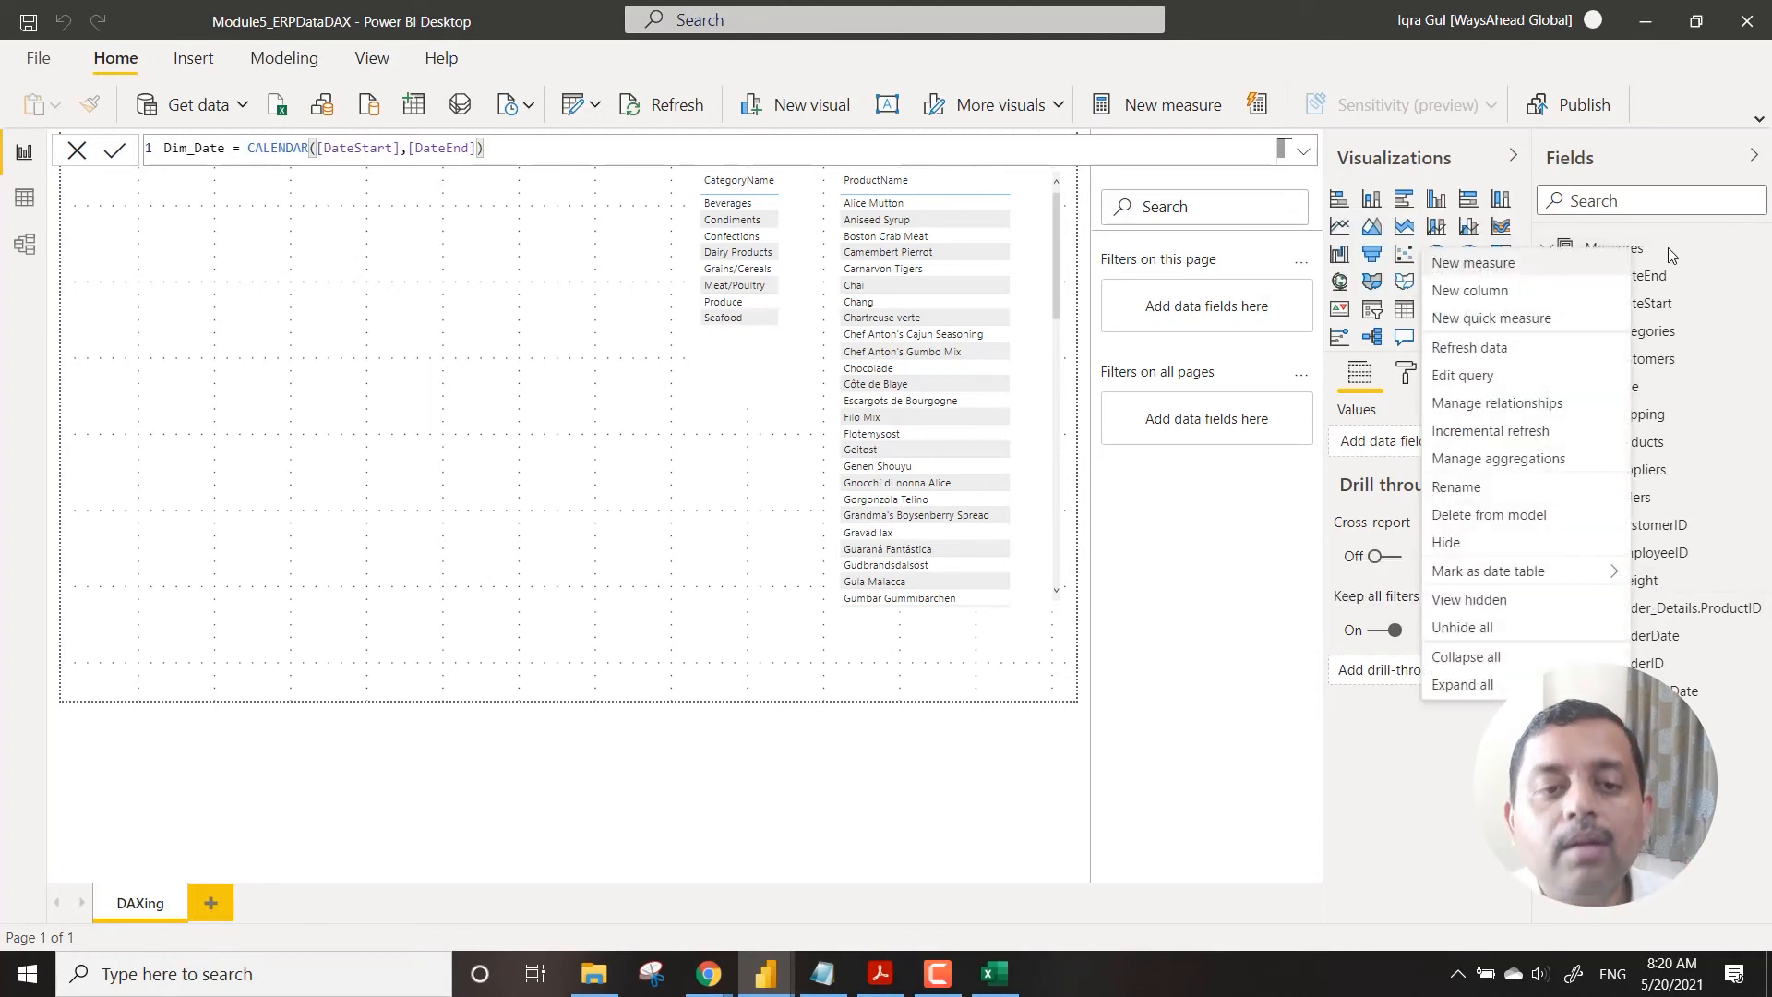
click(1508, 266)
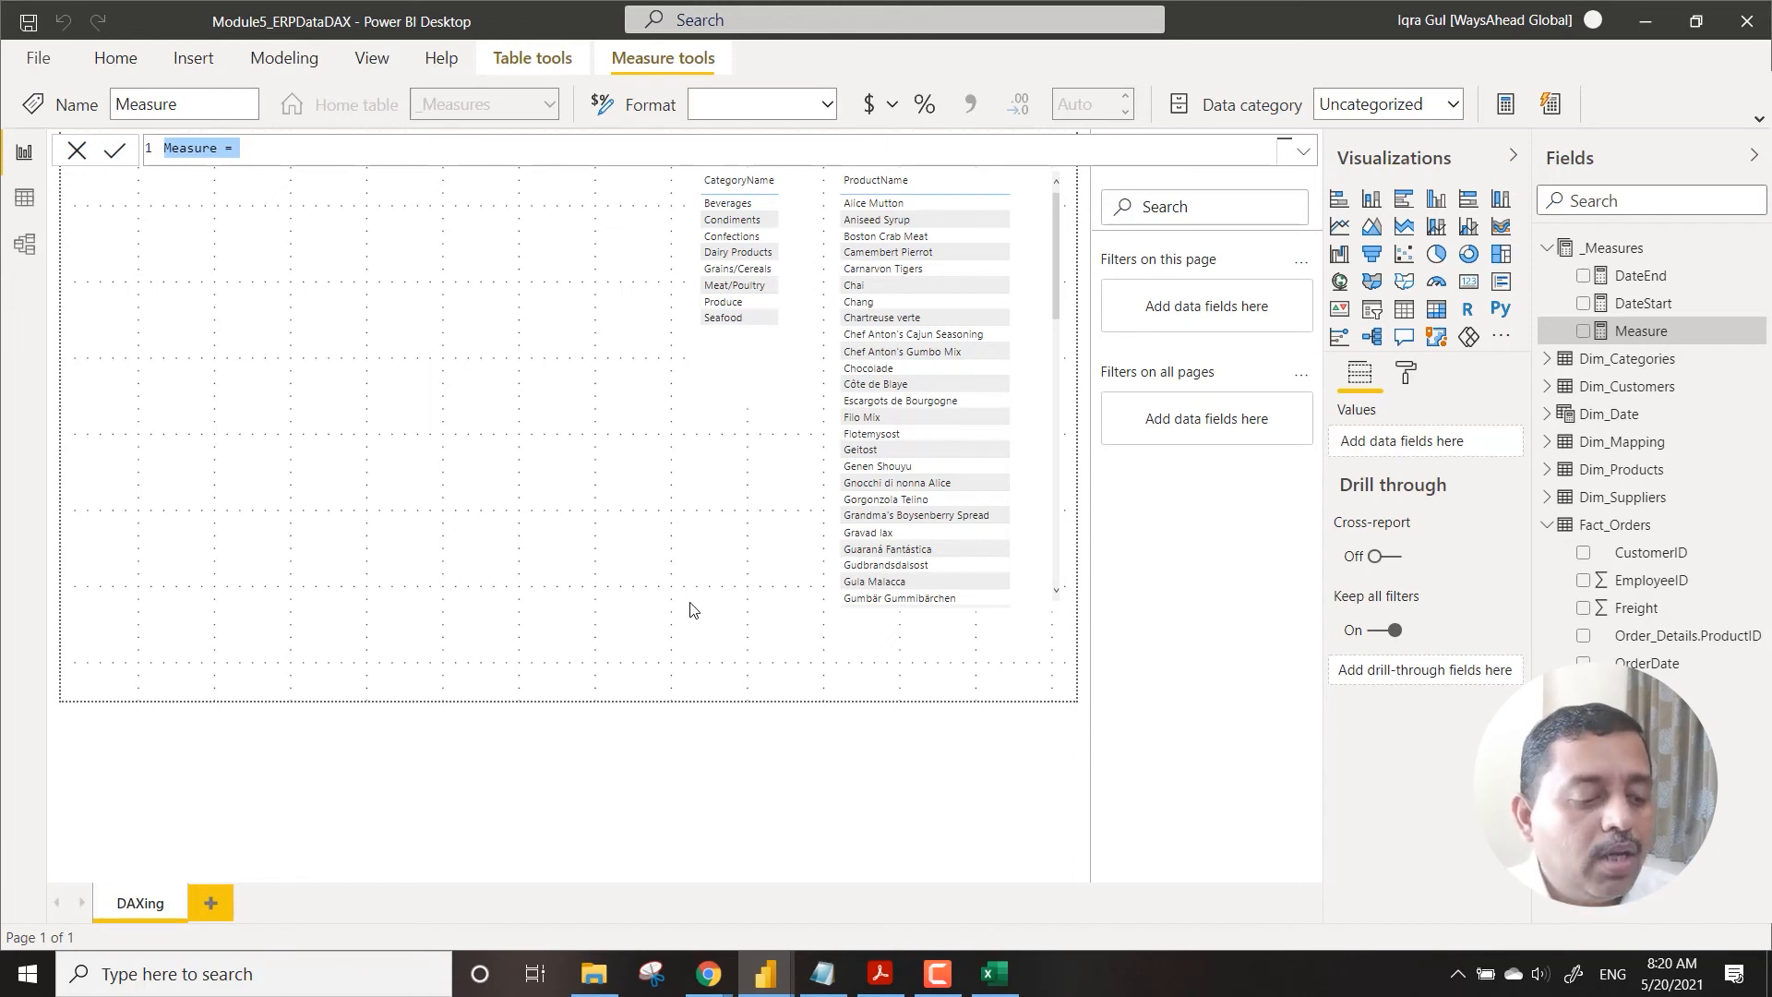
Step: Name the new measure Total Revenue
text(Revenue)
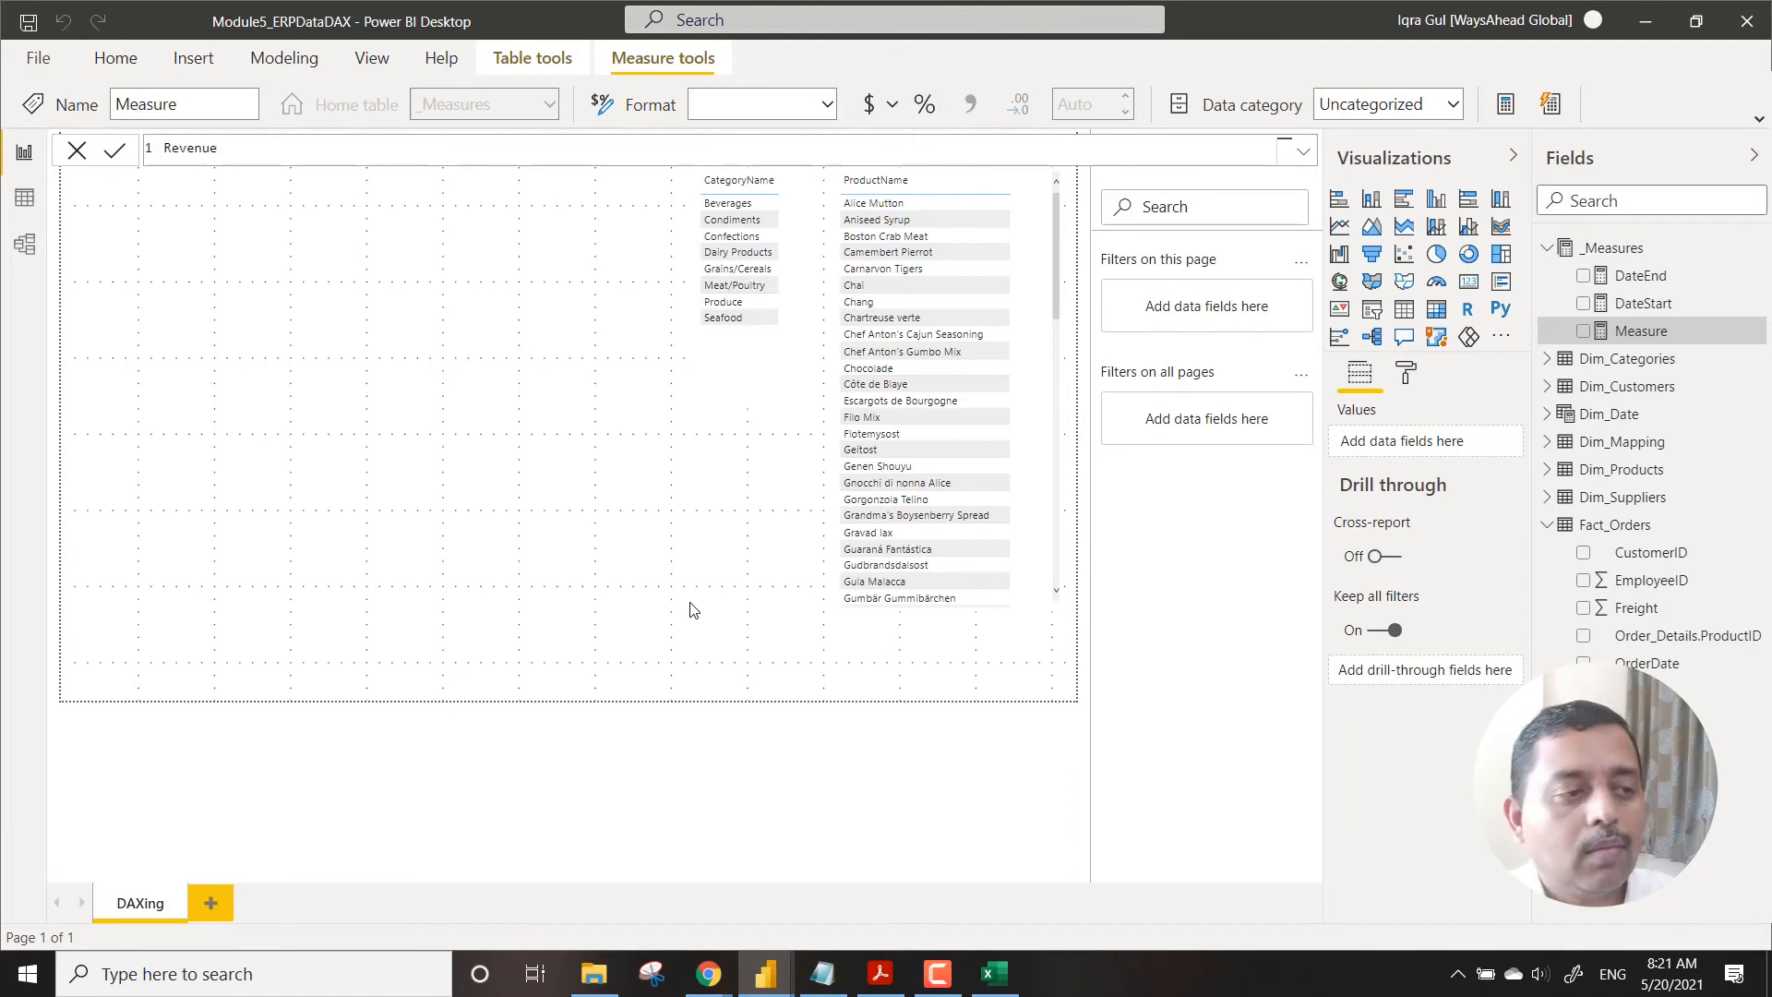
key(Home)
text(Totl)
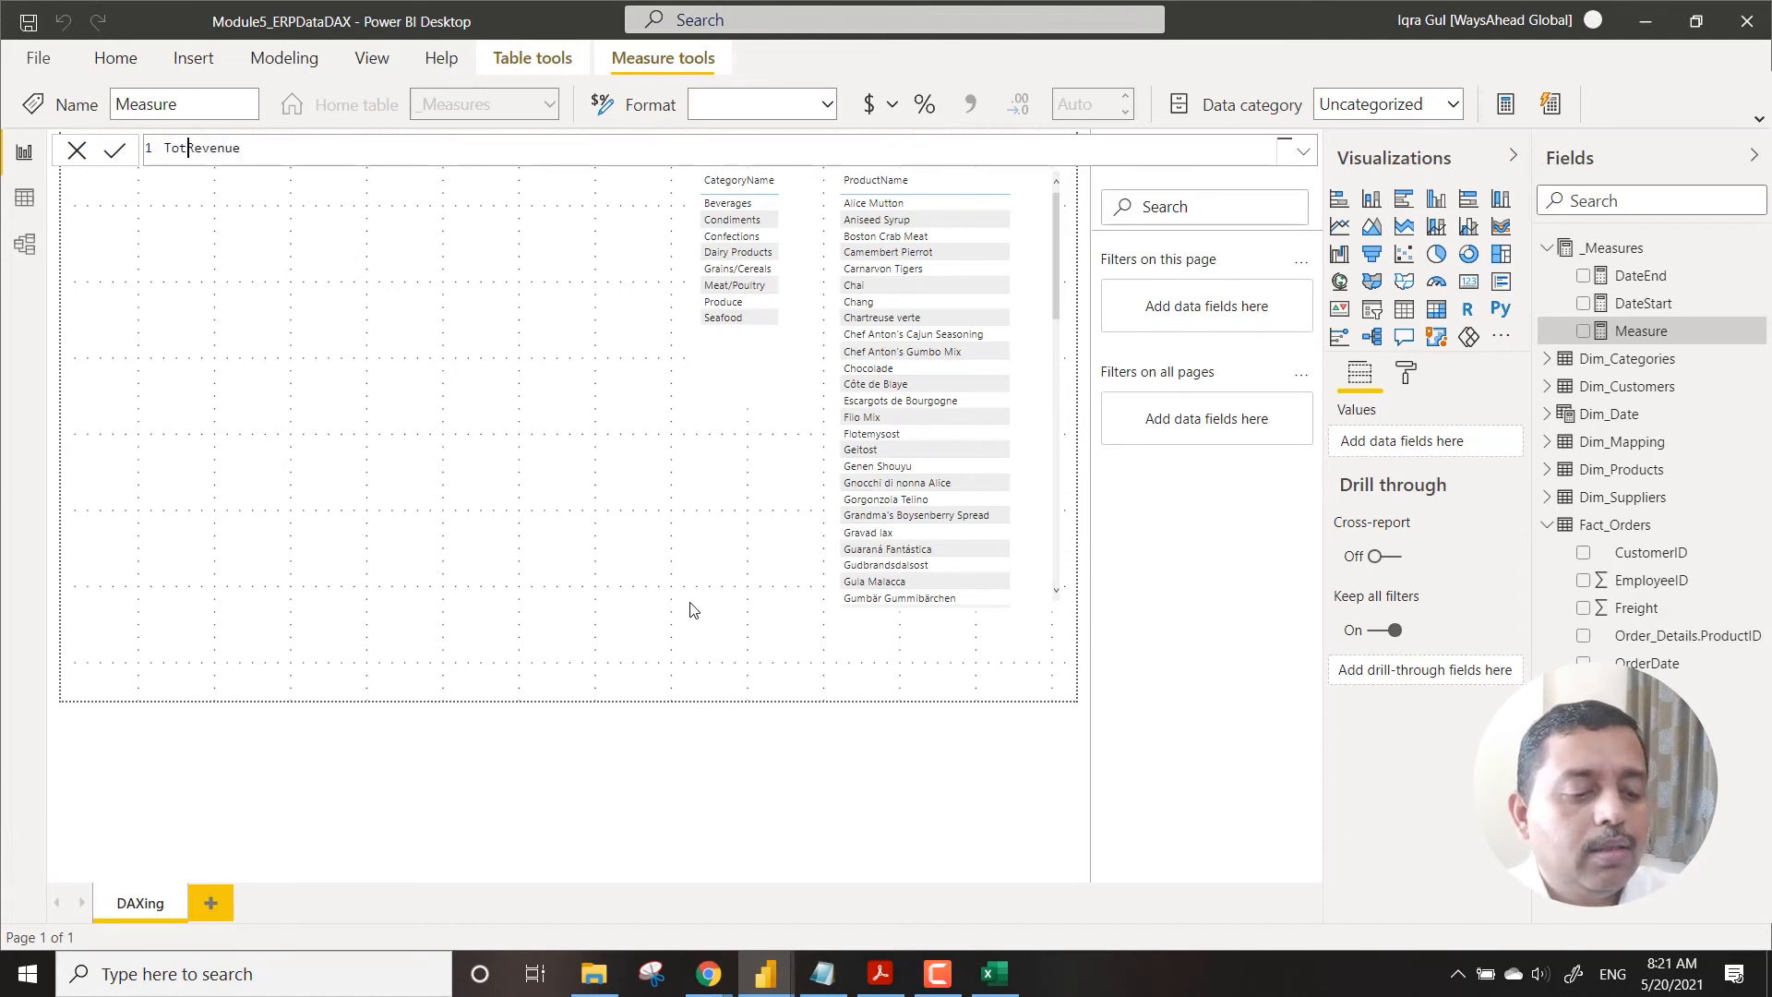
key(Left)
key(Left)
text(a)
key(Right)
key(Right)
key(Right)
key(Right)
key(Right)
key(Right)
key(Right)
Step: Define the Total Revenue measure as the sum of Fact_Orders[Freight] and commit the formula
text(= sum()
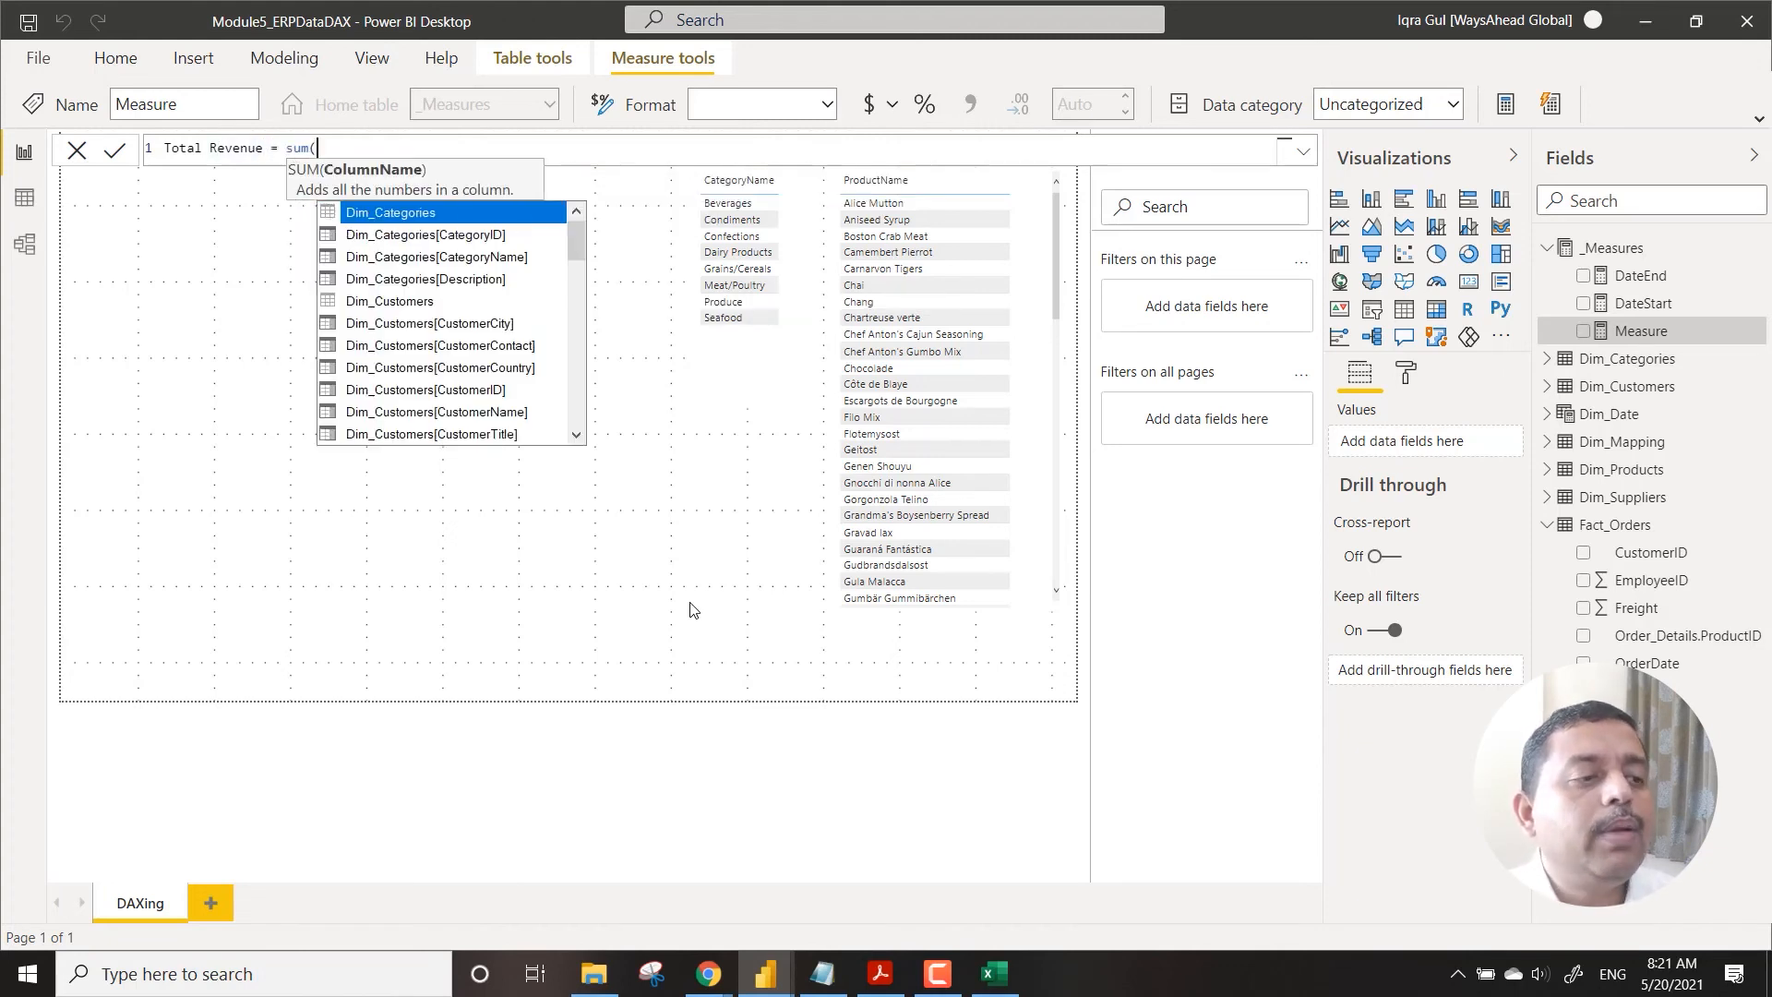
text(frei)
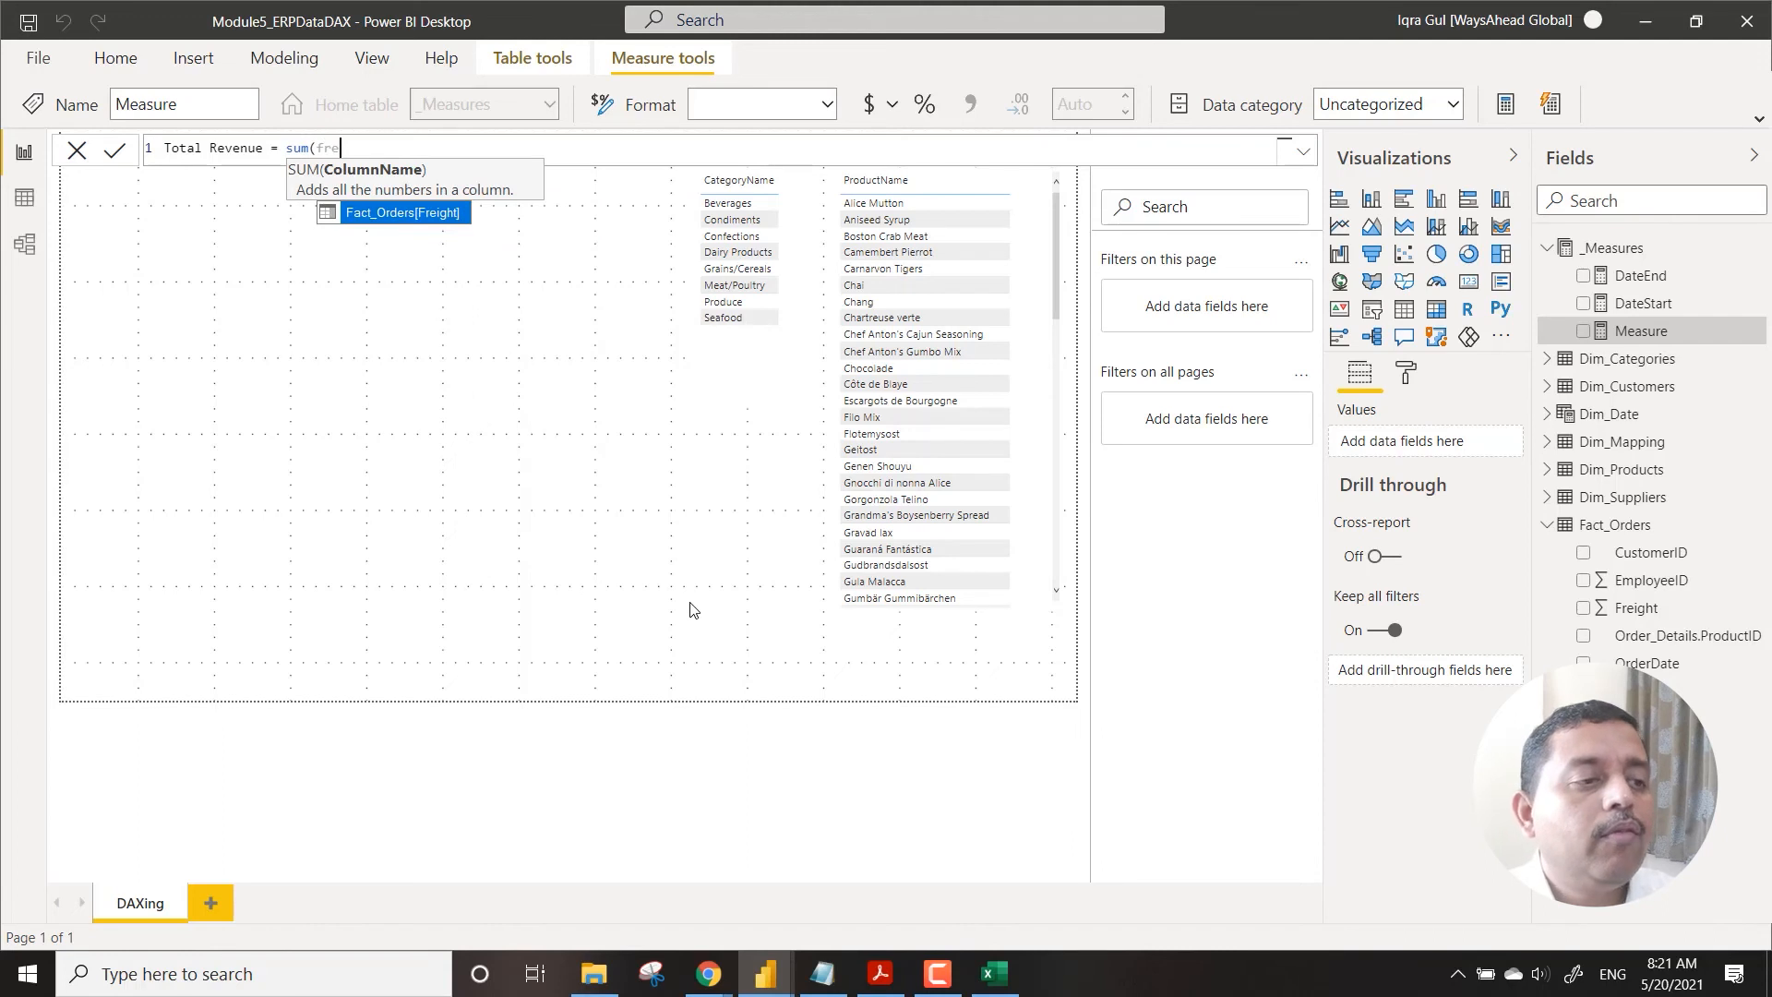
key(Tab)
text())
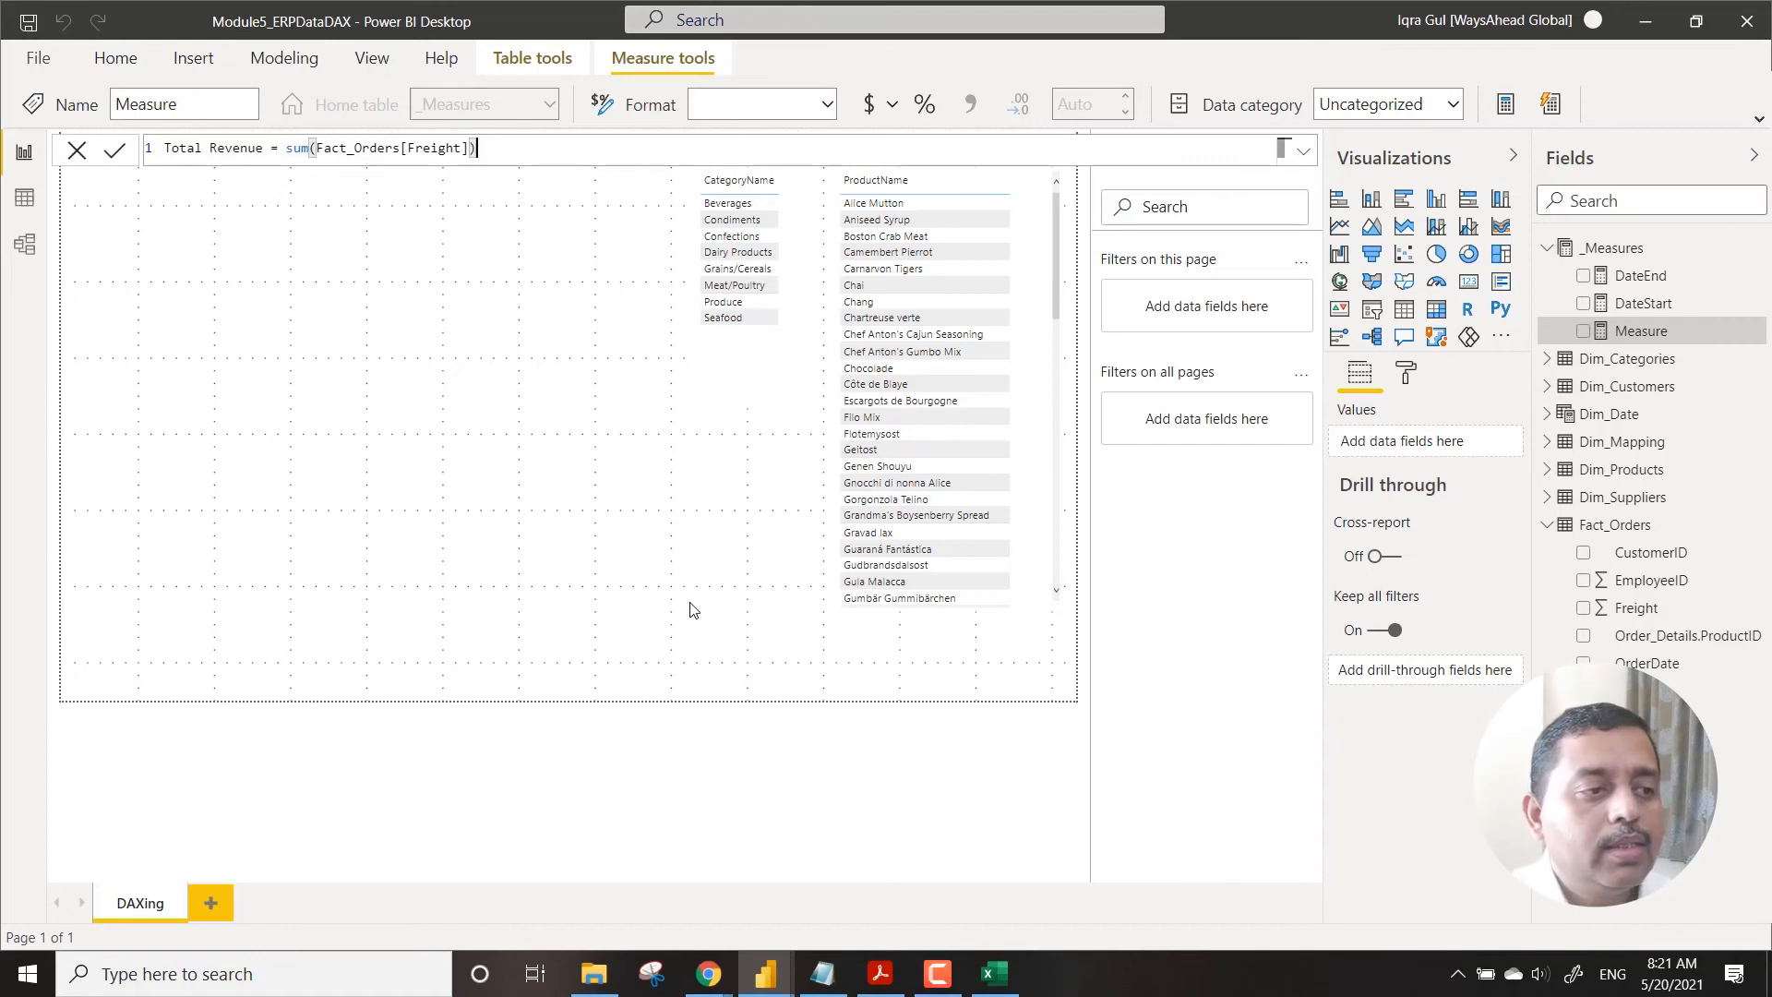
key(Return)
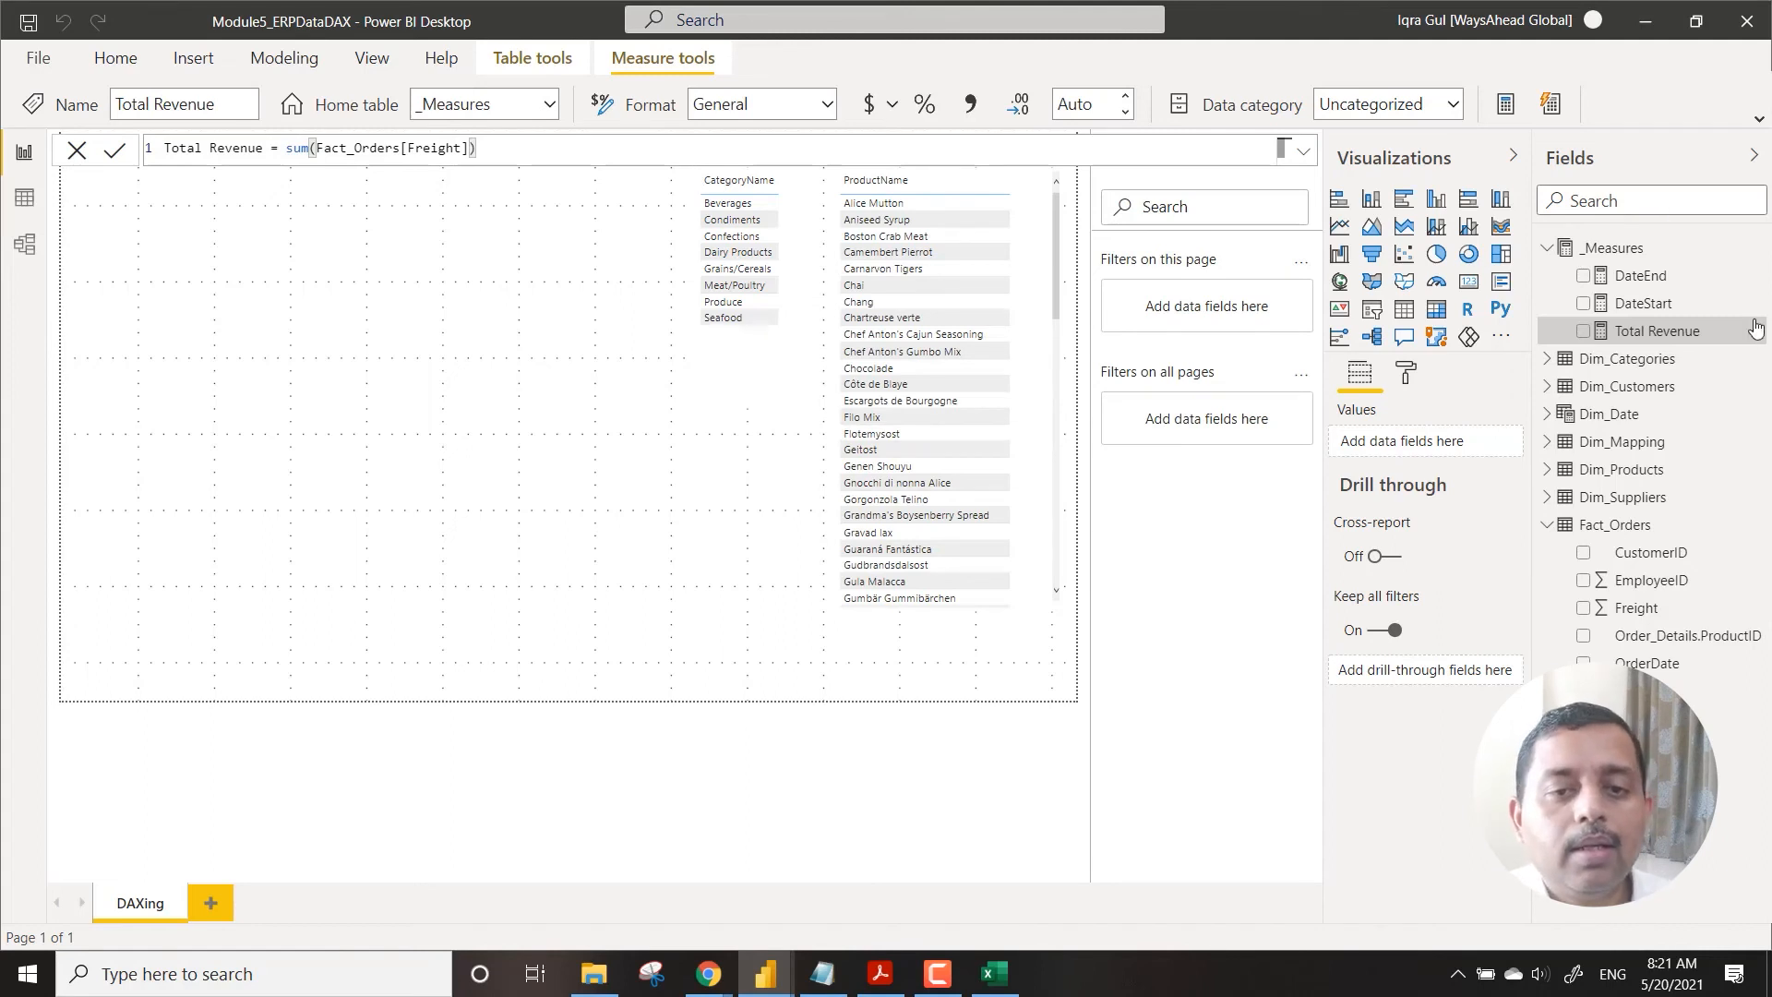
Step: Add a column chart of Total Revenue to the empty left part of the report page, with Dim_Date's CalMonthName as its axis
drag(1670, 341, 644, 534)
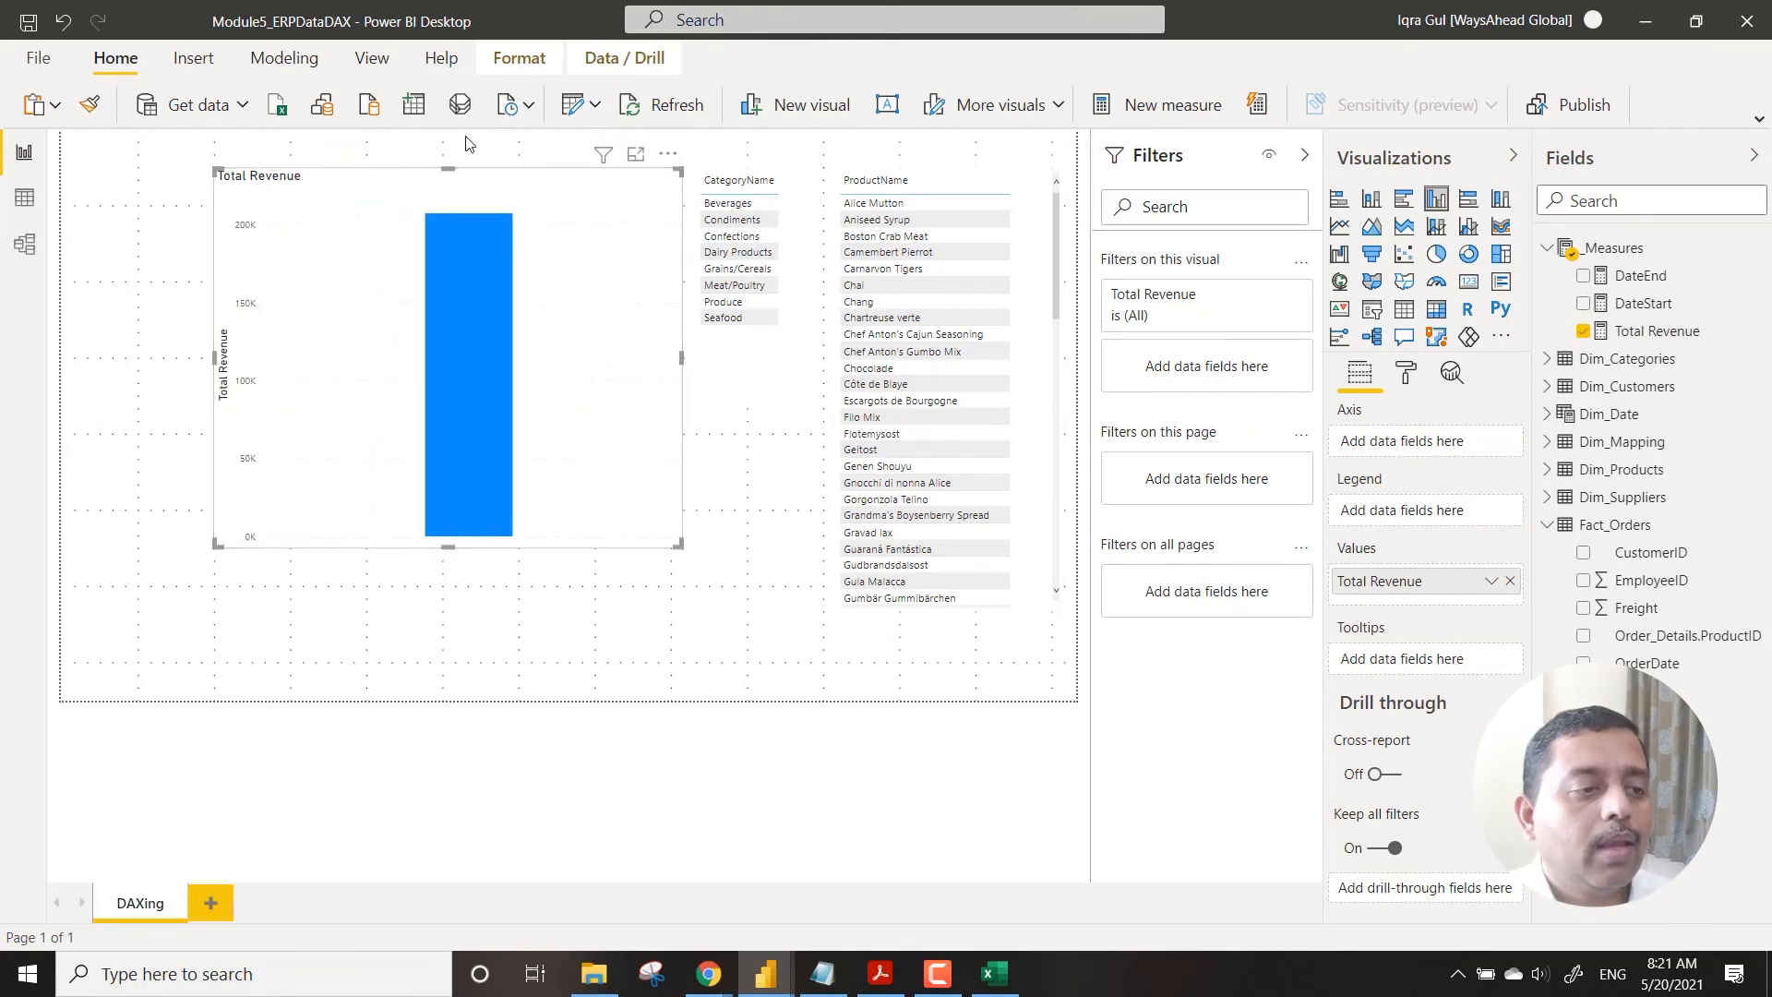
drag(479, 186, 378, 198)
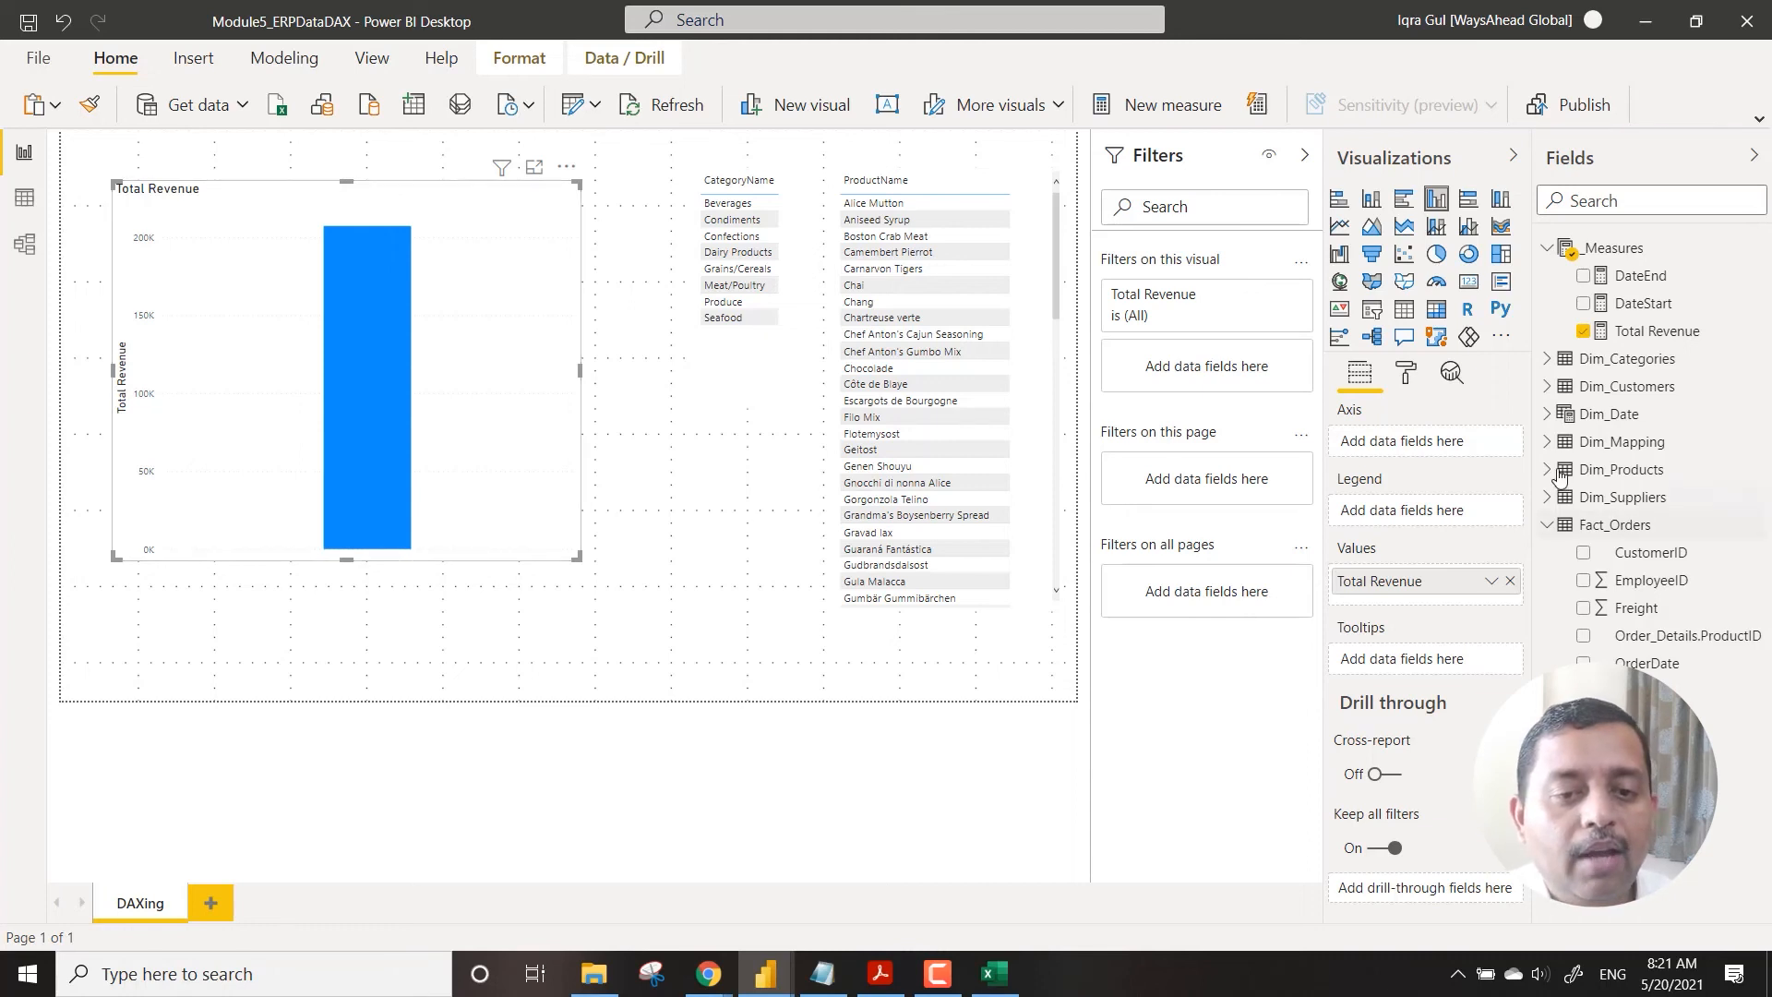
click(1545, 416)
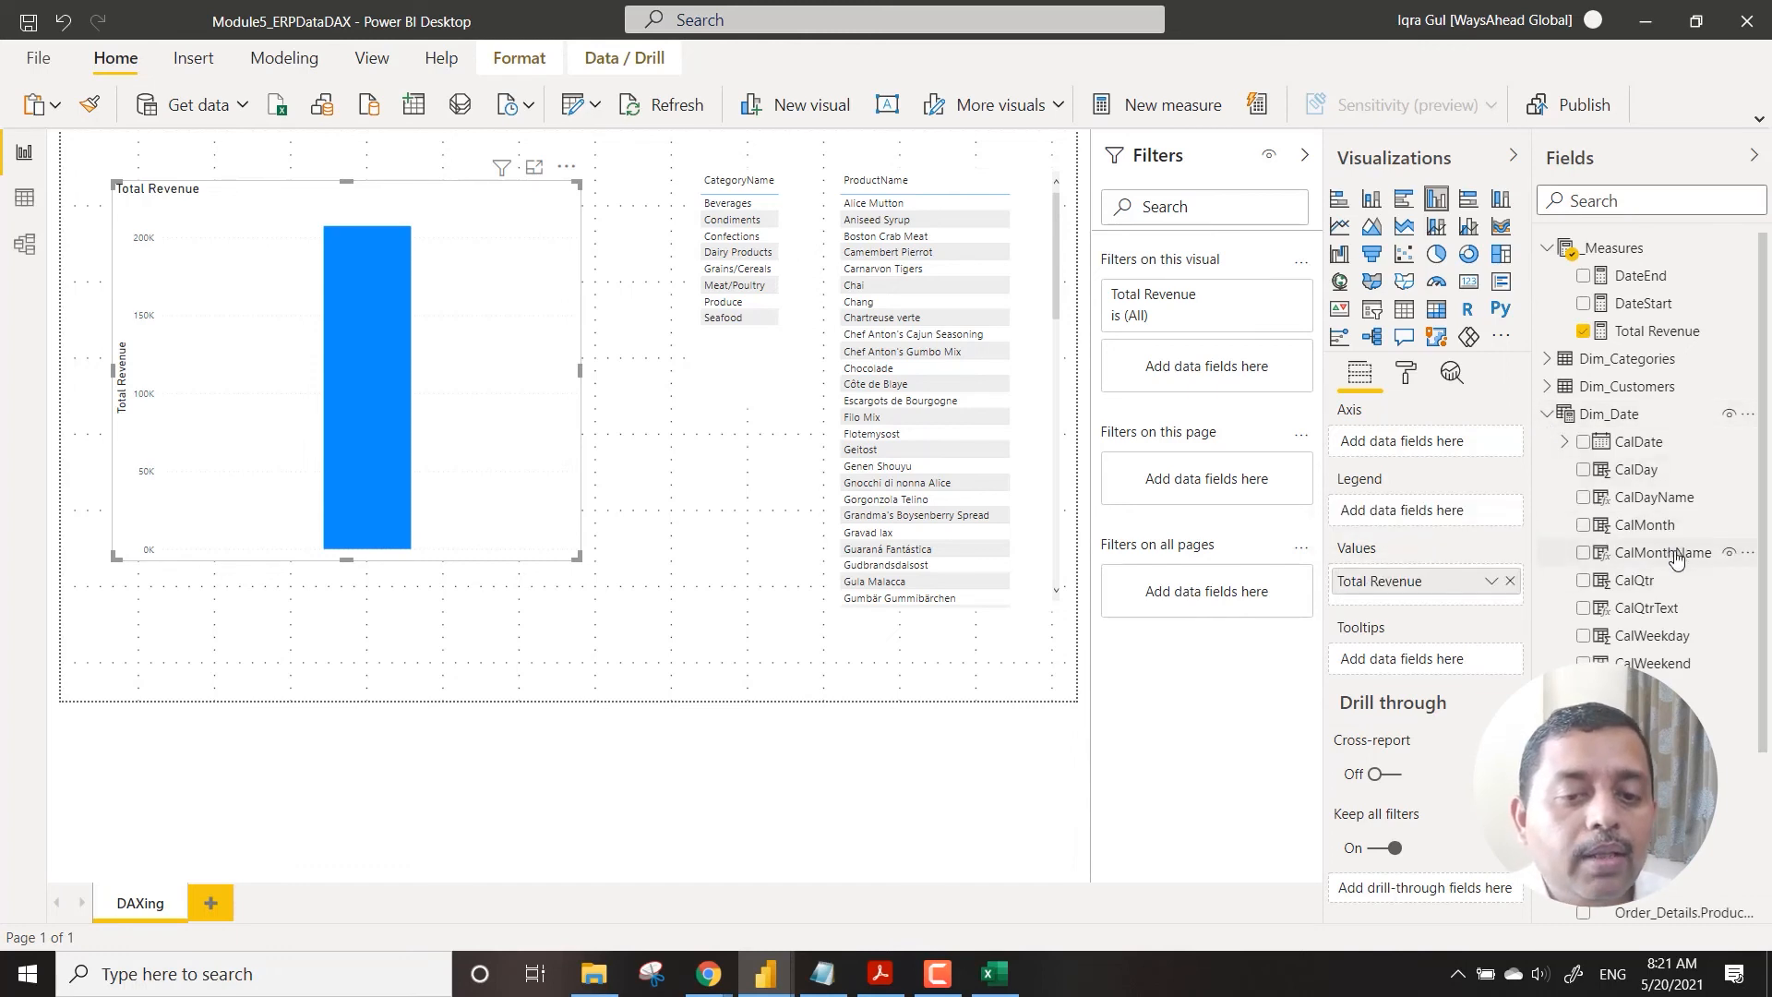
drag(1678, 560, 1413, 443)
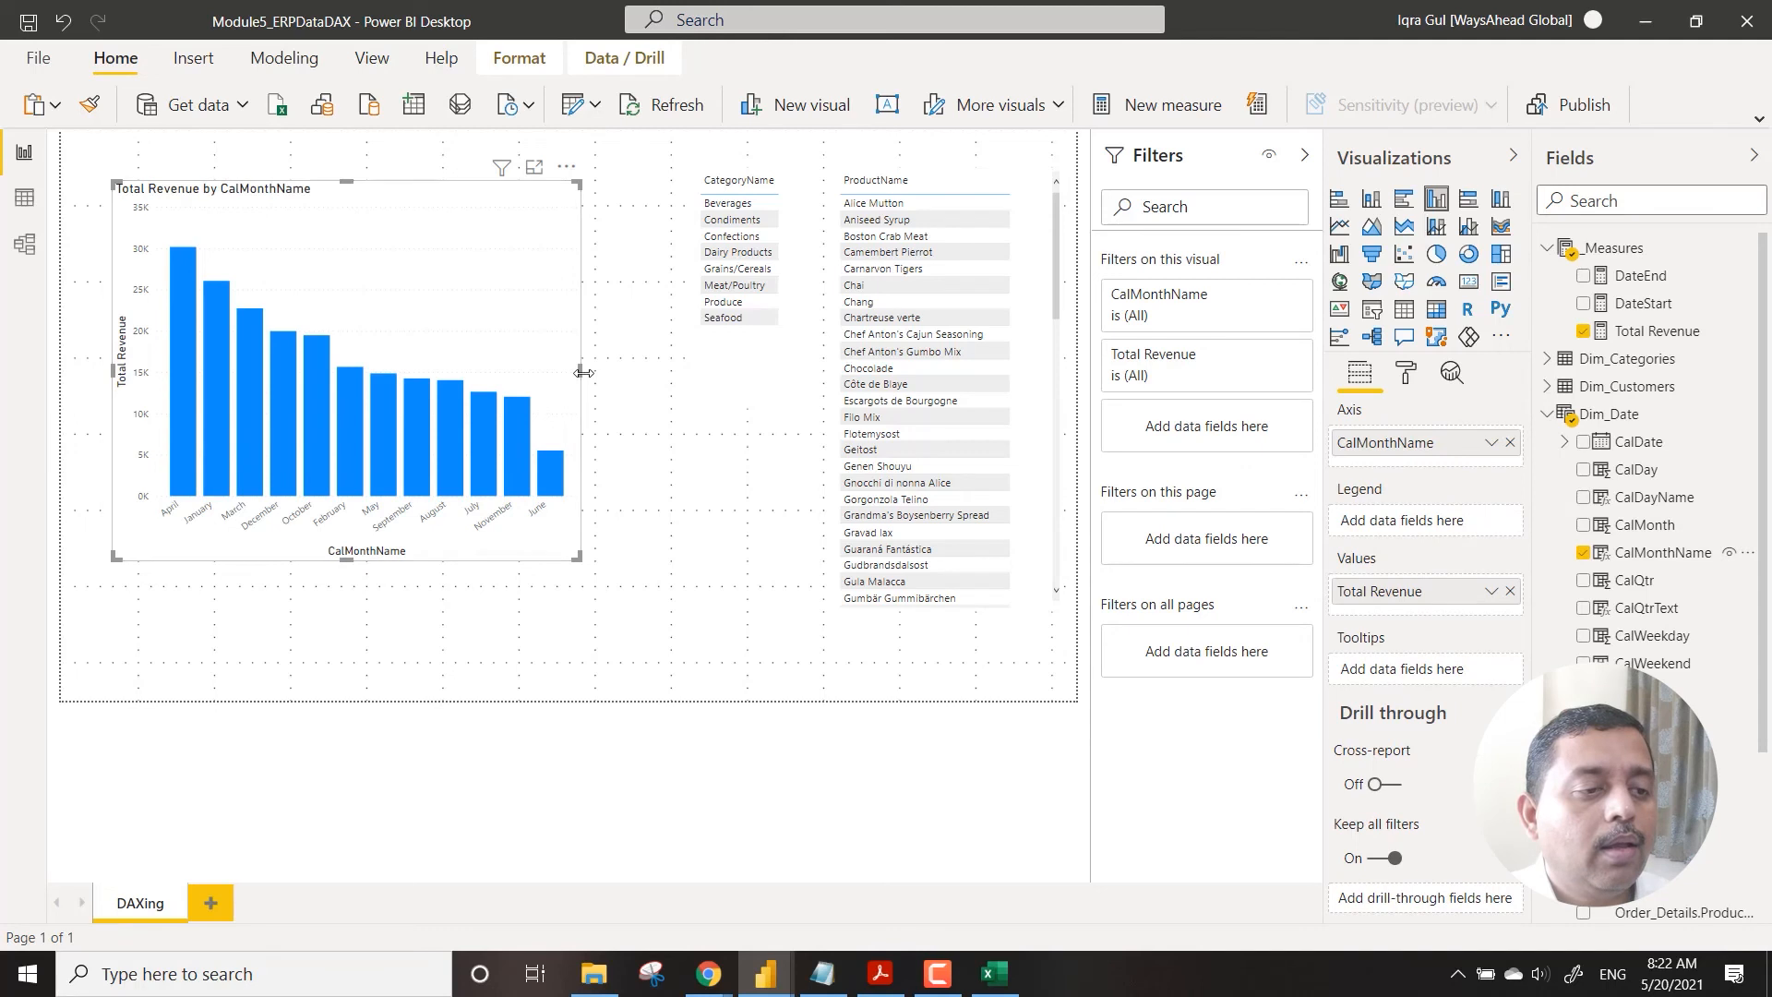
Step: Widen the Total Revenue by CalMonthName chart to fill the space beside the CategoryName table and move it slightly lower
drag(581, 373, 666, 394)
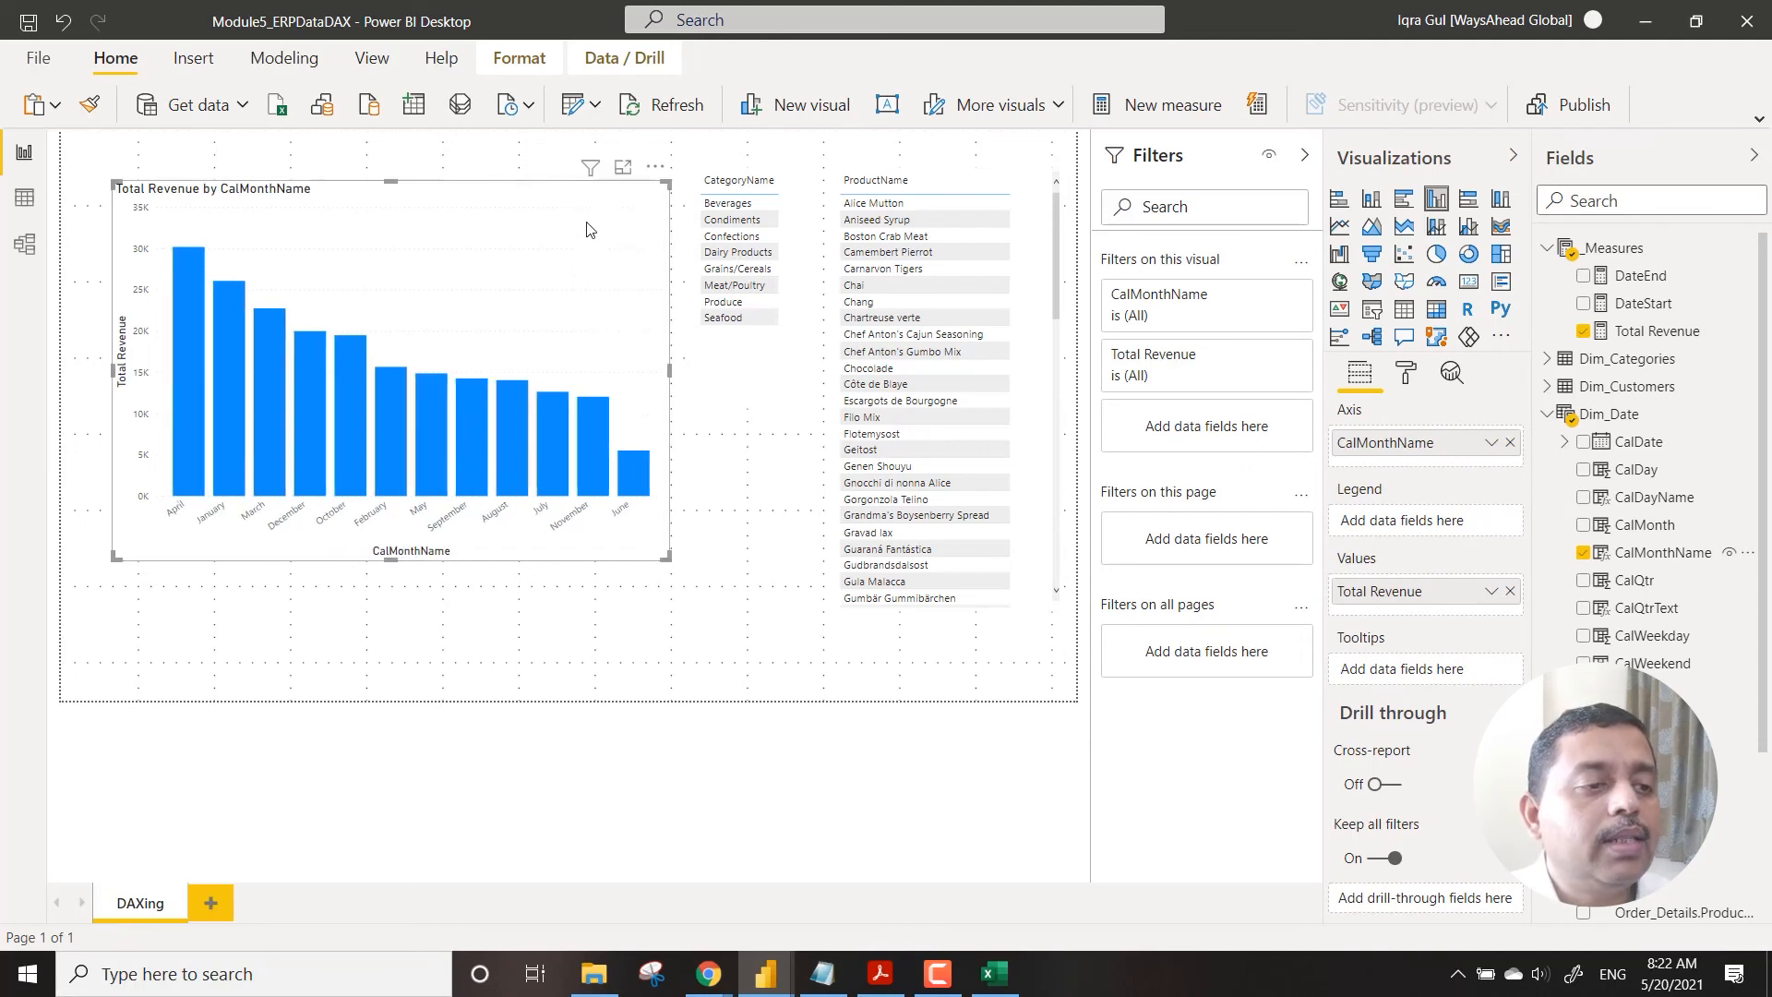
drag(588, 226, 562, 262)
drag(646, 401, 694, 430)
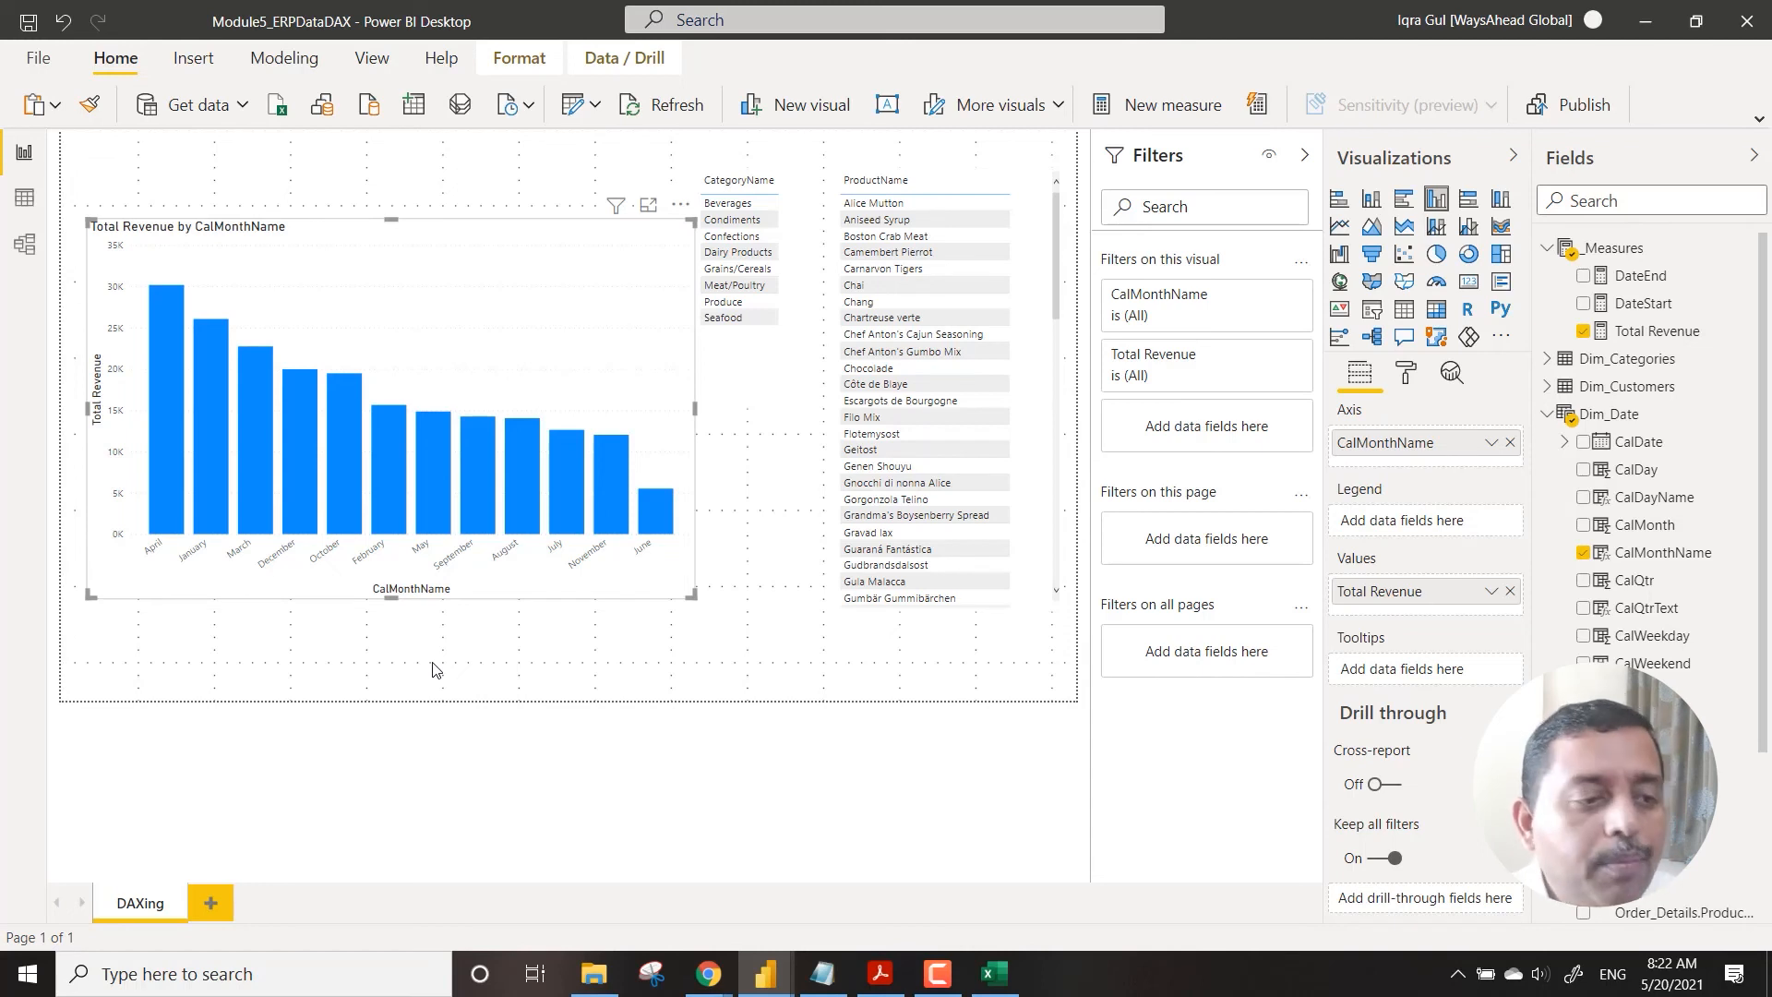
Step: Sort the Total Revenue chart in ascending order by CalMonthName
click(681, 205)
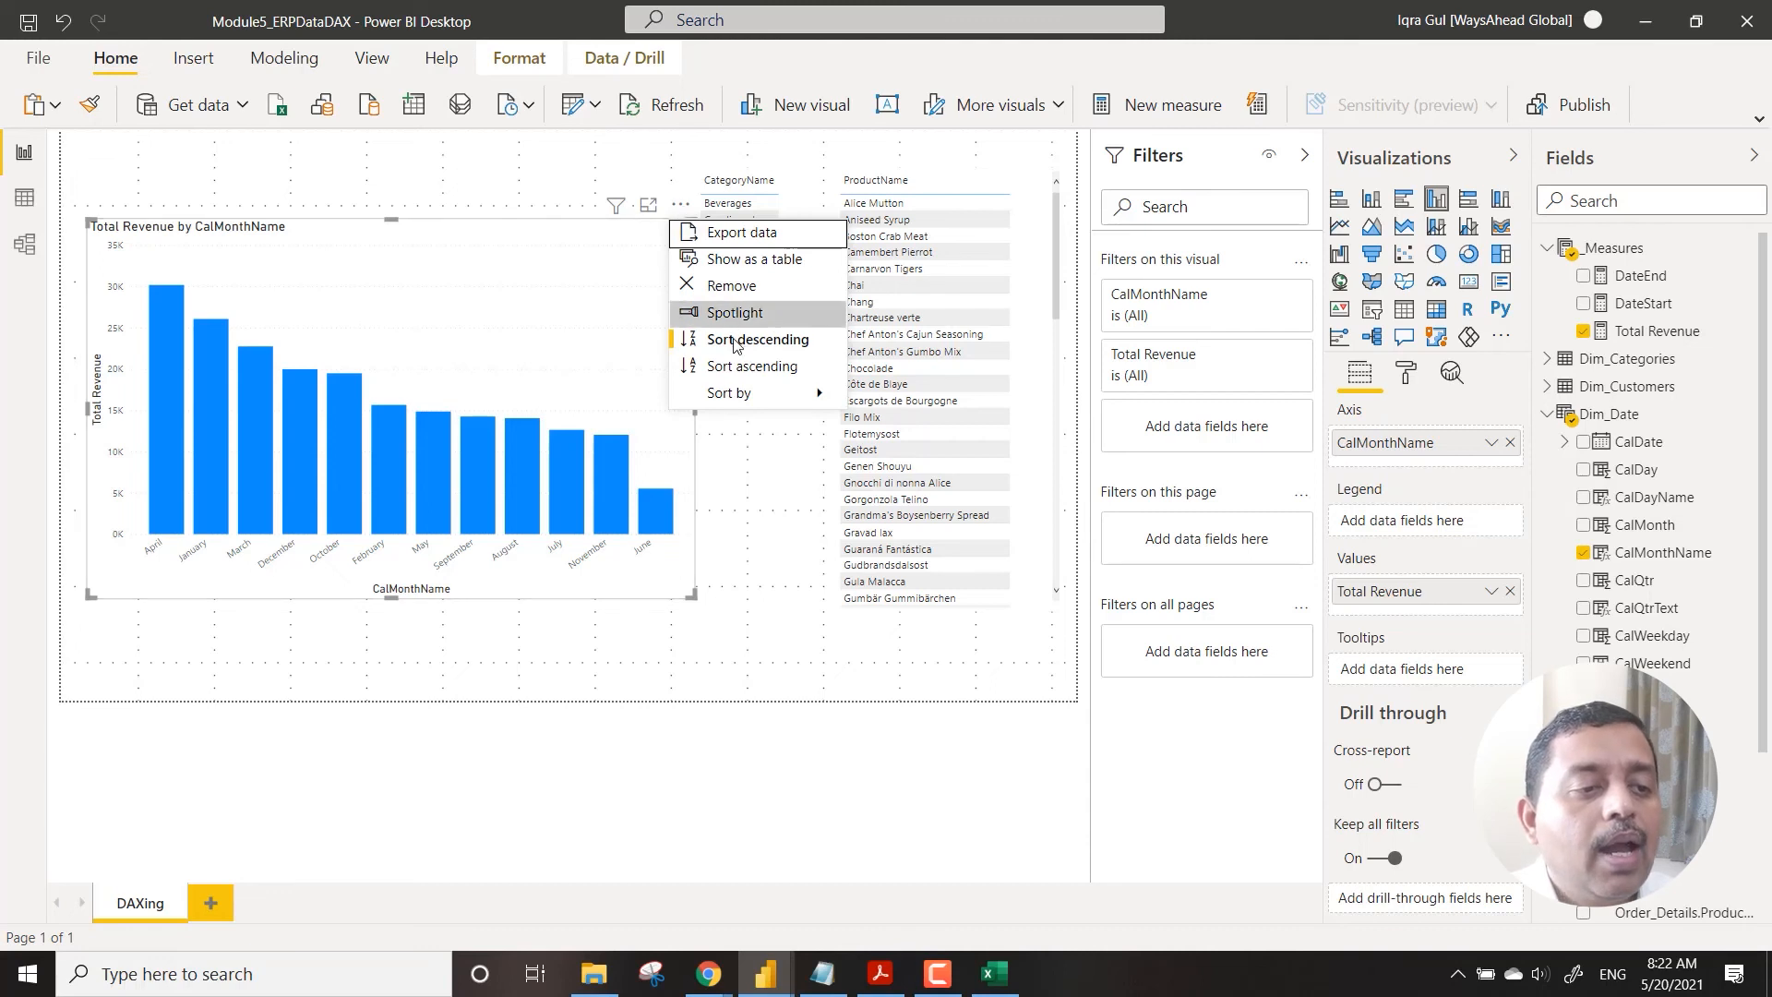
click(757, 367)
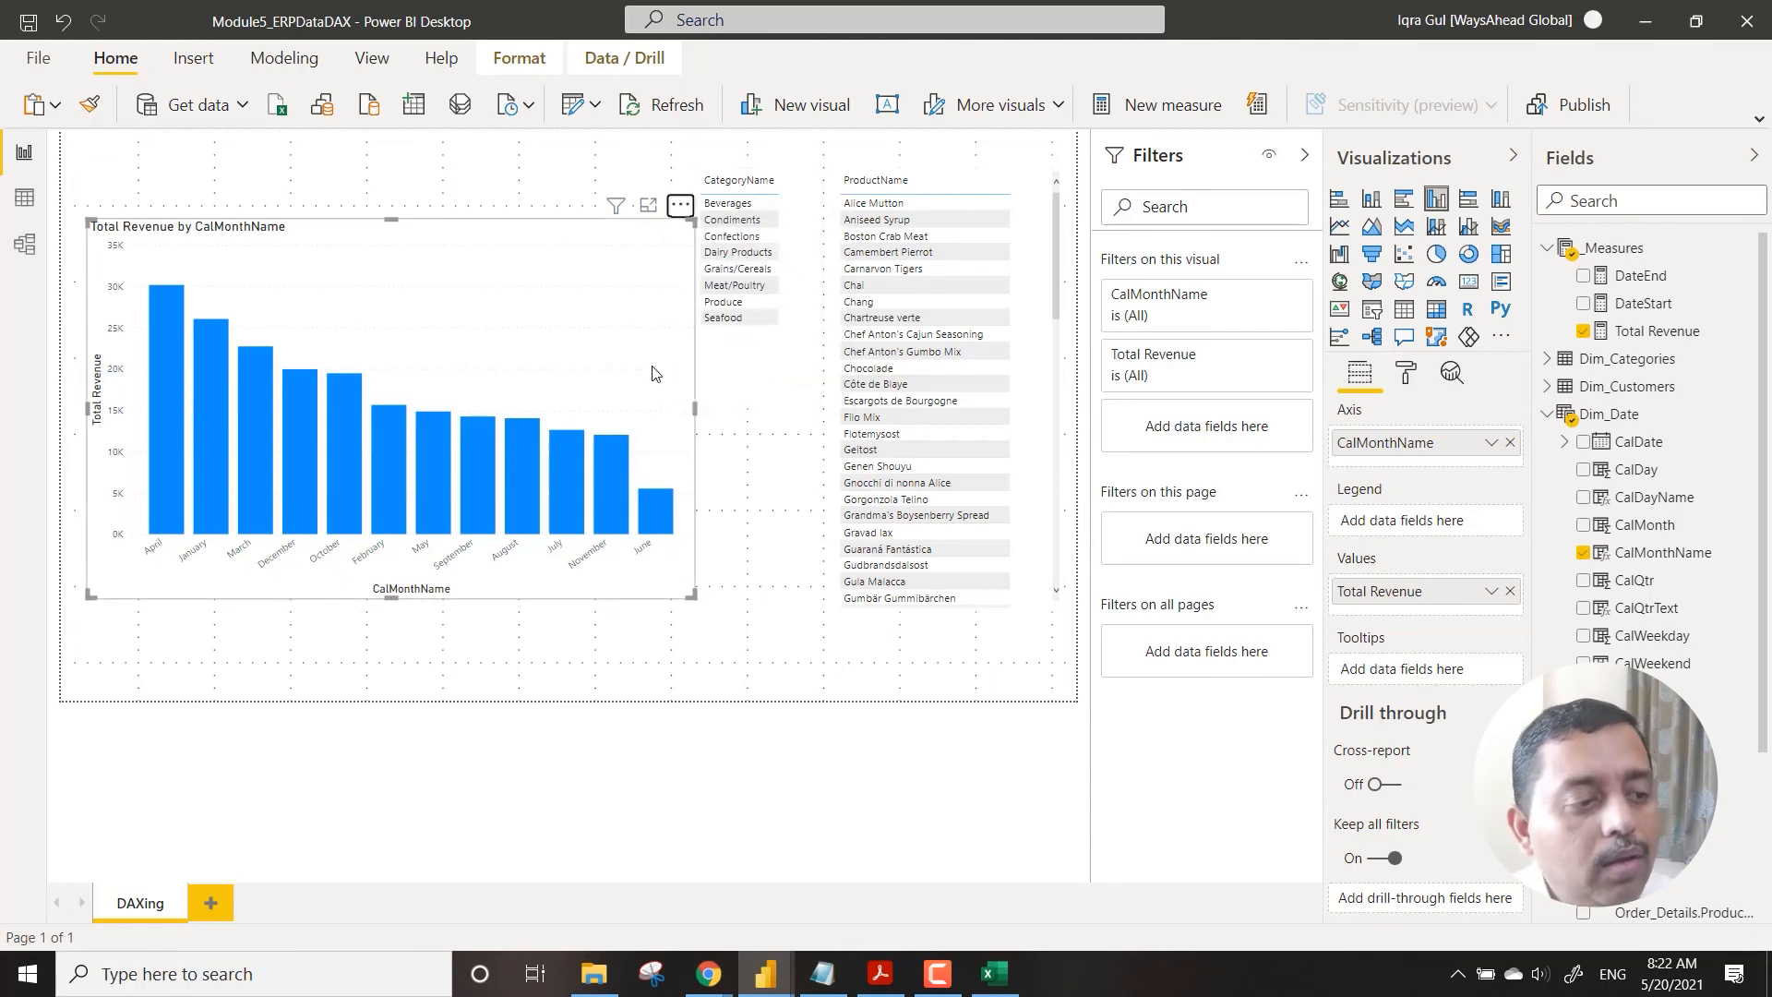
click(681, 205)
mouse_move(750, 404)
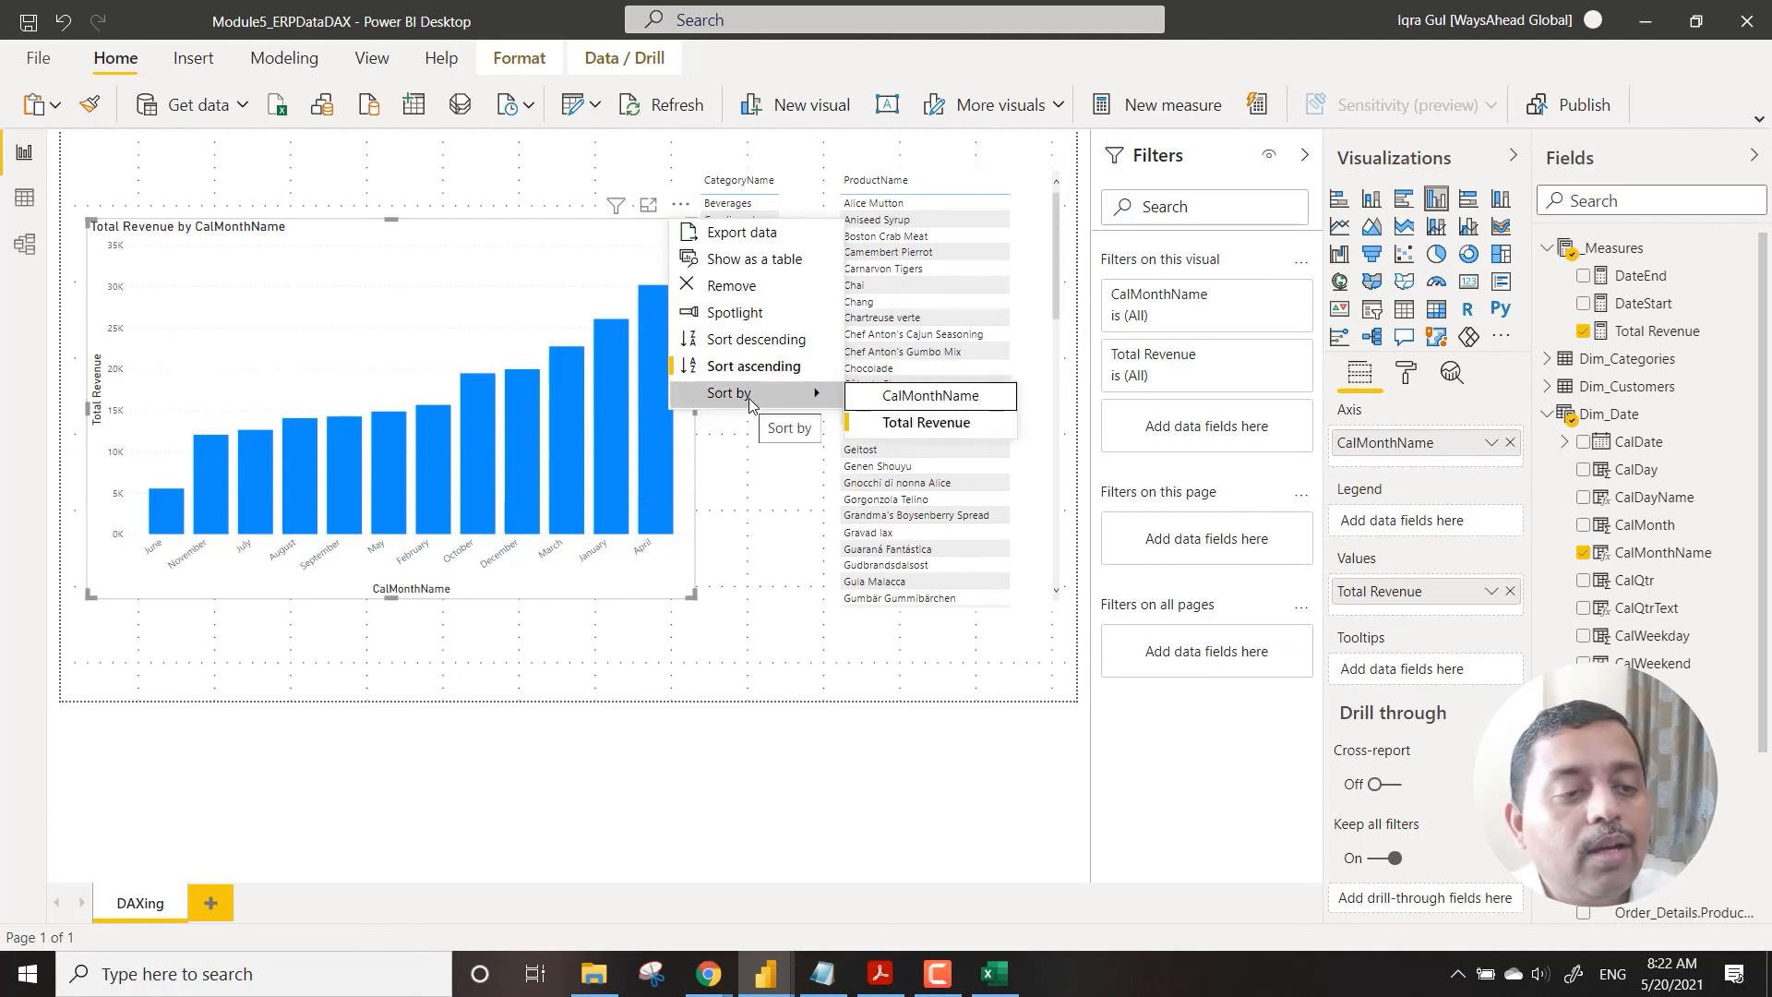
click(927, 397)
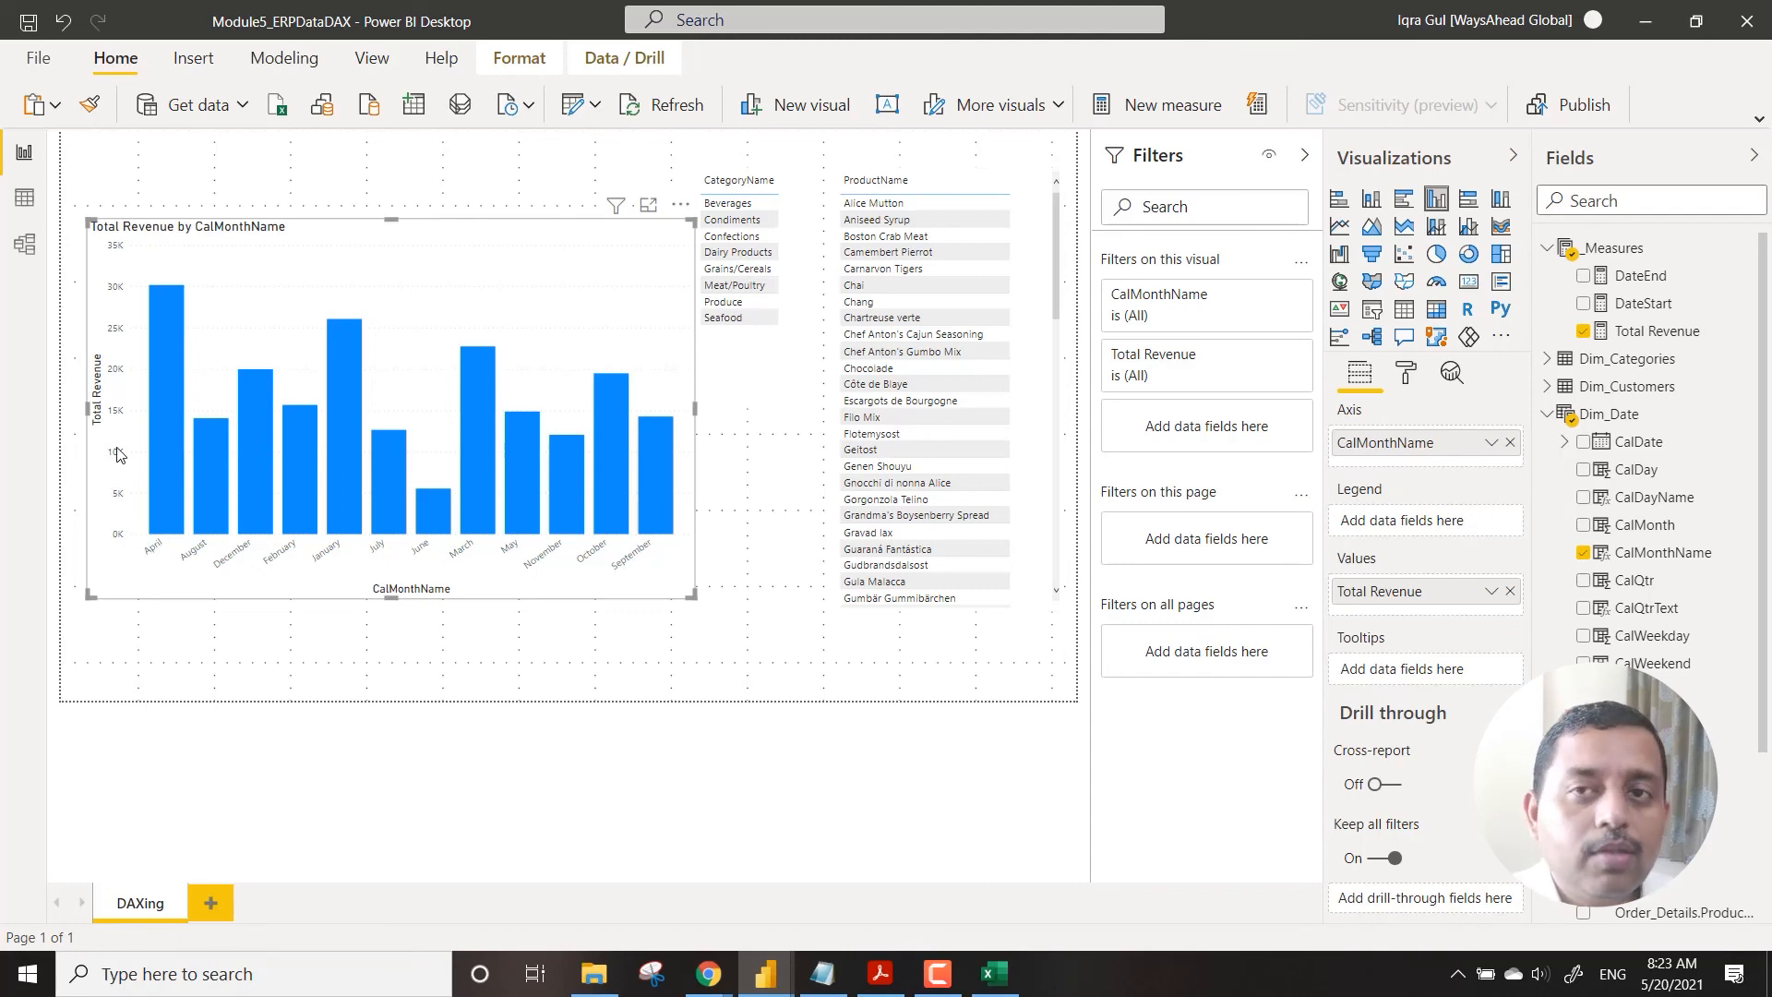
Step: In the Dim_Date table data, set the CalMonthName column to sort by CalMonth, and return to the report page
click(26, 202)
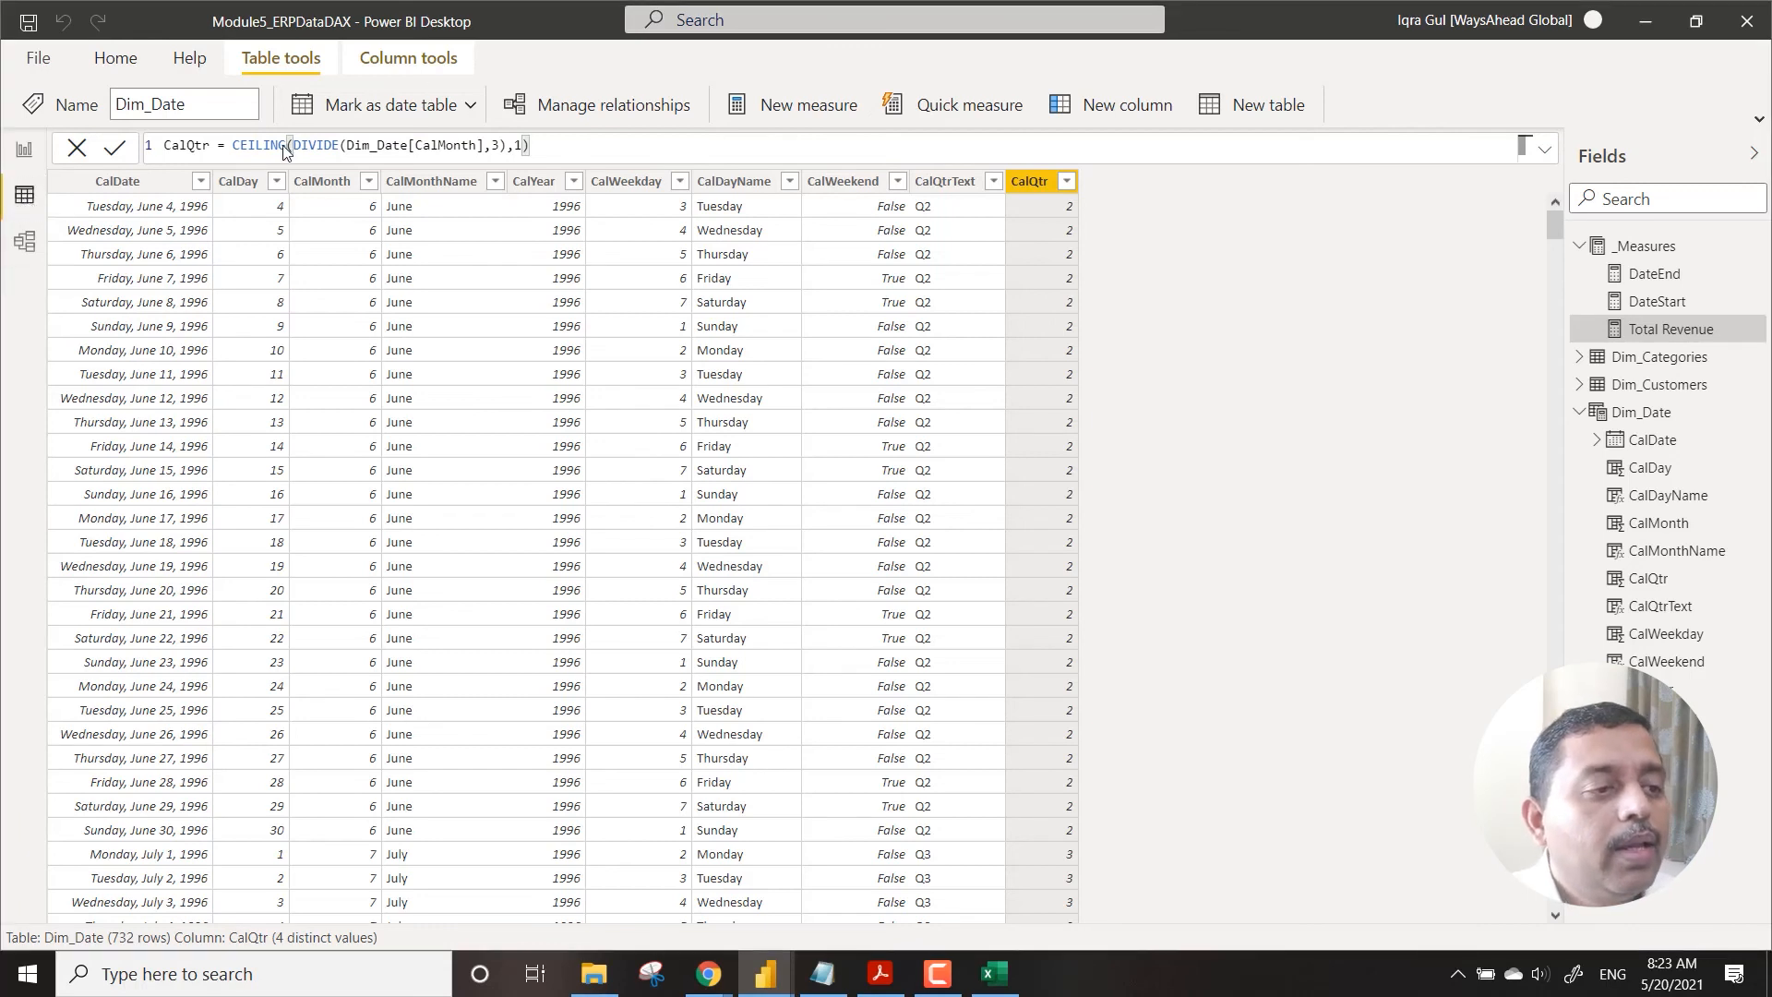
click(437, 184)
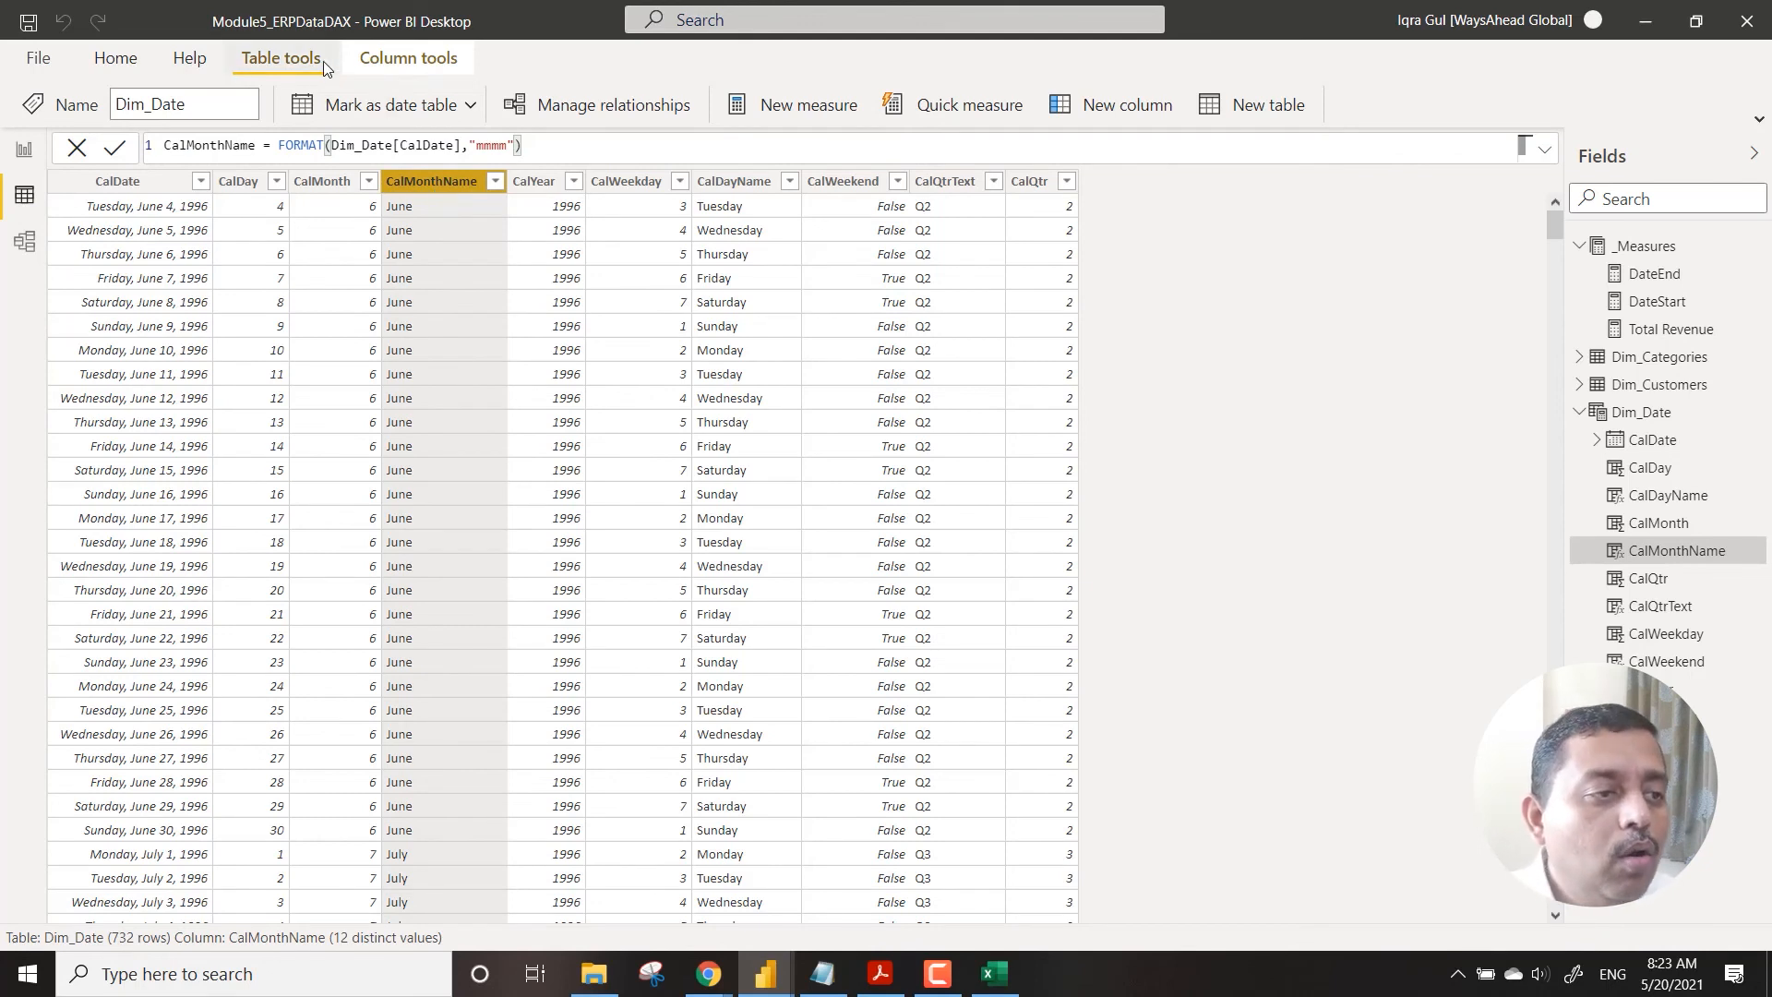
click(397, 68)
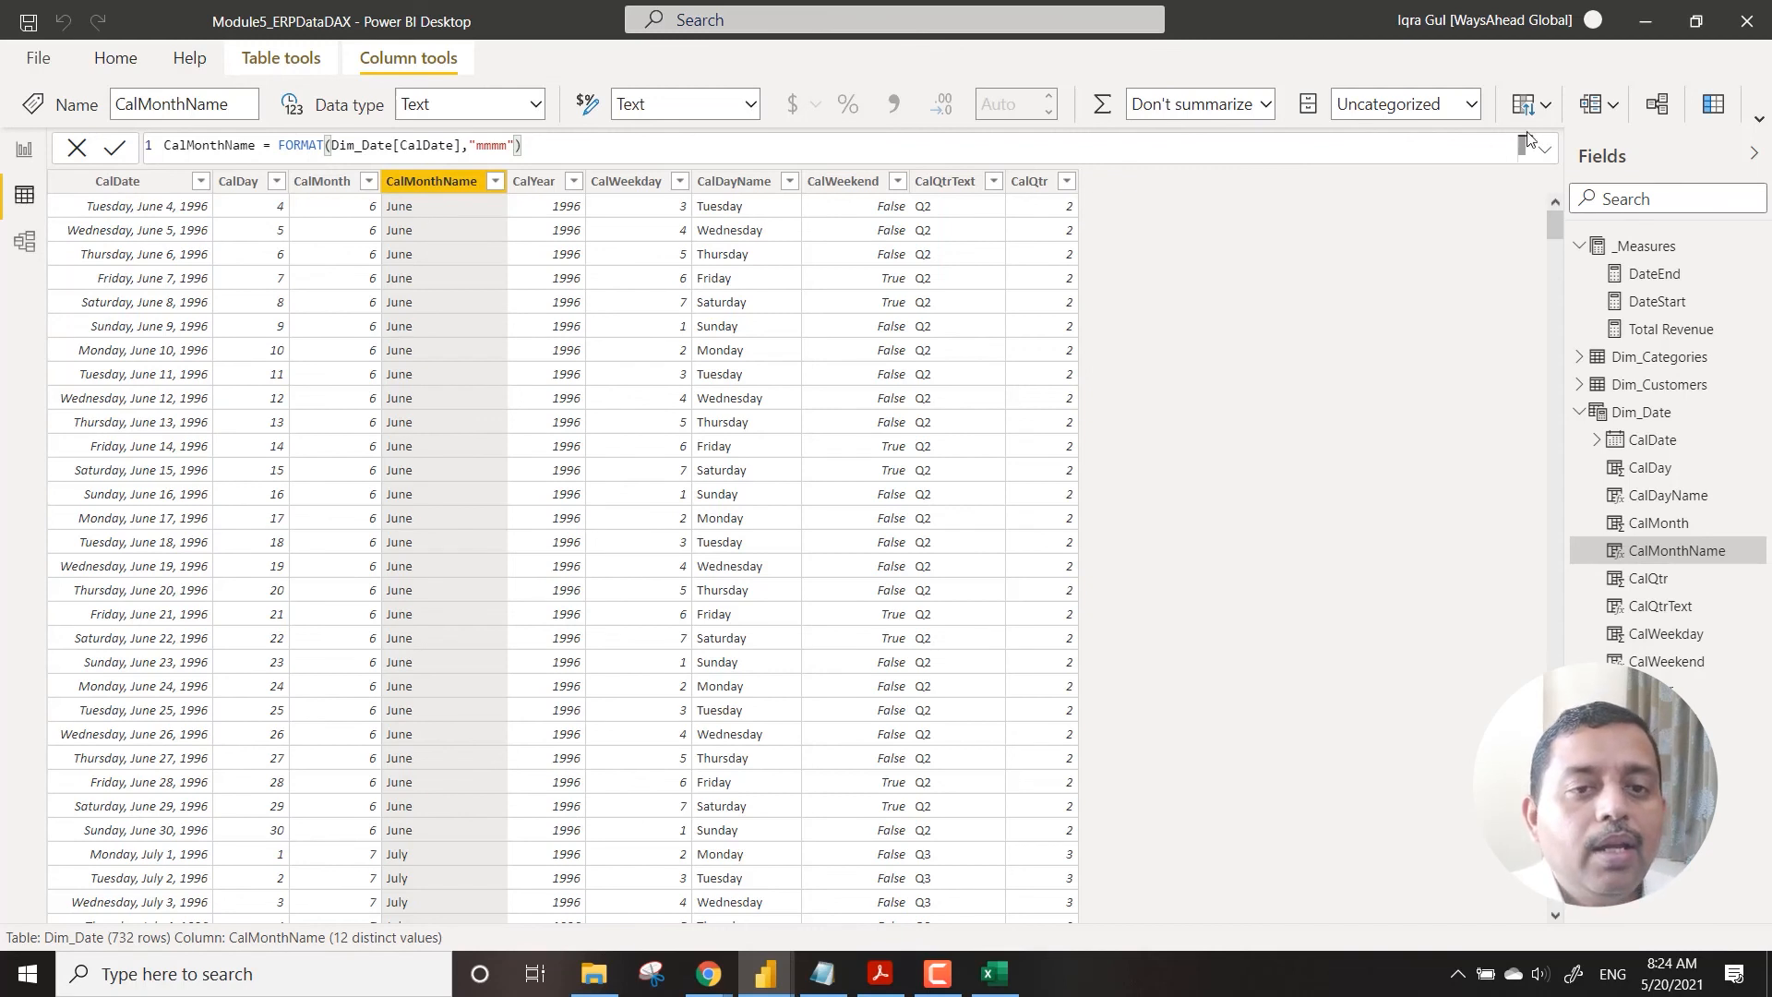
click(1548, 107)
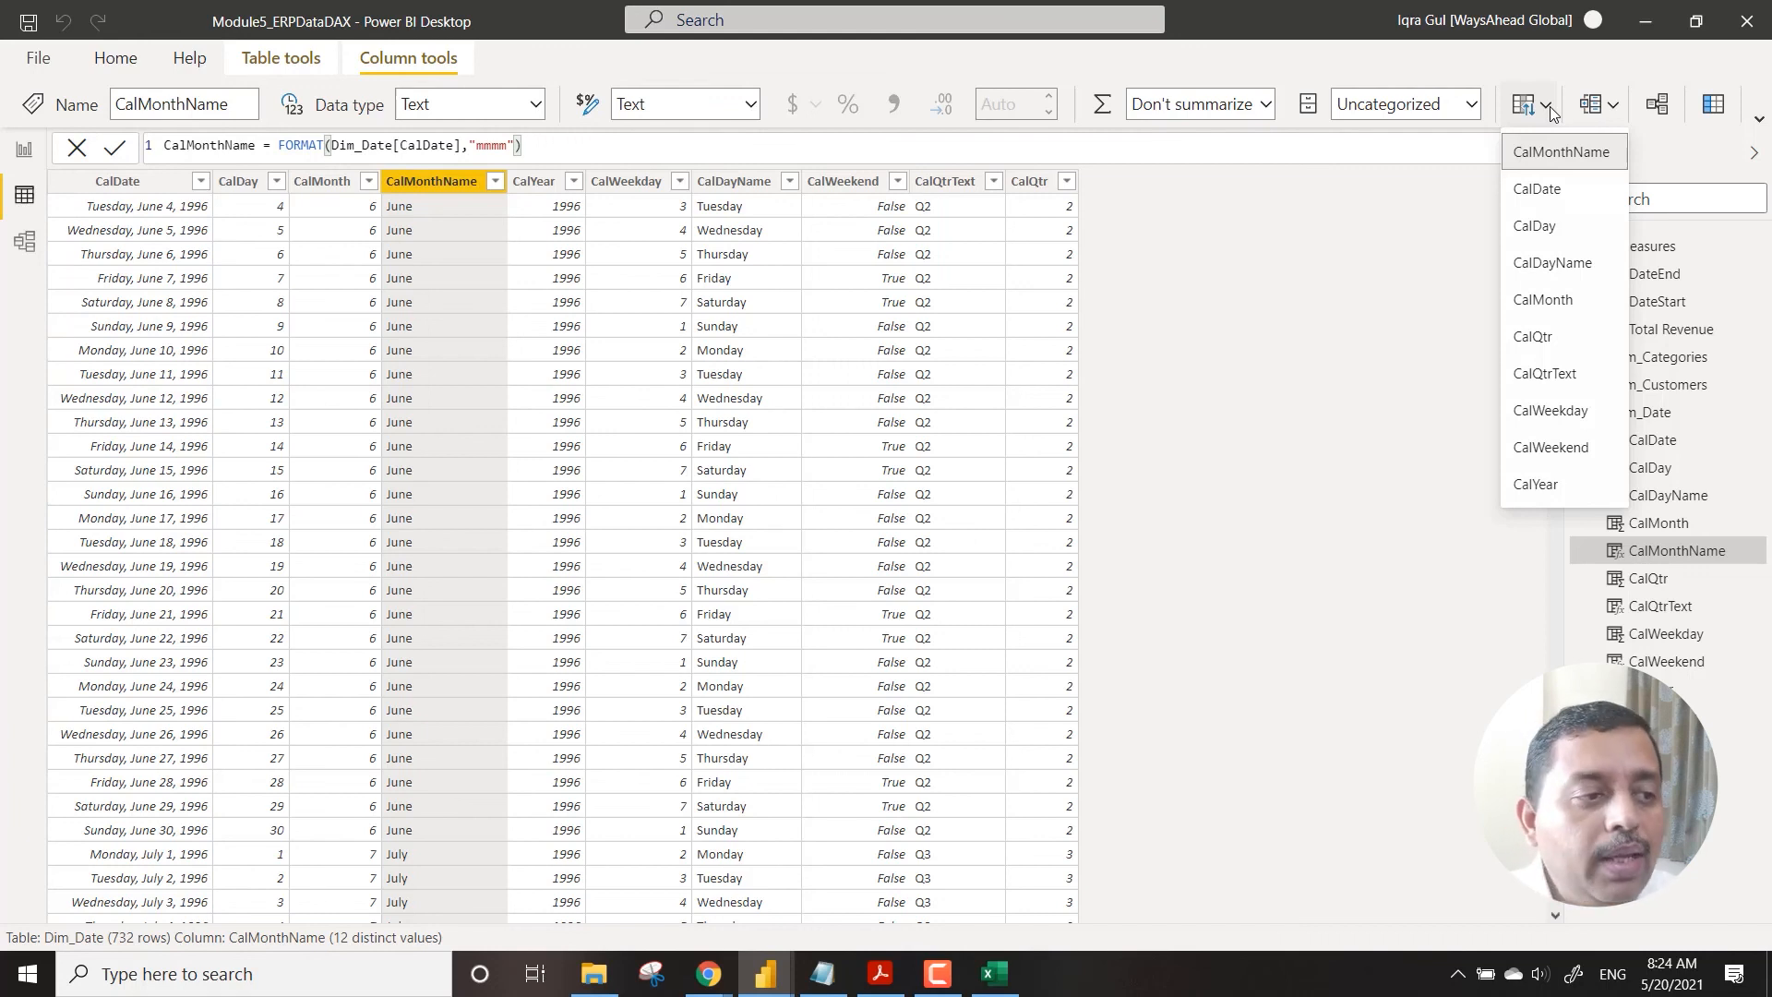
click(1559, 299)
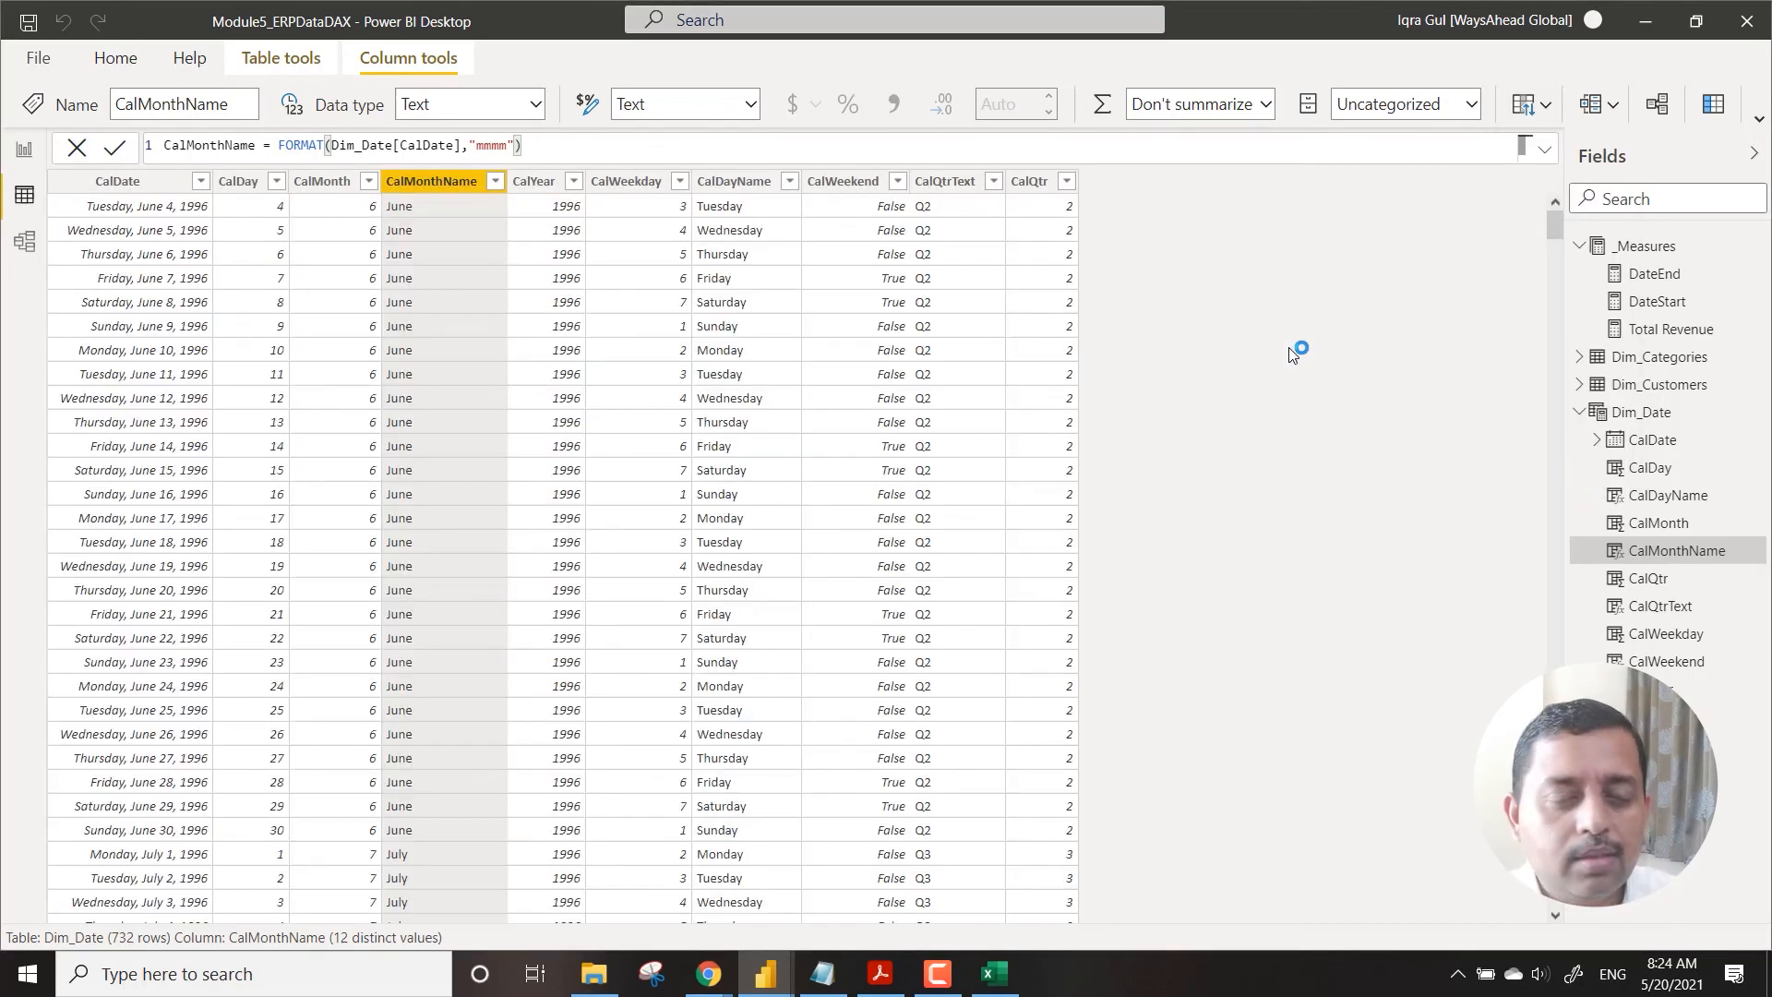
click(27, 155)
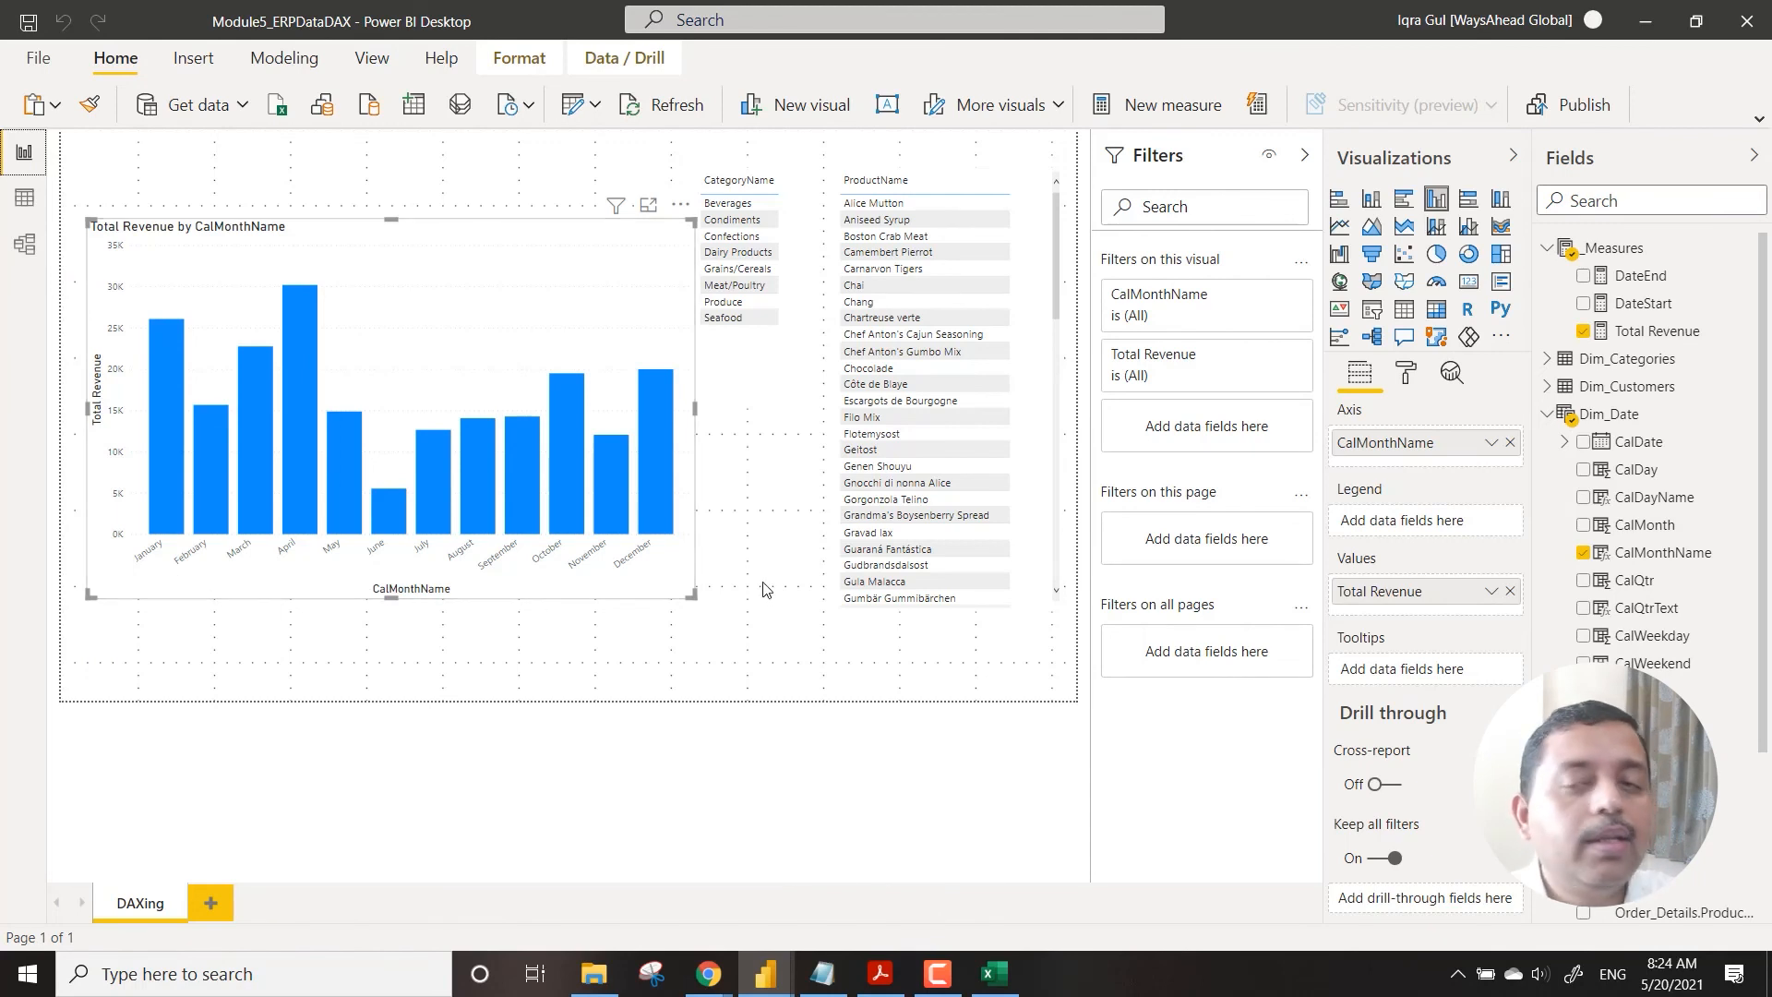
click(687, 637)
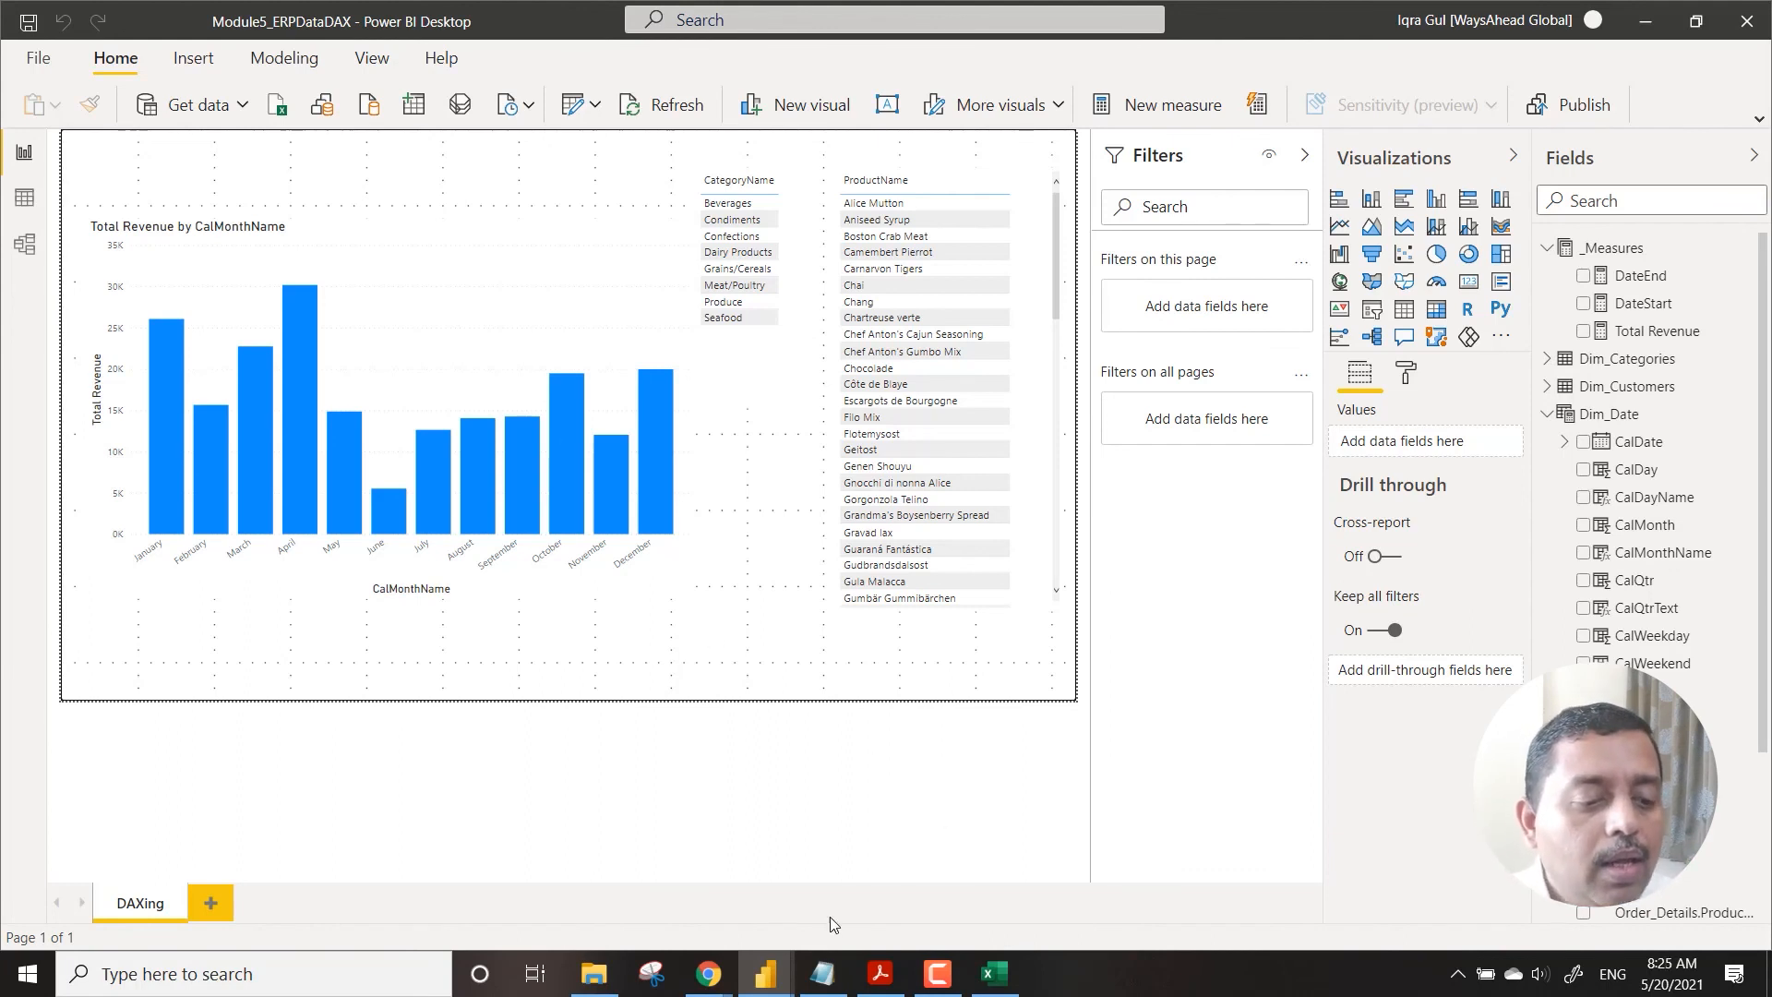
Step: Switch to the DAX Reference Cheat Sheet report, examine its Date and Time Functions, and return to the ERP data report
mouse_move(769, 980)
click(729, 887)
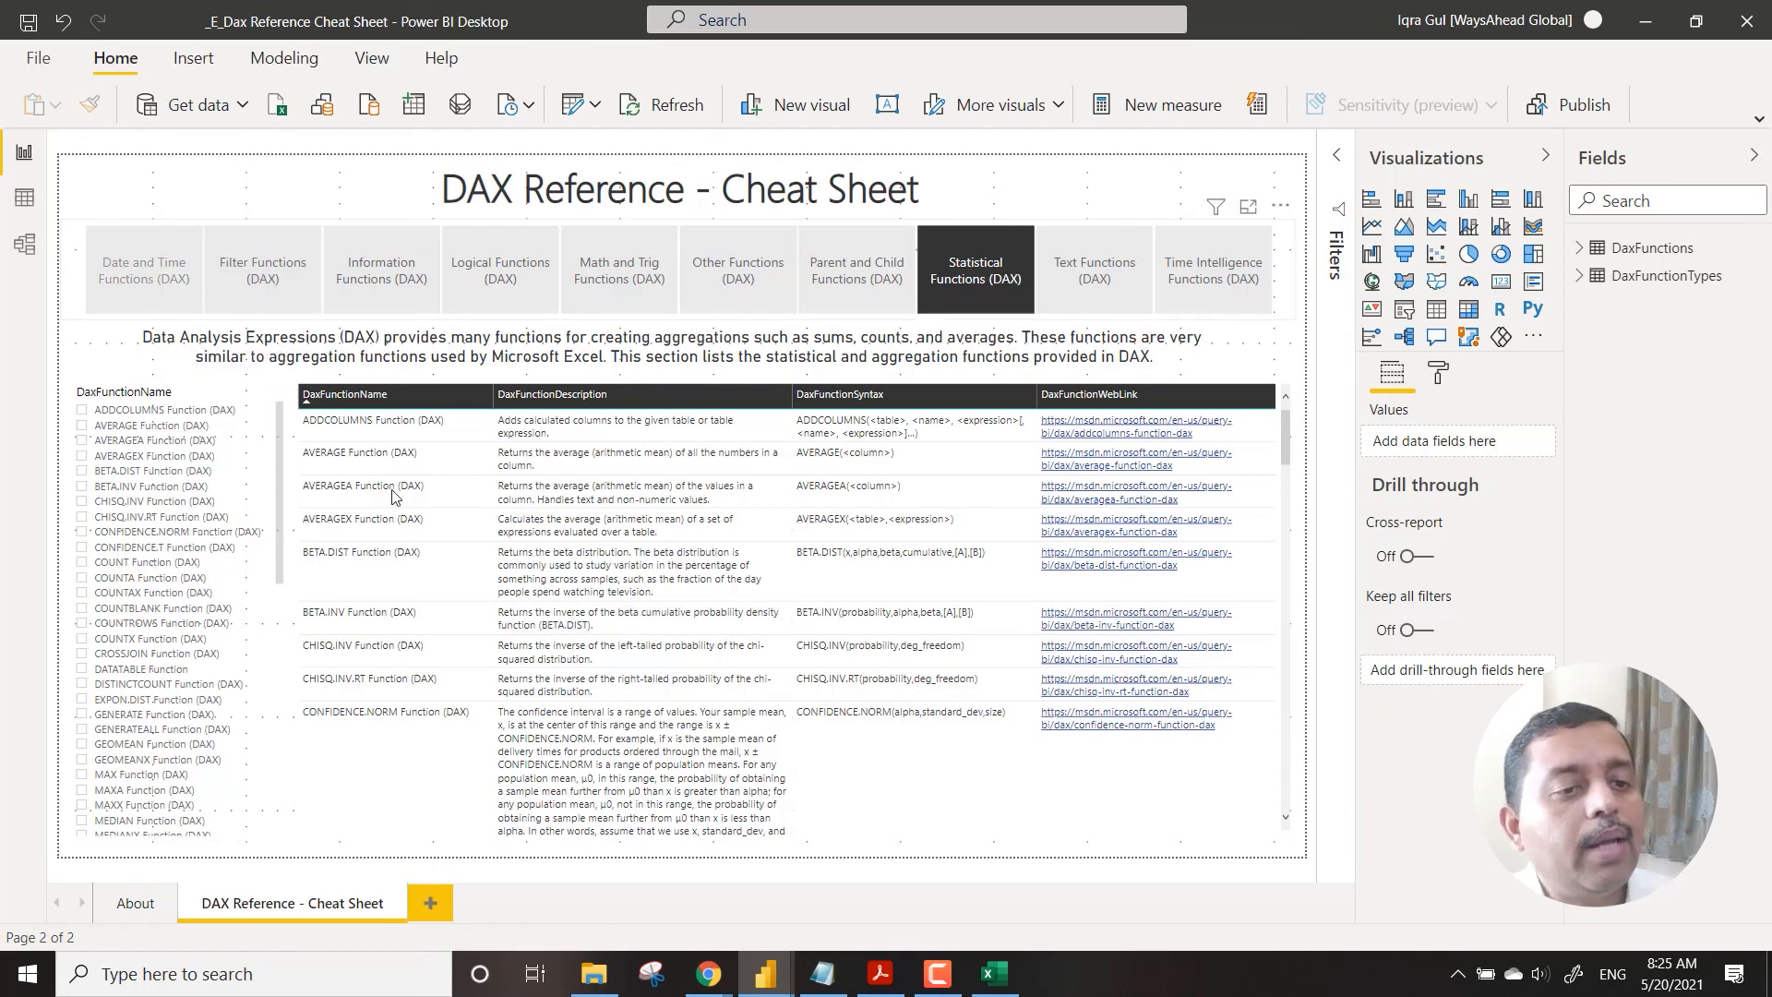
ctrl+click(144, 271)
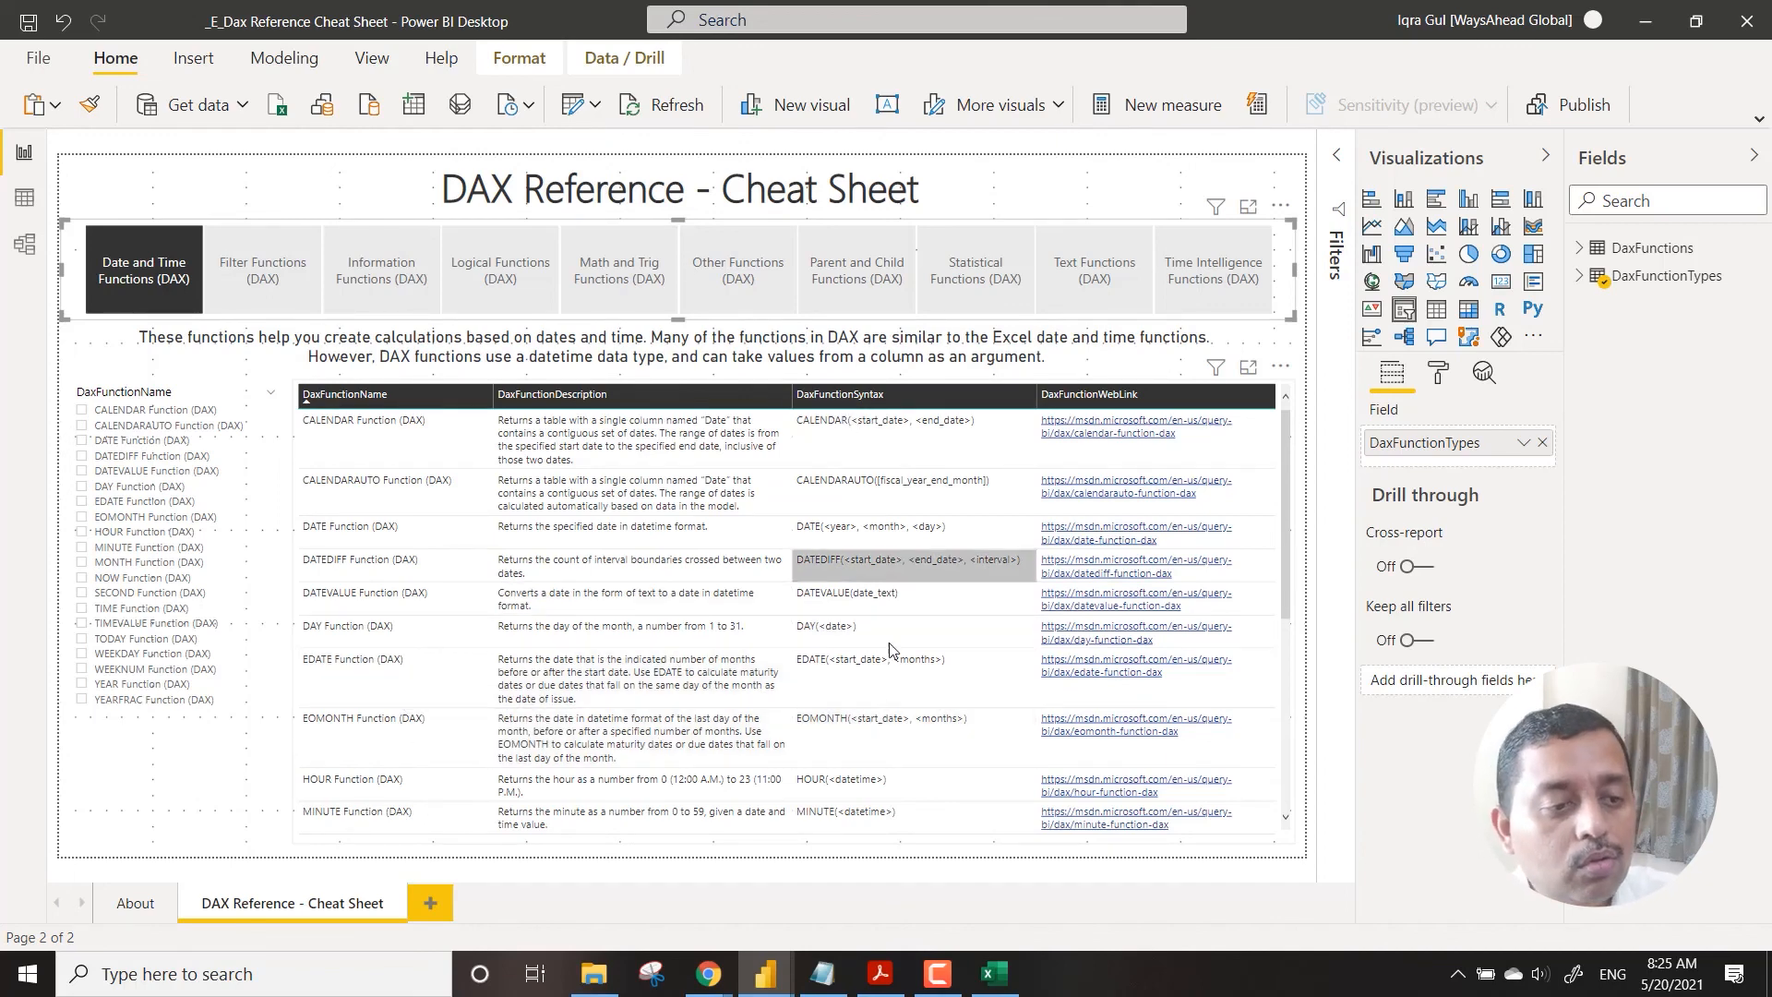
click(1645, 24)
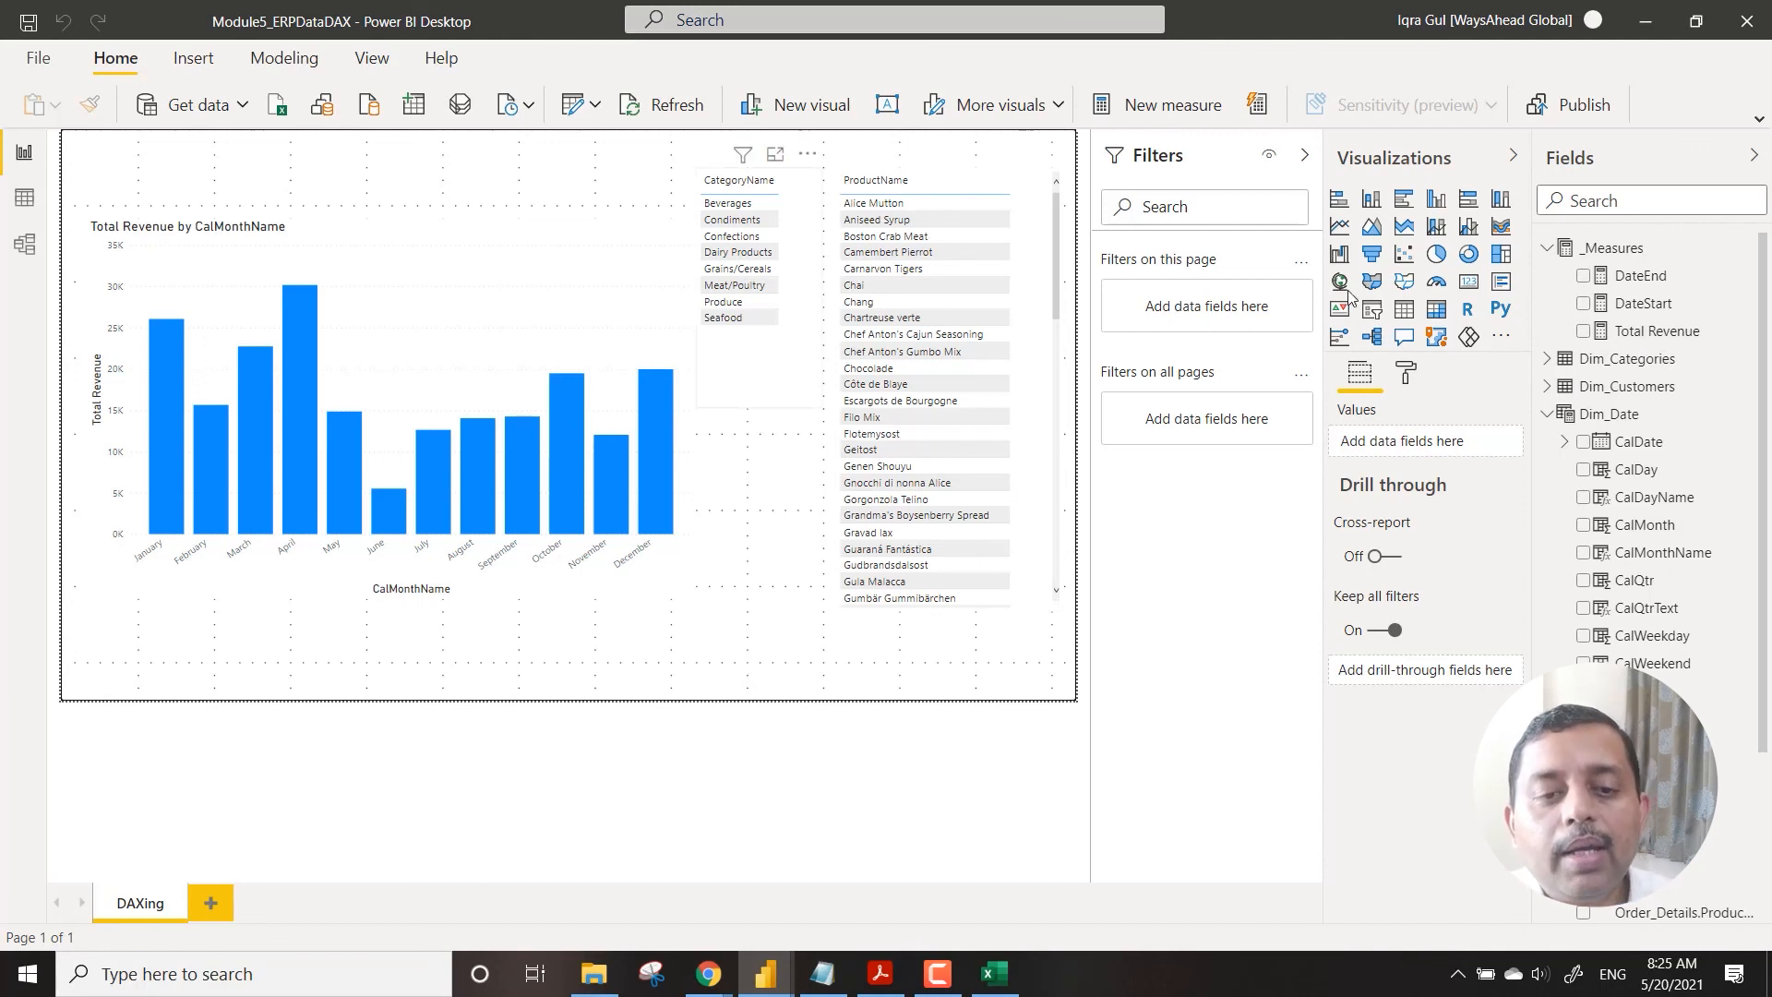
Step: Collapse the field lists of Dim_Date and Fact_Orders
click(1548, 414)
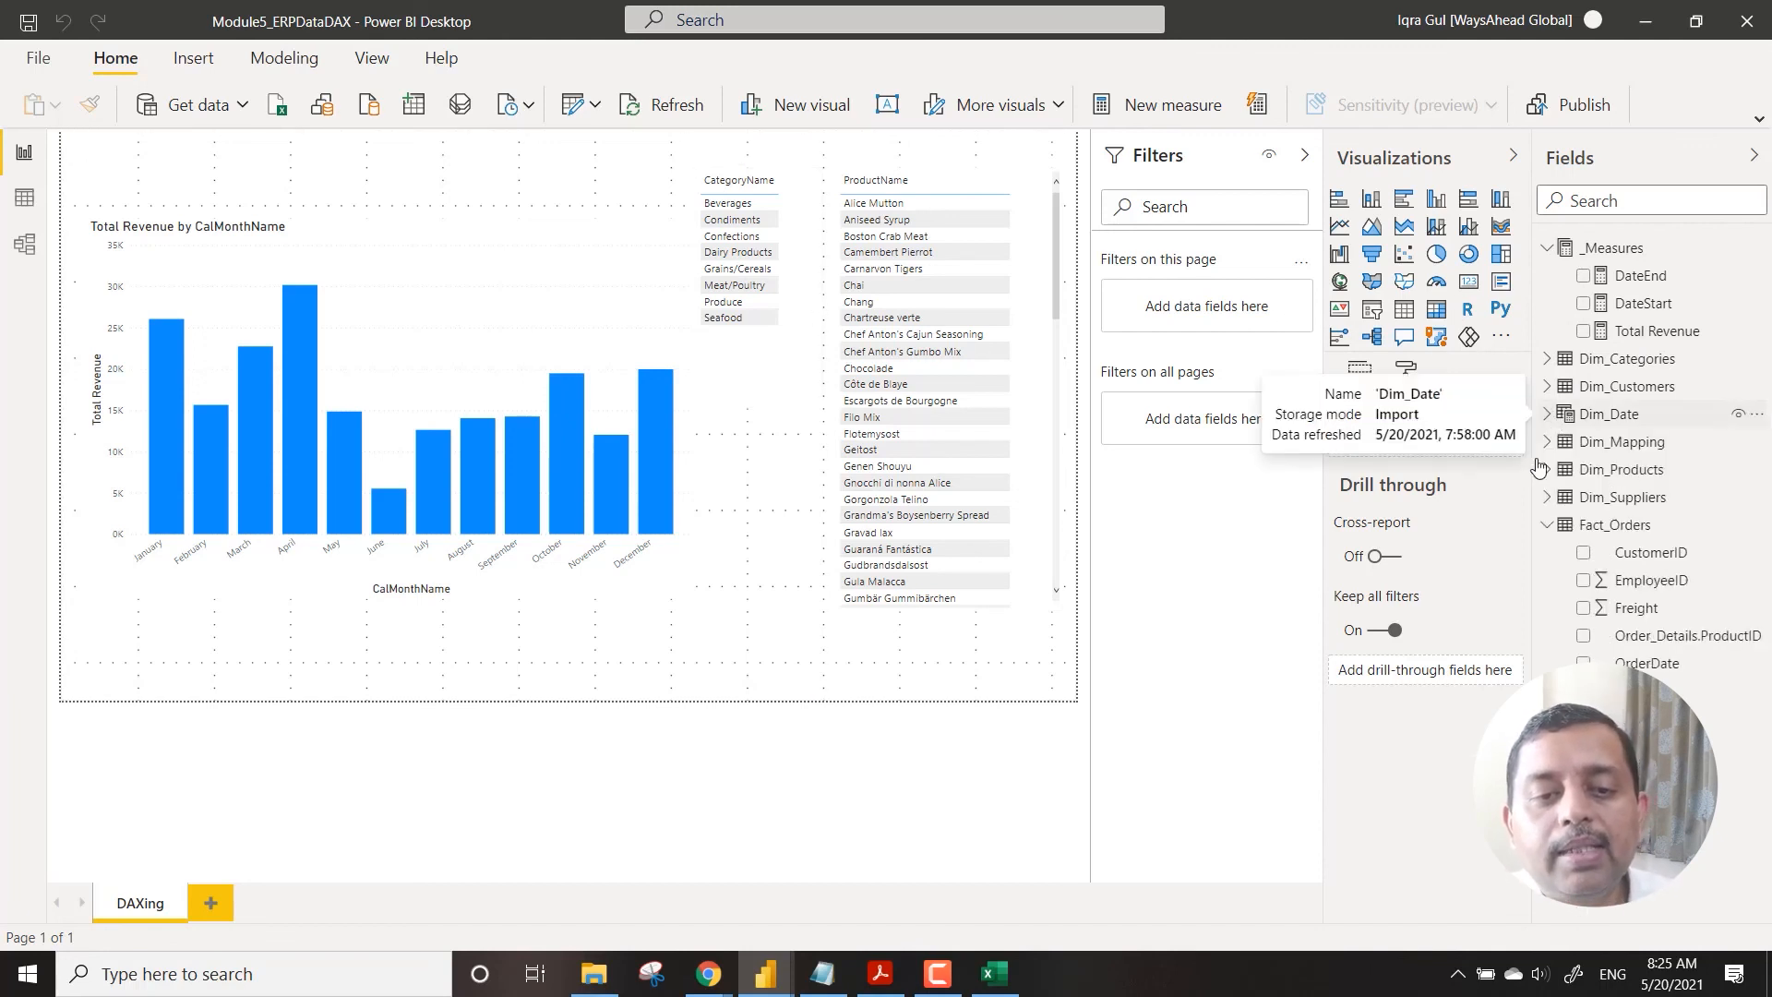
click(1548, 525)
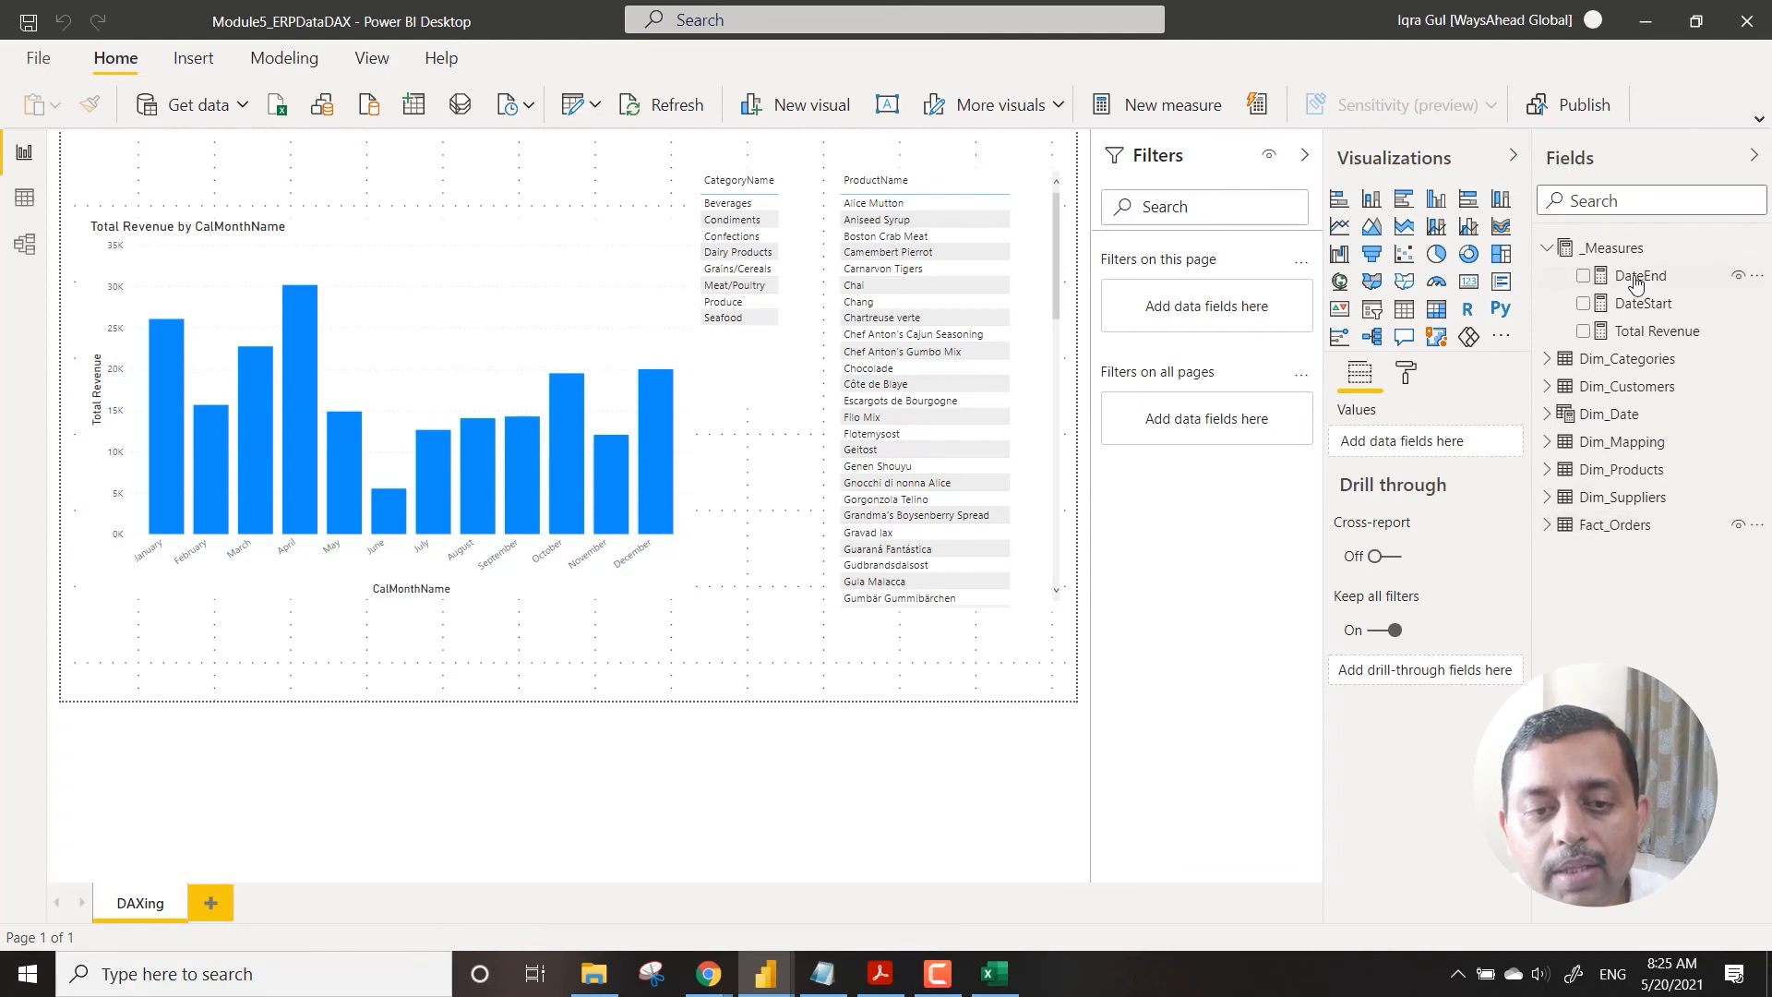